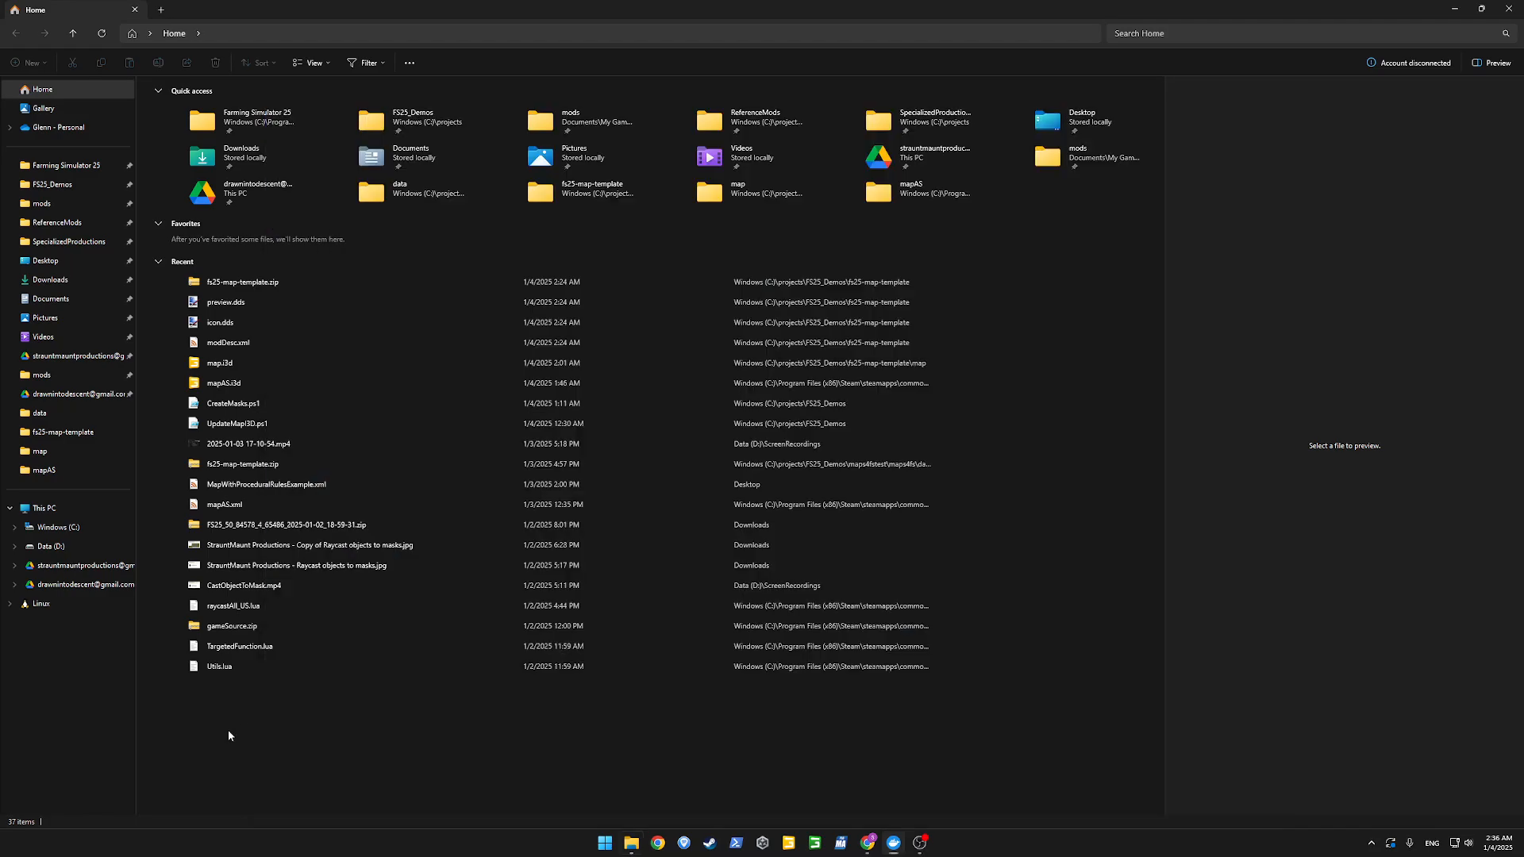
Open the fs25-map-template folder under FS25_Demos\maps4fstest\maps4fs\data.
click(59, 191)
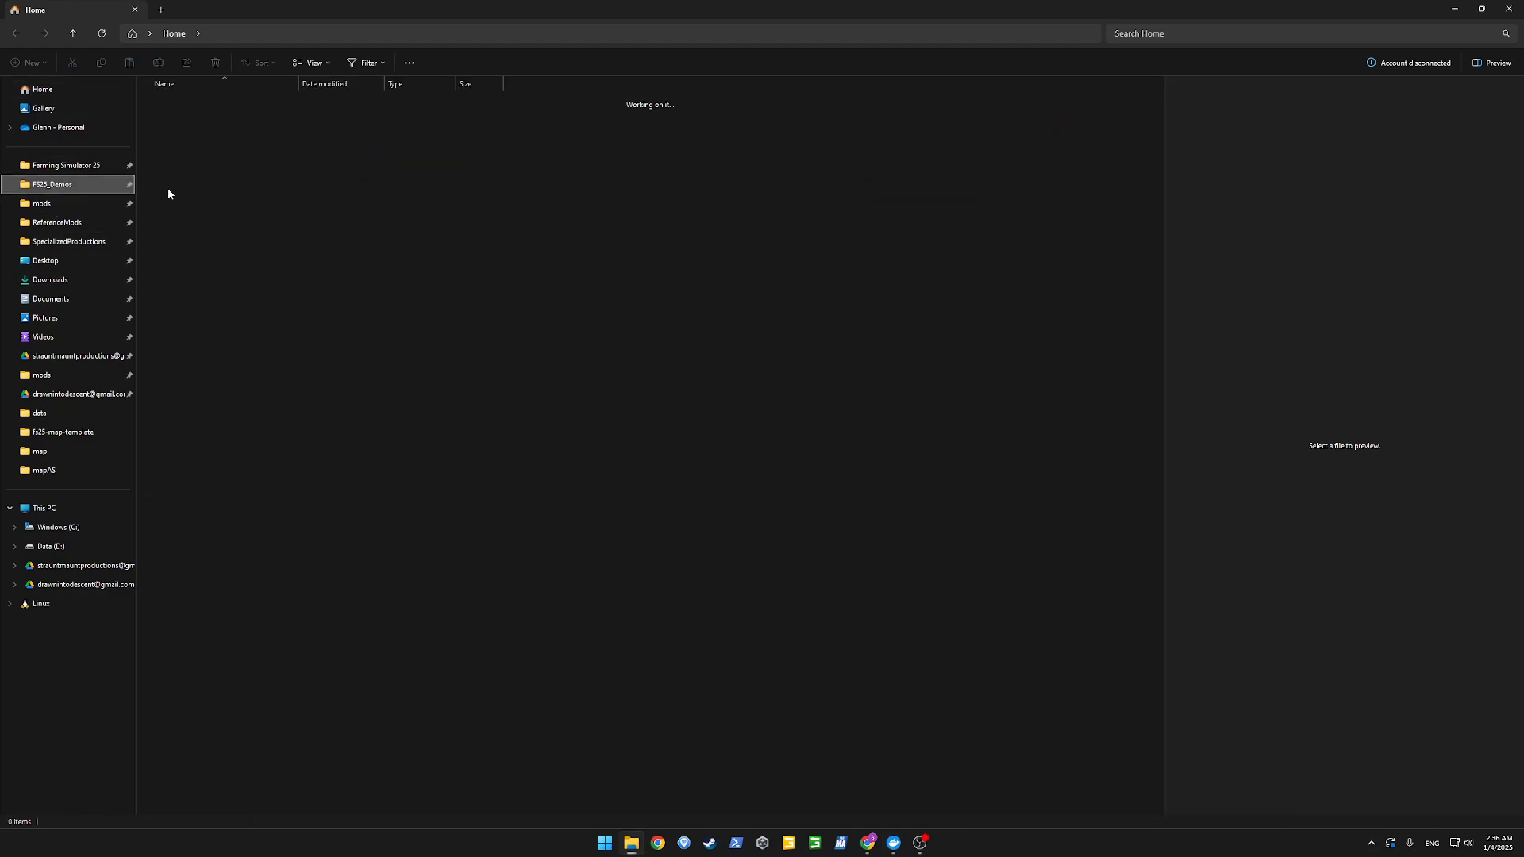
double_click(213, 116)
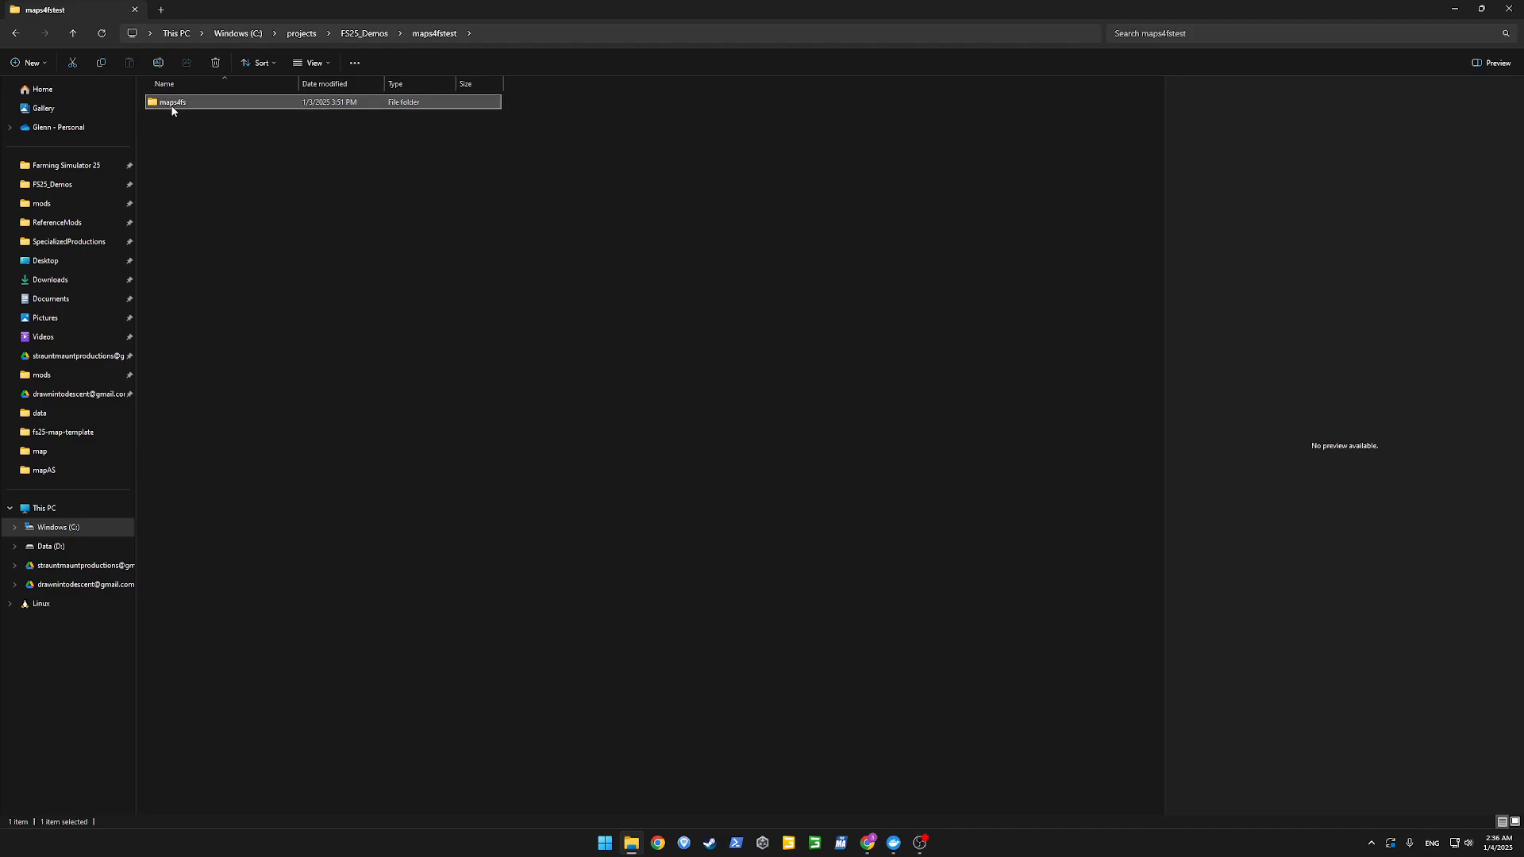
double_click(163, 101)
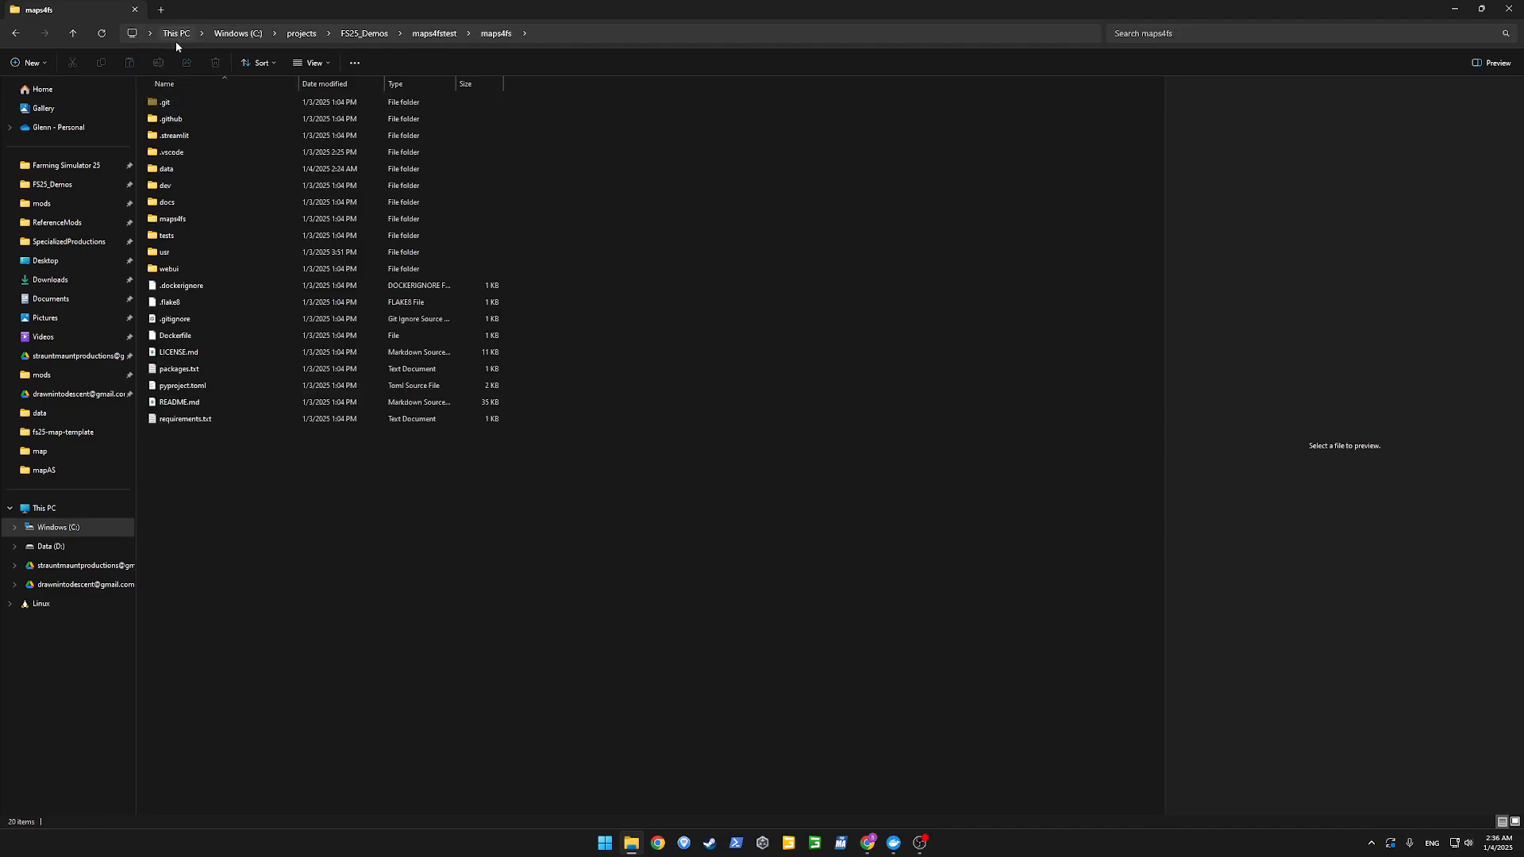
double_click(170, 169)
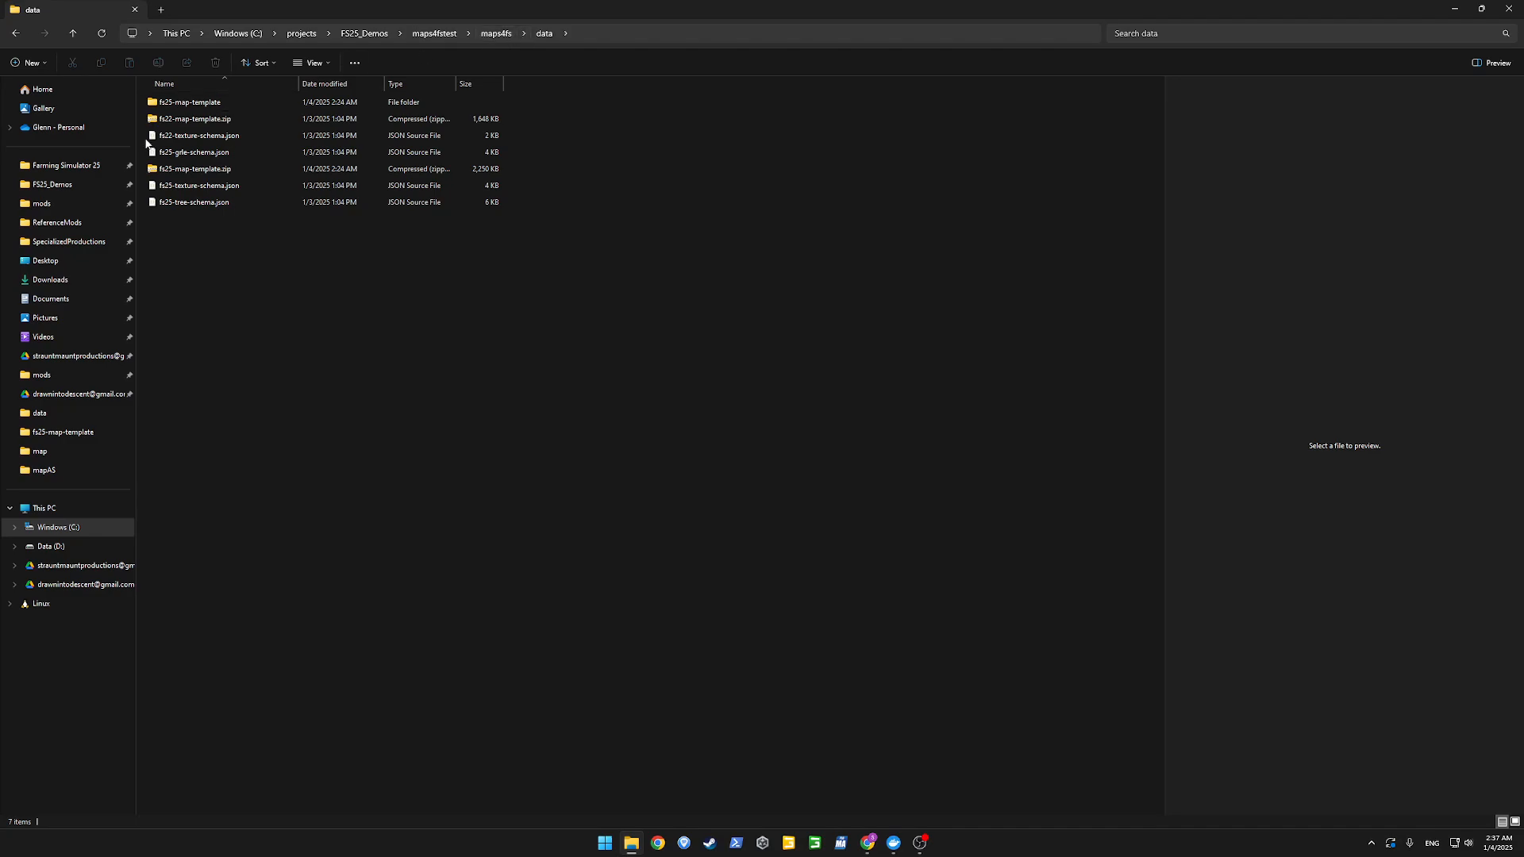
double_click(187, 102)
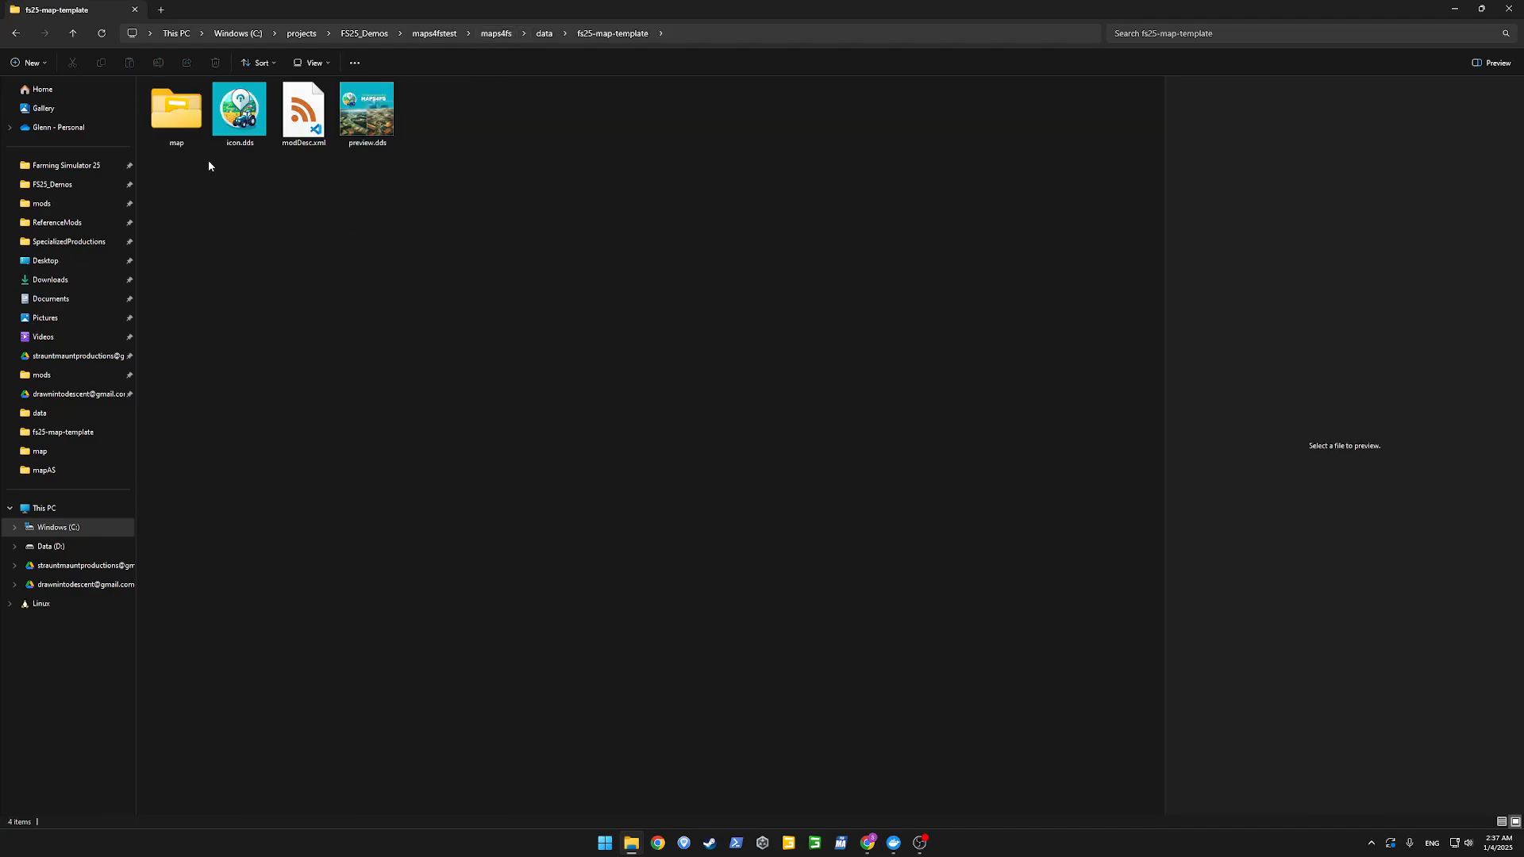
Check the map.i3d file in the template's map folder and return to the data folder.
double_click(177, 127)
click(169, 136)
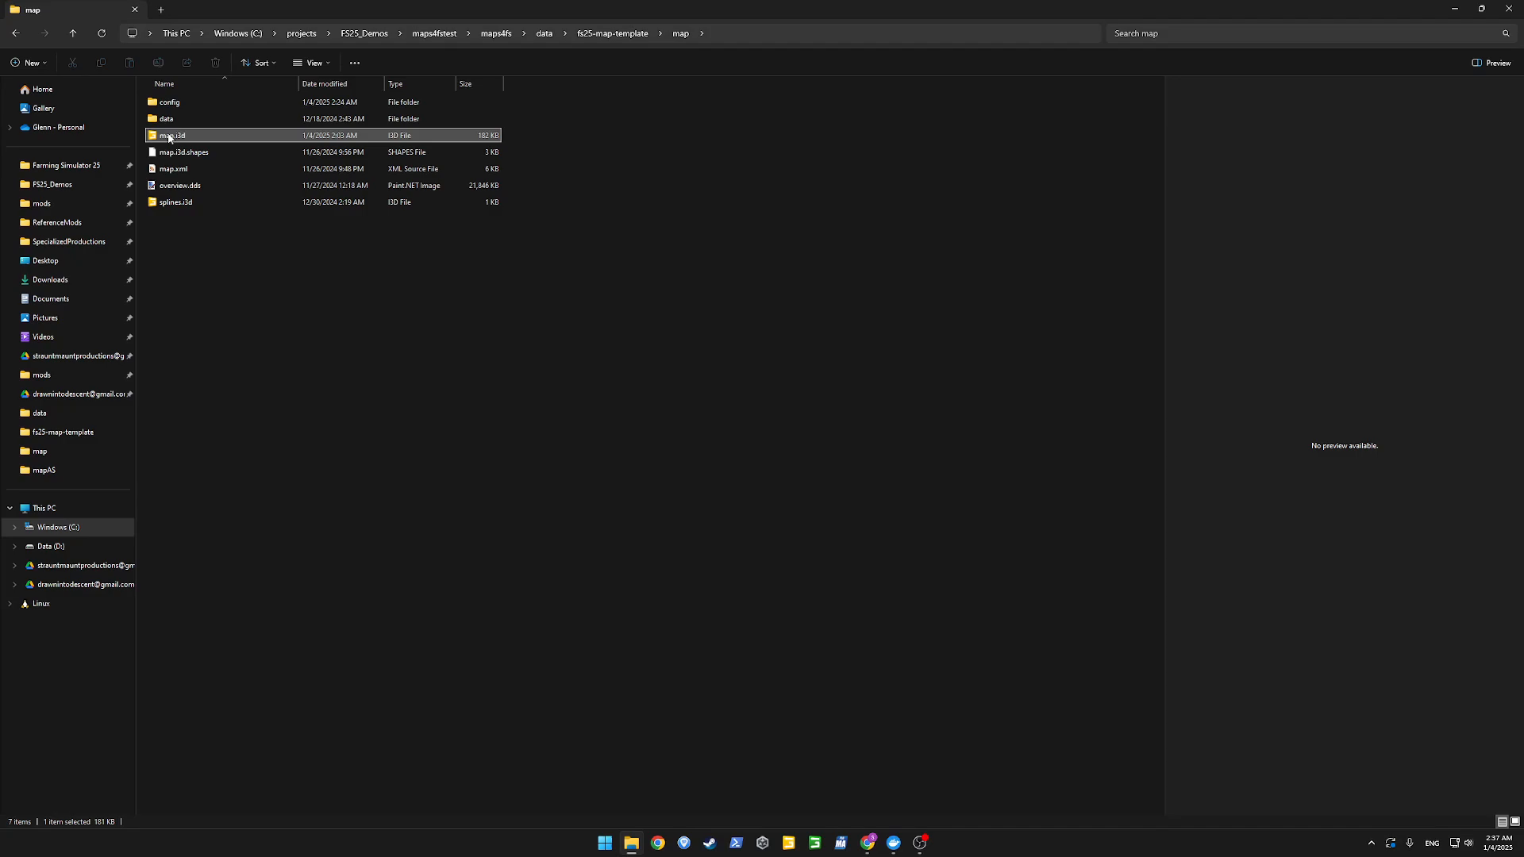
click(293, 293)
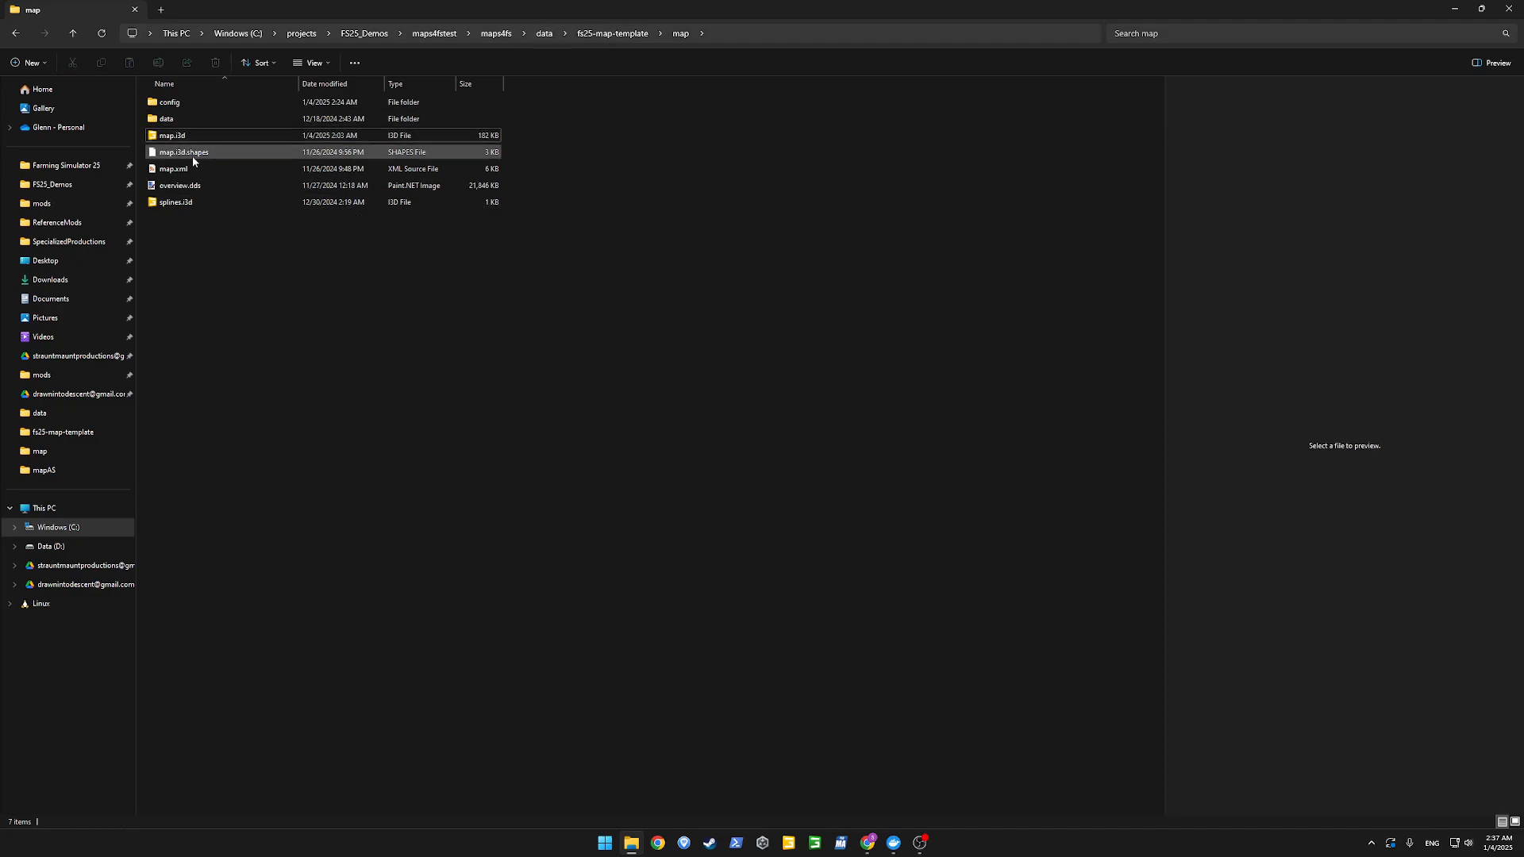
click(541, 34)
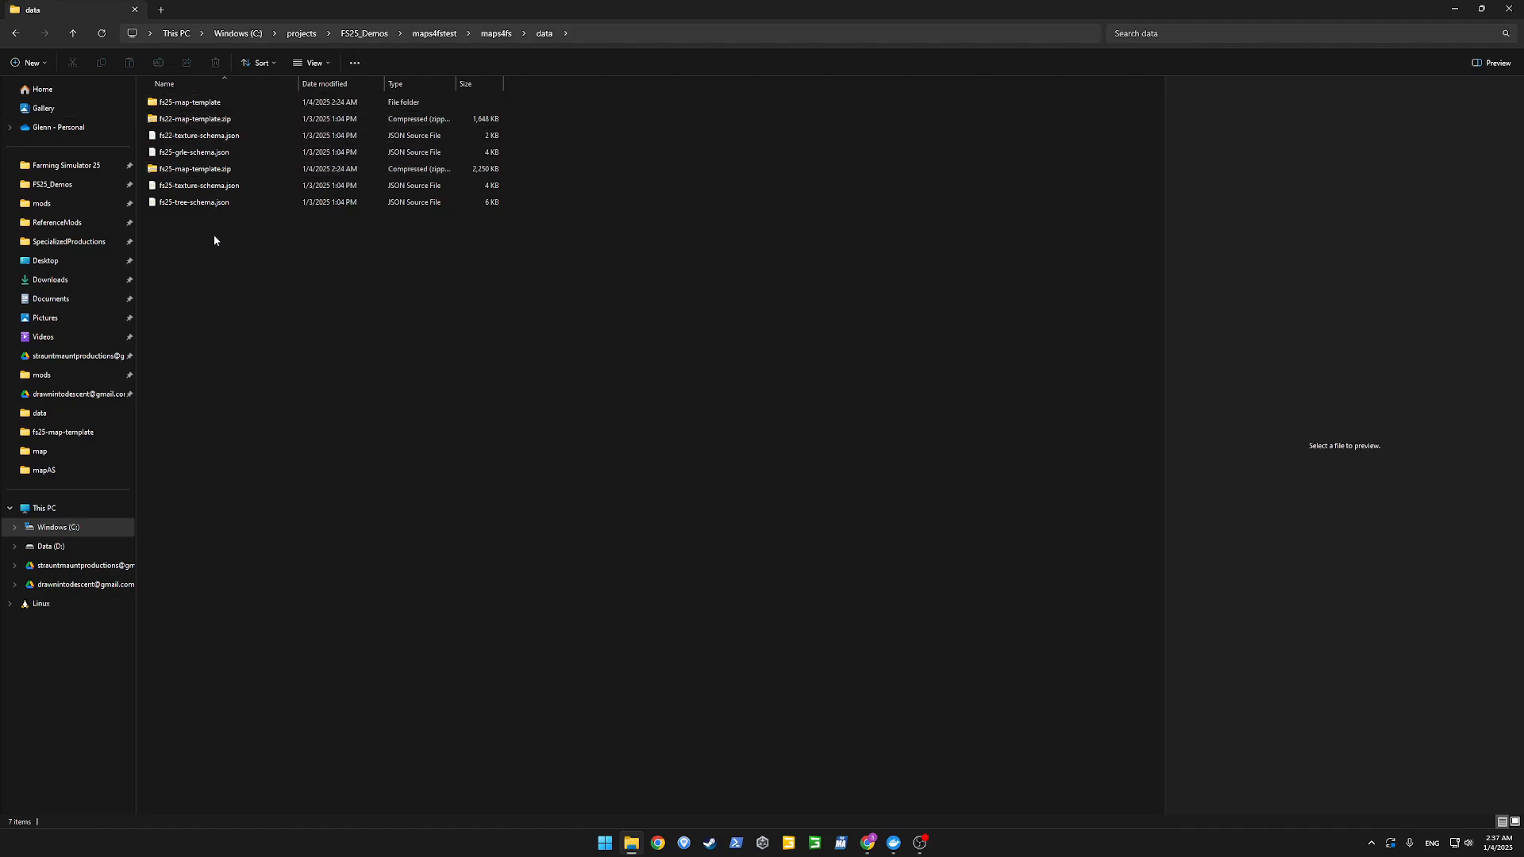
Compress all contents of the fs25-map-template folder into a ZIP file named fs25-map-template.
double_click(190, 101)
drag(464, 191, 151, 151)
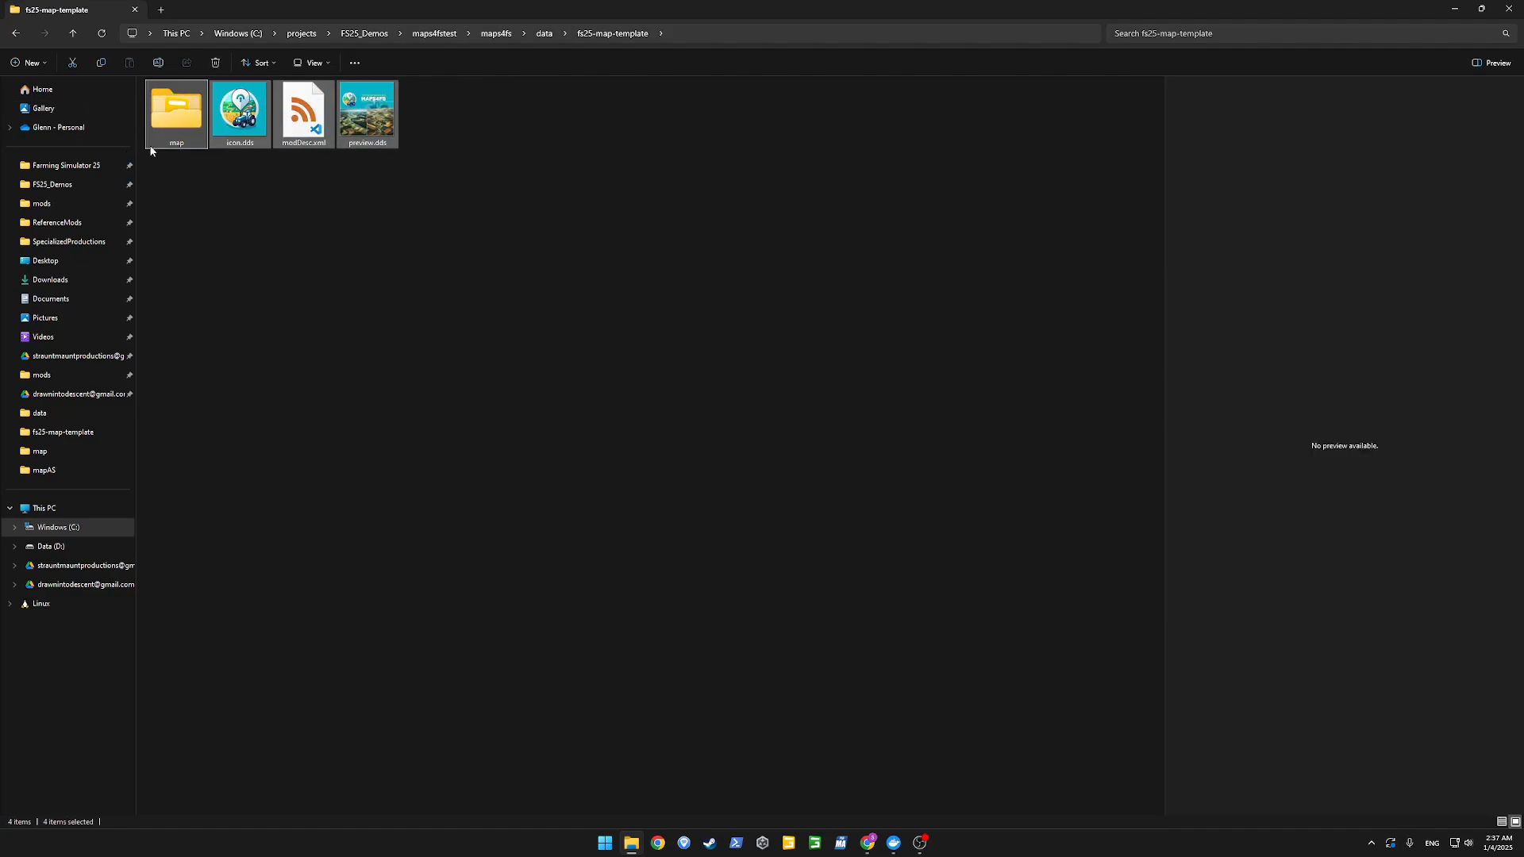
right_click(185, 123)
mouse_move(270, 216)
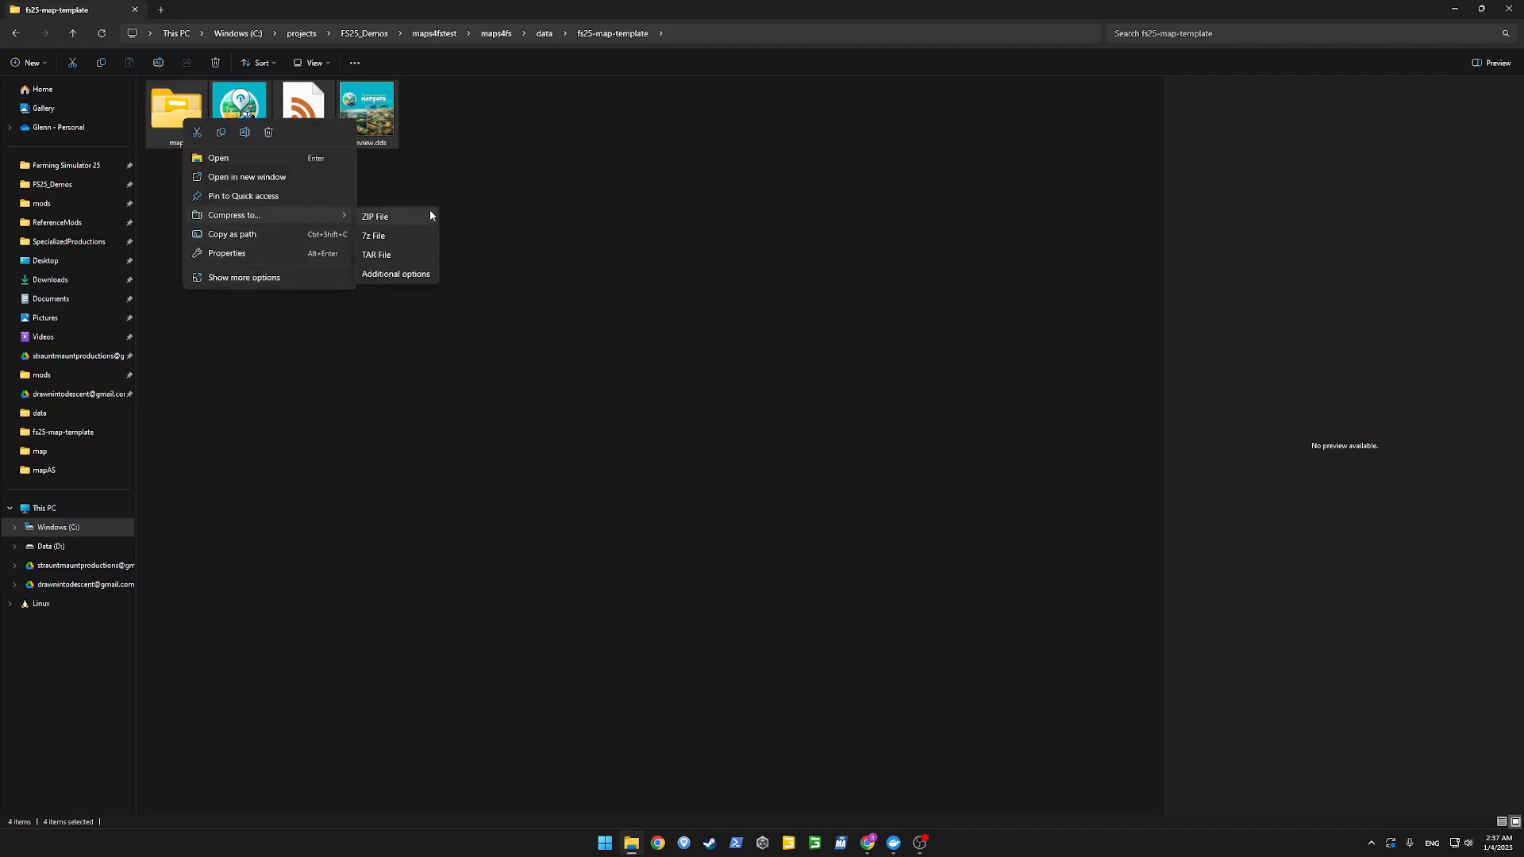
click(430, 210)
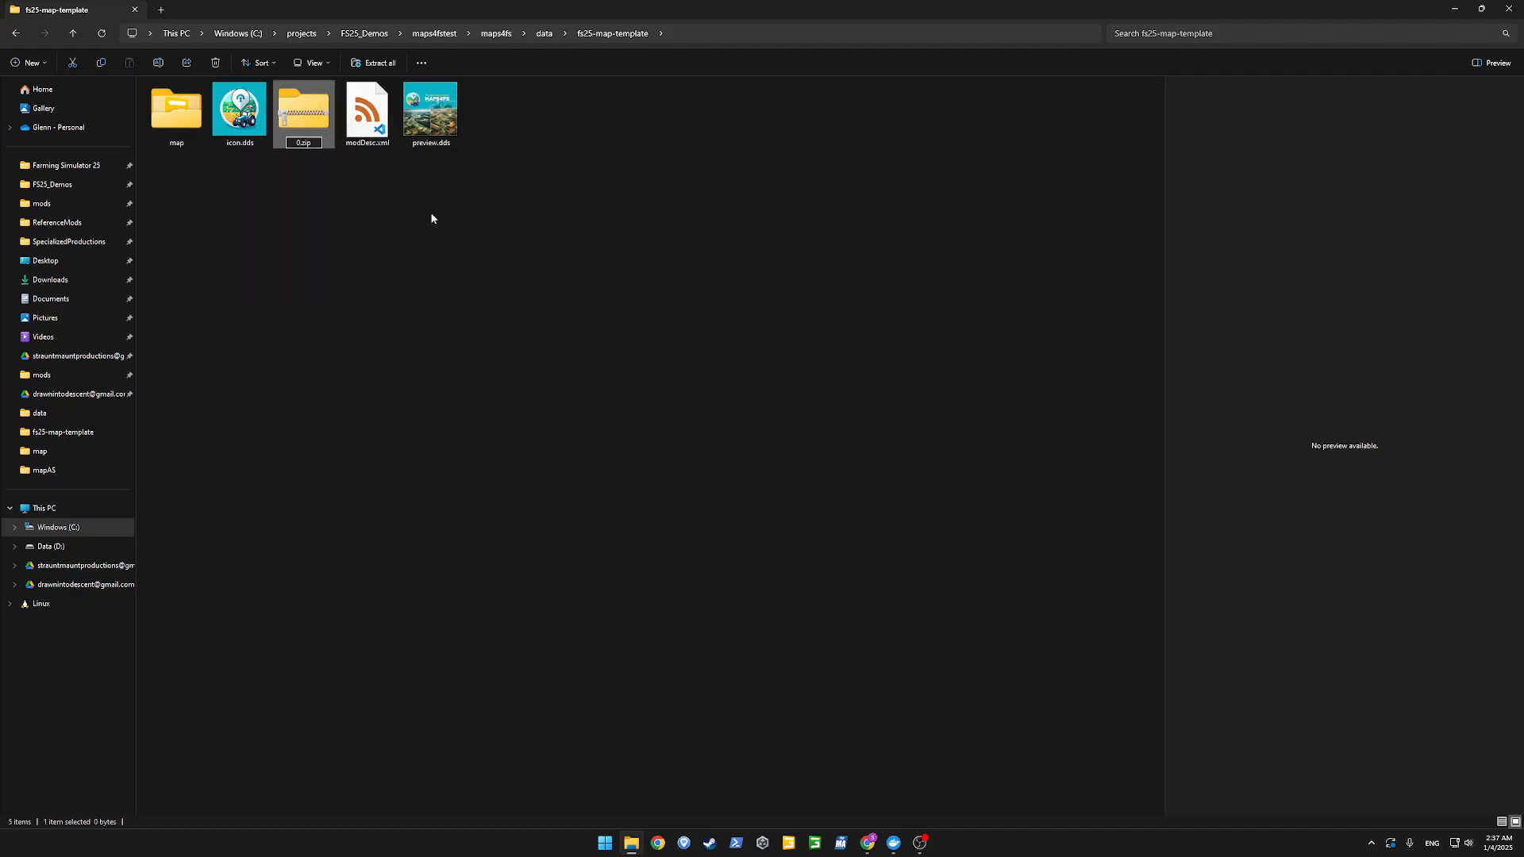
text(fs25-map-template)
key(Return)
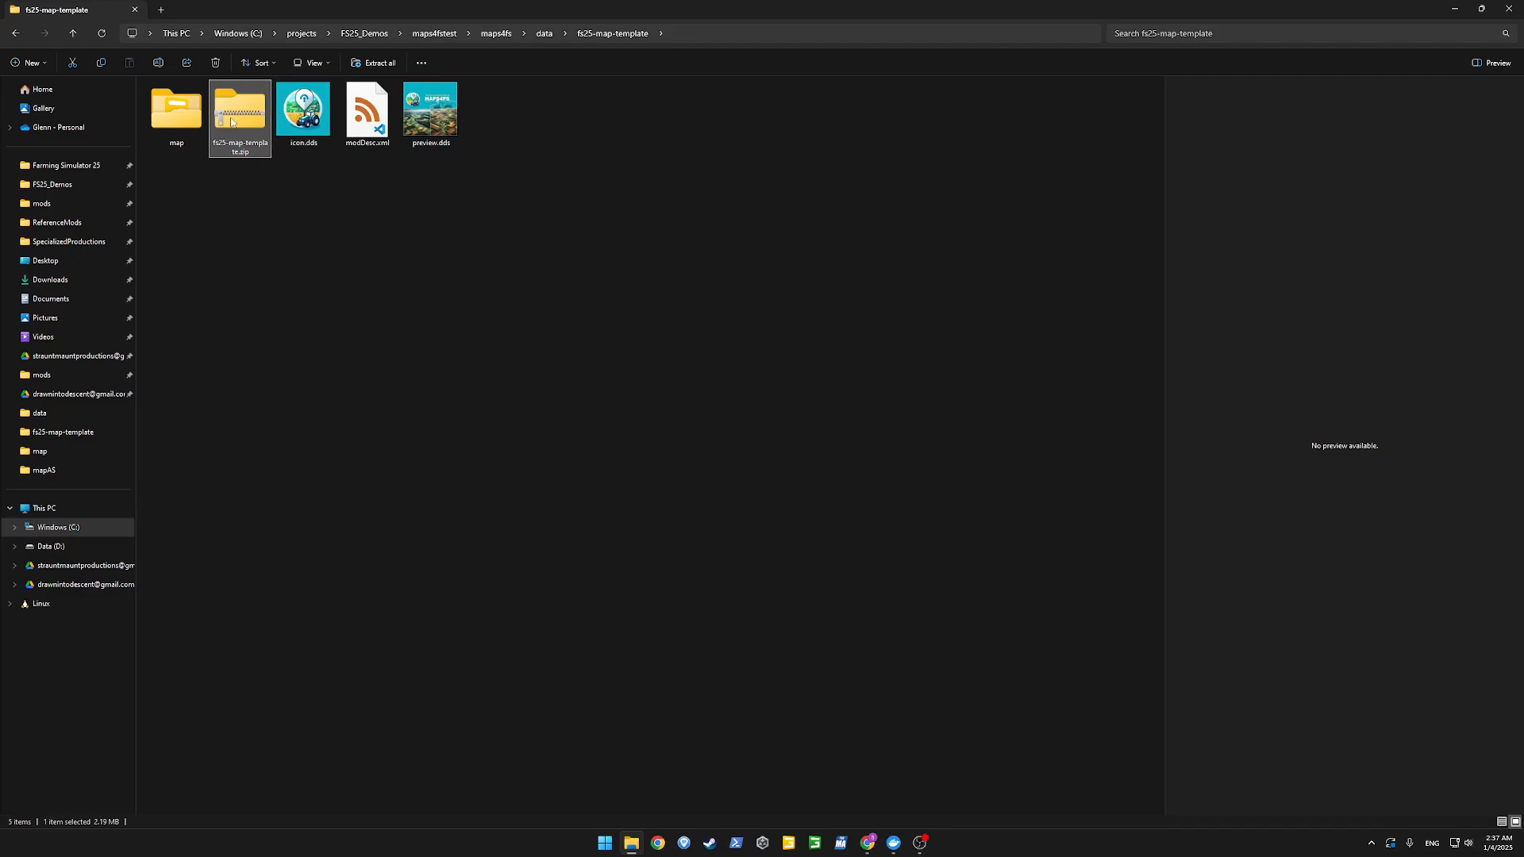
Move the new fs25-map-template.zip into the parent data folder, replace the existing file, and open that folder.
drag(545, 7, 545, 34)
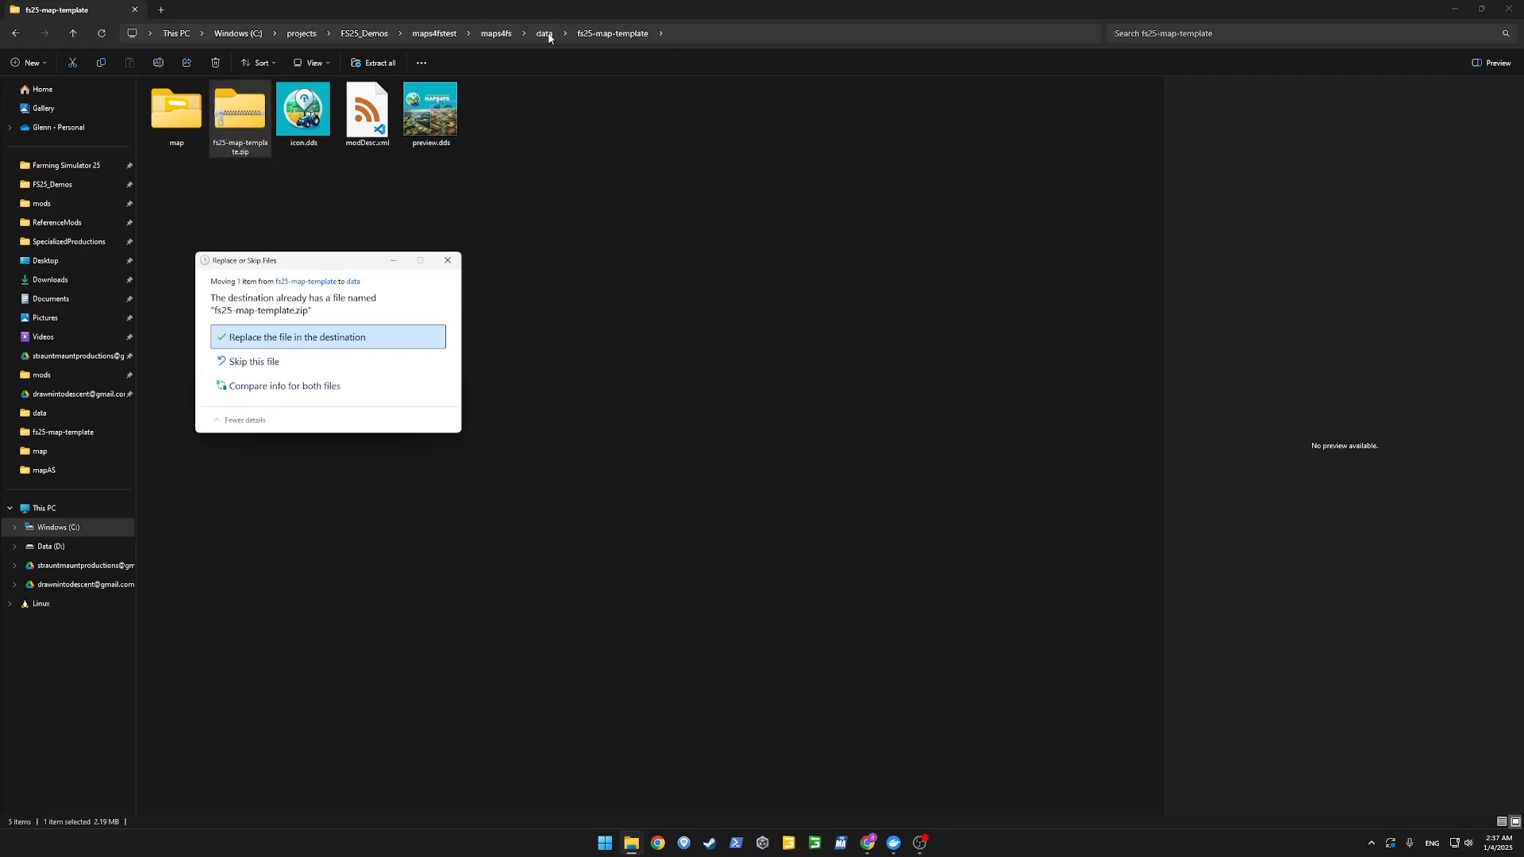
click(290, 341)
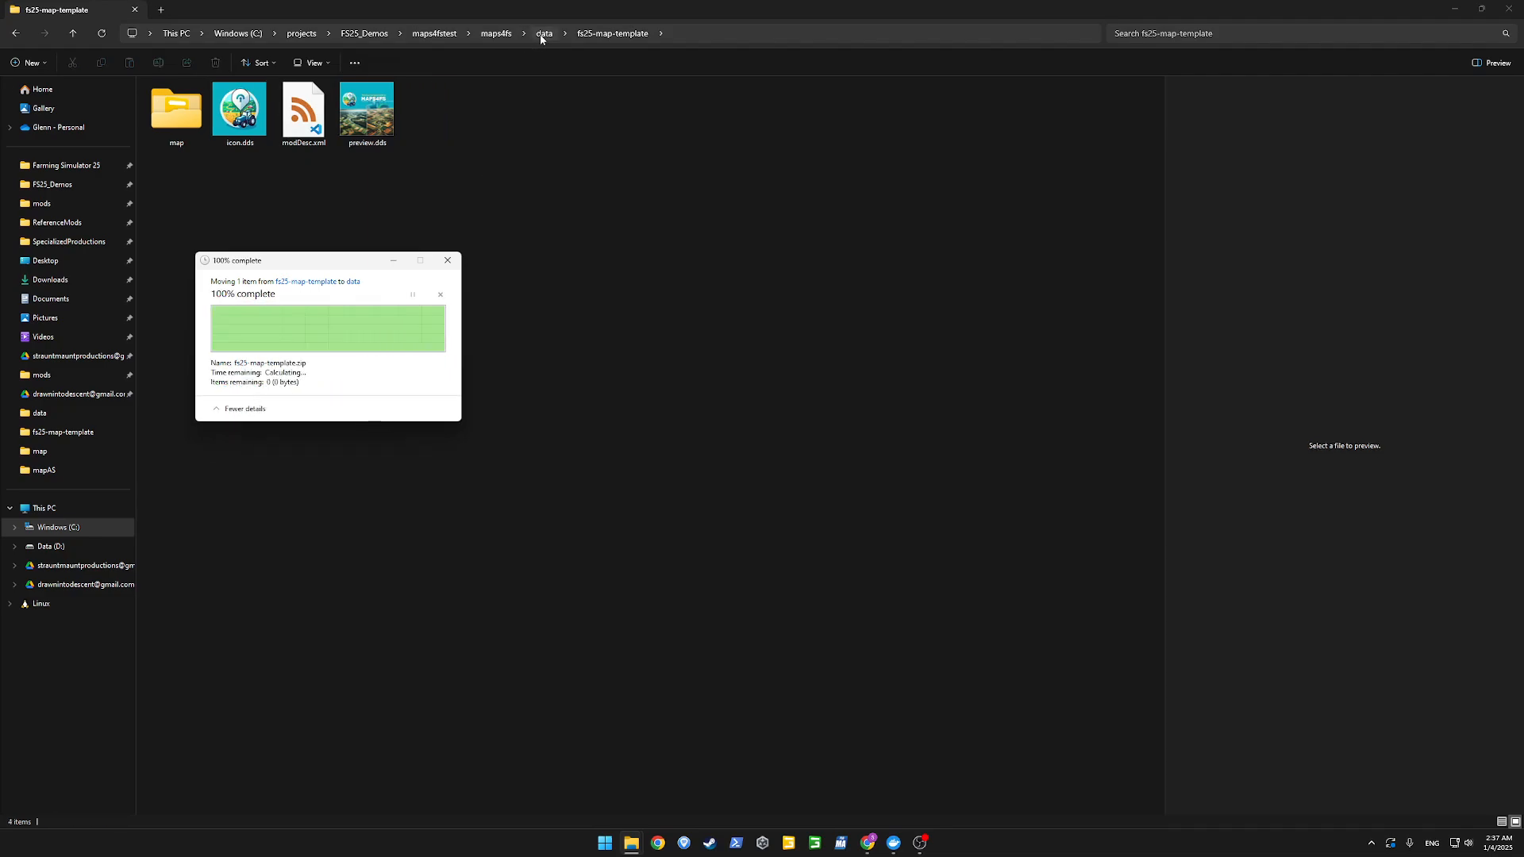
click(544, 34)
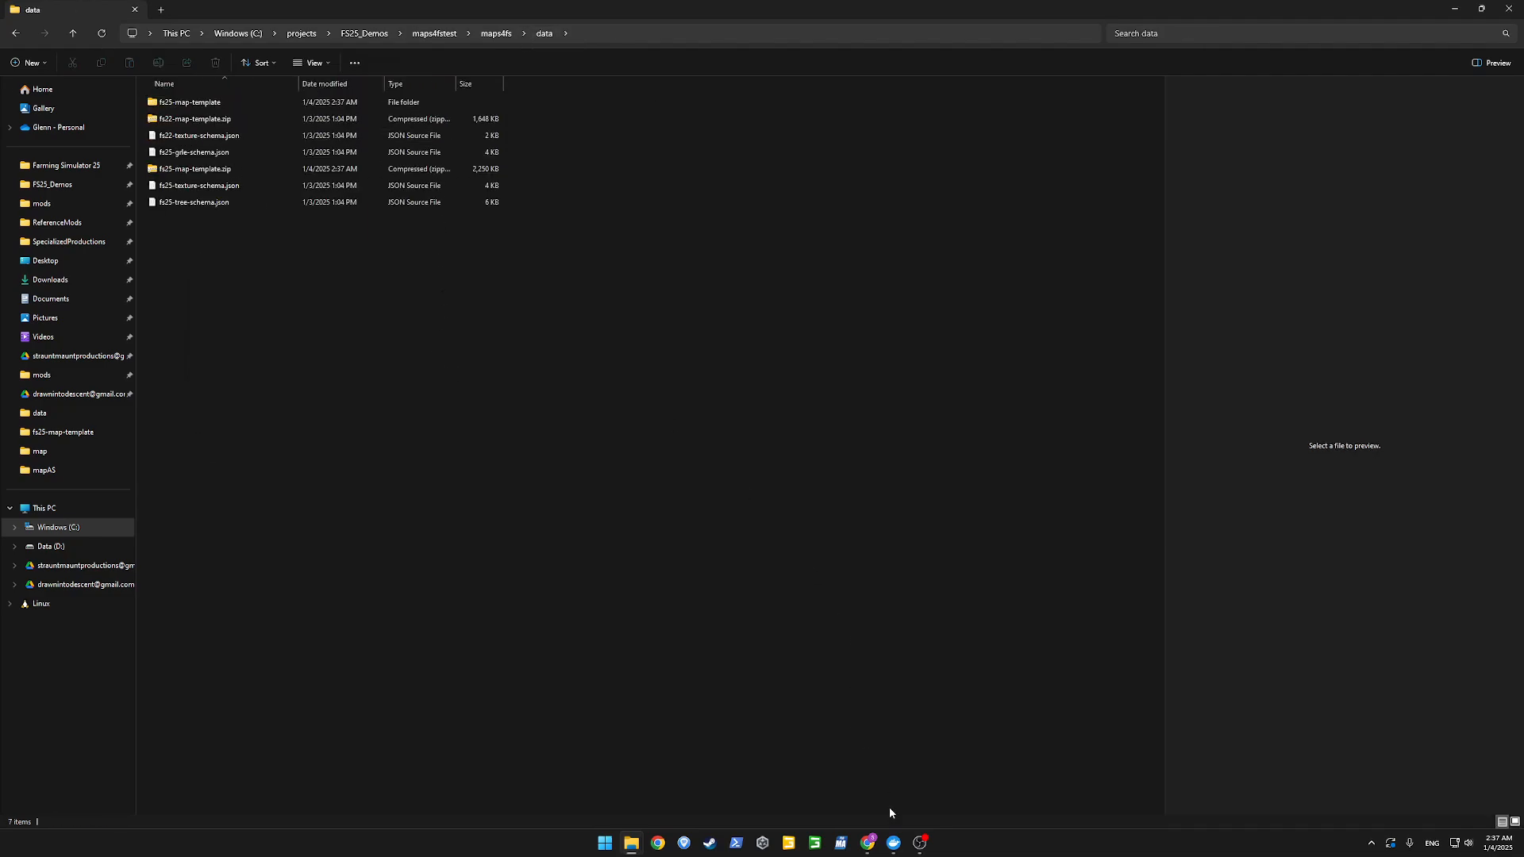
Switch to Docker Desktop and expand the maps4fs container's files to usr/src/app/data.
click(894, 844)
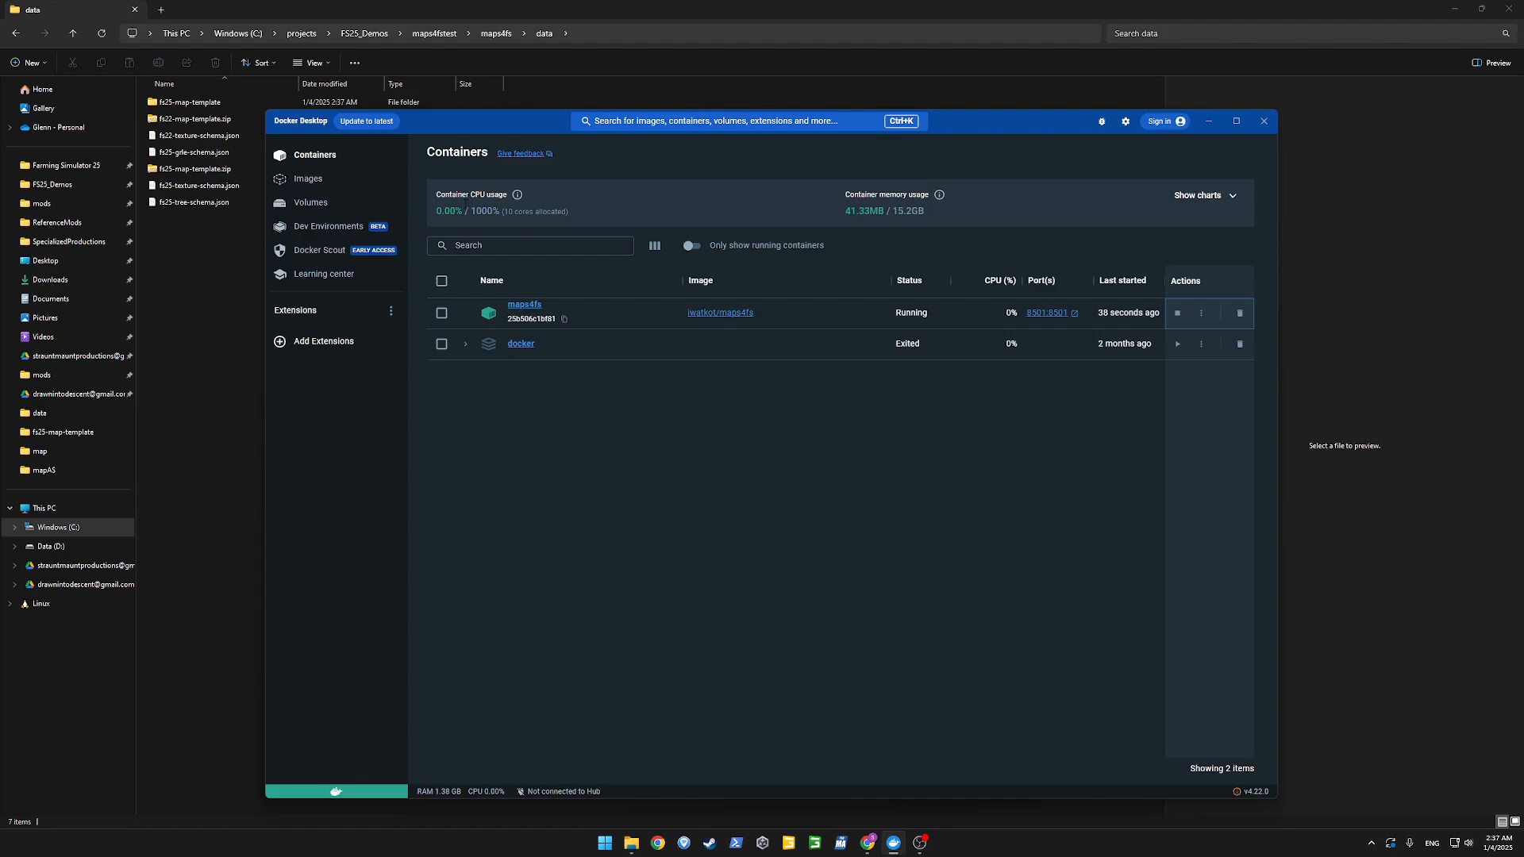
click(524, 305)
click(615, 210)
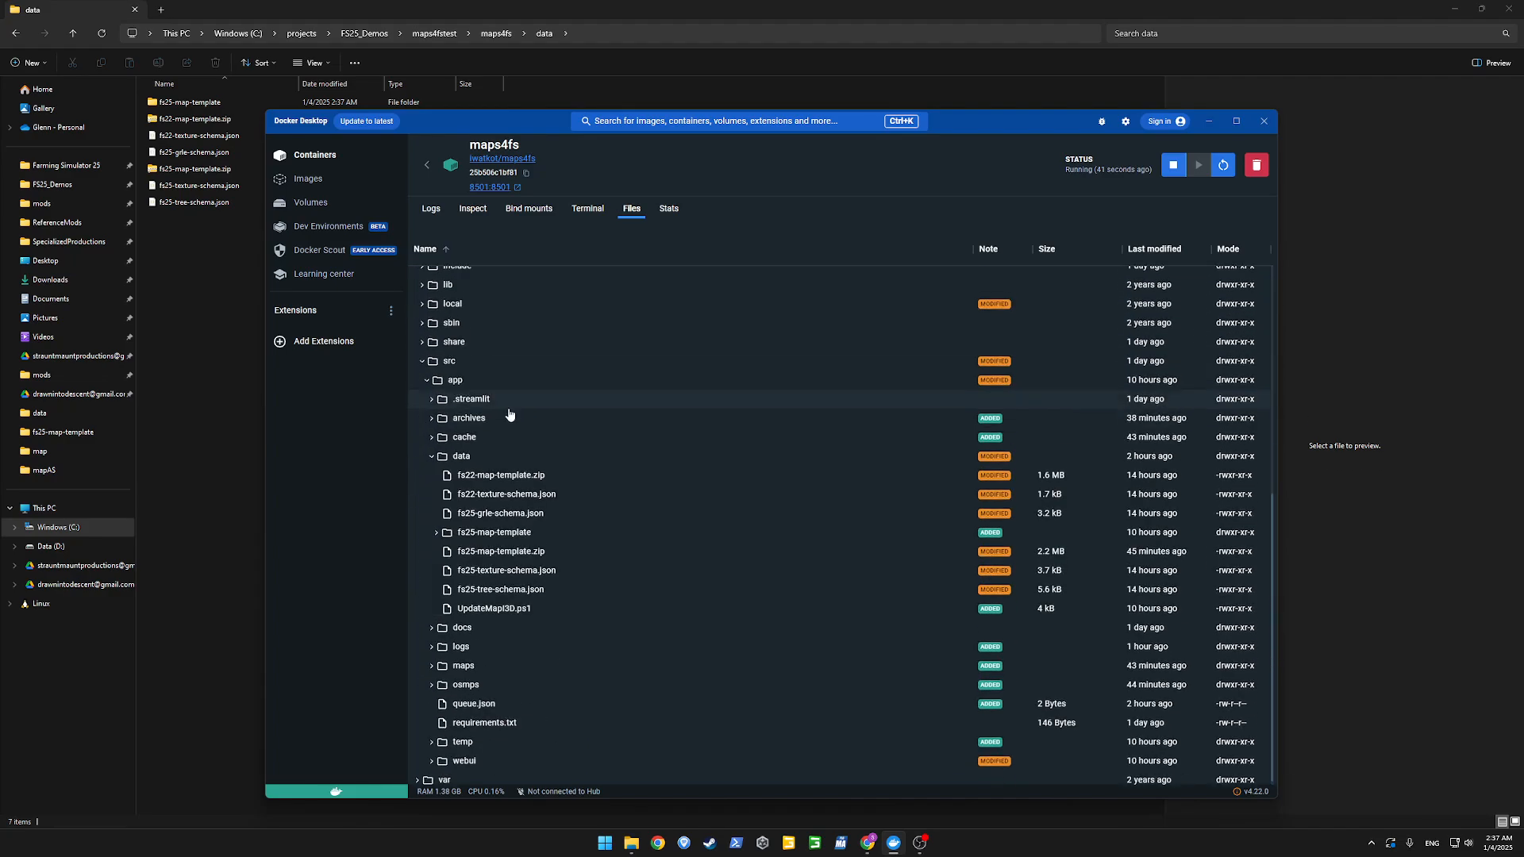
click(421, 356)
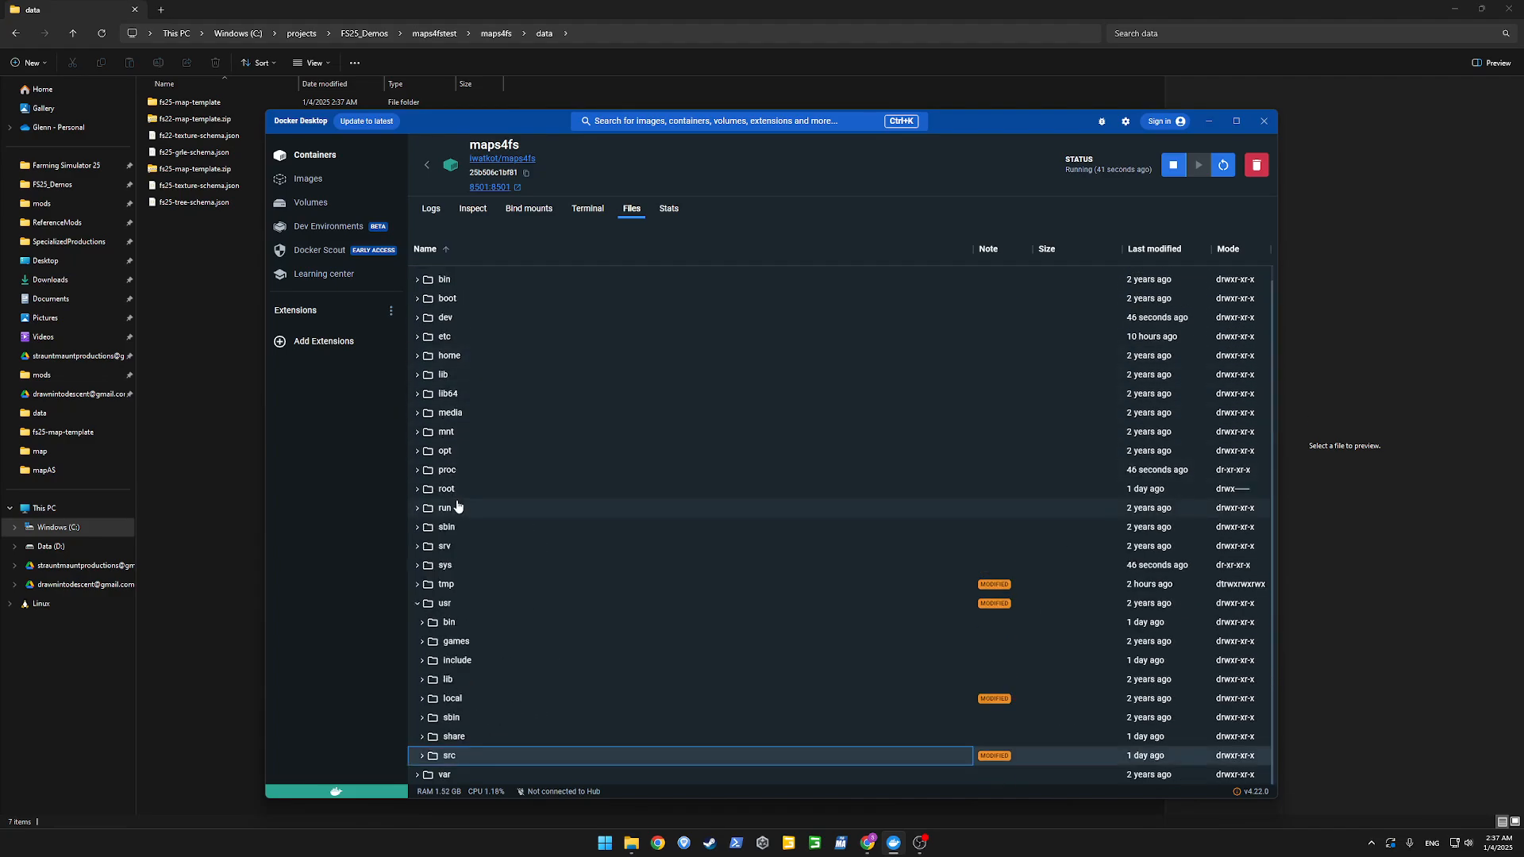
click(422, 755)
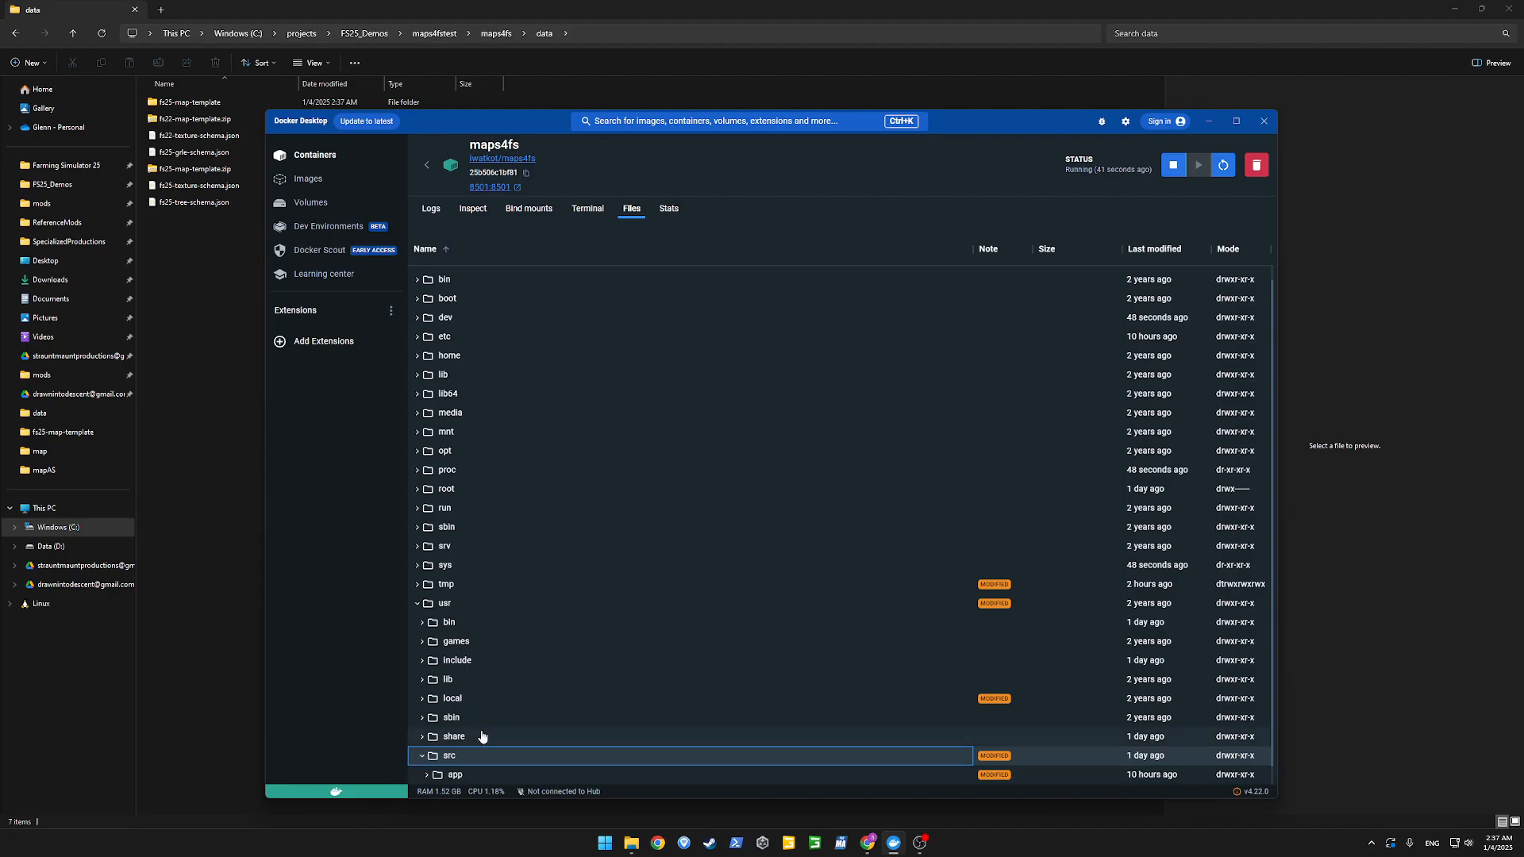
click(427, 756)
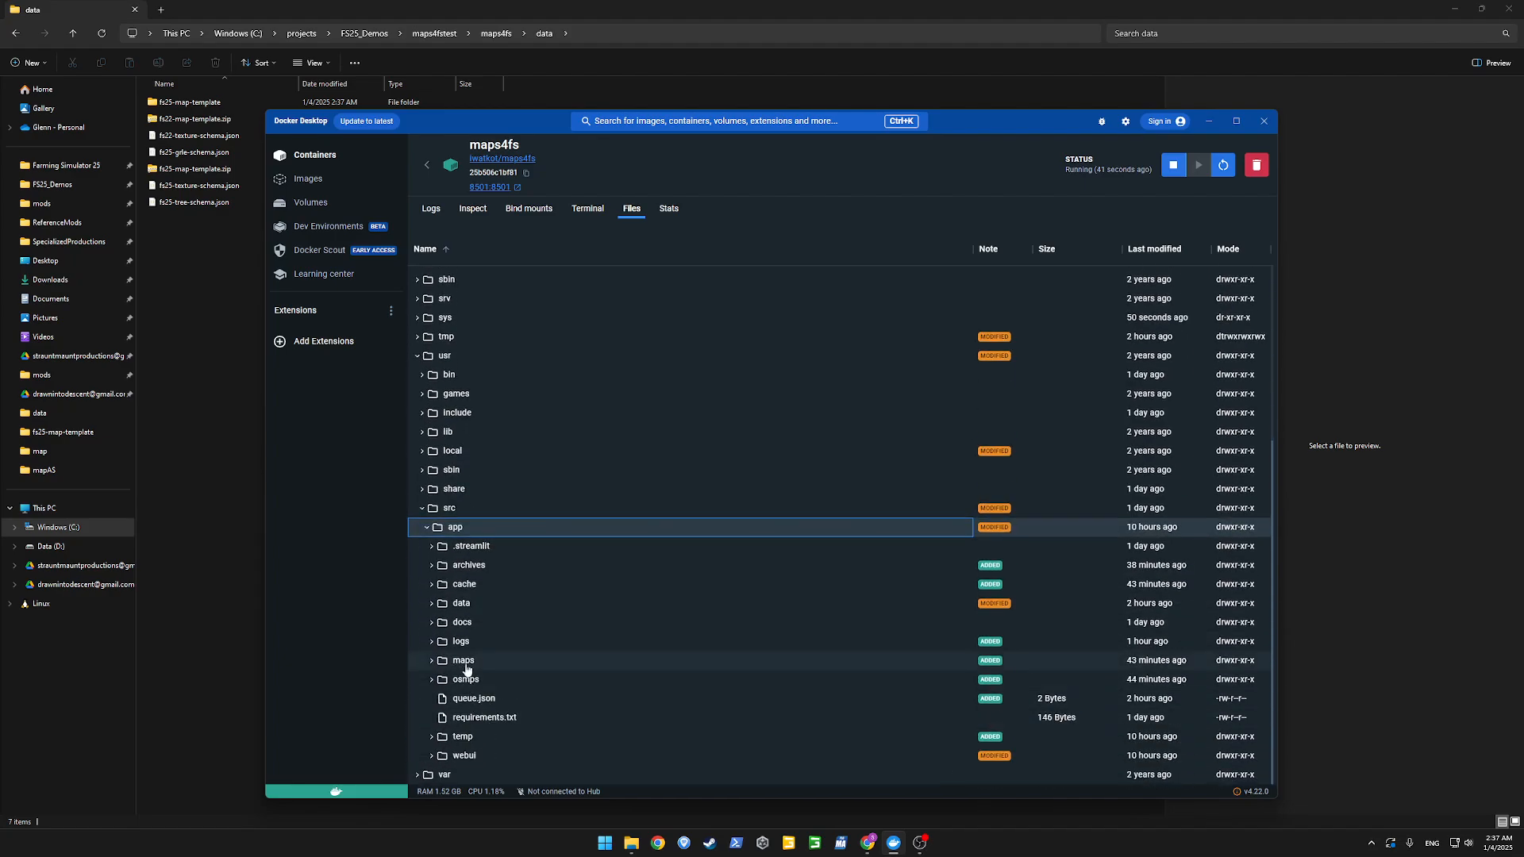
click(431, 604)
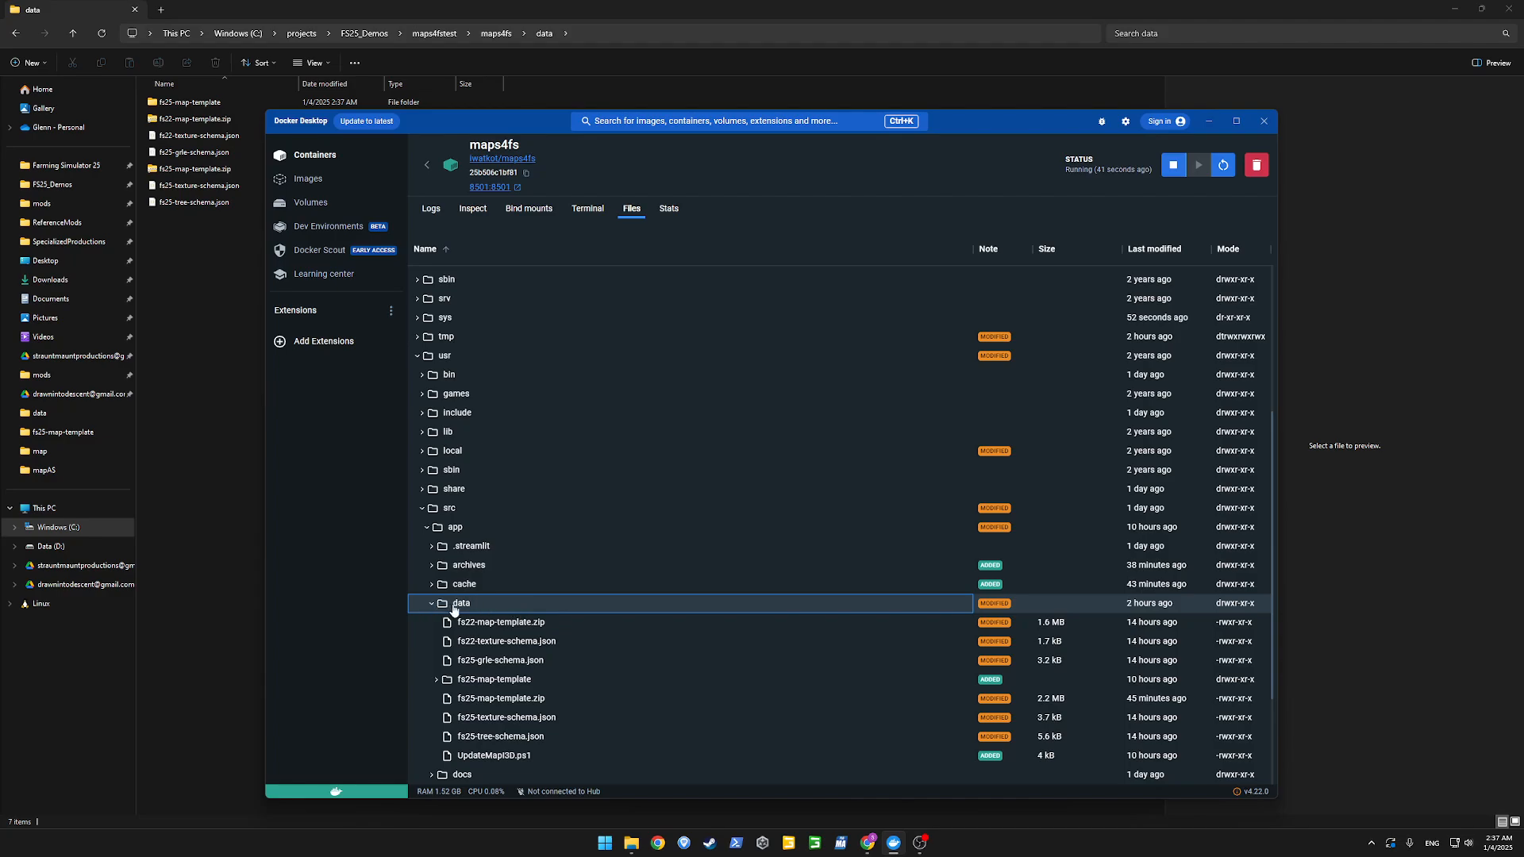
Import the local maps4fs data folder into the container's app folder and expand the data folder there.
right_click(457, 536)
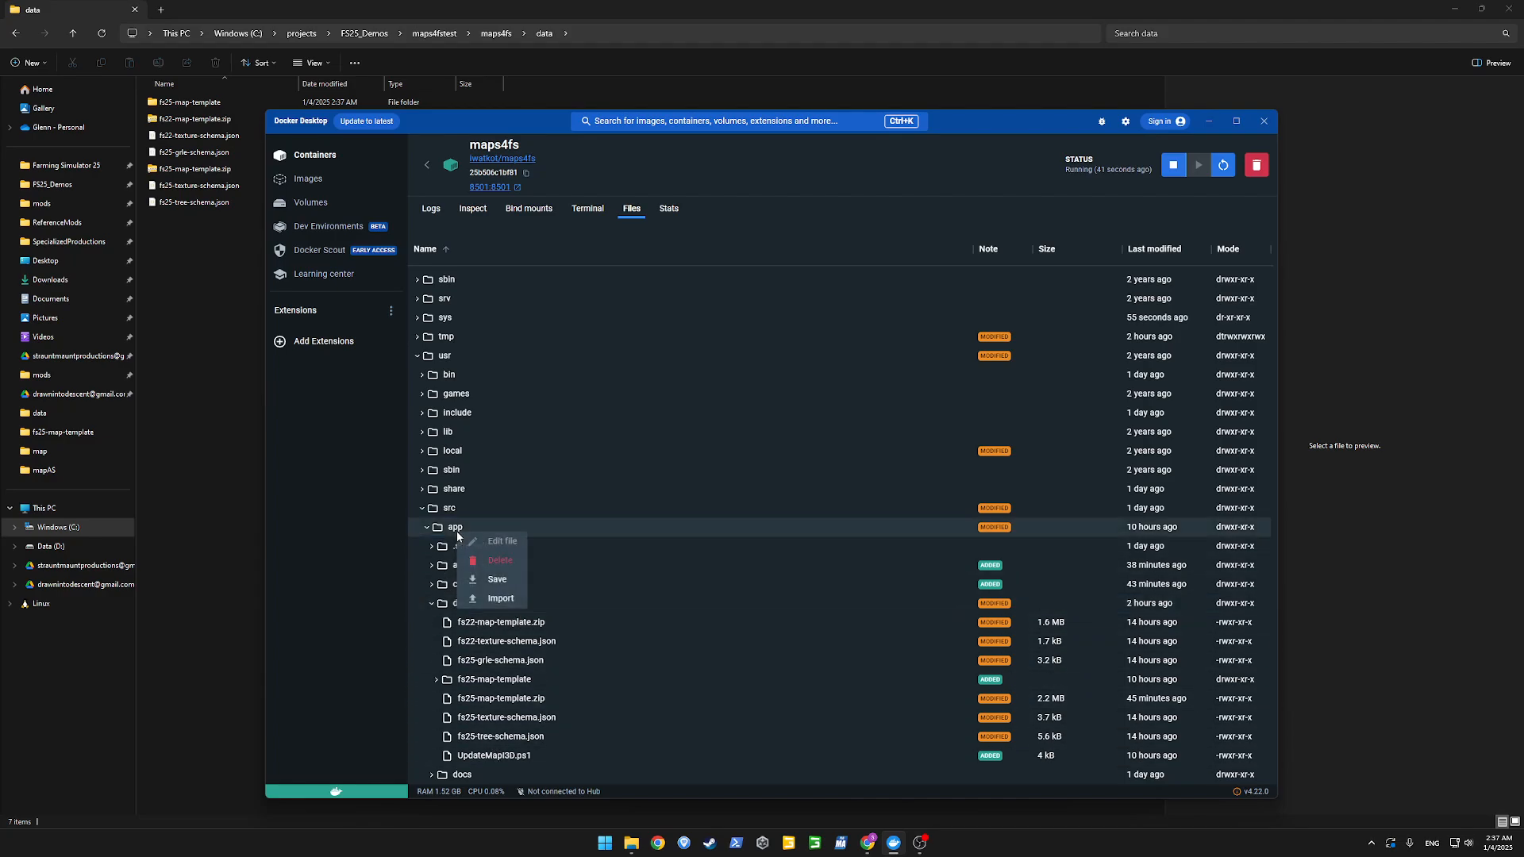
click(501, 599)
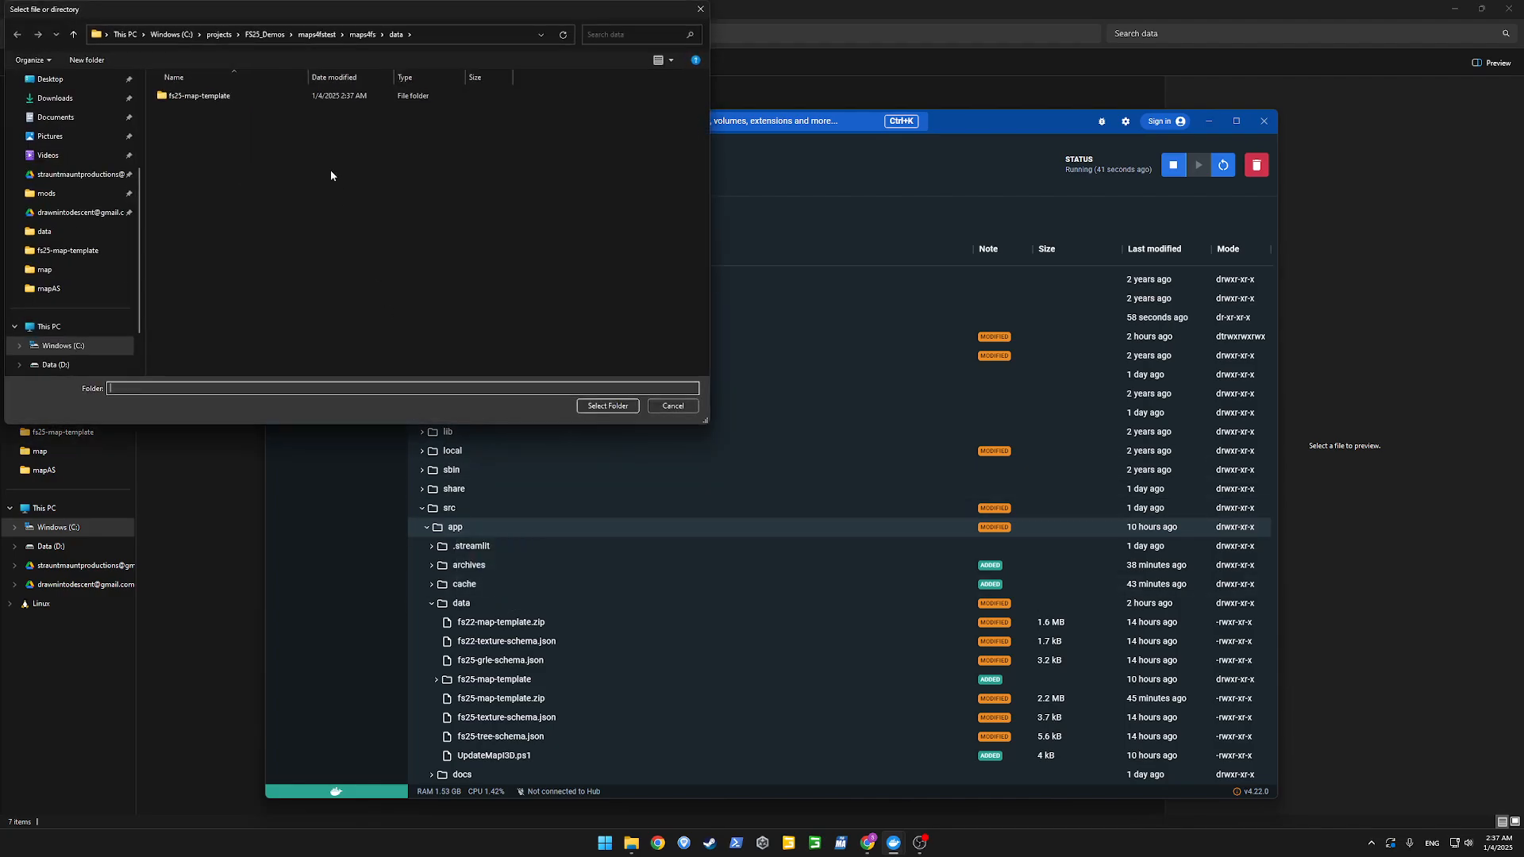
click(603, 406)
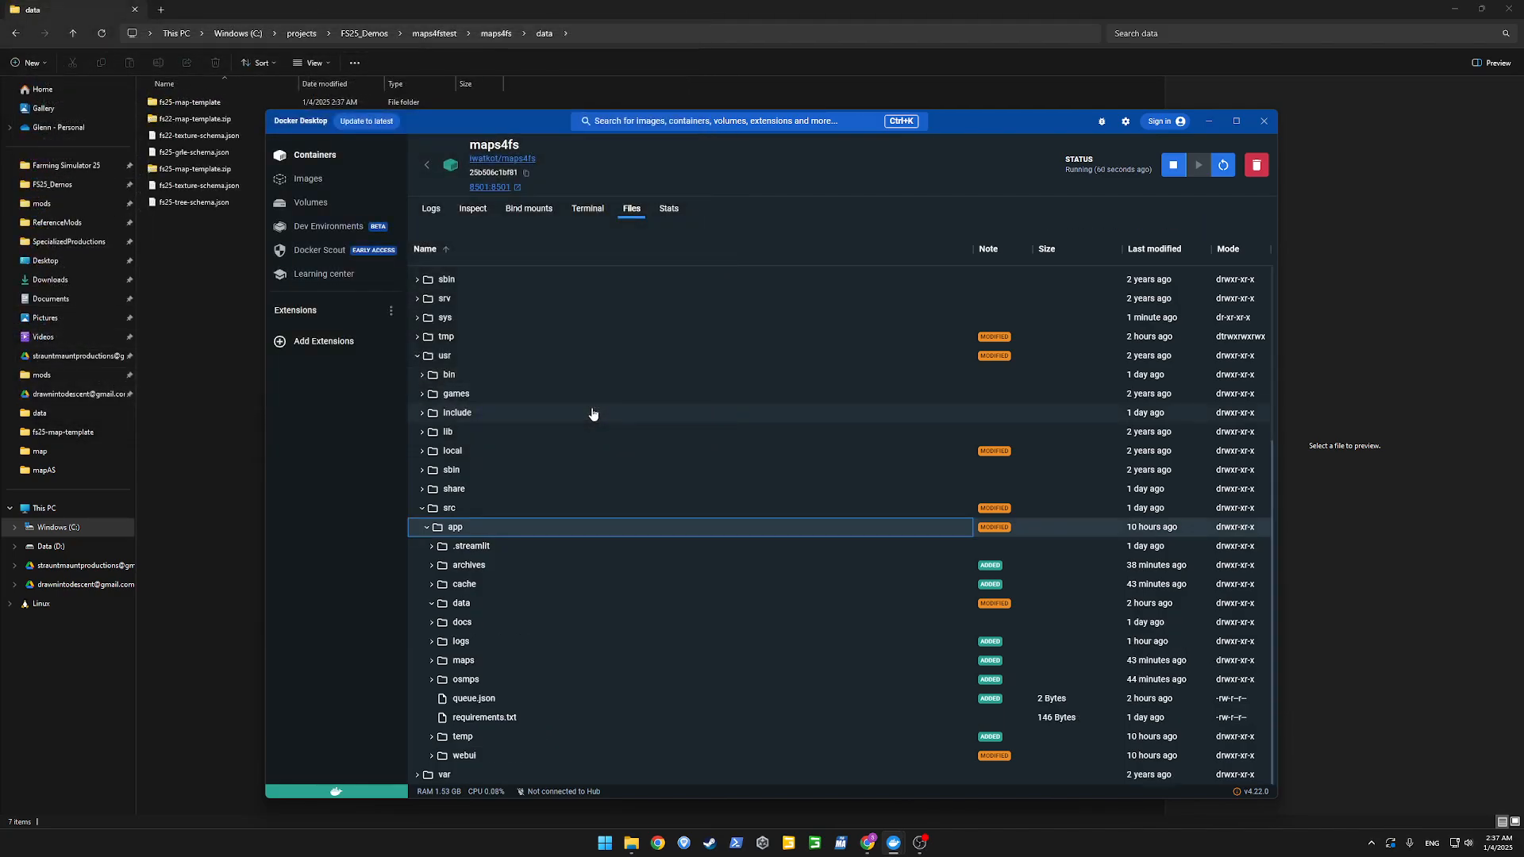
click(449, 606)
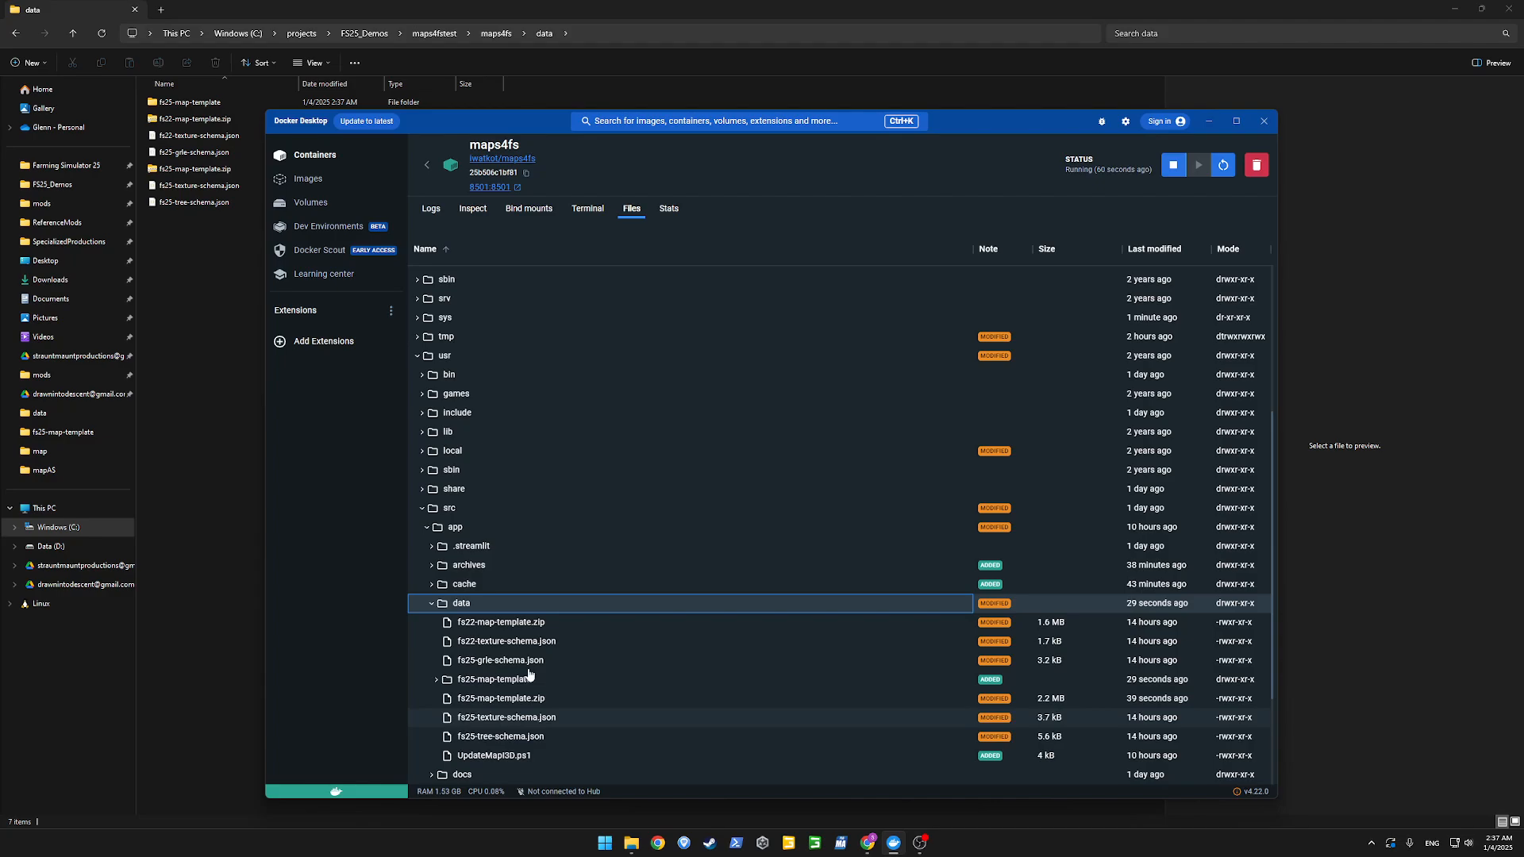
Open the container's web app on port 8501, and load Google Maps in a second browser tab.
click(482, 189)
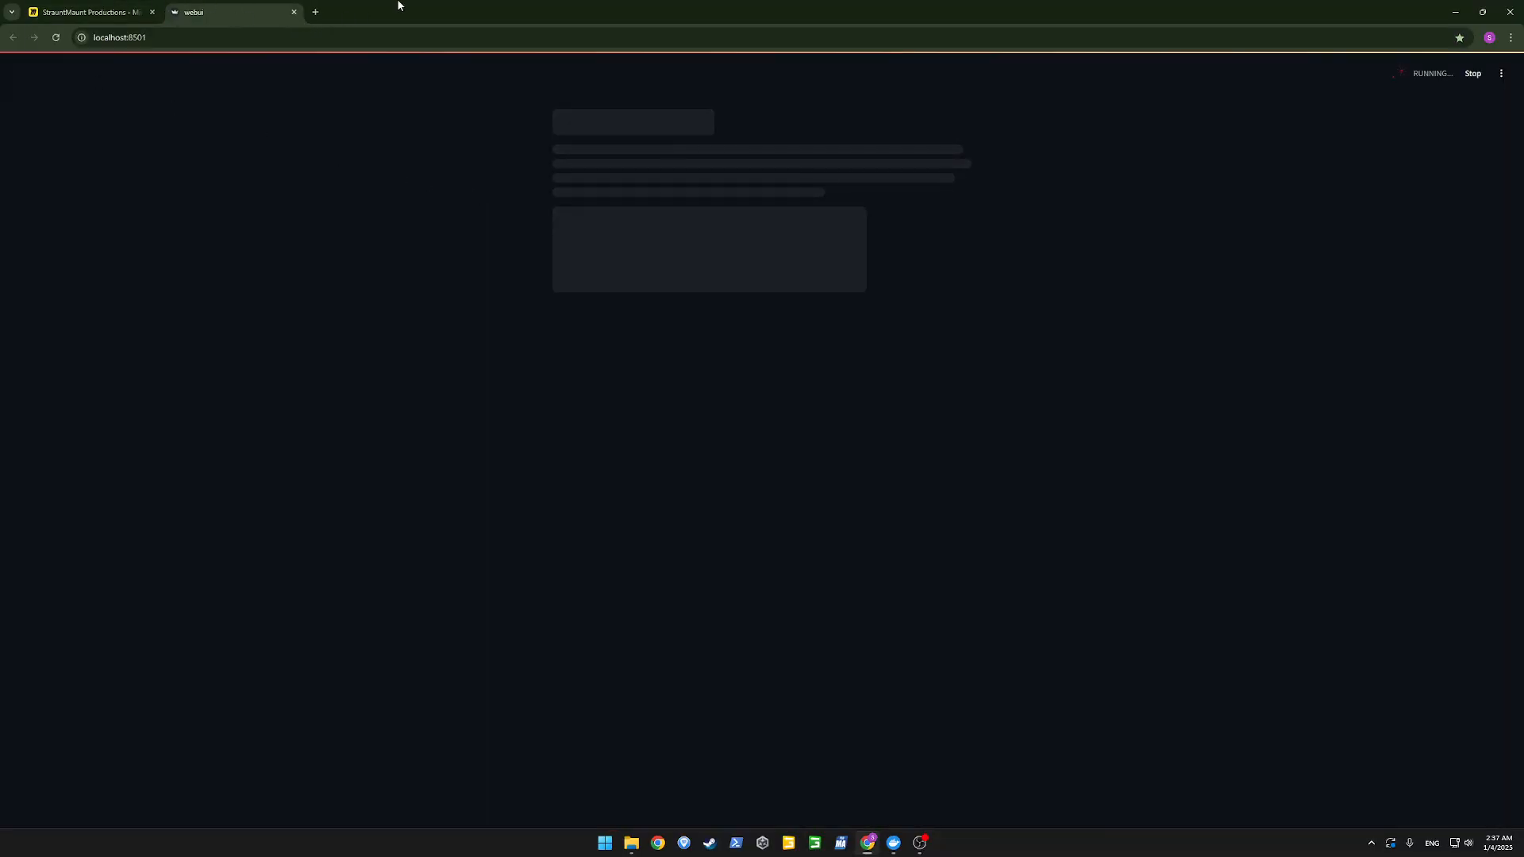
key(ctrl+t)
text(maps4fs)
key(Return)
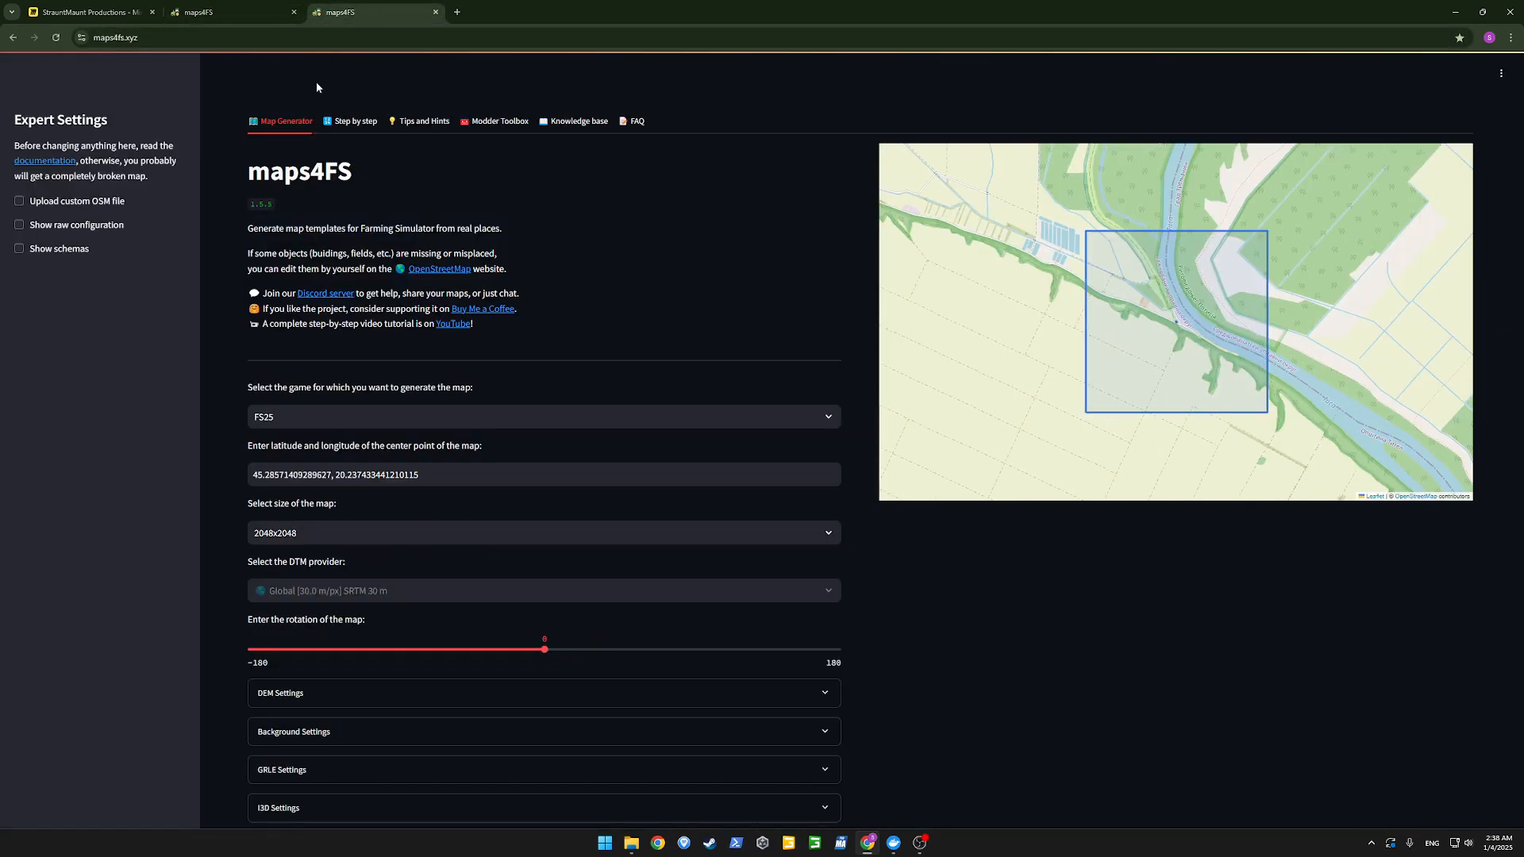
click(329, 37)
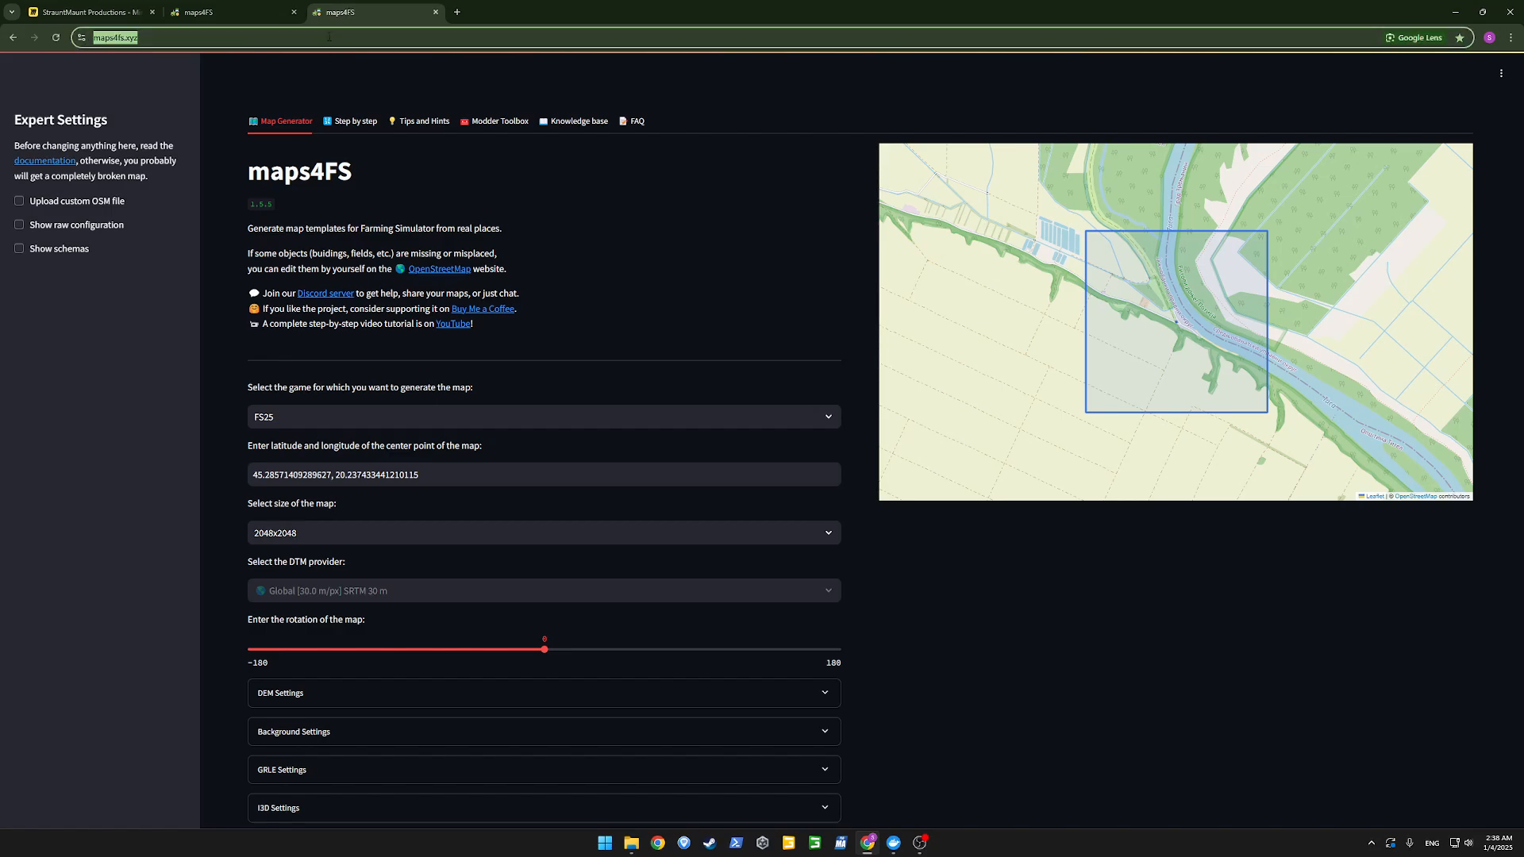
text(google maps)
key(Return)
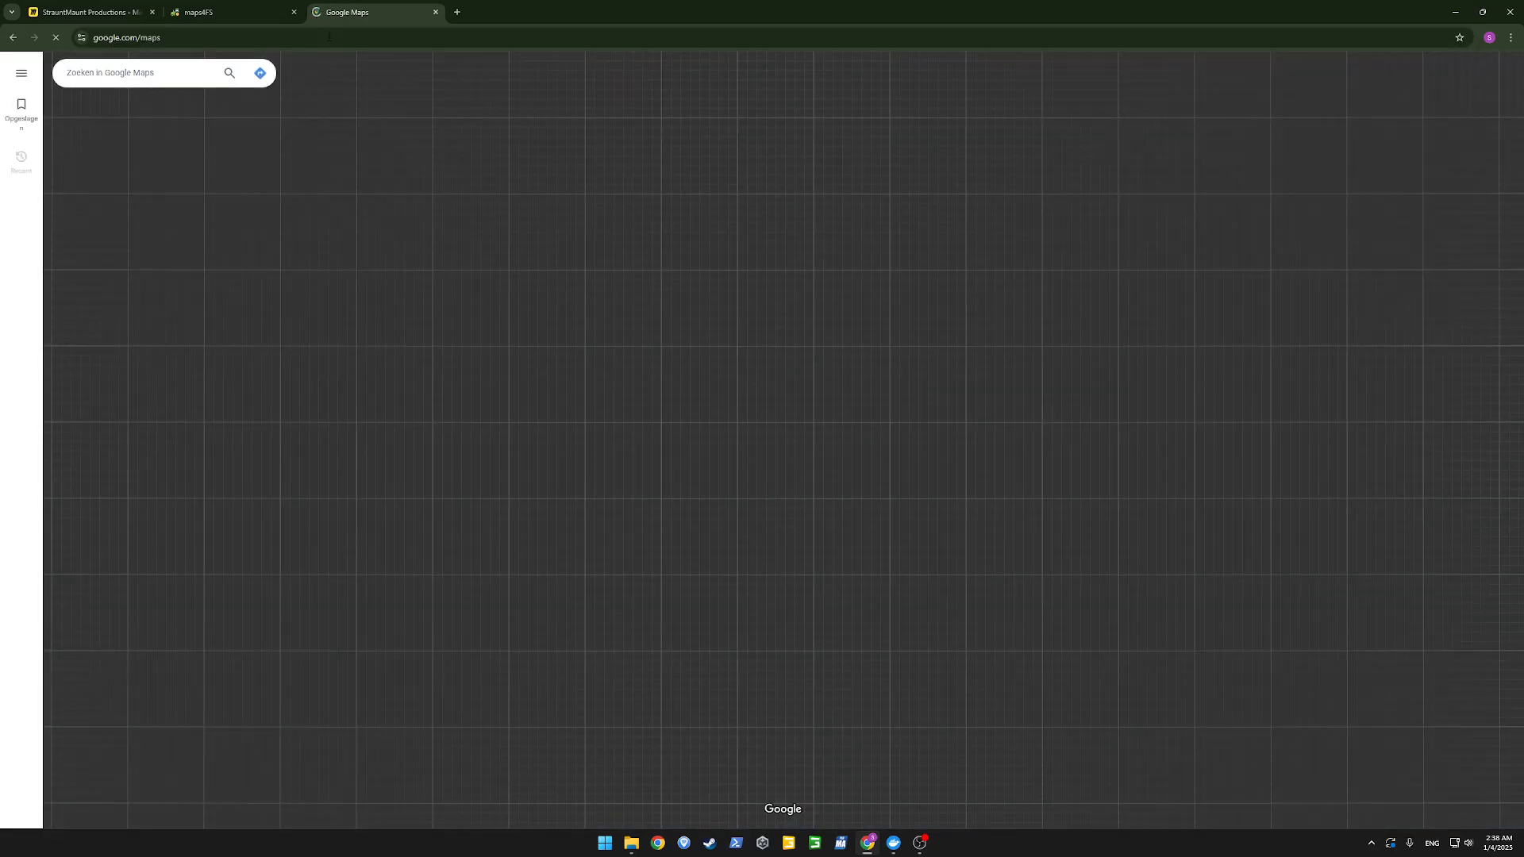
Locate the valley around Tolmin, Slovenia, on the satellite map, close enough to see the town and river.
scroll(942, 468, down, 5)
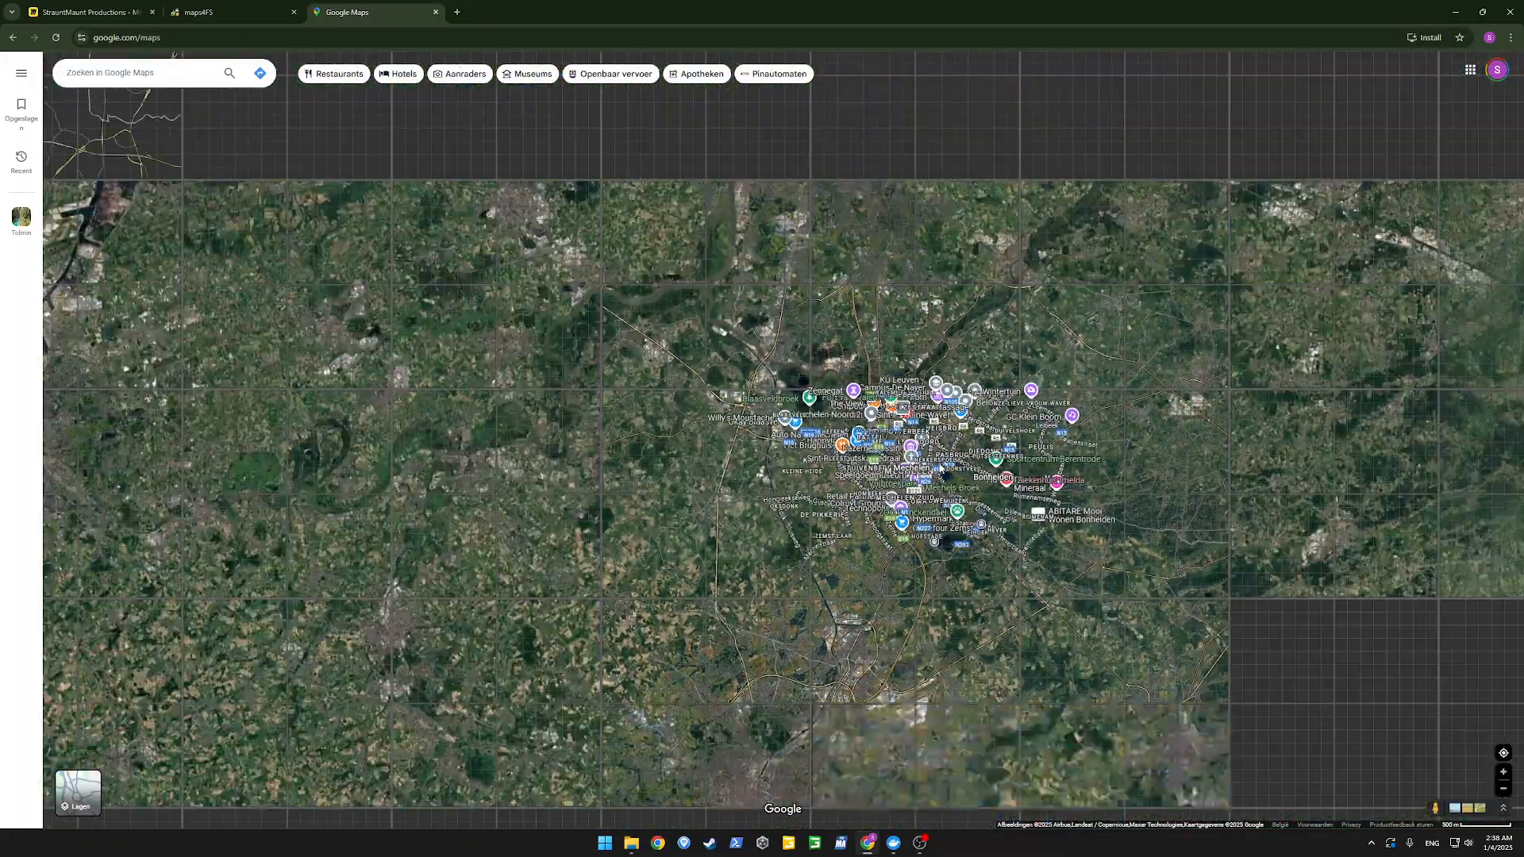
scroll(942, 468, down, 5)
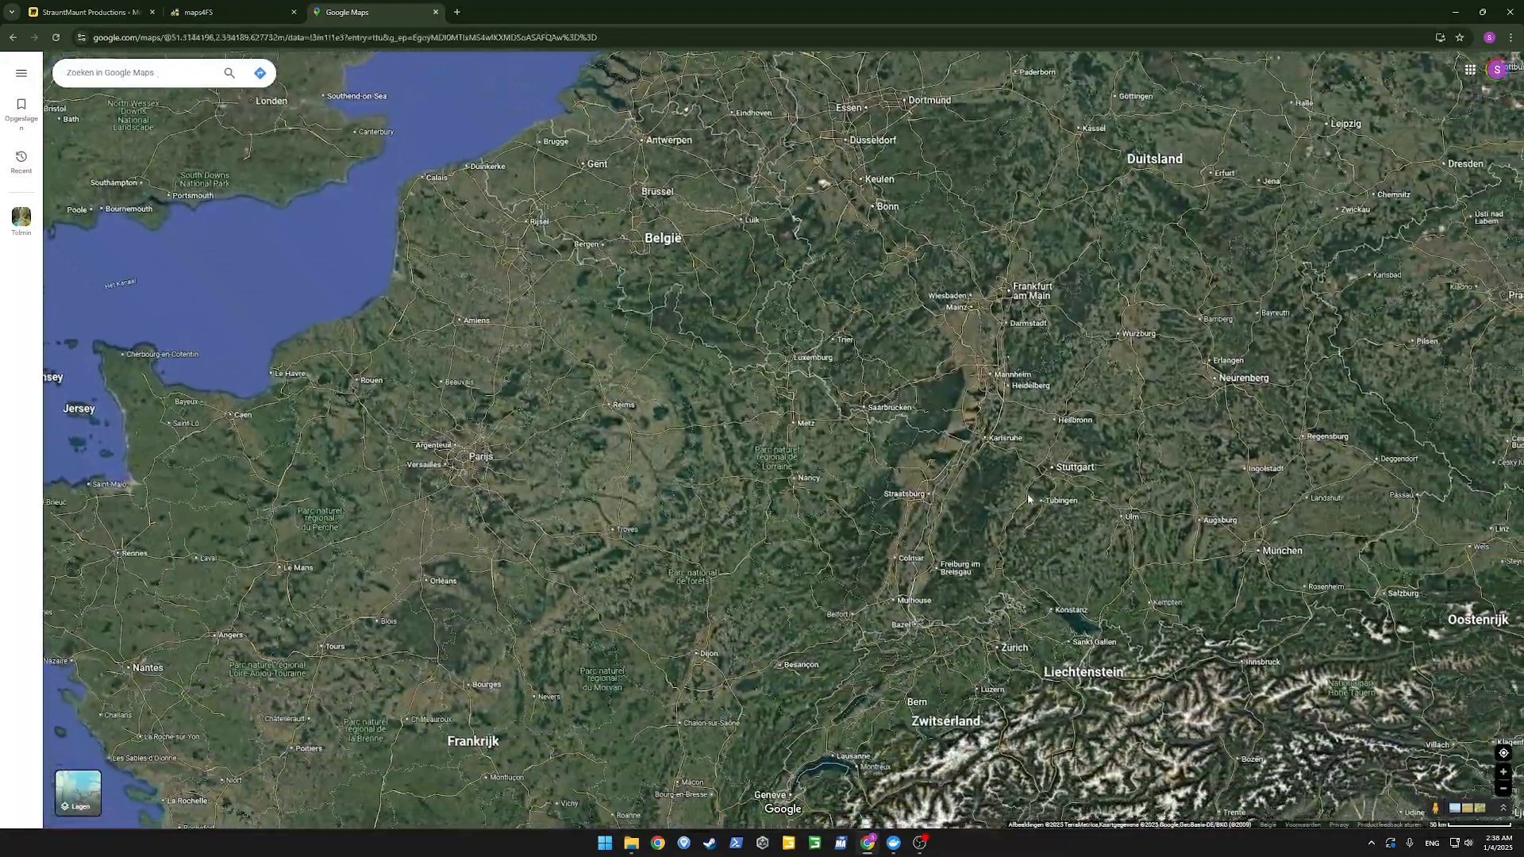
drag(1028, 499, 803, 220)
scroll(917, 451, down, 3)
drag(971, 554, 794, 446)
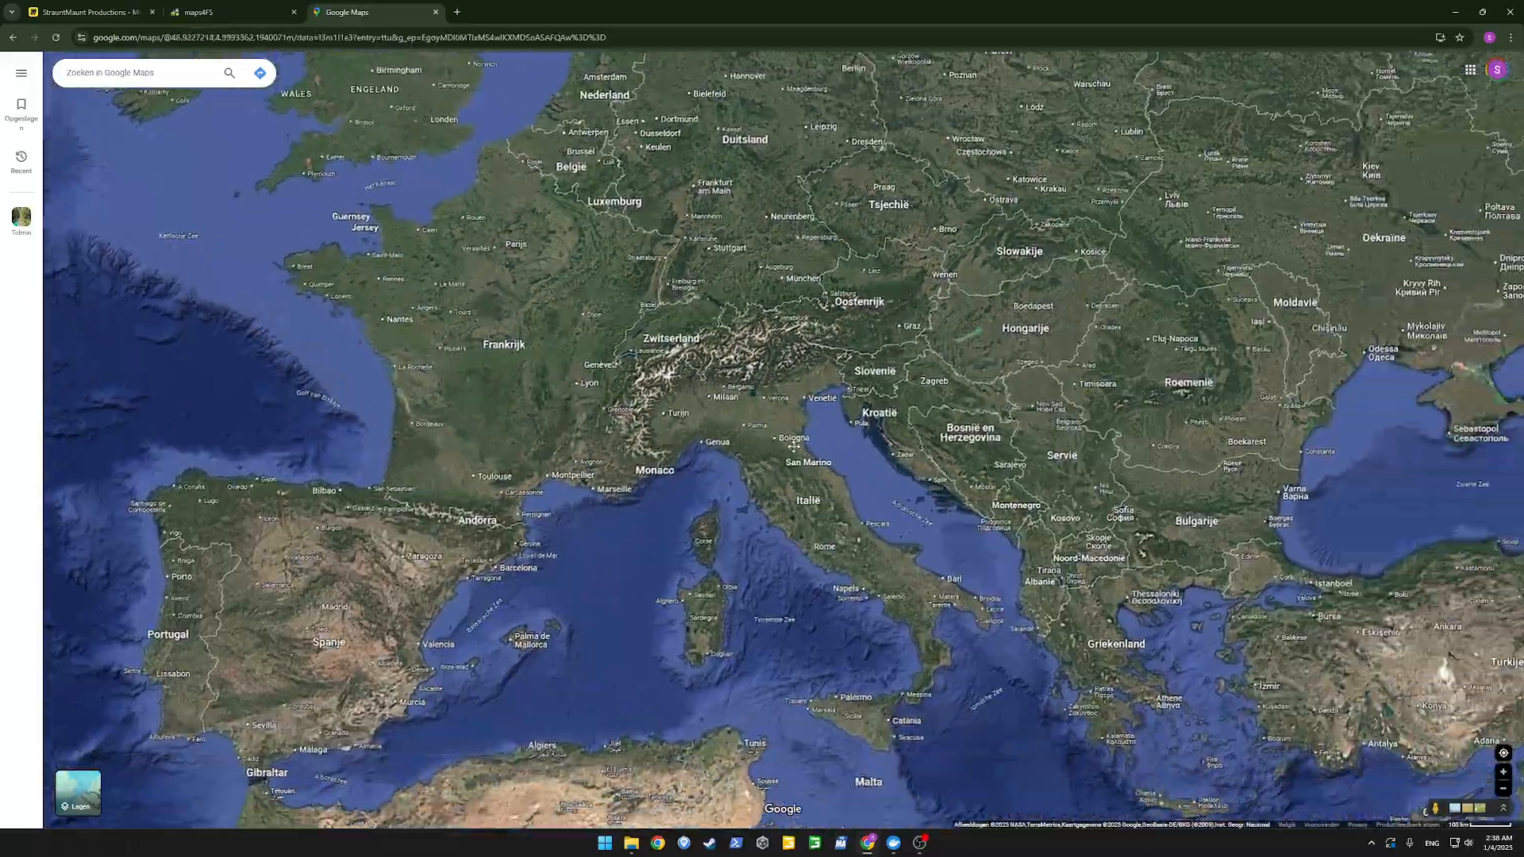
scroll(802, 381, up, 5)
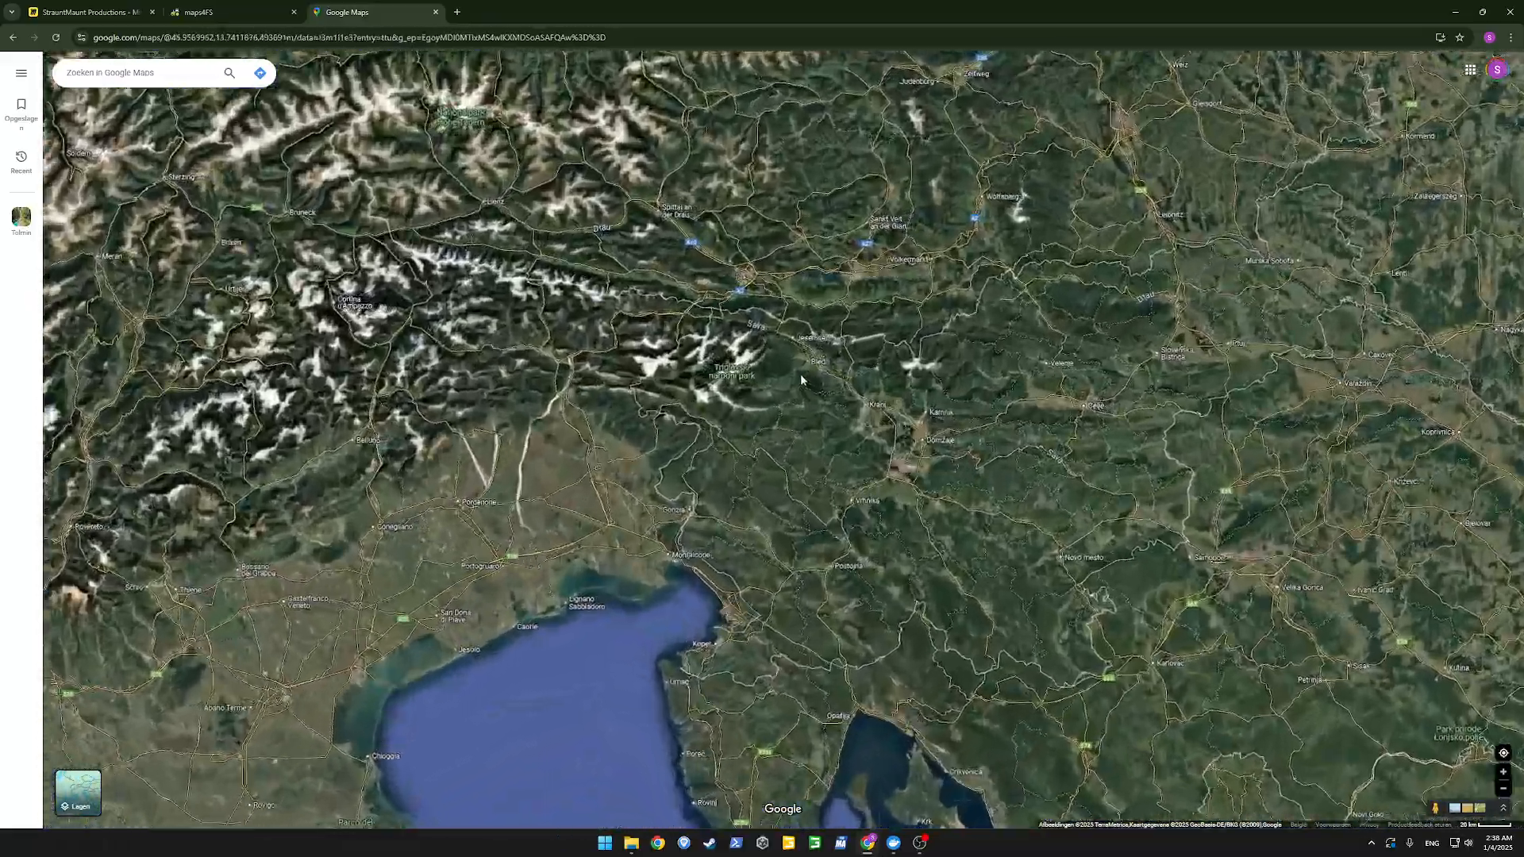
scroll(714, 420, up, 5)
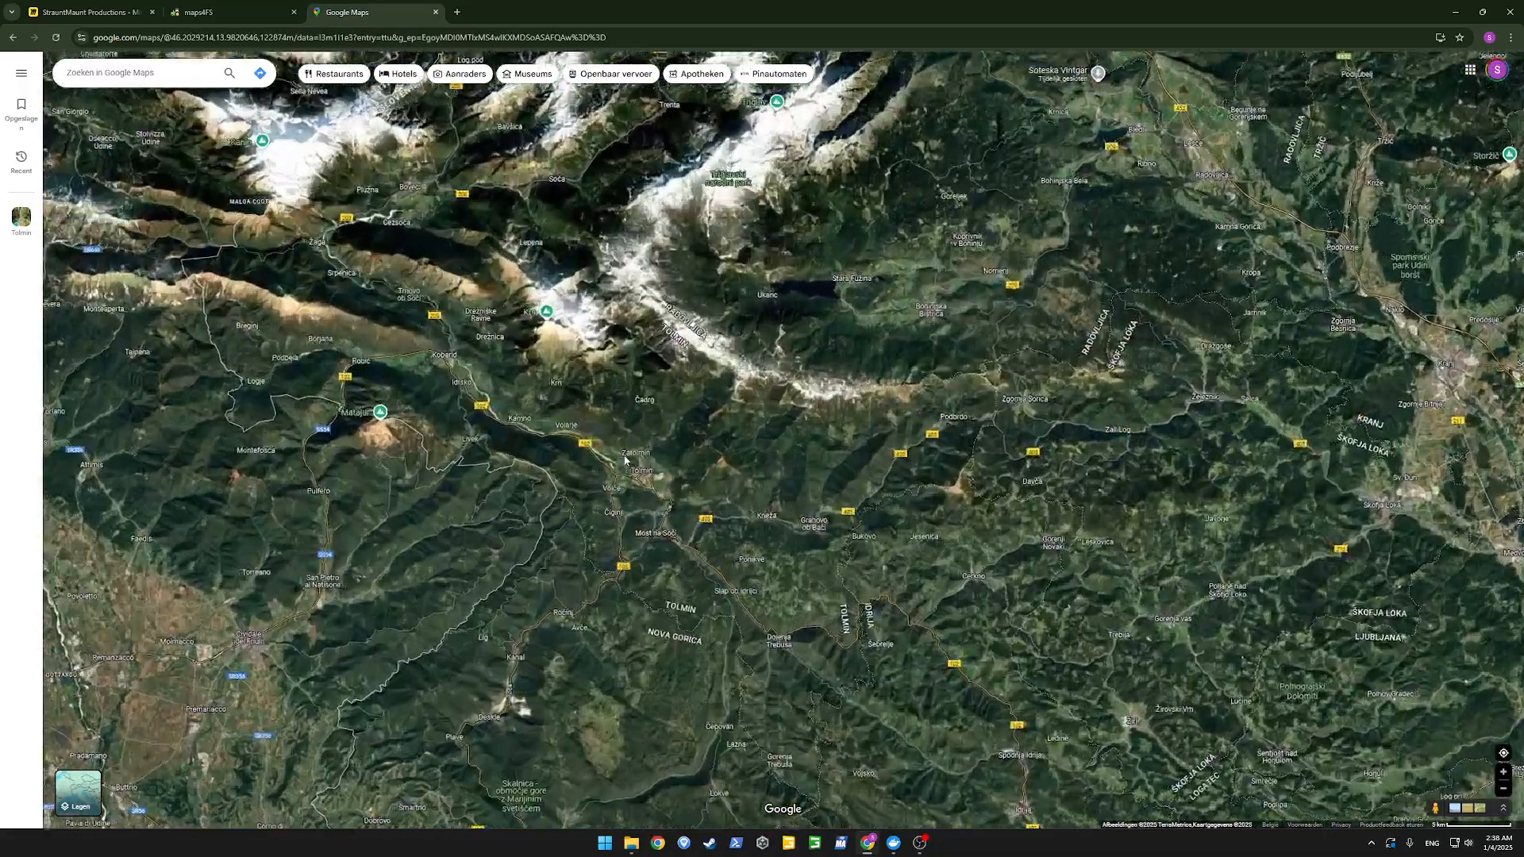
scroll(625, 459, up, 5)
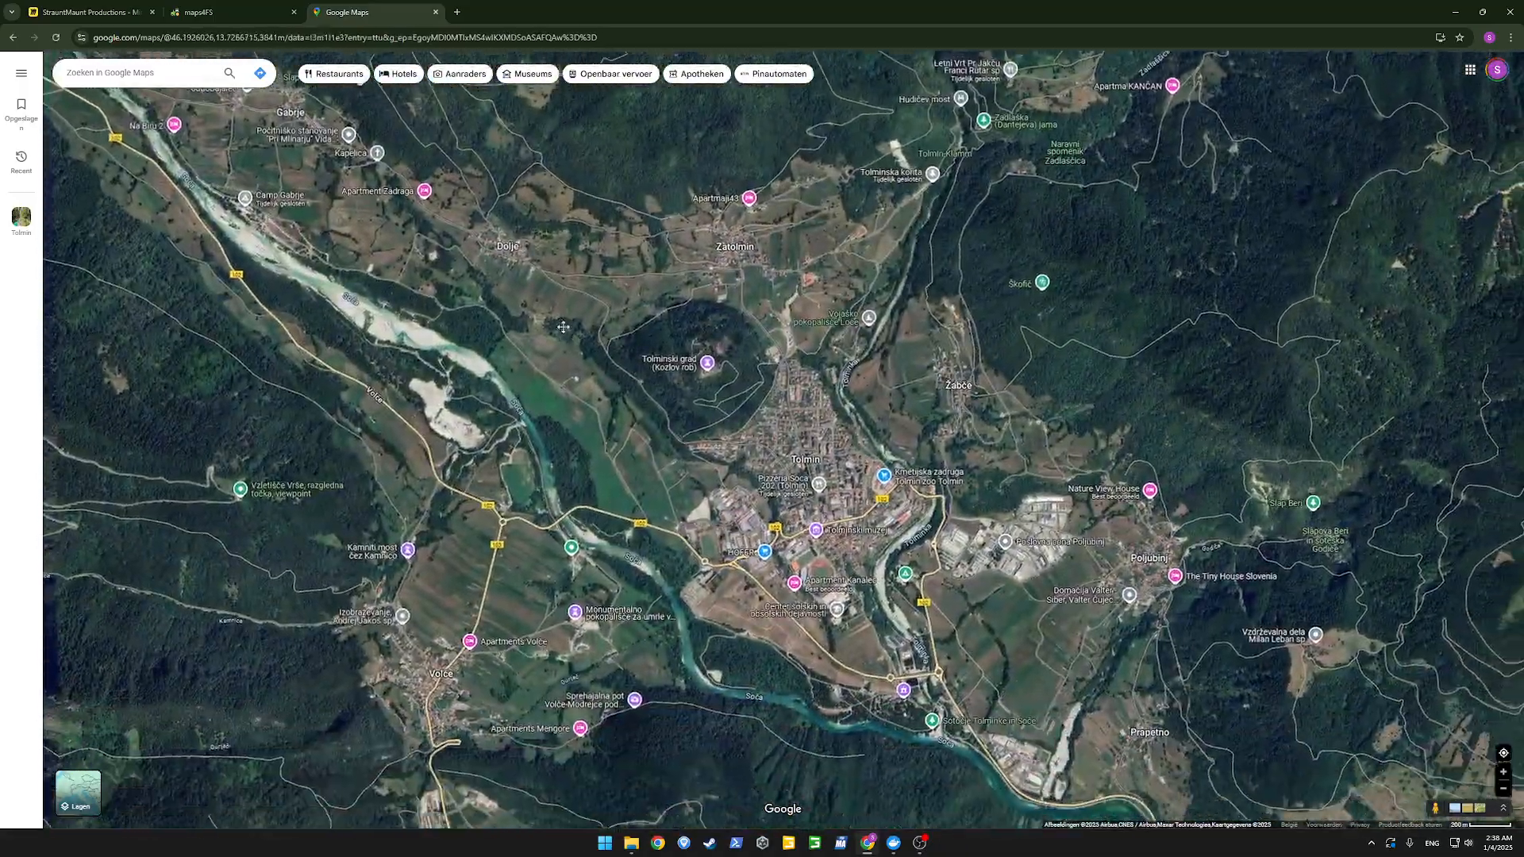
Copy the coordinates 46.19487, 13.73251 of the farmland just east of Zatolmin, north of Tolmin, on the satellite map.
scroll(635, 392, down, 2)
drag(629, 397, 570, 476)
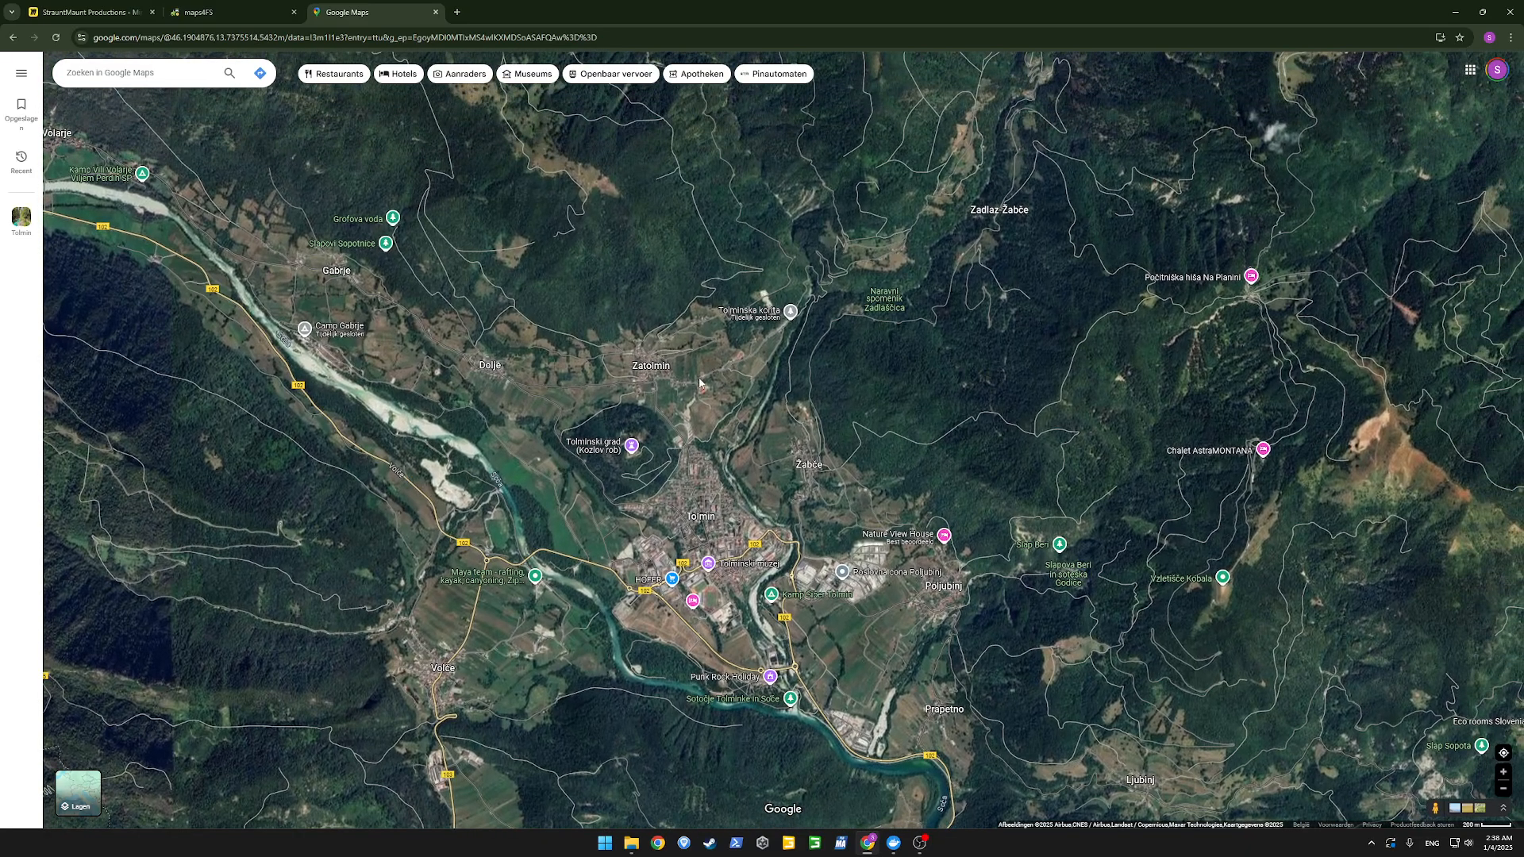
scroll(699, 384, up, 4)
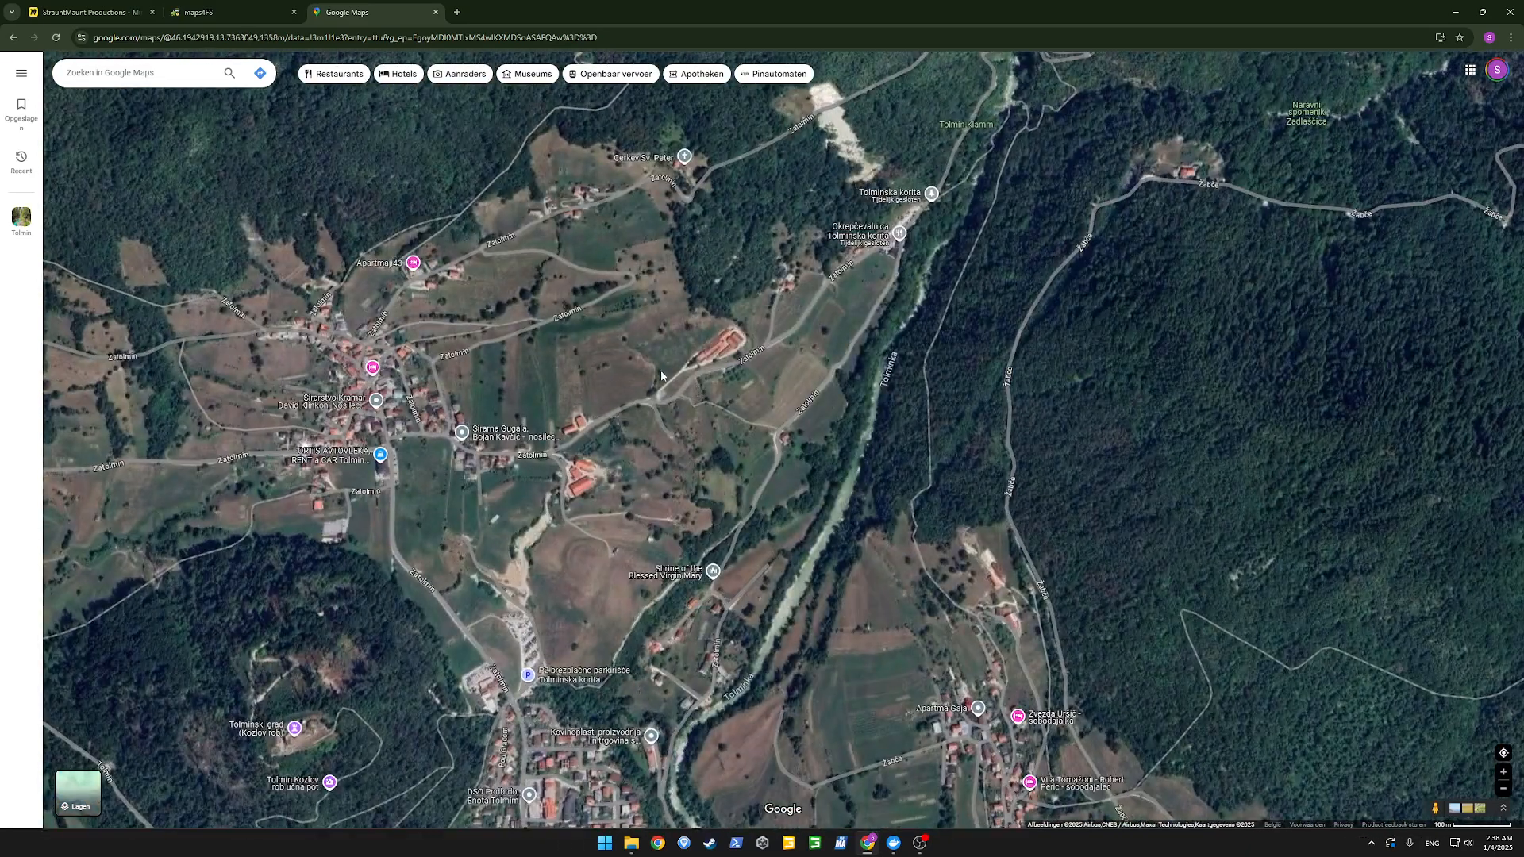
right_click(597, 408)
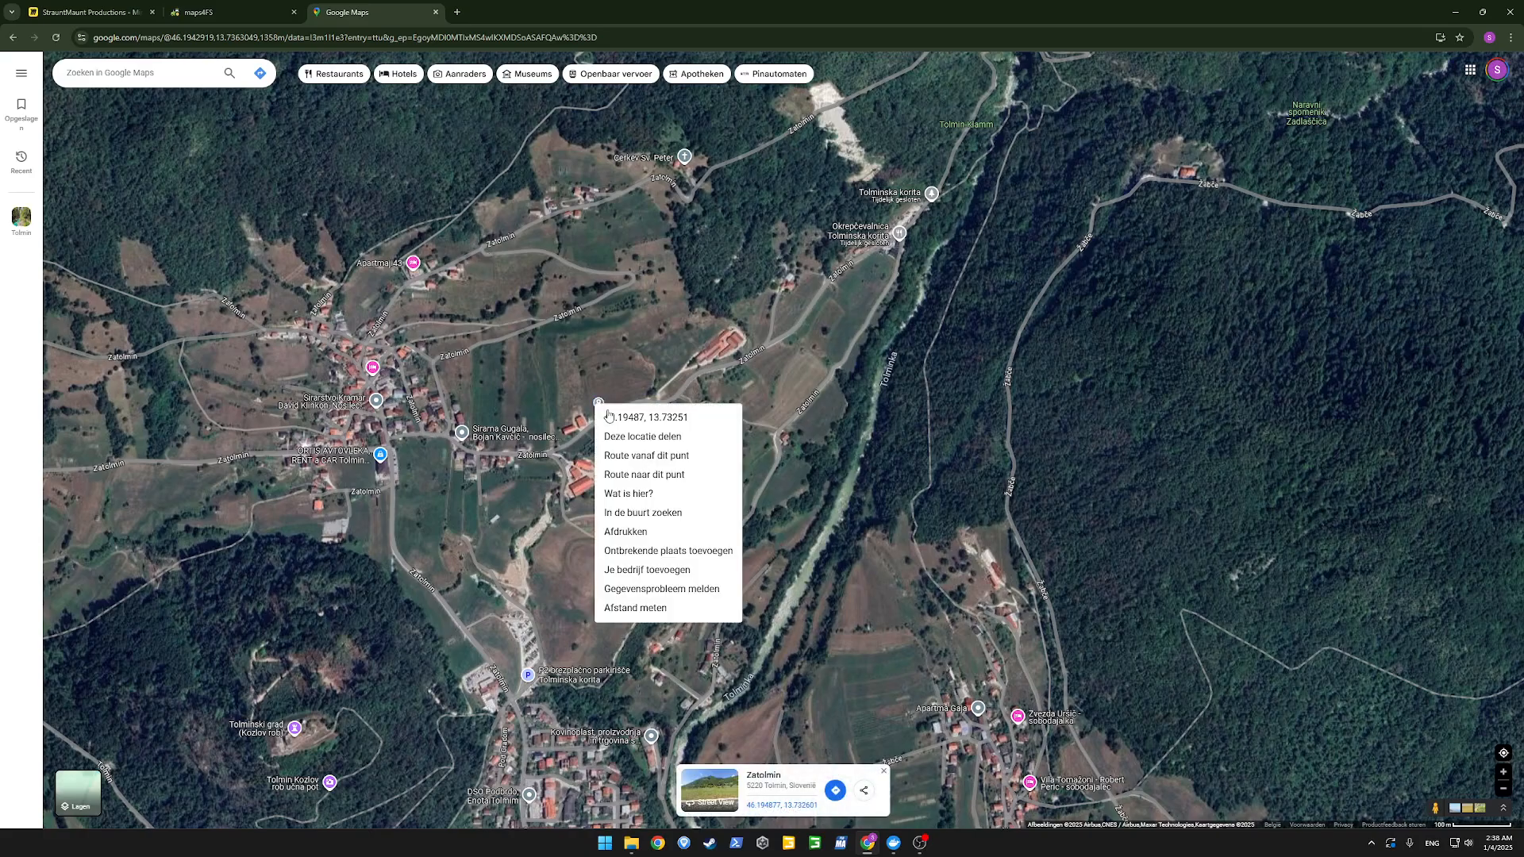
click(627, 423)
In the maps4FS web app, set the map's center point to 46.19486735045416, 13.732506448504937 and generate the FS25 map.
click(230, 12)
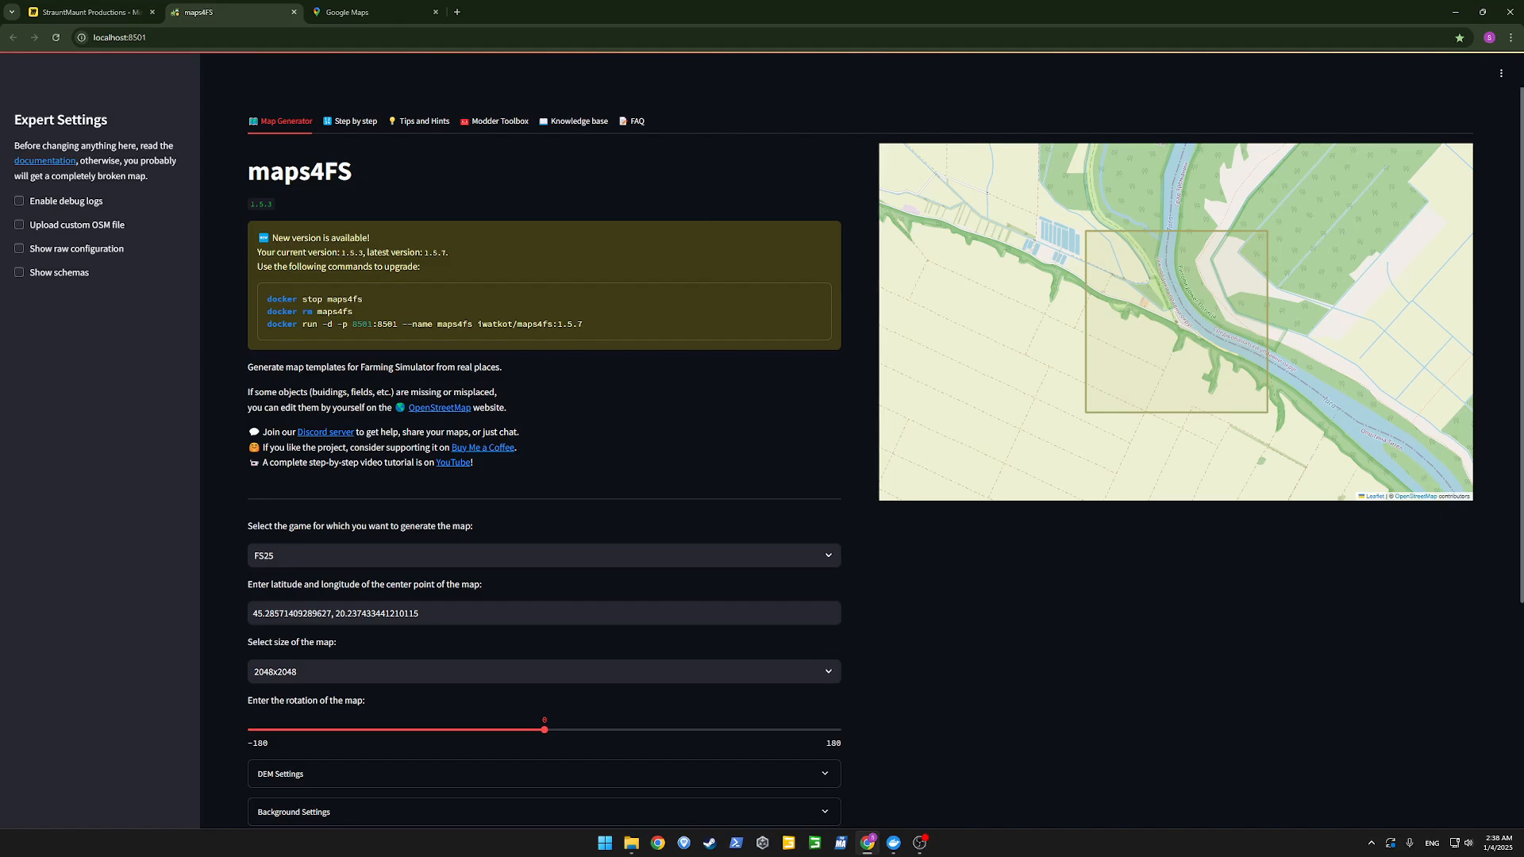
triple_click(262, 612)
key(ctrl+v)
key(Return)
scroll(893, 641, down, 4)
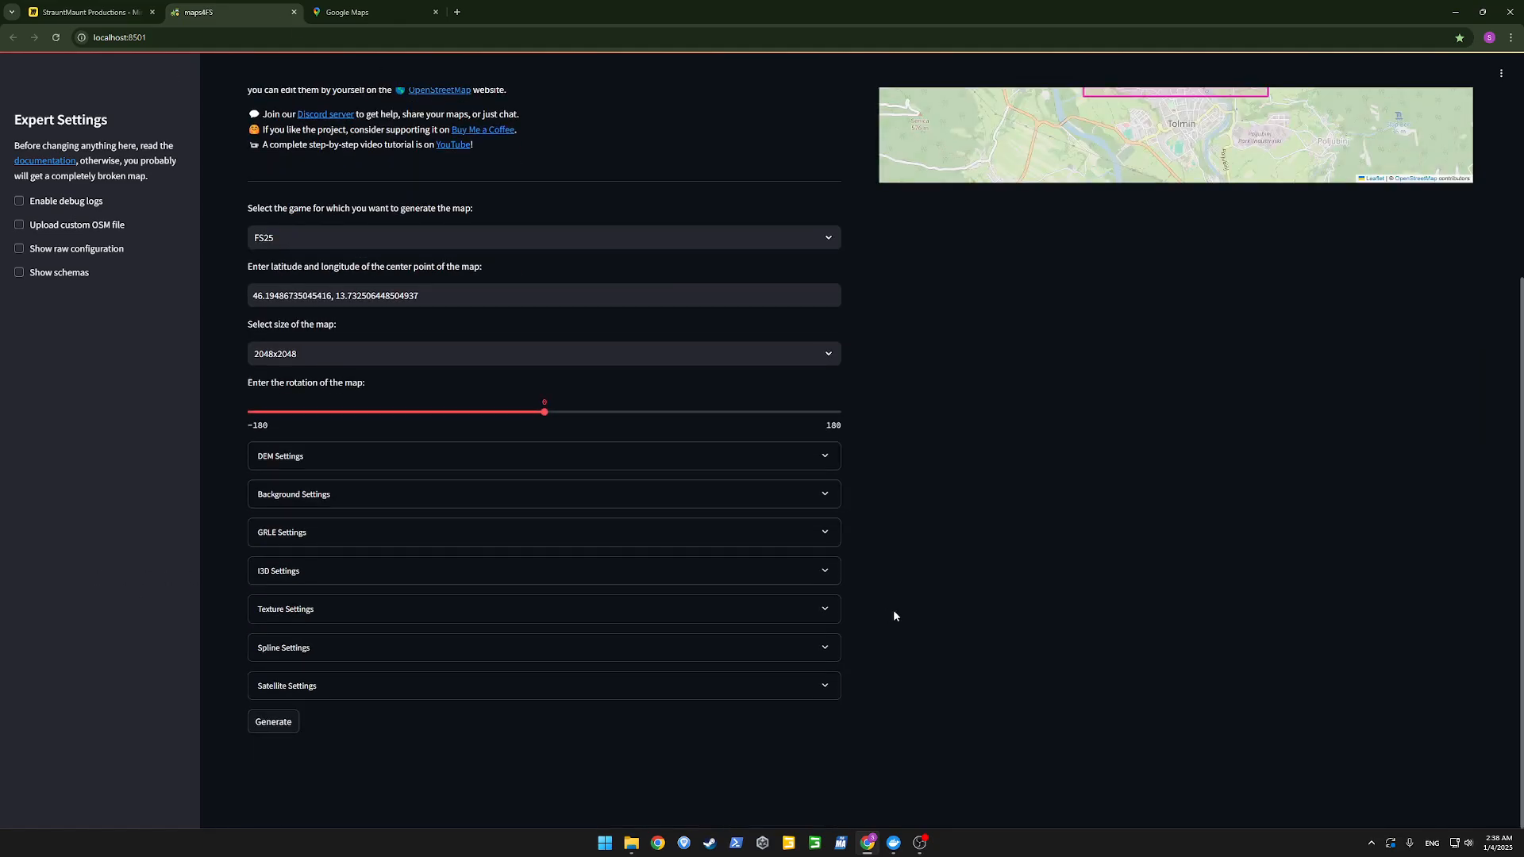
click(273, 722)
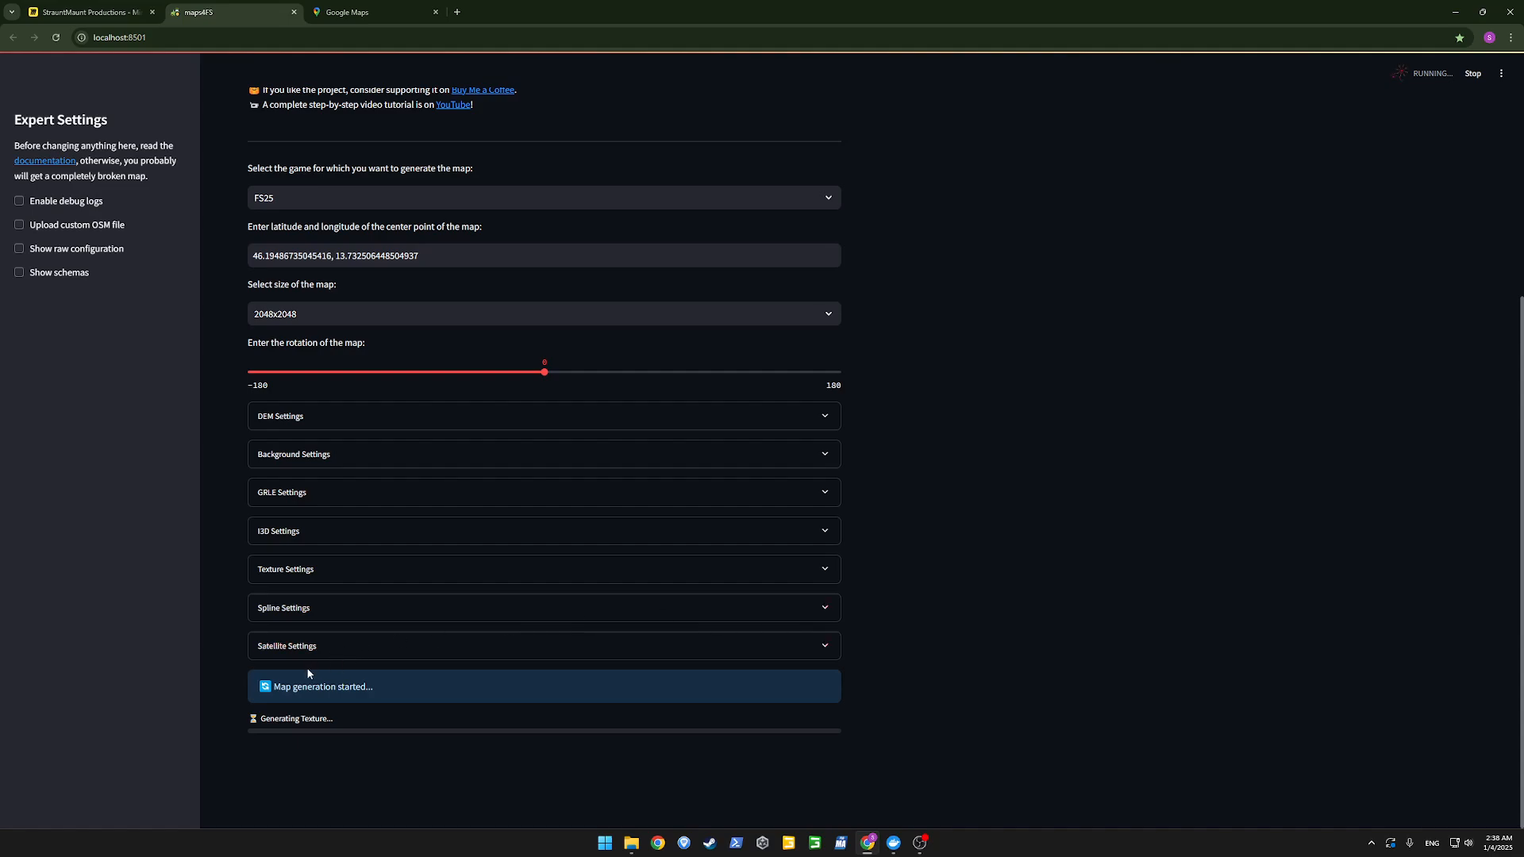
mouse_move(631, 843)
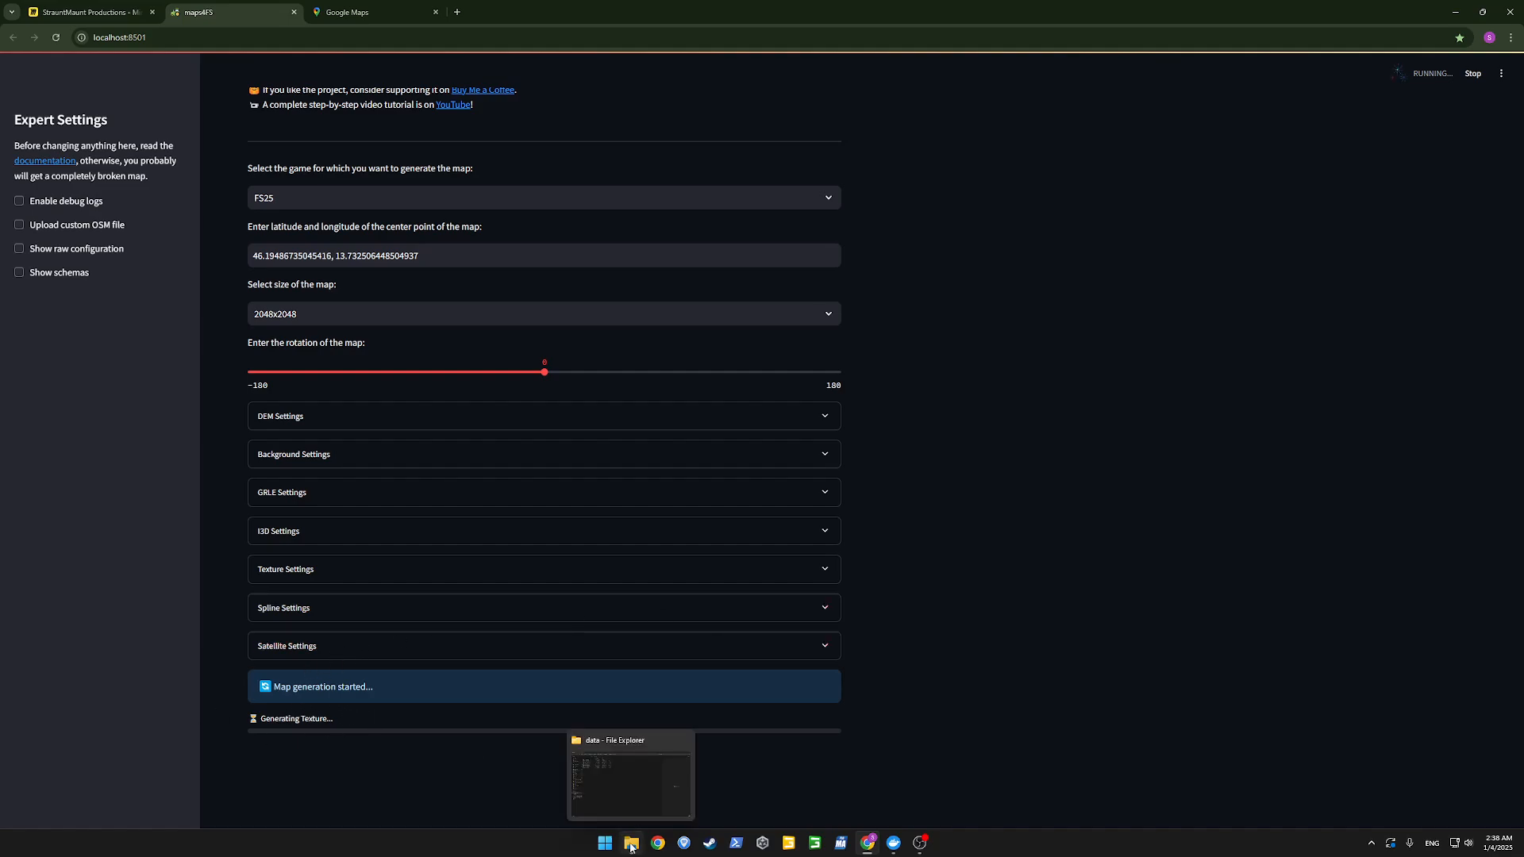
click(630, 792)
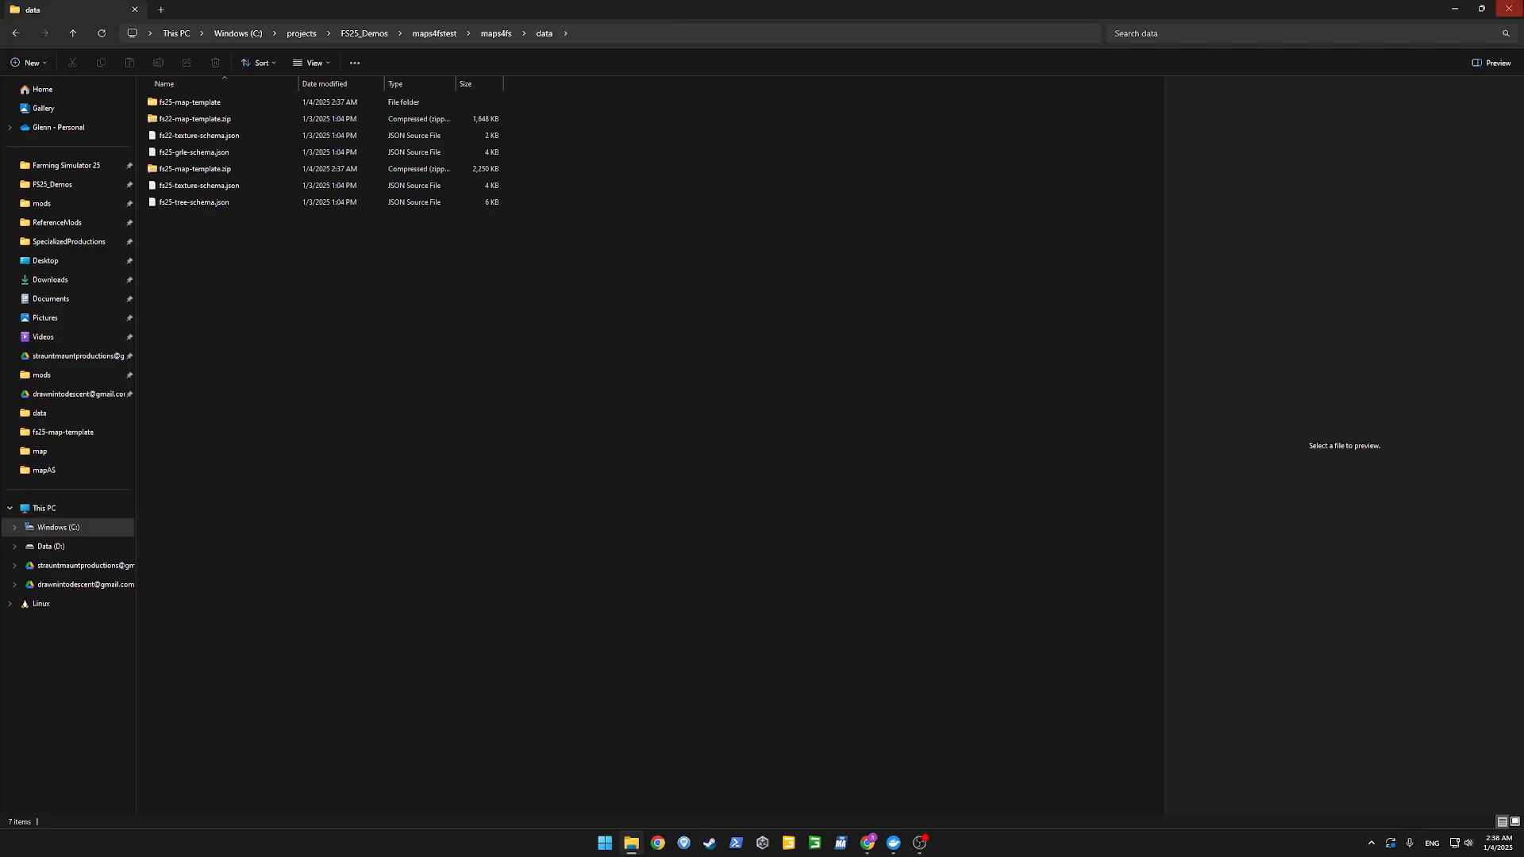
click(1457, 10)
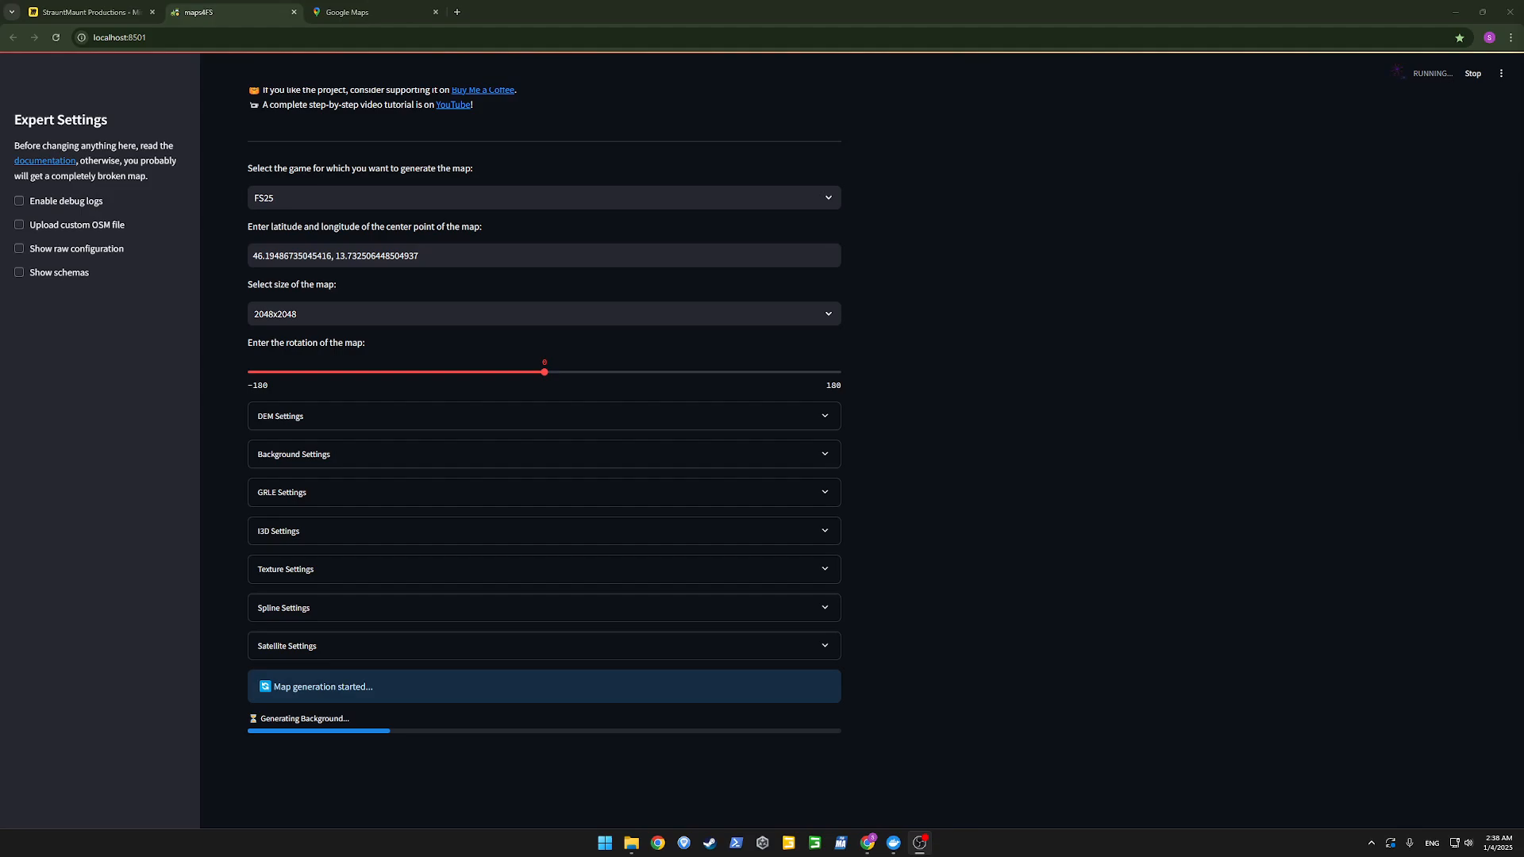
Check the texture, elevation and 3D terrain previews of the generated map and download the finished map archive.
scroll(945, 508, up, 5)
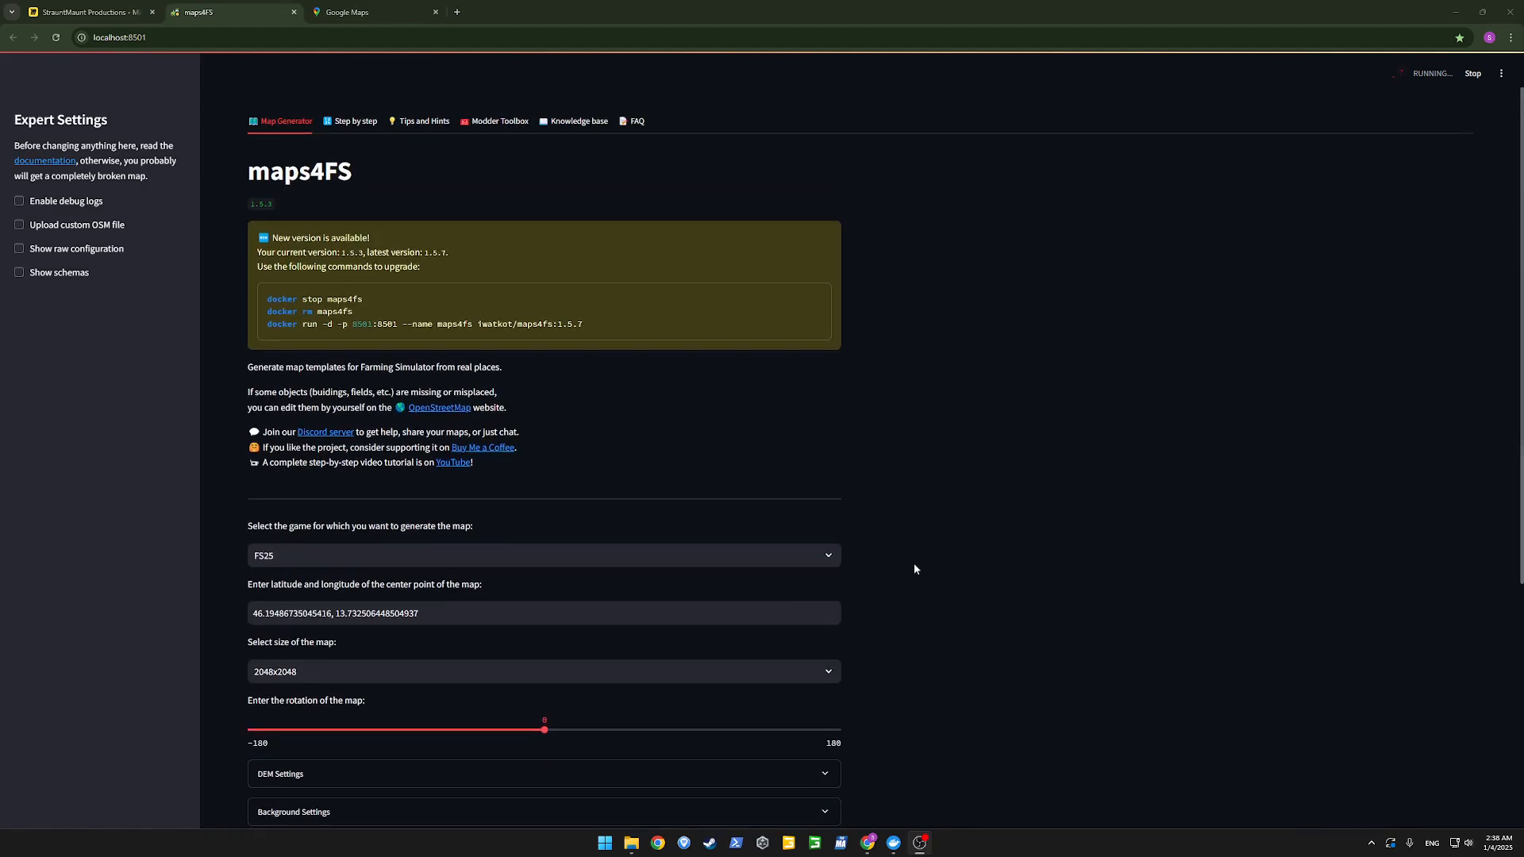
scroll(960, 577, down, 3)
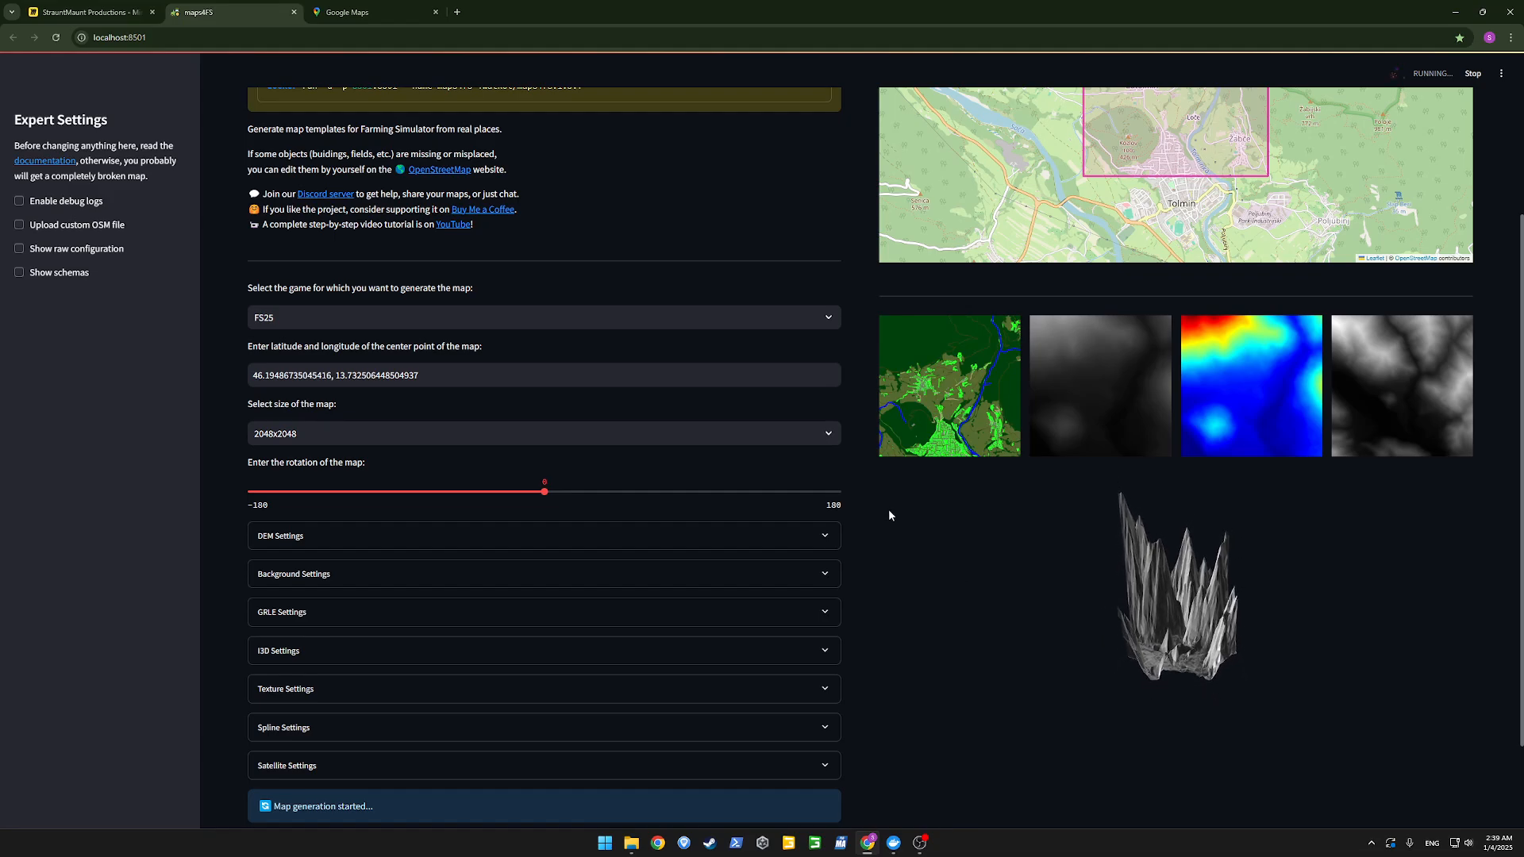
scroll(859, 460, up, 3)
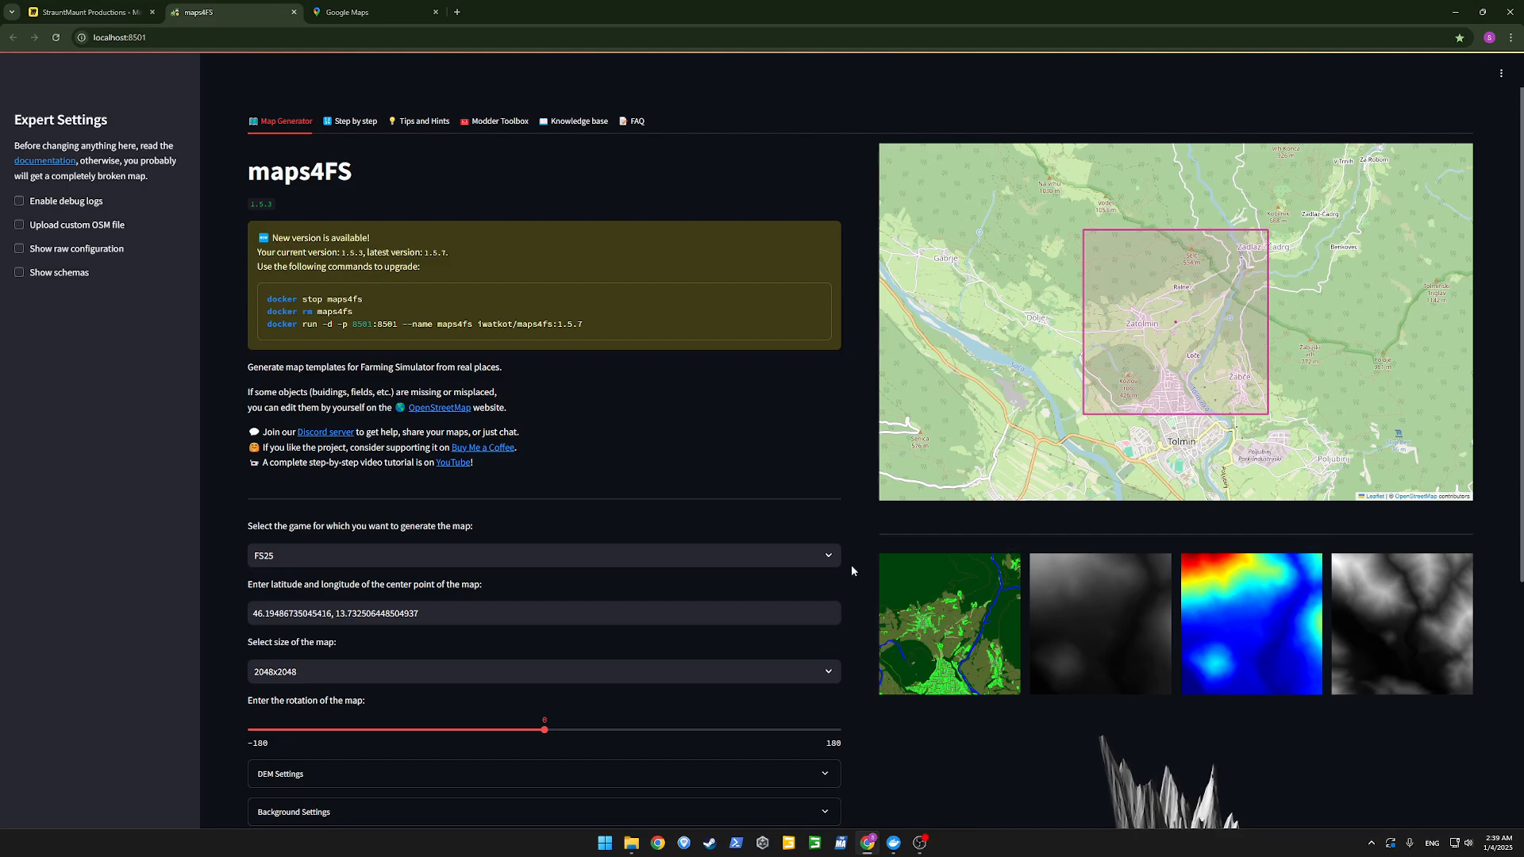
scroll(850, 564, down, 5)
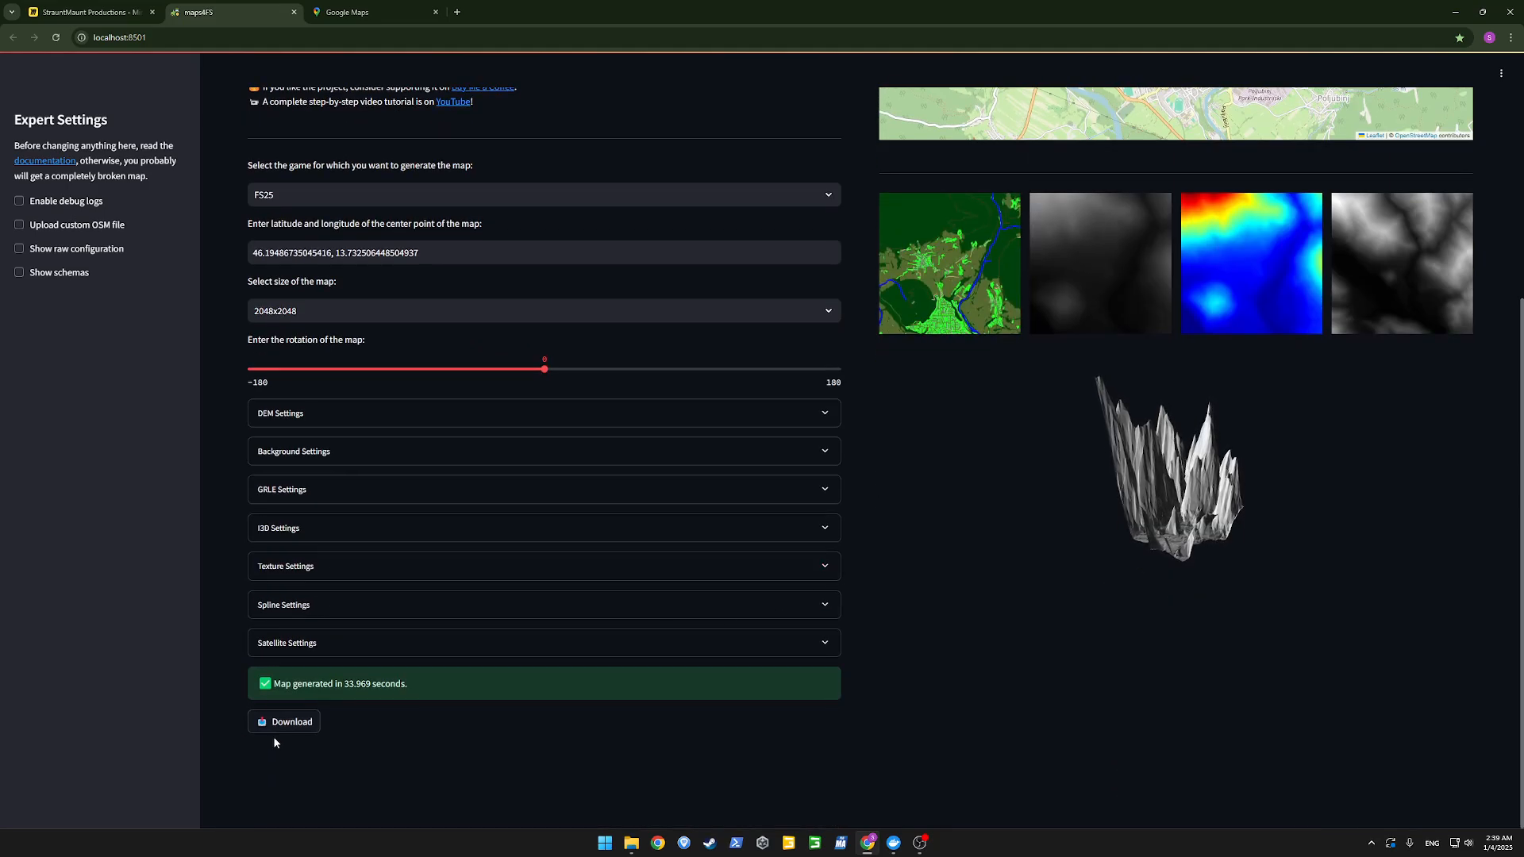
click(284, 723)
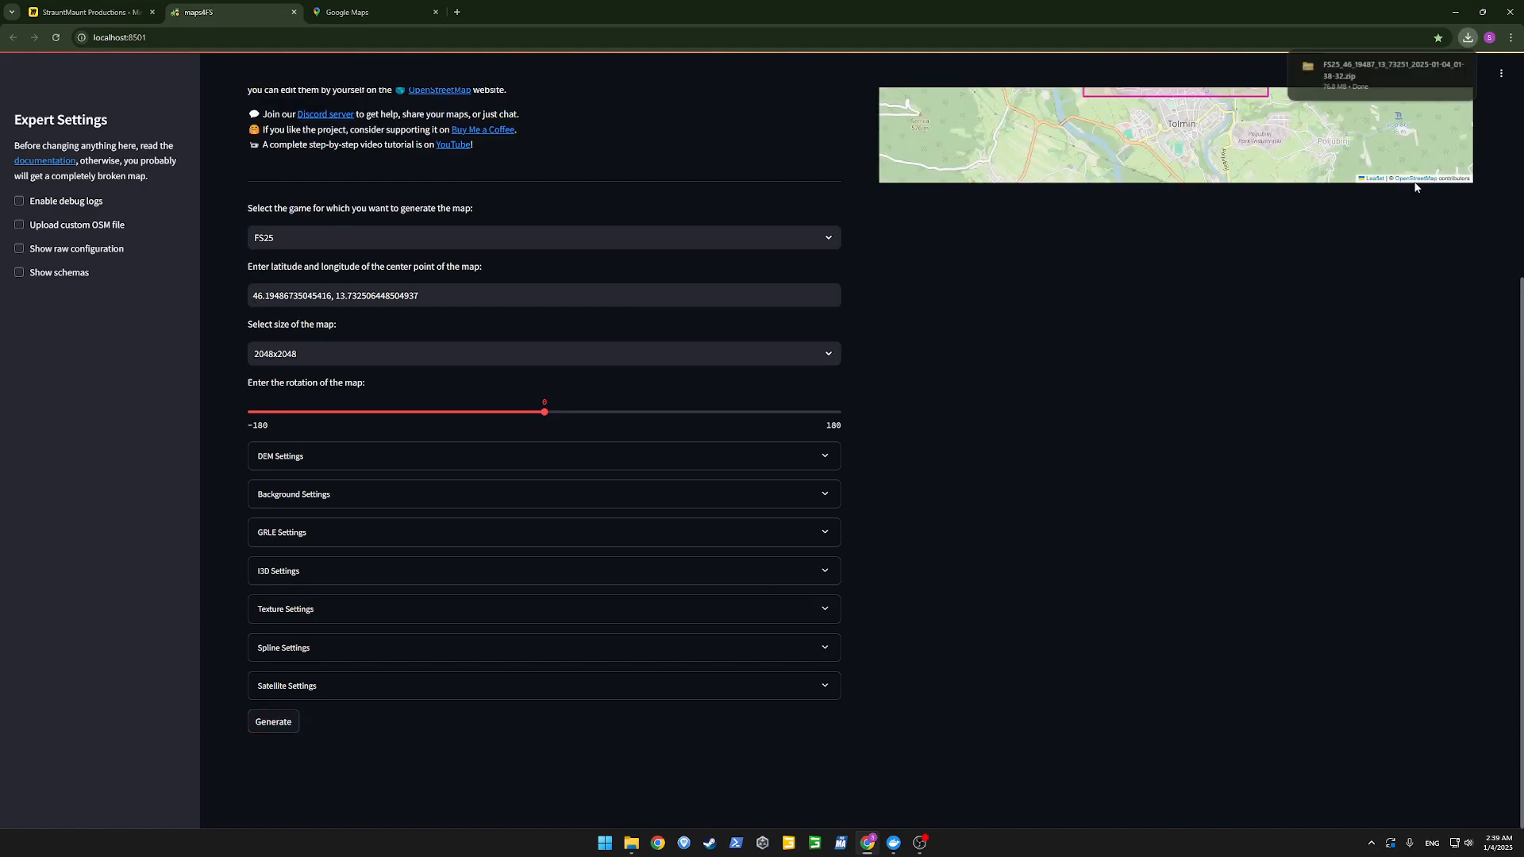
Show the downloaded map zip in its folder, move it into the FS25_Demos folder and open that folder.
click(1435, 66)
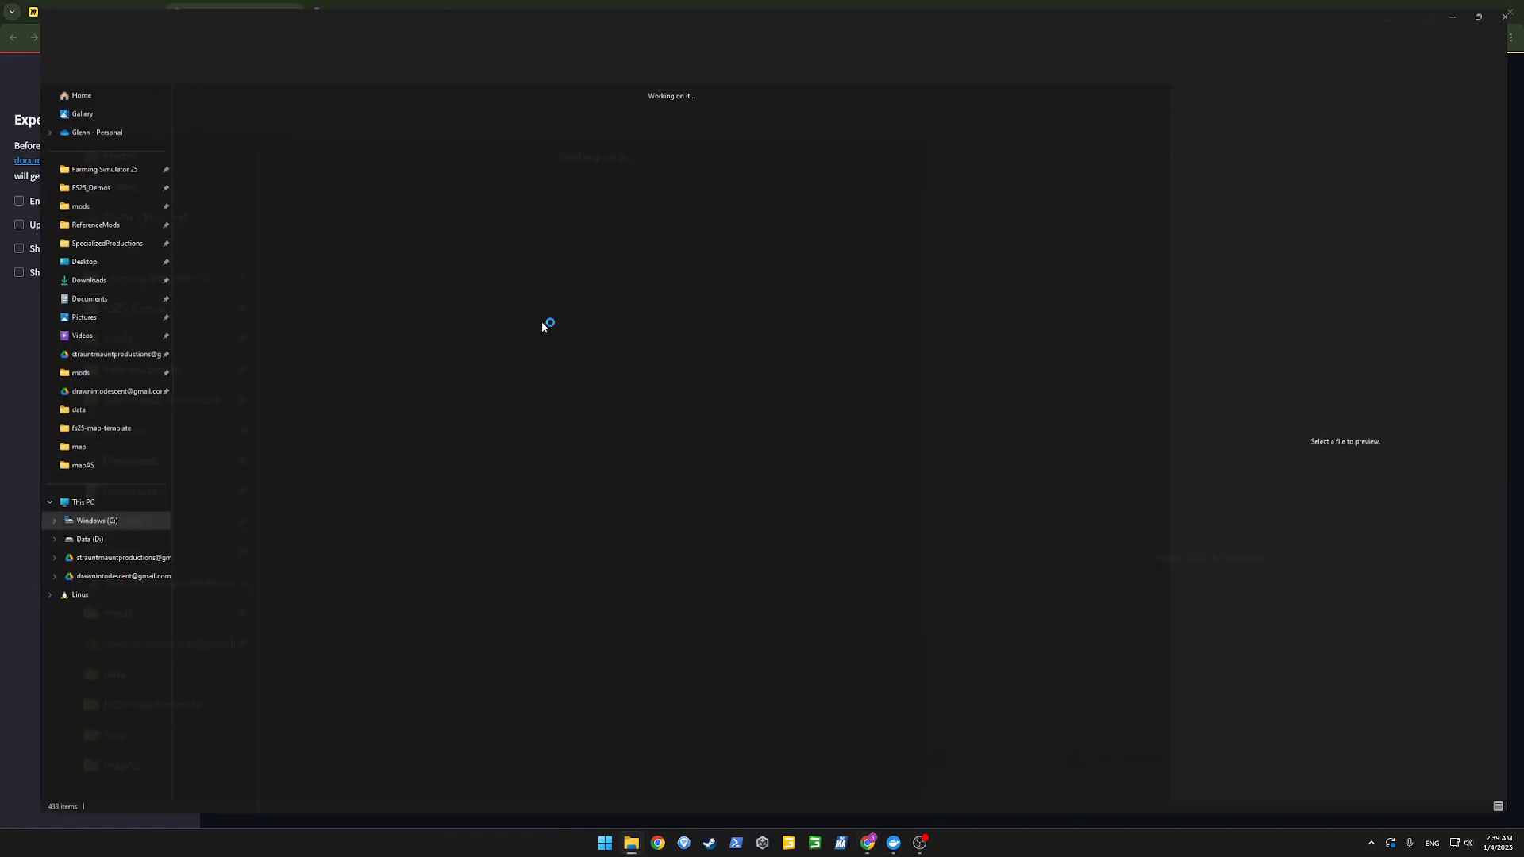
drag(181, 127, 46, 187)
click(45, 188)
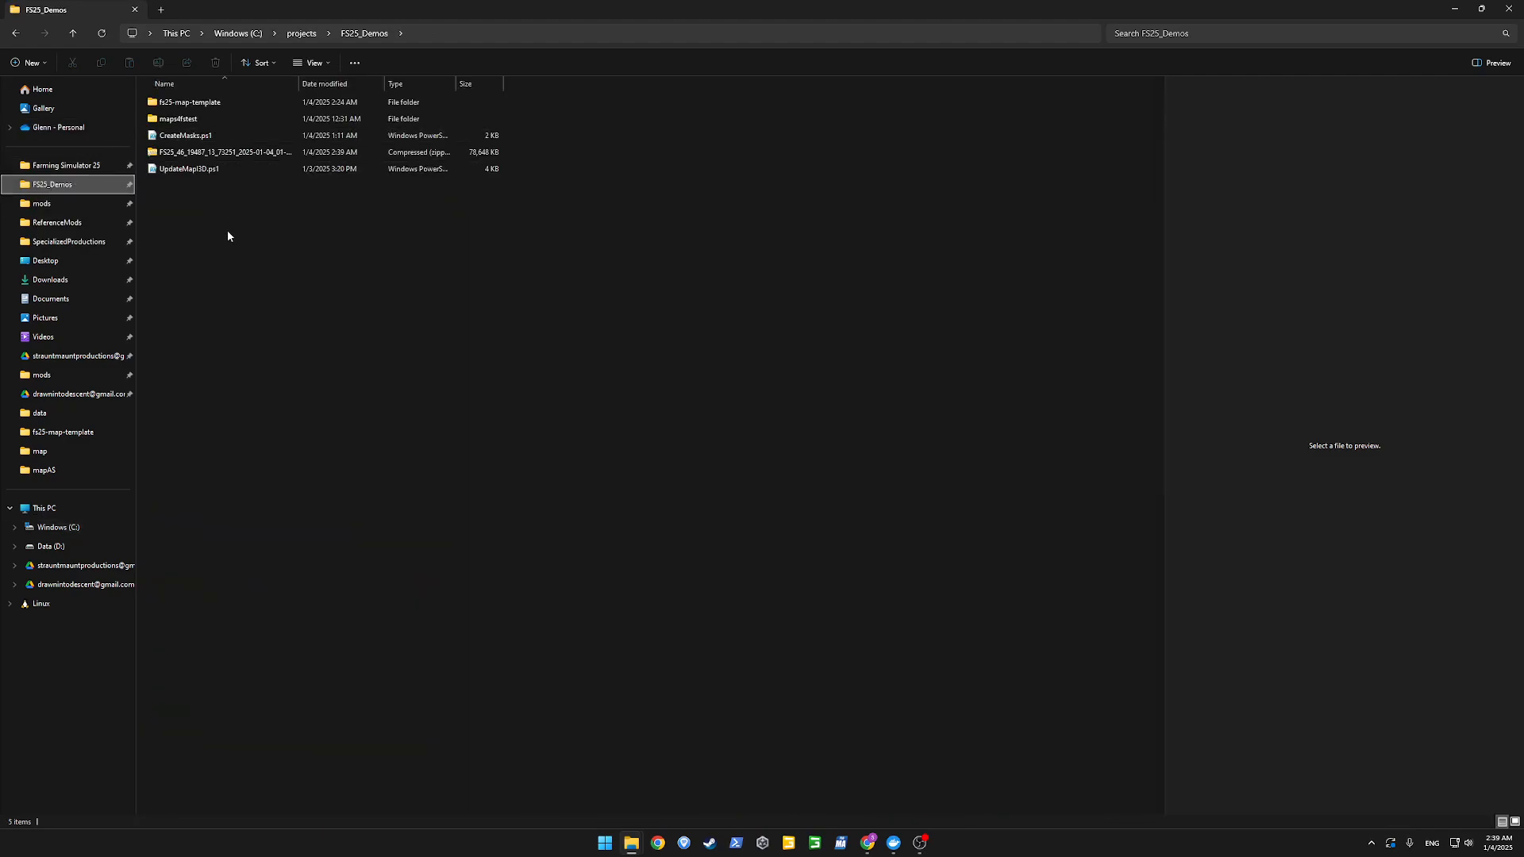
Extract the downloaded map zip into a folder named FS25_DEMO inside C:\projects\FS25_Demos.
right_click(179, 151)
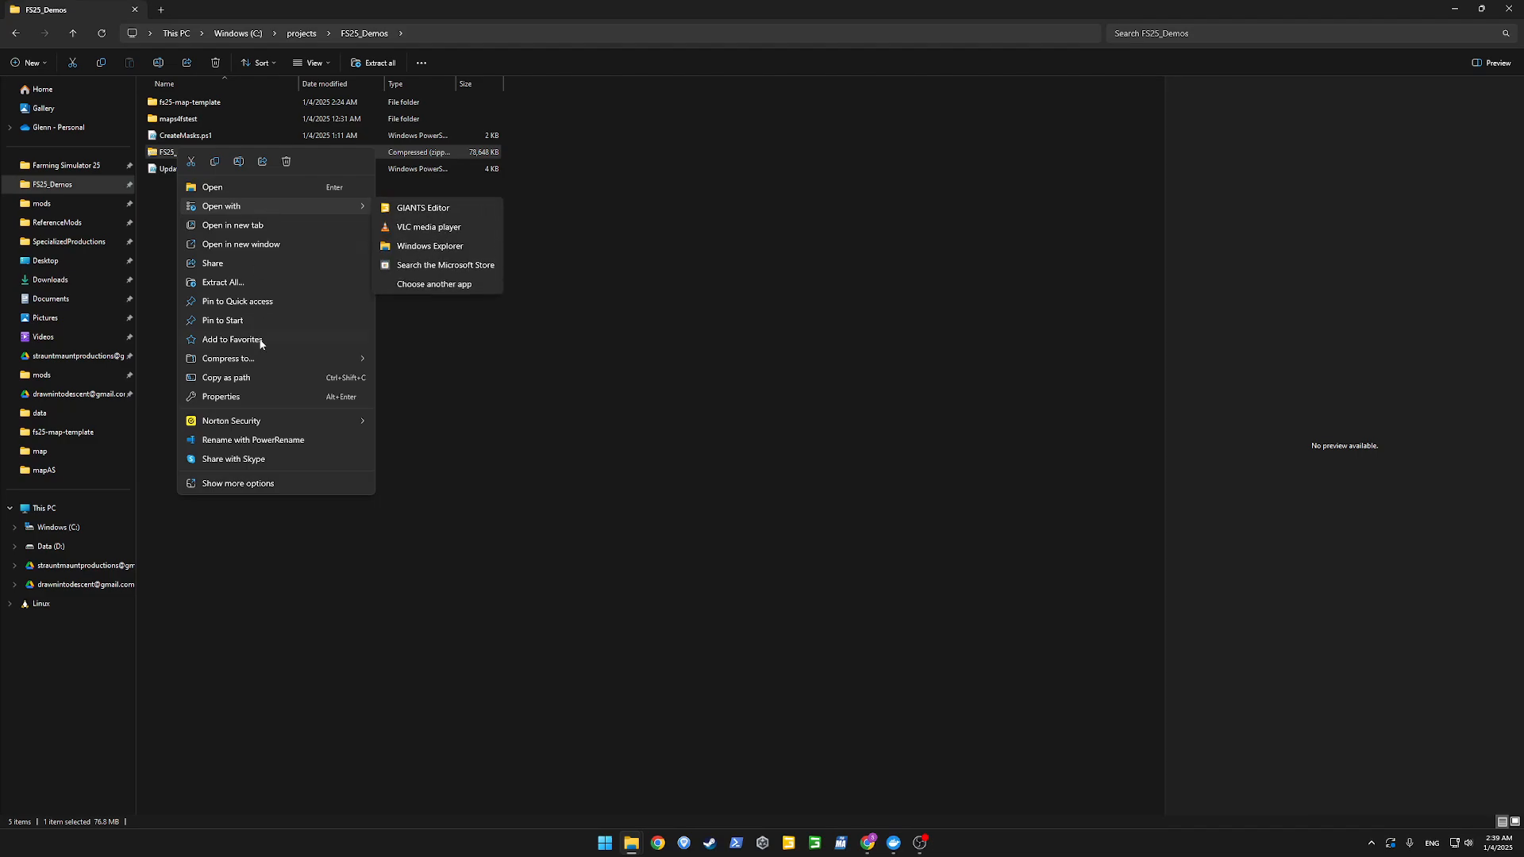
click(216, 282)
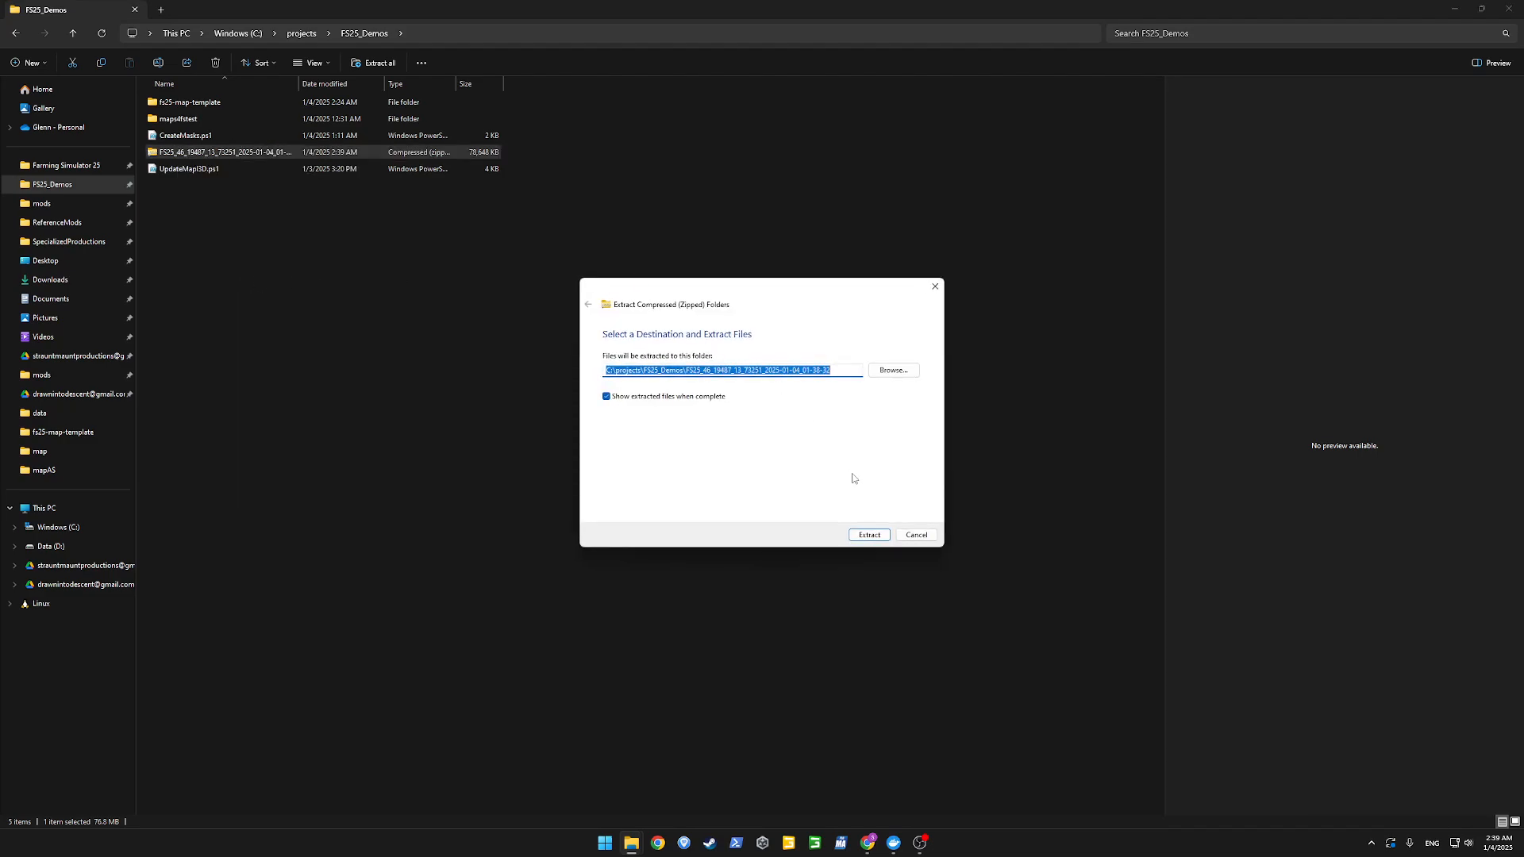
click(704, 370)
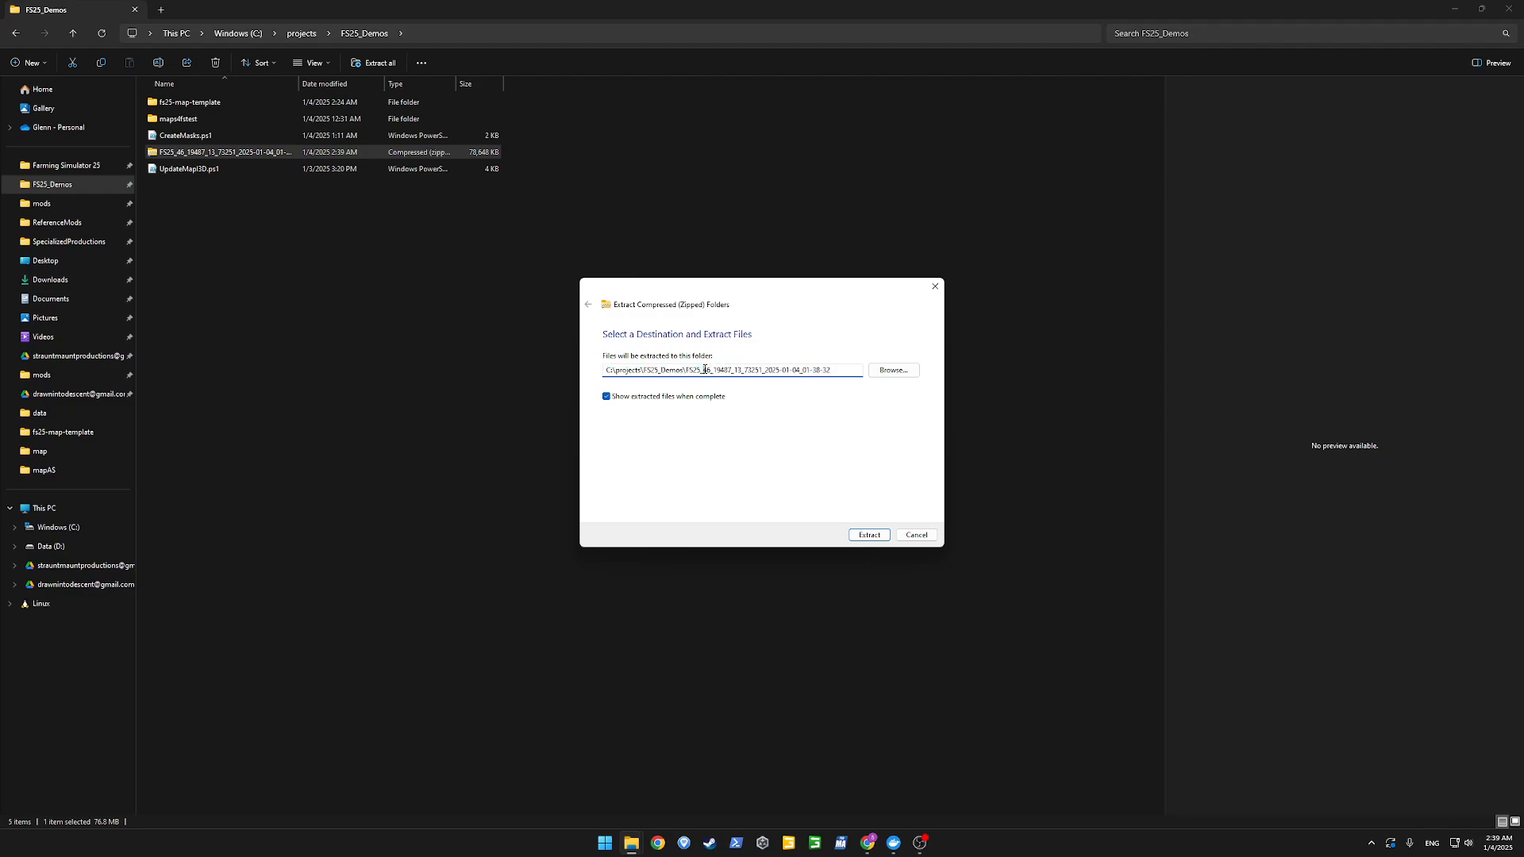
key(shift+End)
key(Delete)
key(Return)
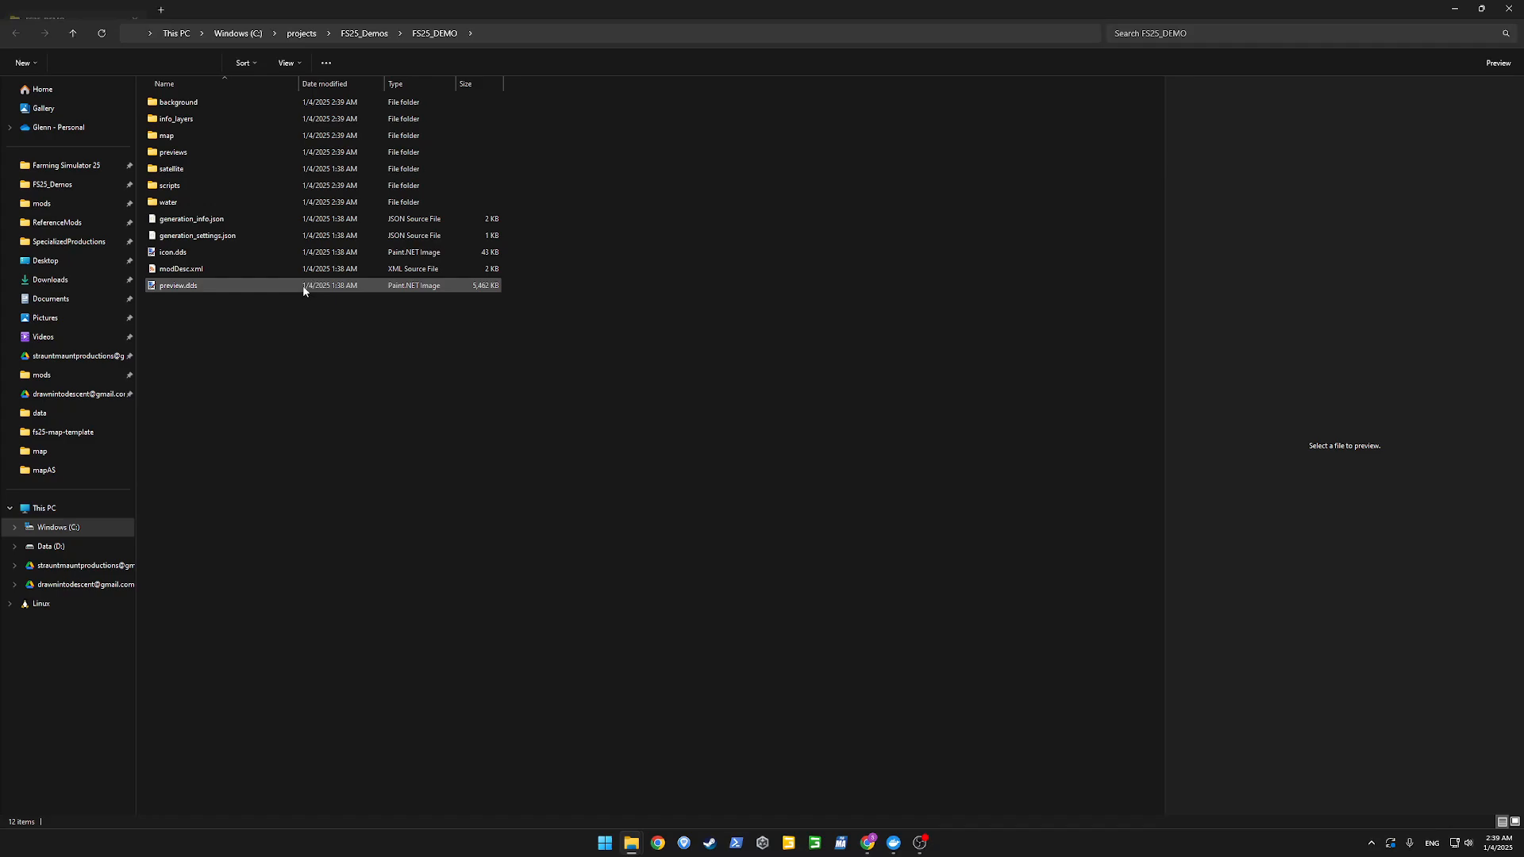
Copy the CreateMasks.ps1 script from FS25_Demos into the extracted map's FS25_DEMO\map\data folder.
double_click(388, 5)
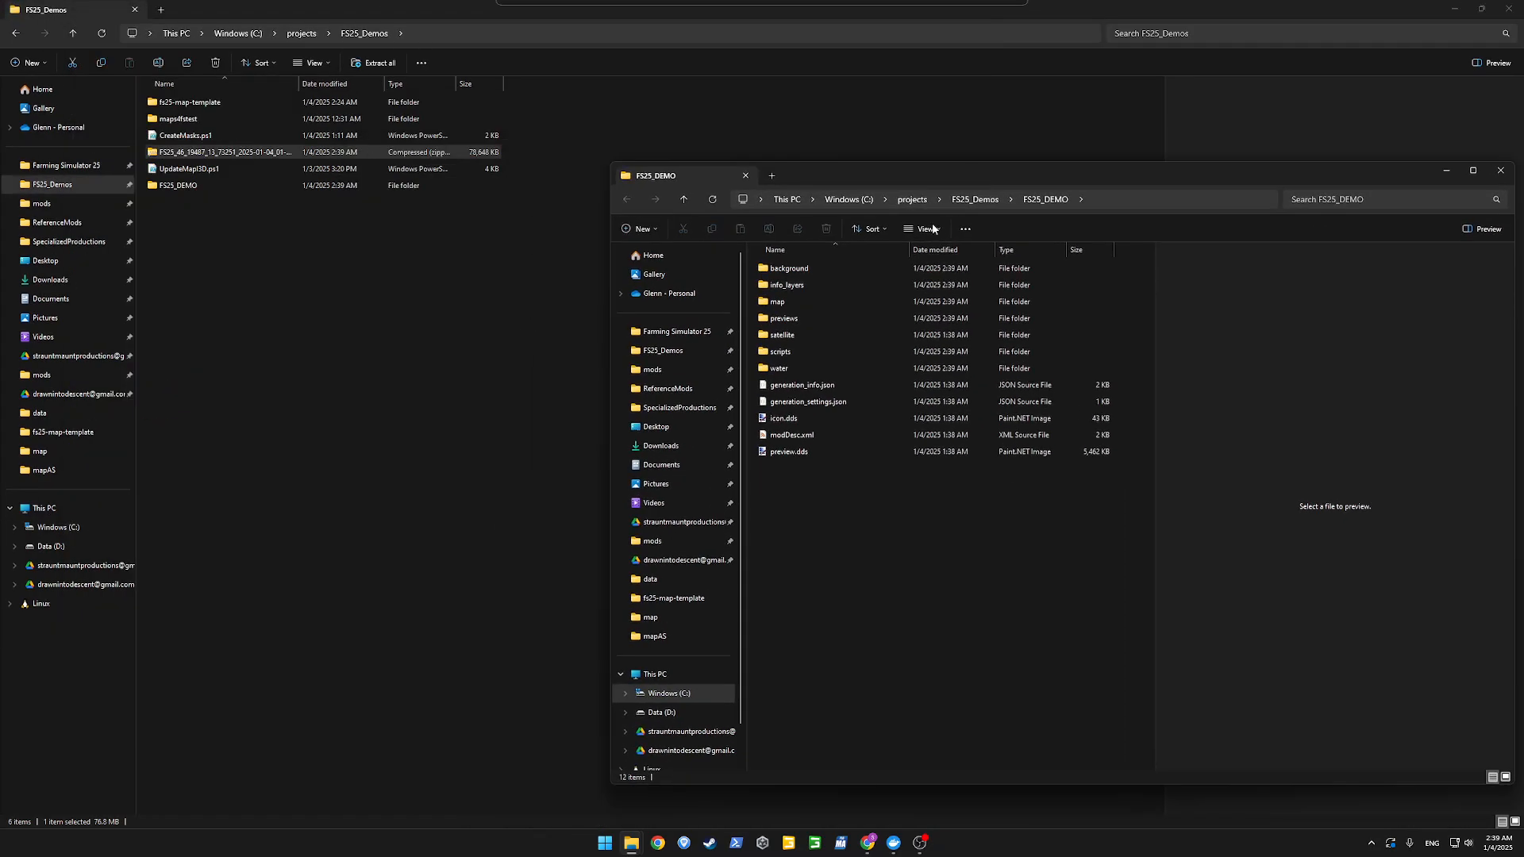
click(276, 240)
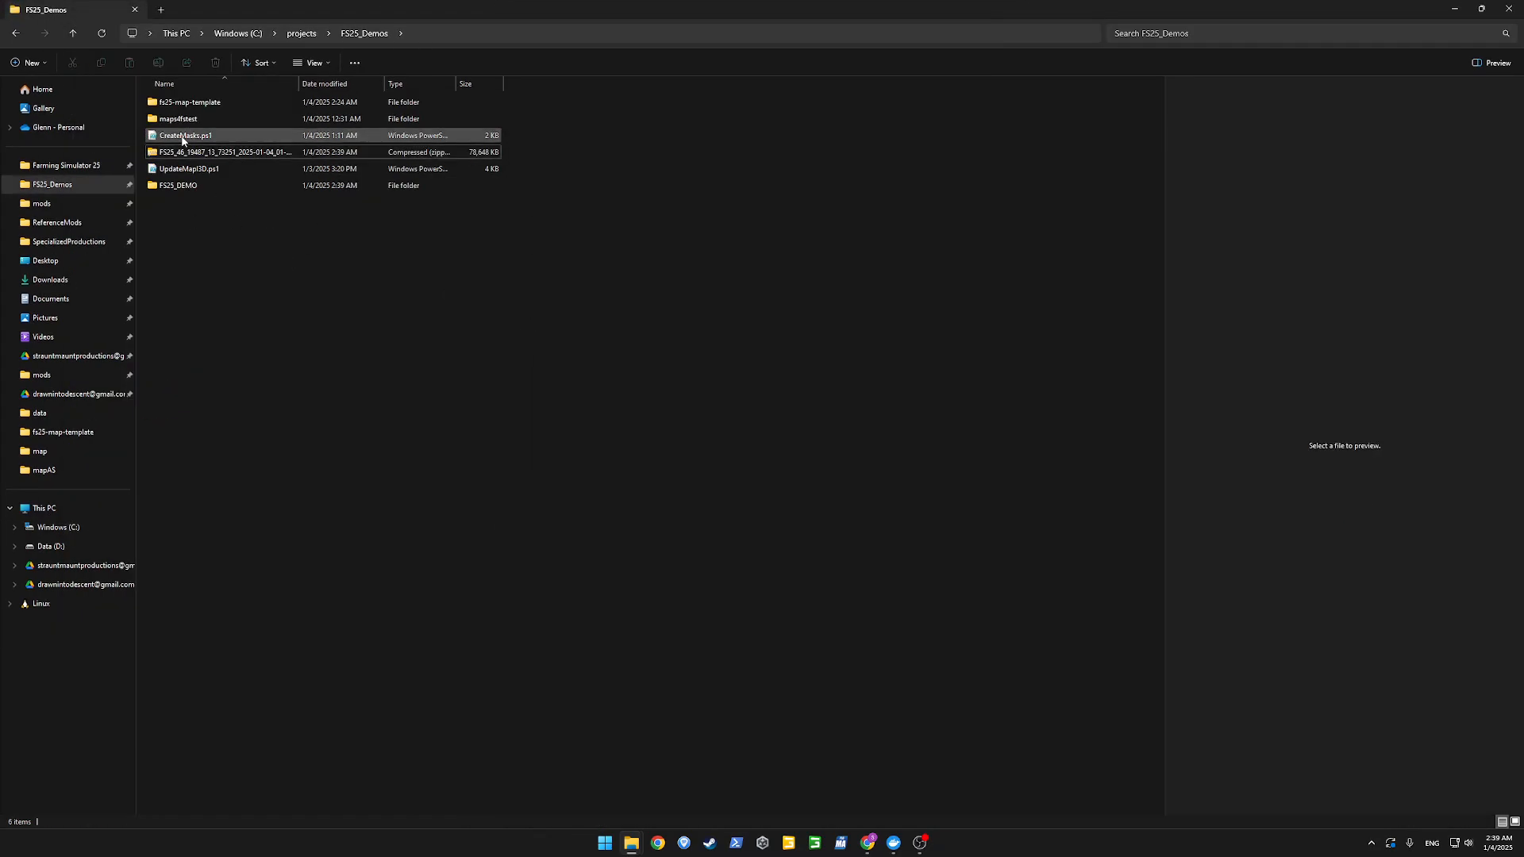
click(182, 136)
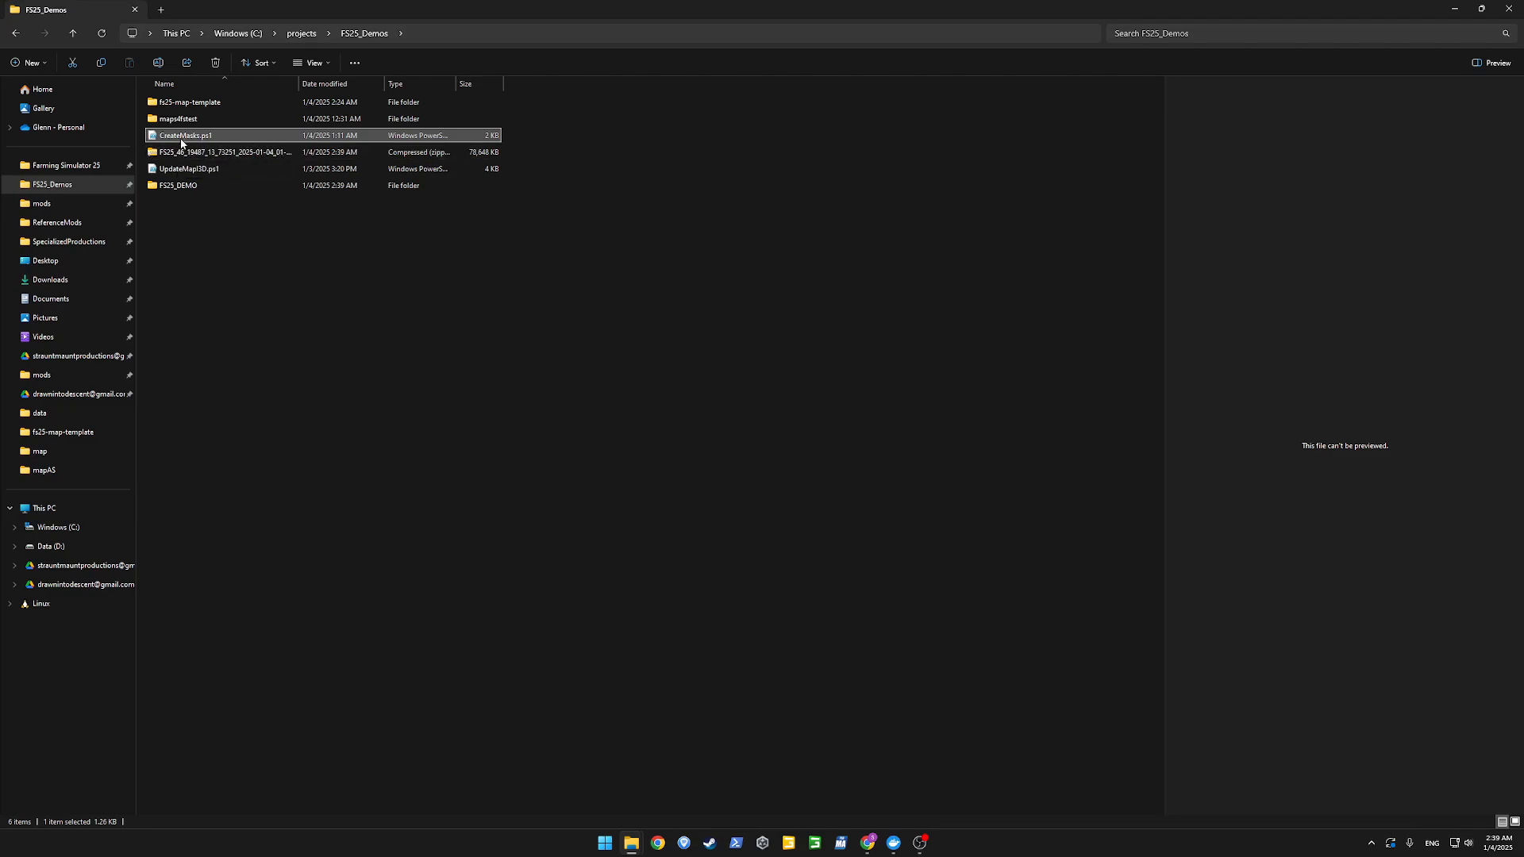
right_click(181, 137)
click(217, 153)
key(alt+Tab)
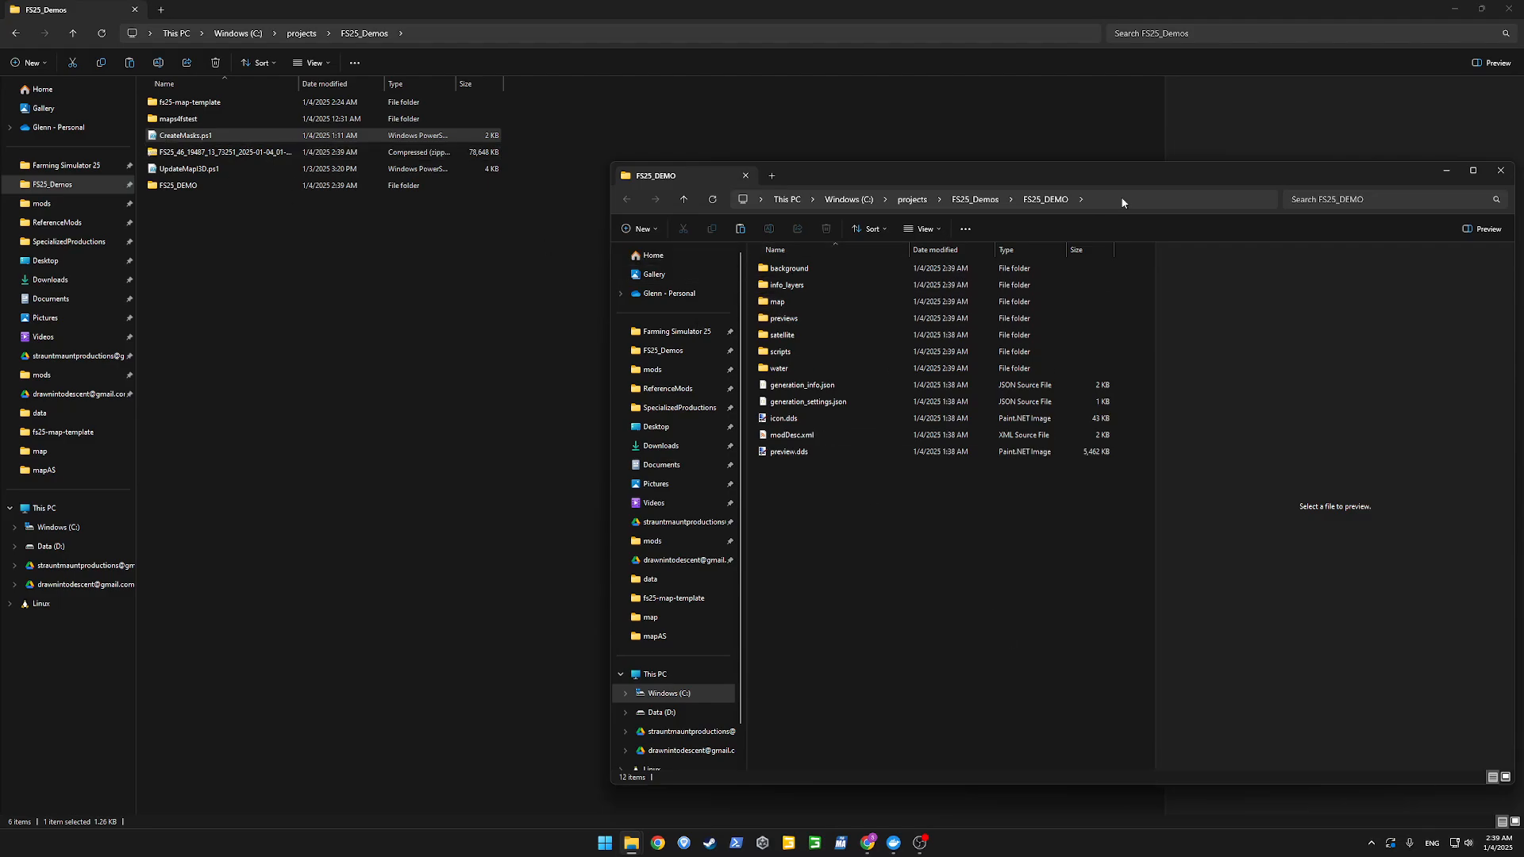
double_click(793, 302)
double_click(797, 284)
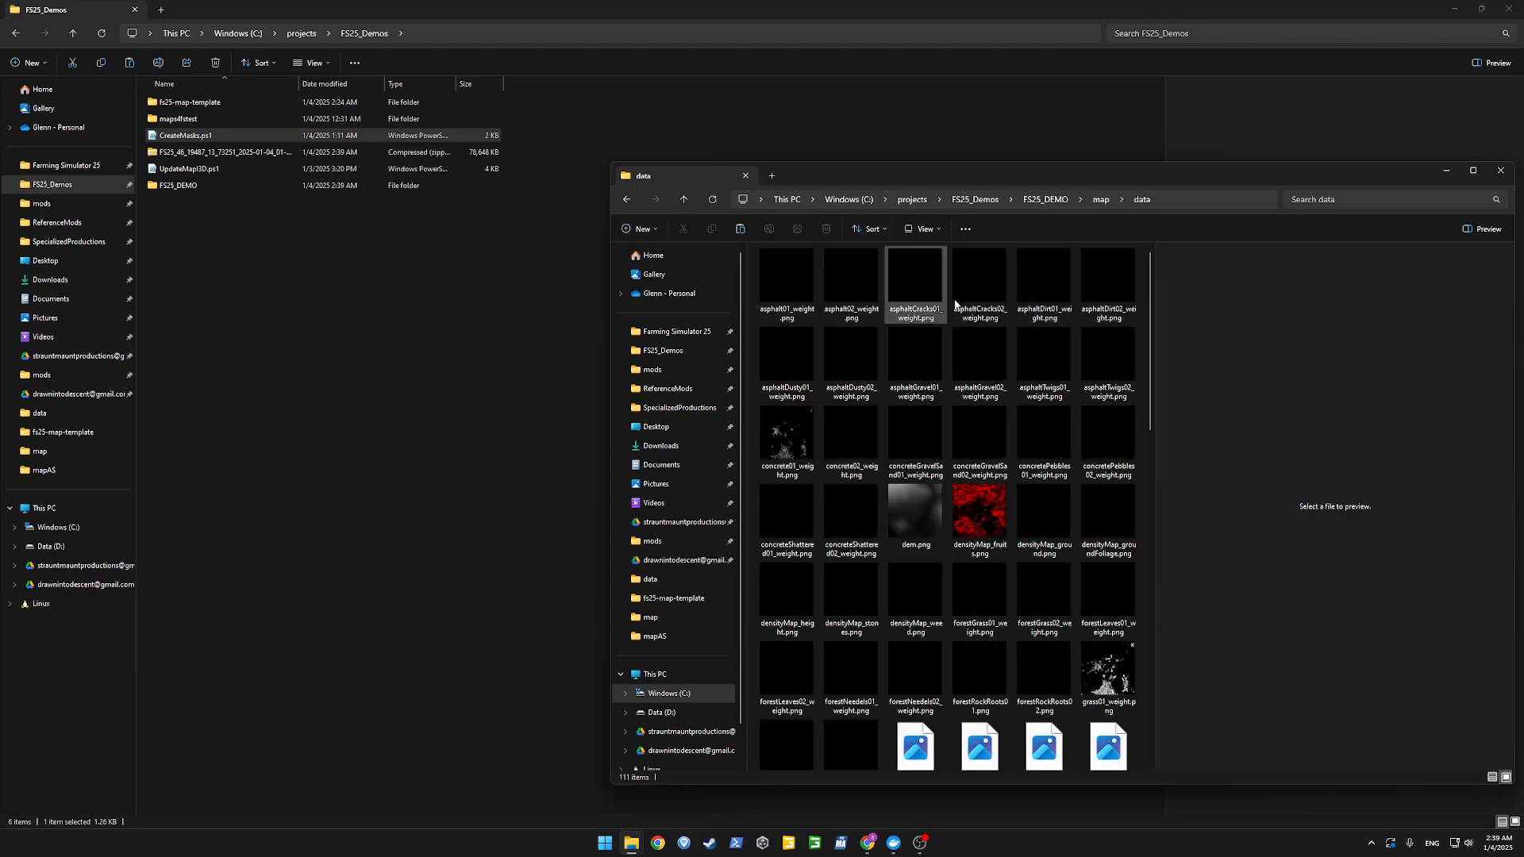
right_click(1258, 389)
click(1271, 404)
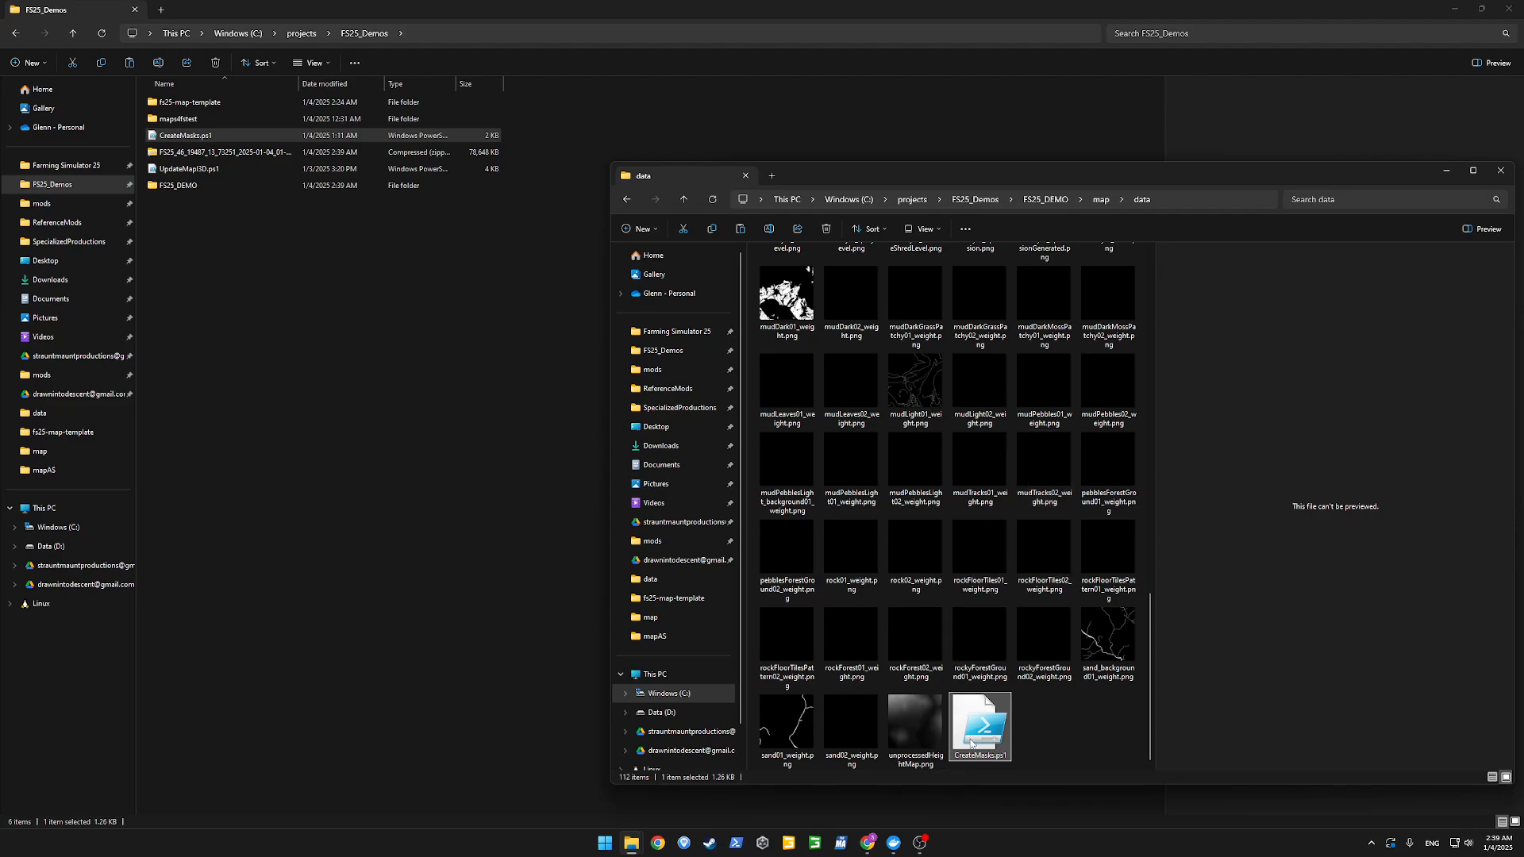
Run the copied CreateMasks.ps1 script with PowerShell and open the generated masks folder.
right_click(972, 743)
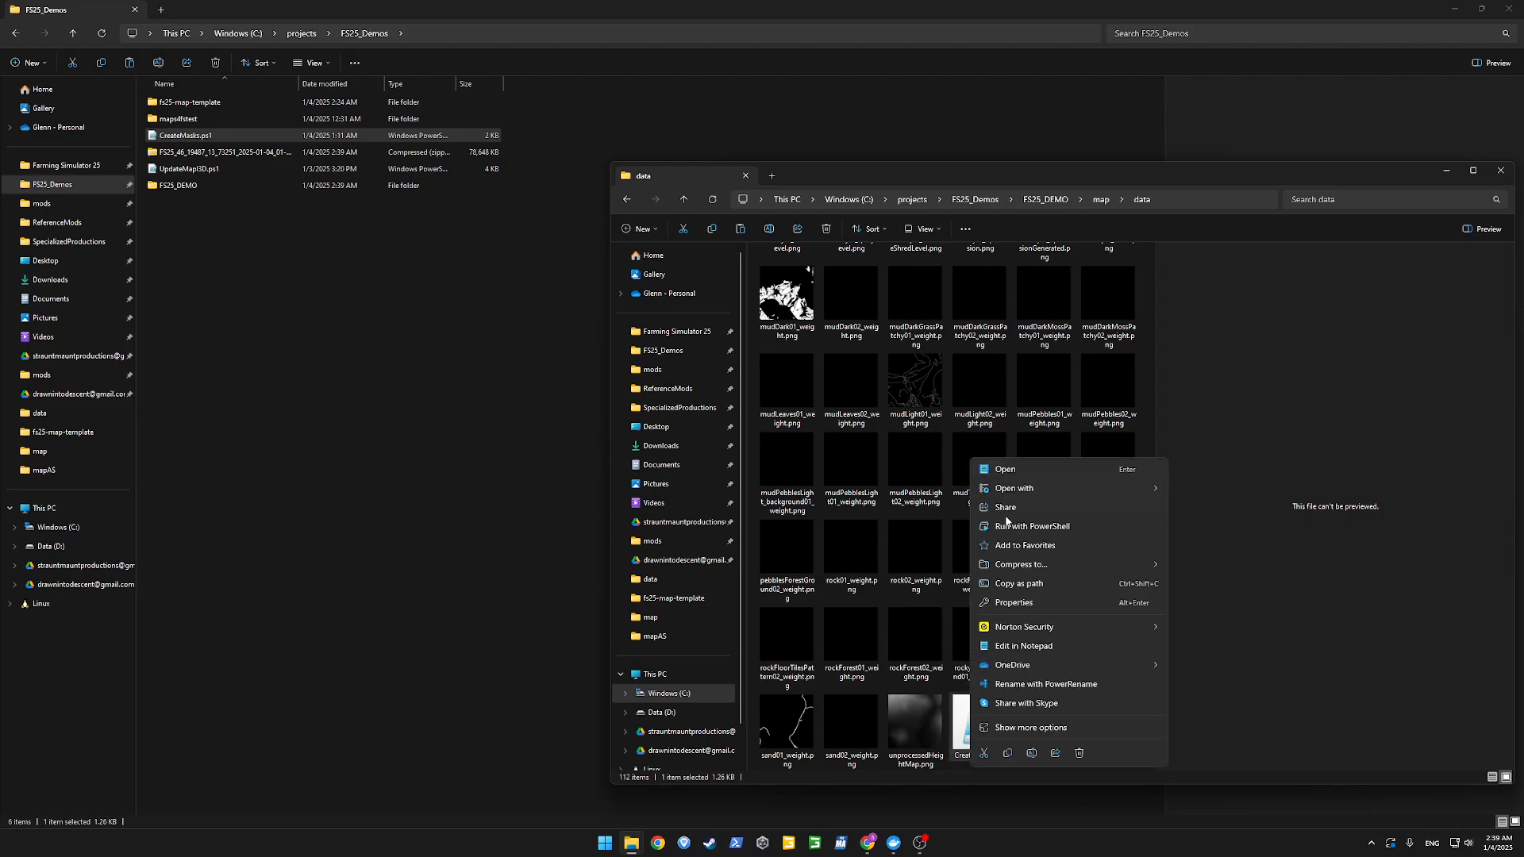
click(1025, 527)
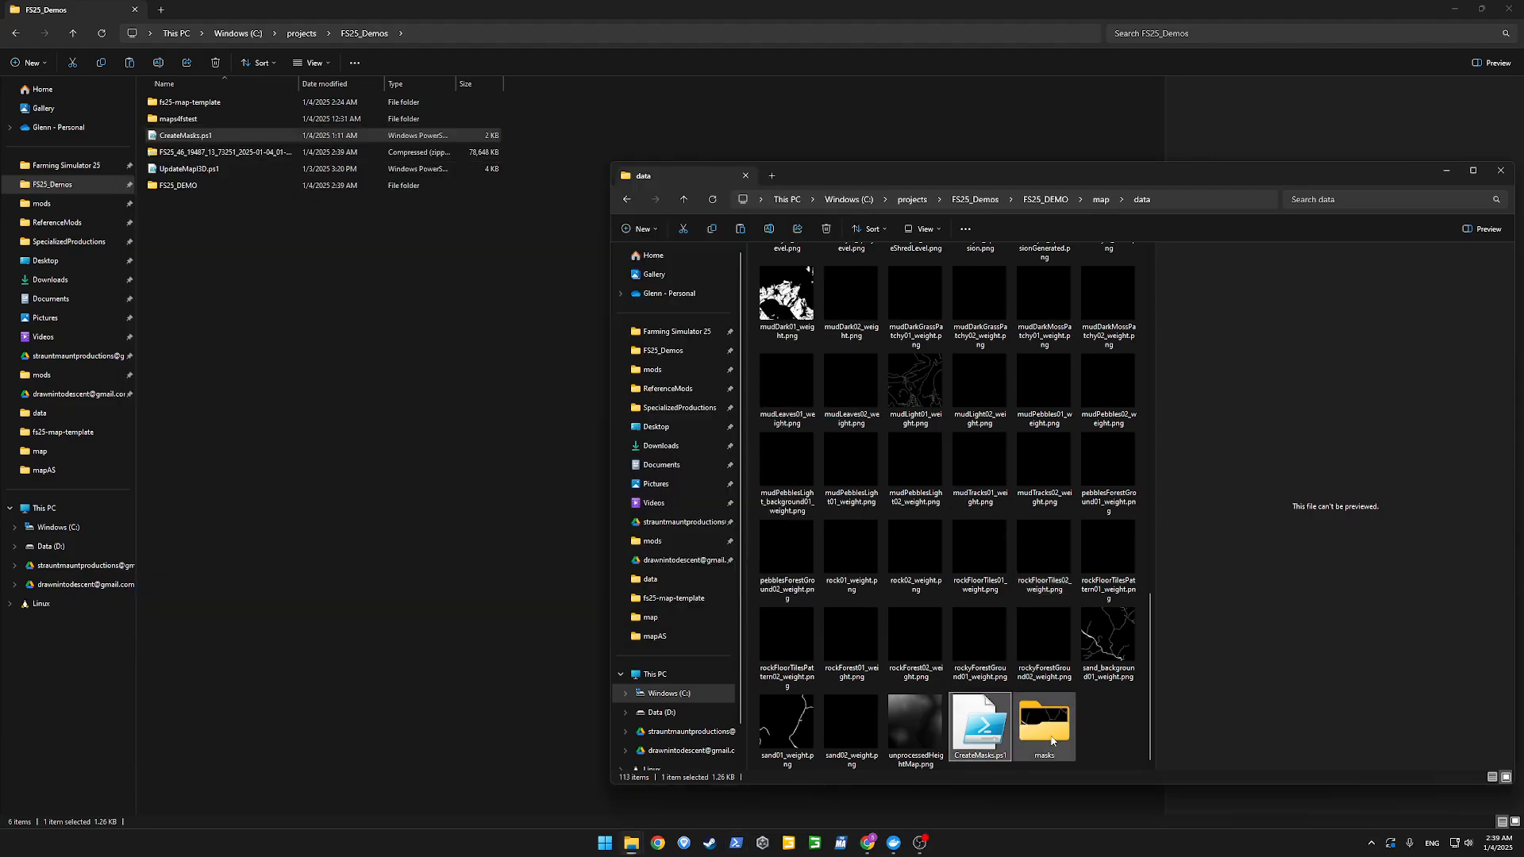
double_click(1048, 726)
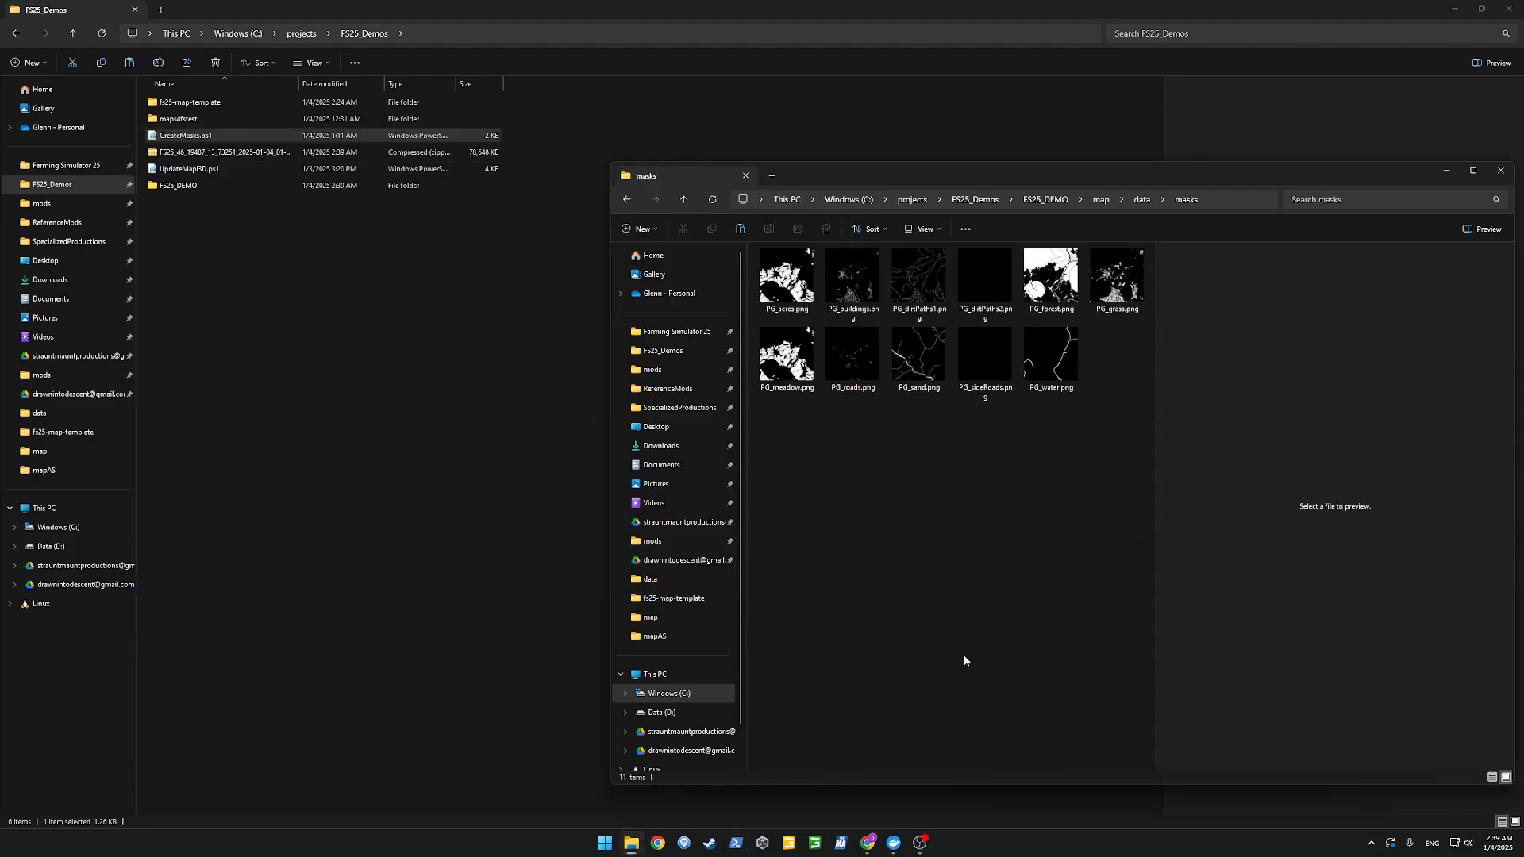
View the generated mask images one after another from PG_acres.png to PG_meadow.png and close the image viewer.
double_click(804, 290)
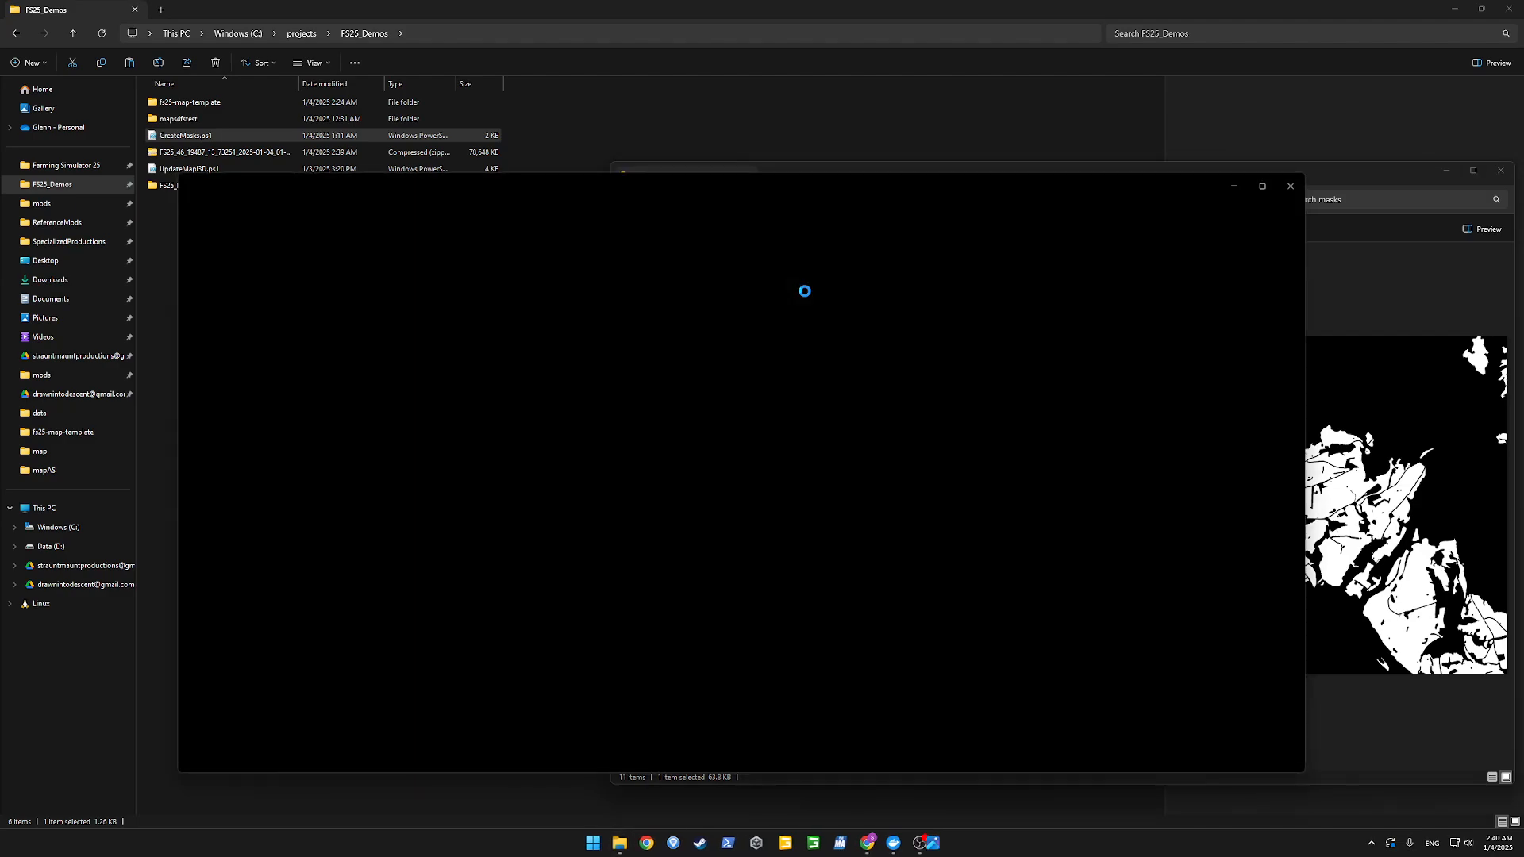
key(Right)
key(Right)
key(Right)
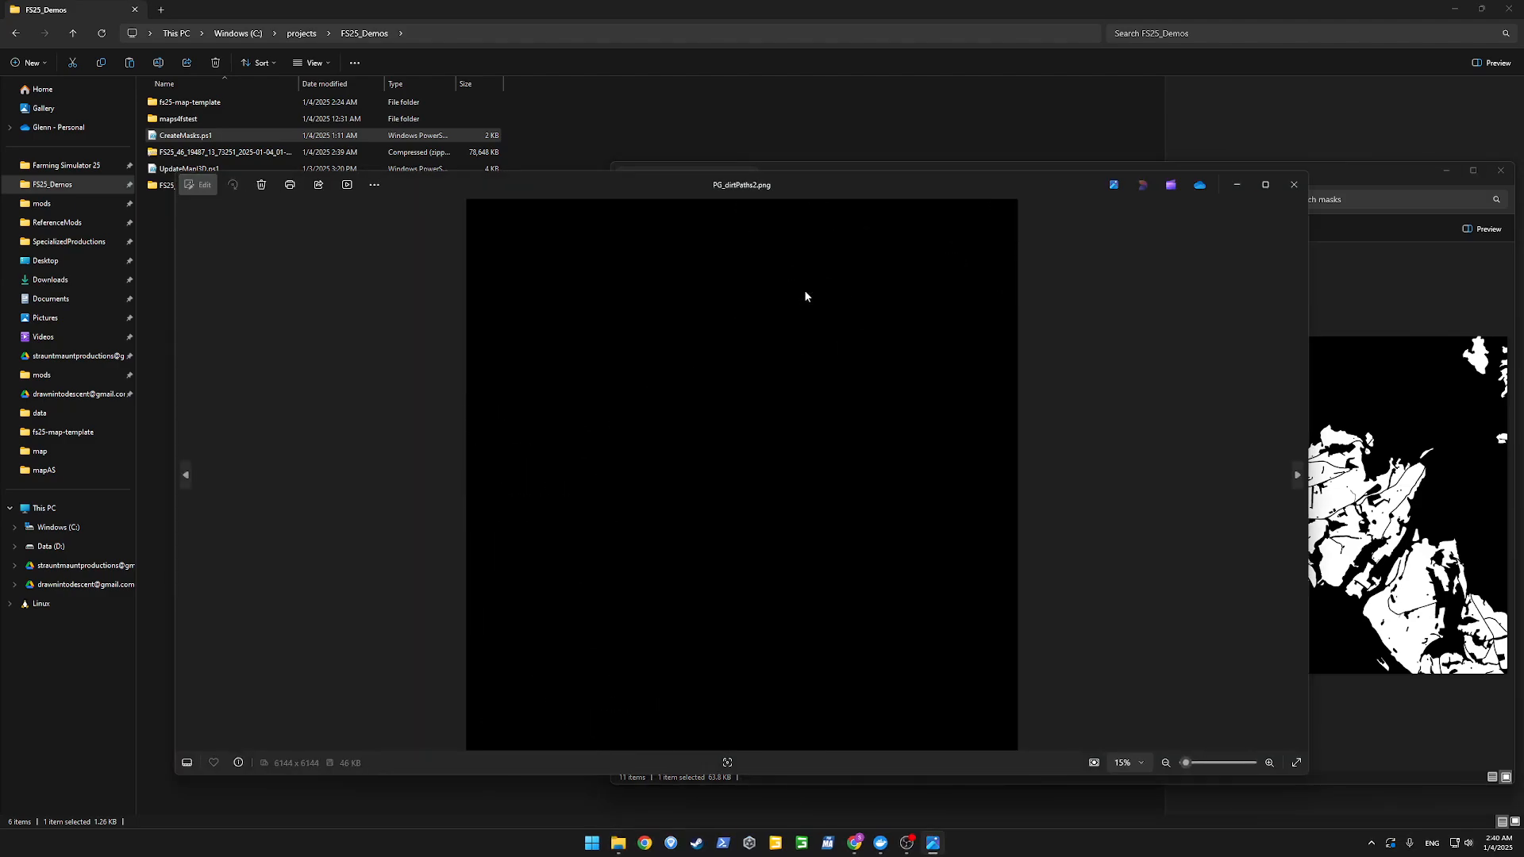
key(Right)
key(Right)
key(Right)
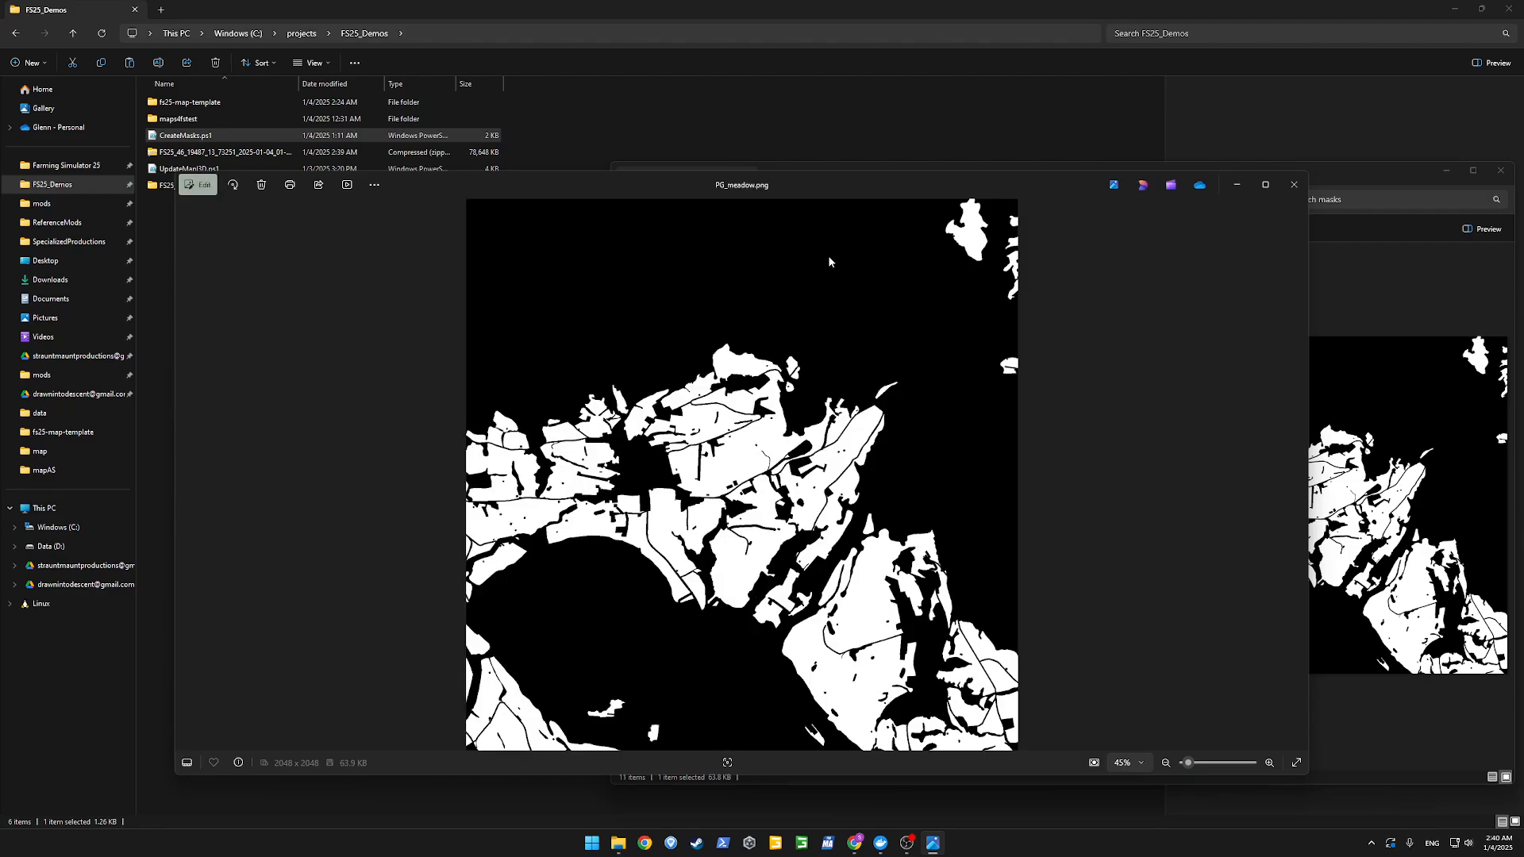
click(1294, 184)
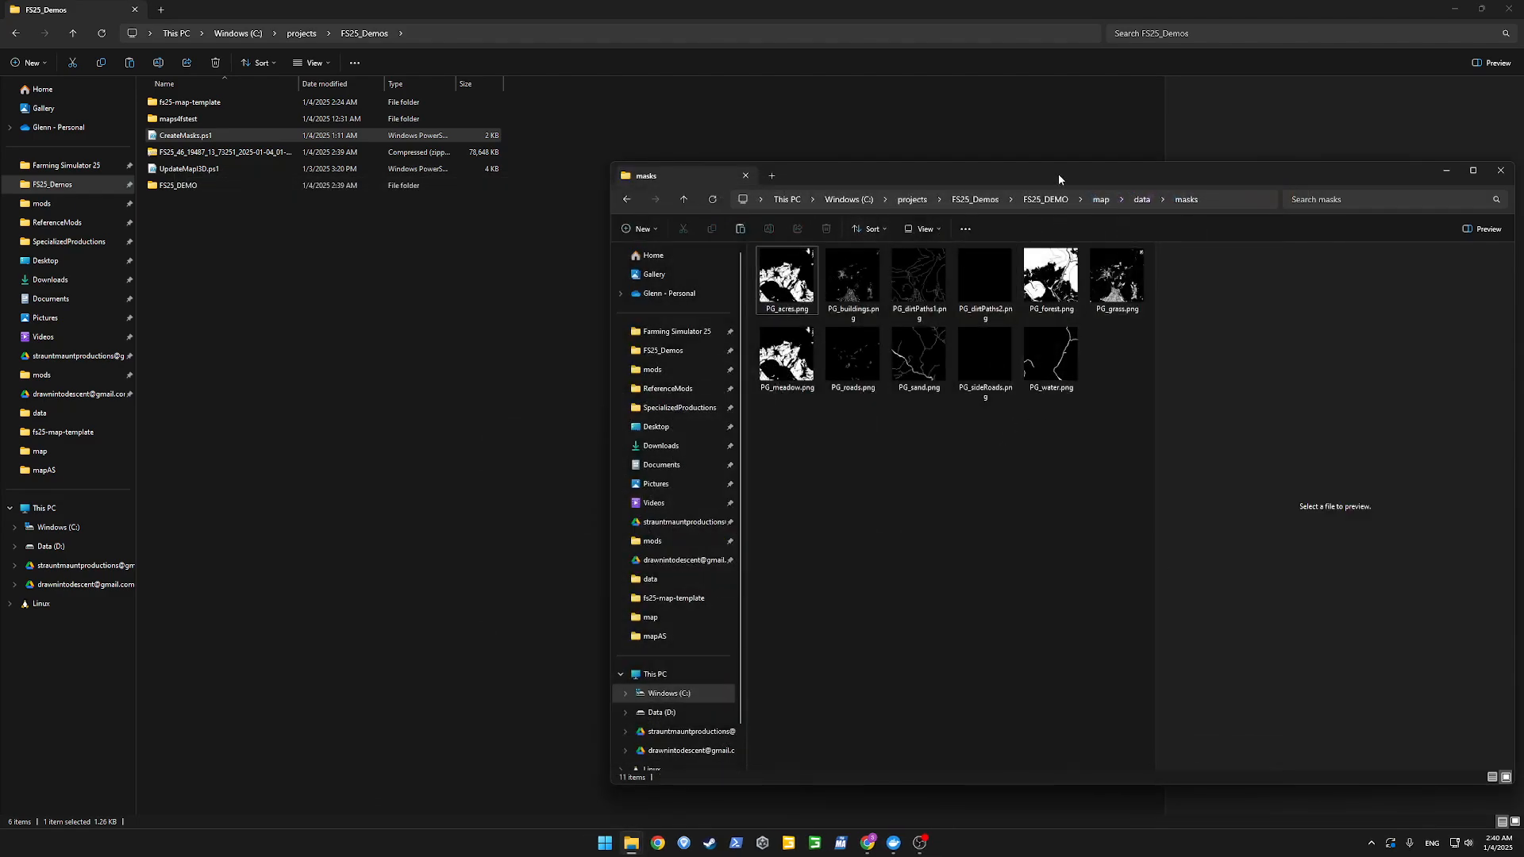
Open CreateMasks.ps1 from the map's data folder in Notepad, review which weight images it copies to which masks, and close it.
click(1142, 200)
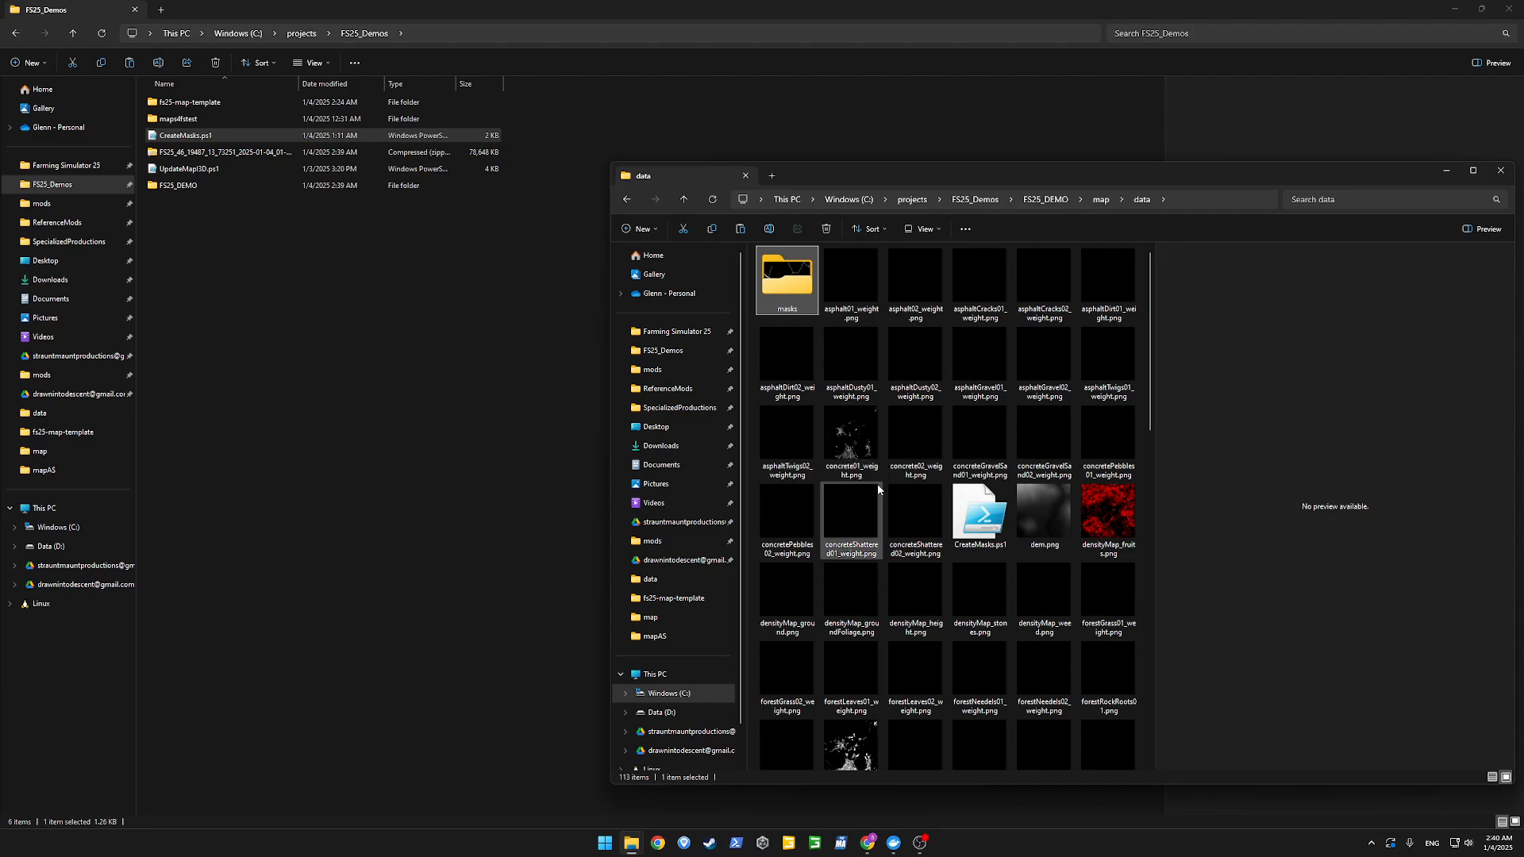
scroll(865, 508, down, 10)
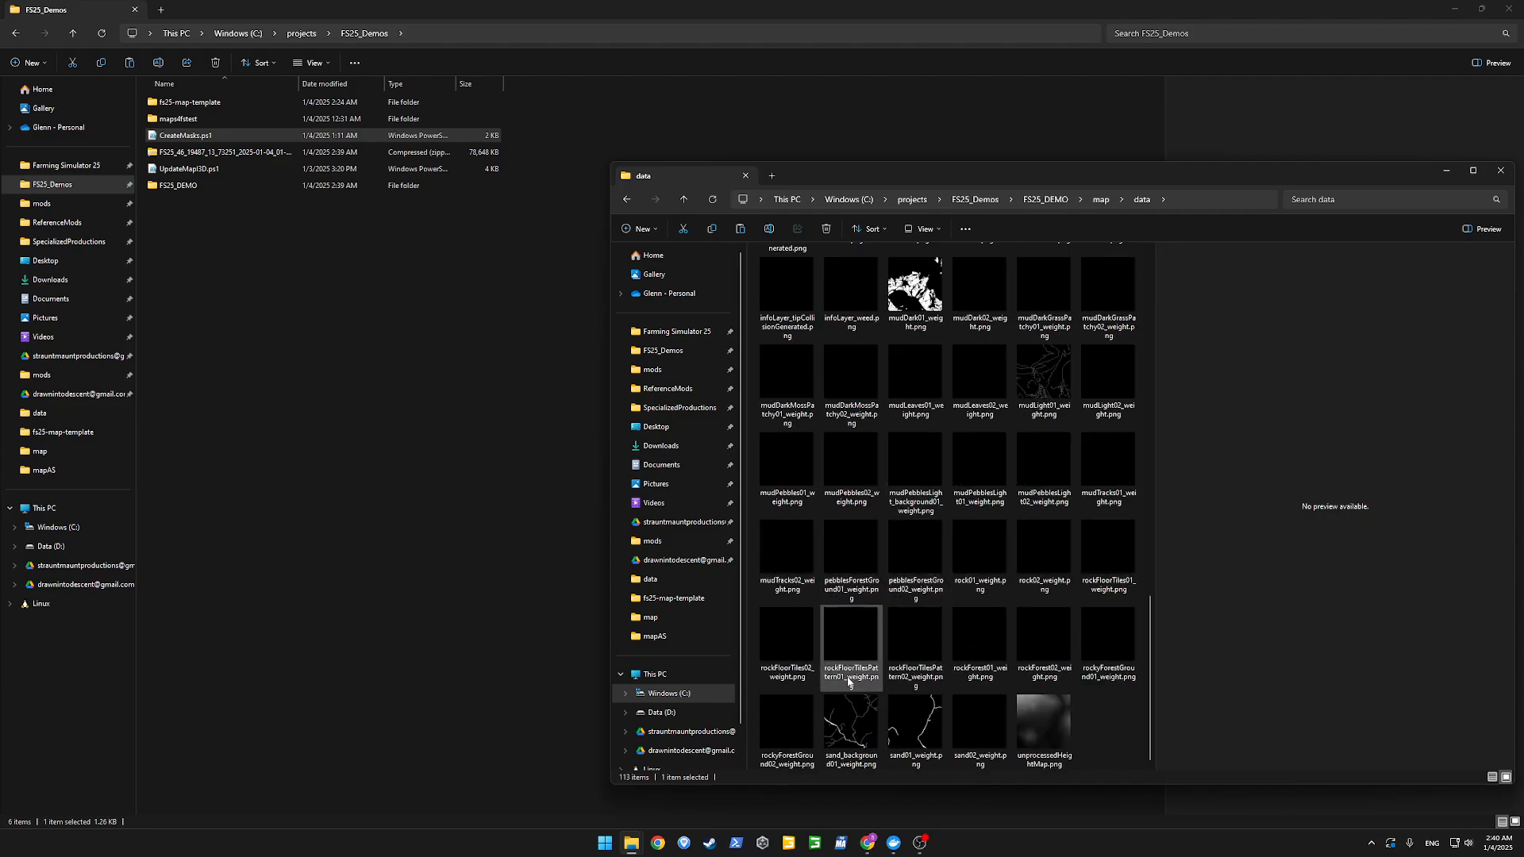
scroll(1089, 536, up, 15)
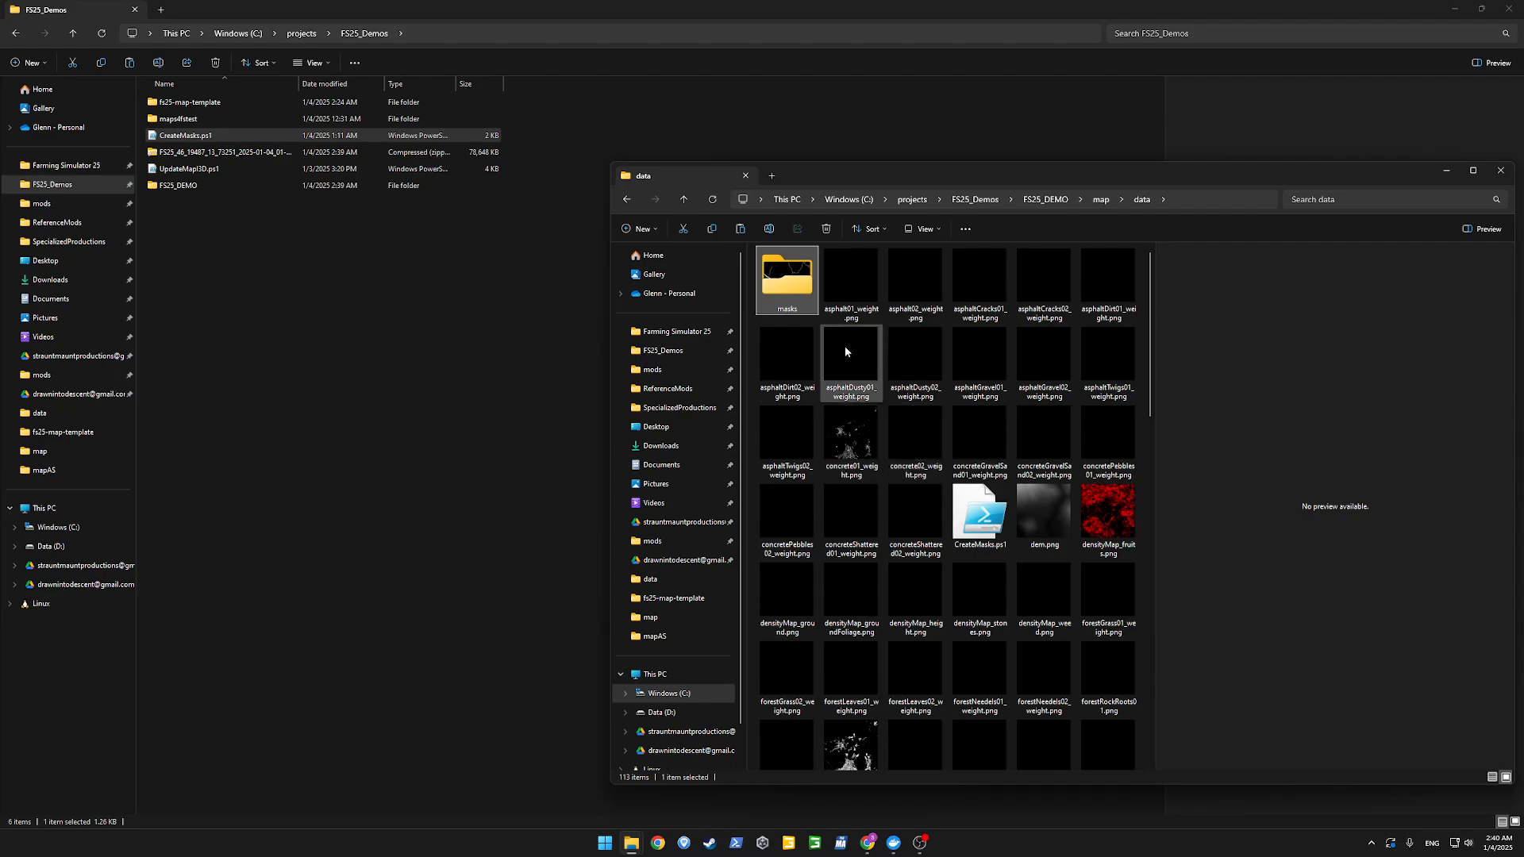
click(983, 523)
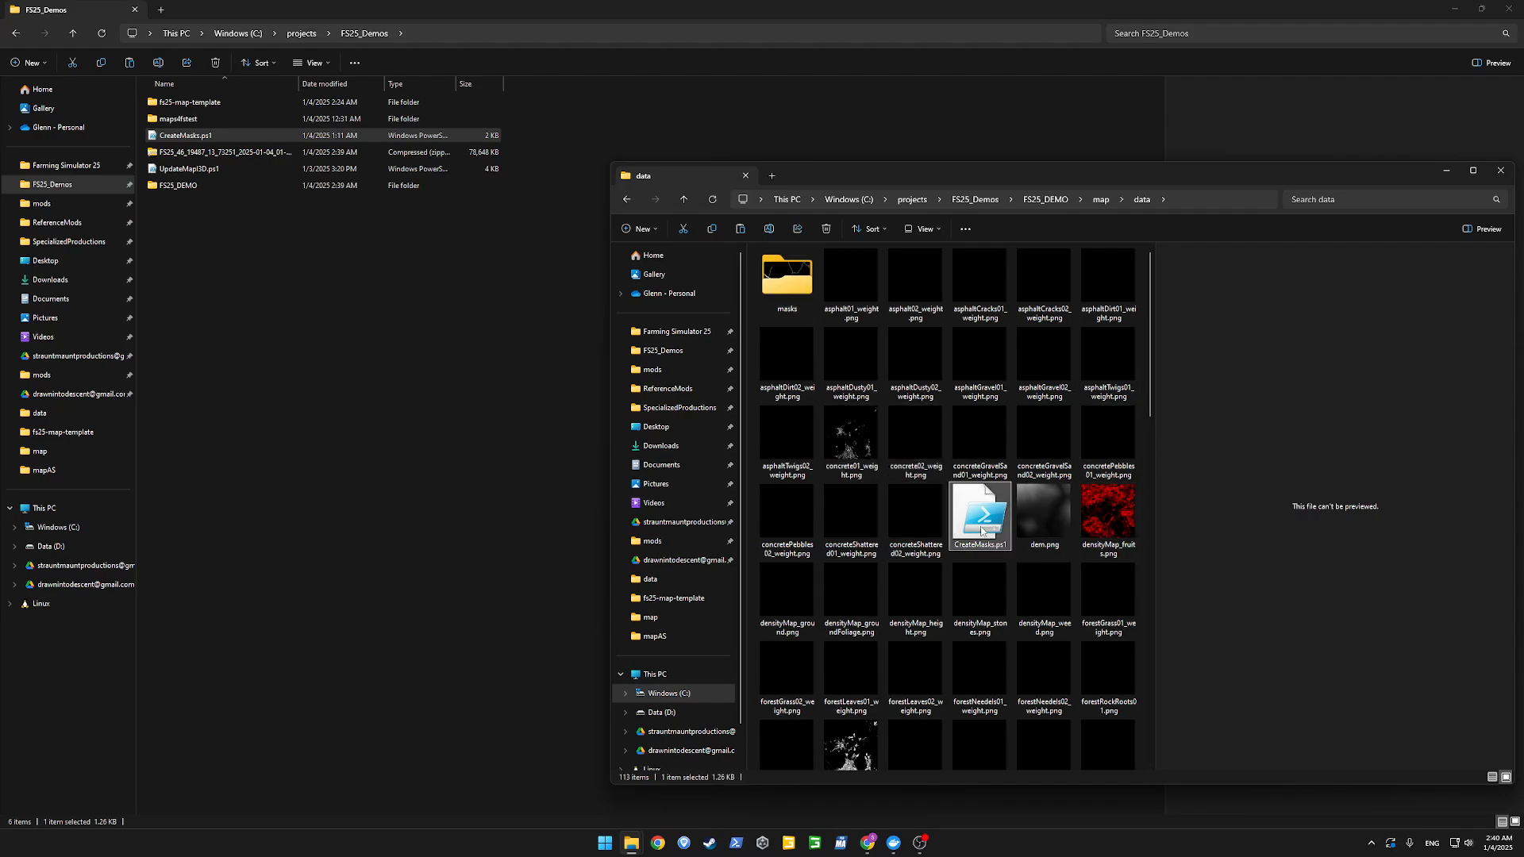
right_click(984, 532)
mouse_move(1044, 284)
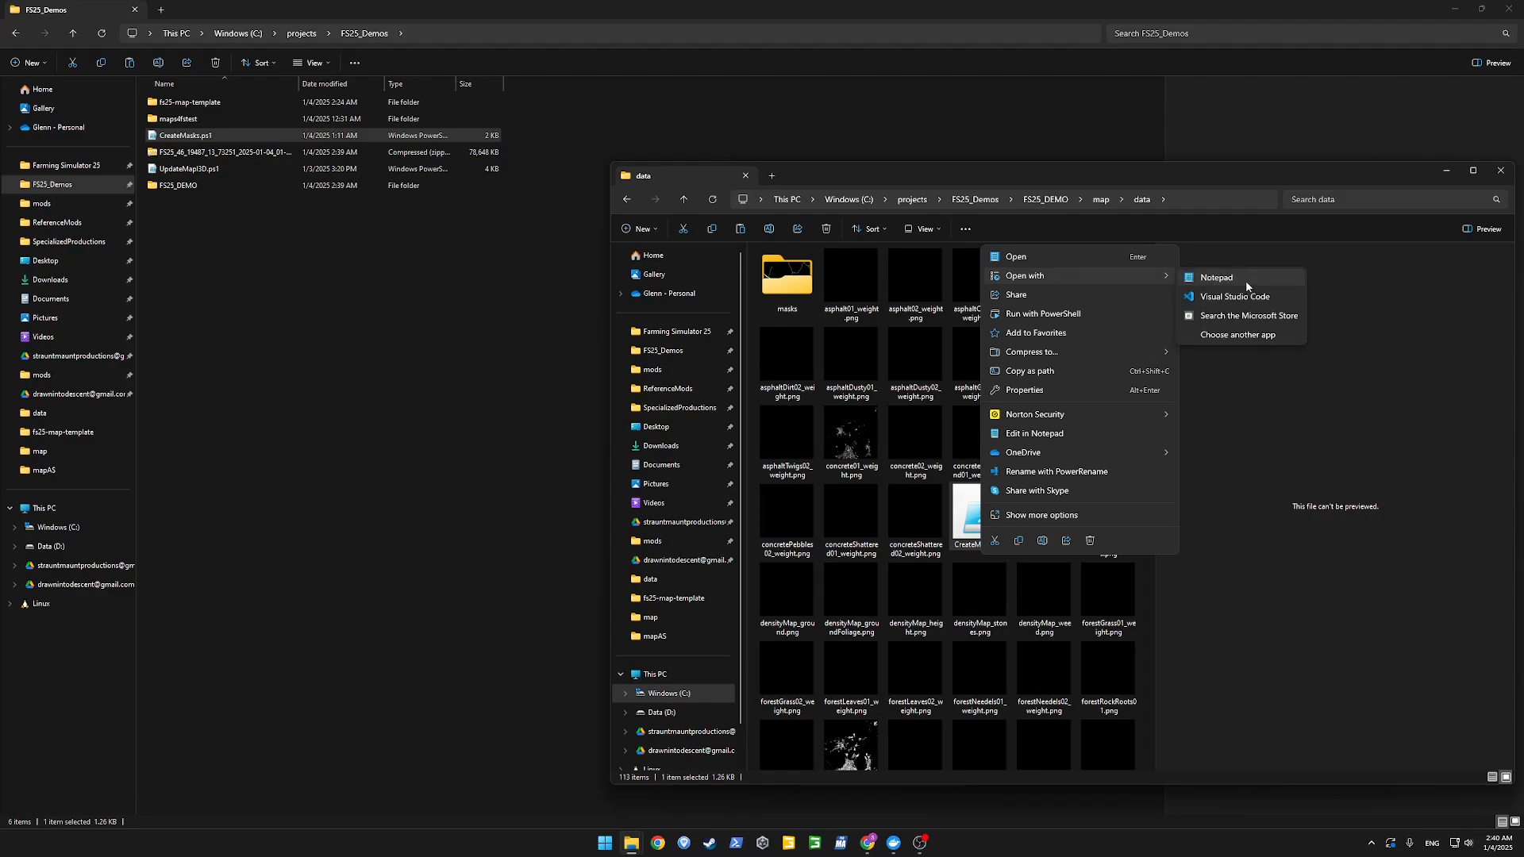
click(1245, 279)
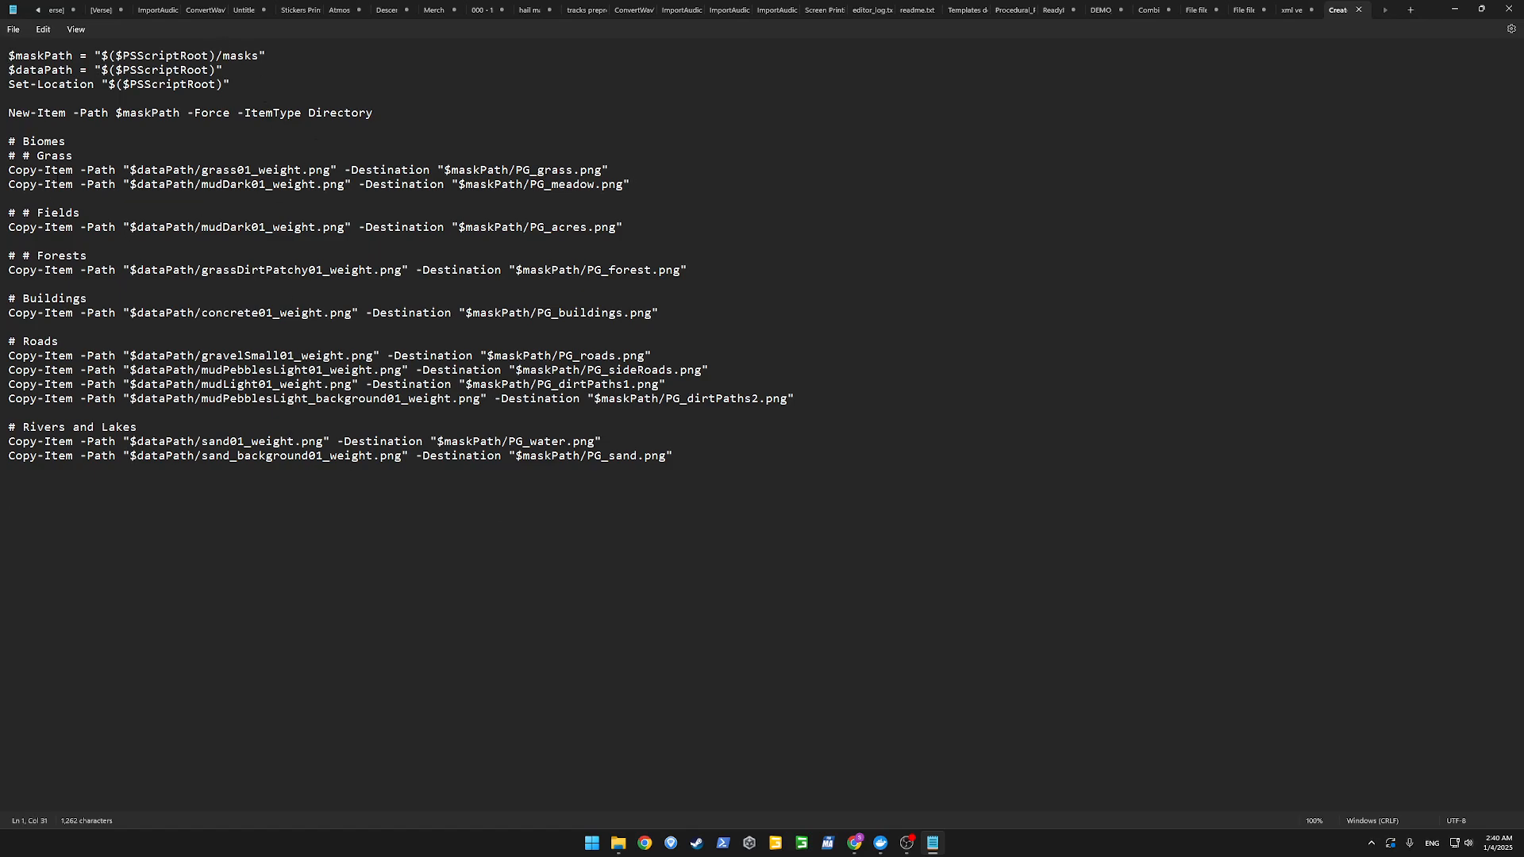
drag(51, 170, 237, 173)
double_click(230, 173)
double_click(479, 170)
click(1509, 9)
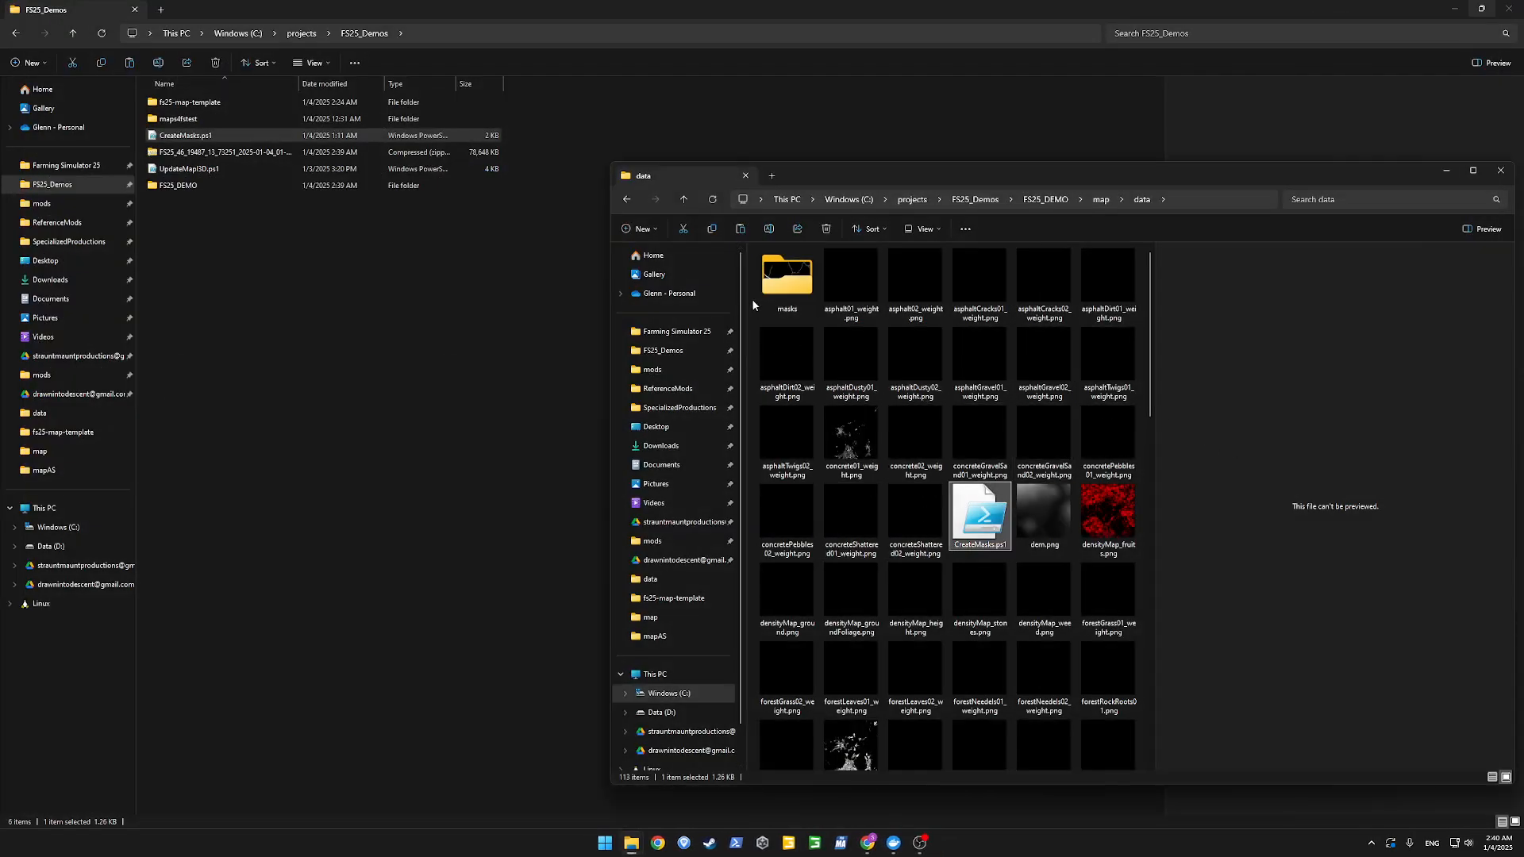
Open map.i3d from the map folder in GIANTS Editor and inspect its terrain, trees and fields from several angles.
click(1101, 199)
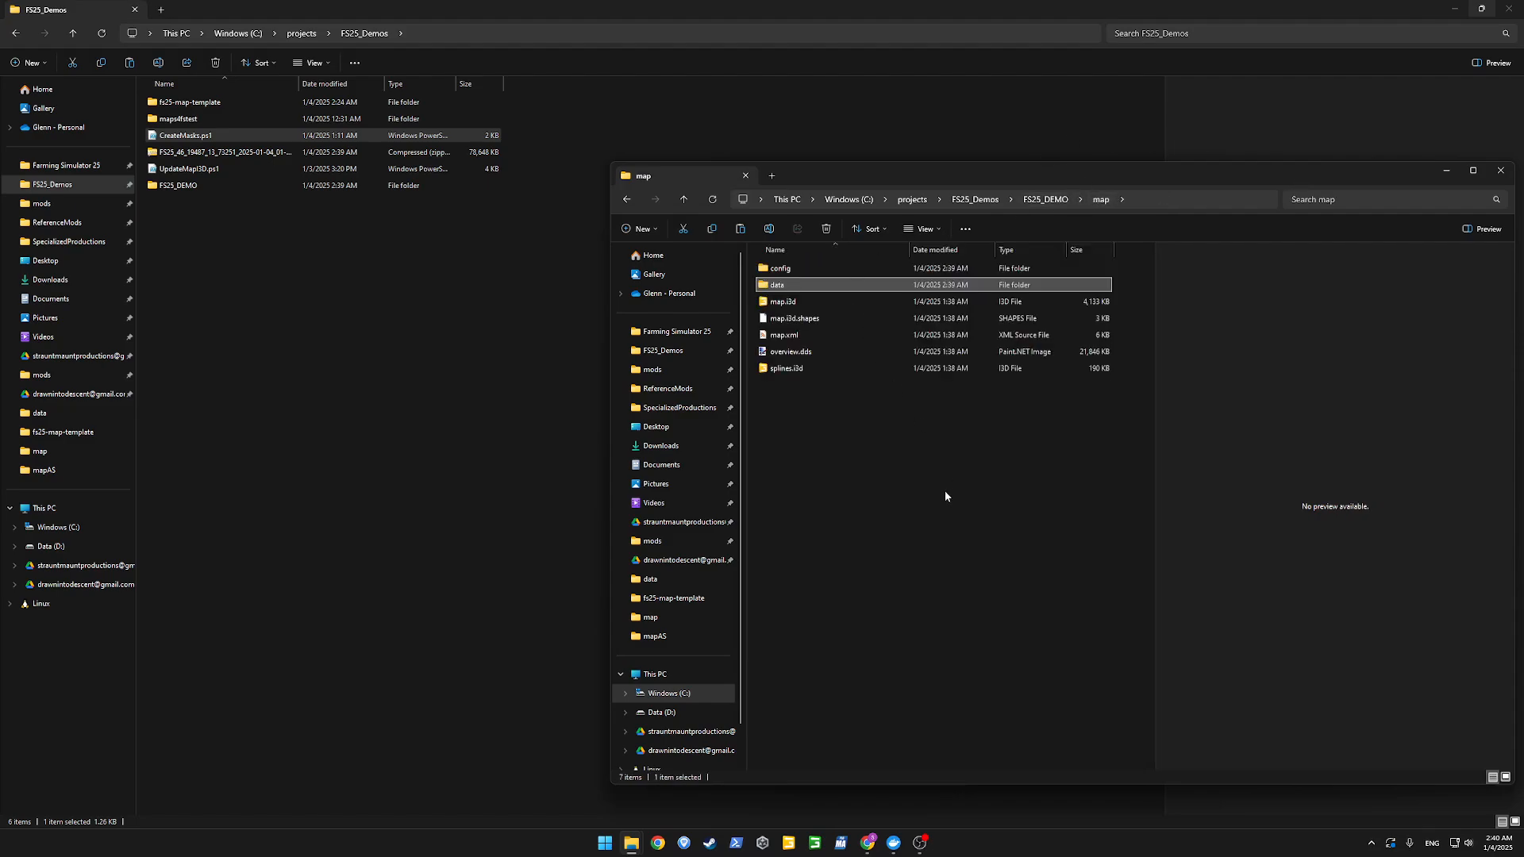
click(782, 302)
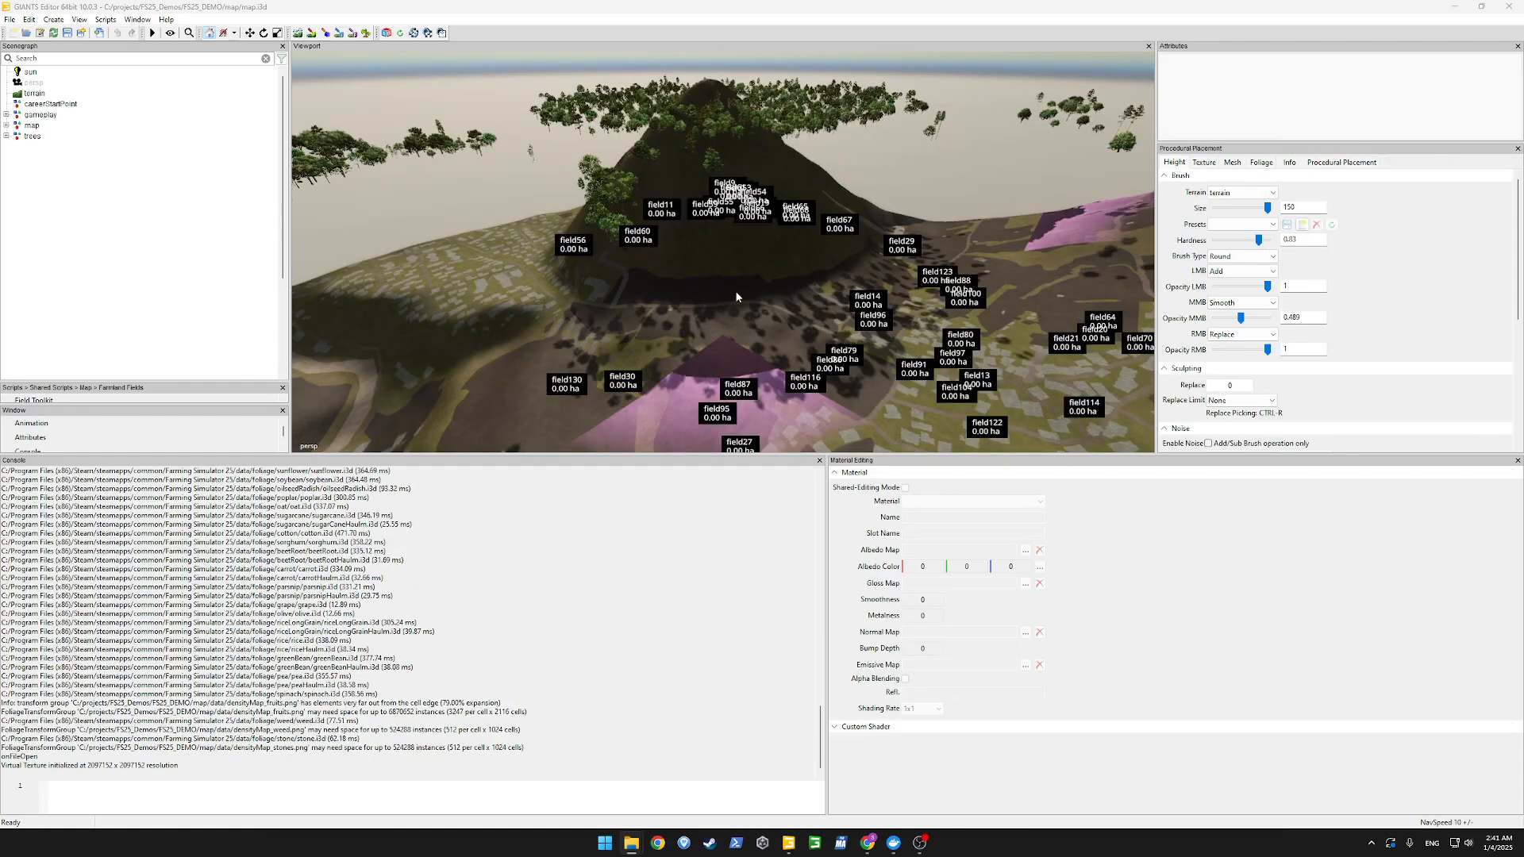
alt+drag(816, 242, 1238, 266)
mouse_move(697, 241)
alt+mouse_down()
mouse_move(650, 286)
mouse_move(704, 249)
mouse_move(698, 266)
alt+mouse_up()
alt+drag(730, 204, 684, 369)
alt+drag(822, 293, 697, 322)
alt+drag(779, 288, 802, 238)
alt+drag(406, 156, 569, 223)
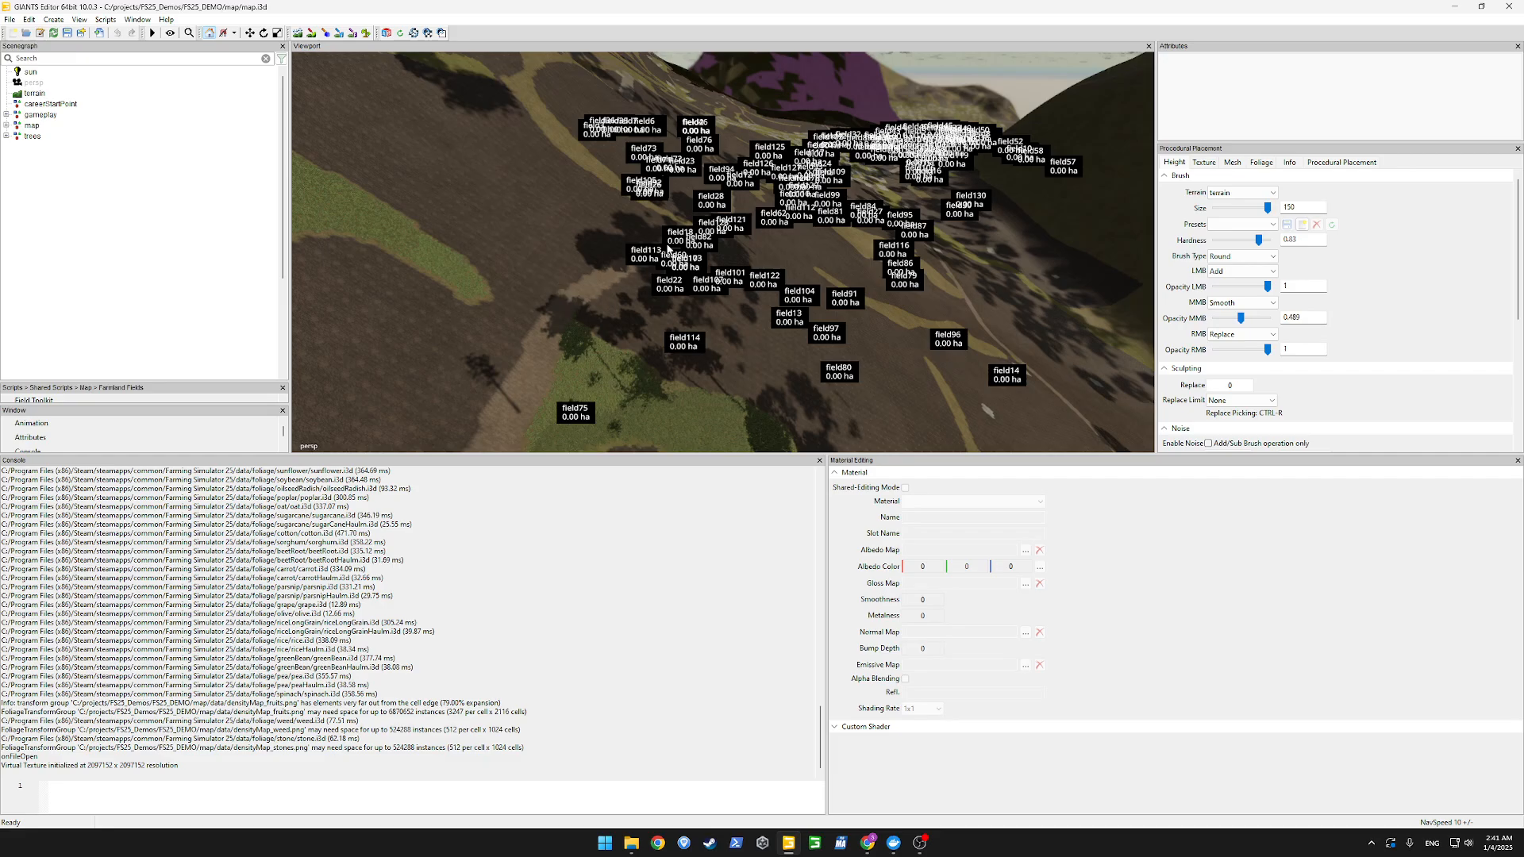
alt+drag(670, 254, 635, 202)
alt+drag(986, 193, 848, 270)
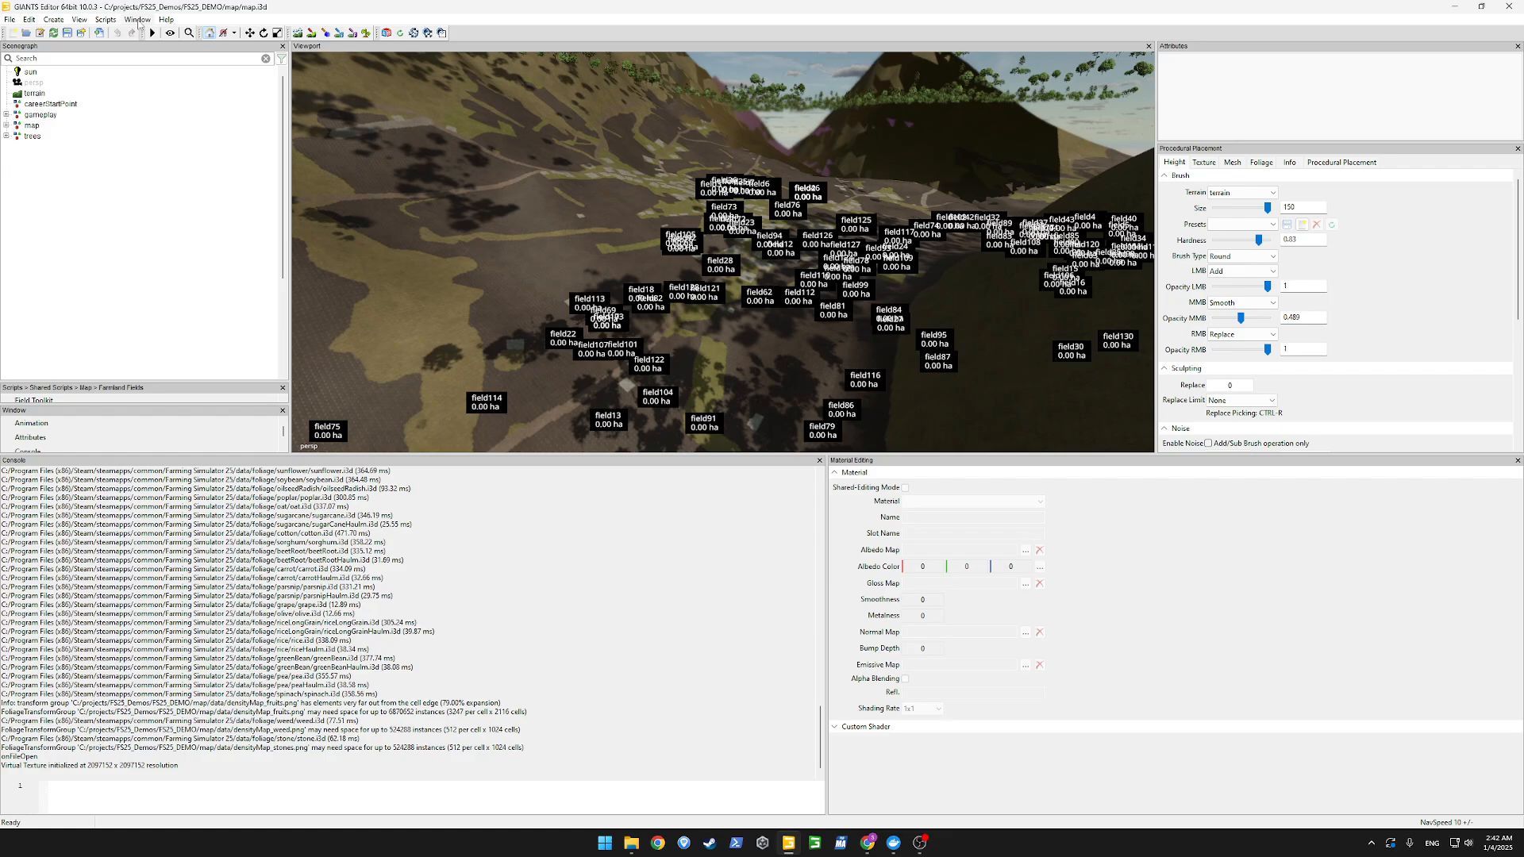
alt+drag(758, 258, 718, 194)
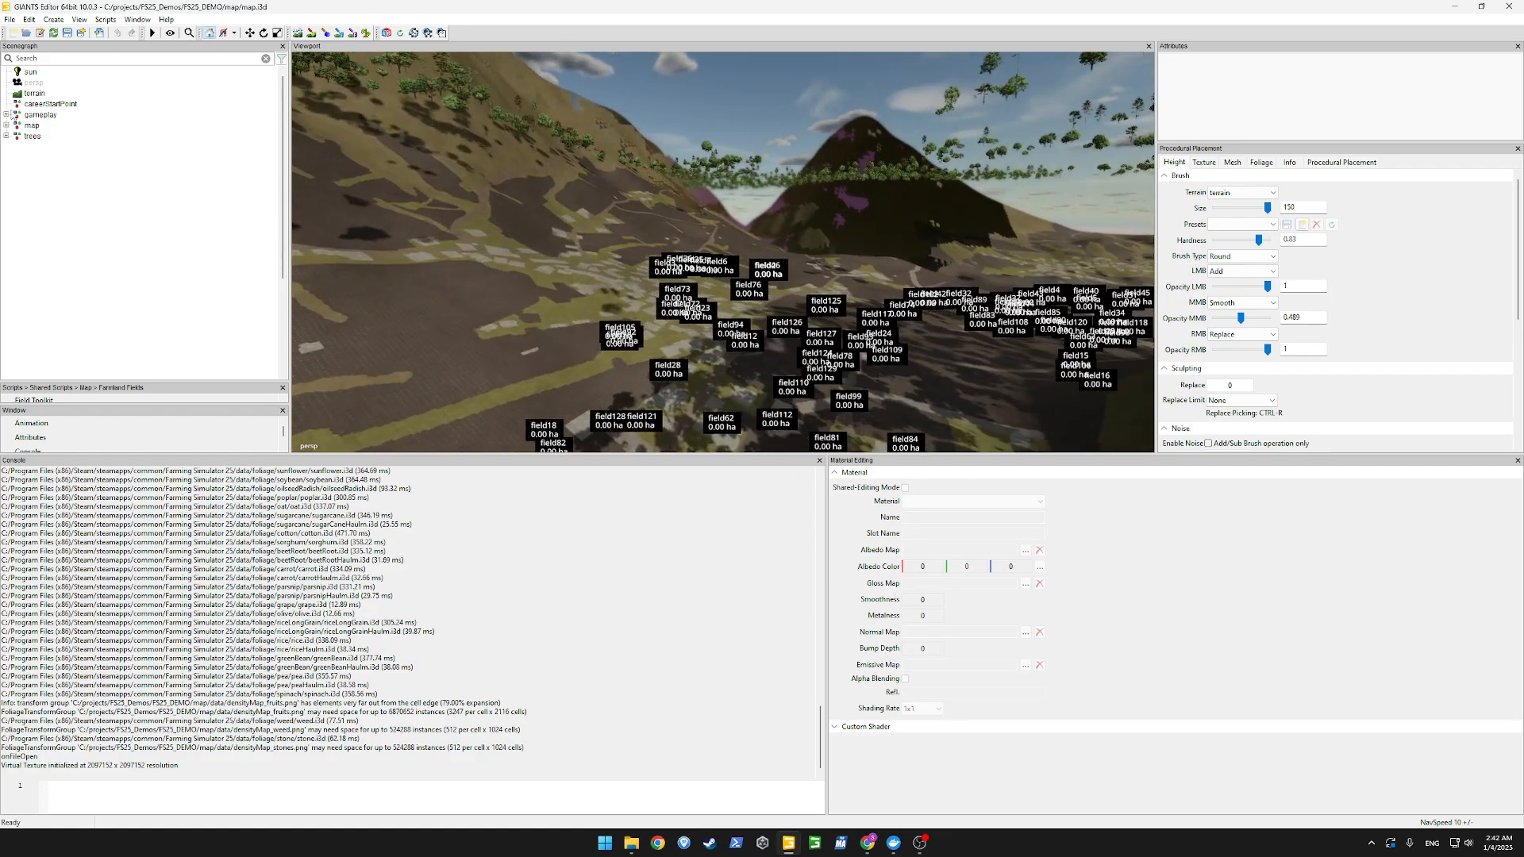
Delete the trees group from the scene and save the map.
click(32, 137)
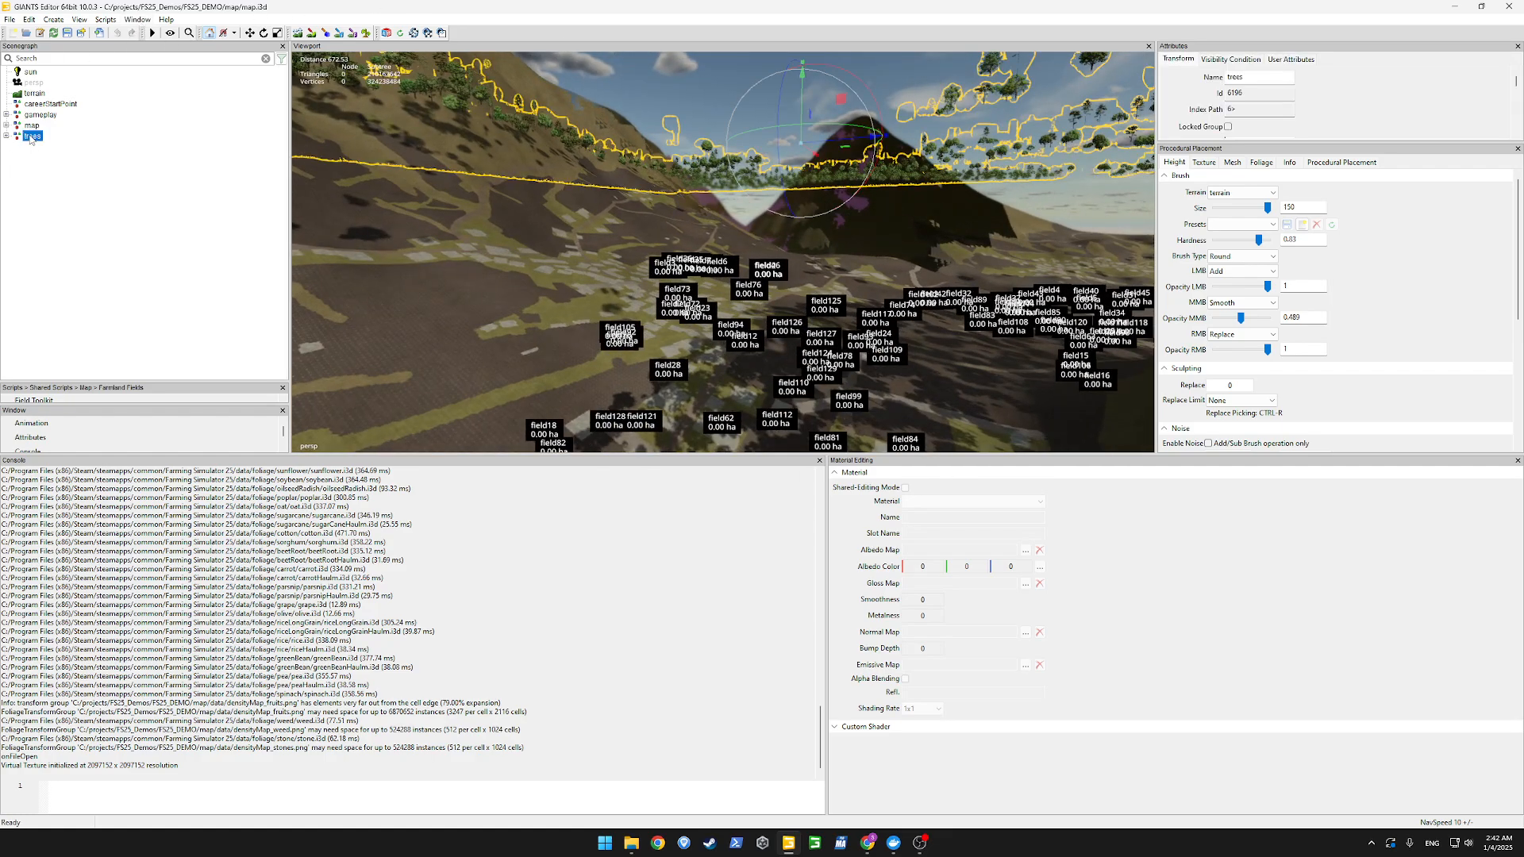
key(Delete)
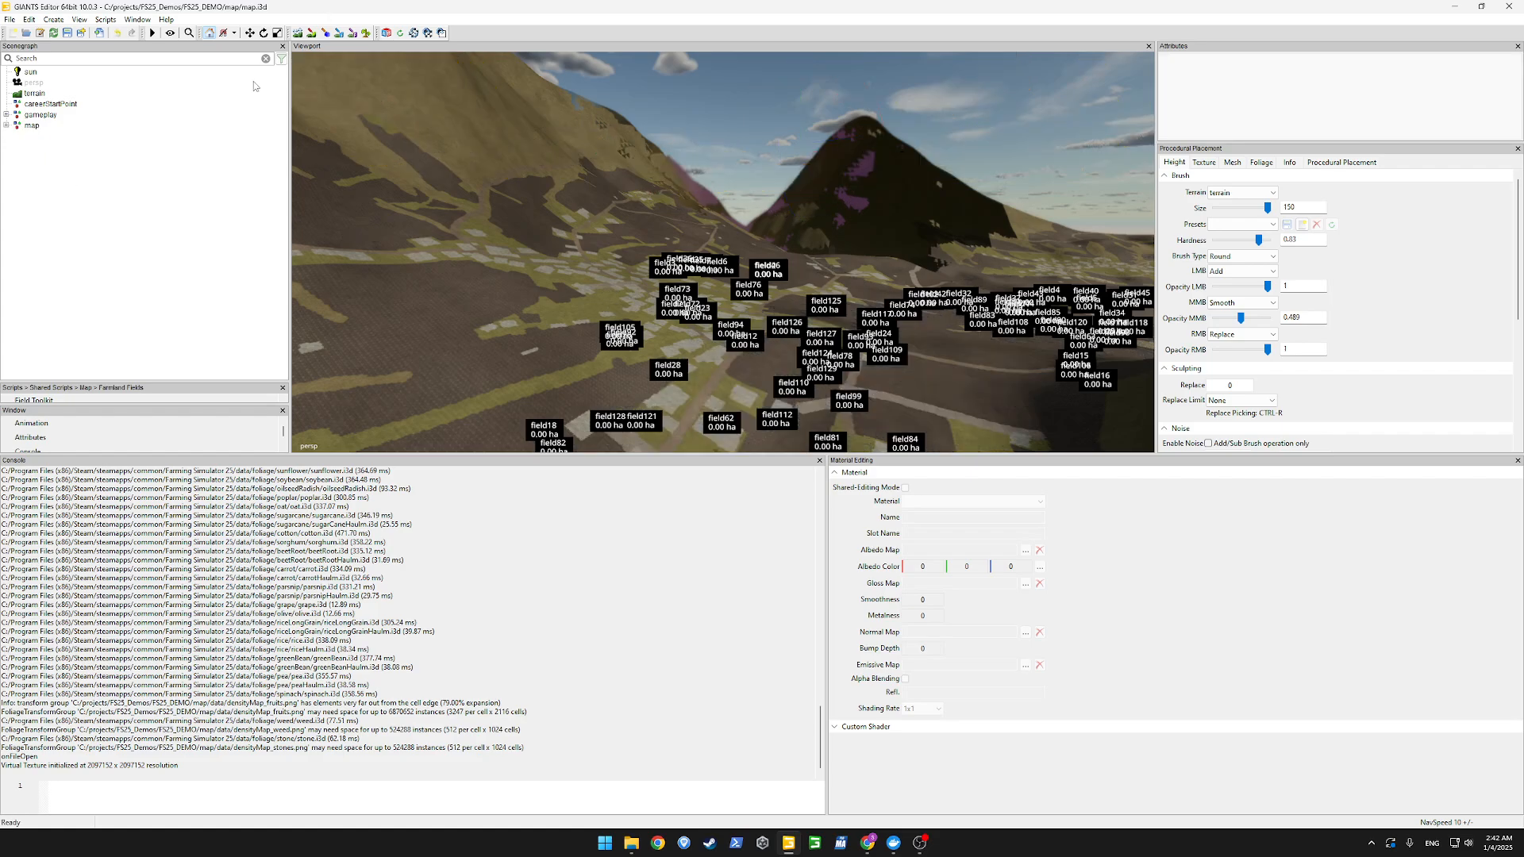
key(ctrl+s)
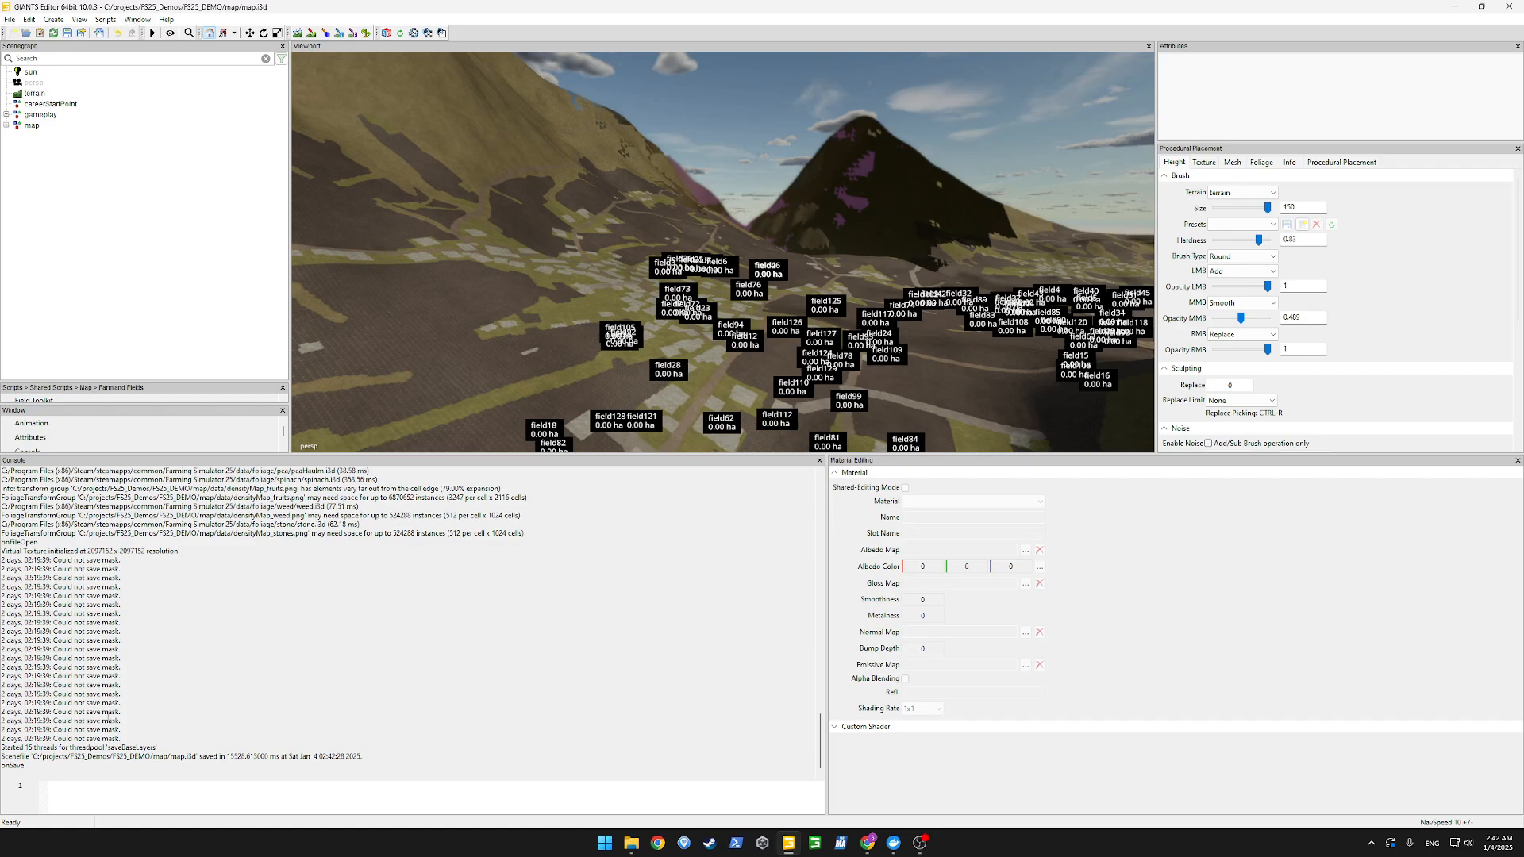
drag(65, 595, 88, 689)
click(89, 672)
Open the rules list of the Procedural Placement Rules and show the ClearAll rule's settings.
click(138, 20)
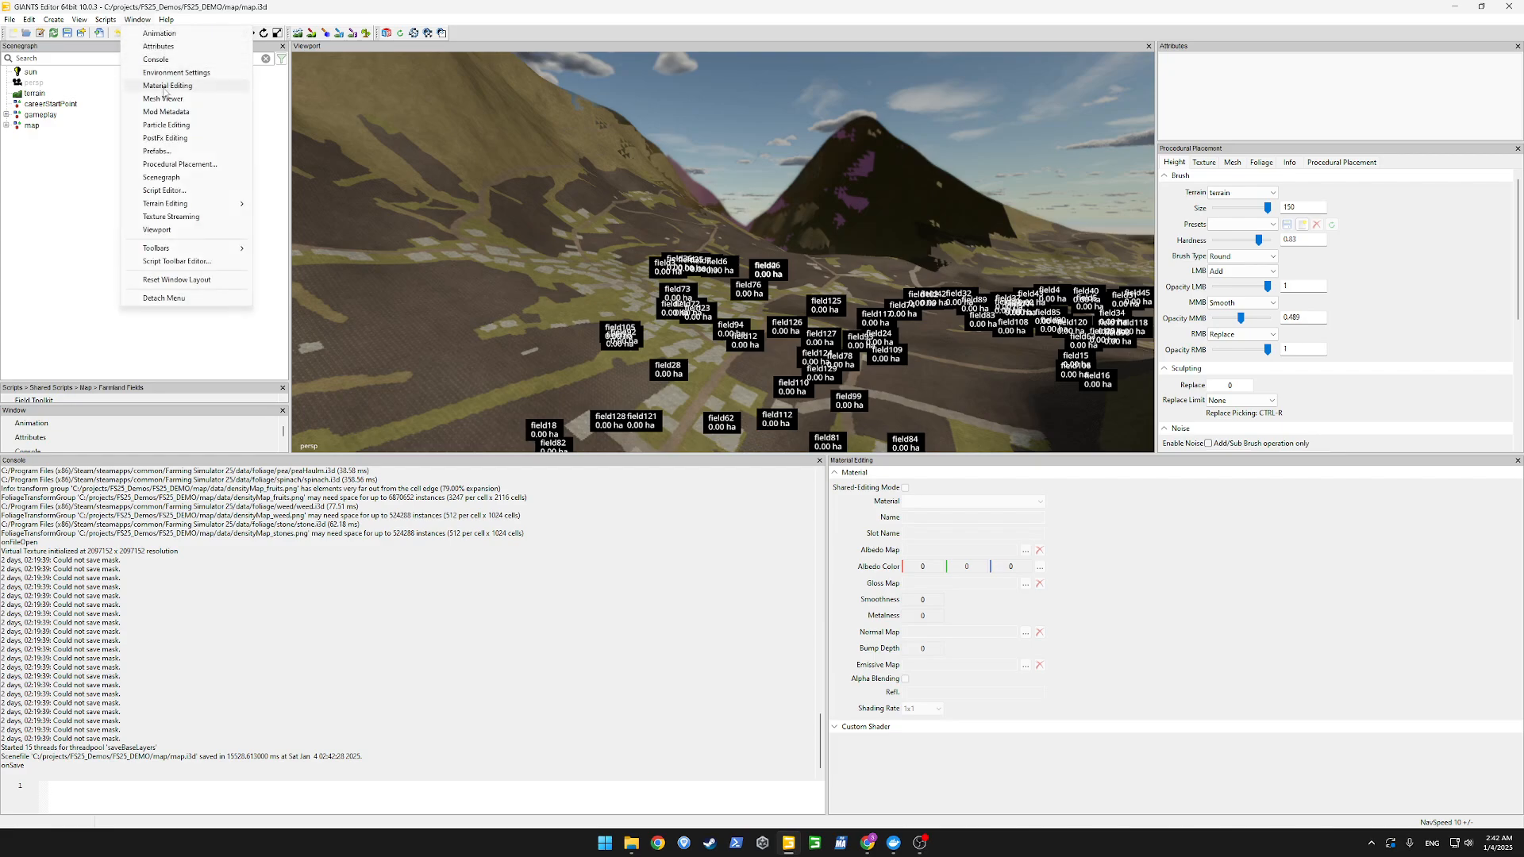
click(197, 164)
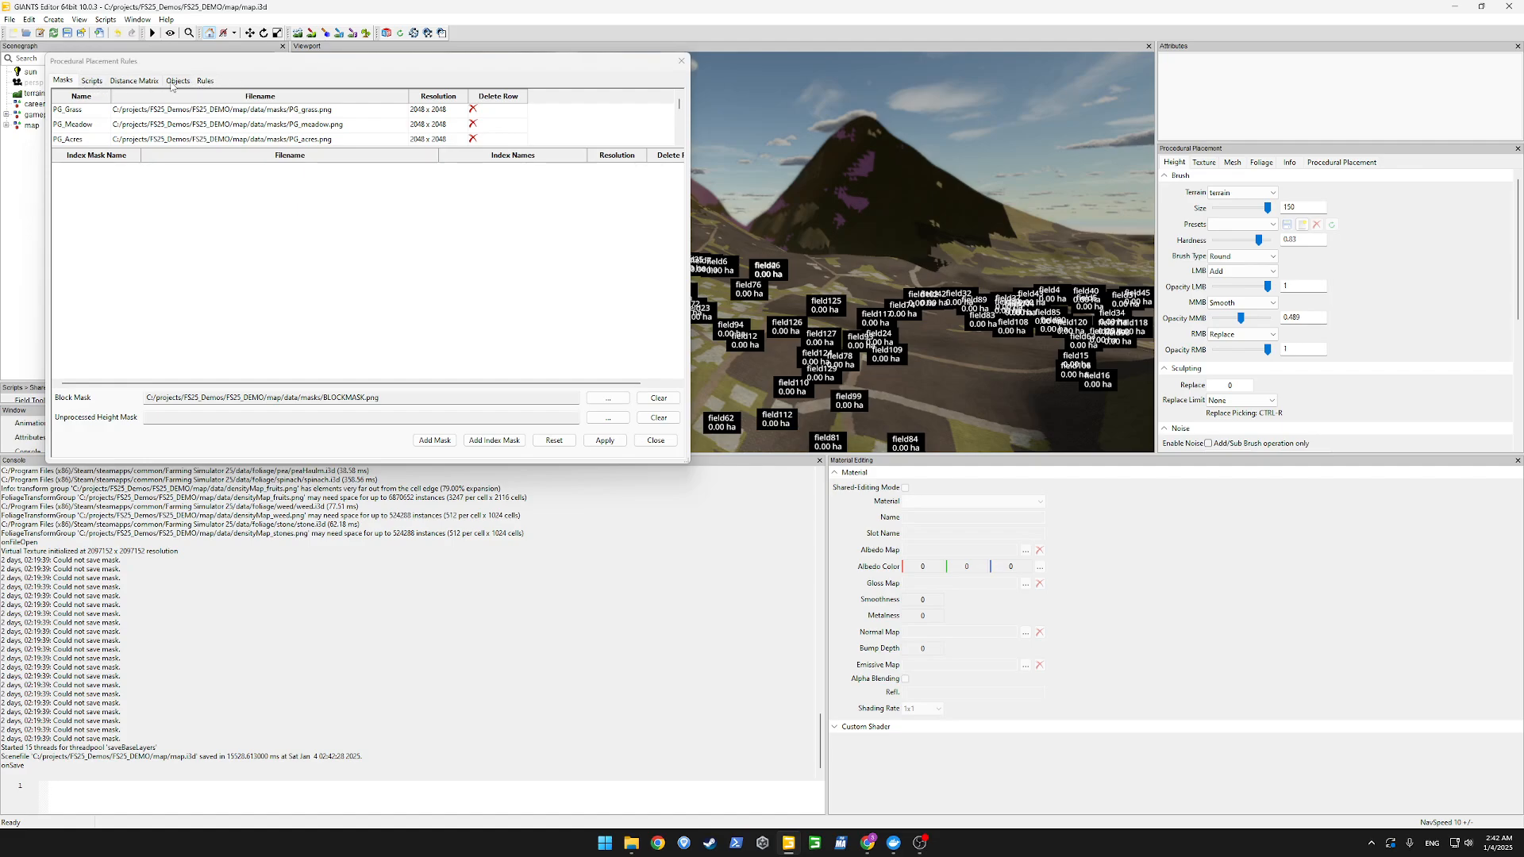
click(204, 81)
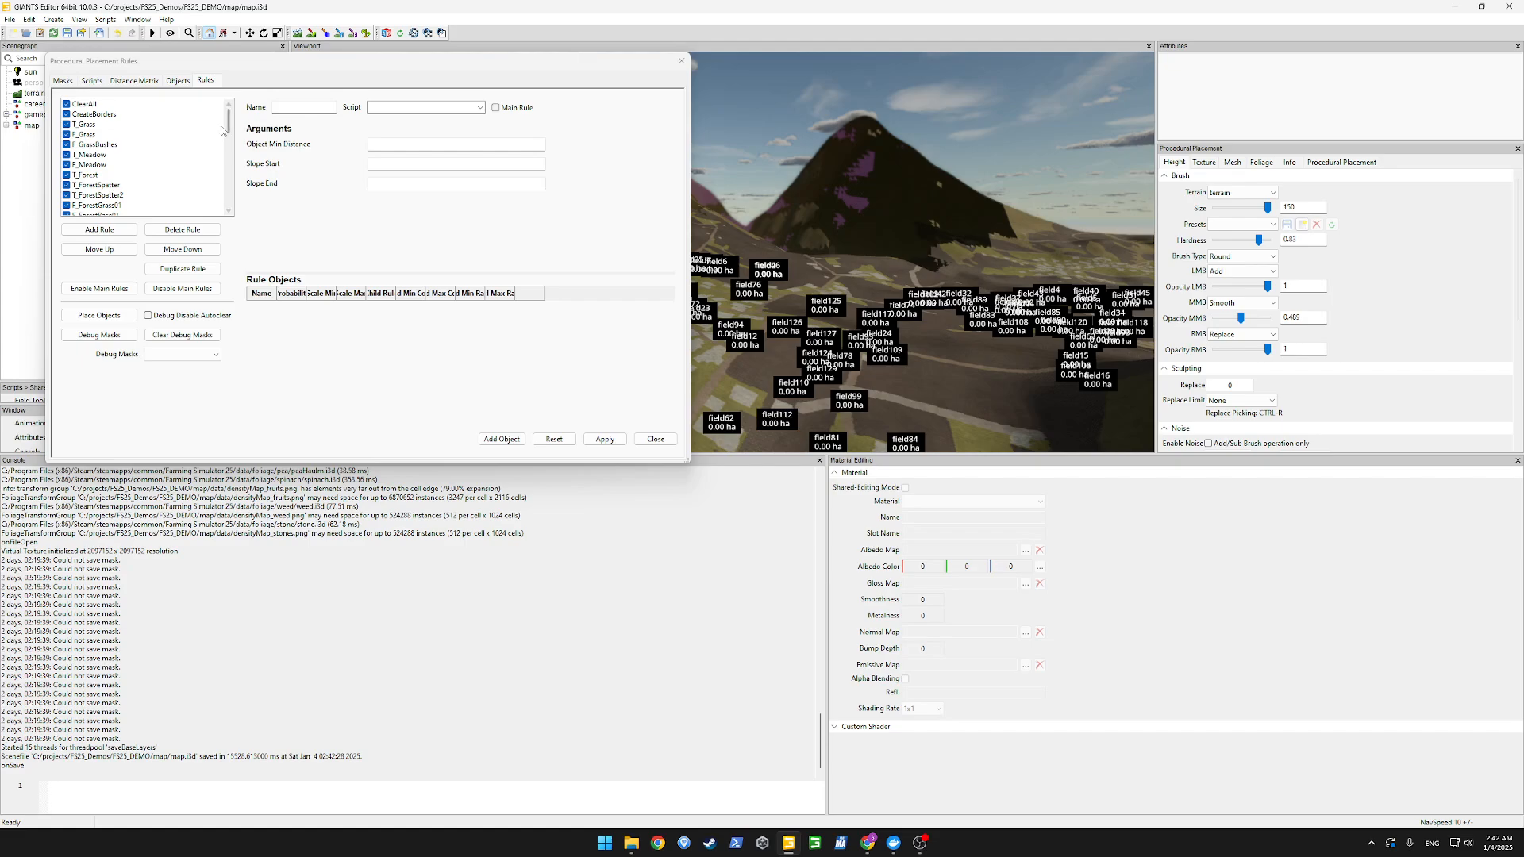
click(39, 137)
click(84, 104)
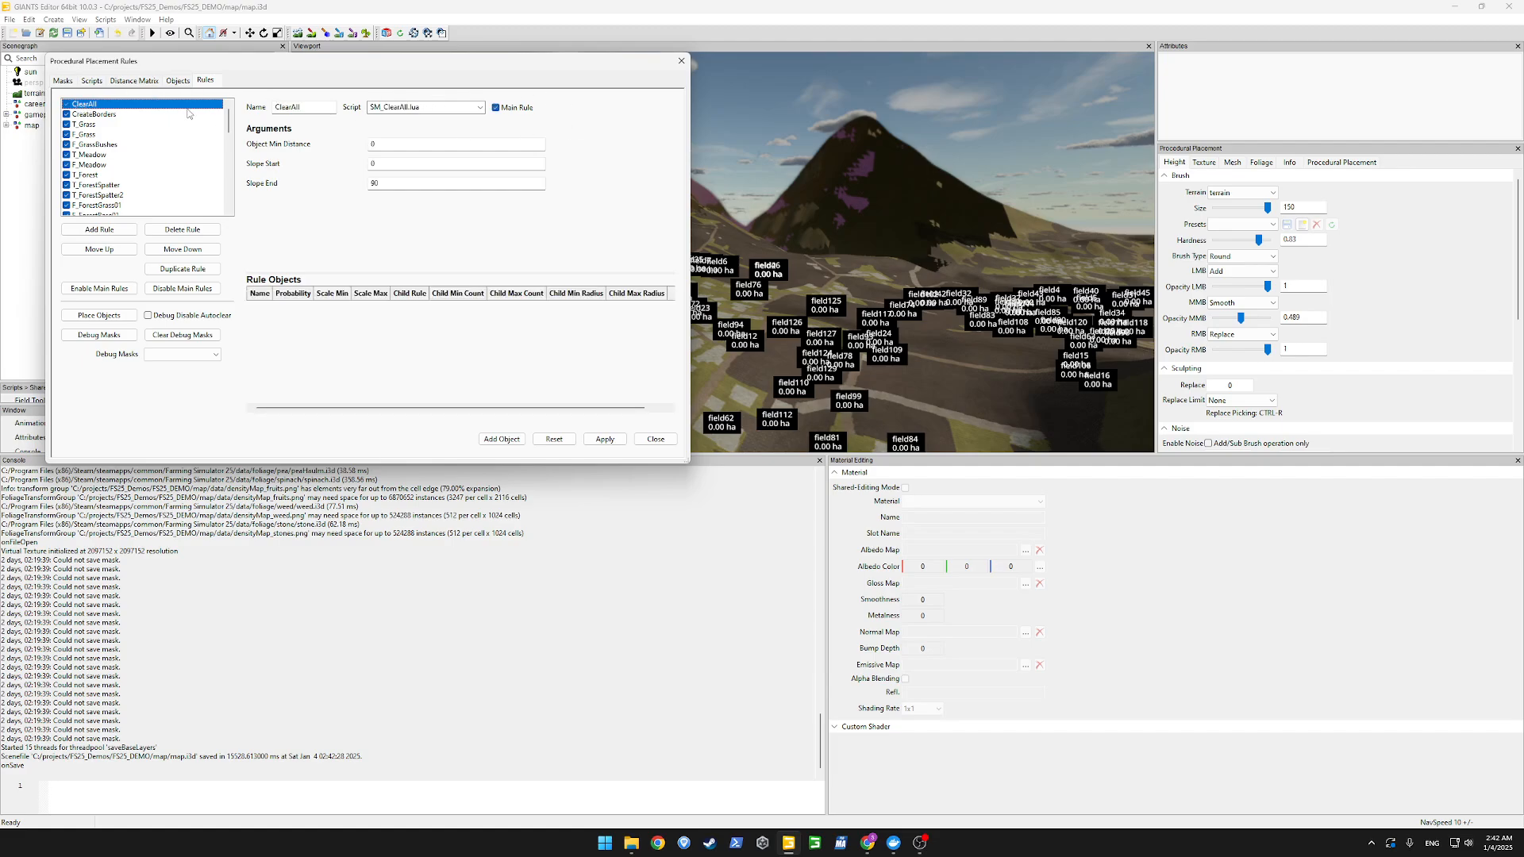
mouse_move(229, 123)
mouse_down()
mouse_move(230, 191)
mouse_move(229, 119)
mouse_up()
click(6, 104)
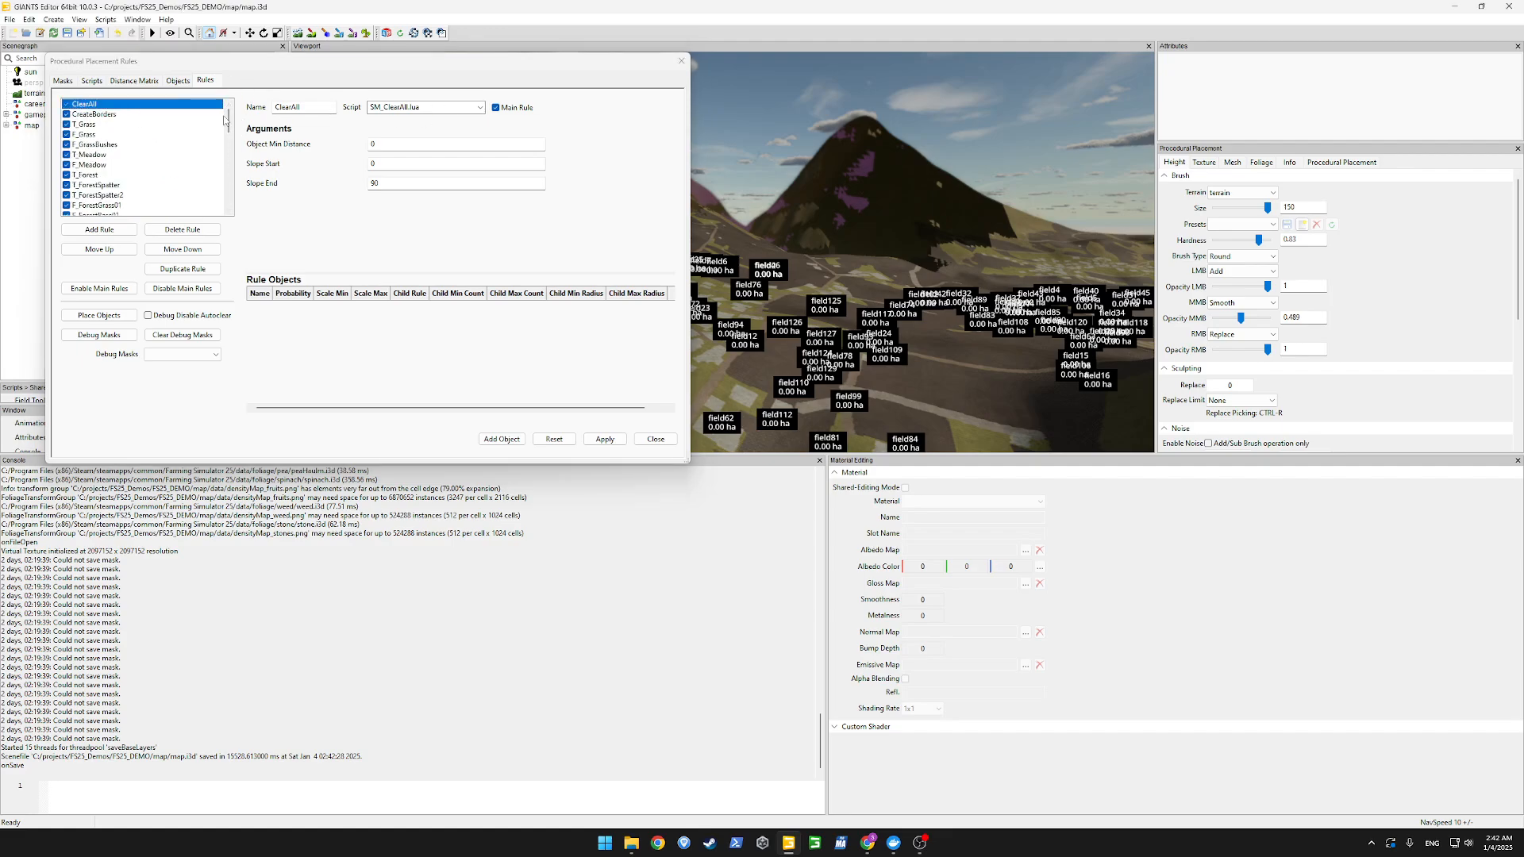
drag(424, 65, 653, 93)
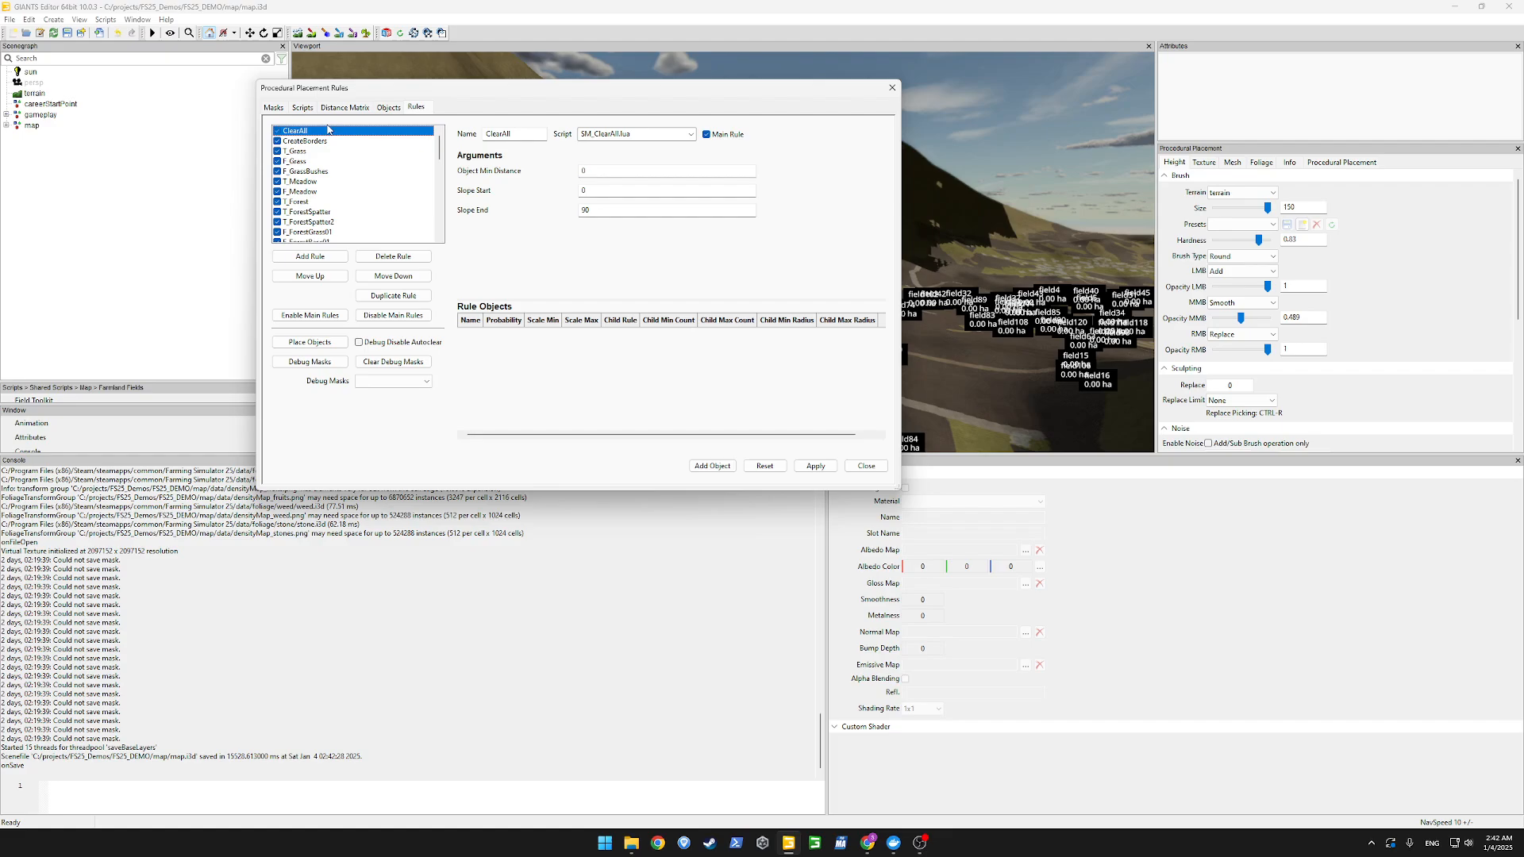
Assign the SM_BorderGenerator.lua script to the CreateBorders rule.
click(311, 142)
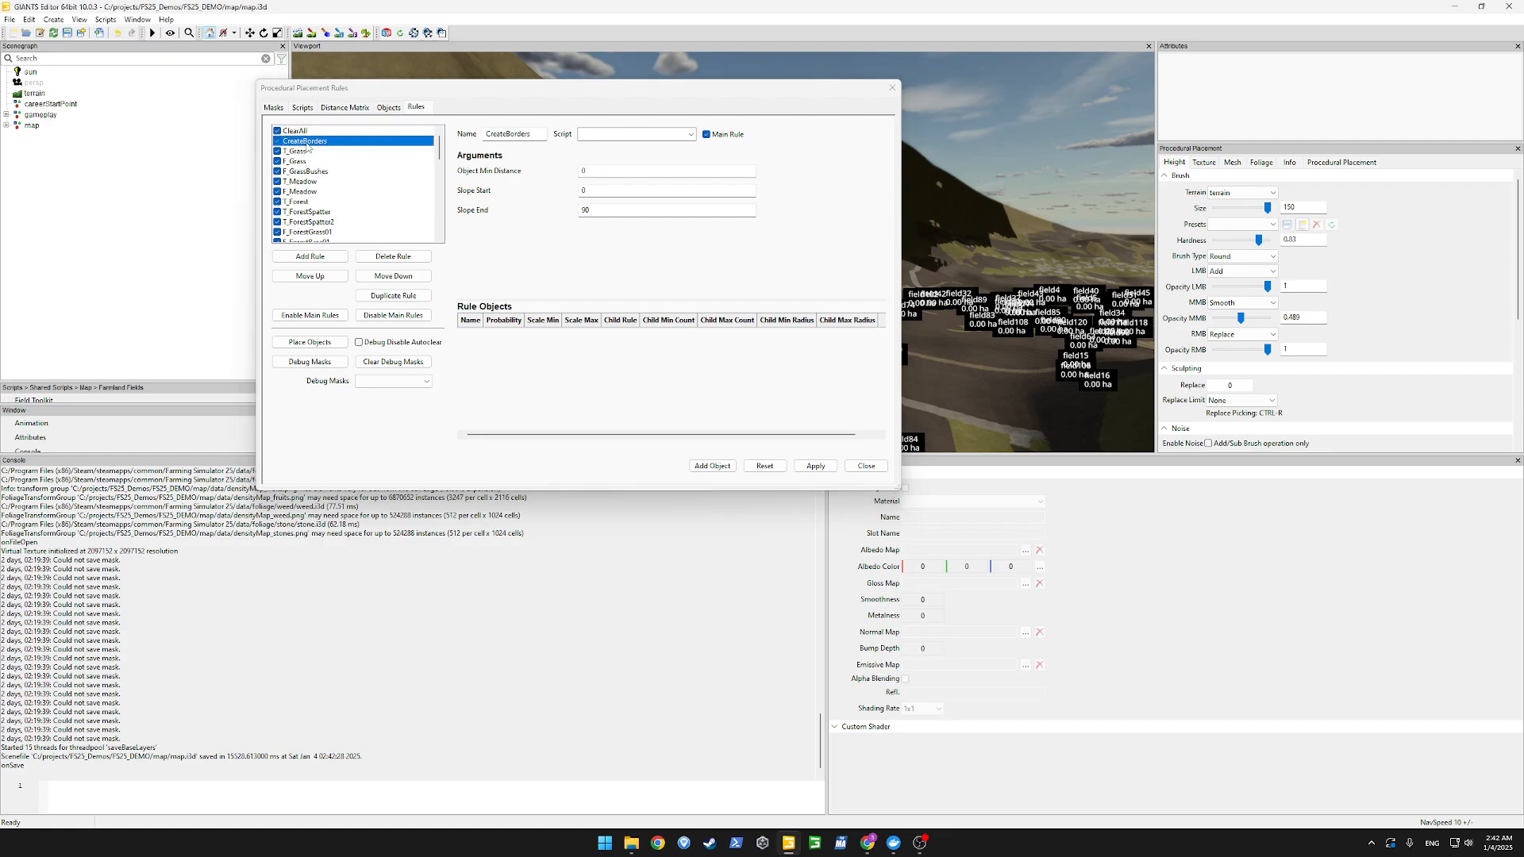
click(691, 134)
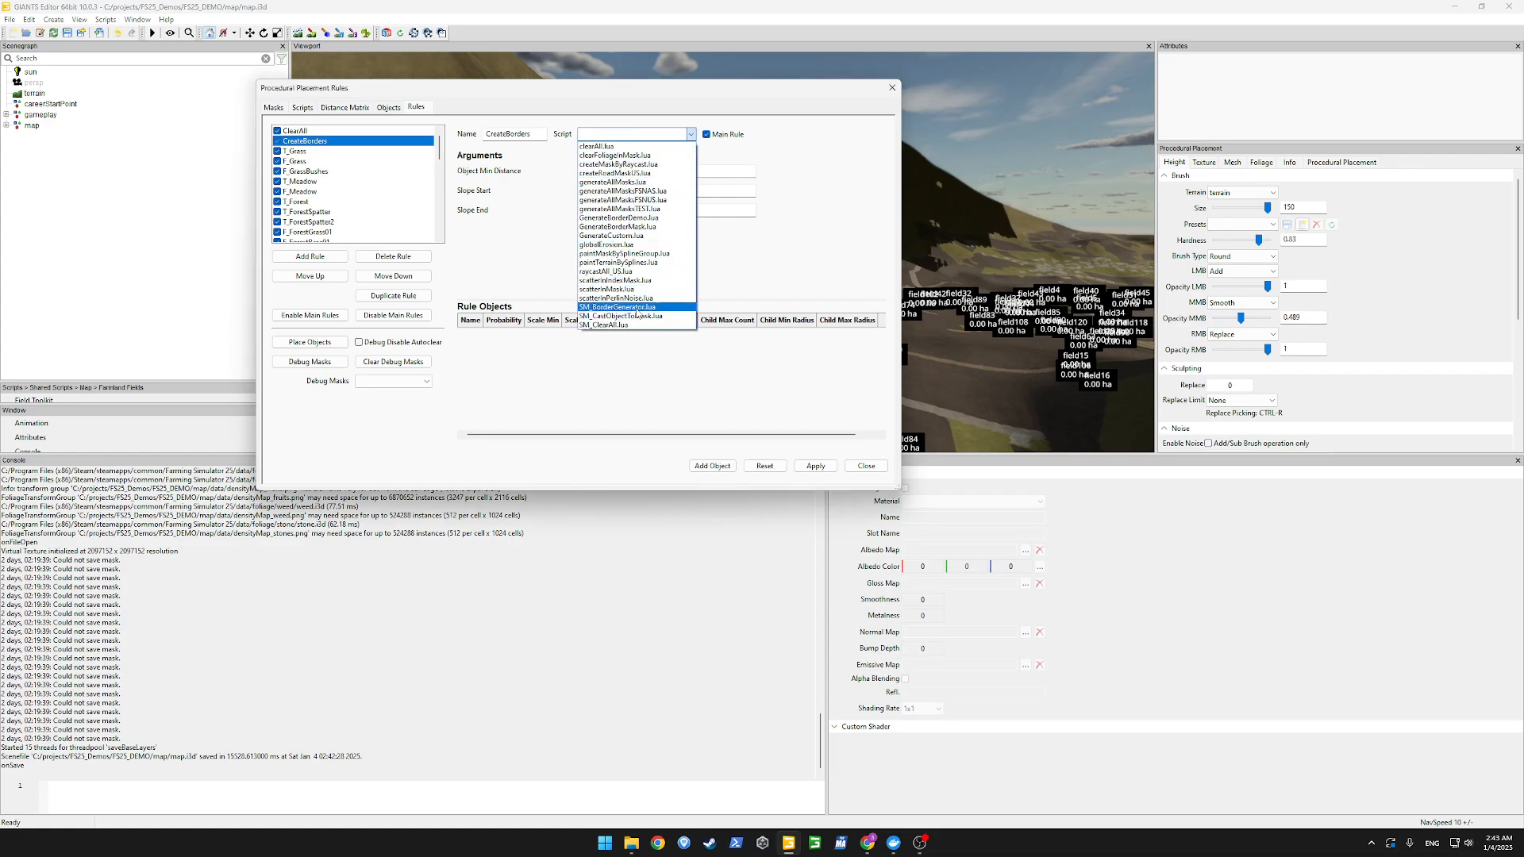
click(611, 307)
click(829, 194)
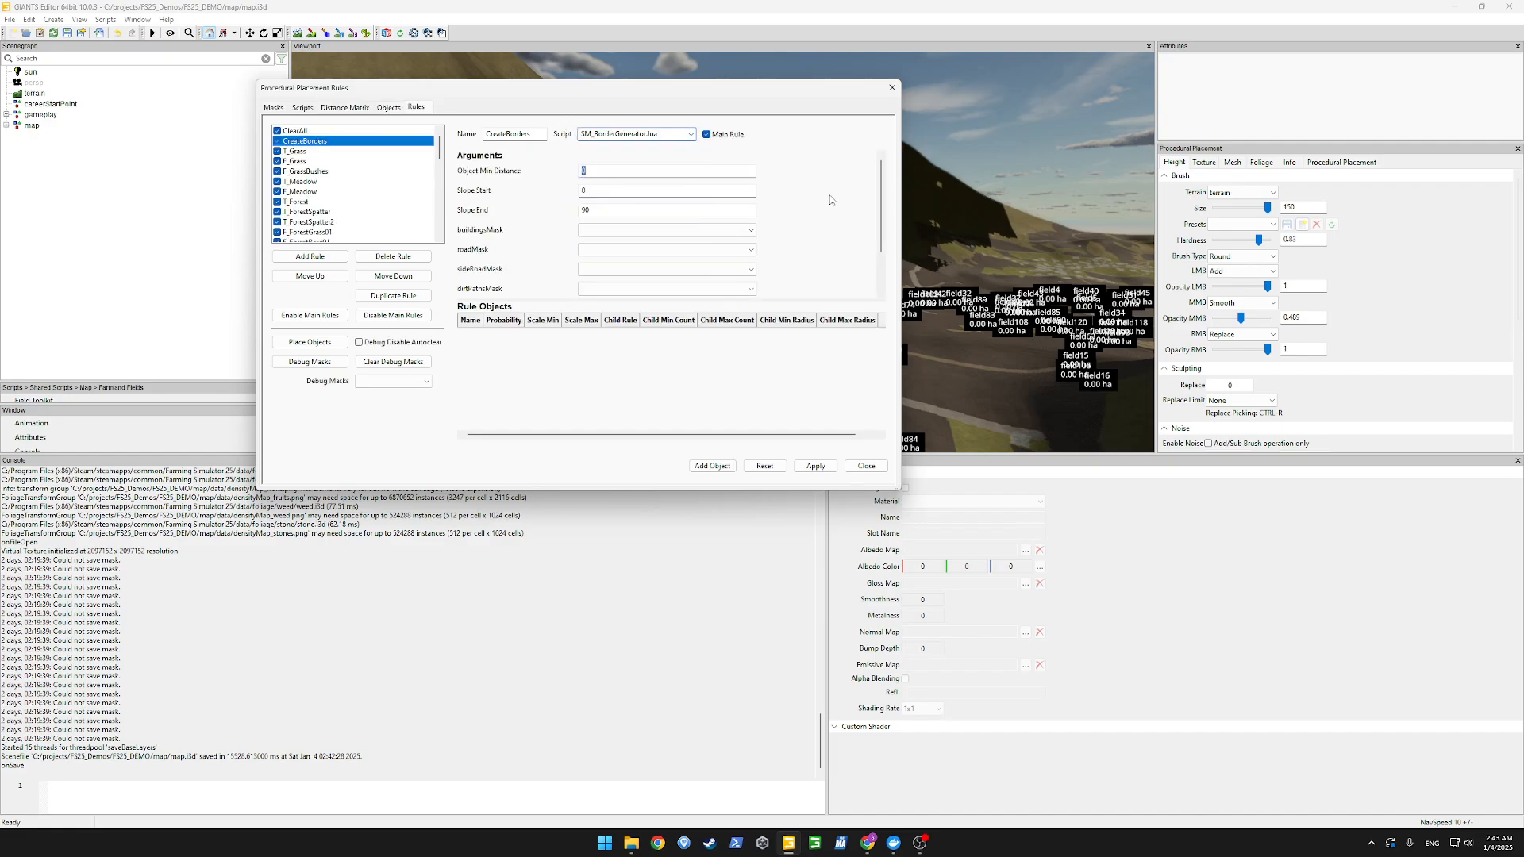
Set the CreateBorders rule's buildingsMask to PG_Buildings, roadMask to PG_Roads, sideRoadMask to PG_SideRoads and dirtPathsMask to PG_DirtPaths.
scroll(806, 274, down, 3)
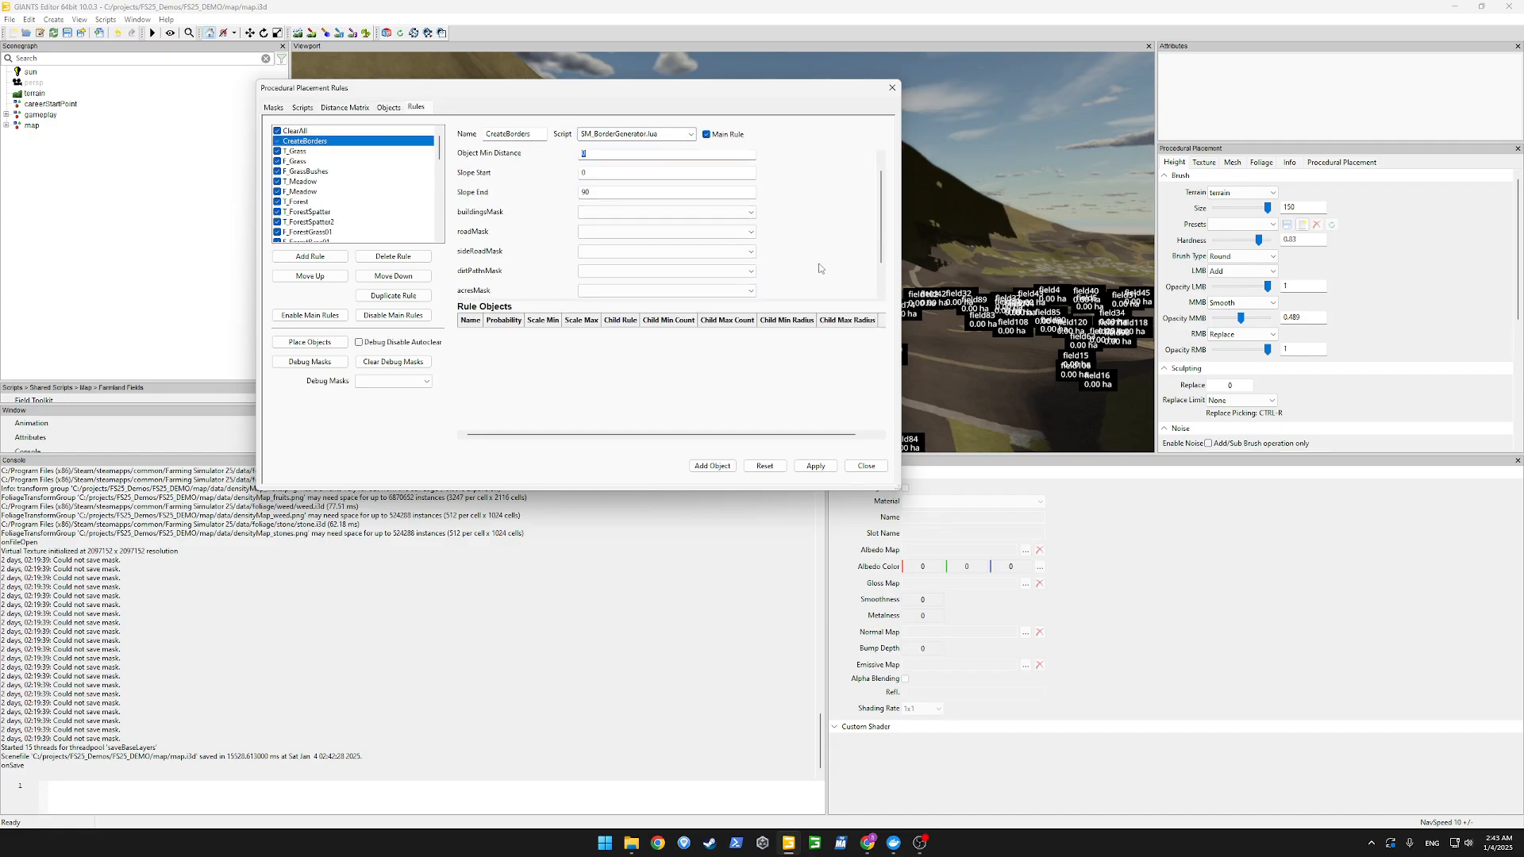
click(643, 172)
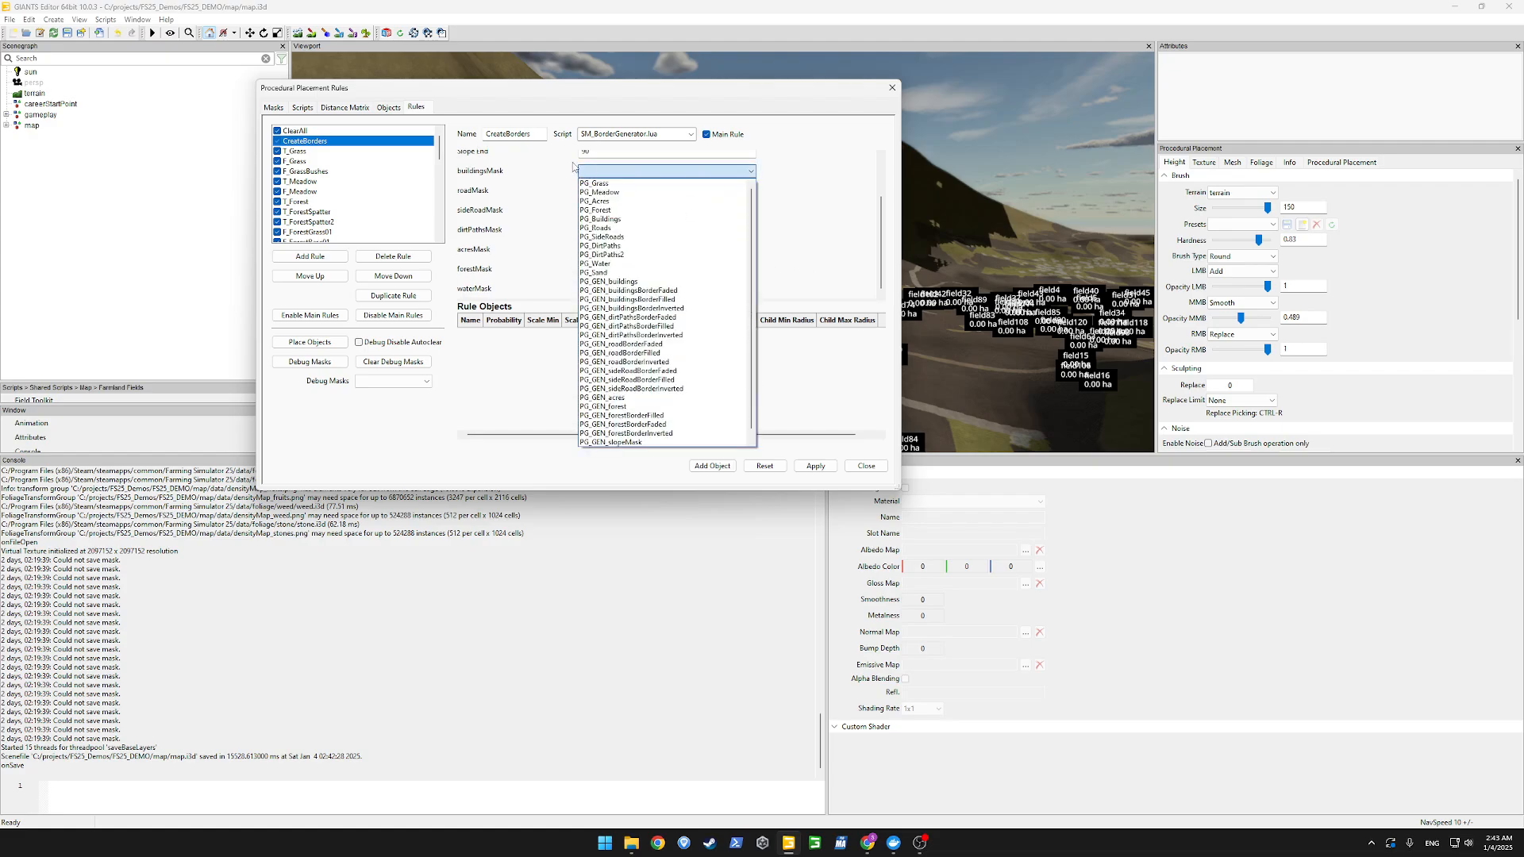
click(601, 219)
click(603, 191)
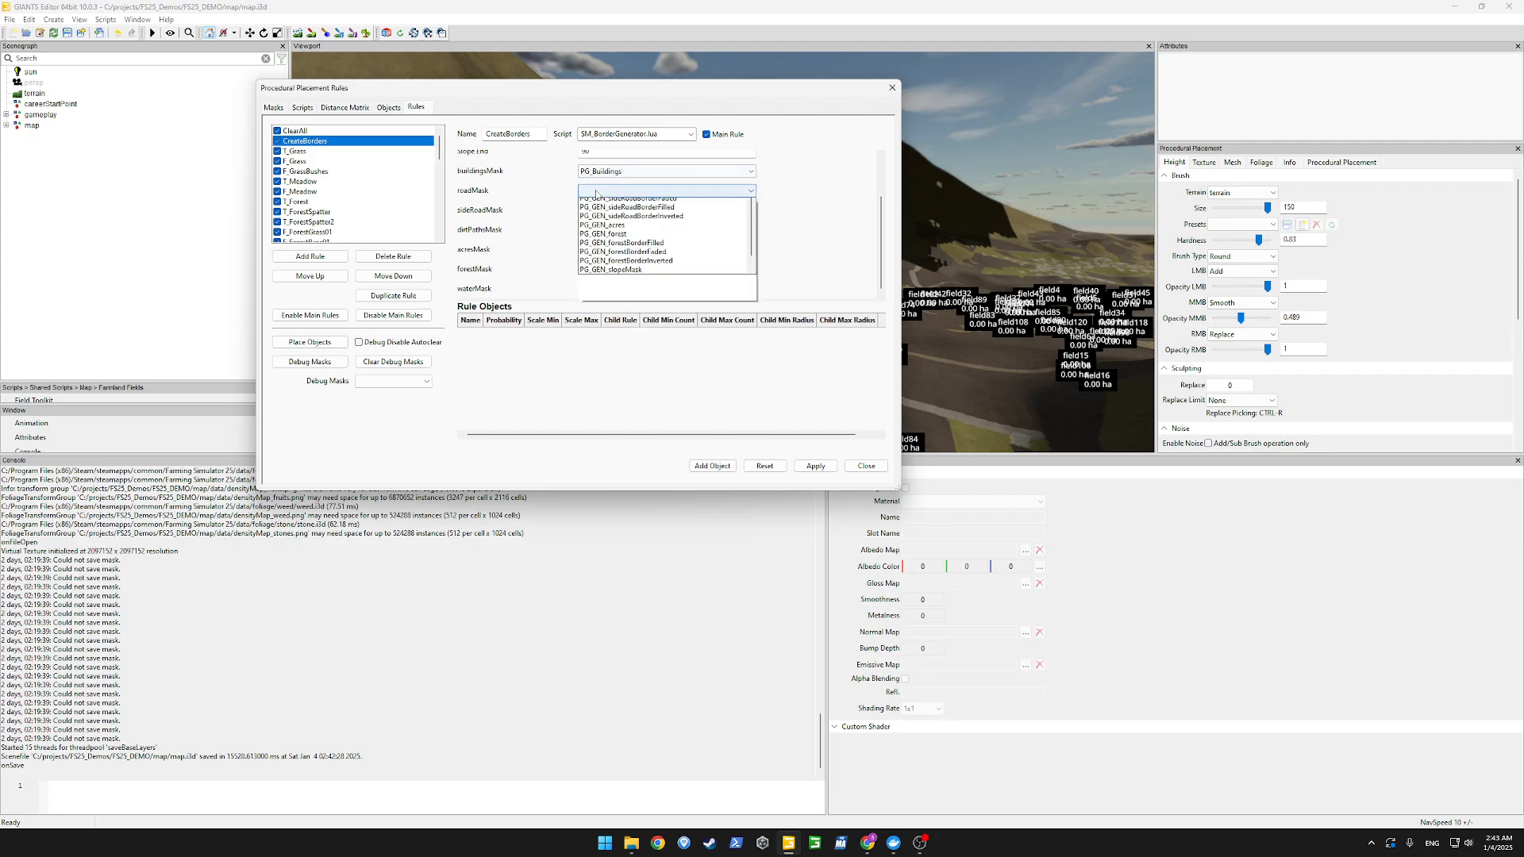
click(600, 248)
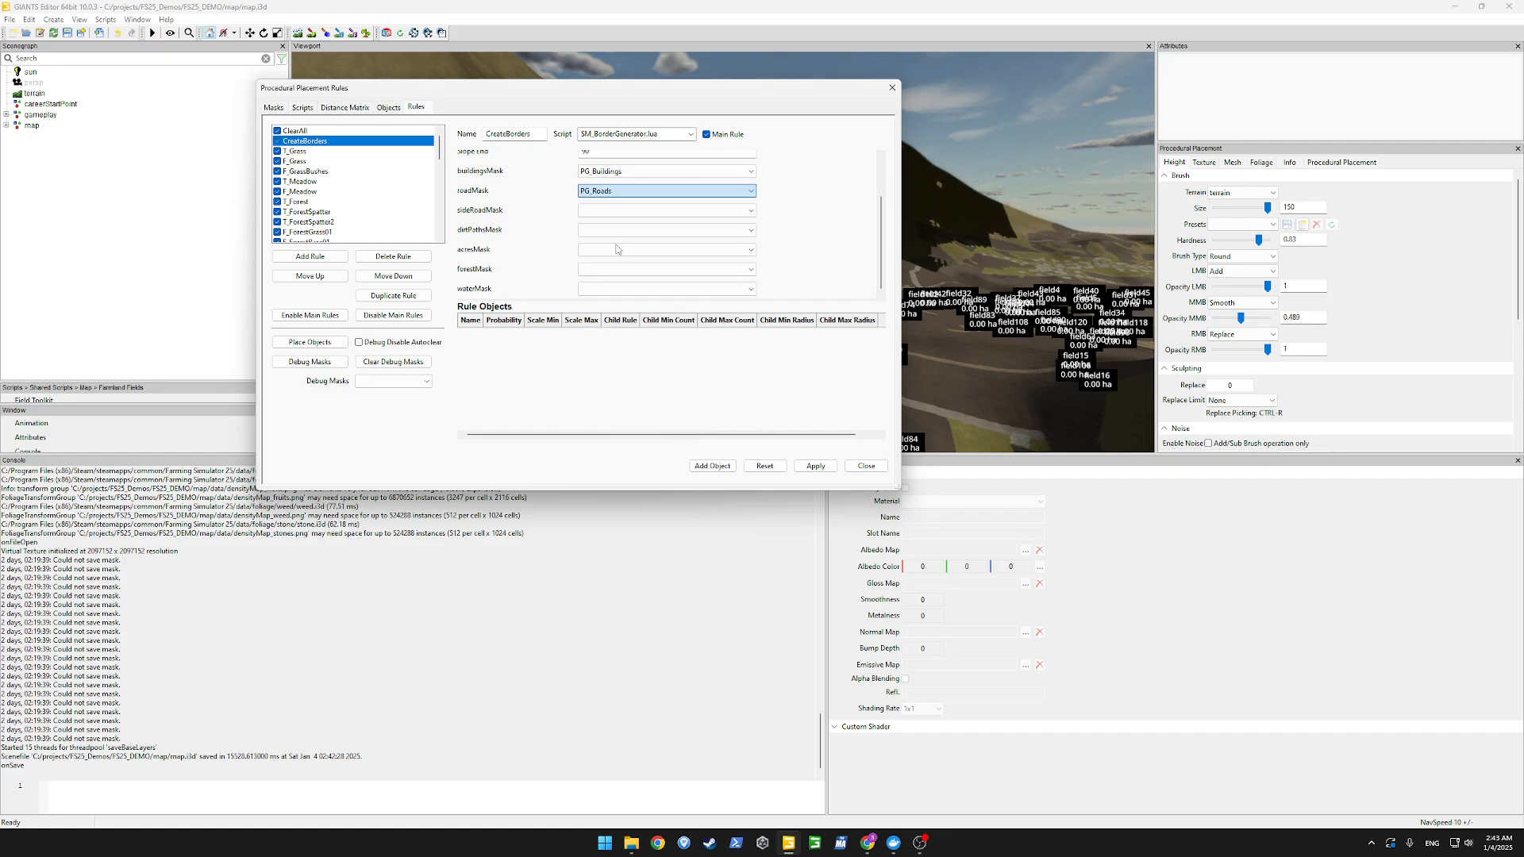
click(605, 211)
click(601, 275)
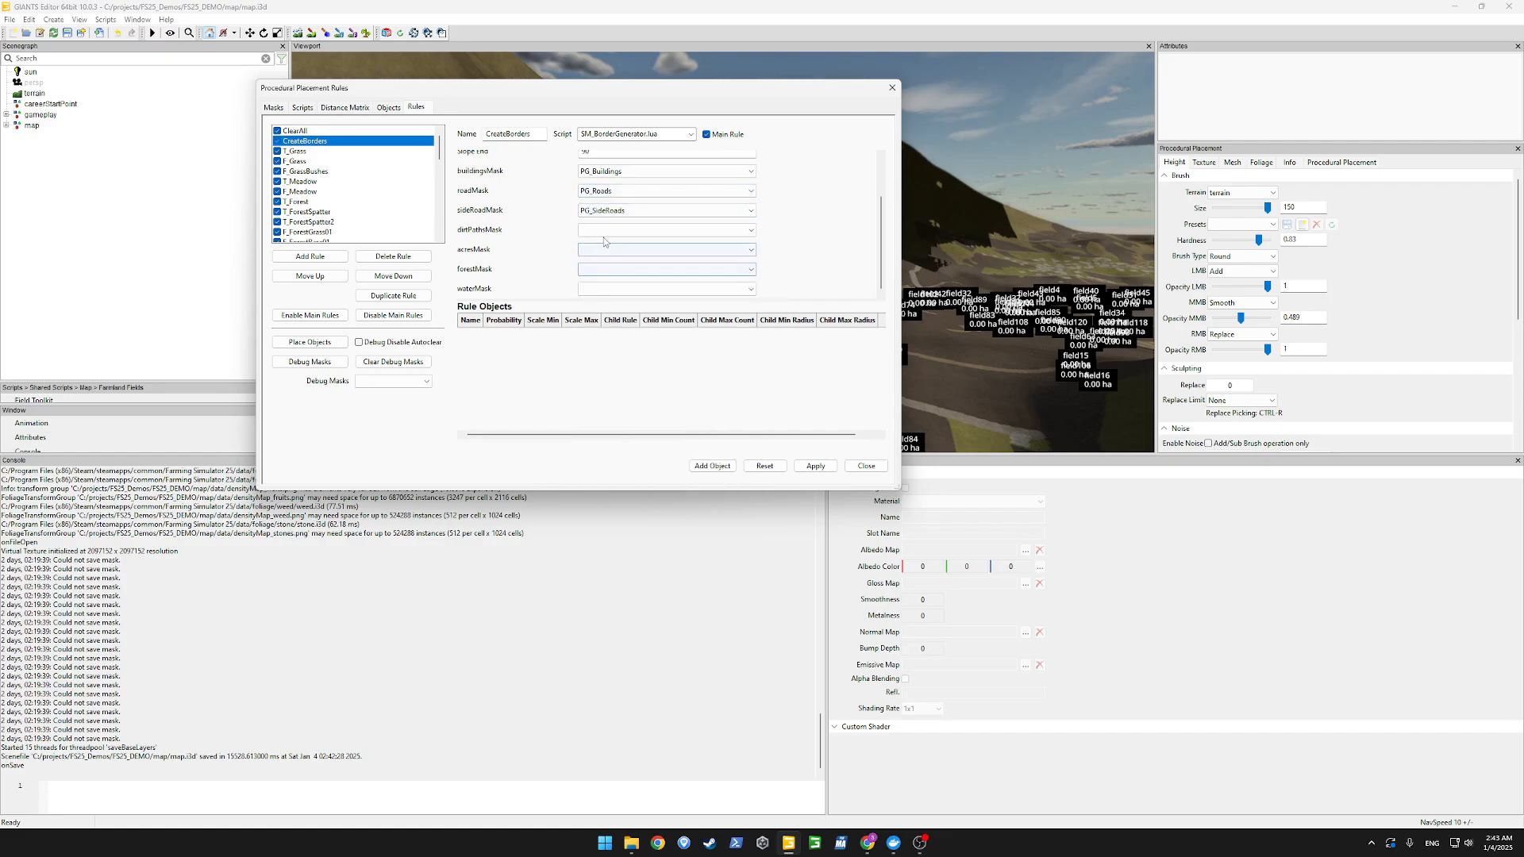
click(603, 231)
click(600, 304)
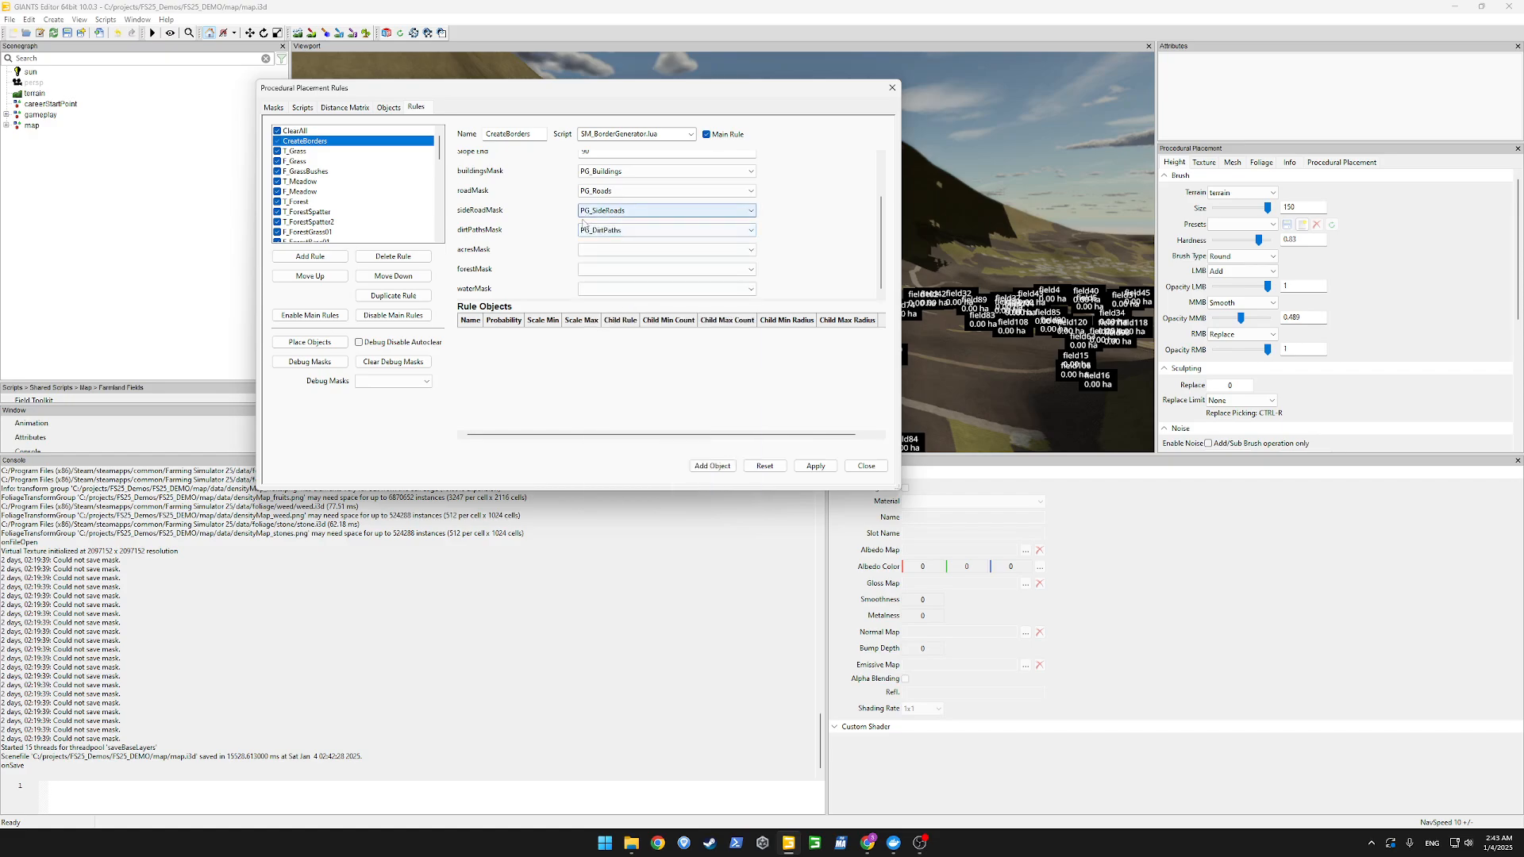
Set the CreateBorders rule's acresMask to PG_Acres, forestMask to PG_Forest and waterMask to PG_Water.
click(610, 250)
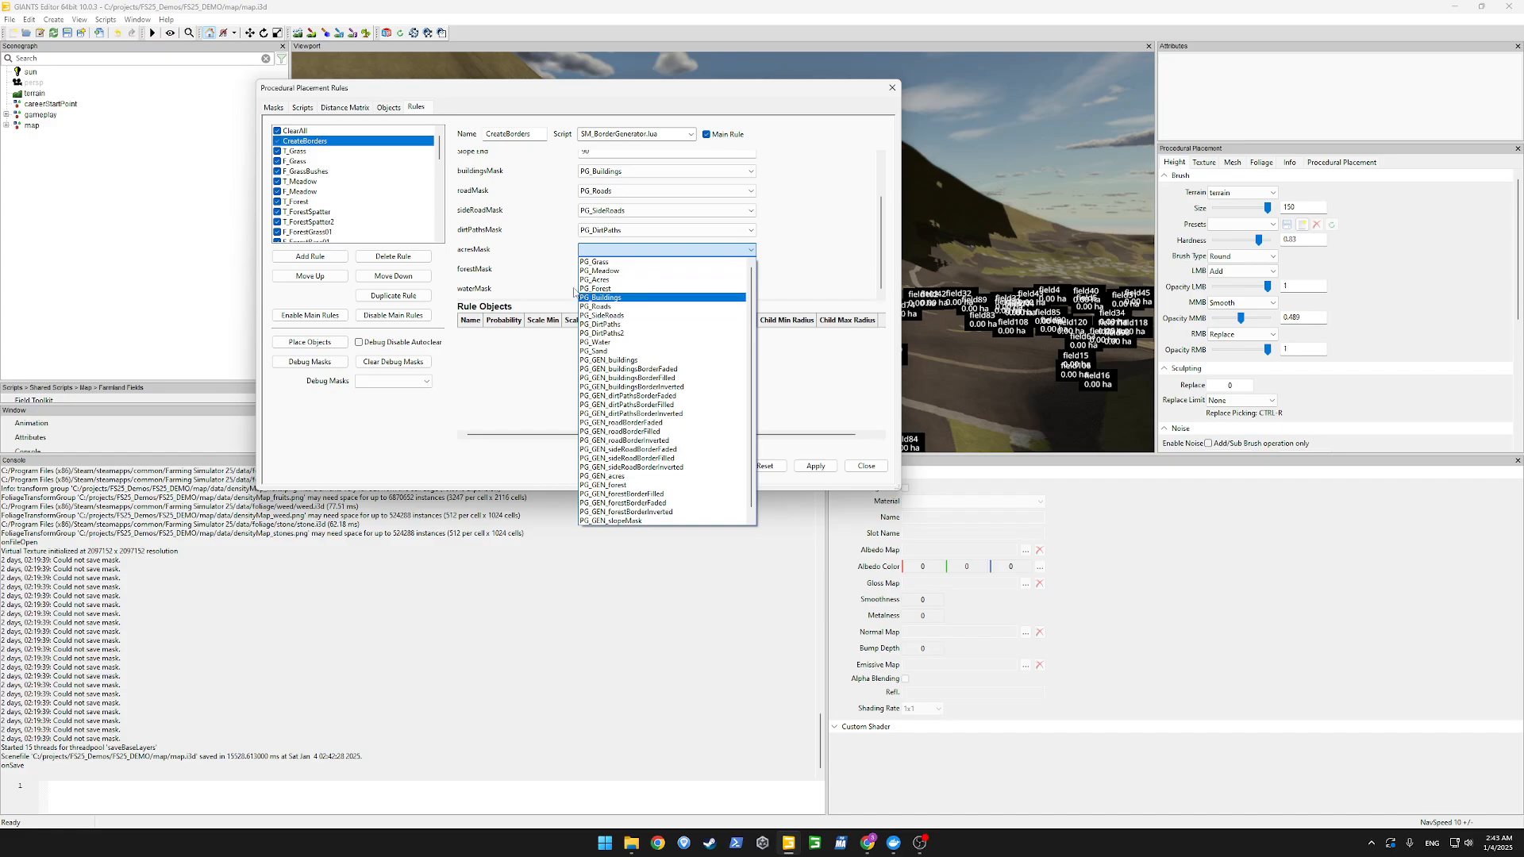
click(602, 280)
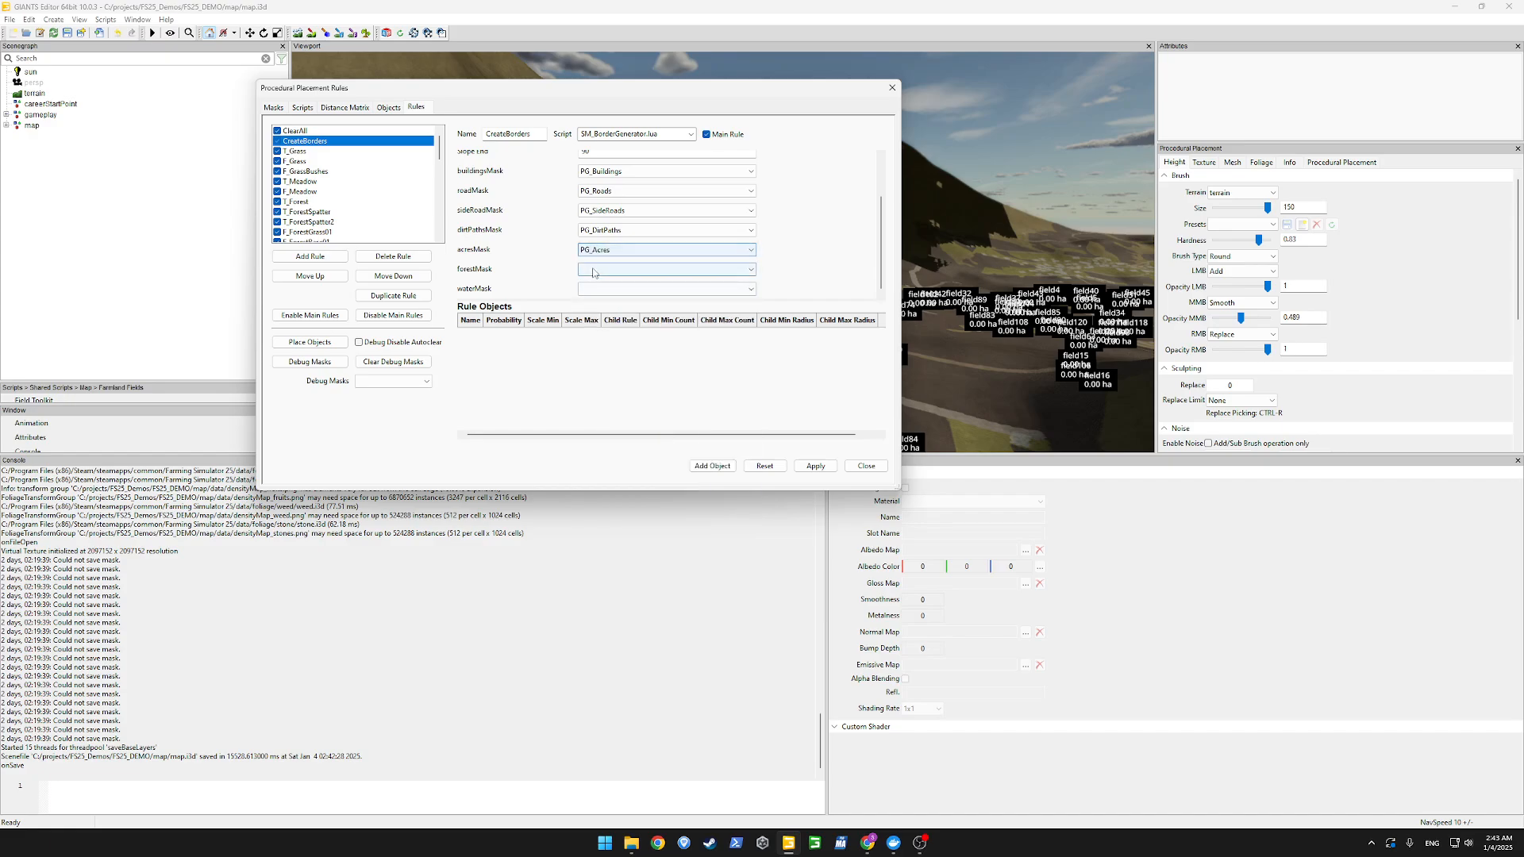
click(603, 270)
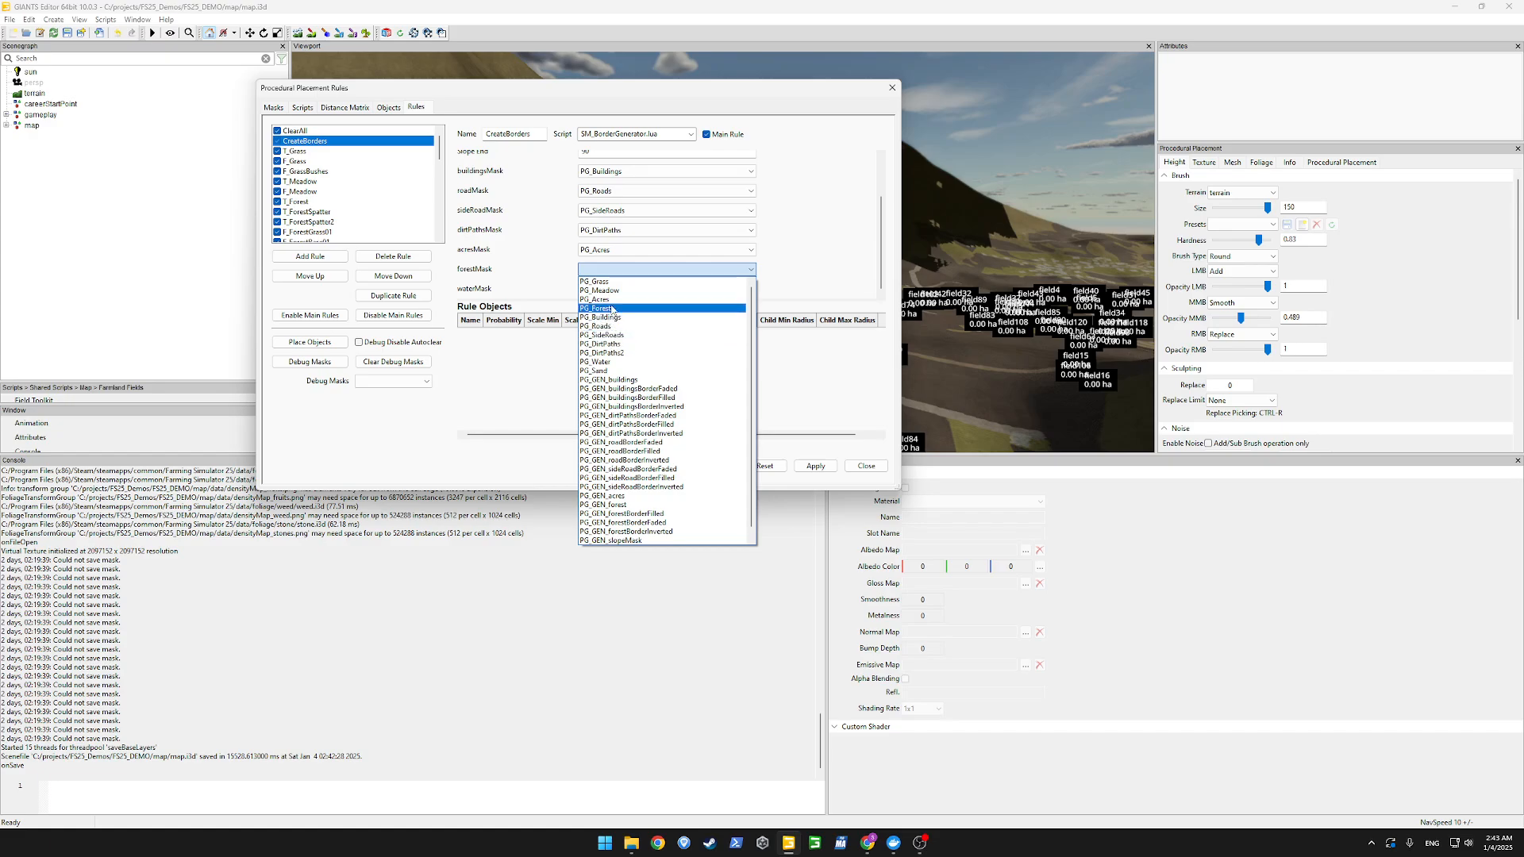
click(601, 308)
click(595, 290)
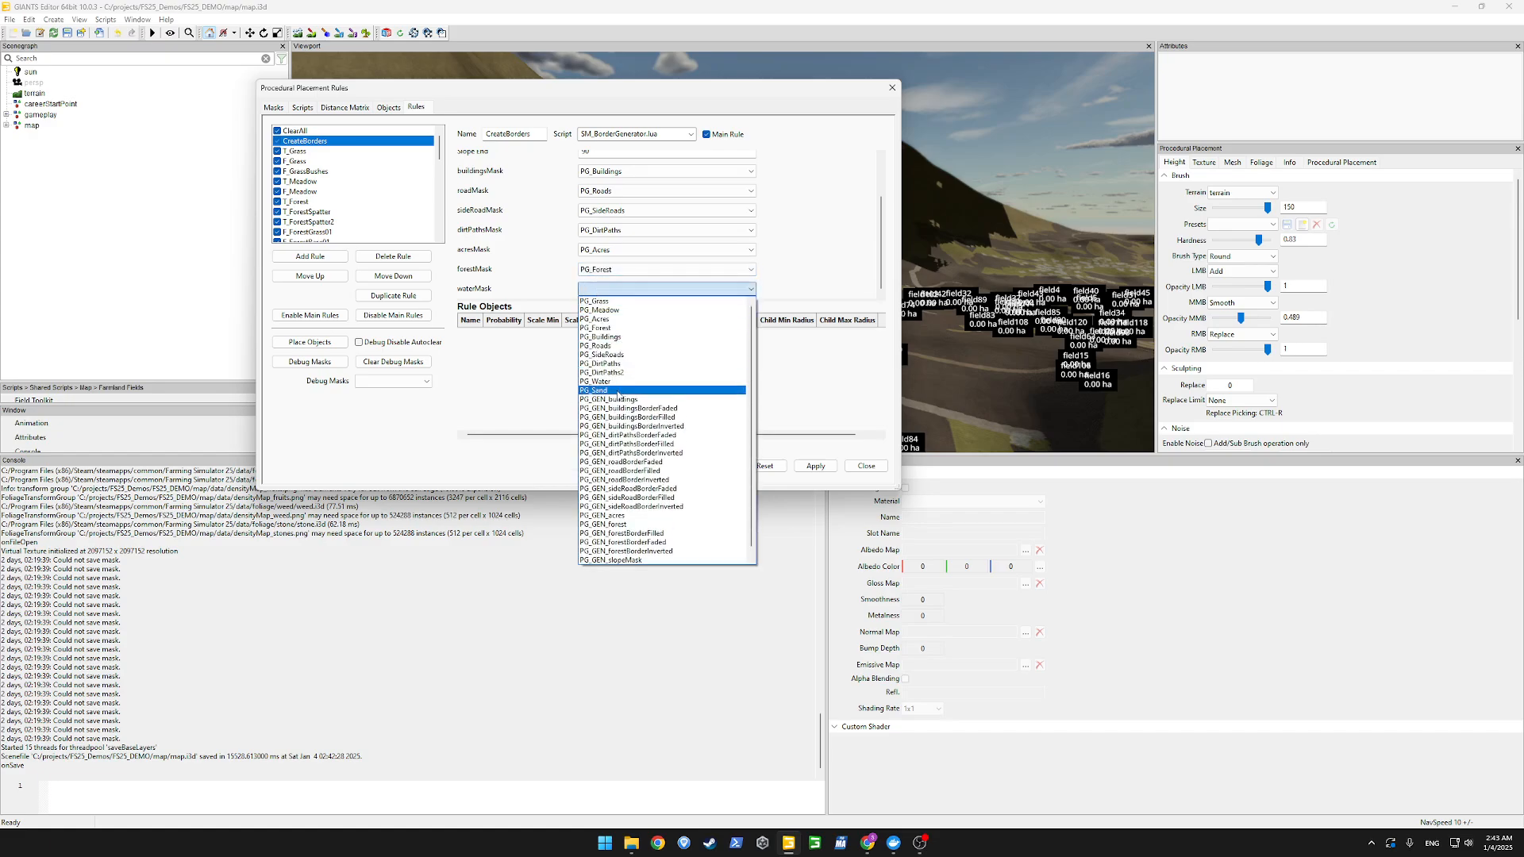
click(607, 381)
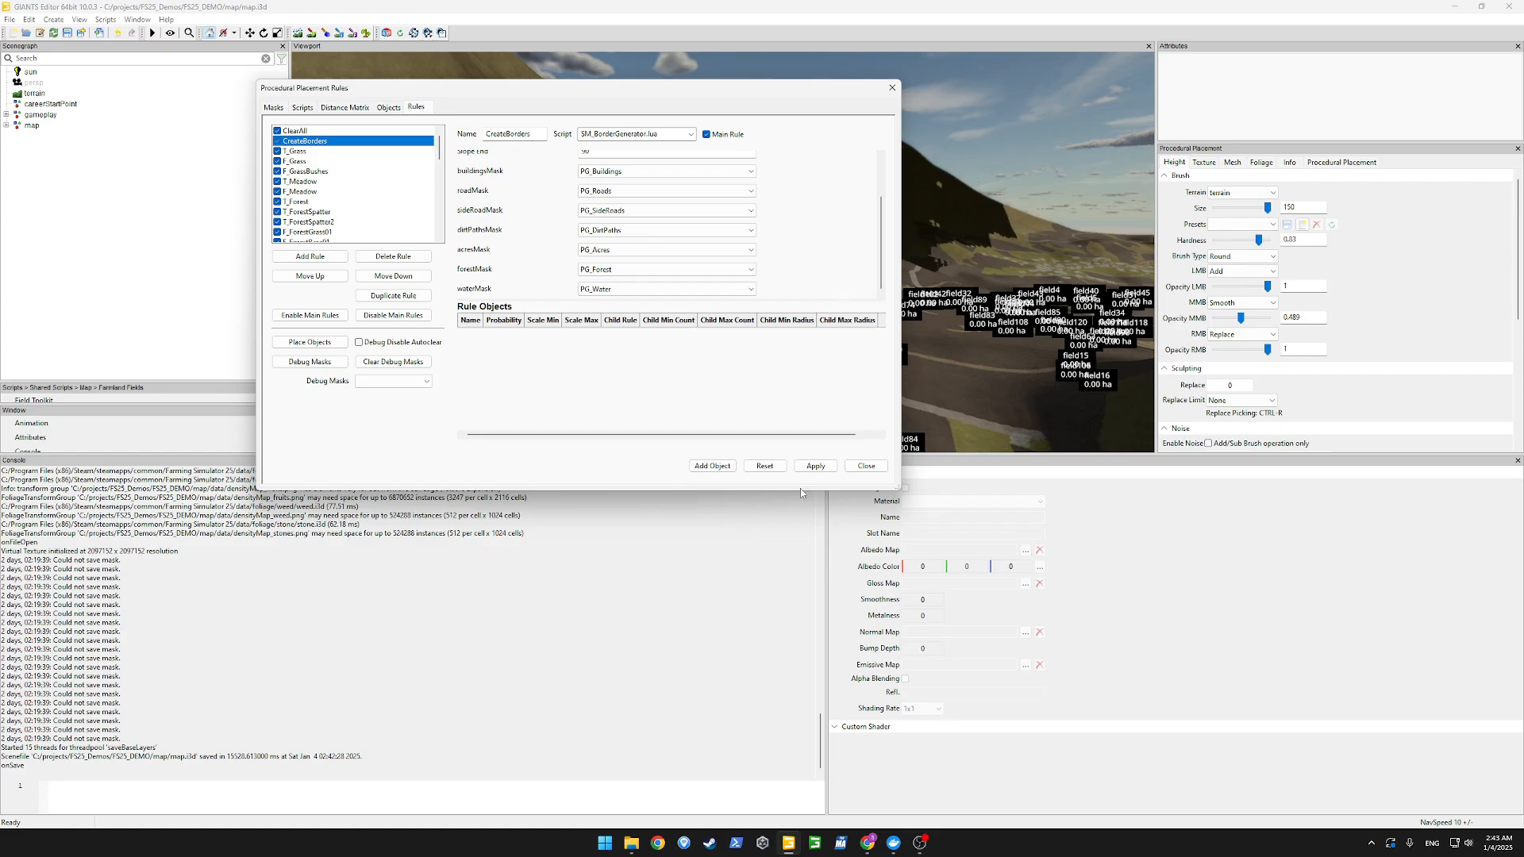
Apply the CreateBorders rule's mask settings and select the ClearAll rule in the rules list.
click(821, 466)
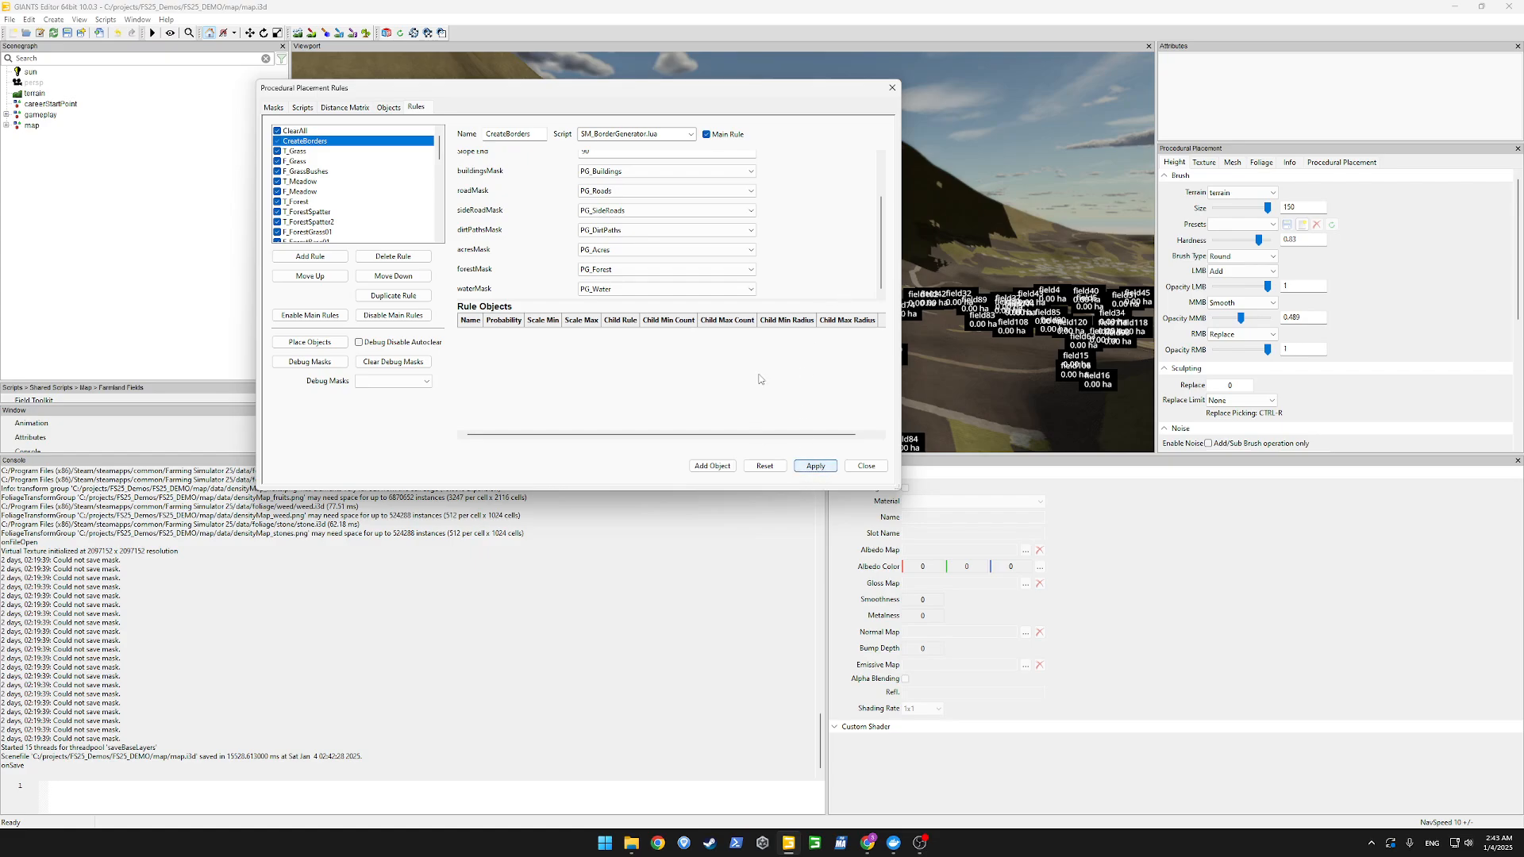
click(295, 132)
drag(441, 147, 487, 116)
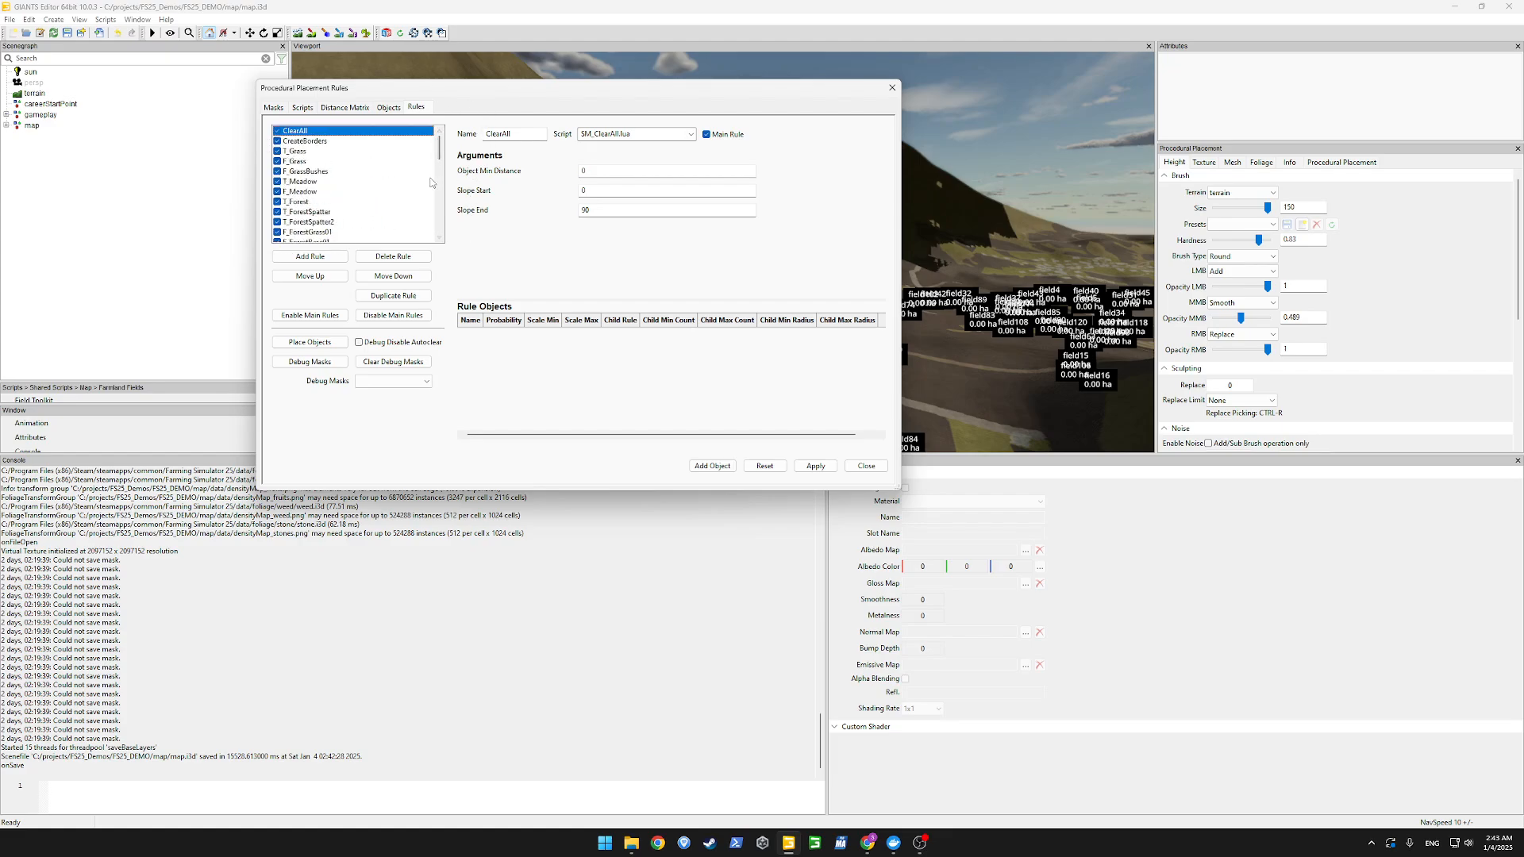
Hide all field notes in the viewport with the Field Toolkit script, keeping the rules dialog clear of the terrain.
drag(635, 99, 174, 251)
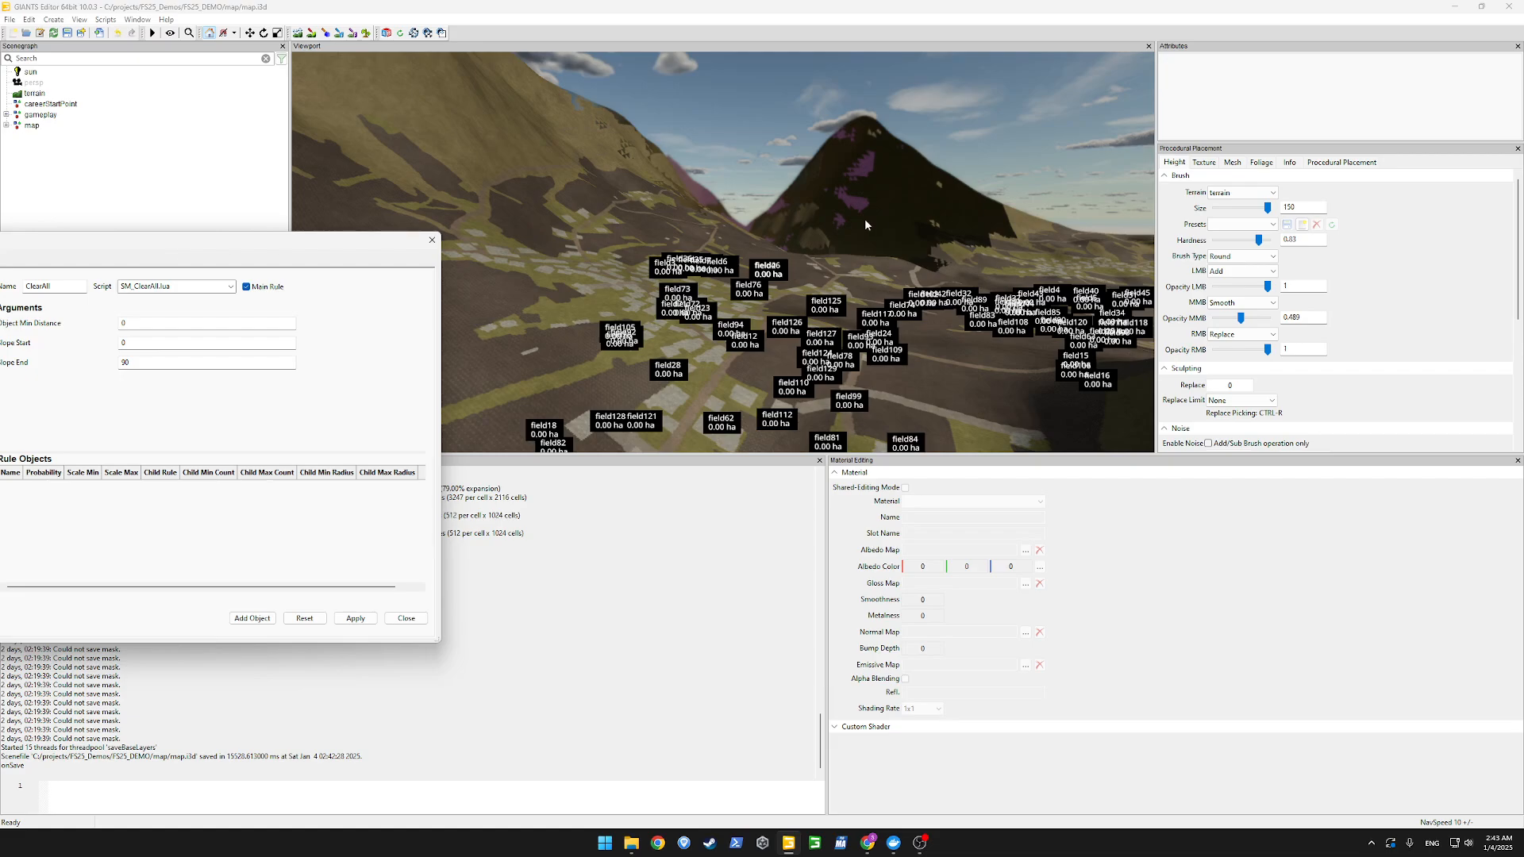
alt+drag(825, 261, 848, 262)
click(106, 19)
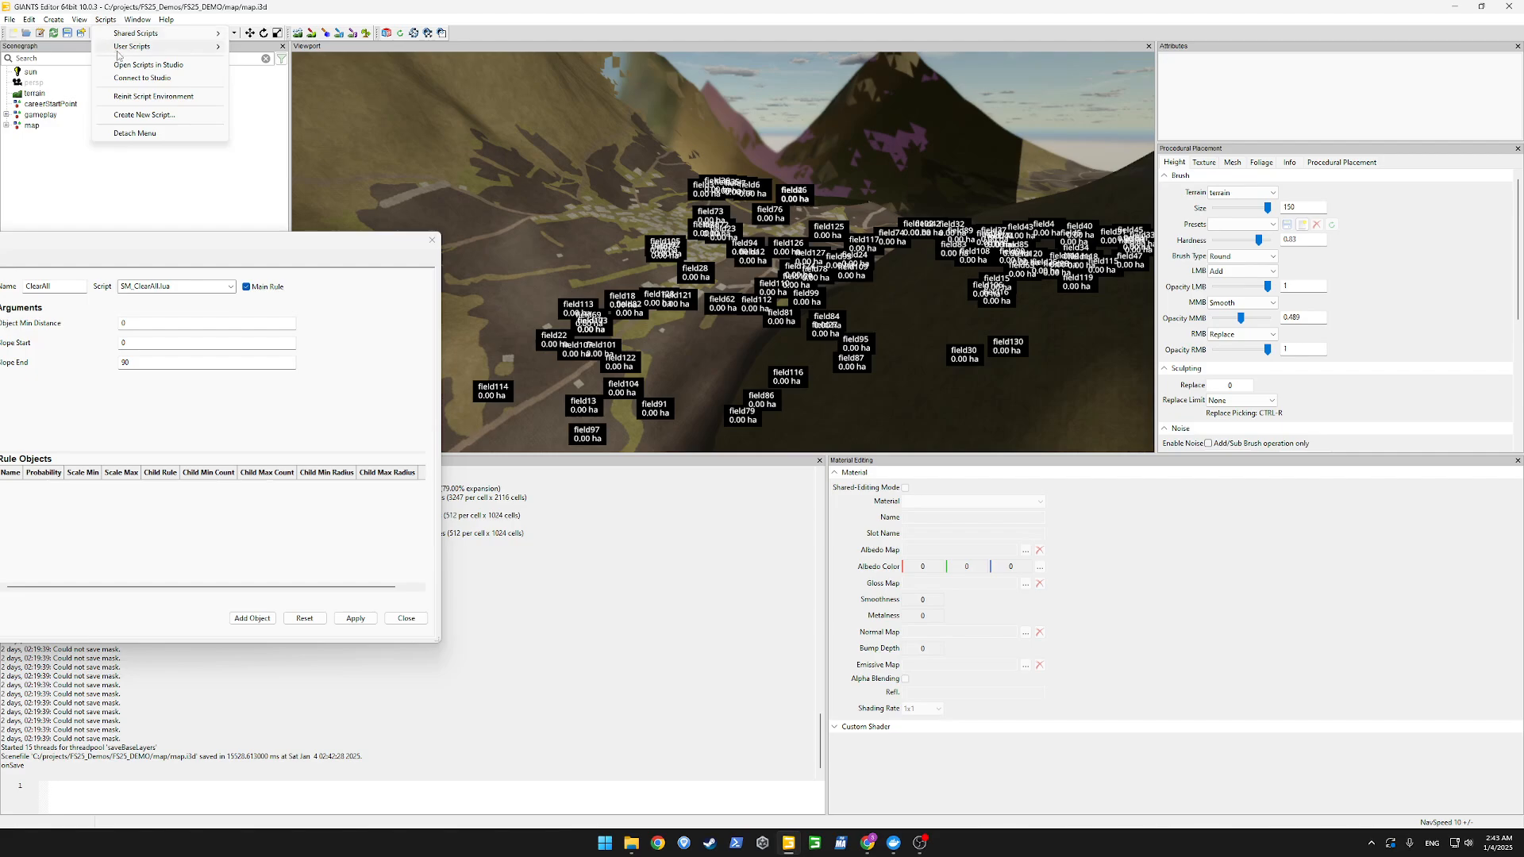
mouse_move(131, 46)
mouse_move(272, 46)
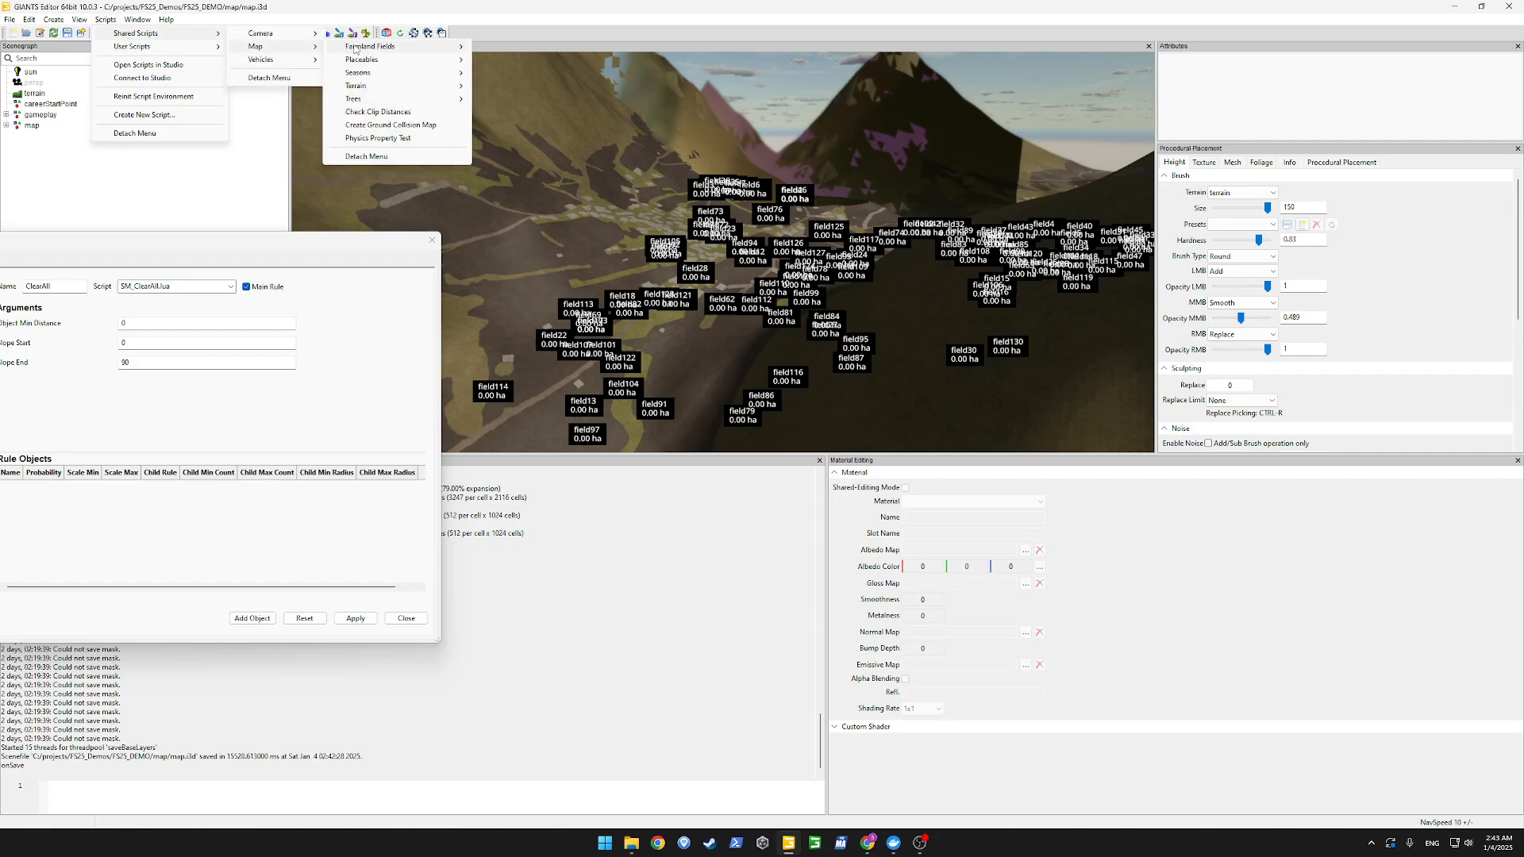
mouse_move(332, 46)
click(482, 47)
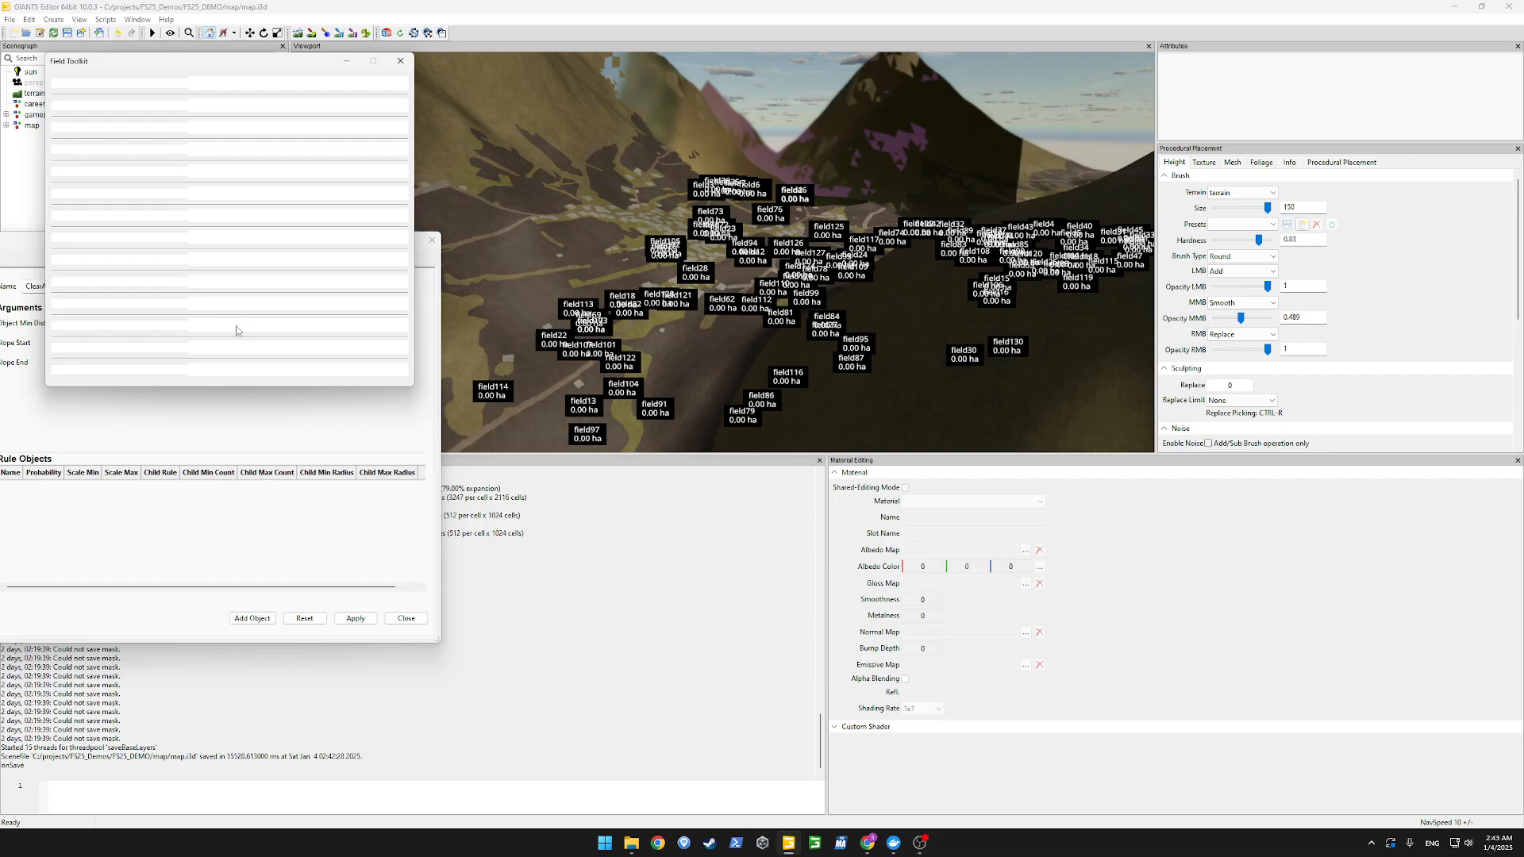
click(334, 347)
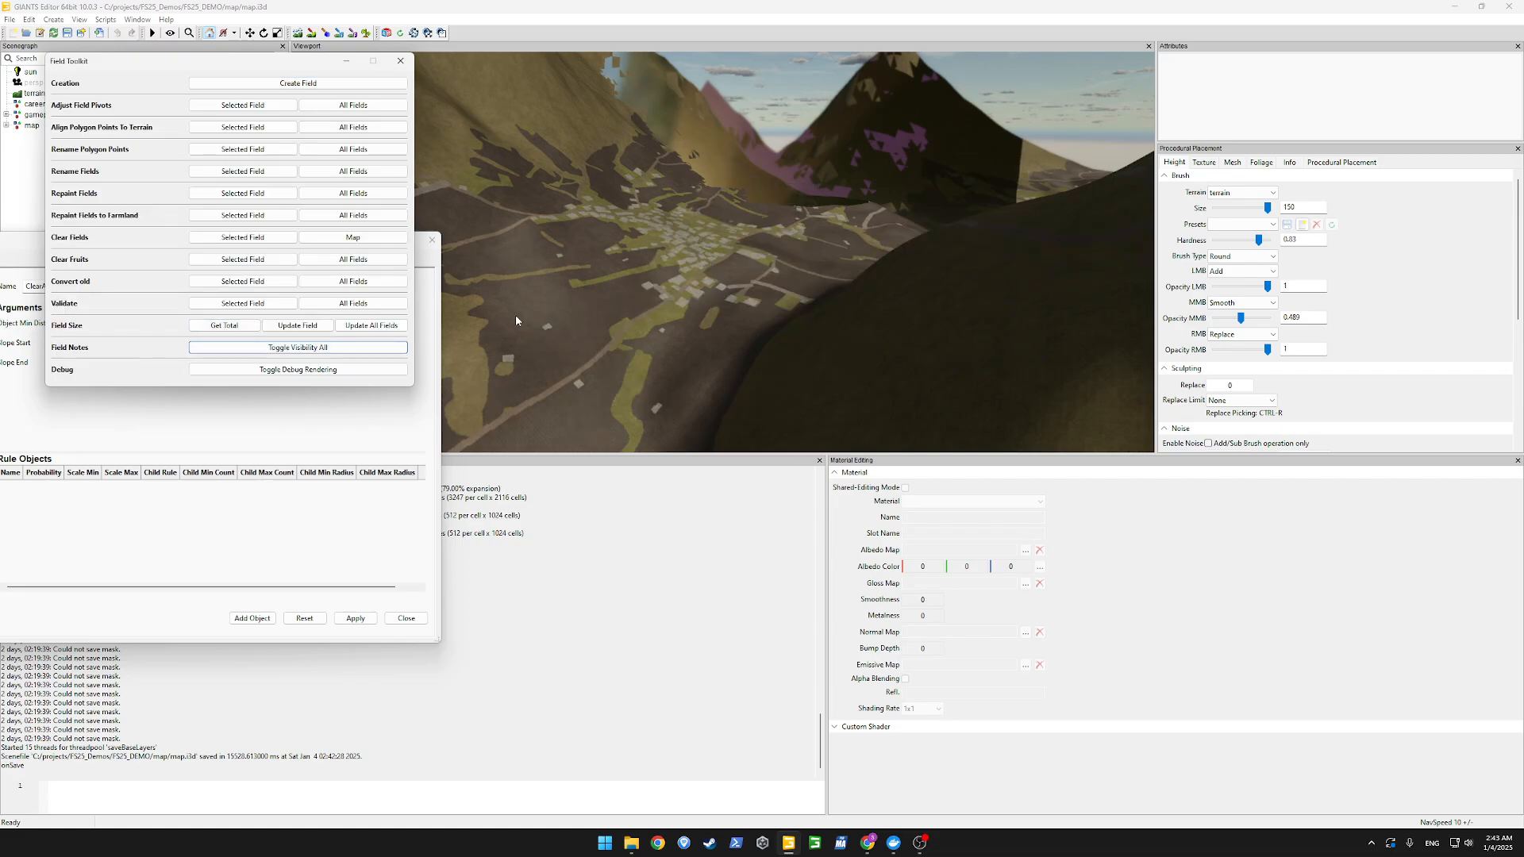
click(410, 59)
Run the object placement for the enabled procedural placement rules.
mouse_move(678, 190)
alt+mouse_down()
mouse_move(738, 174)
mouse_move(730, 213)
mouse_move(682, 212)
alt+mouse_up()
drag(326, 246, 514, 177)
click(46, 431)
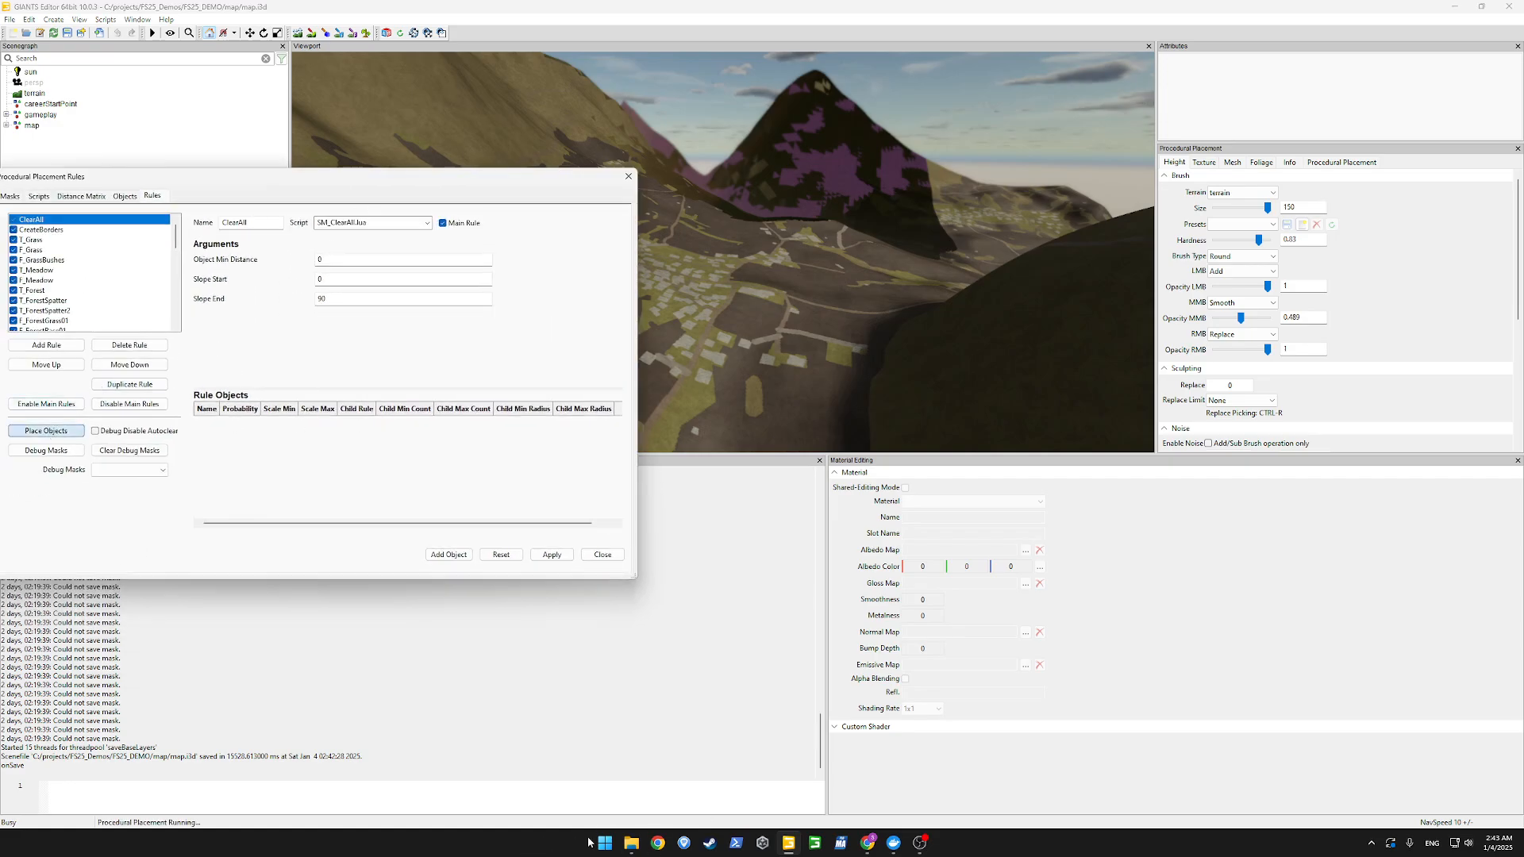
Switch to File Explorer and open the masks folder inside the map's data folder in a maximized window.
mouse_move(631, 843)
click(749, 779)
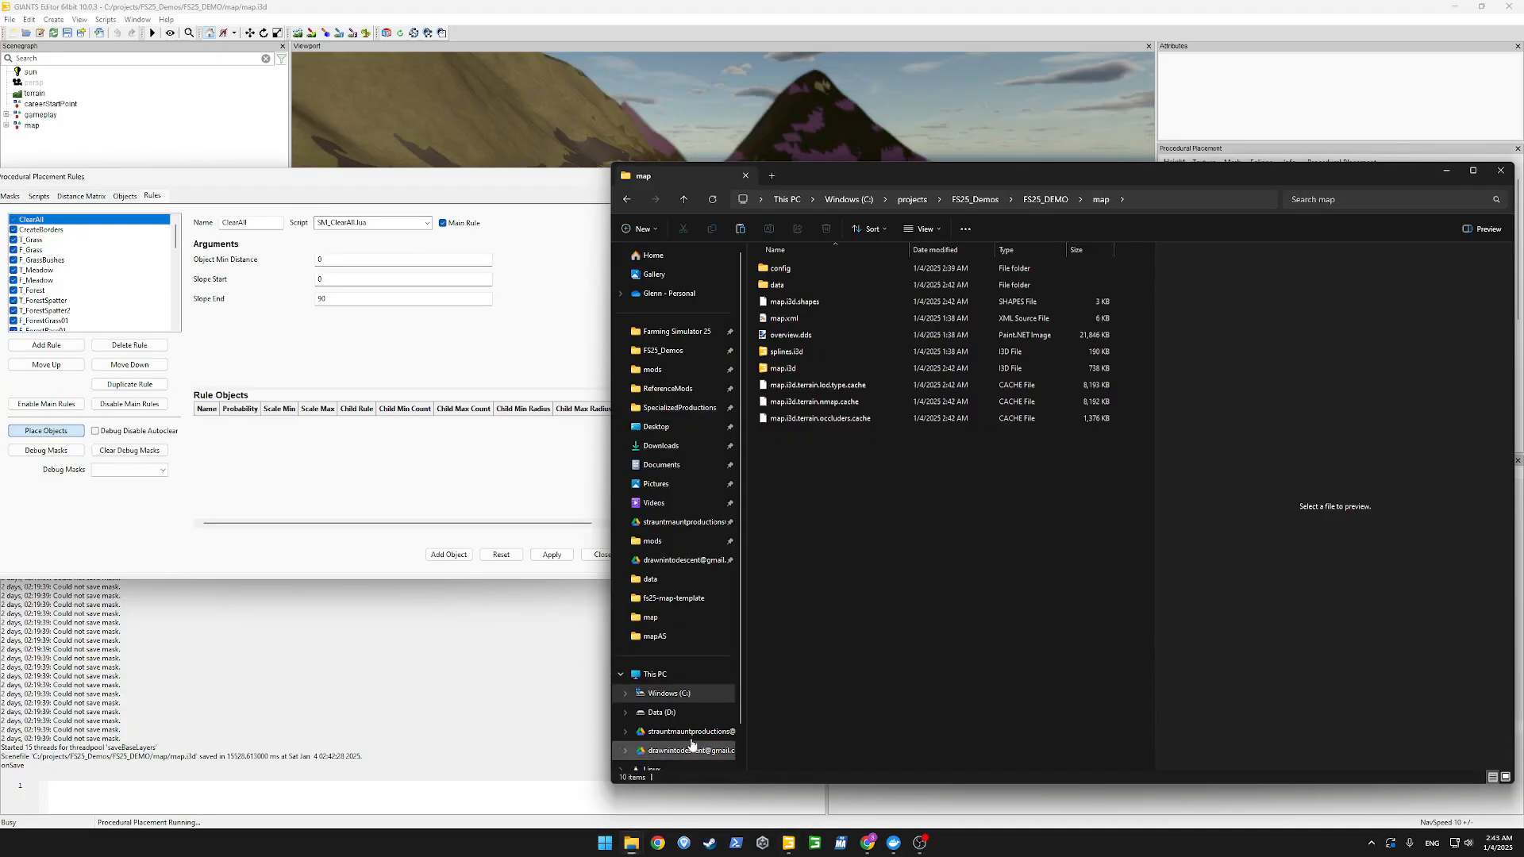
double_click(781, 288)
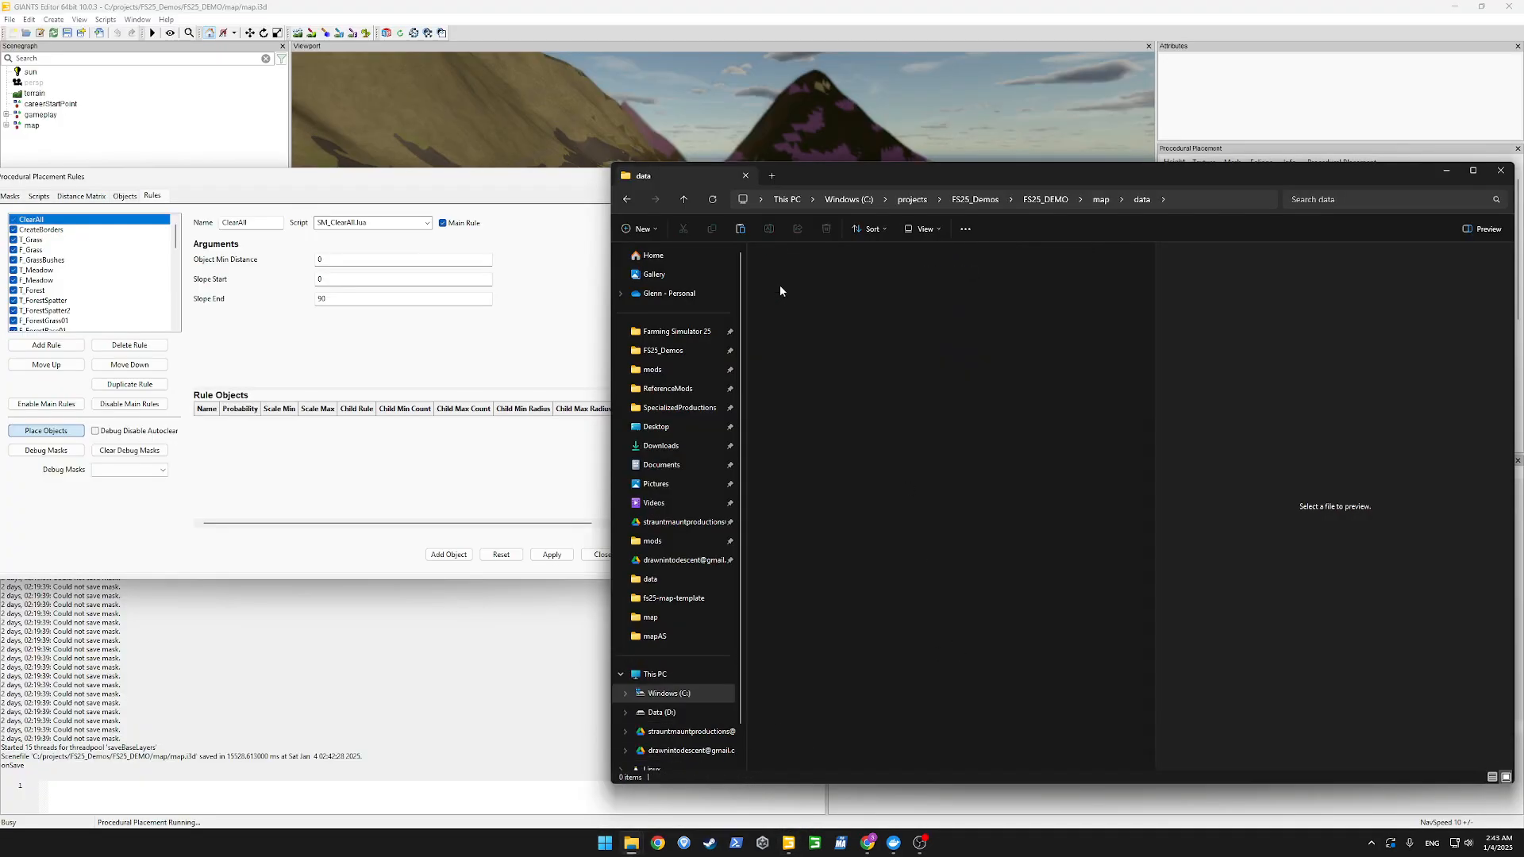
click(792, 297)
double_click(792, 297)
double_click(862, 174)
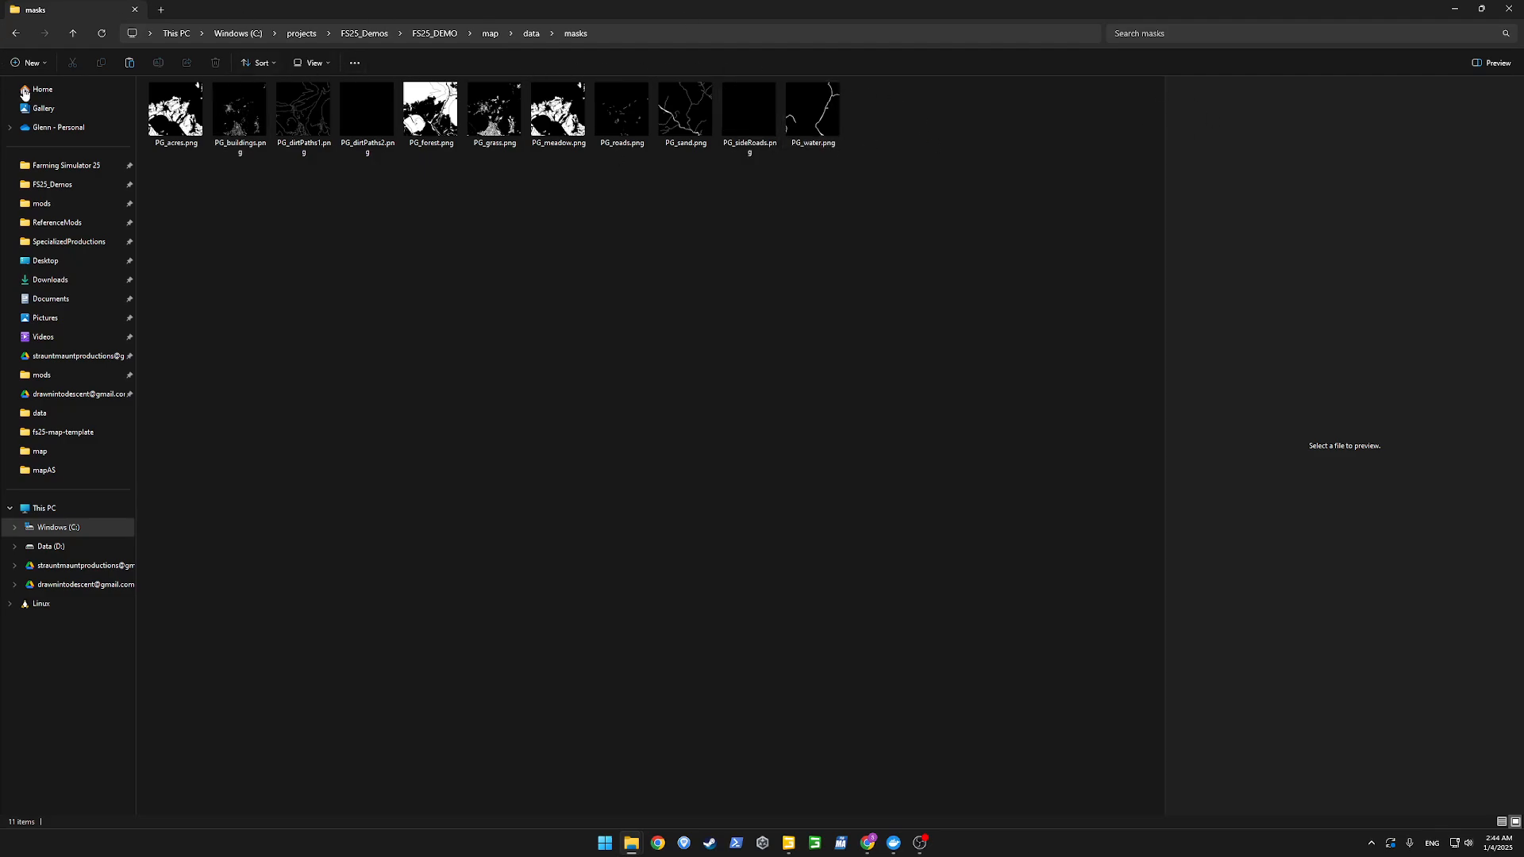
Check the placement run in GIANTS Editor, then preview PG_sideRoads.png among the mask files in File Explorer.
click(790, 846)
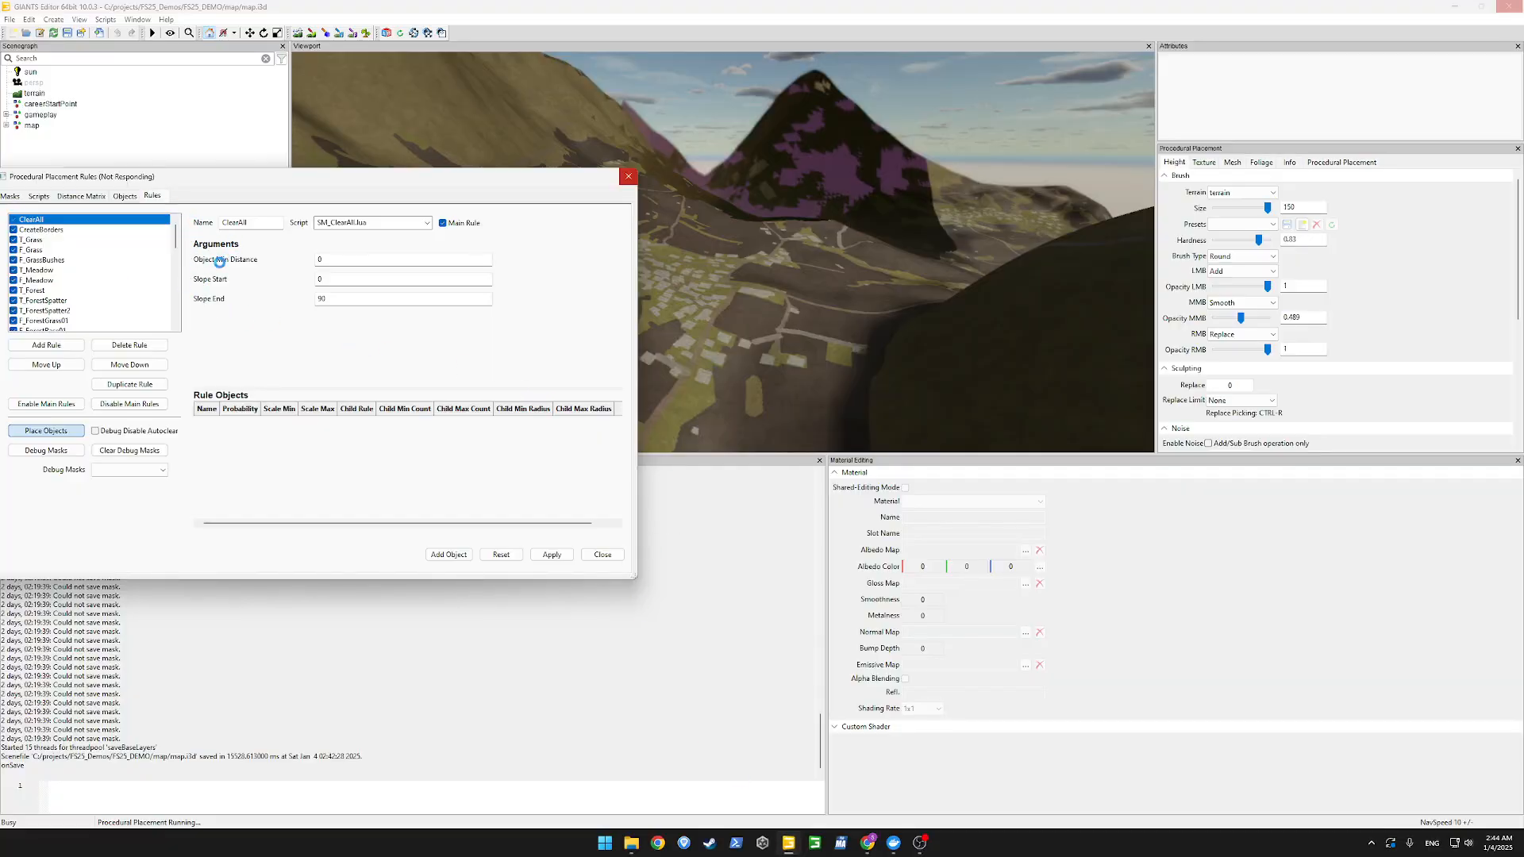
key(alt+Tab)
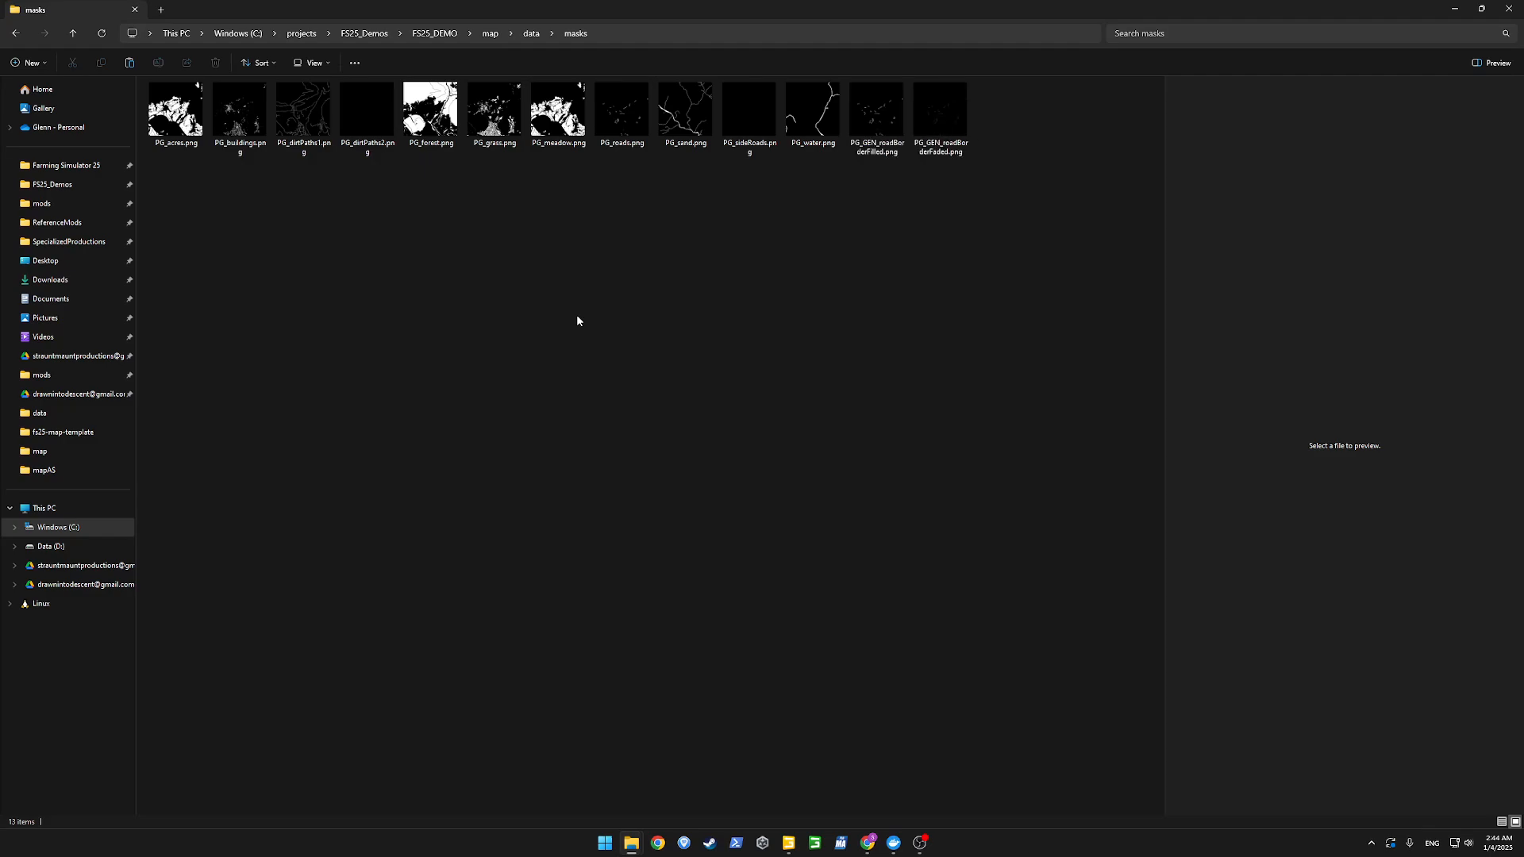
click(928, 122)
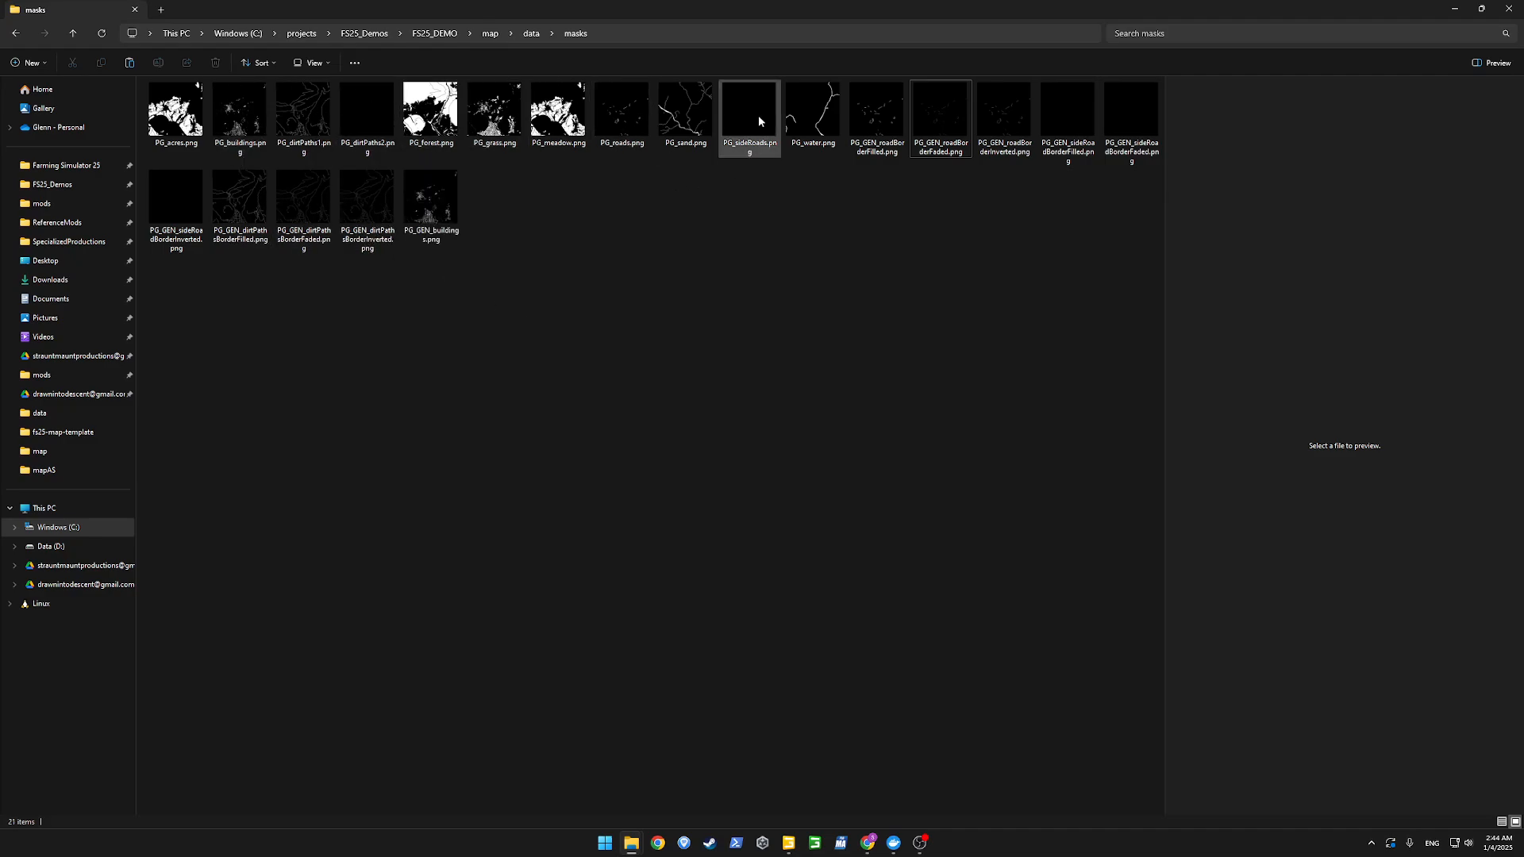
click(759, 118)
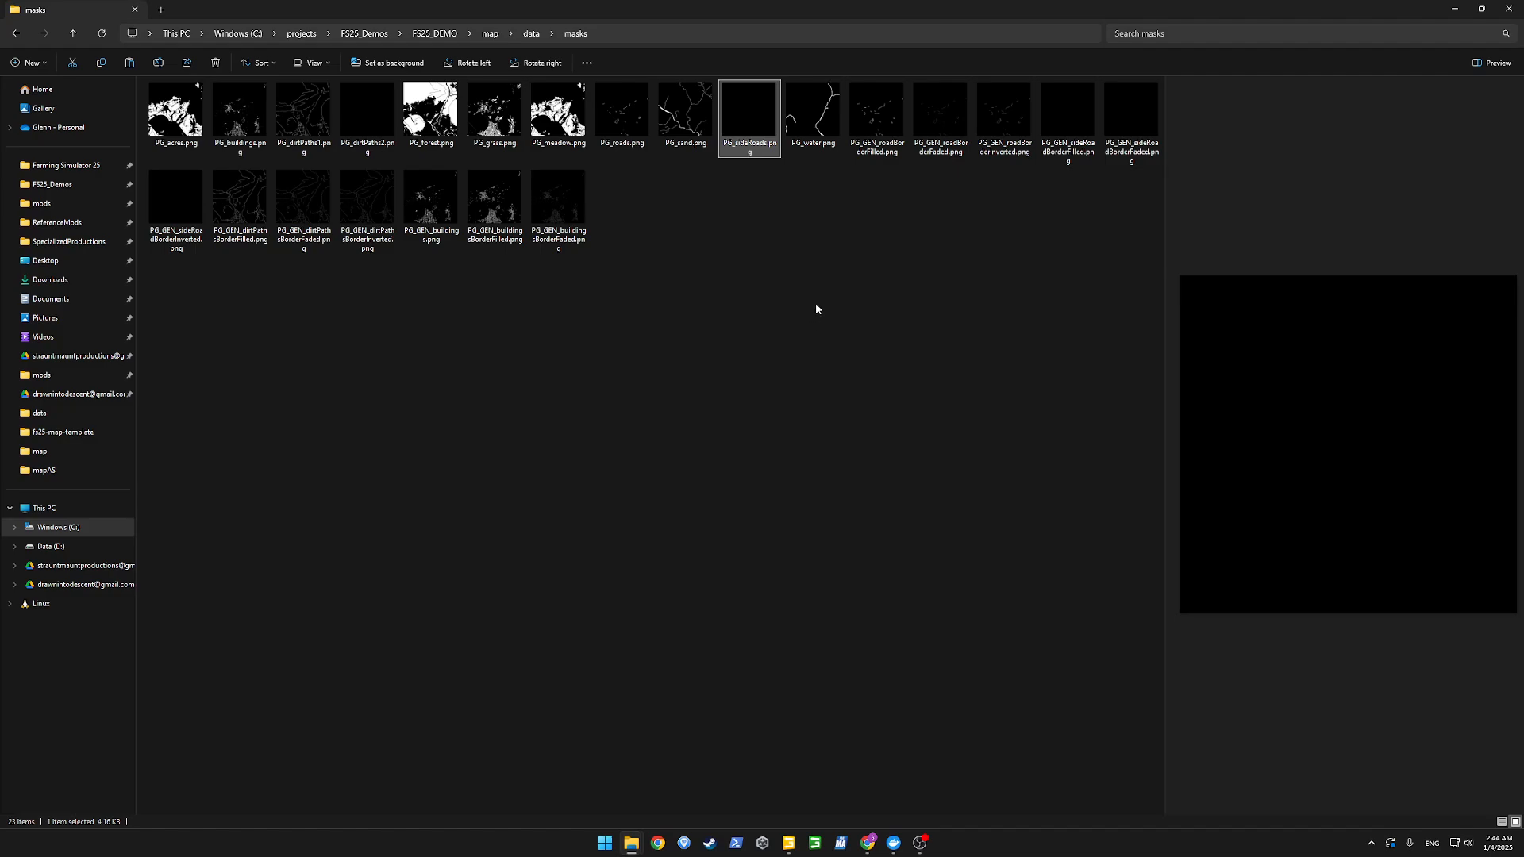
click(817, 279)
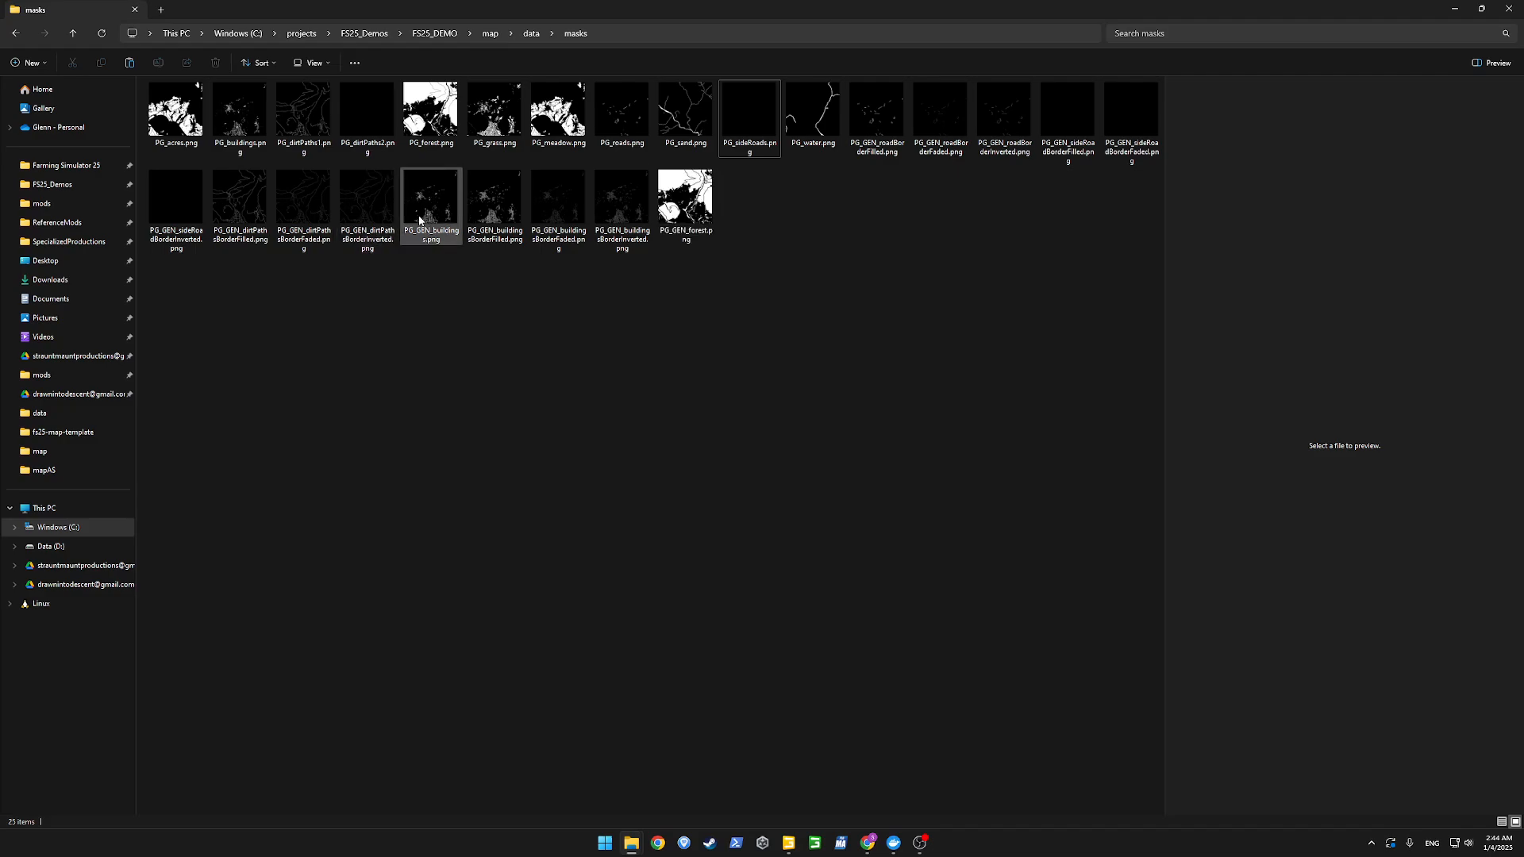
View PG_buildings.png and PG_GEN_buildingsBorderFilled.png one after the other to compare the original mask with its generated border.
double_click(224, 150)
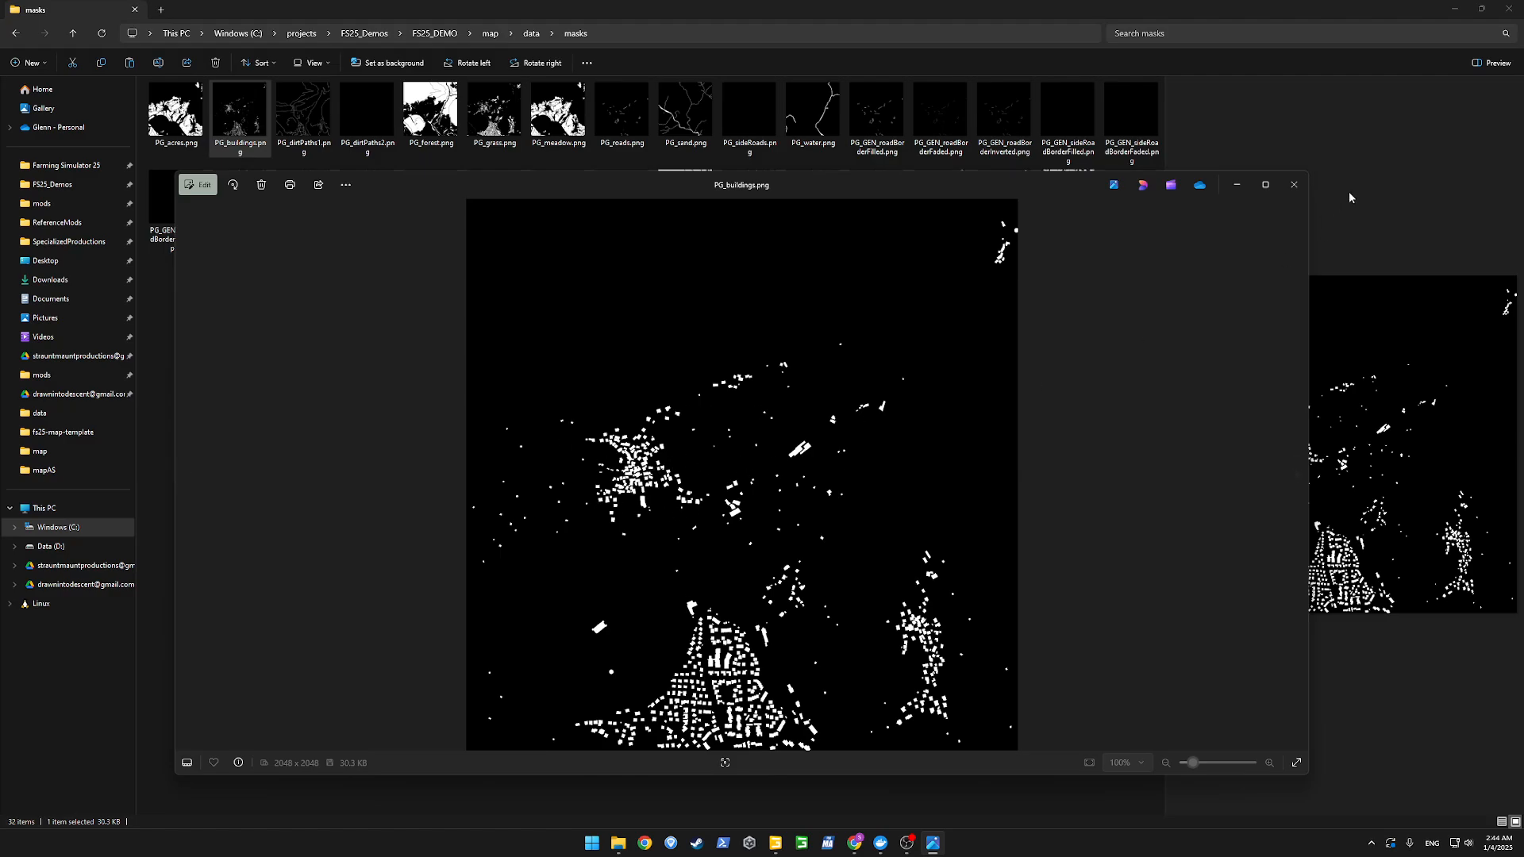
click(1298, 188)
click(689, 406)
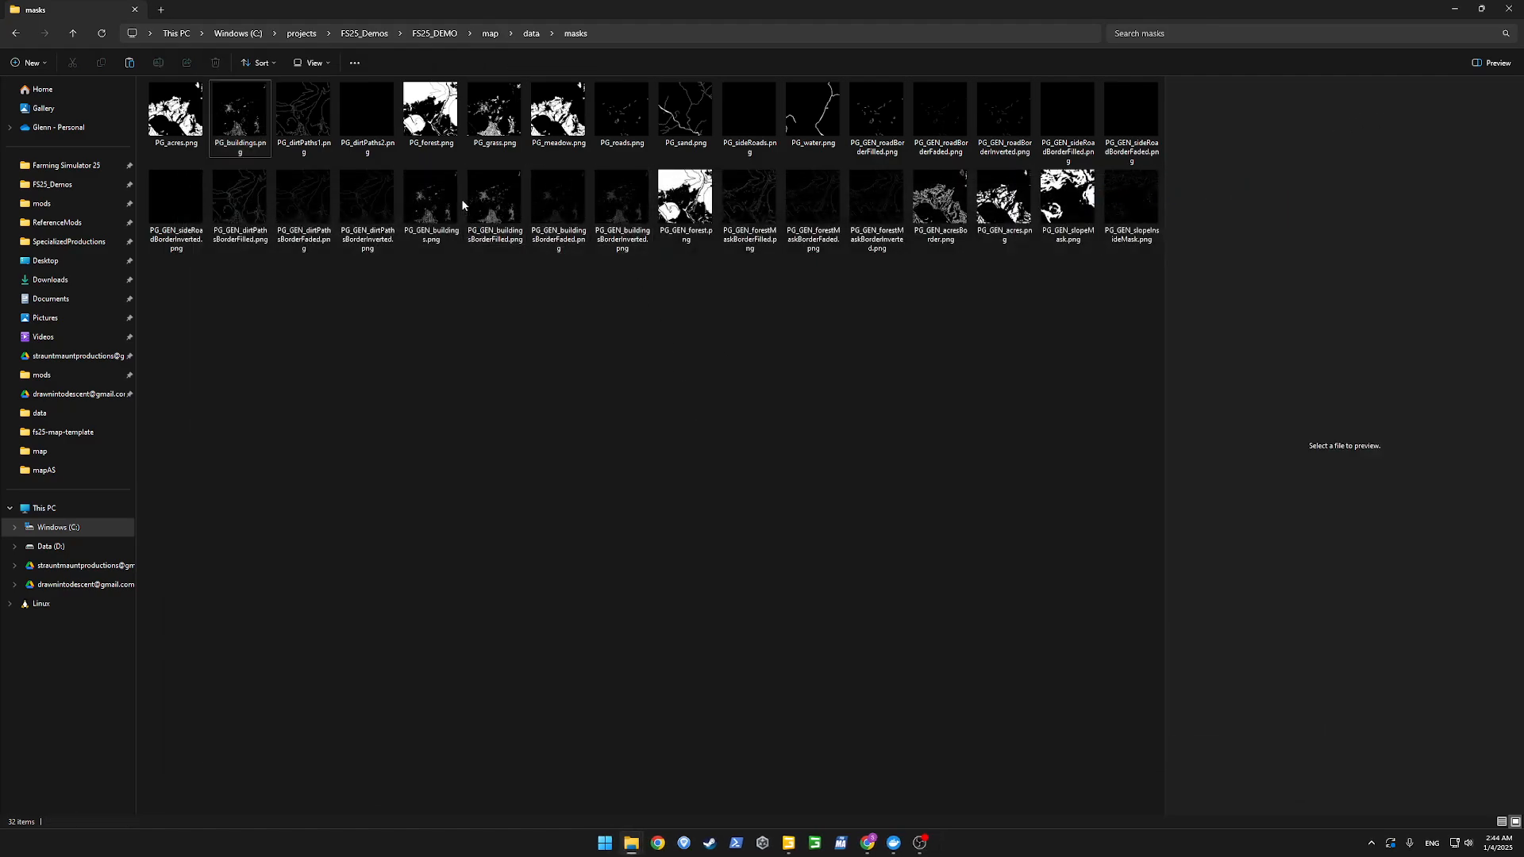
click(489, 214)
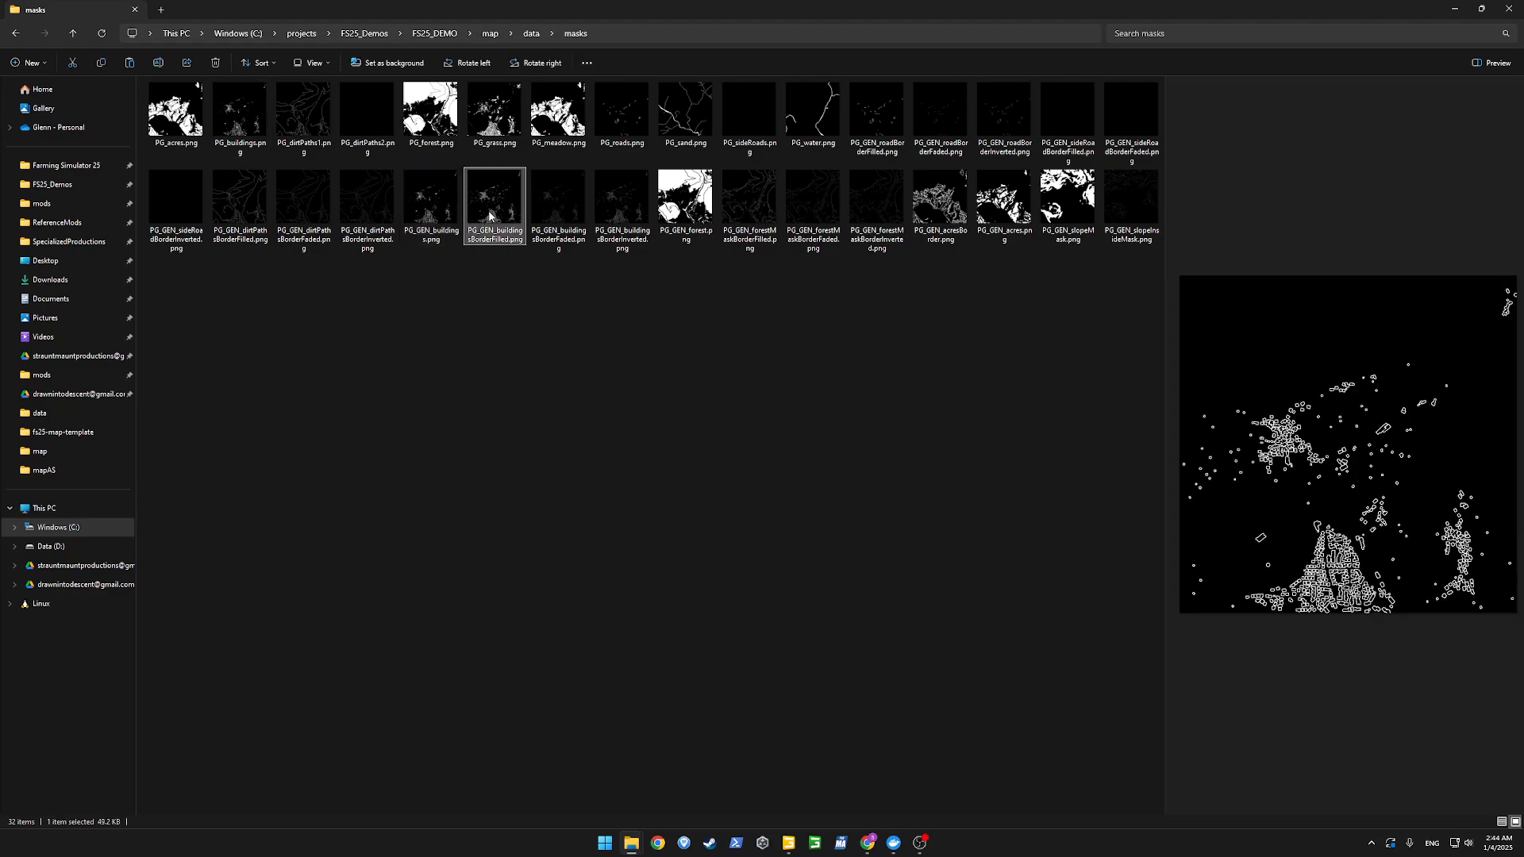
double_click(489, 214)
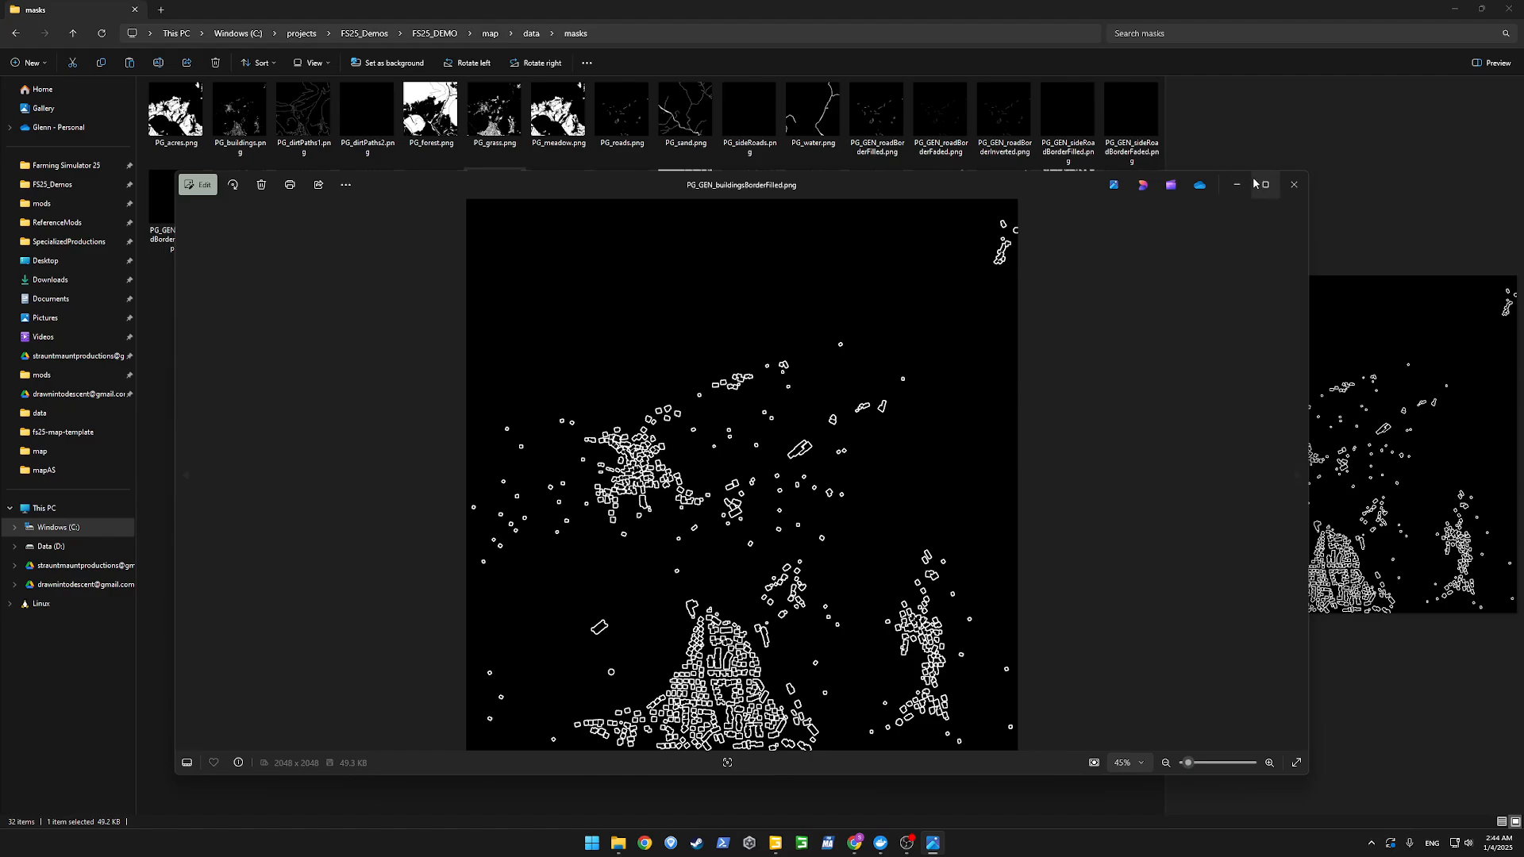
click(1294, 184)
click(475, 463)
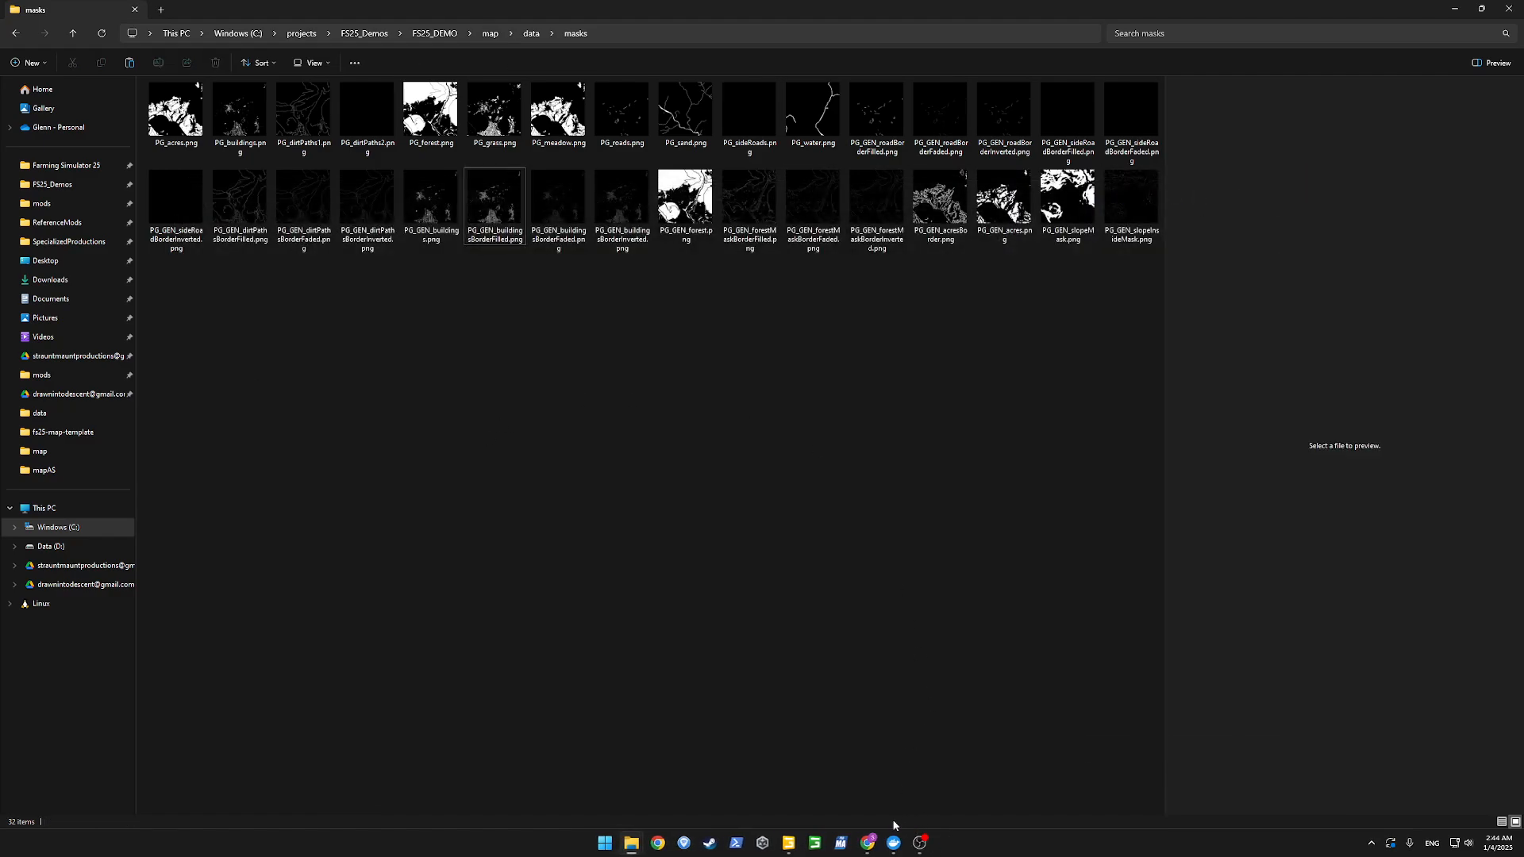
Switch back to GIANTS Editor and examine the procedurally placed textures and vegetation around the valley's roads and building plots.
click(788, 843)
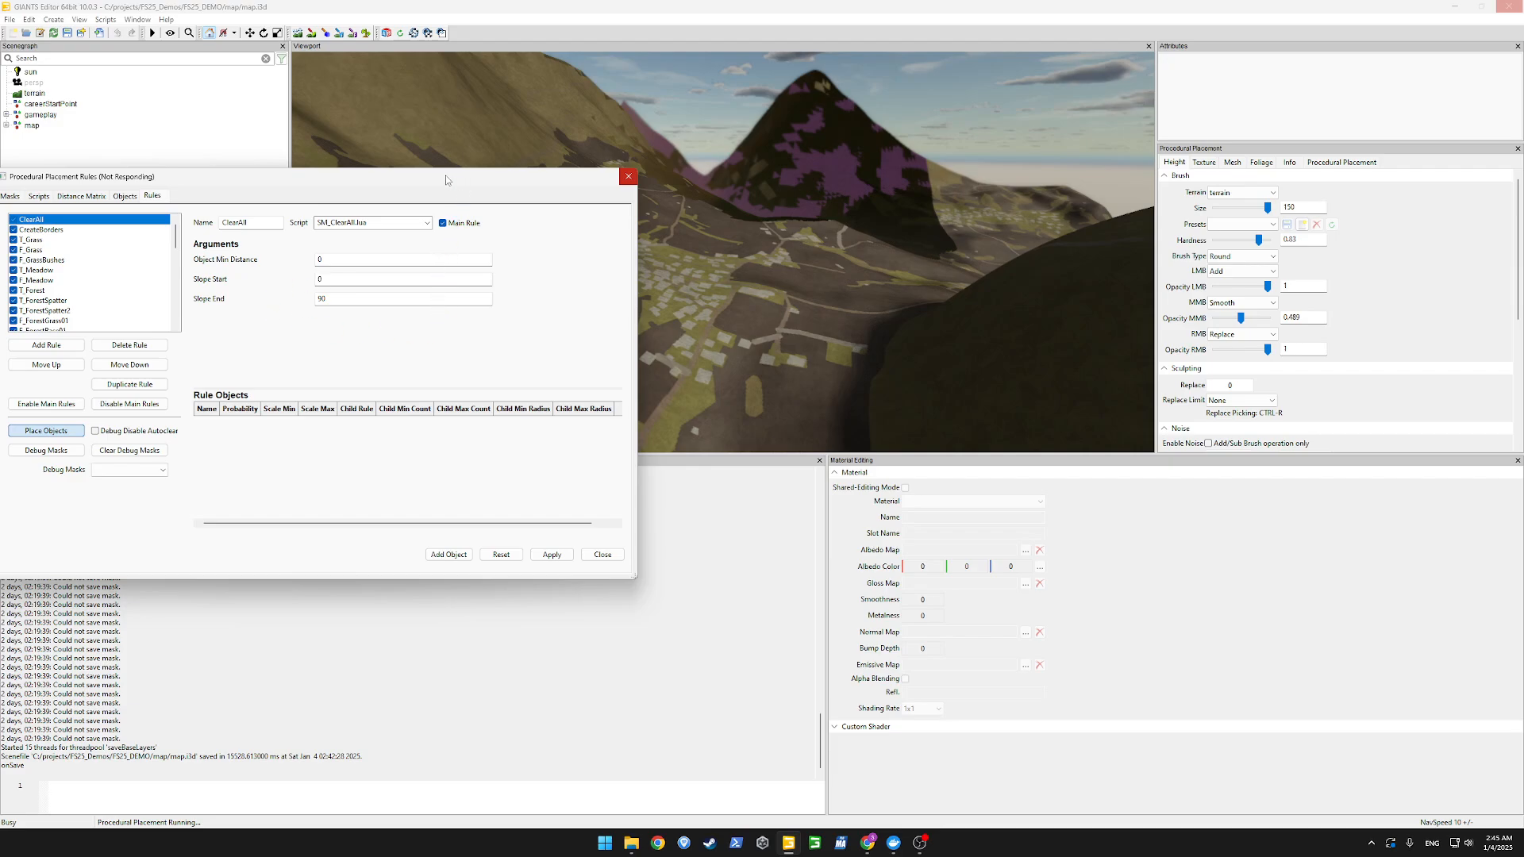
drag(445, 180, 538, 200)
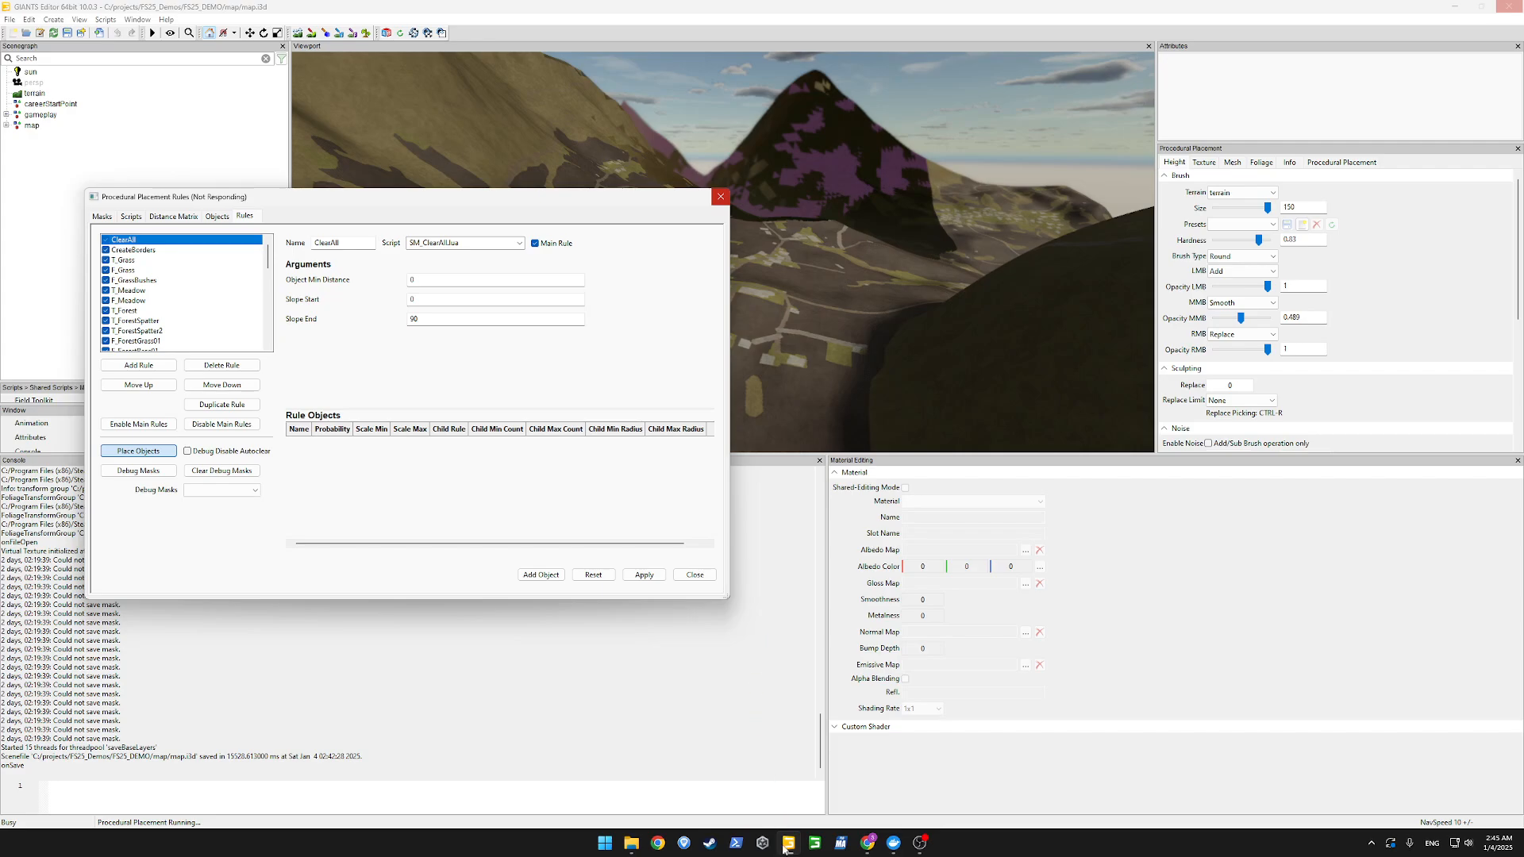
mouse_move(789, 842)
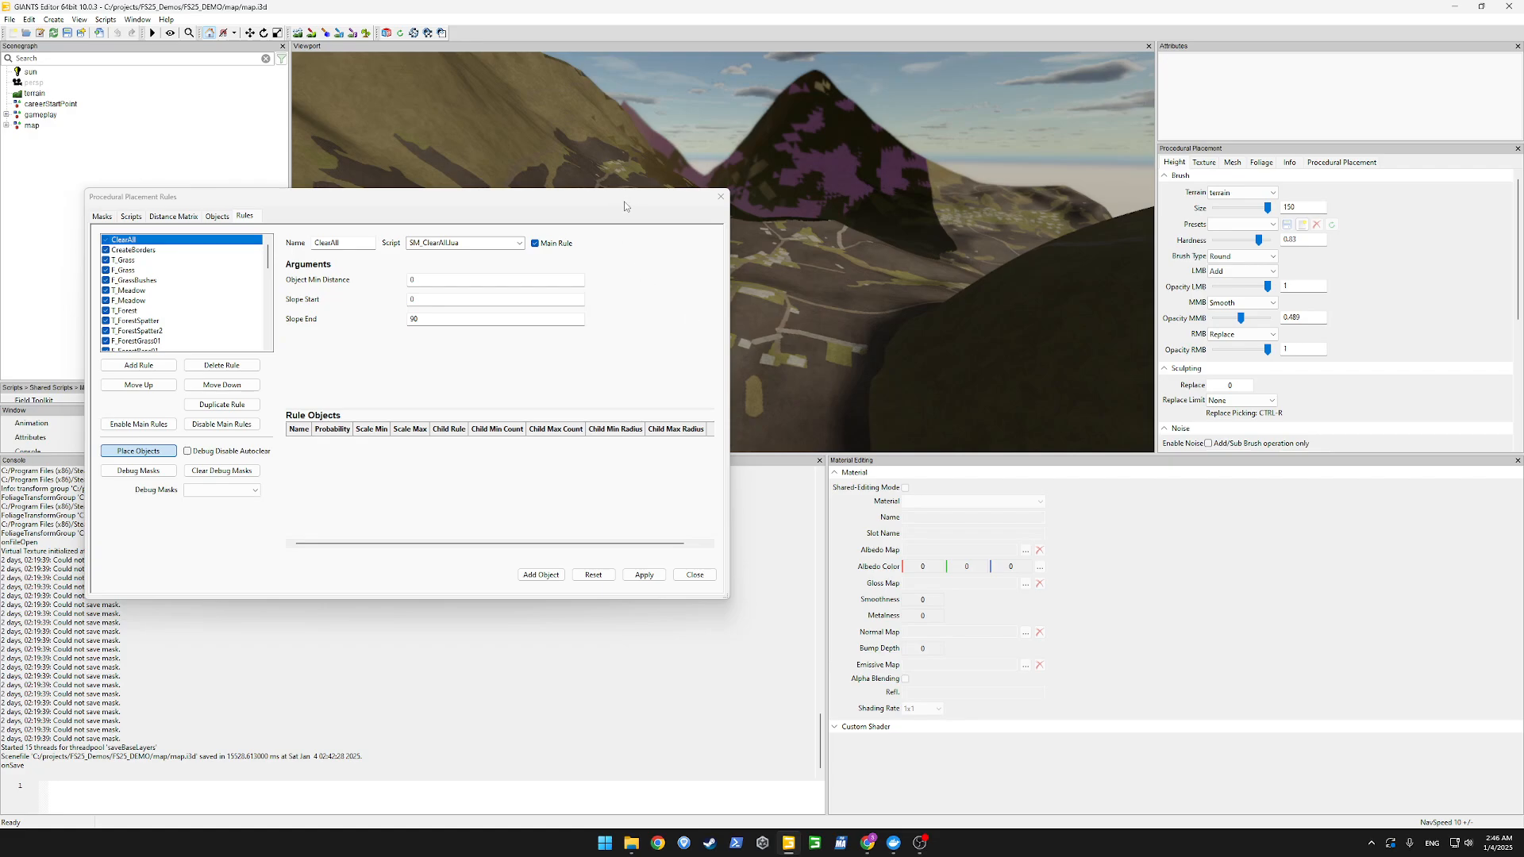
drag(635, 201, 263, 327)
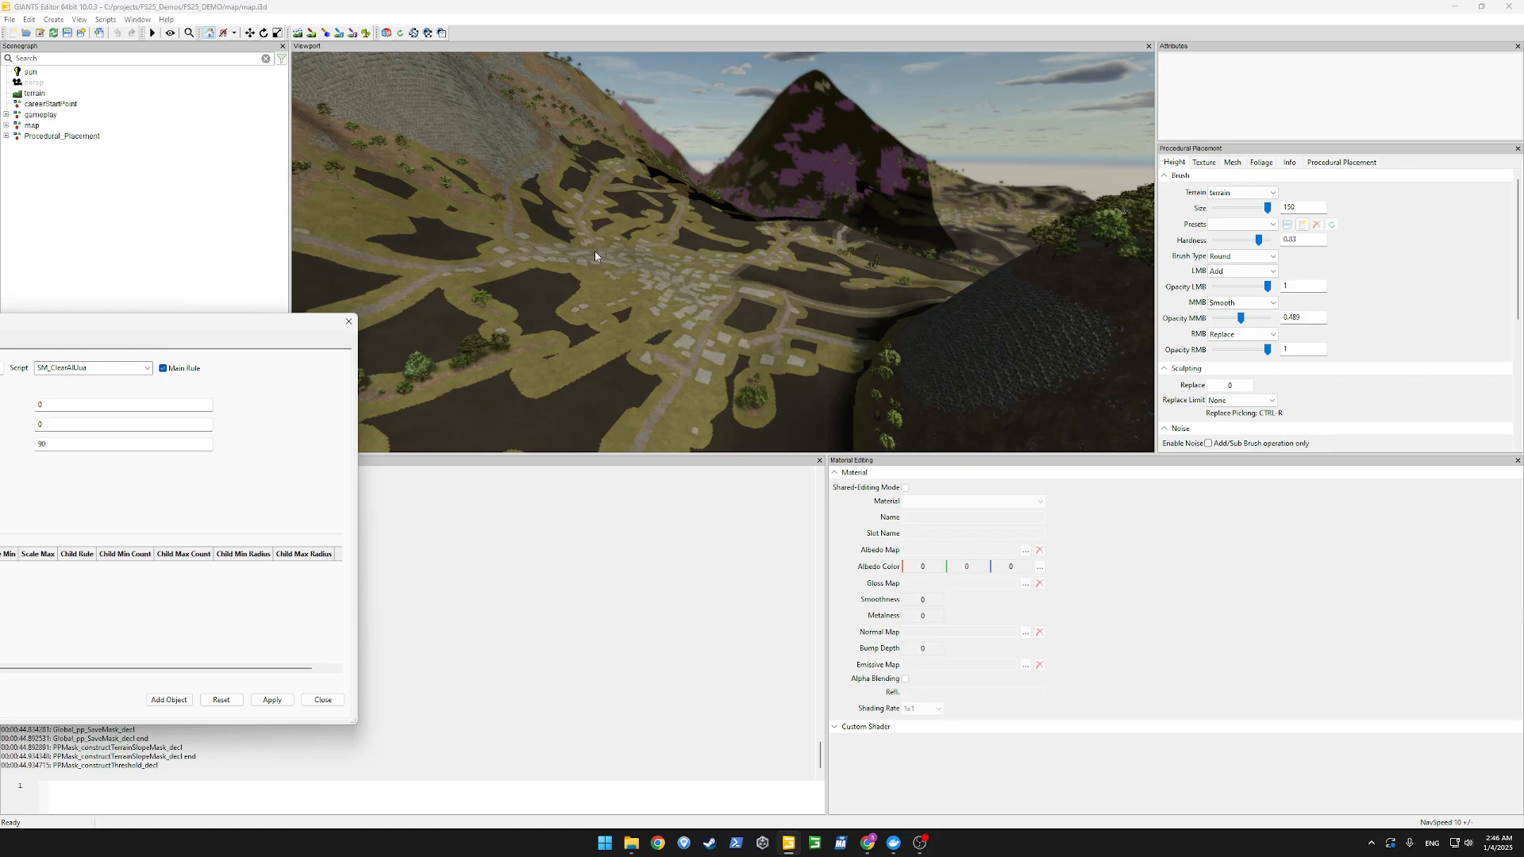
alt+drag(710, 252, 762, 341)
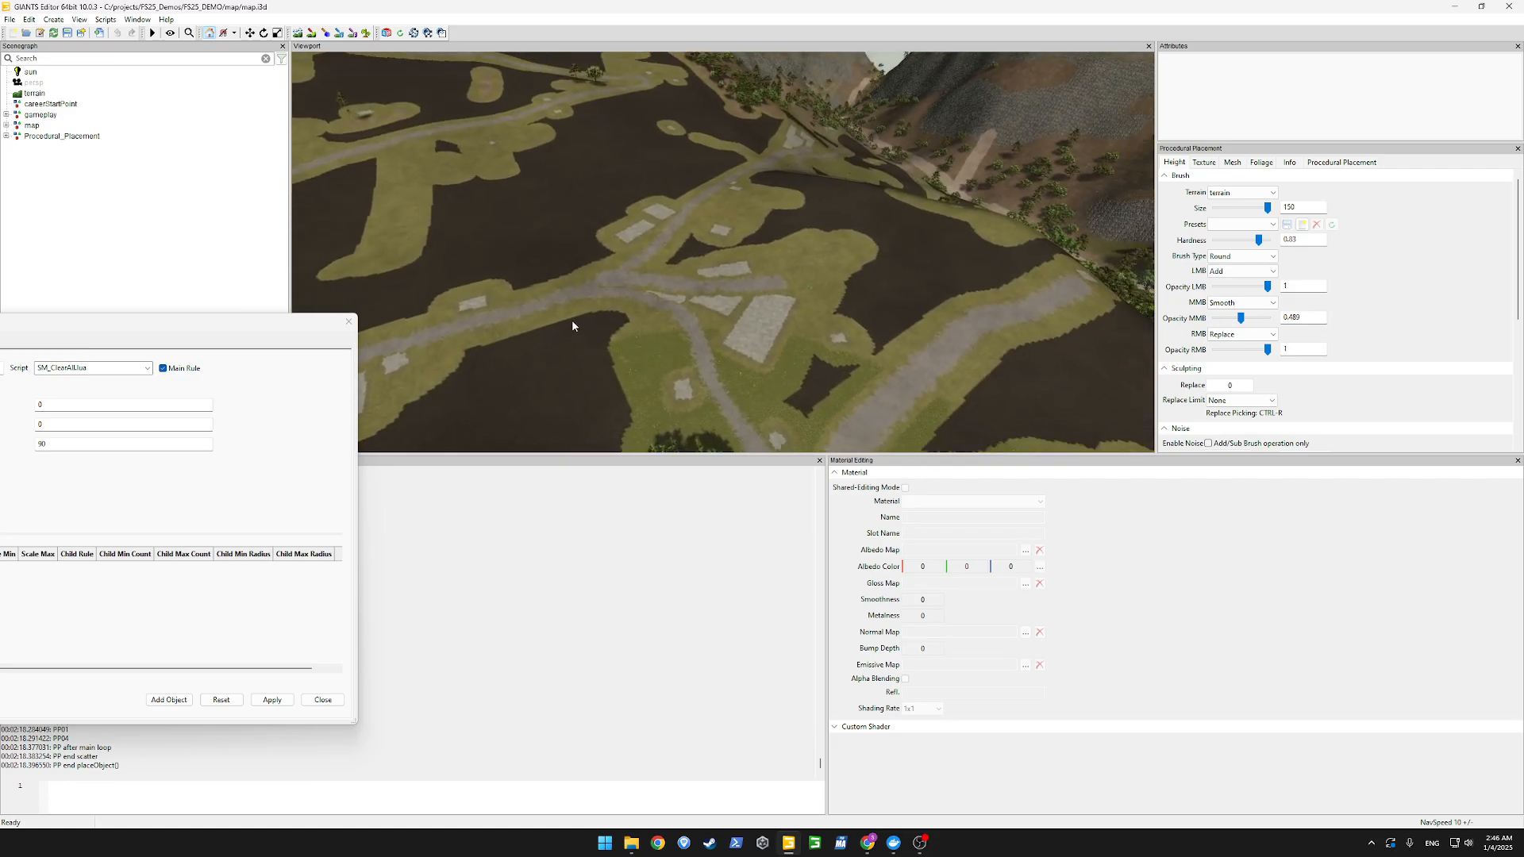
alt+drag(572, 326, 643, 257)
alt+drag(683, 257, 609, 278)
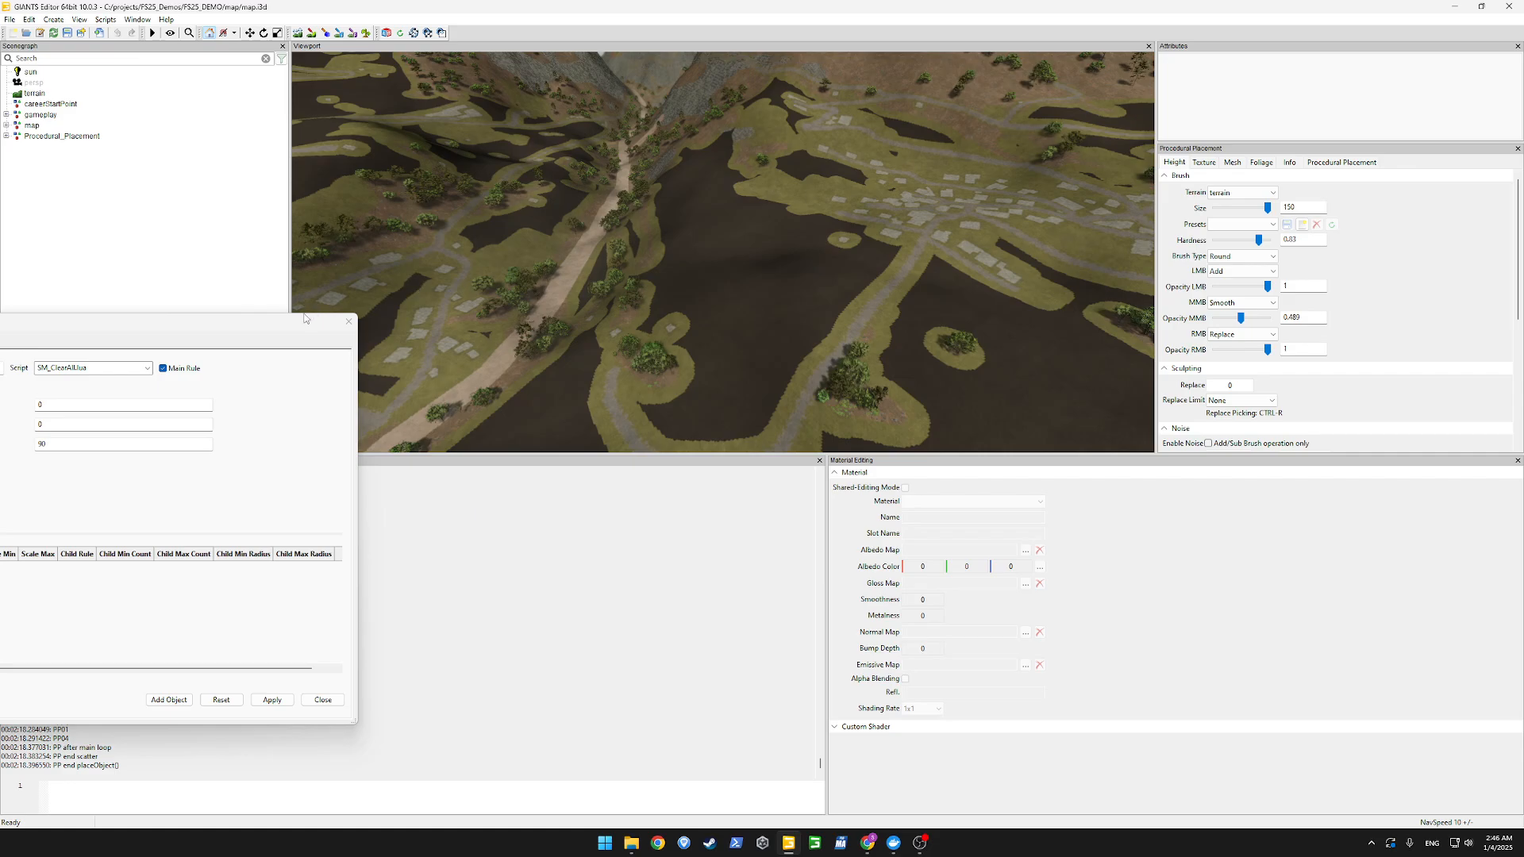
Examine the placed trees and bushes up close on the forested hillside and along the field edges.
drag(302, 322, 701, 231)
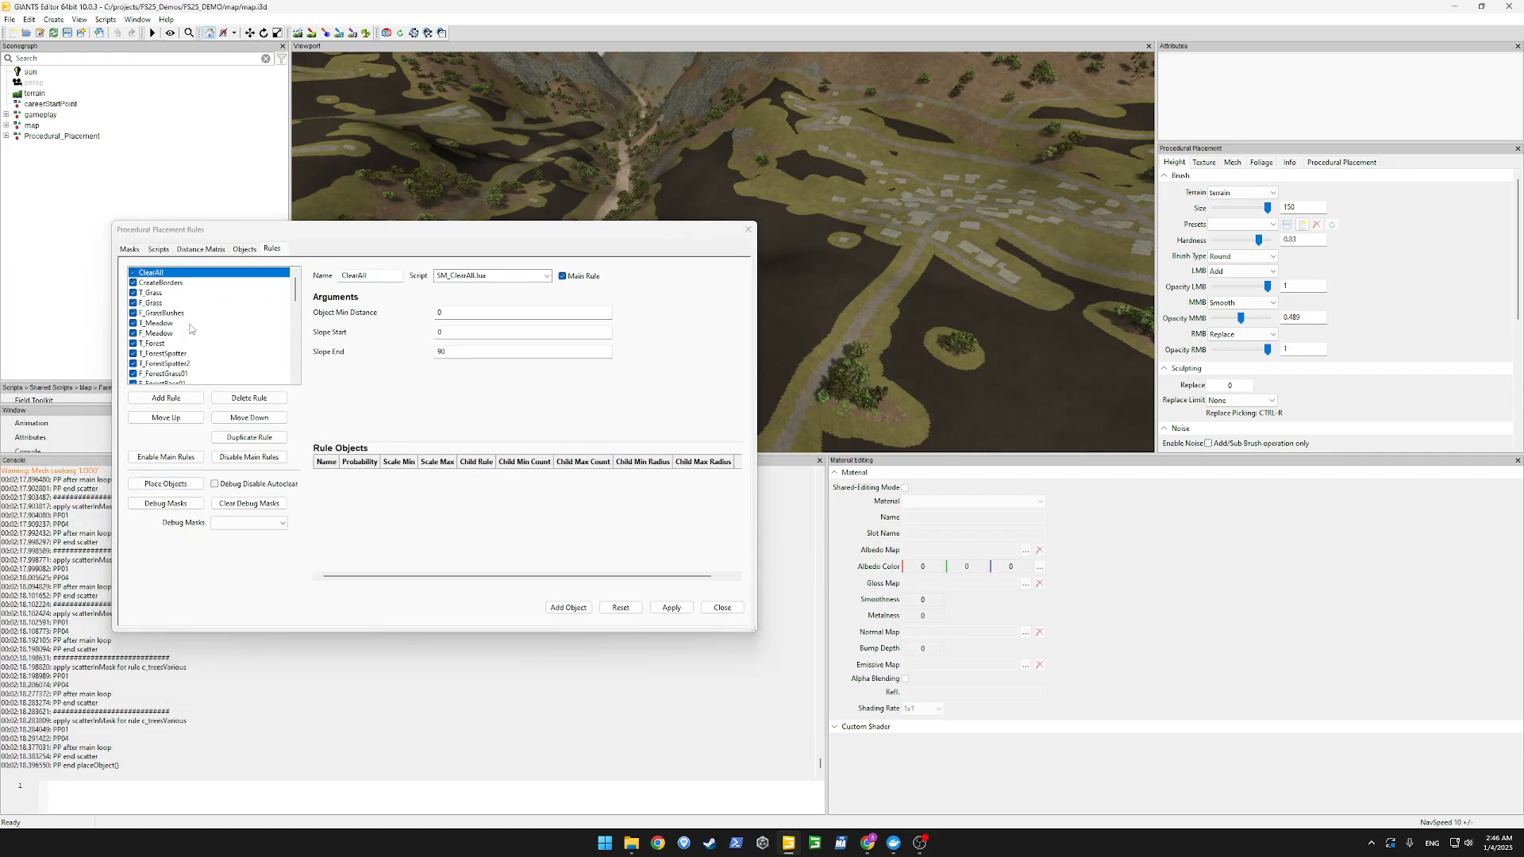
drag(575, 231, 115, 376)
alt+drag(755, 332, 644, 247)
scroll(762, 246, up, 8)
alt+drag(812, 246, 640, 143)
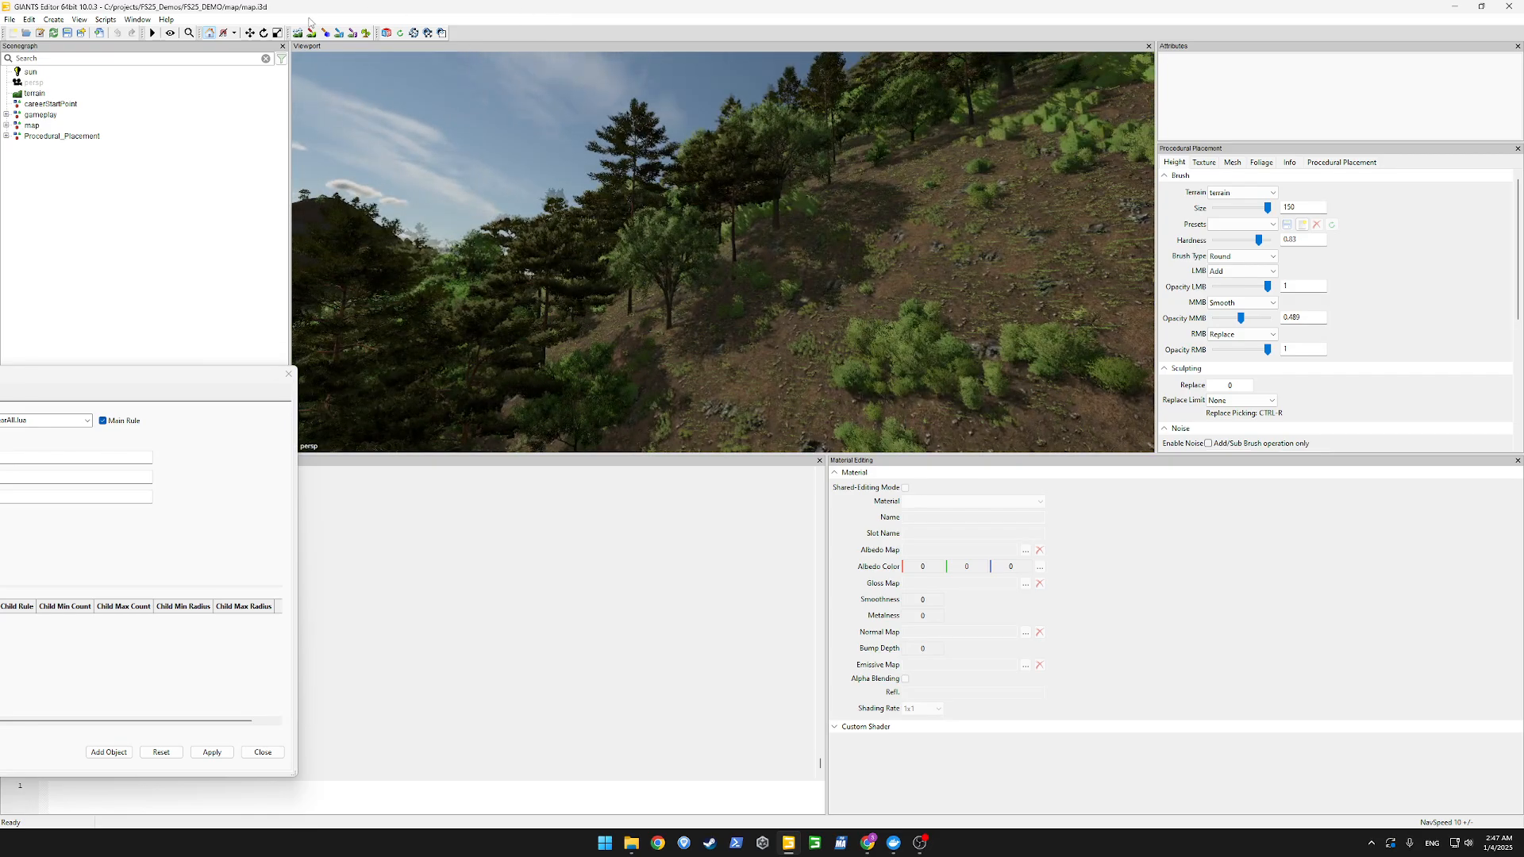
alt+drag(777, 170, 867, 294)
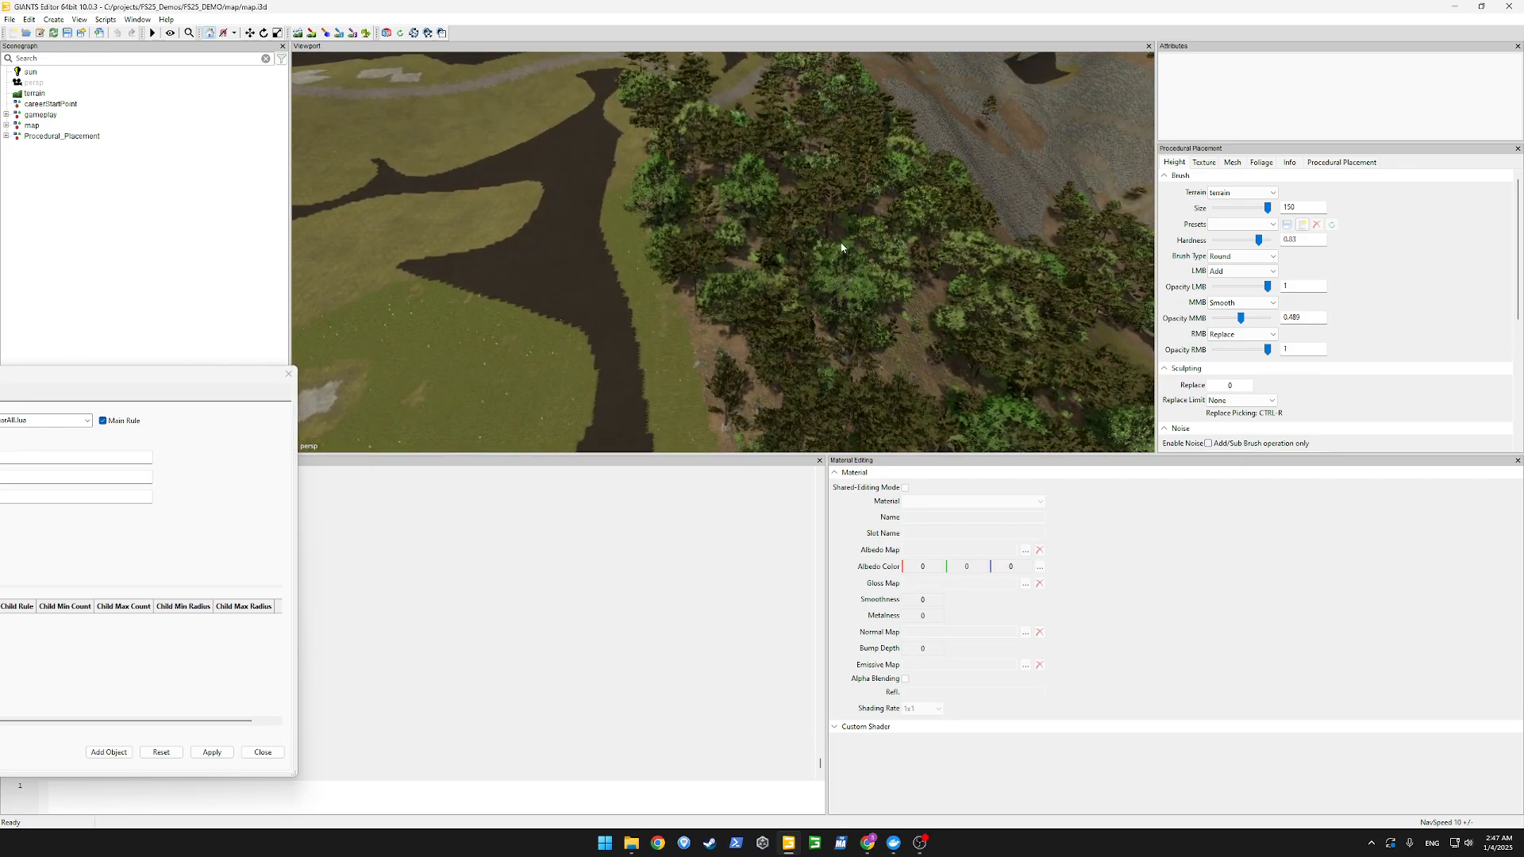
alt+drag(810, 347, 960, 367)
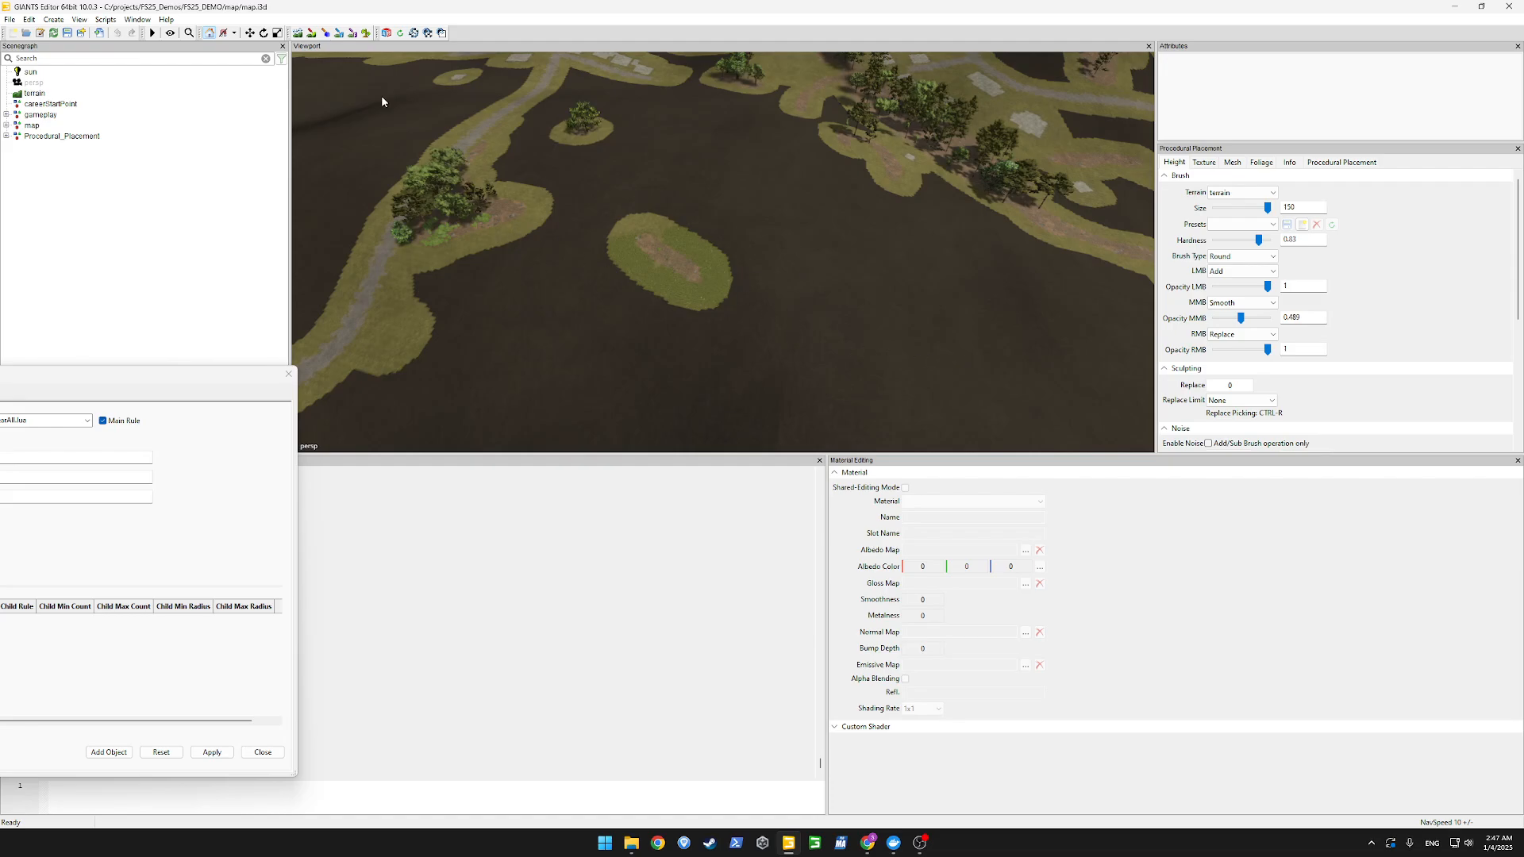
Activate the procedural placement paint mode and set its PPlacement Area to PG_Acres.
click(353, 33)
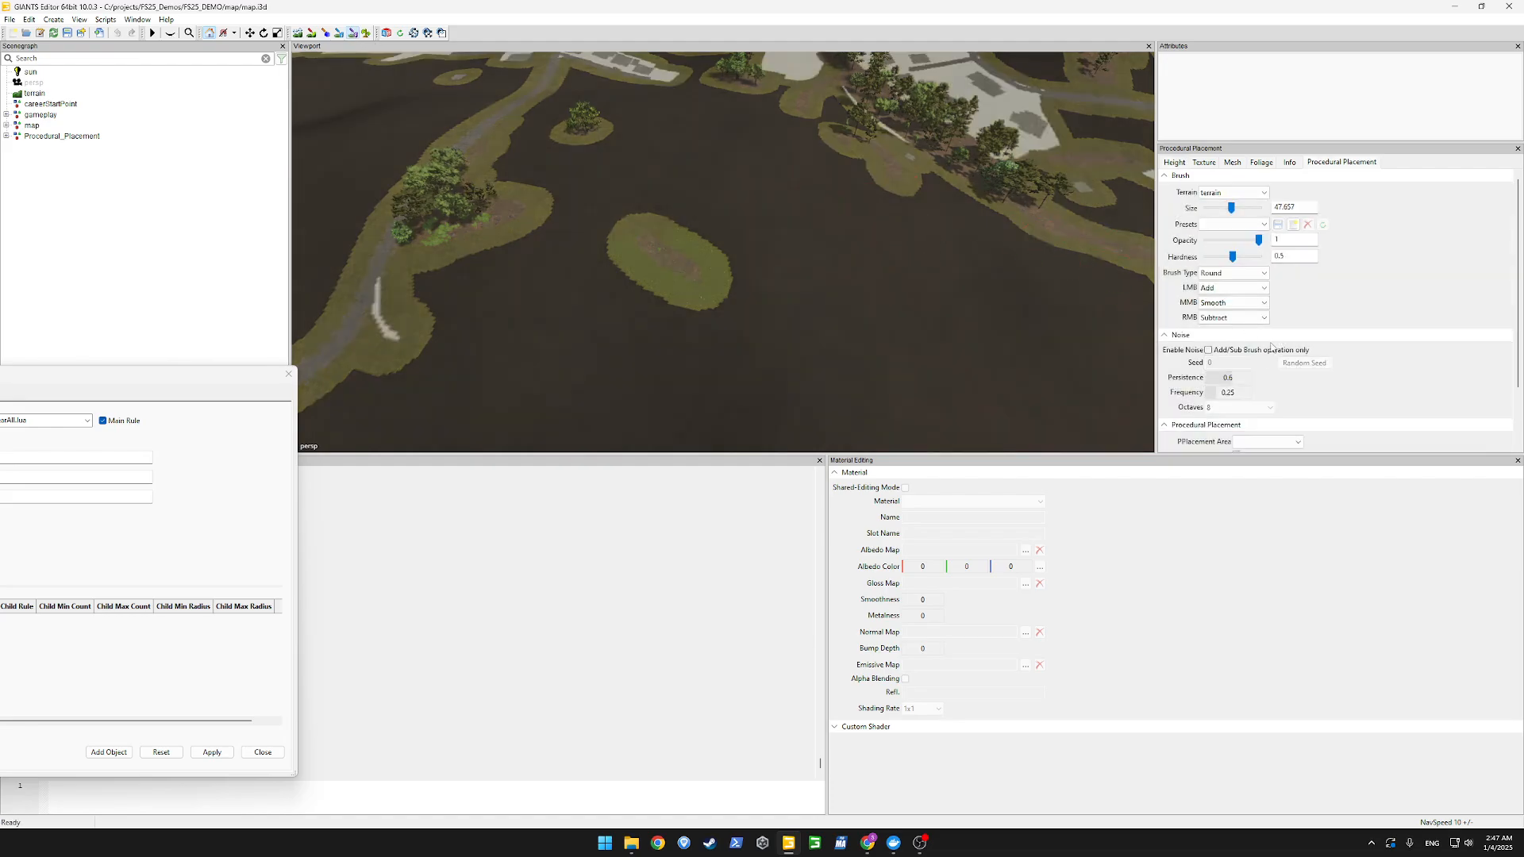
click(1320, 426)
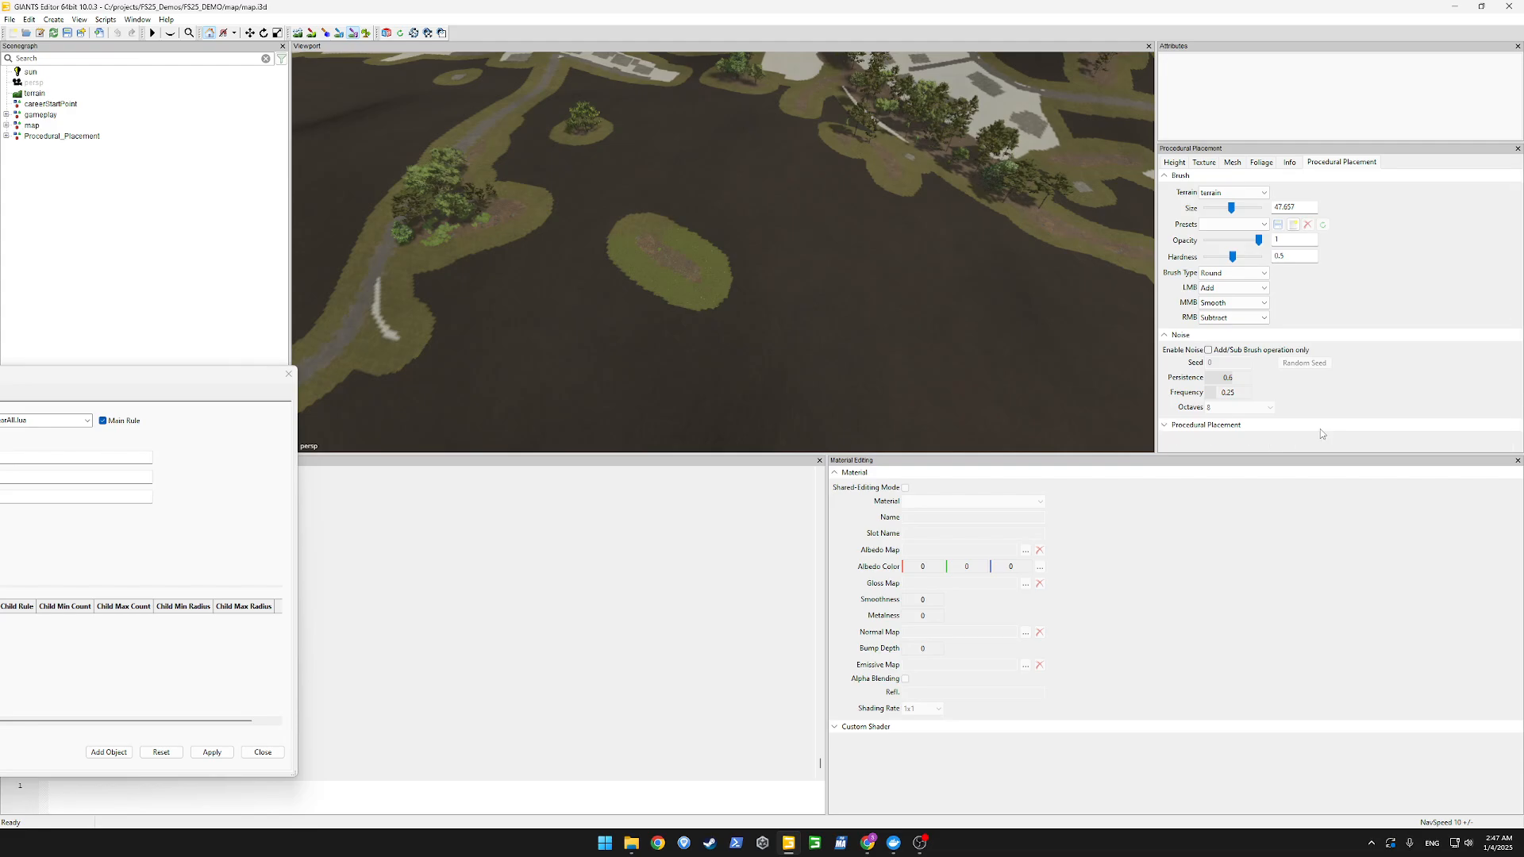
click(1320, 426)
scroll(1317, 420, down, 3)
click(1271, 371)
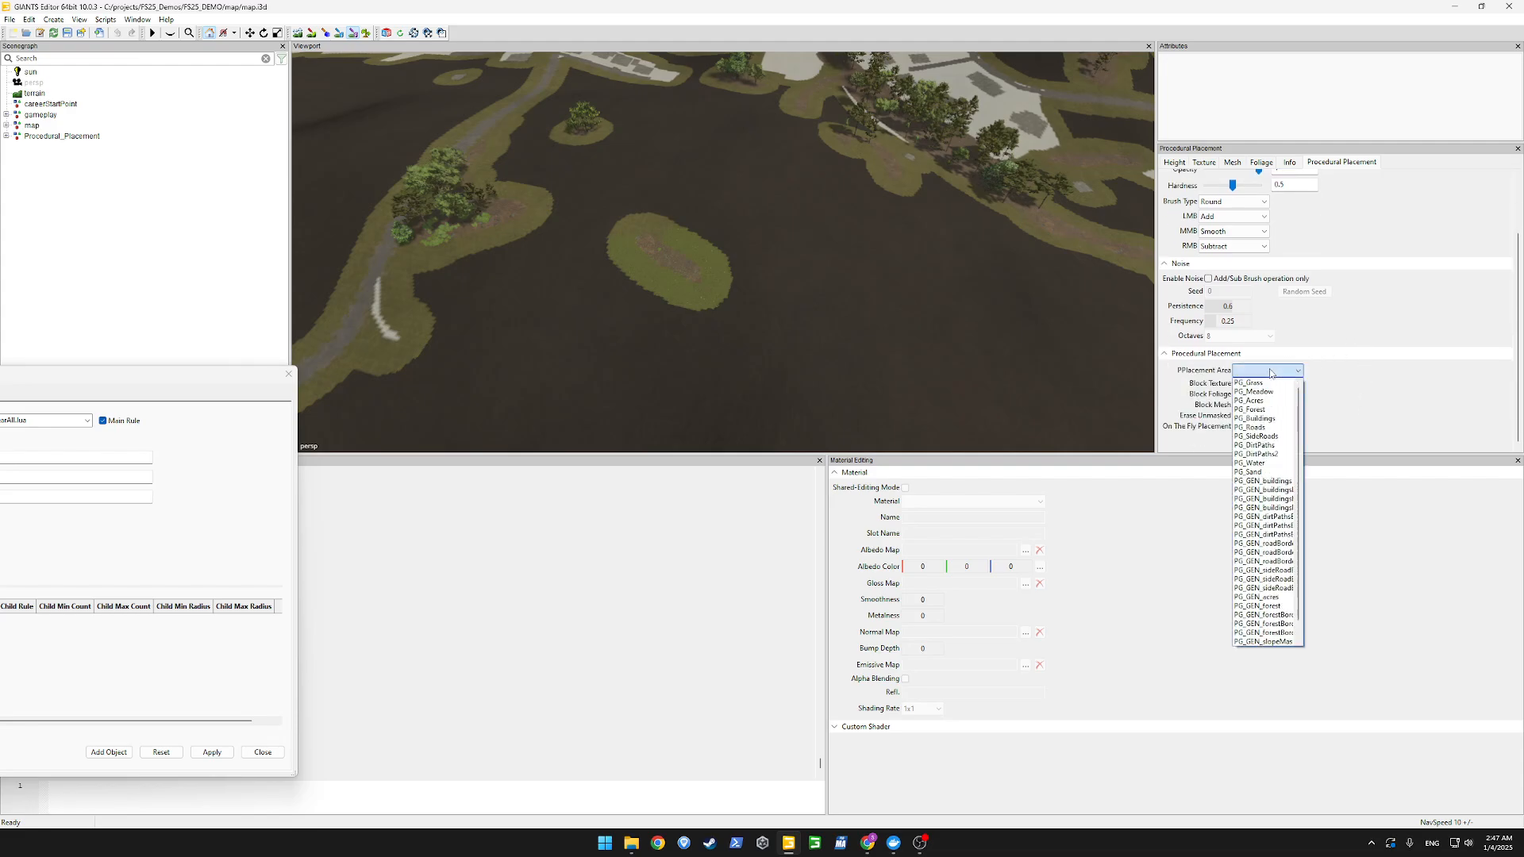
click(1255, 401)
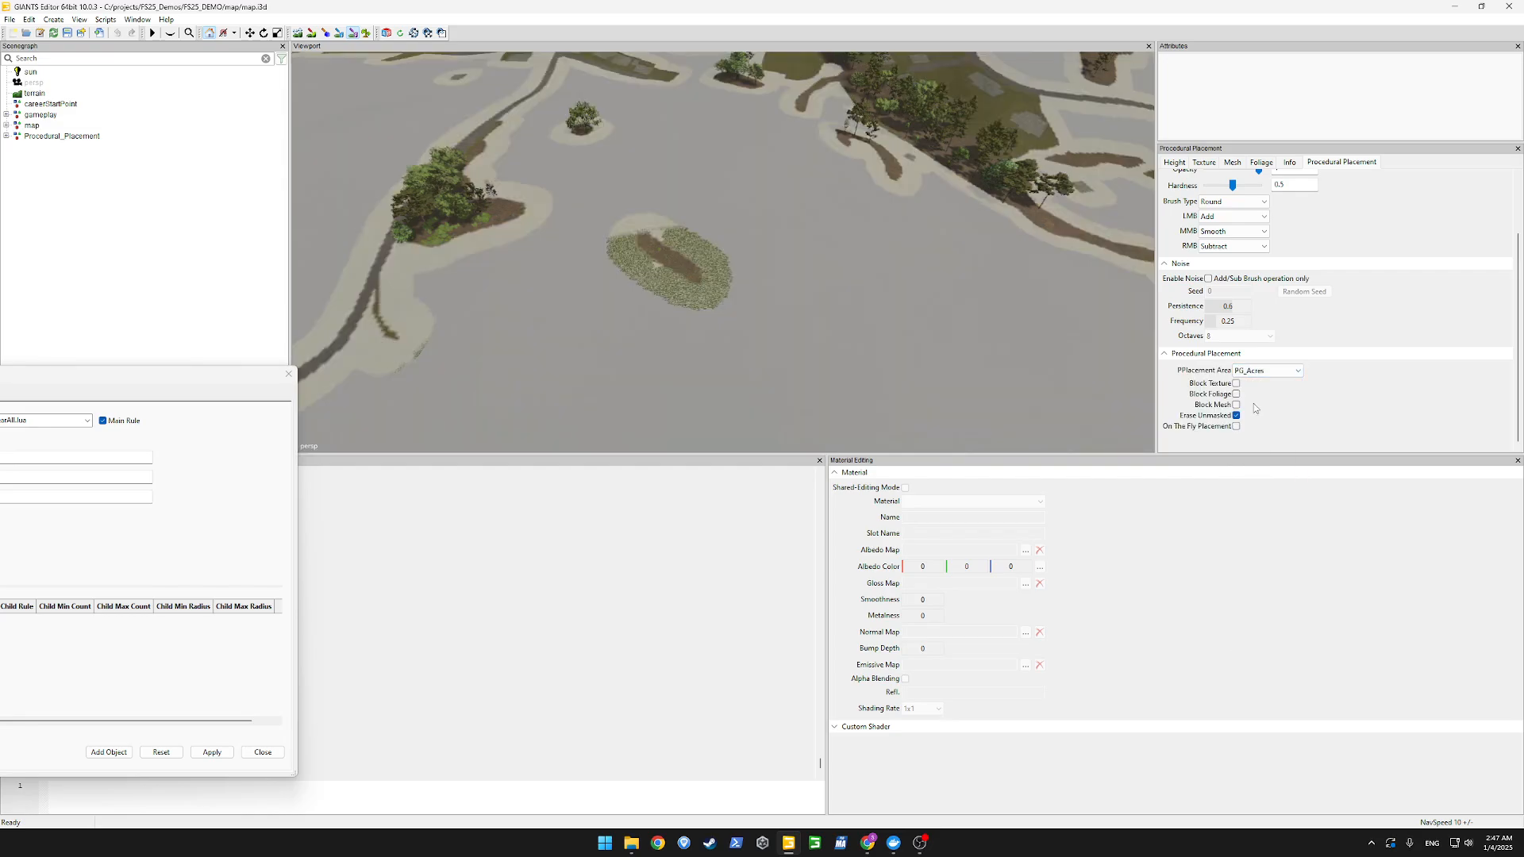
Paint the clearing's central strip into the PG_Acres mask, and erase the same strip from the PG_Forest mask.
click(671, 265)
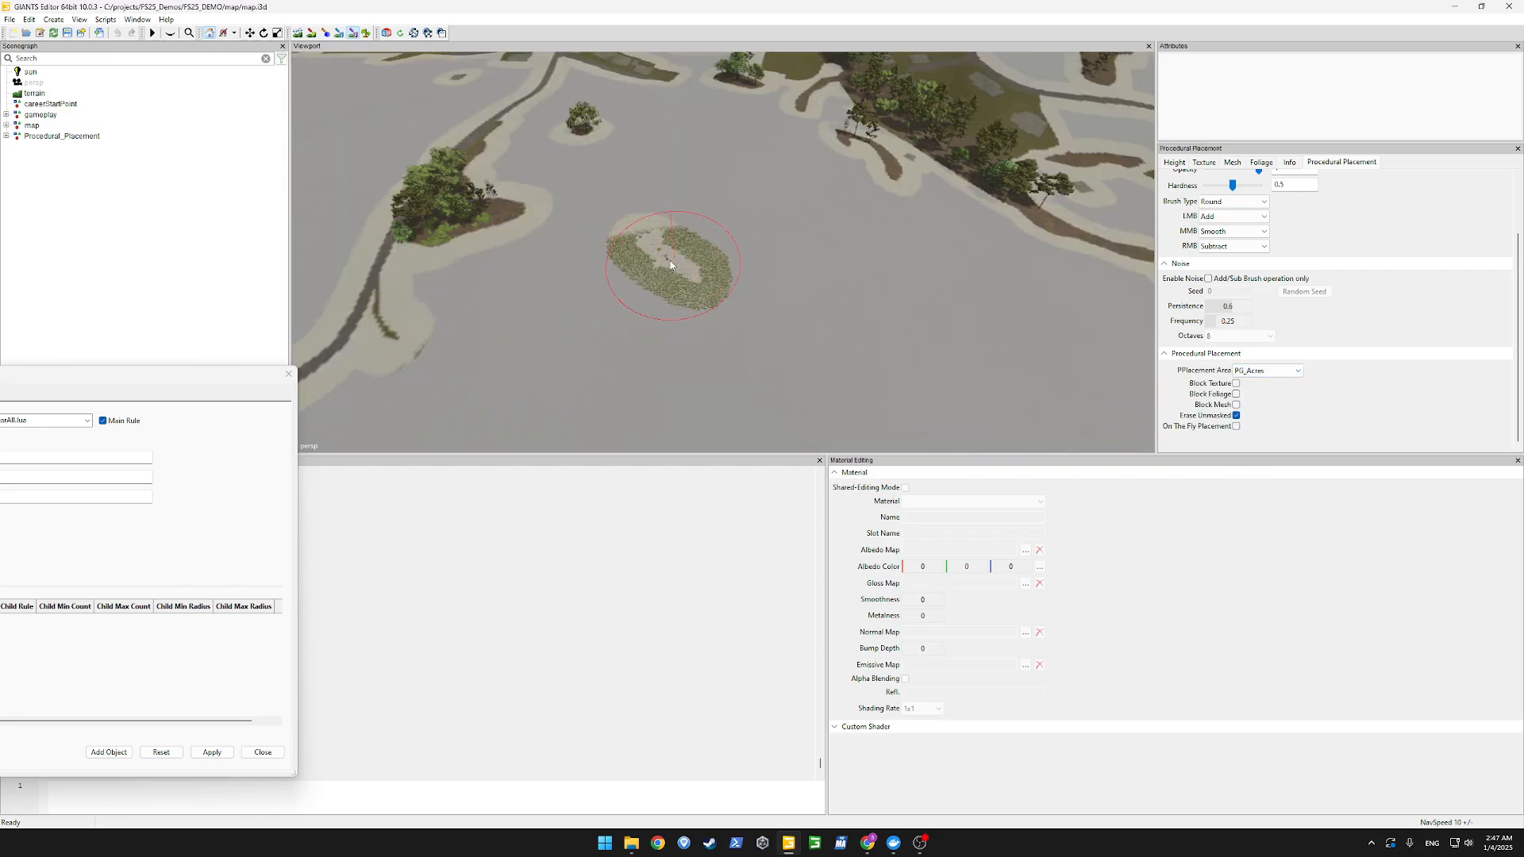
click(1274, 376)
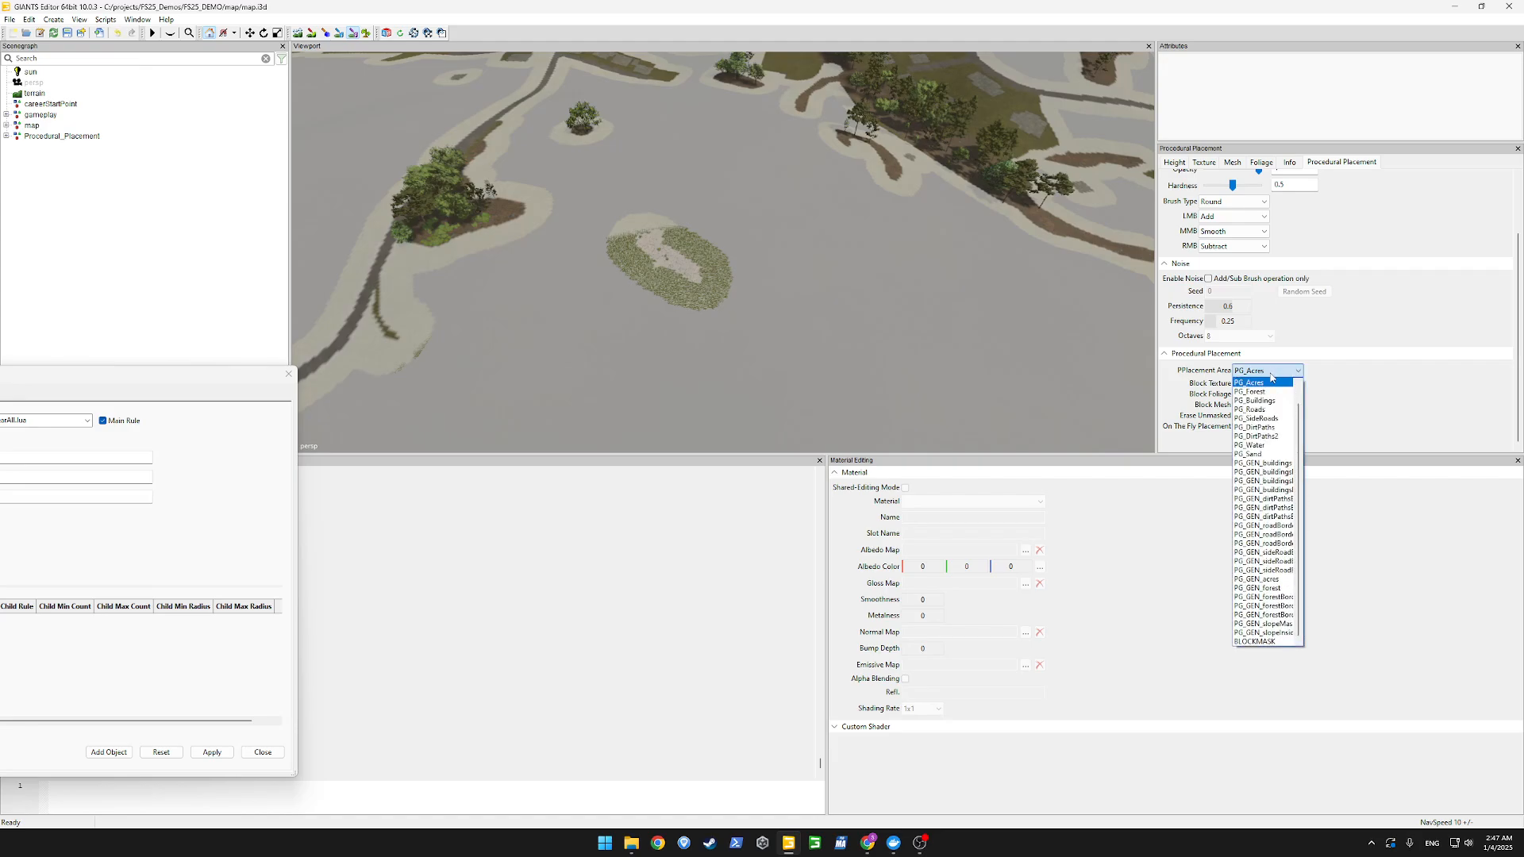
click(1269, 388)
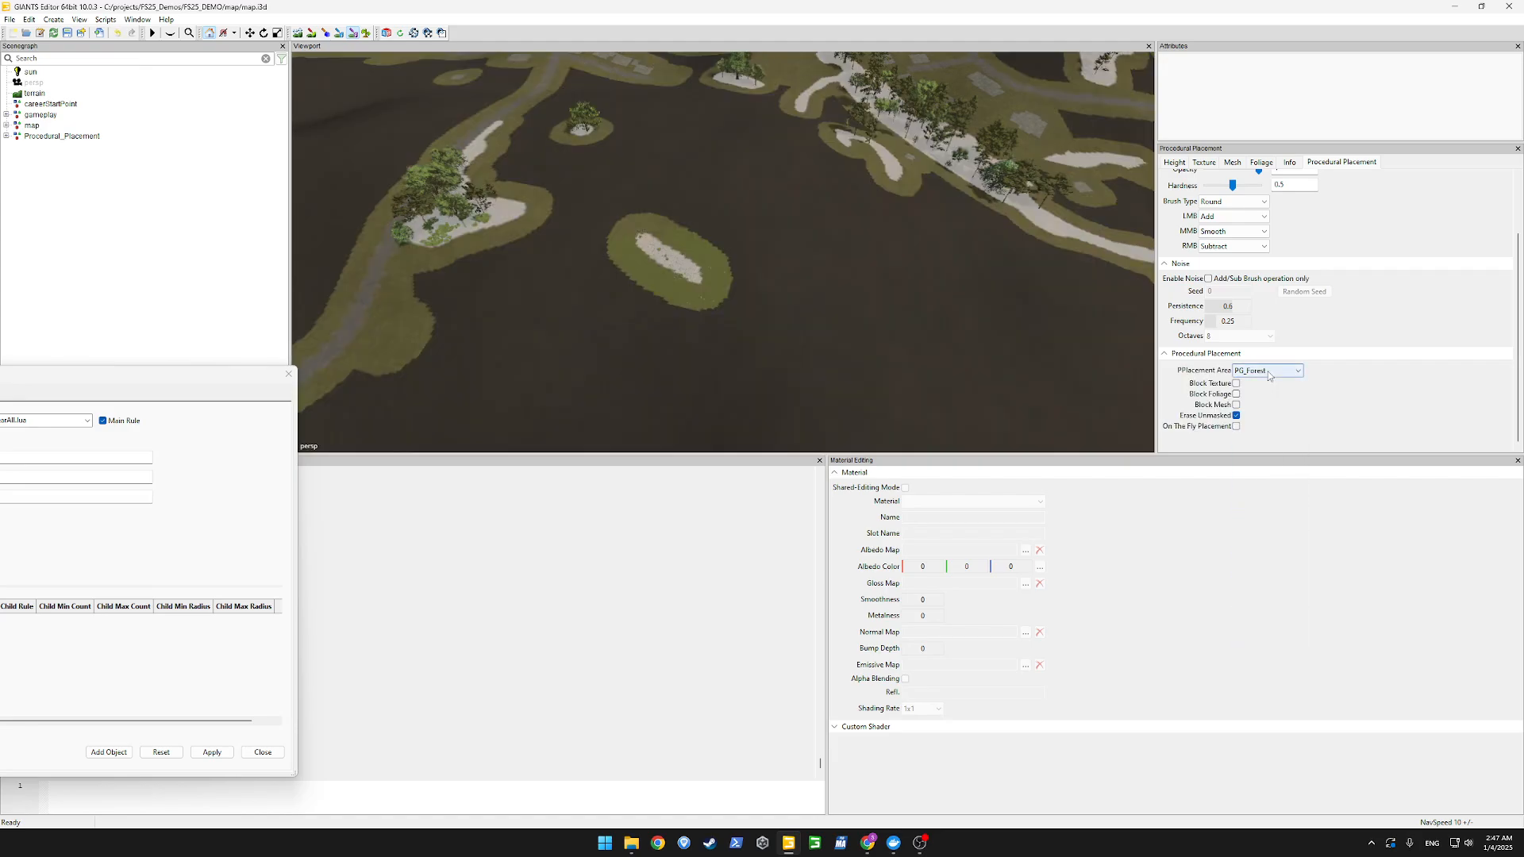
click(682, 285)
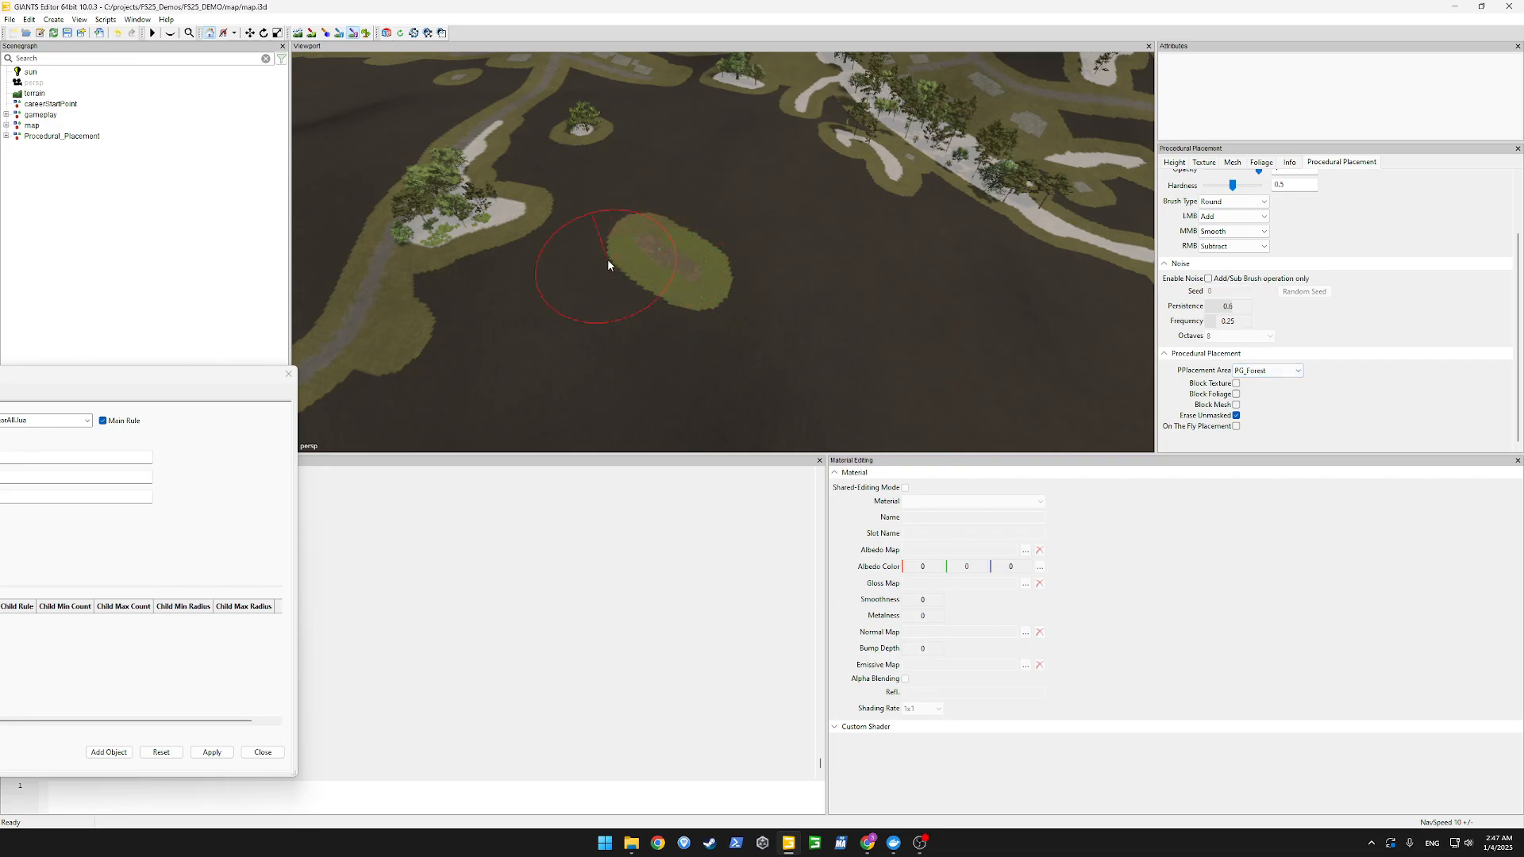
View the PG_Buildings, PG_Roads, PG_Water and PG_Sand masks on the terrain, and set the PPlacement Area back to PG_Acres.
click(1268, 371)
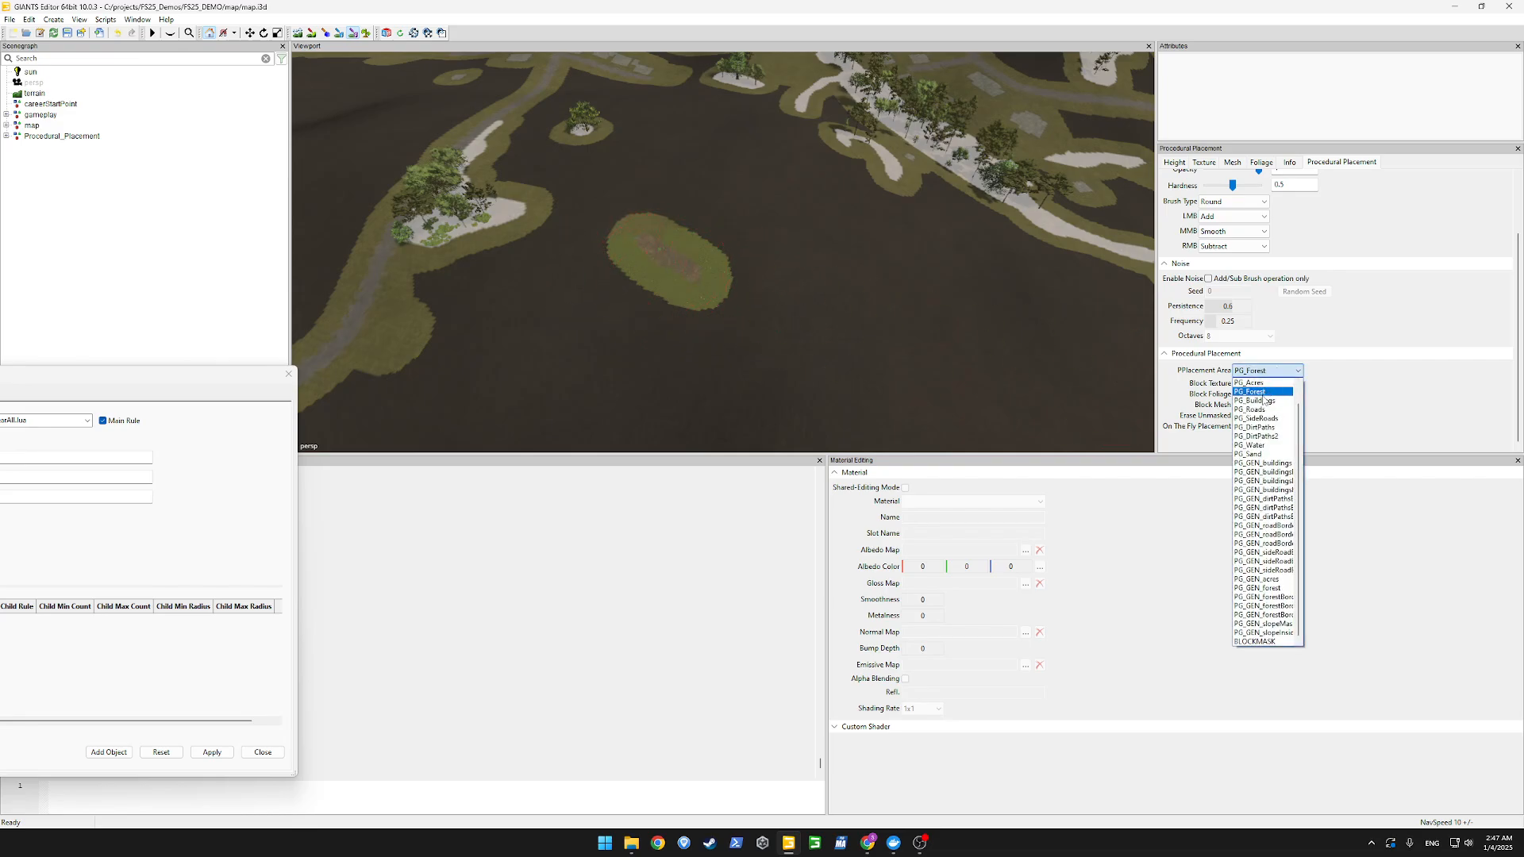
click(1262, 400)
click(1279, 371)
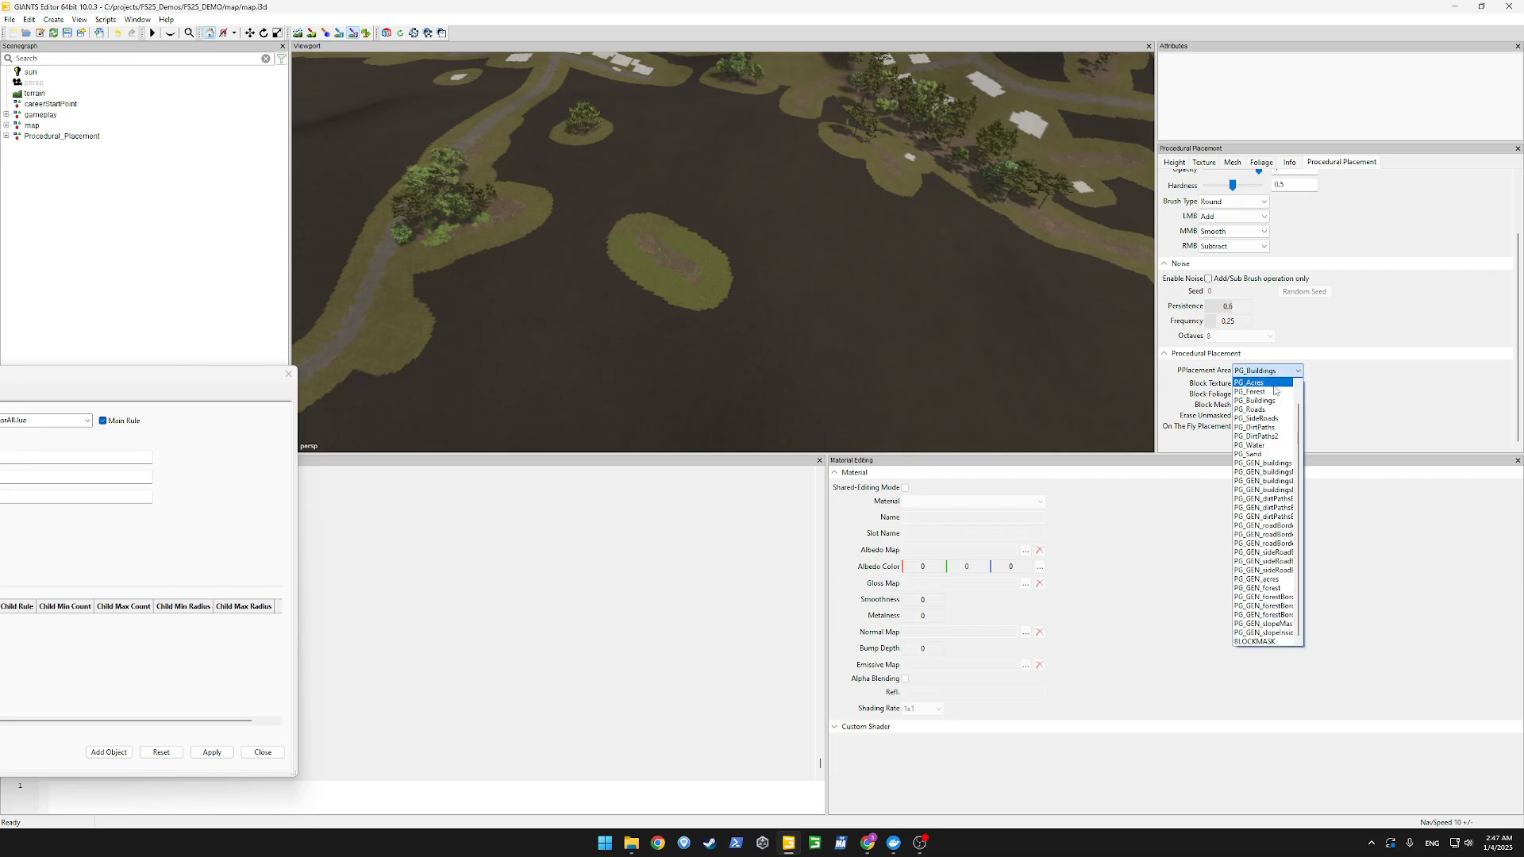
click(1262, 409)
click(1278, 371)
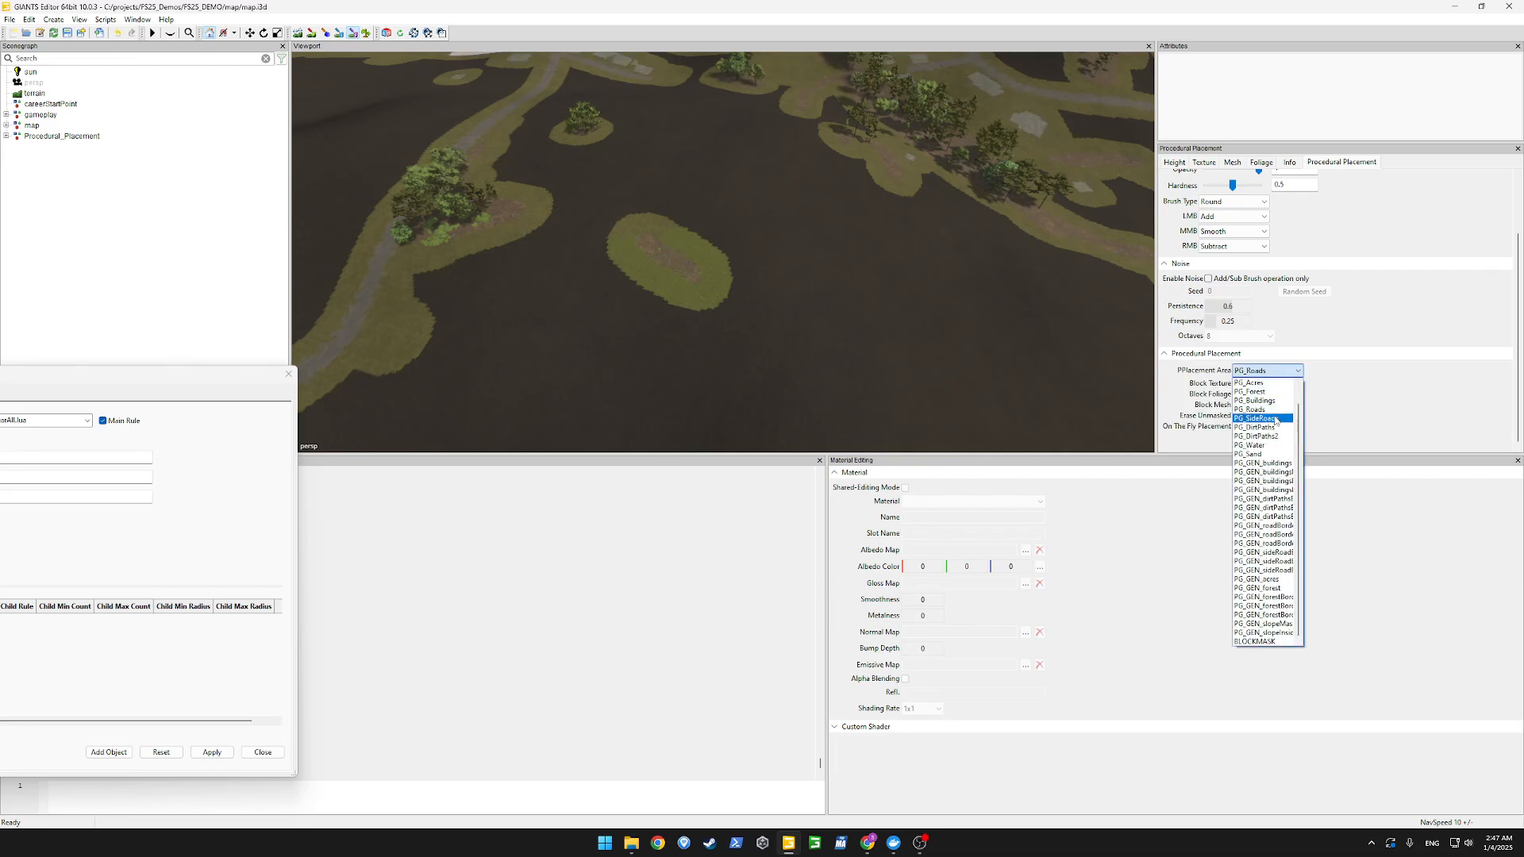
click(1274, 445)
click(1277, 370)
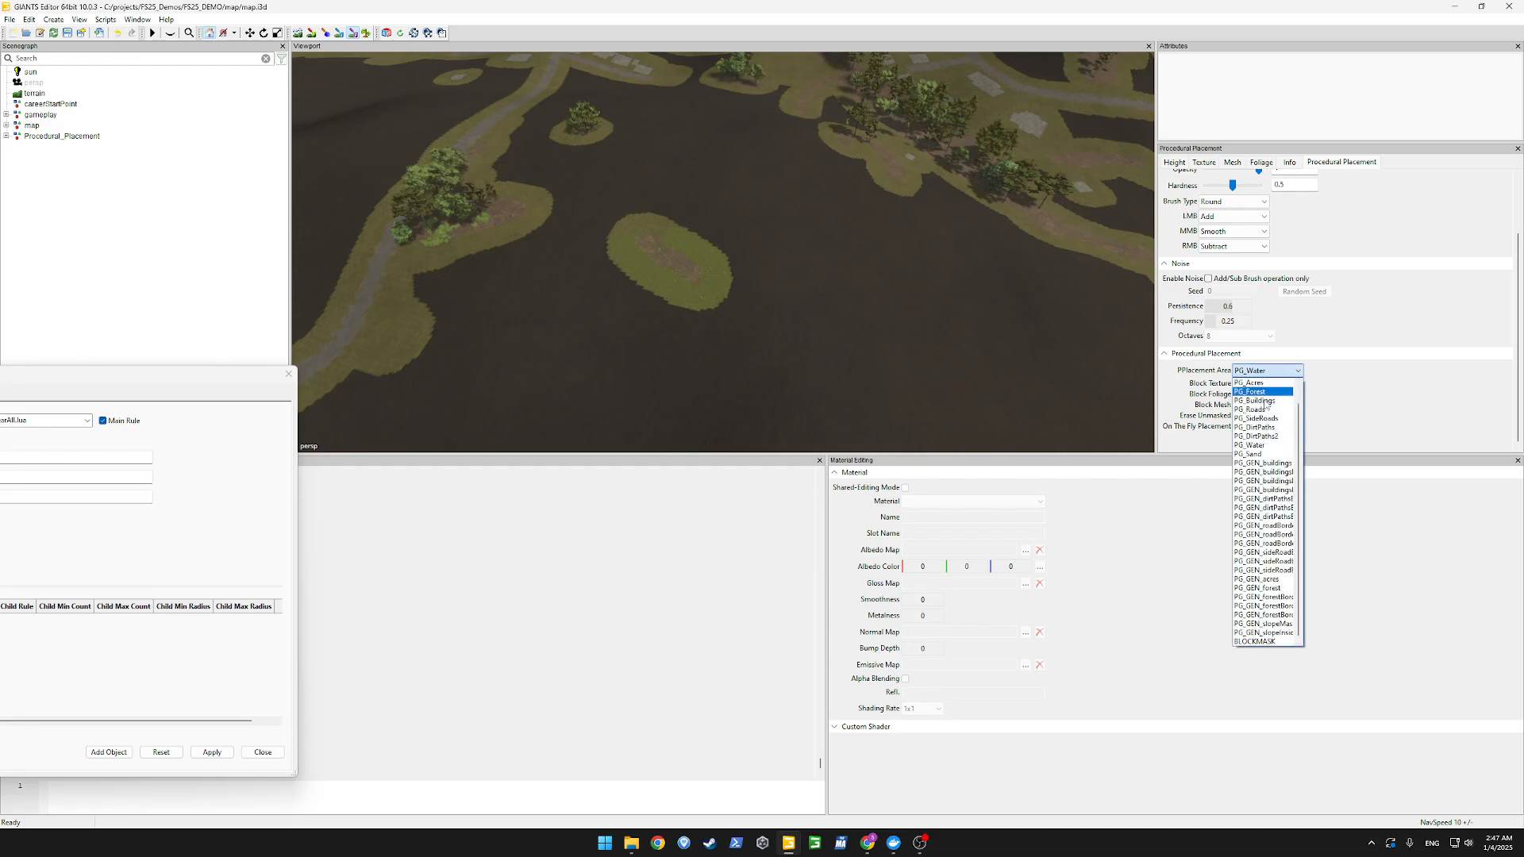
click(1262, 436)
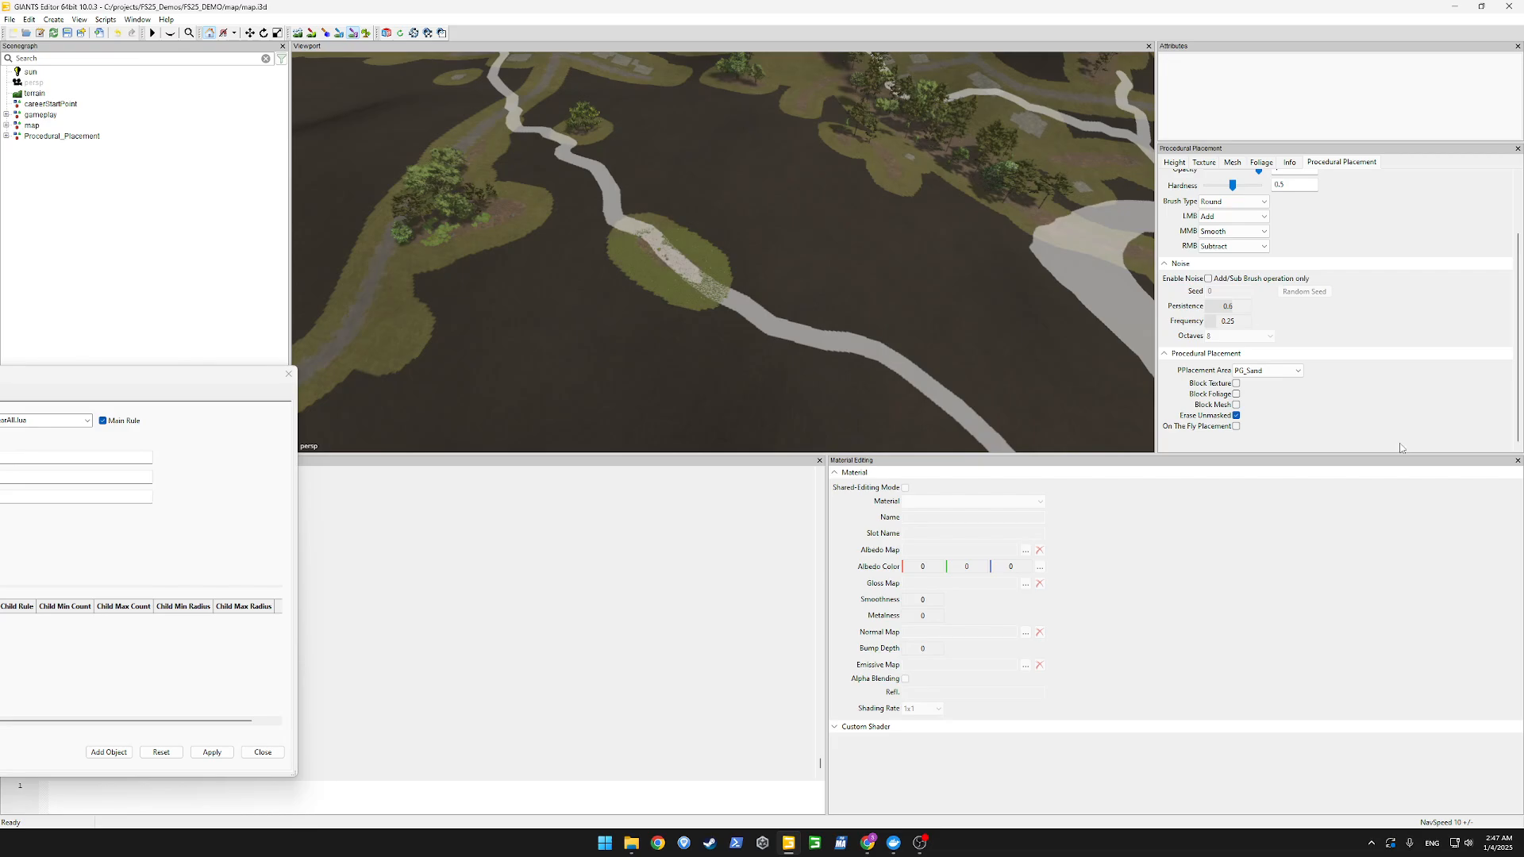
click(1254, 373)
click(1274, 384)
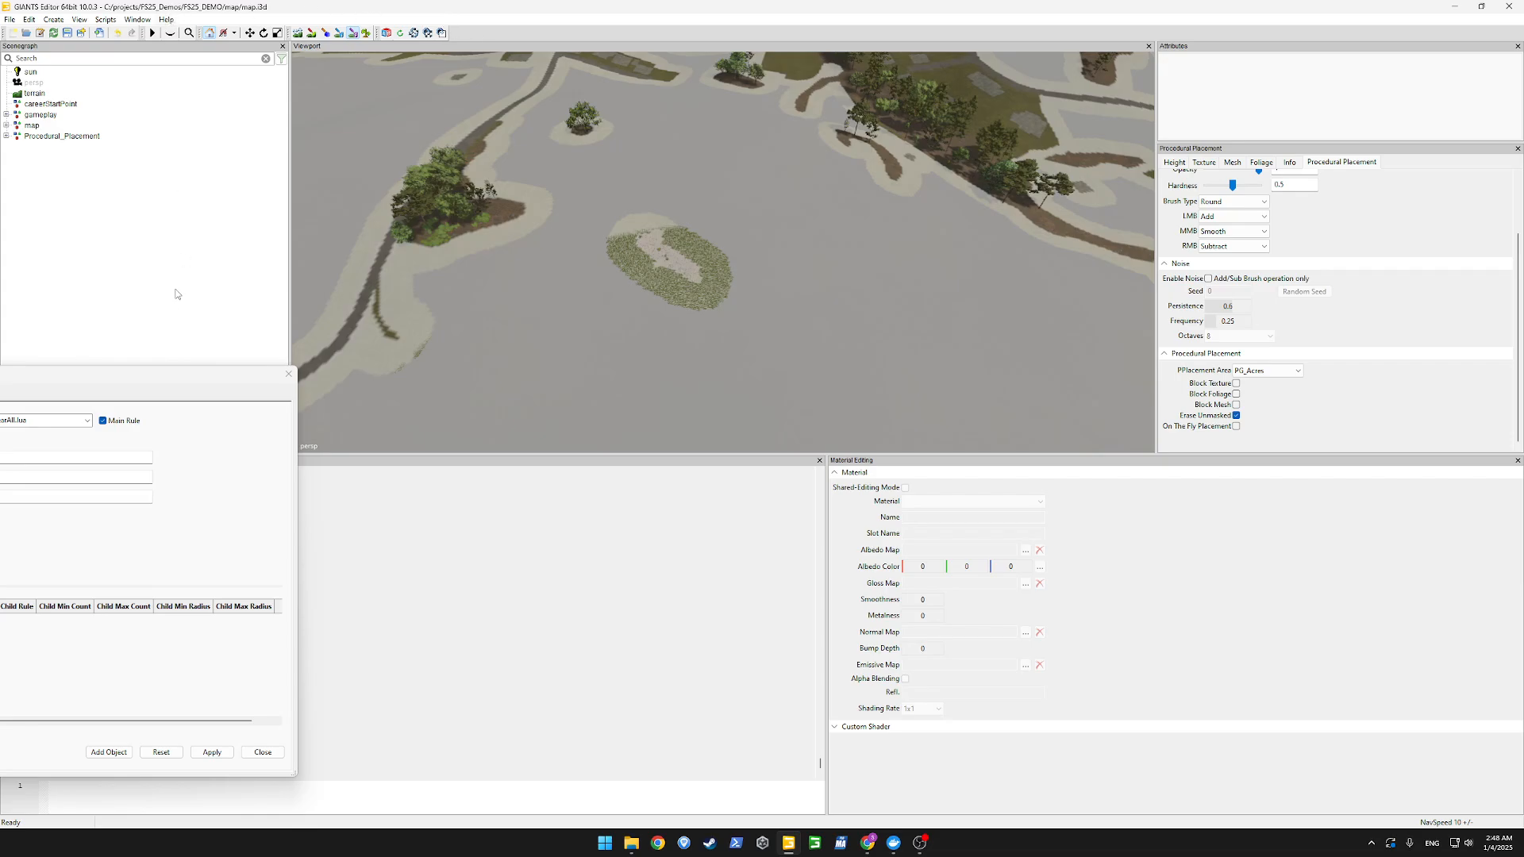
Leave the mask paint mode, move the rules window out of the way, and examine the textures on the steep mountain slopes.
drag(147, 377, 83, 469)
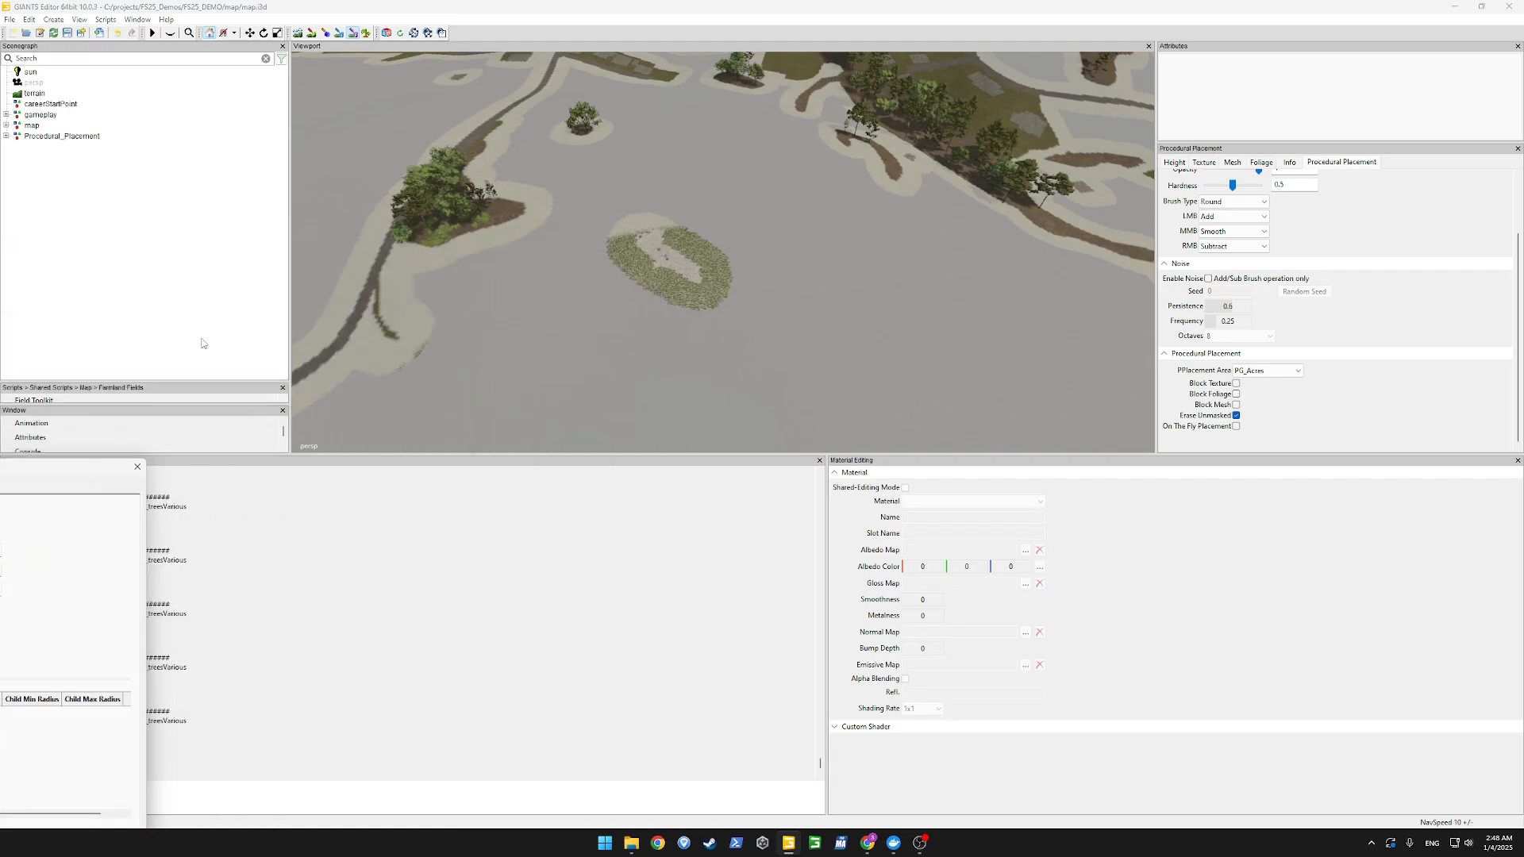
click(355, 34)
mouse_move(597, 238)
alt+mouse_down()
mouse_move(538, 191)
mouse_move(680, 163)
mouse_move(639, 127)
mouse_move(637, 95)
mouse_move(502, 82)
mouse_move(550, 113)
mouse_move(446, 267)
mouse_move(469, 217)
mouse_move(577, 220)
mouse_move(487, 228)
alt+mouse_up()
scroll(539, 181, down, 8)
scroll(590, 173, down, 3)
scroll(680, 163, up, 6)
scroll(637, 95, up, 8)
scroll(501, 81, up, 6)
Reopen the Procedural Placement rules and inspect the script and mask arguments of the CreateBorders rule.
click(141, 19)
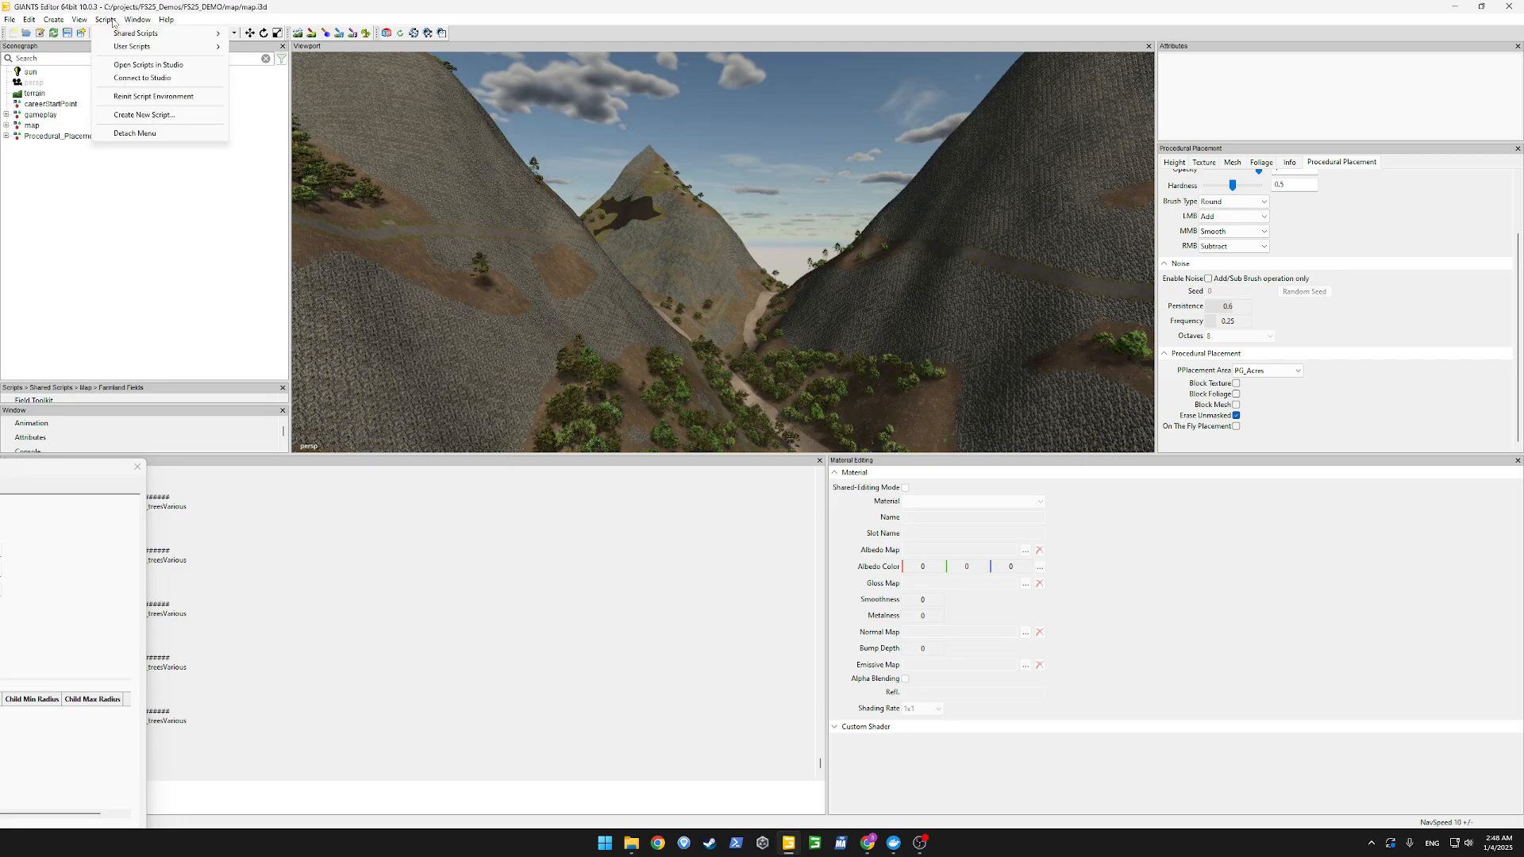
click(189, 164)
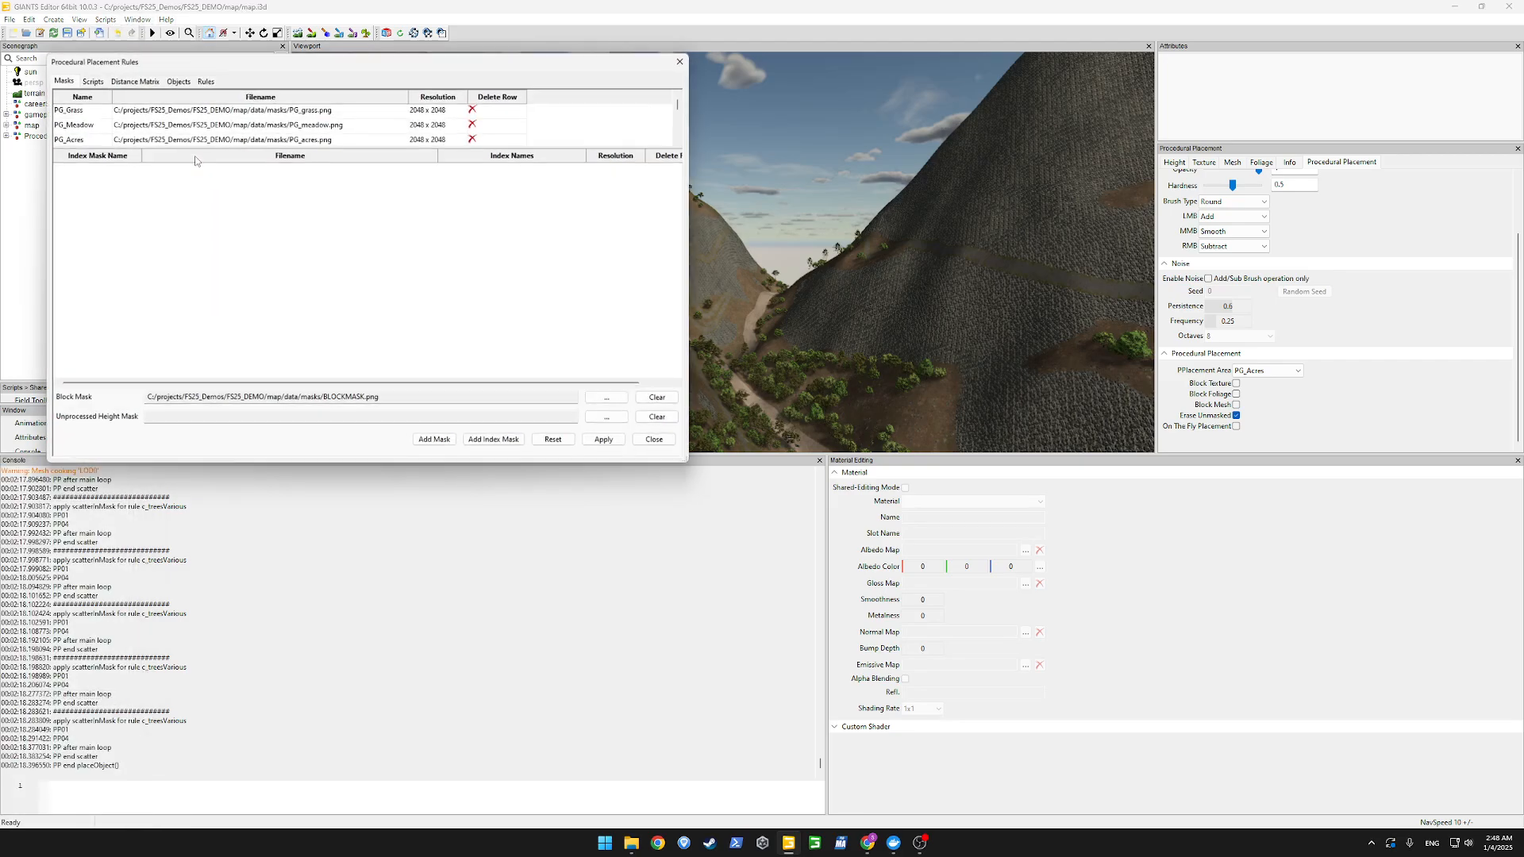
drag(251, 63, 589, 83)
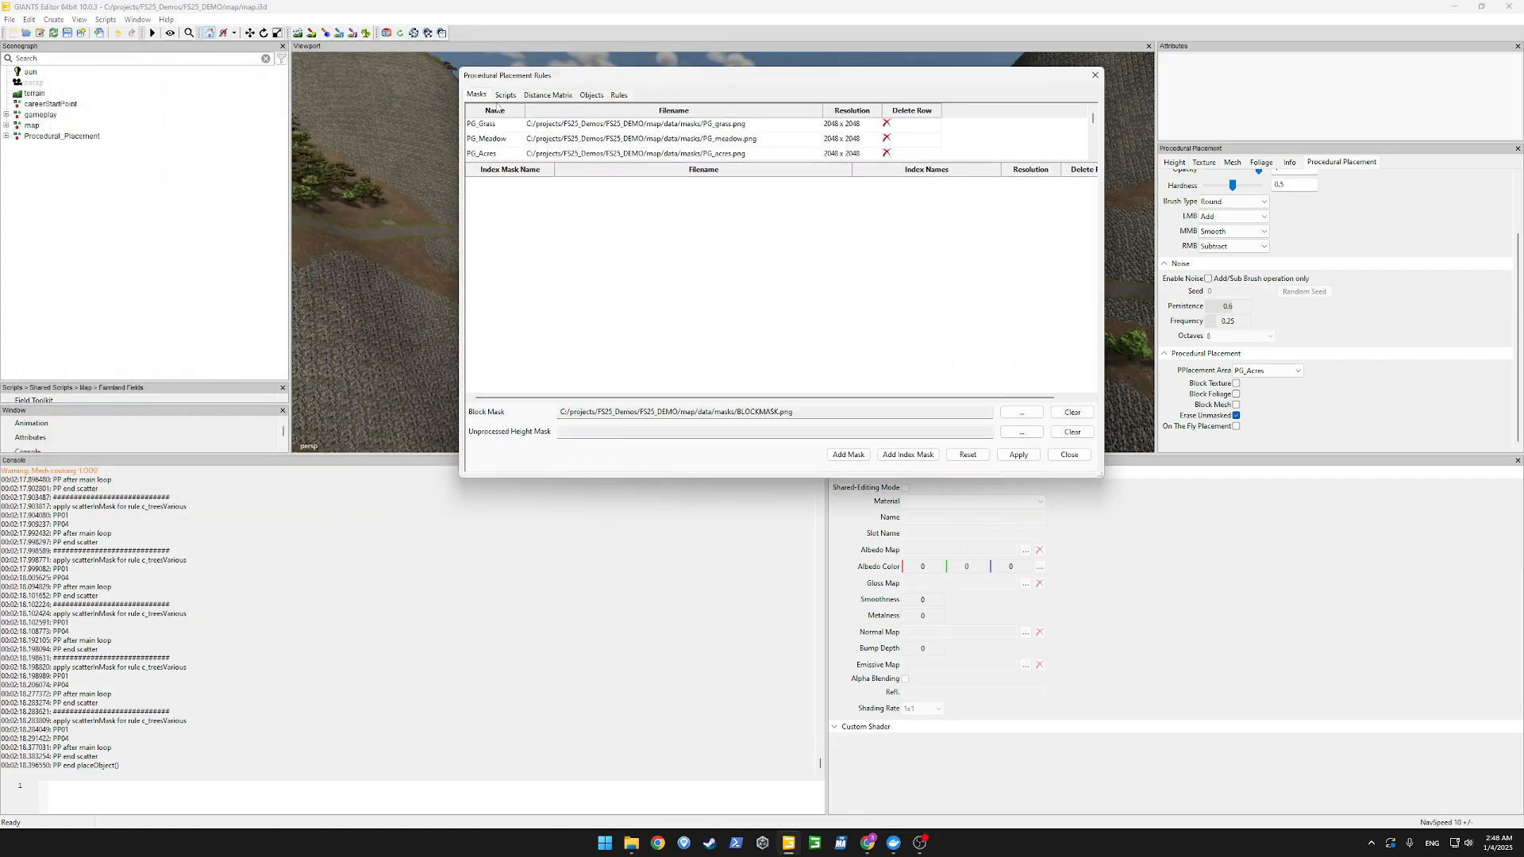
click(619, 96)
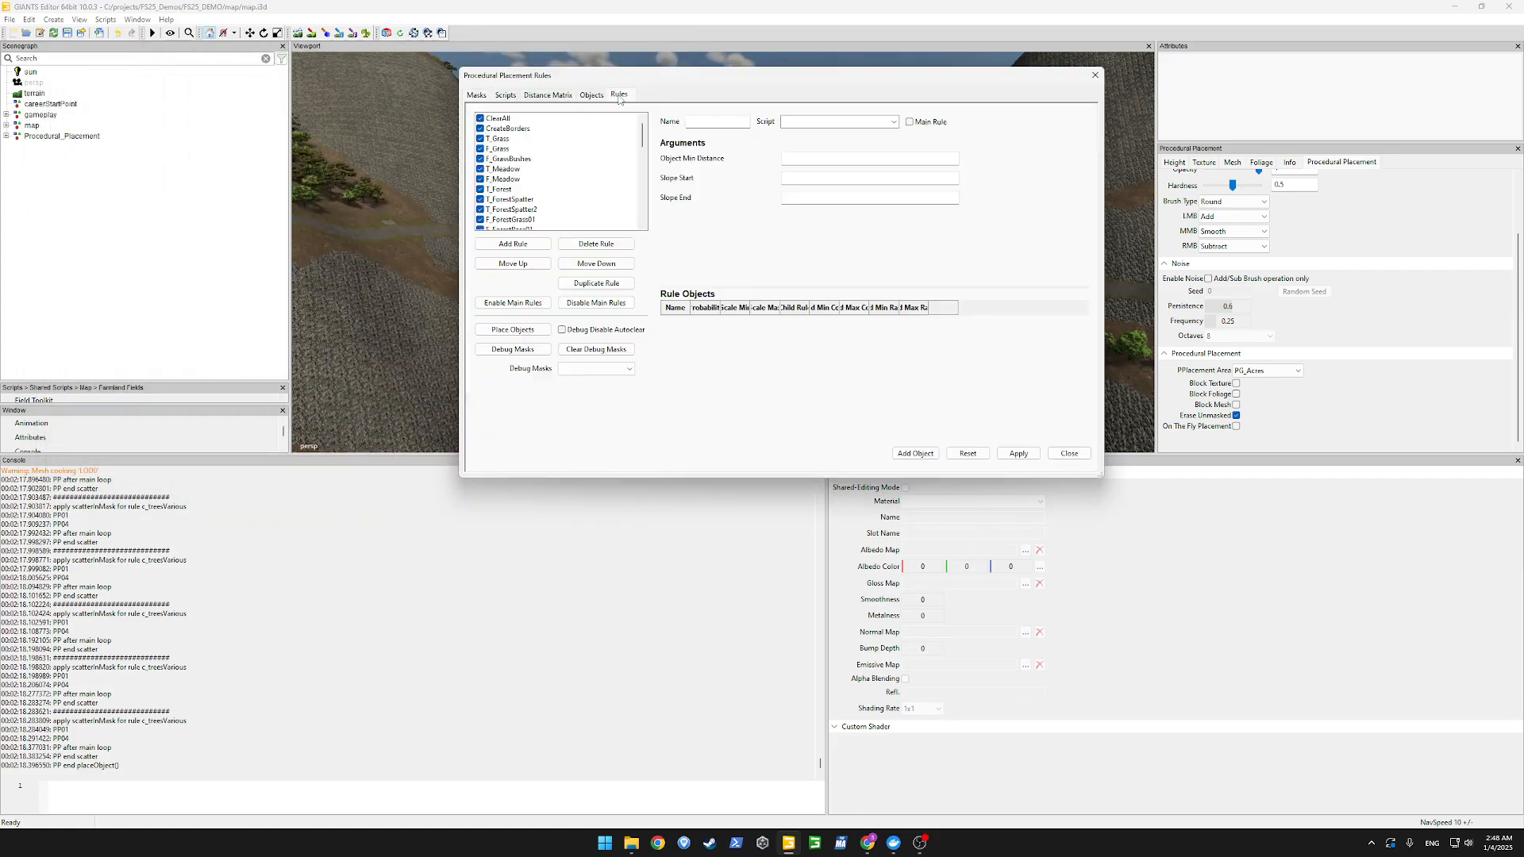
click(502, 129)
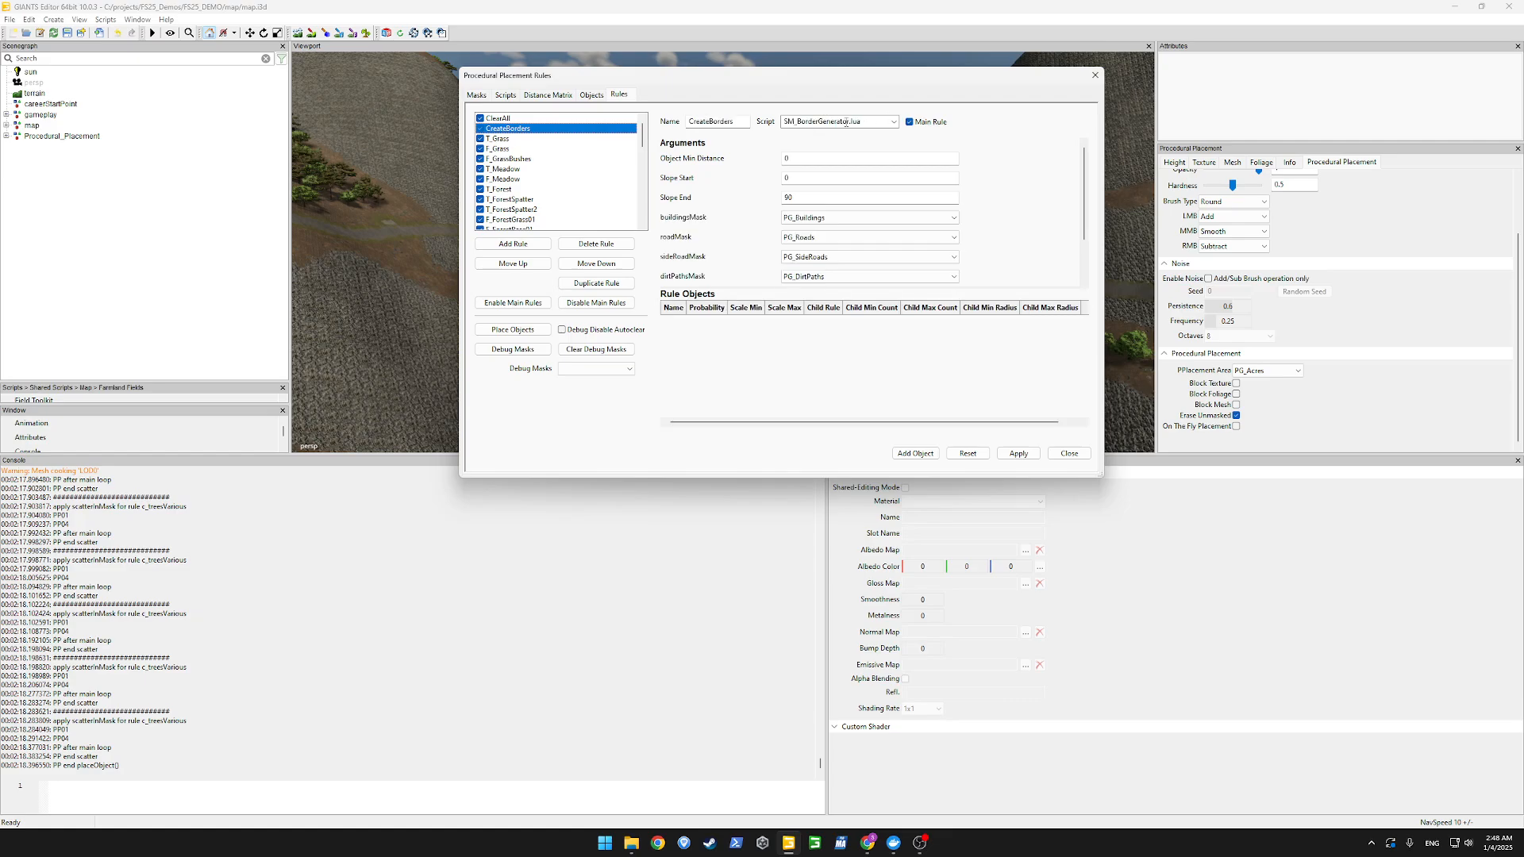
Load SM_BorderGenerator.lua among the procedural placement scripts to view its code.
click(506, 95)
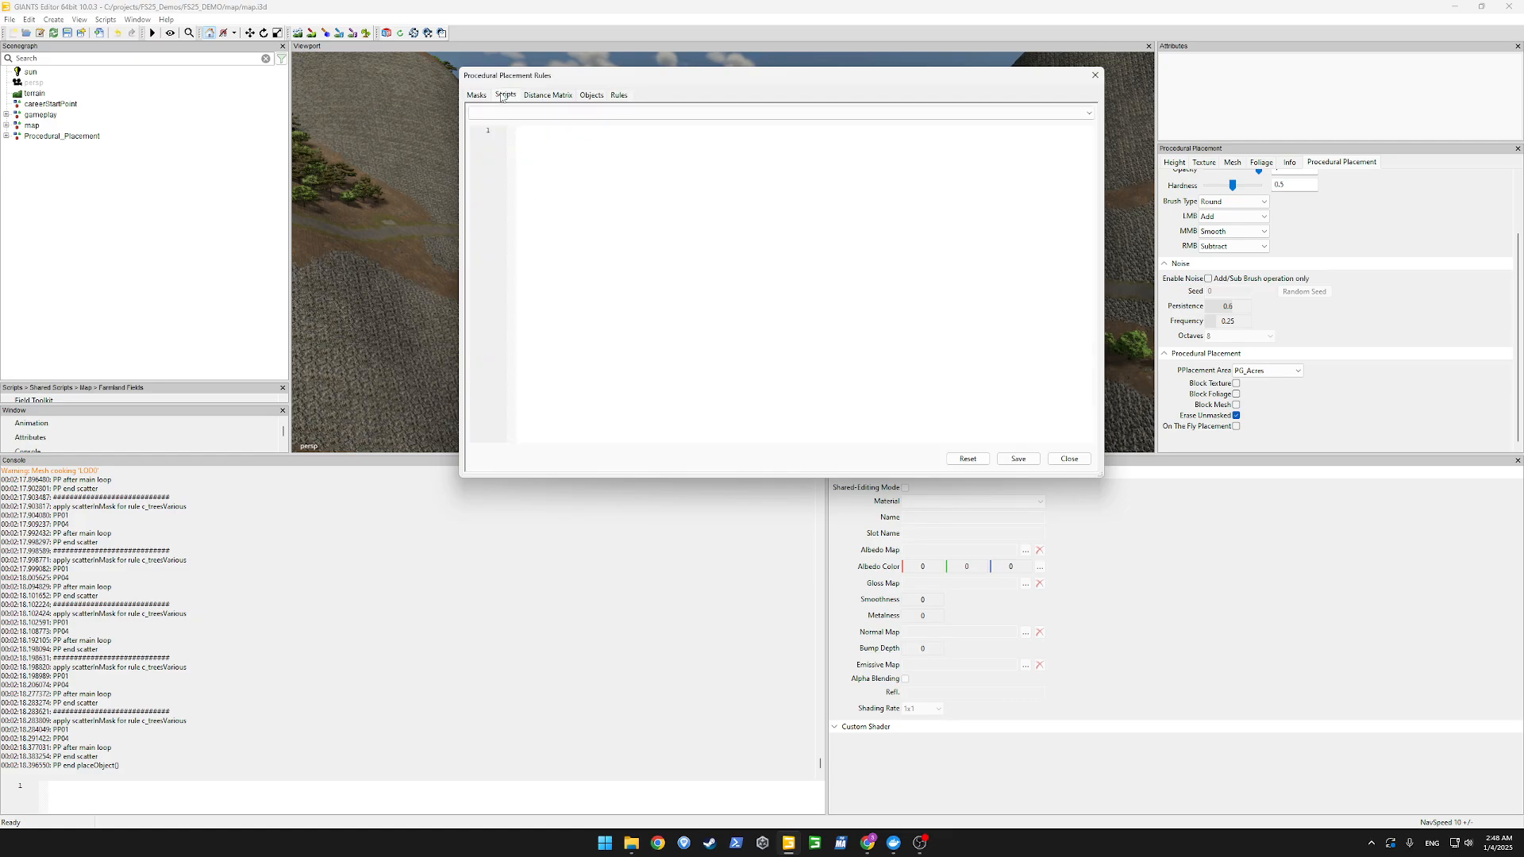
click(782, 112)
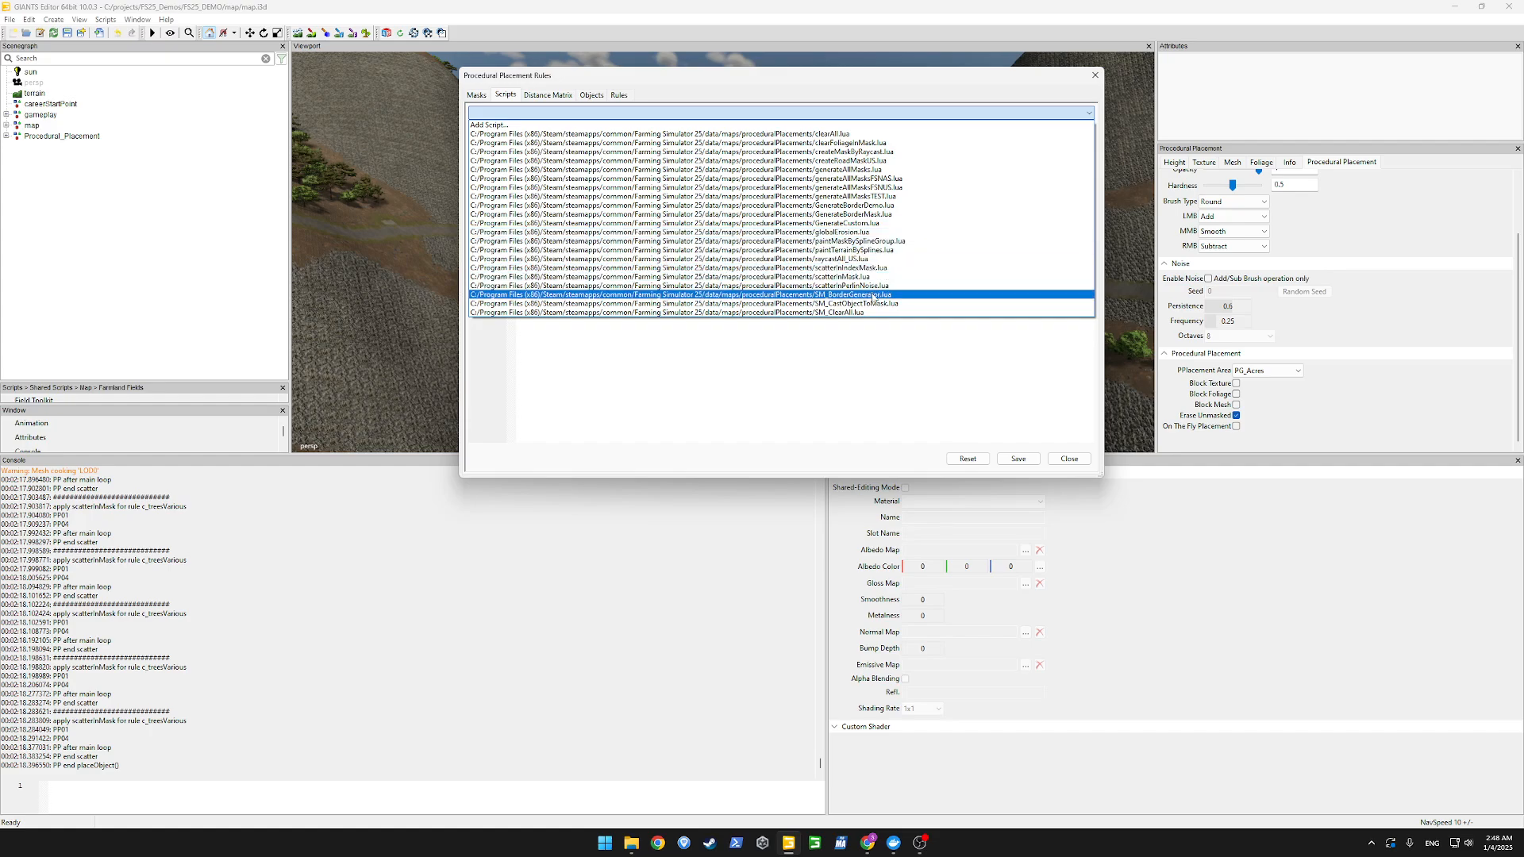
click(865, 295)
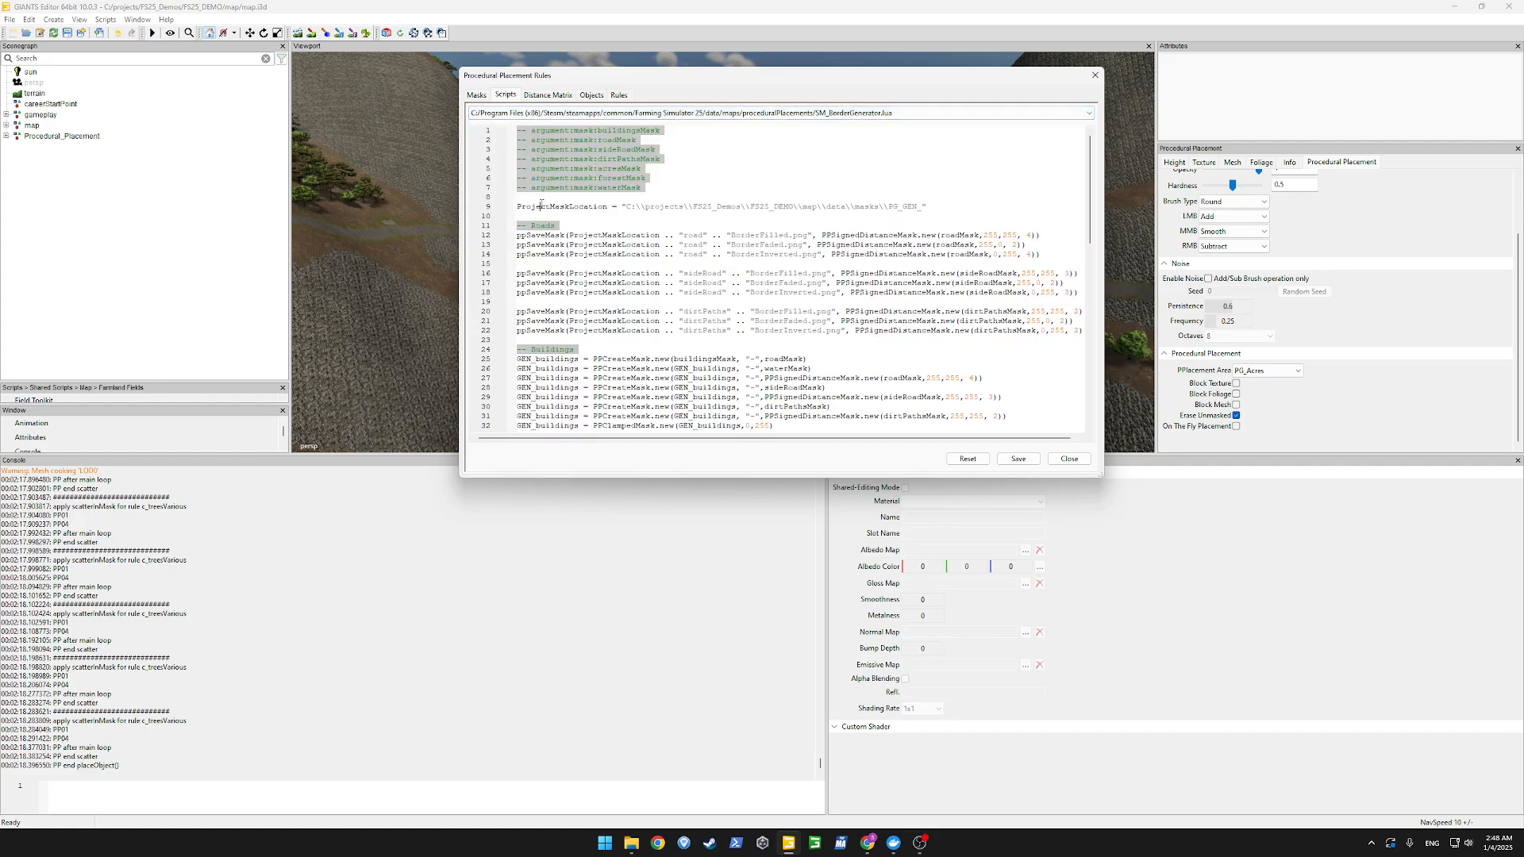
Examine the ProjectMaskLocation path and the mask code down to the SLOPE section of the border script, and close the rules window.
drag(623, 206, 926, 205)
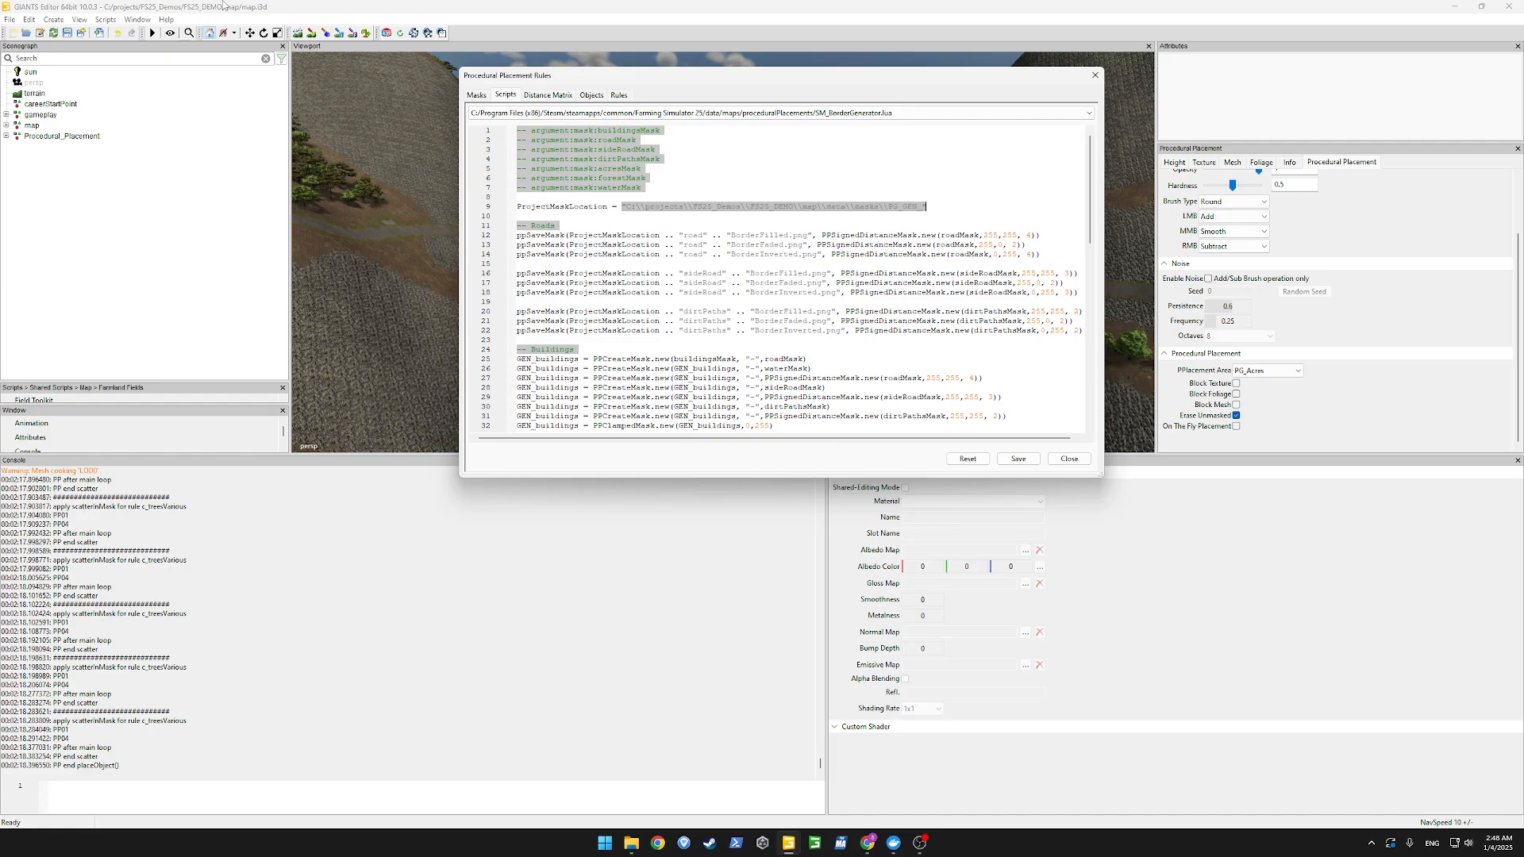
click(735, 254)
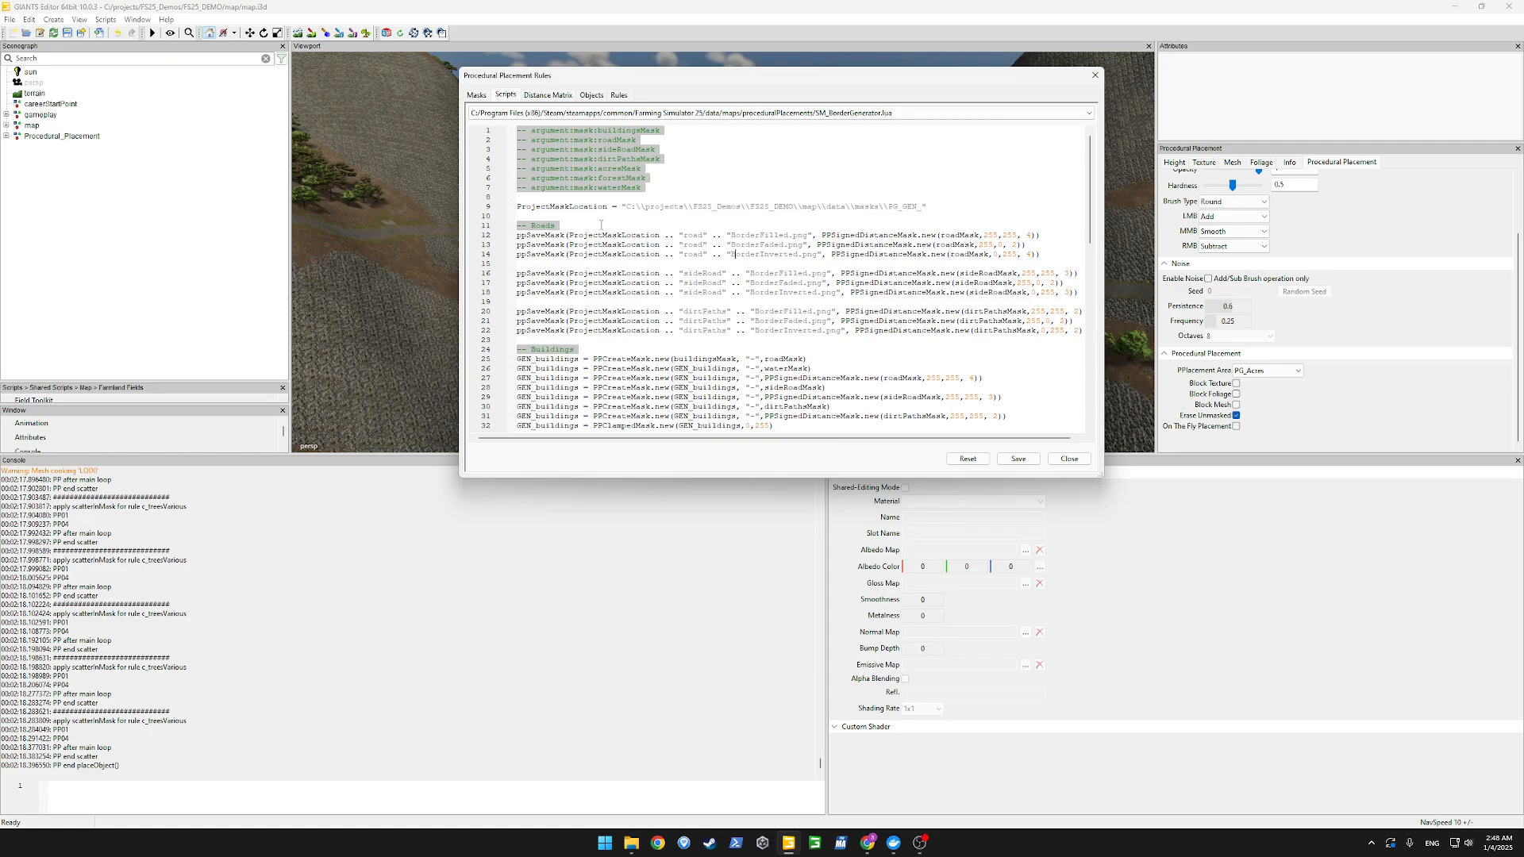
double_click(551, 208)
click(589, 221)
double_click(566, 206)
click(566, 198)
click(84, 8)
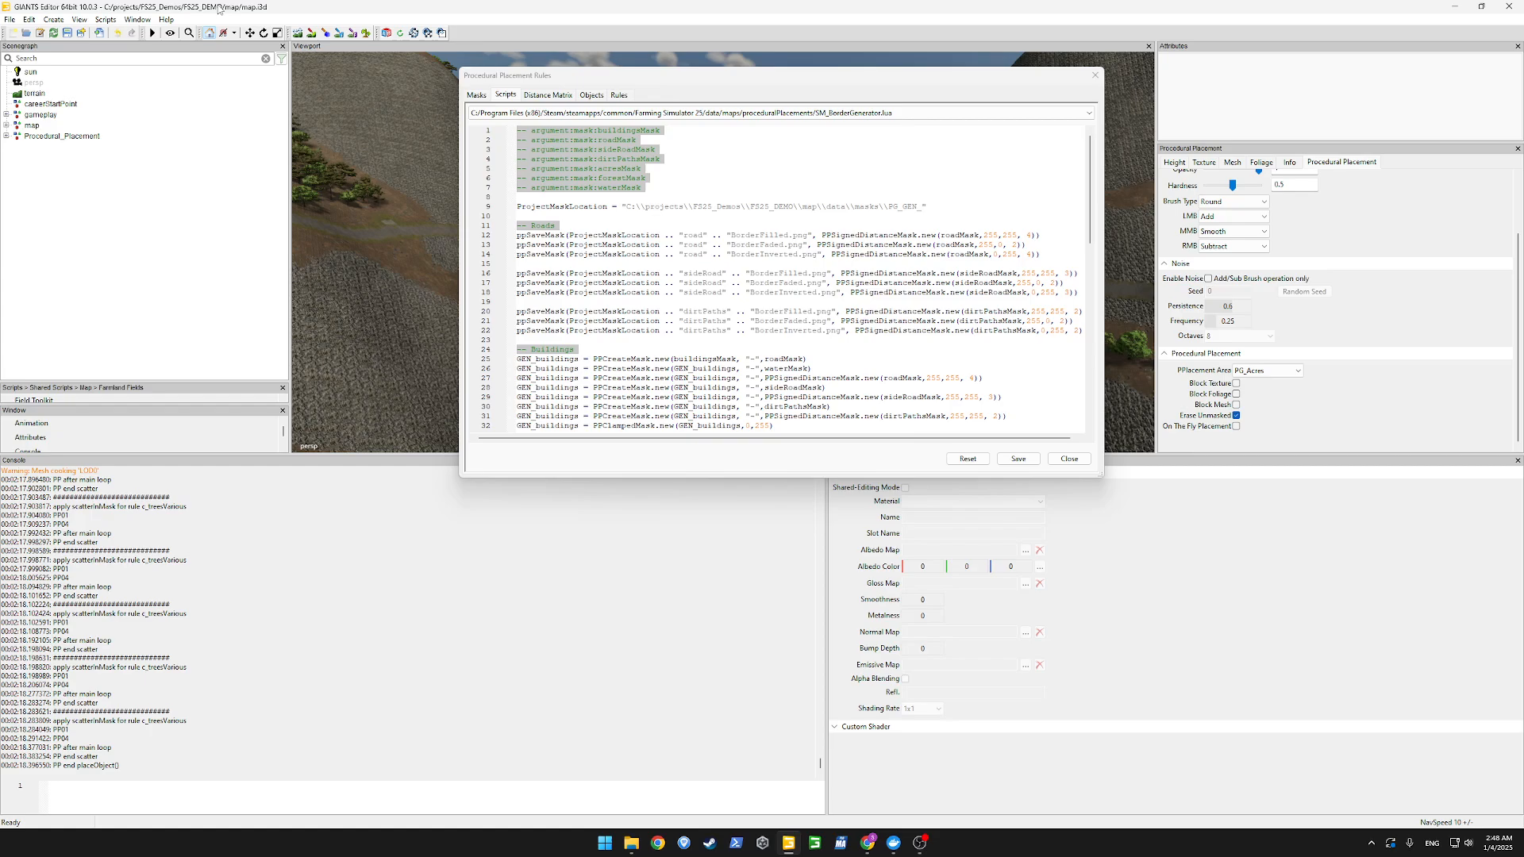
click(688, 234)
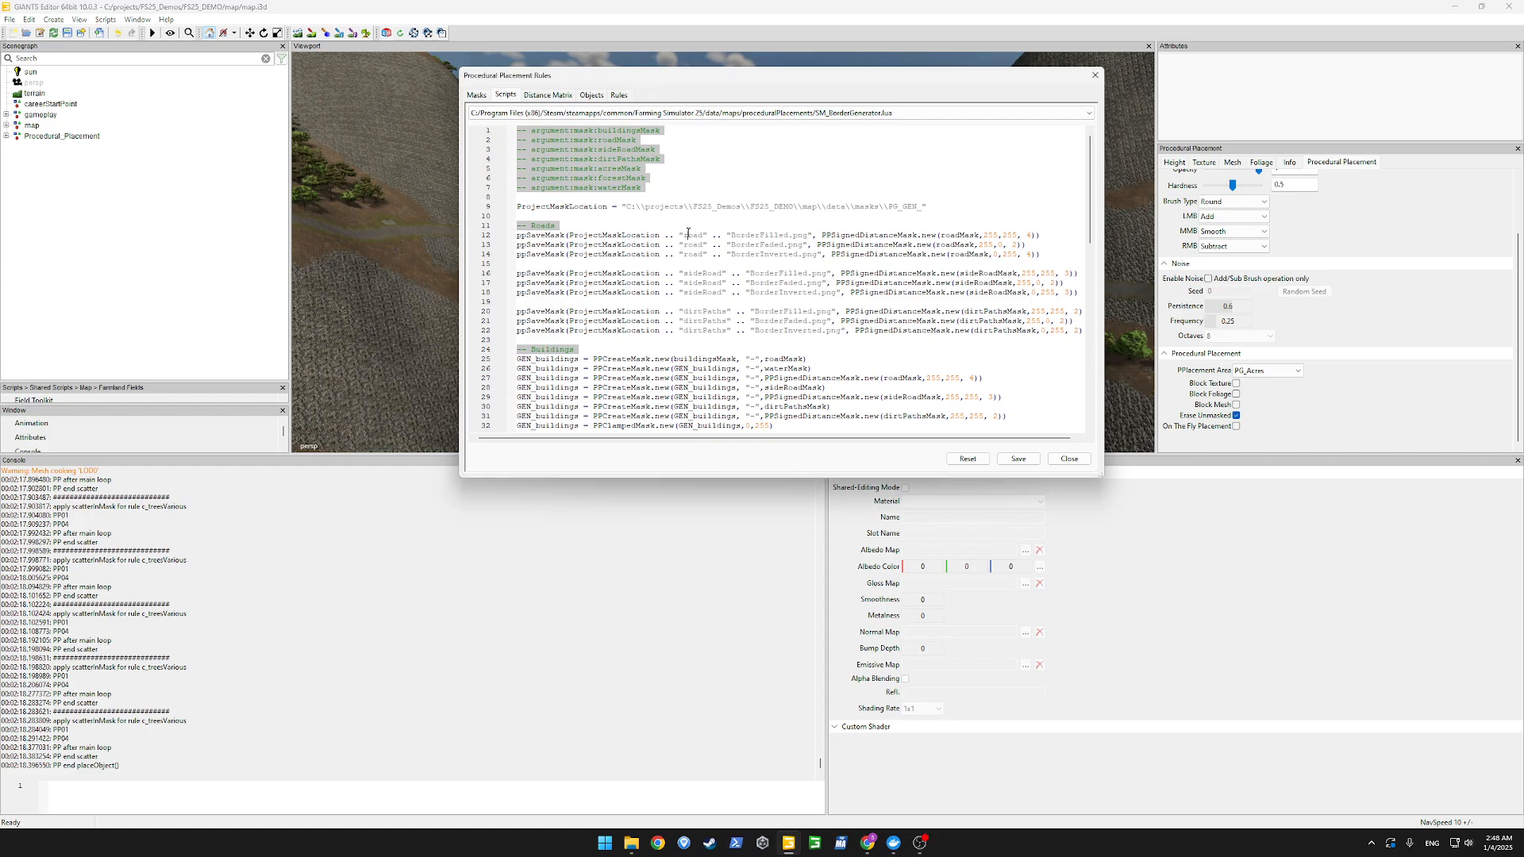
double_click(550, 207)
click(640, 244)
drag(627, 208, 858, 209)
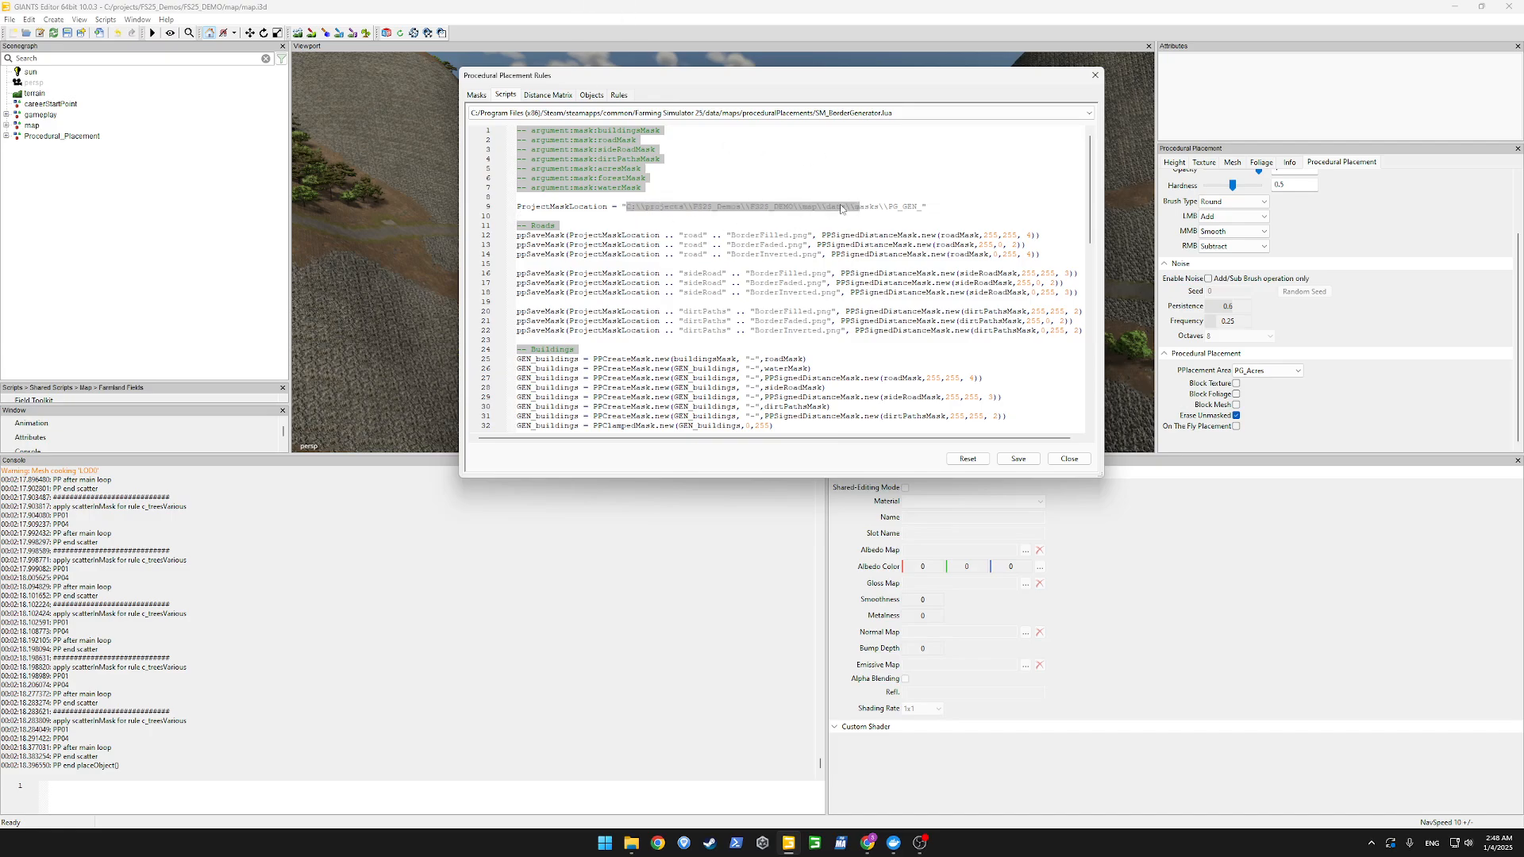
click(793, 210)
scroll(770, 261, down, 18)
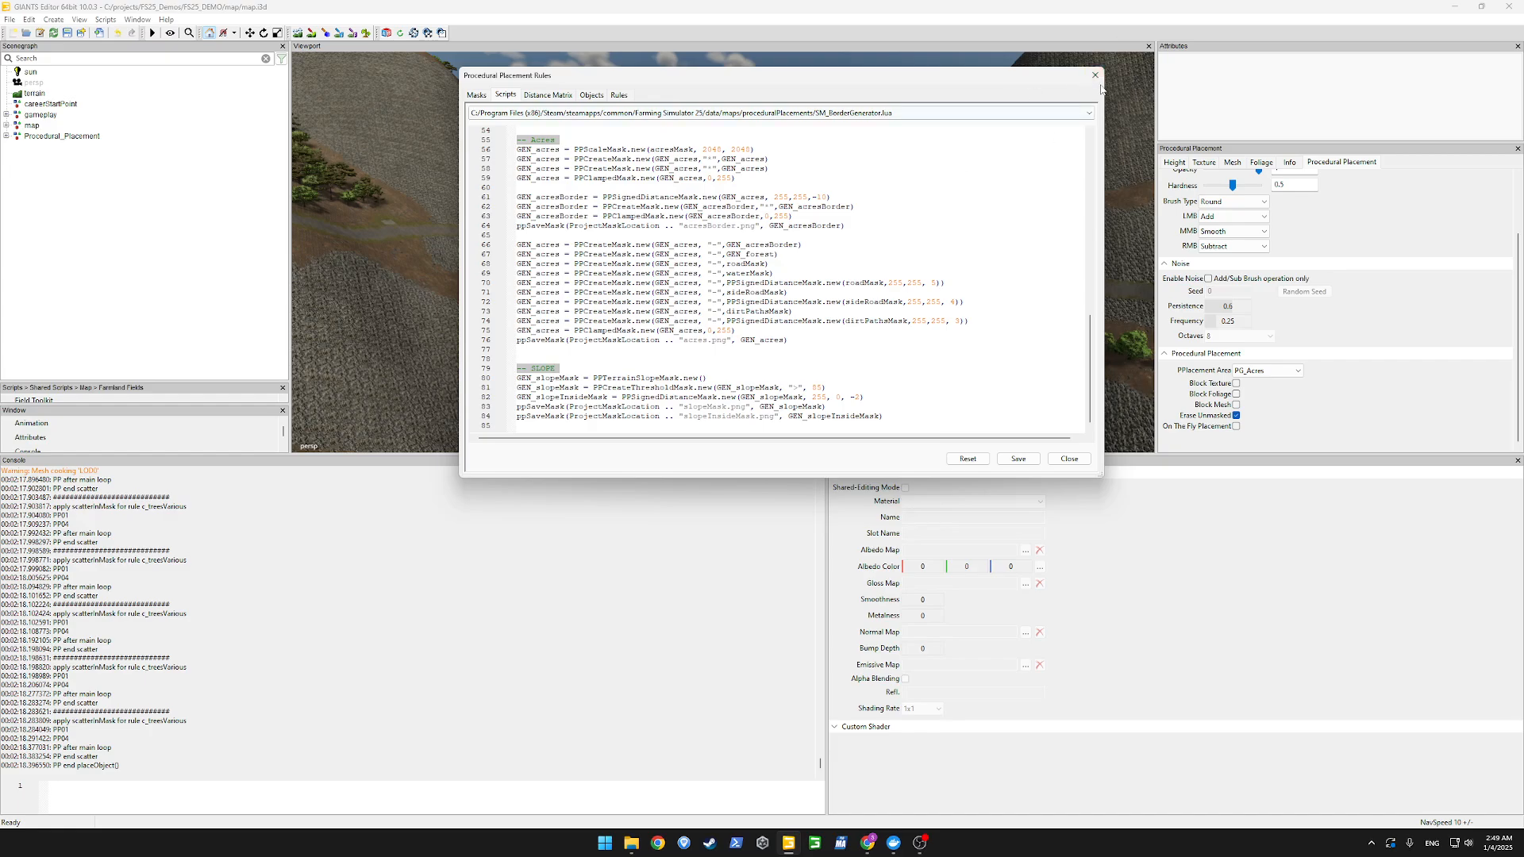
key(Escape)
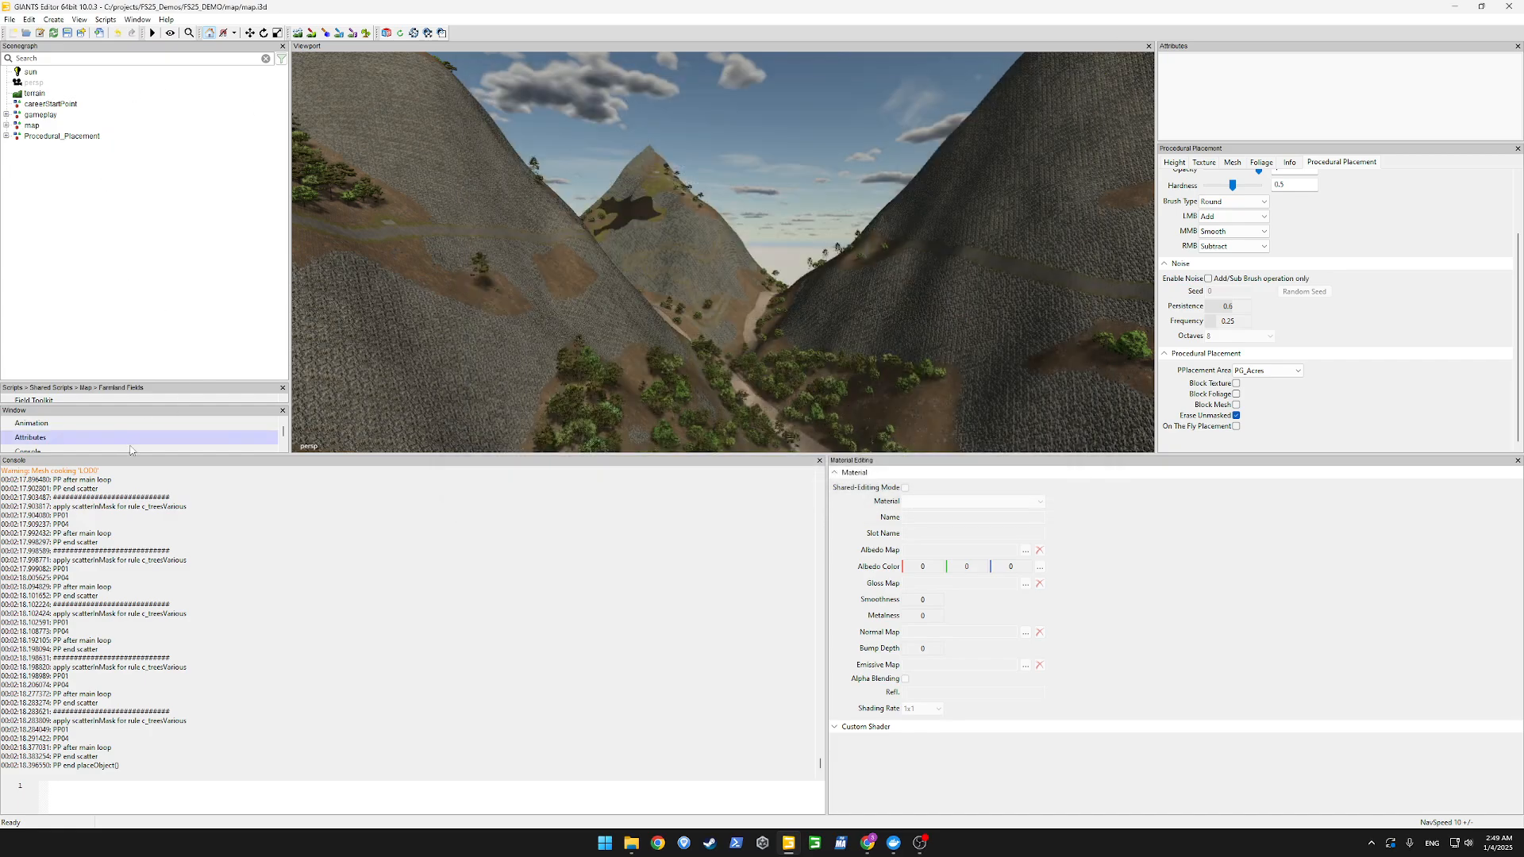
Reopen the Procedural Placement rules and run object placement with all the enabled rules.
click(137, 19)
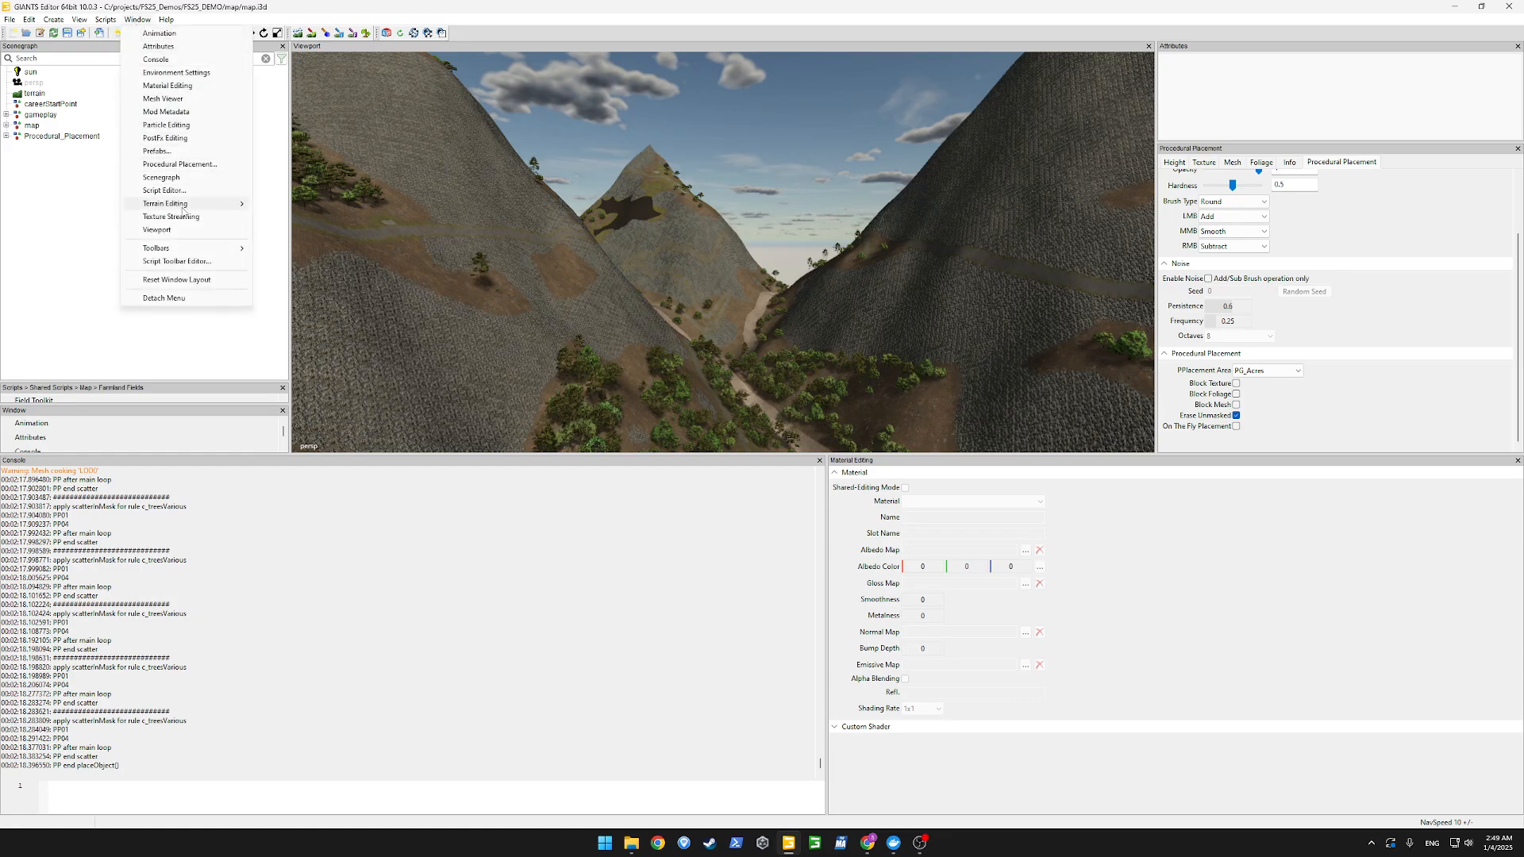
click(198, 169)
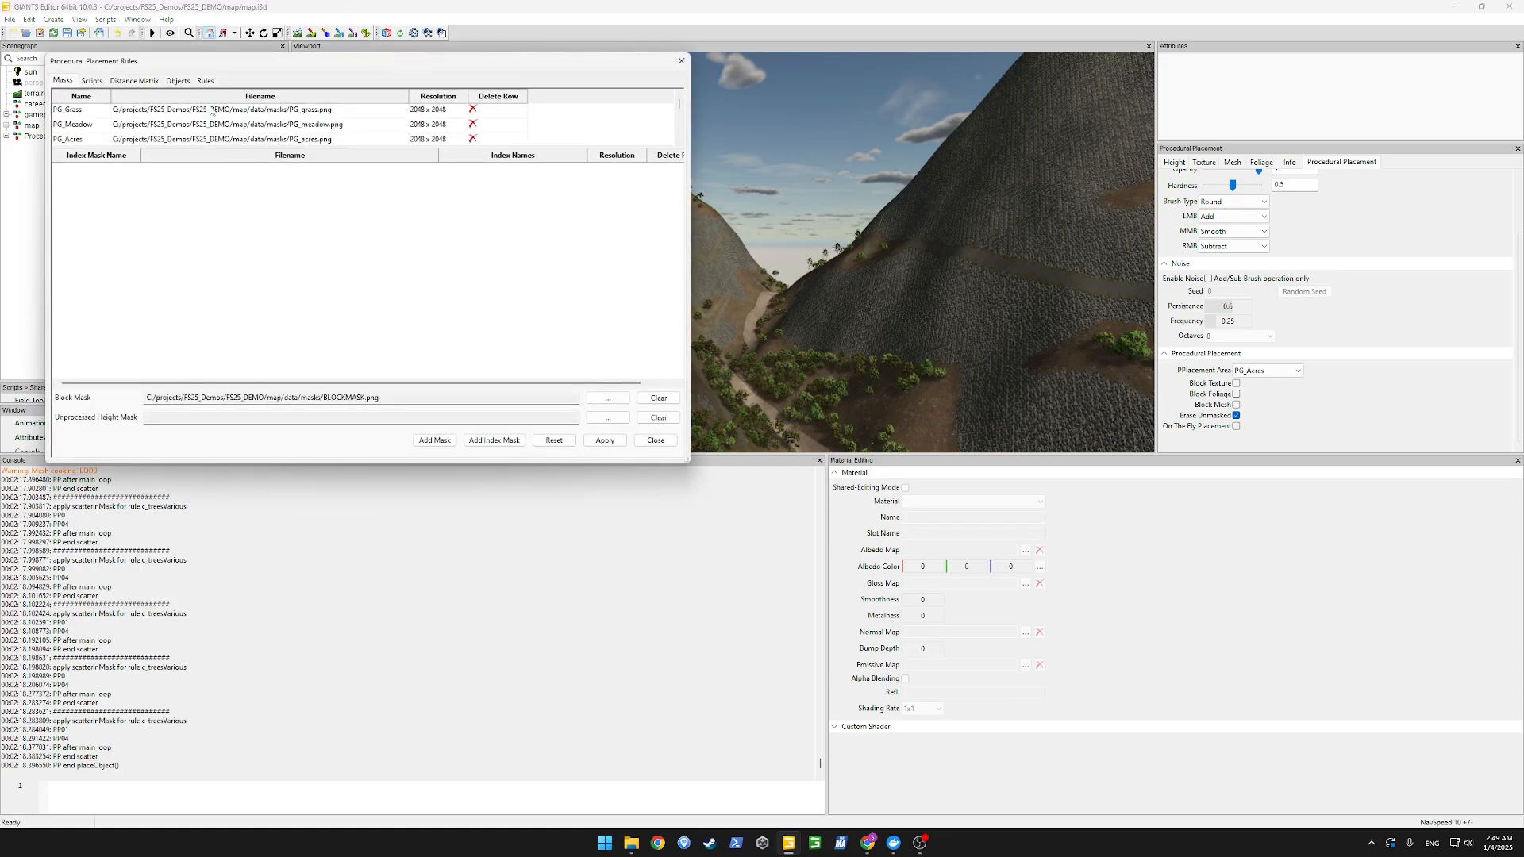
click(205, 80)
click(99, 315)
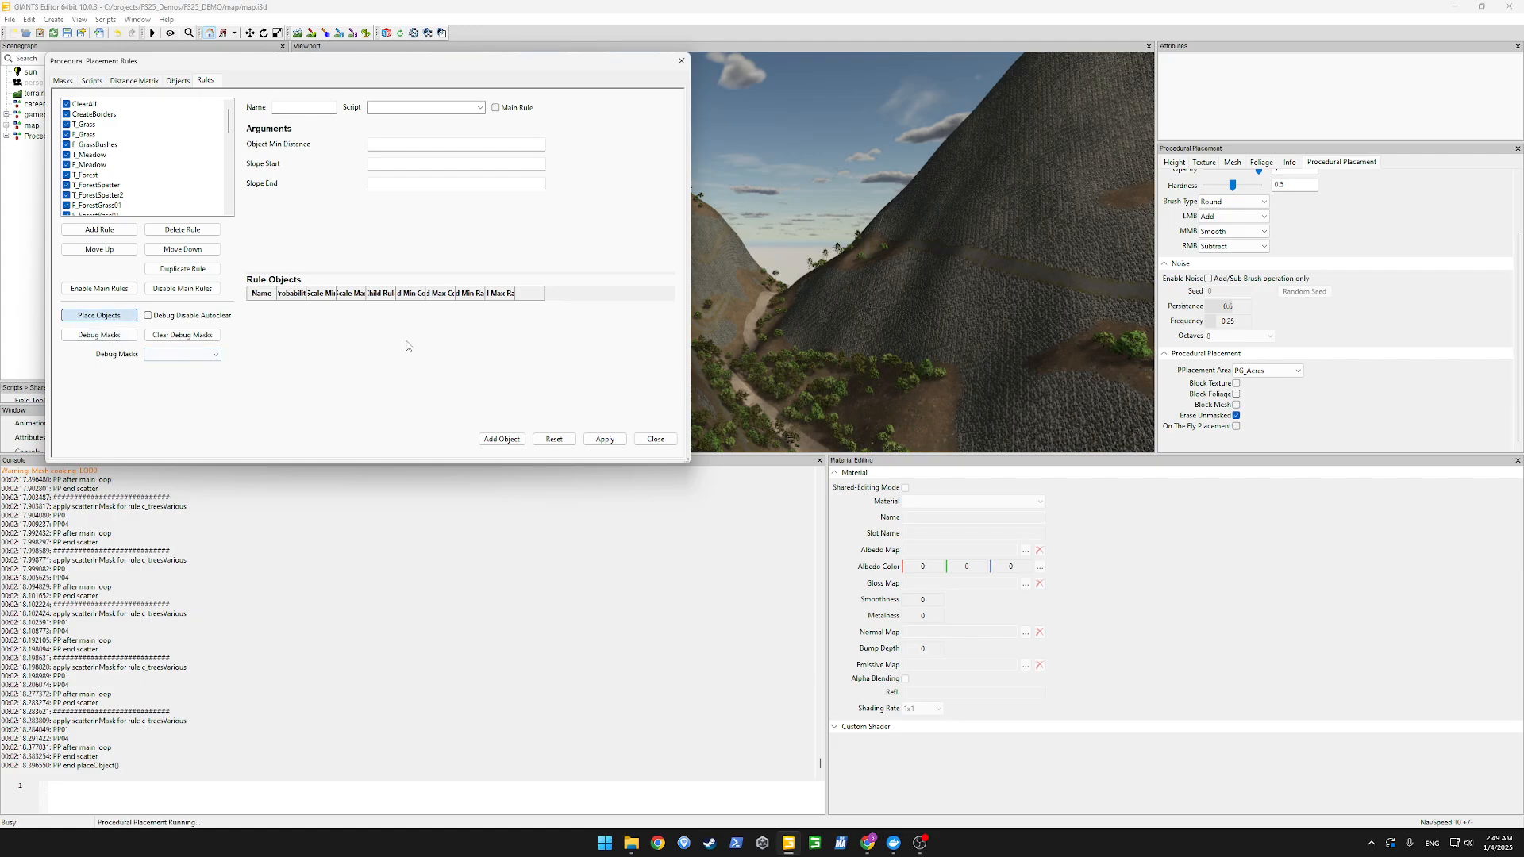
Switch to File Explorer and go to the map folder inside FS25_Demos\fs25-map-template.
mouse_move(631, 843)
click(785, 762)
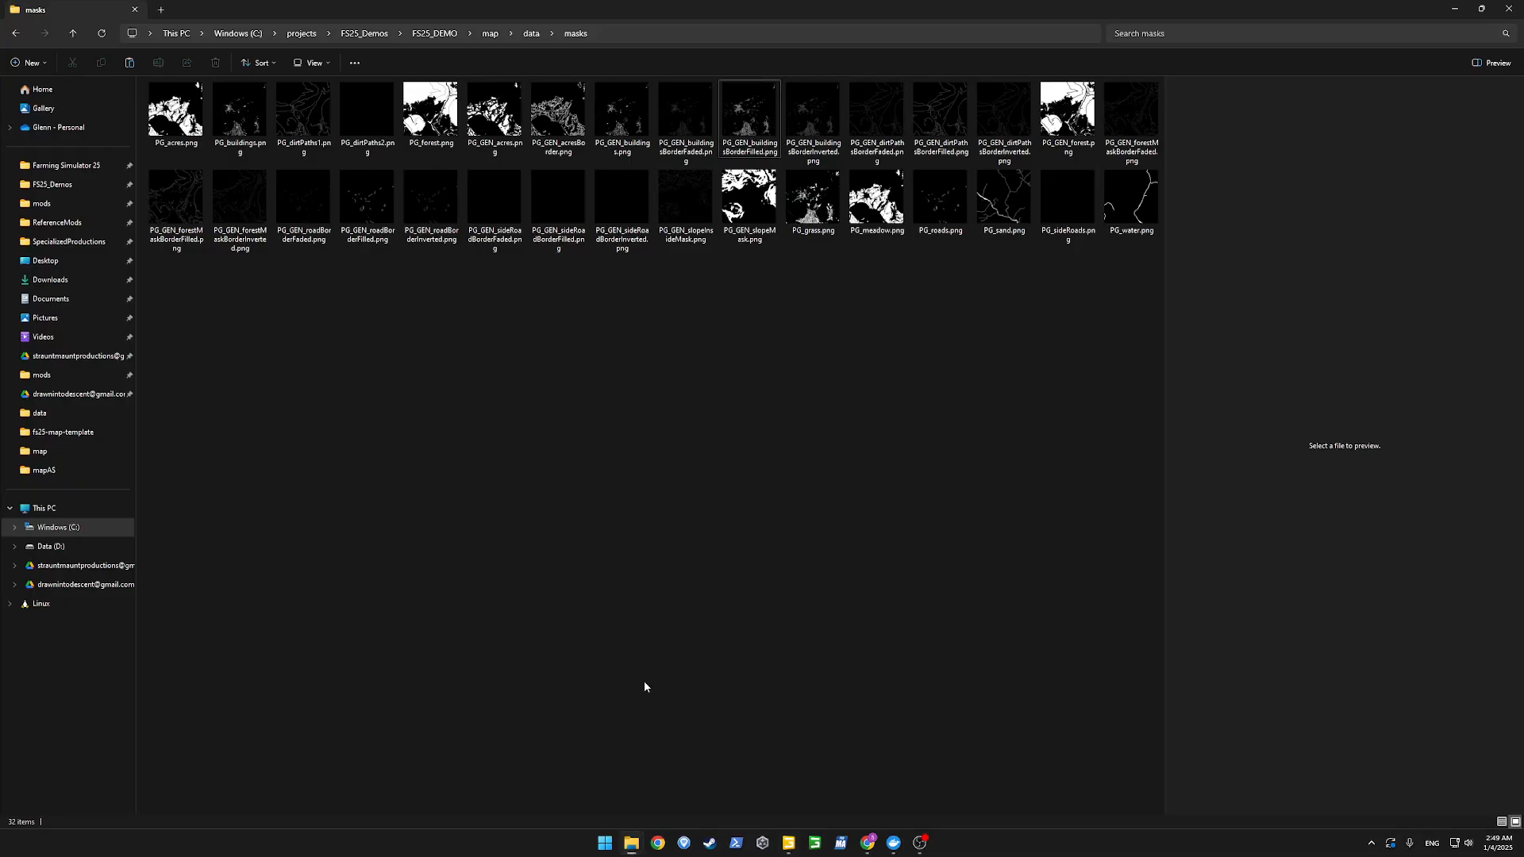
click(434, 34)
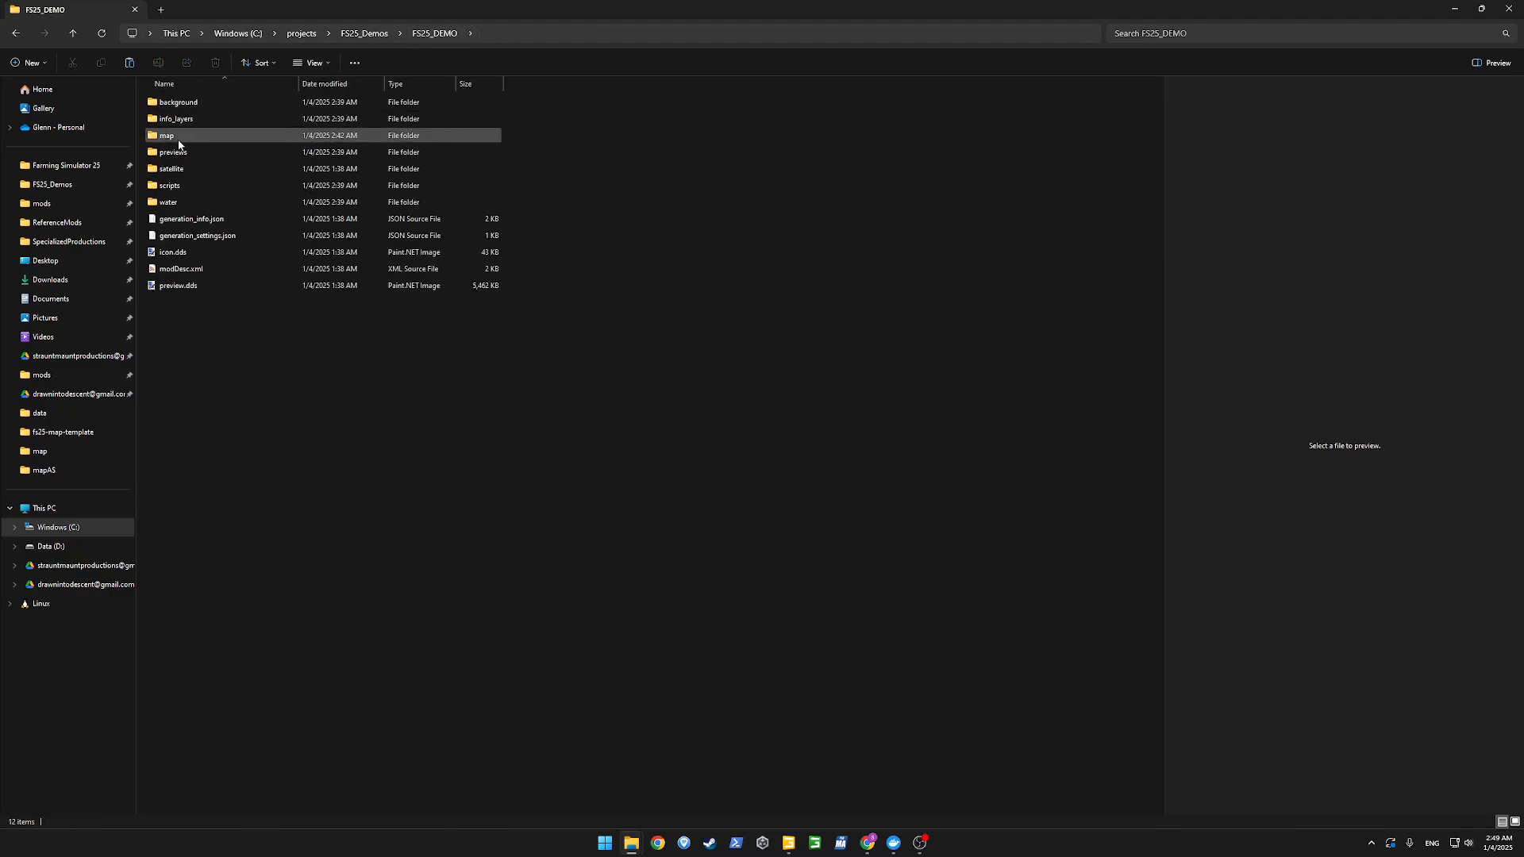
click(356, 34)
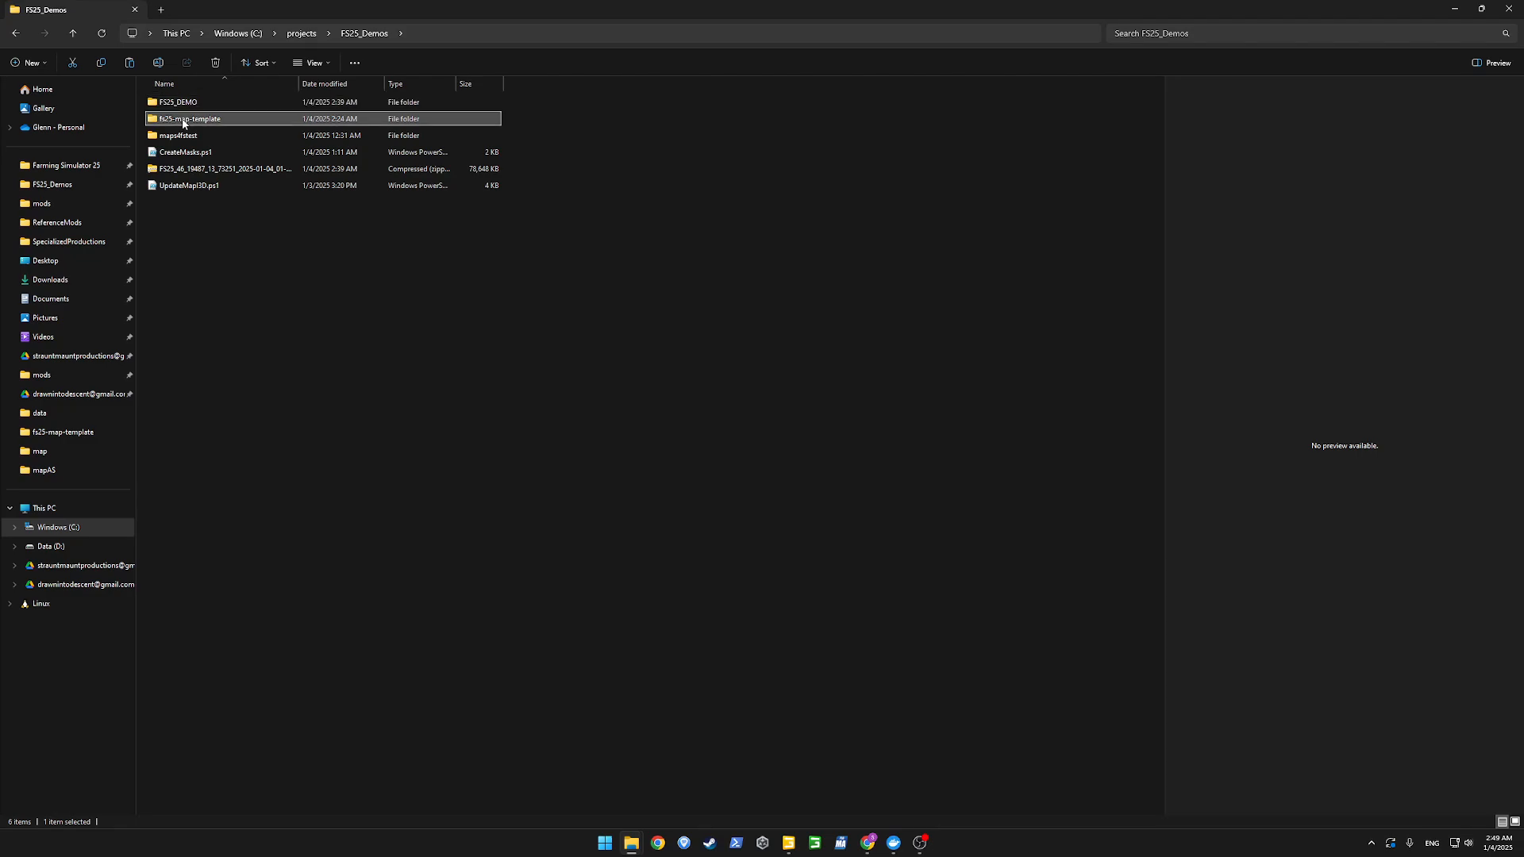
double_click(183, 119)
double_click(183, 102)
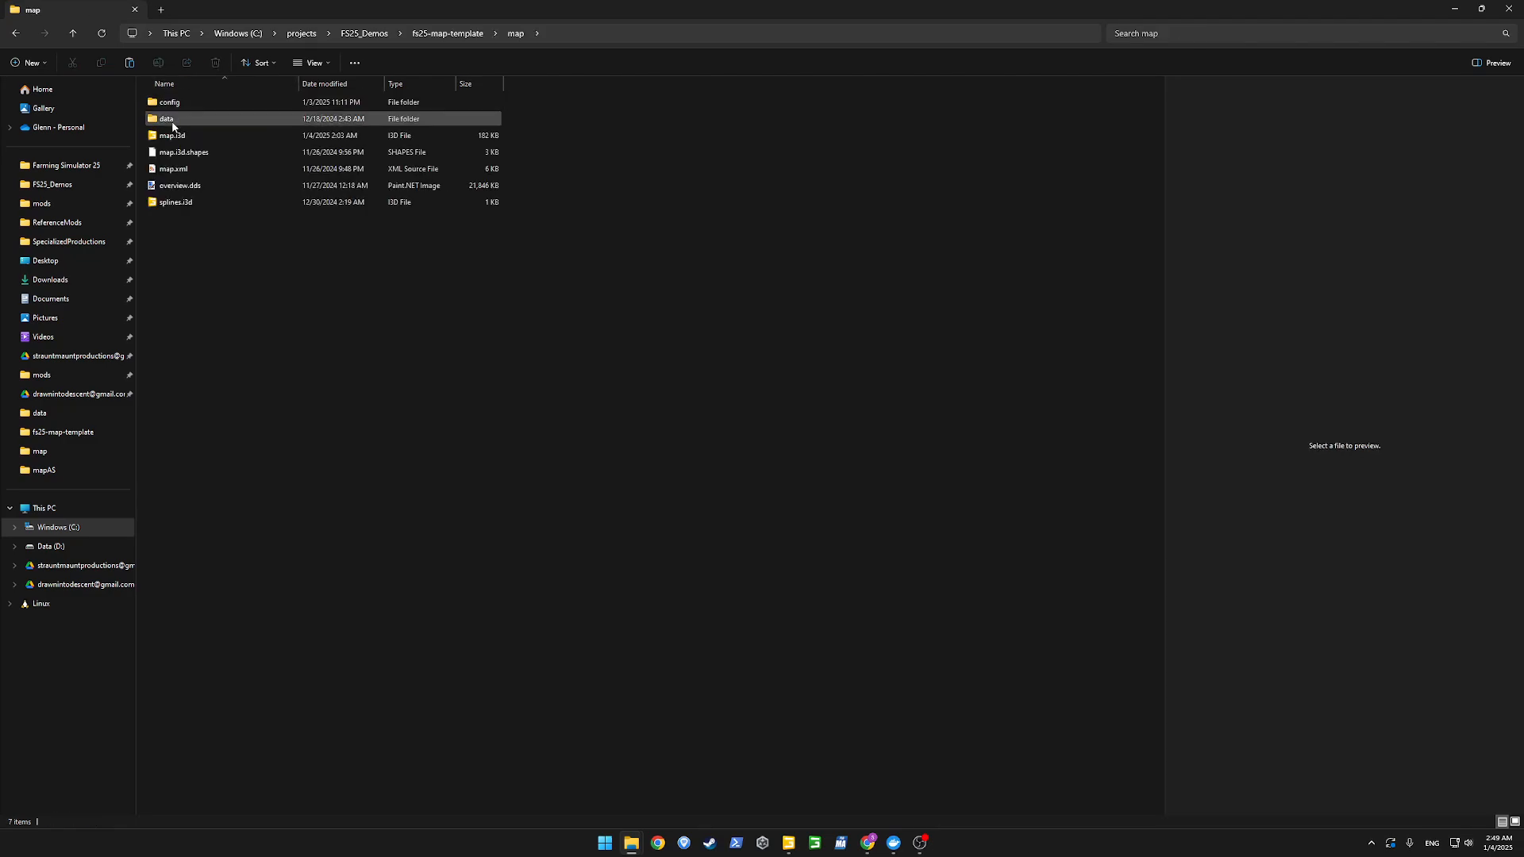
Open the template's map.i3d in Visual Studio Code.
click(167, 135)
right_click(169, 135)
mouse_move(230, 192)
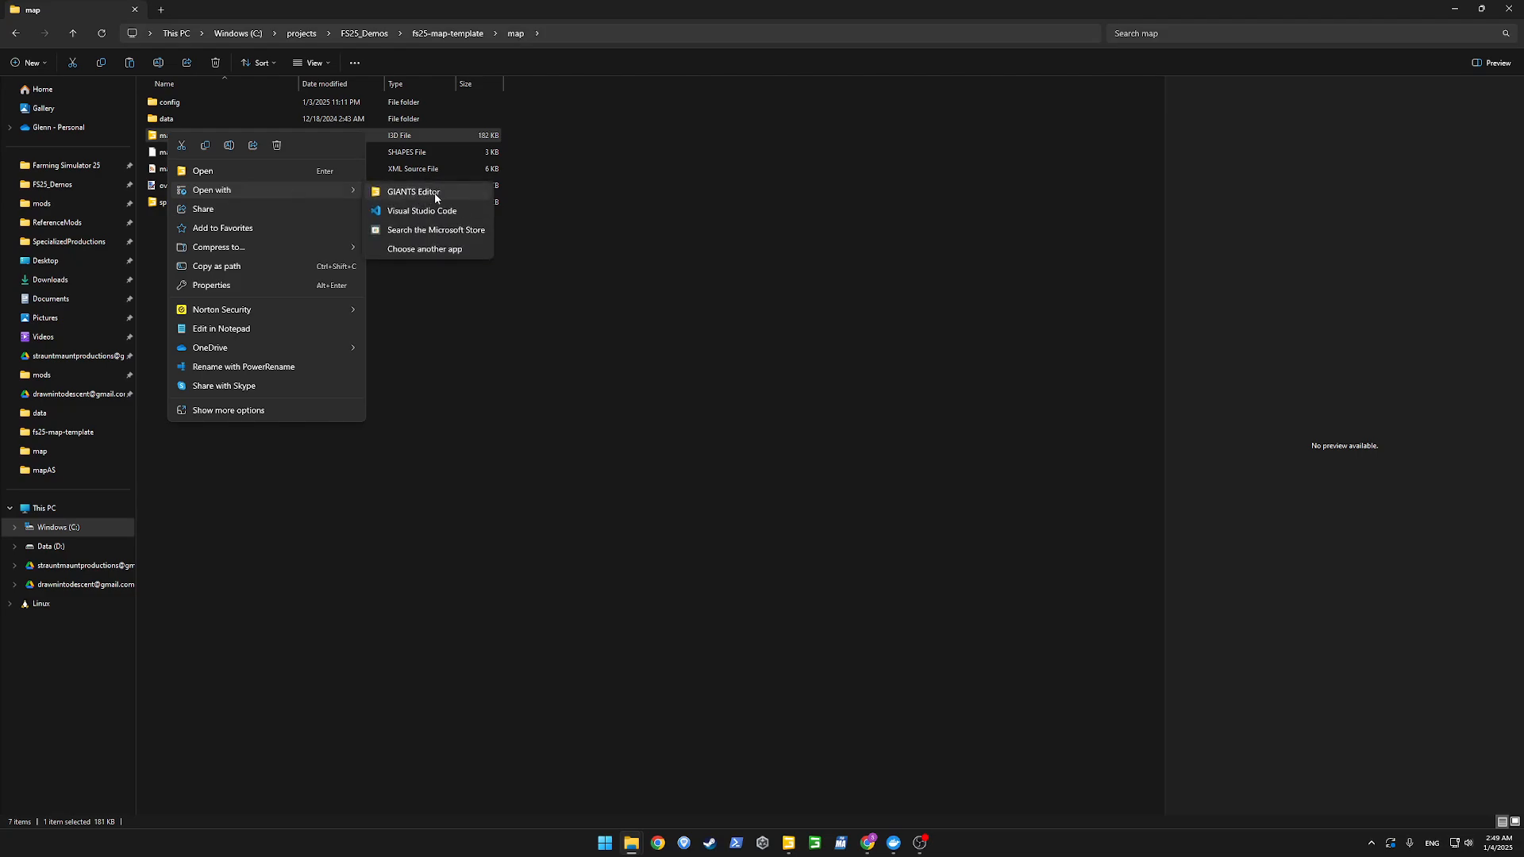
click(443, 210)
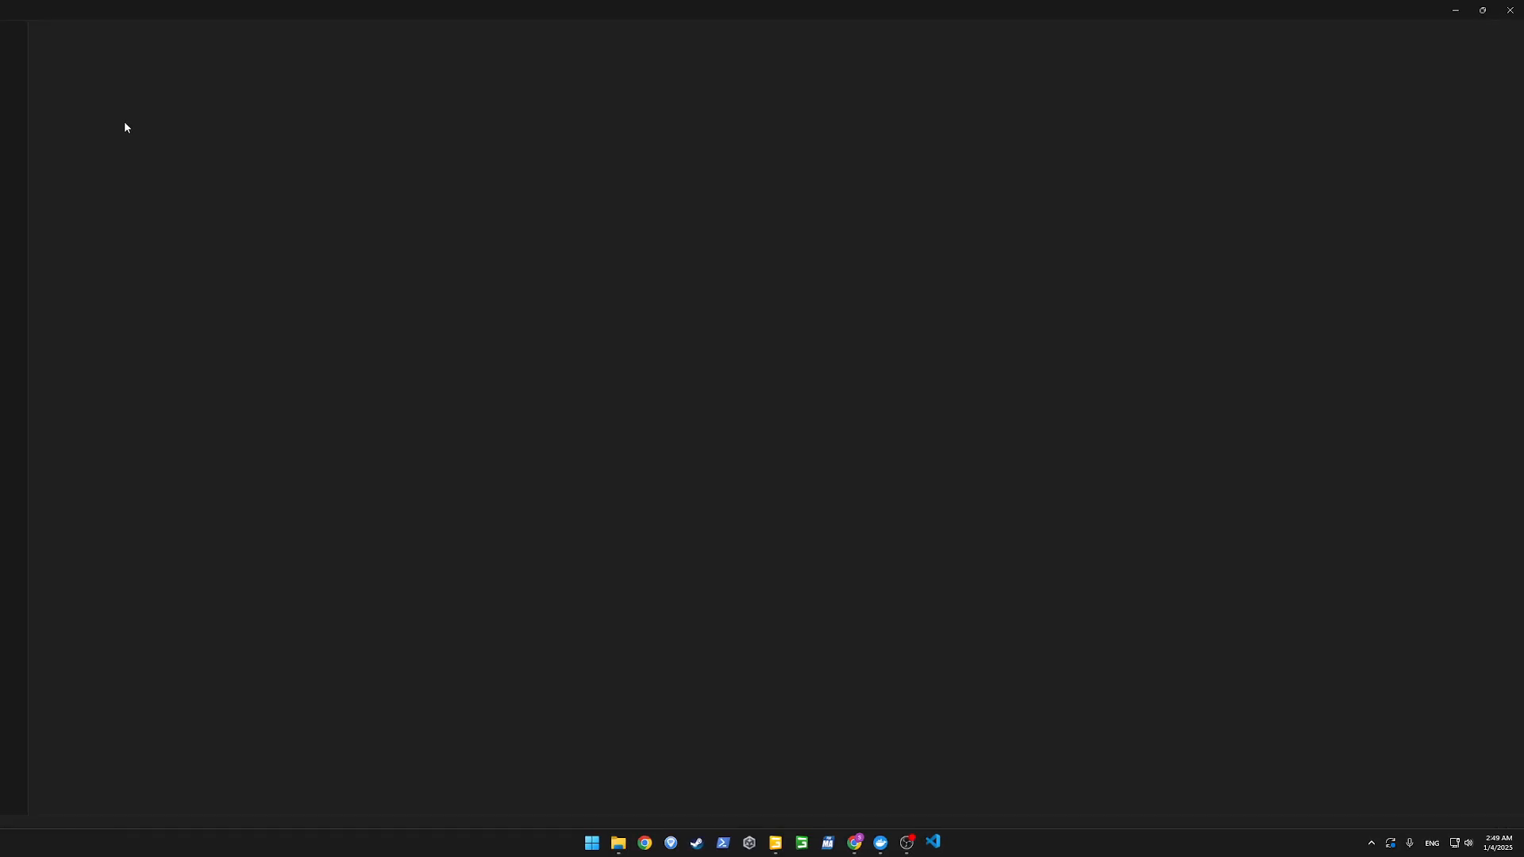
Search map.i3d for "Procedural" and locate the ProceduralPlacementMasks section.
click(690, 273)
key(ctrl+f)
text(Procedura)
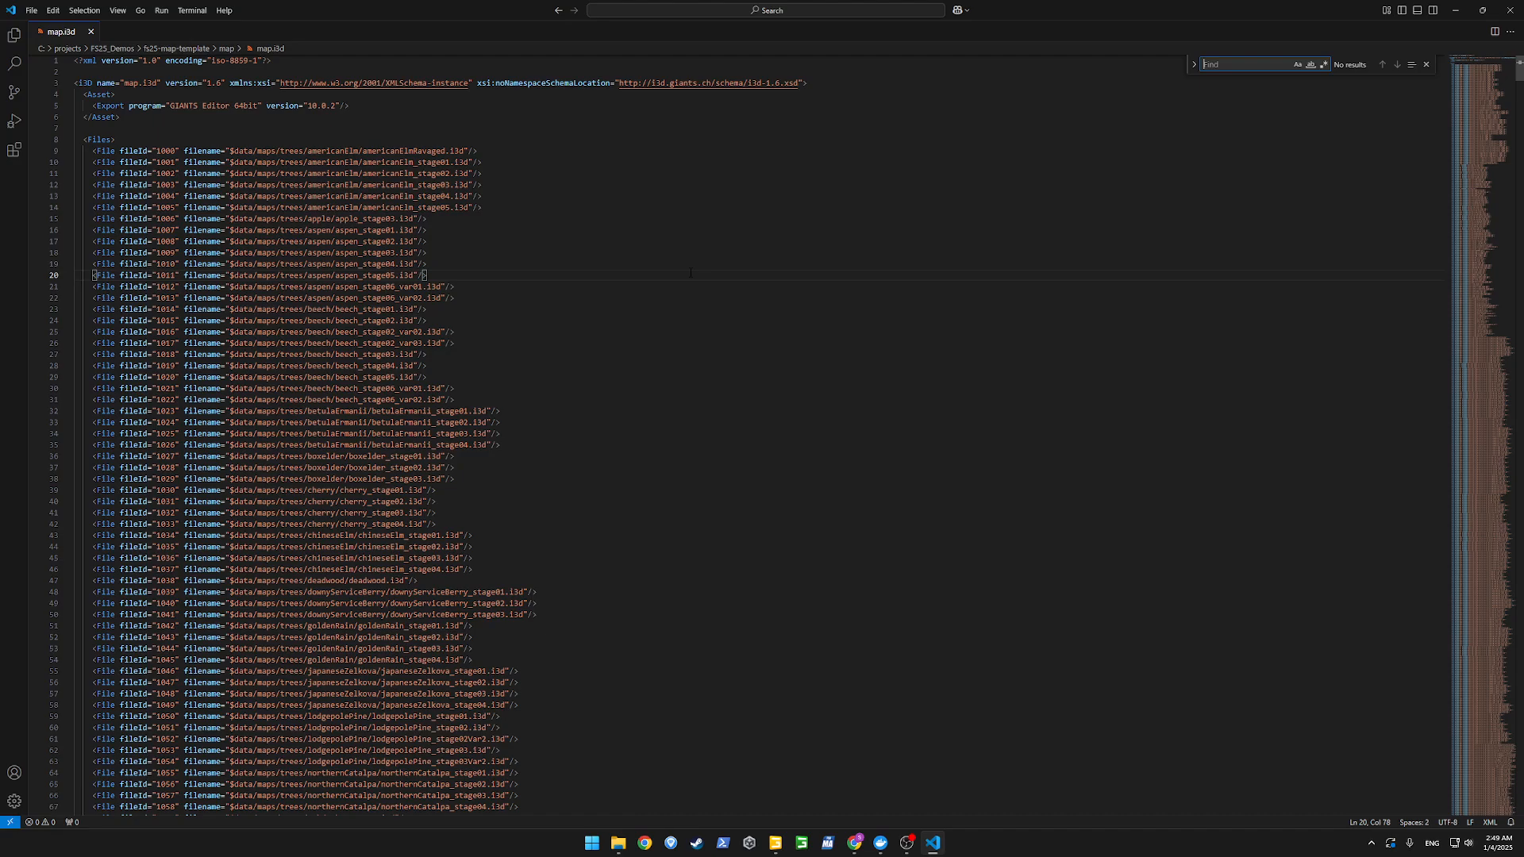
text(l)
scroll(690, 272, down, 6)
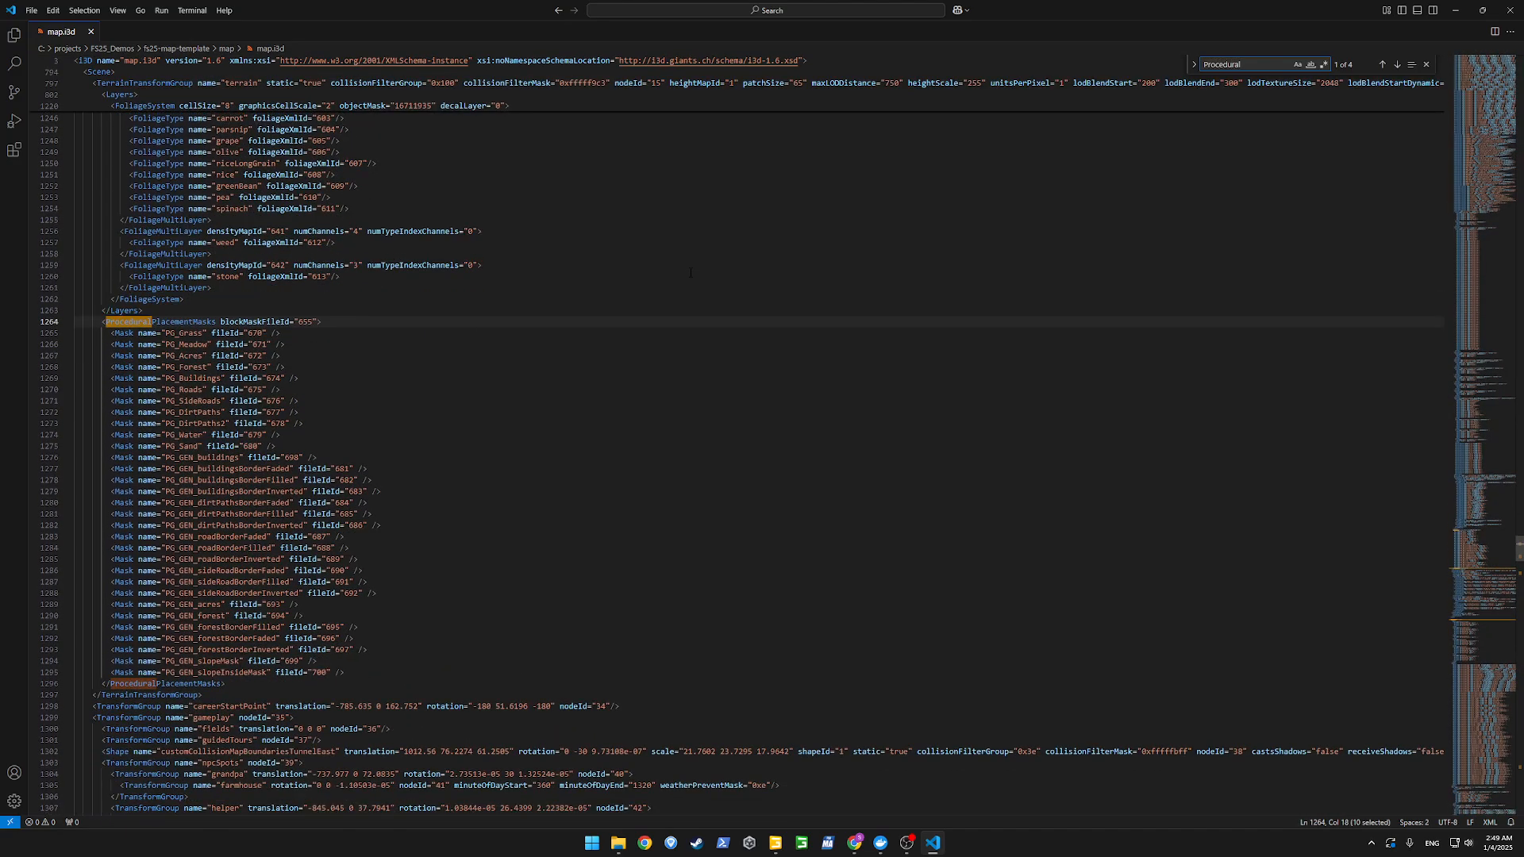
double_click(141, 172)
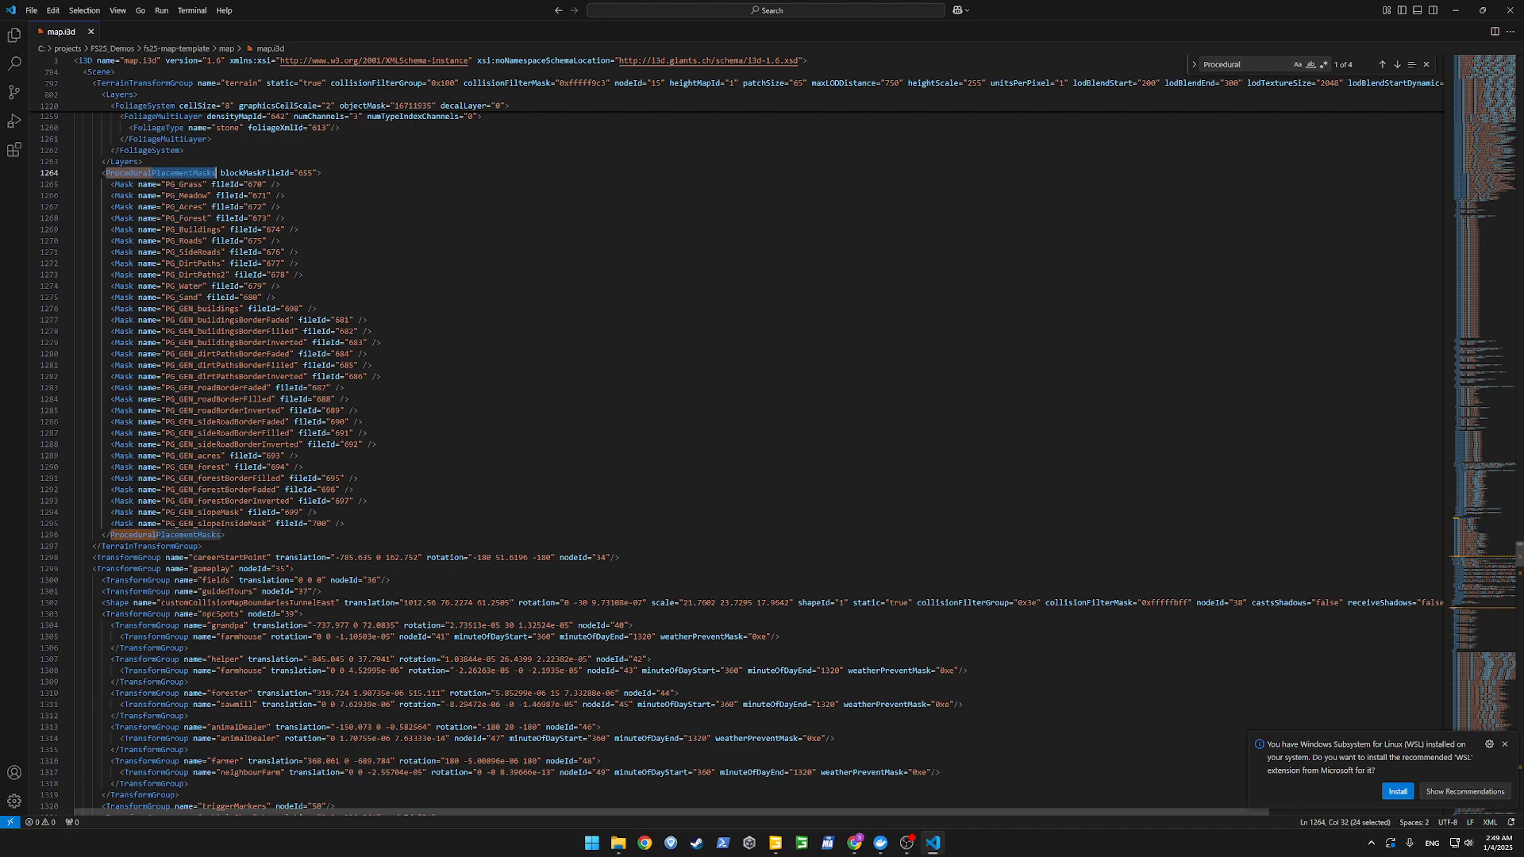
scroll(141, 172, up, 4)
scroll(322, 579, down, 4)
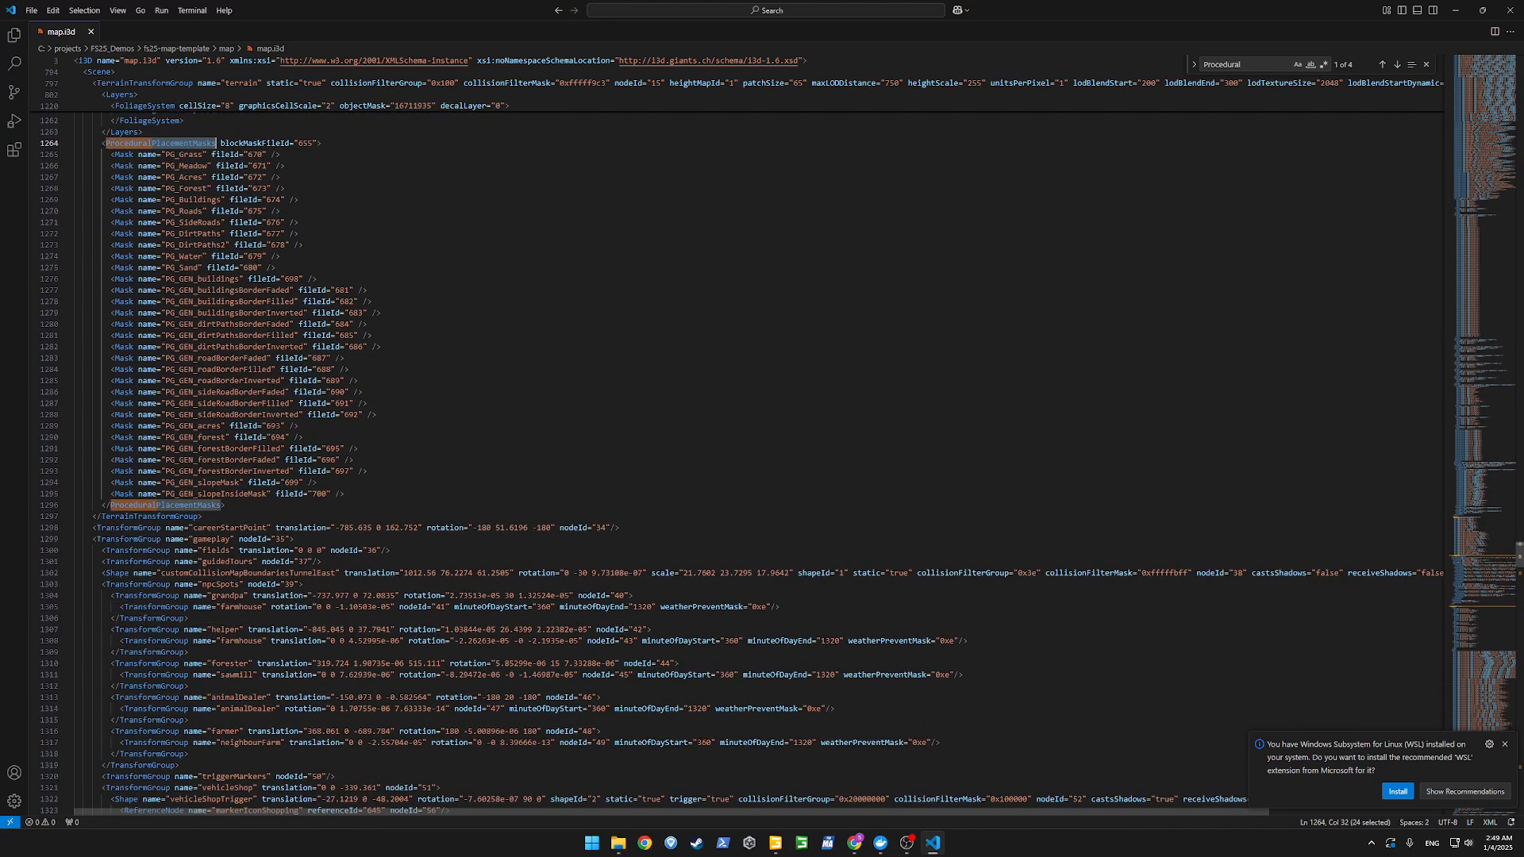
Examine the mask entries in the ProceduralPlacementMasks section, from PG_Grass down to PG_GEN_slopeInsideMask.
click(321, 426)
drag(356, 498, 230, 200)
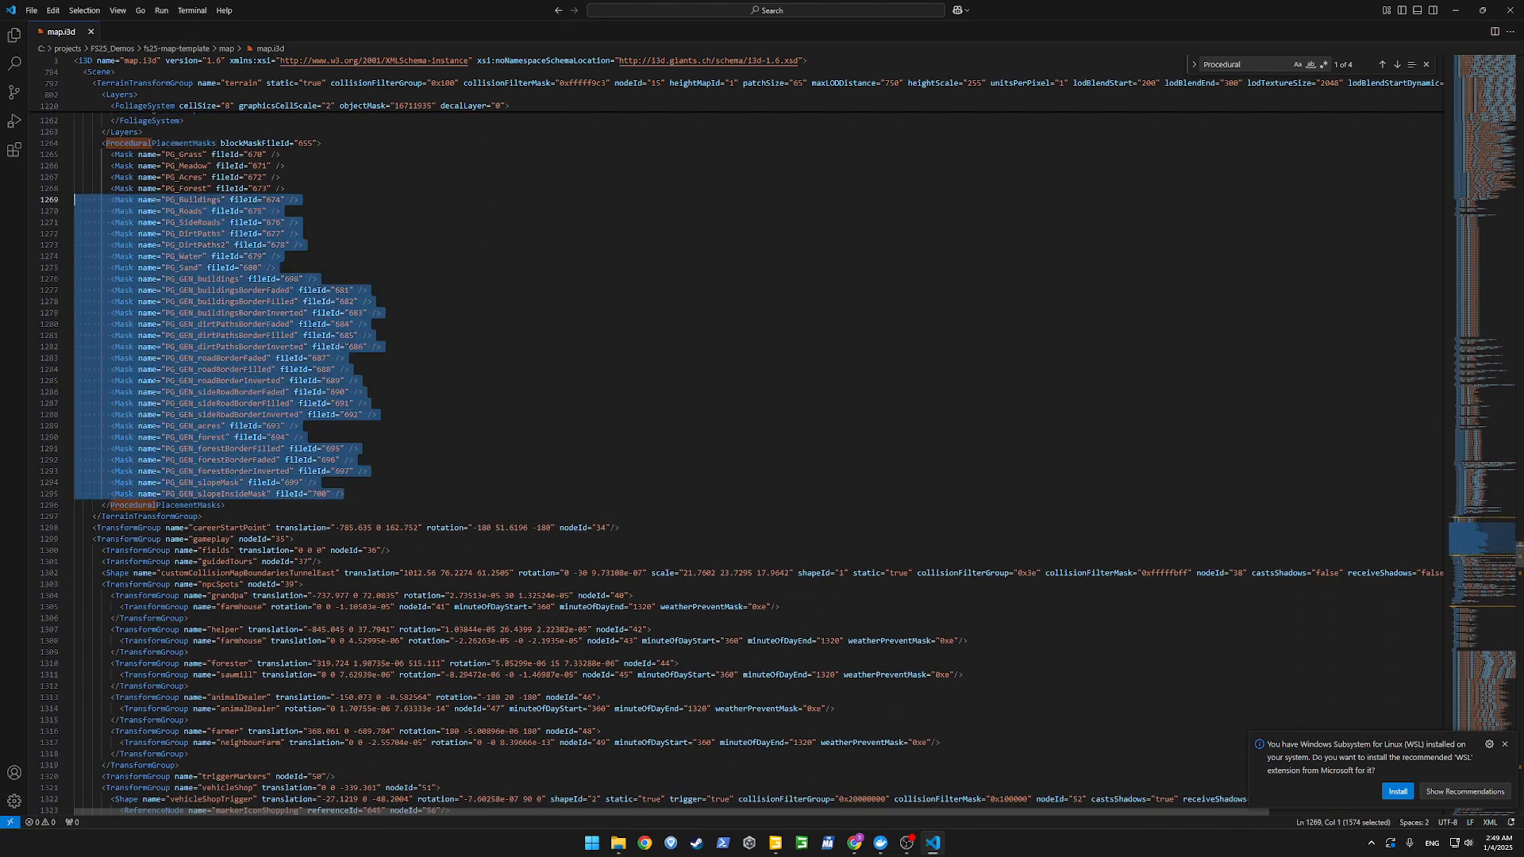
click(384, 347)
key(alt+Tab)
key(alt+Tab)
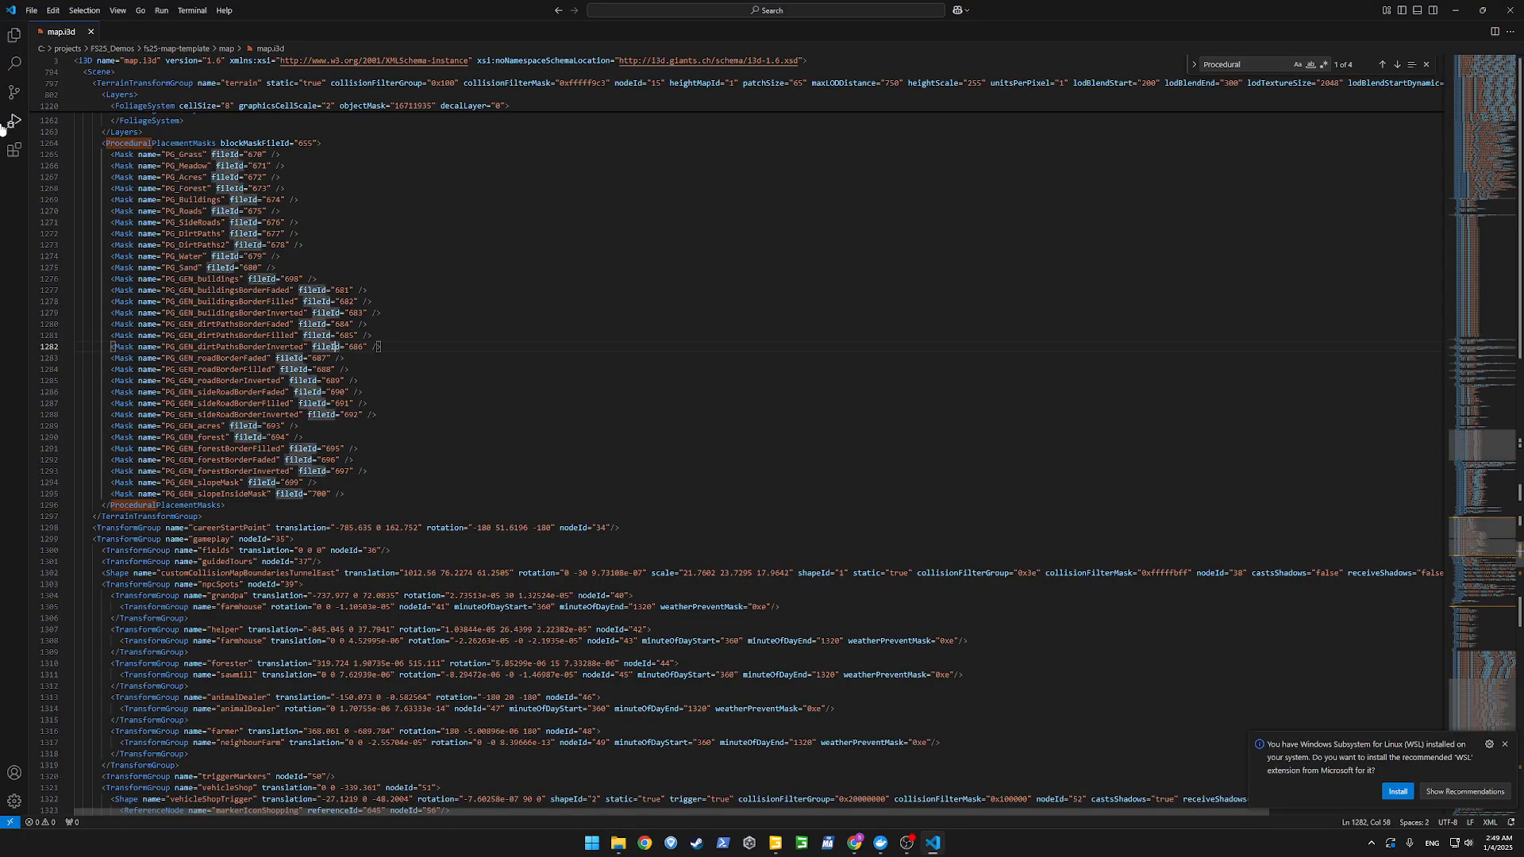
double_click(238, 358)
click(426, 391)
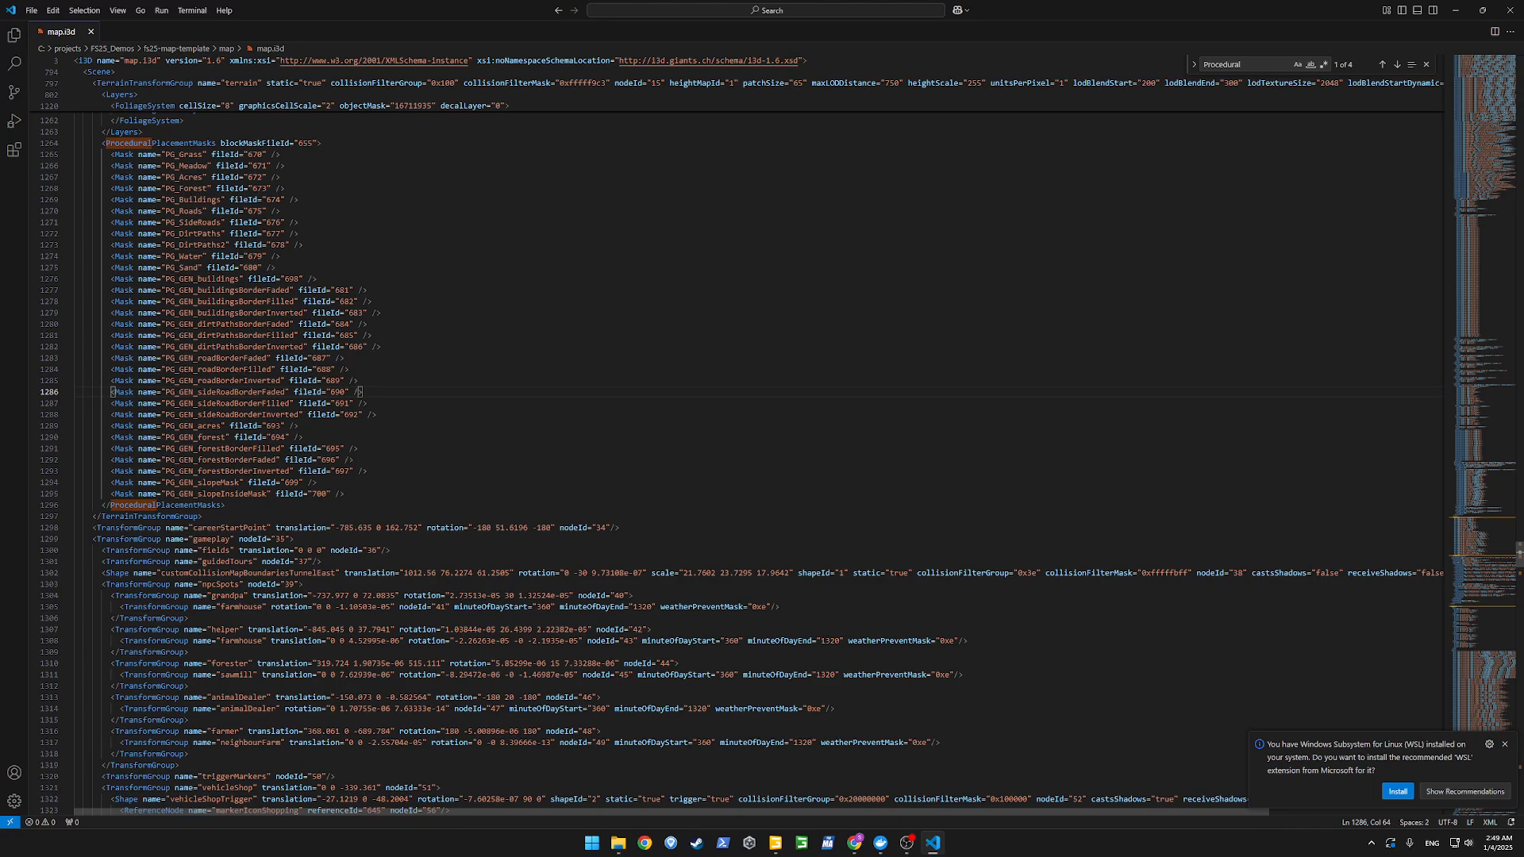
drag(198, 280, 211, 494)
click(211, 494)
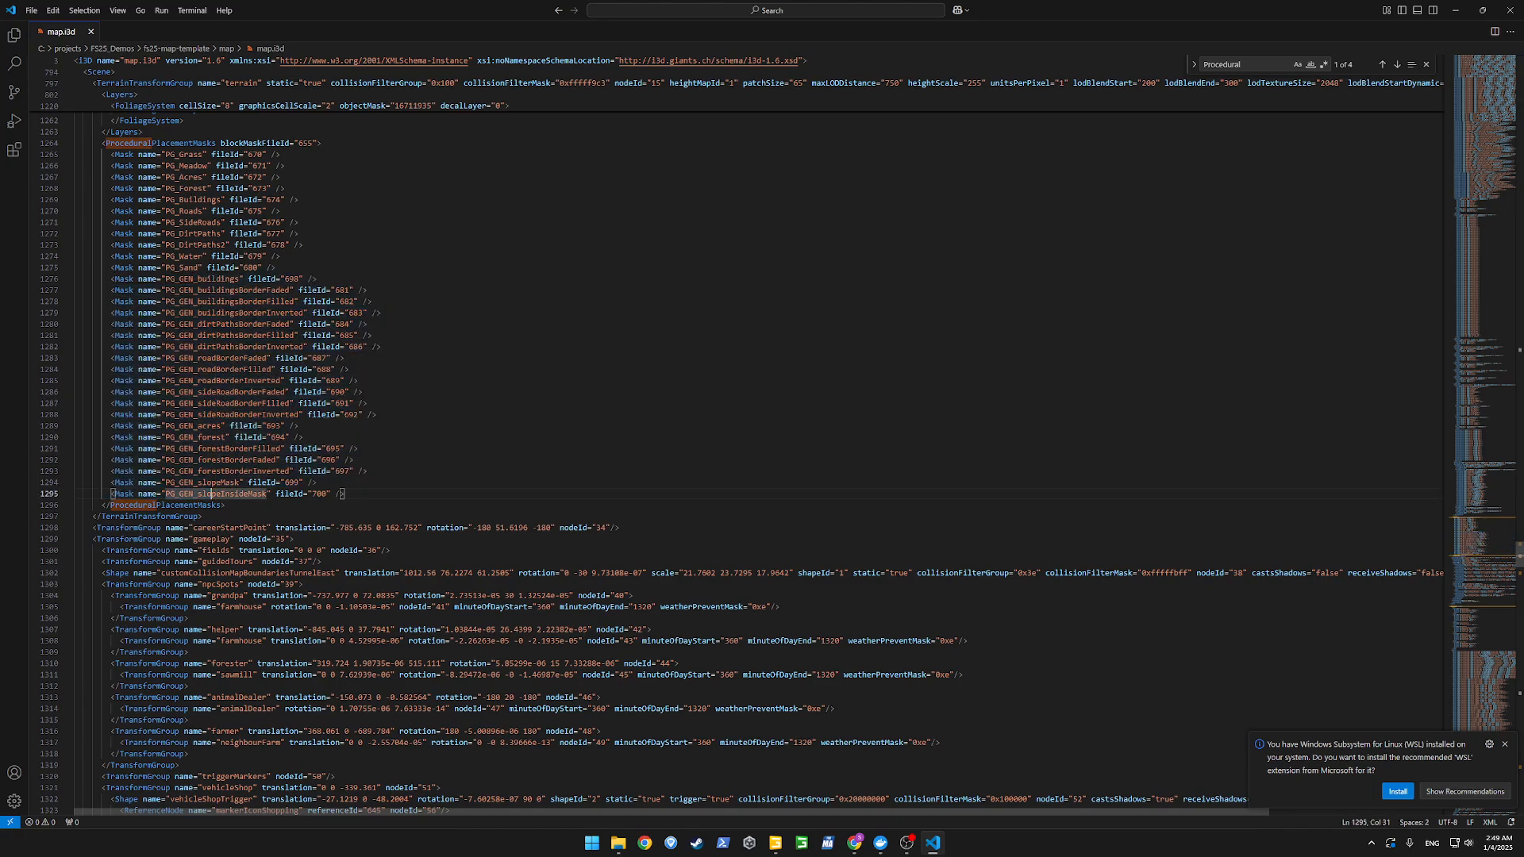
click(180, 313)
click(197, 313)
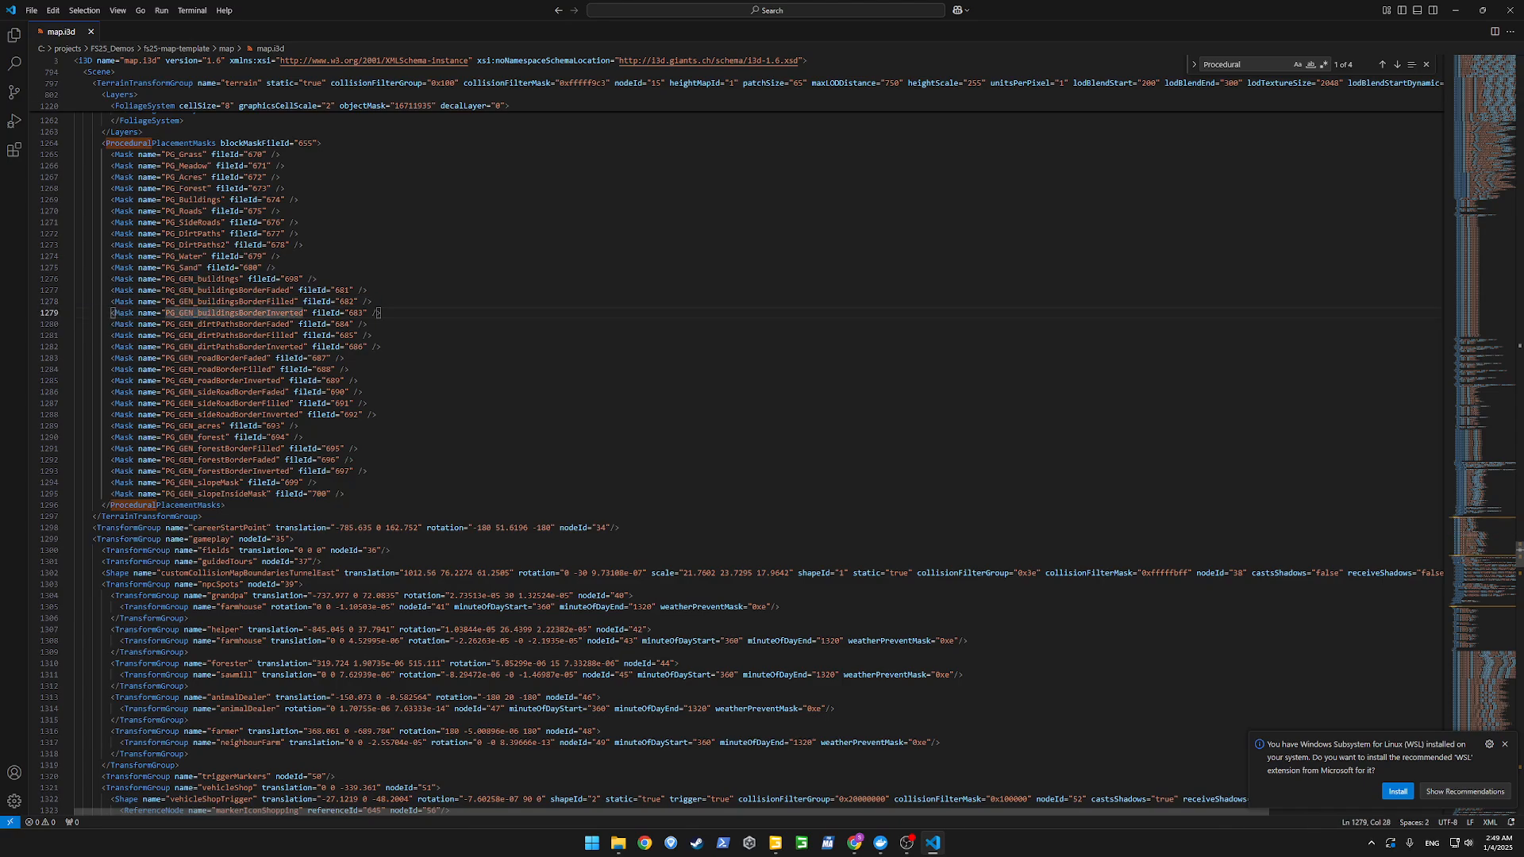
double_click(184, 154)
scroll(184, 154, up, 2)
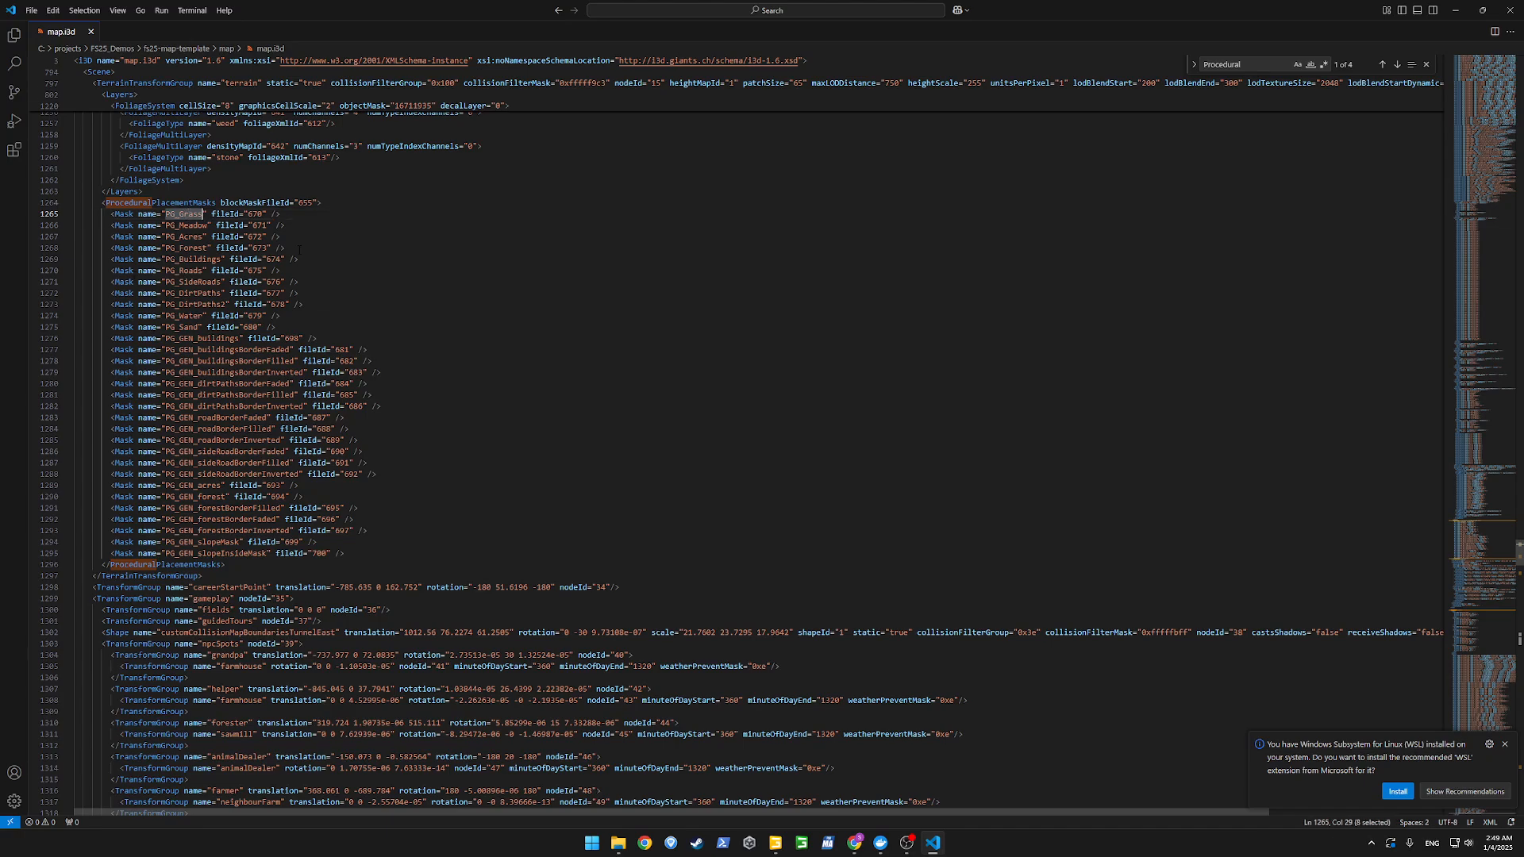
Compare the PG_Buildings mask entry with PG_GEN_buildings and its BorderFaded and BorderFilled variants.
double_click(202, 339)
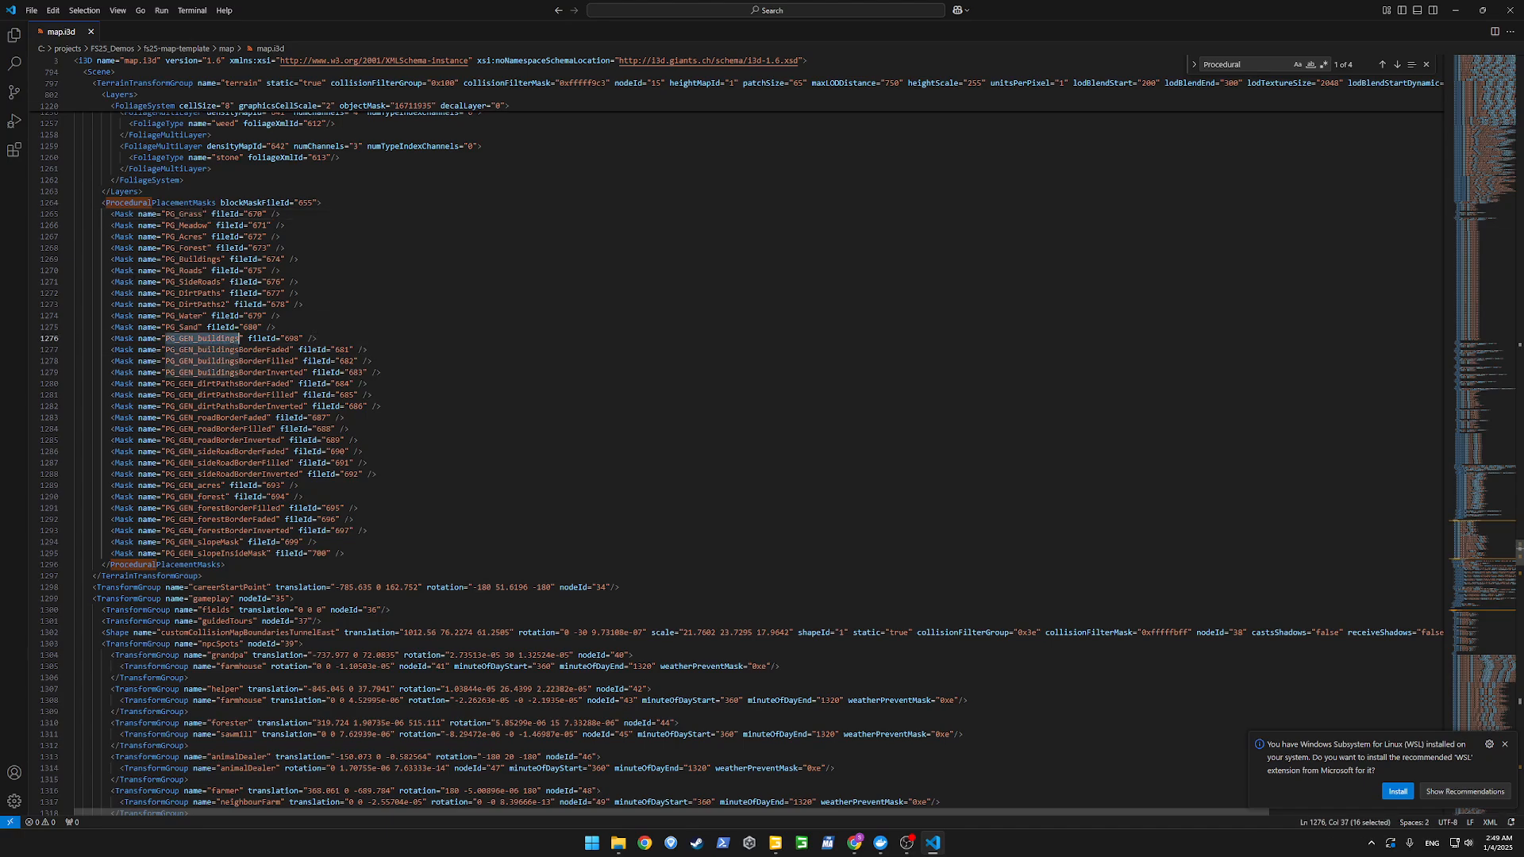
double_click(228, 350)
double_click(239, 361)
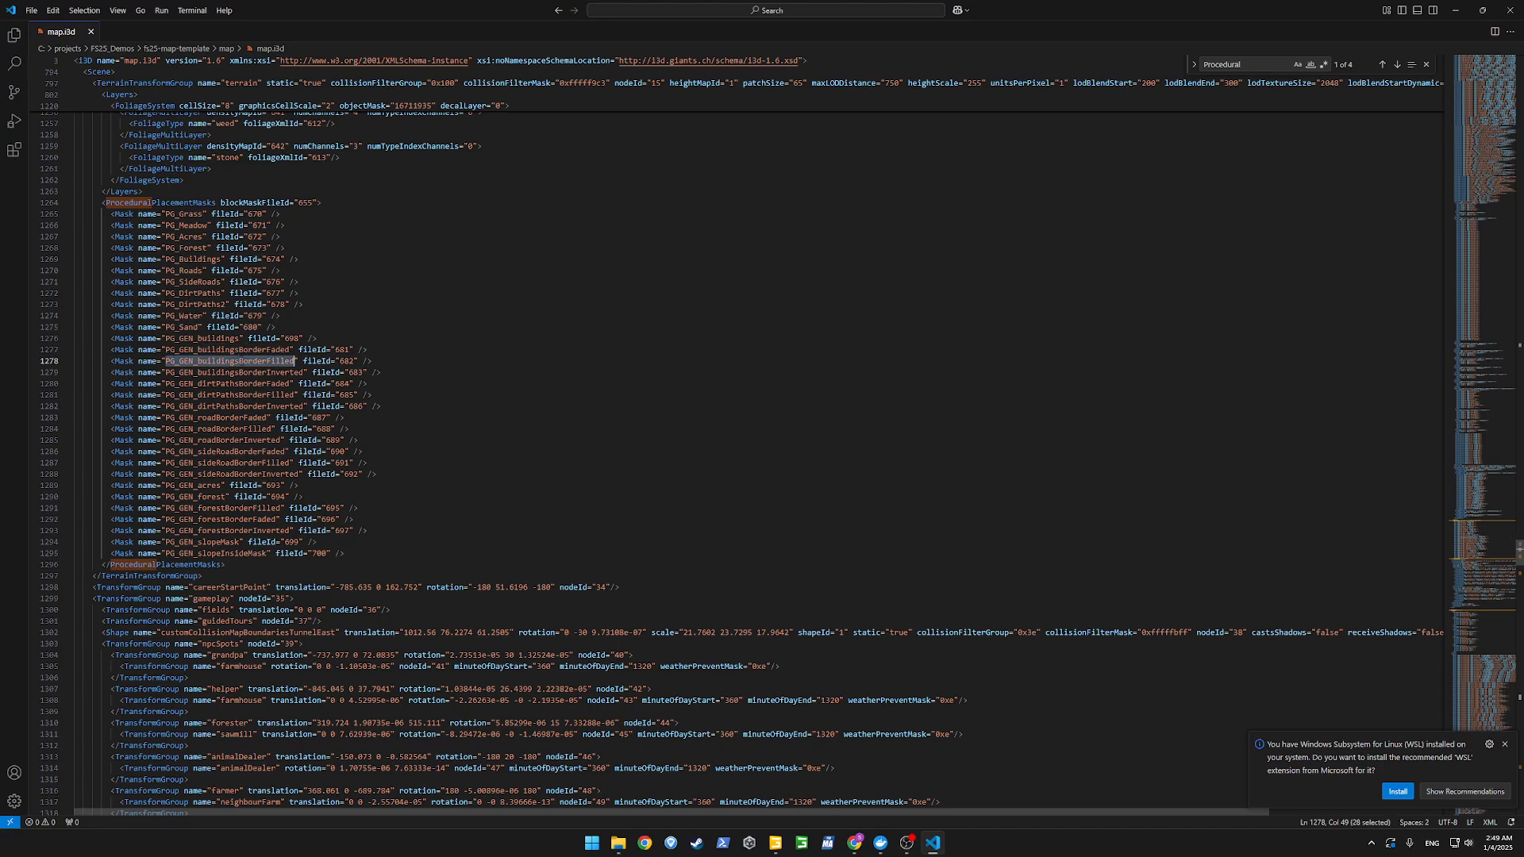
double_click(197, 259)
click(220, 418)
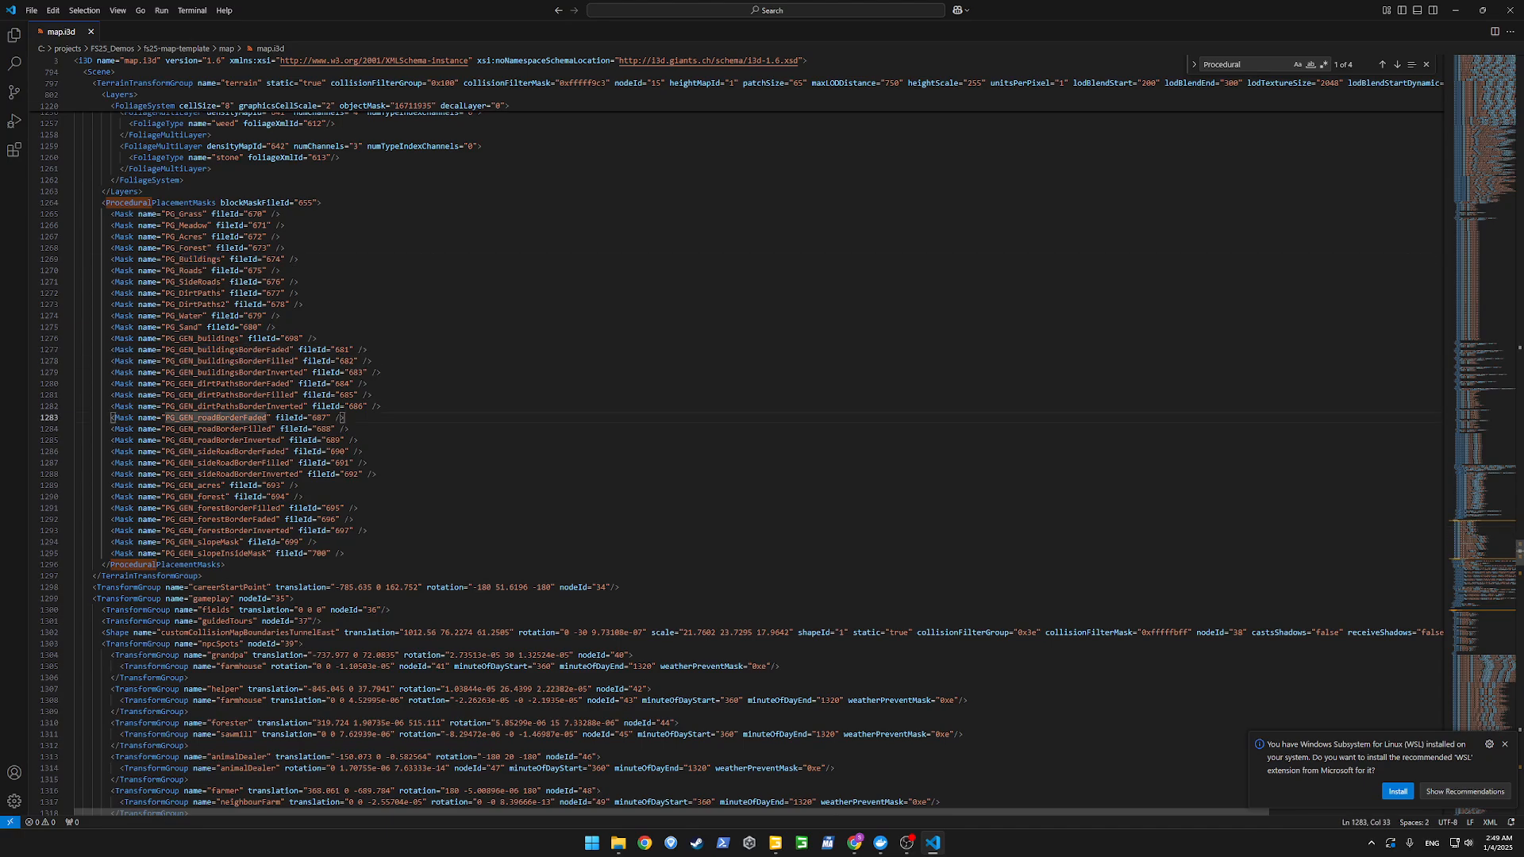
double_click(197, 260)
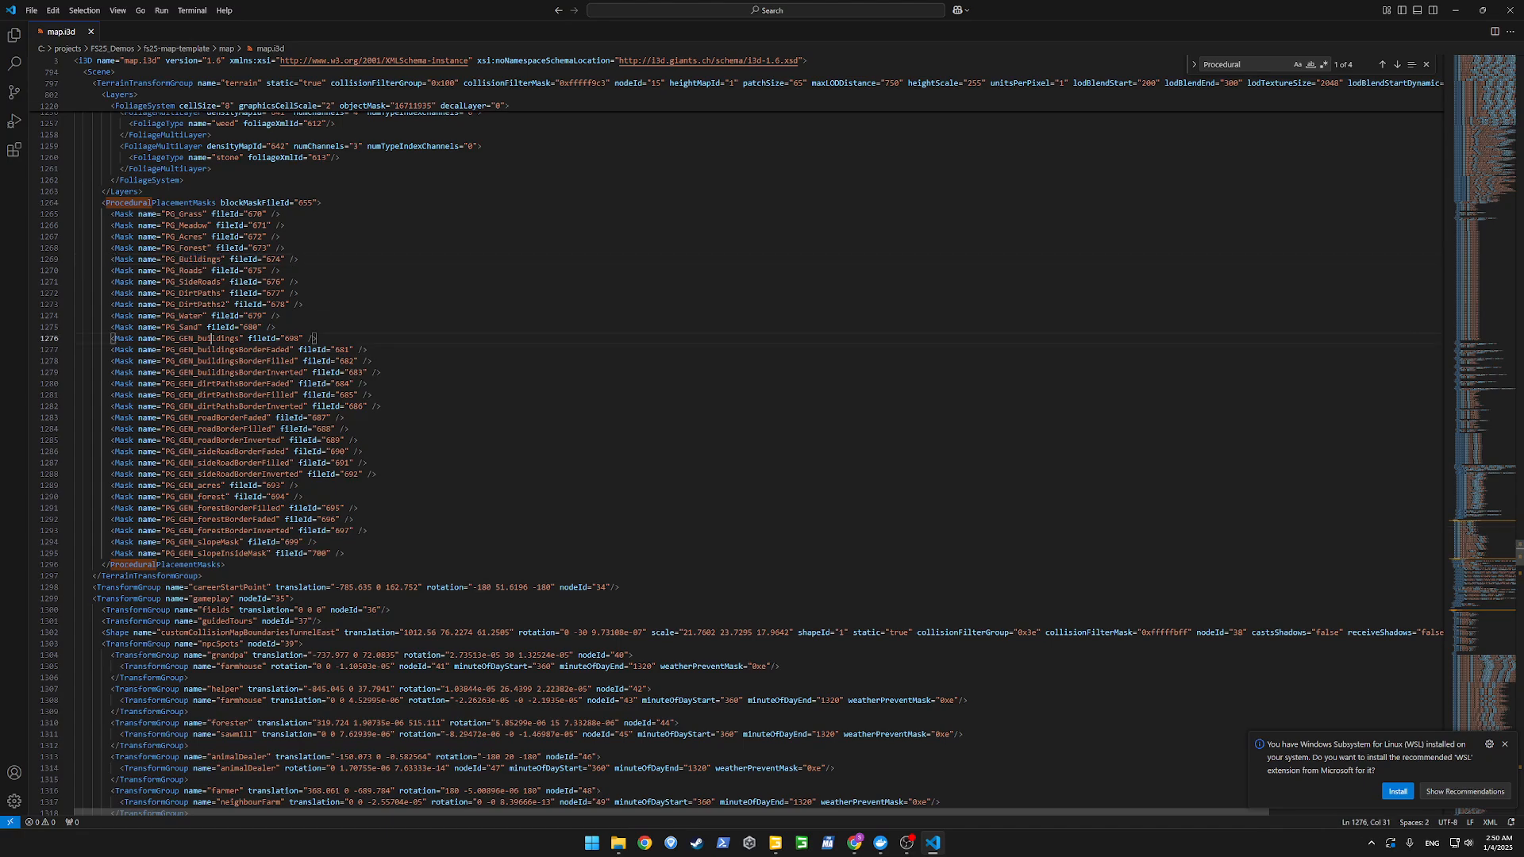
double_click(201, 338)
double_click(200, 259)
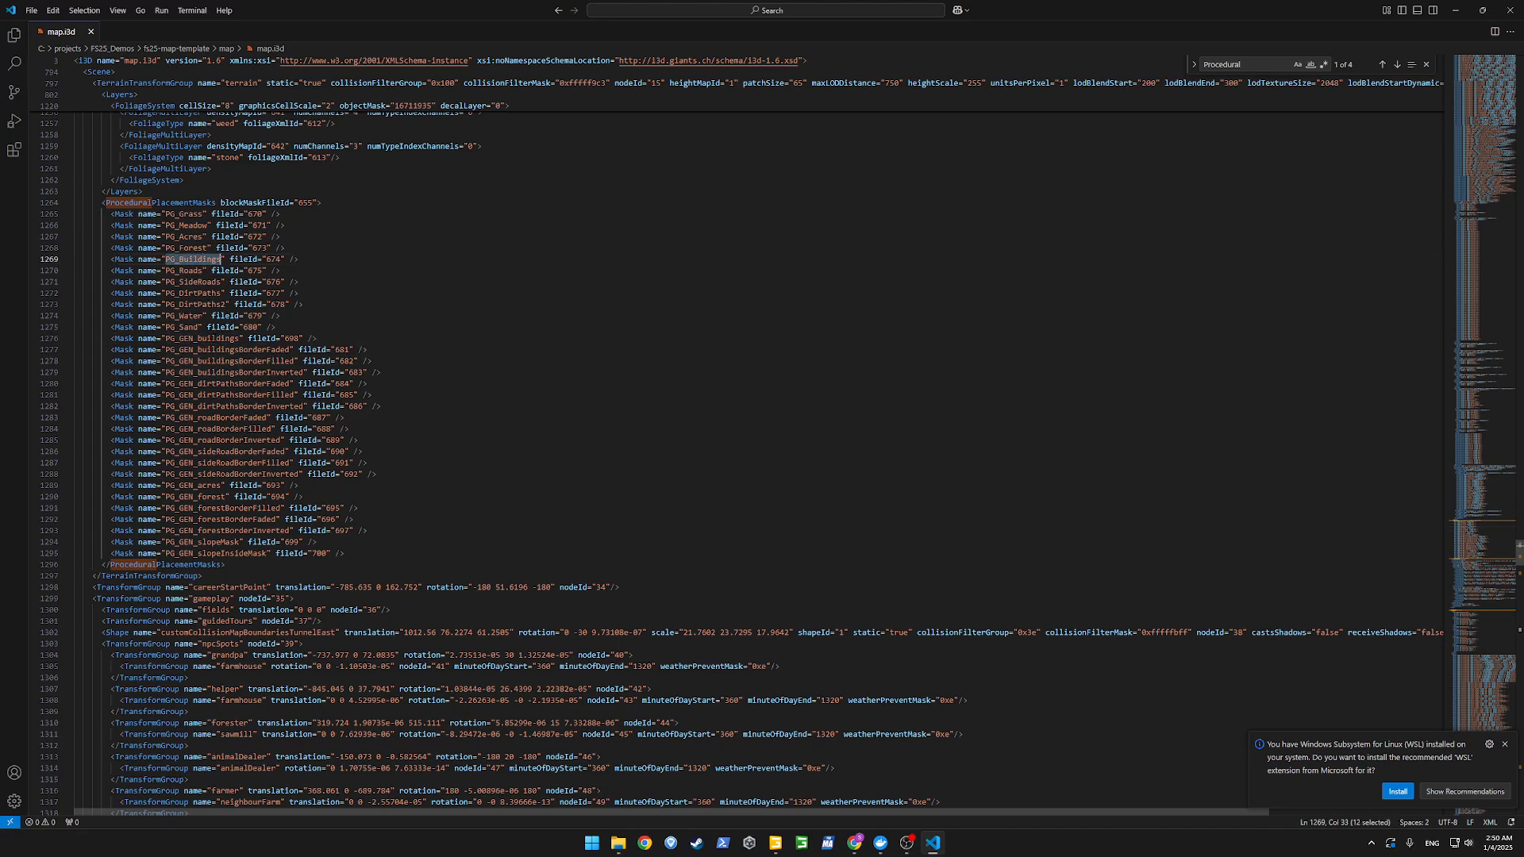
double_click(201, 338)
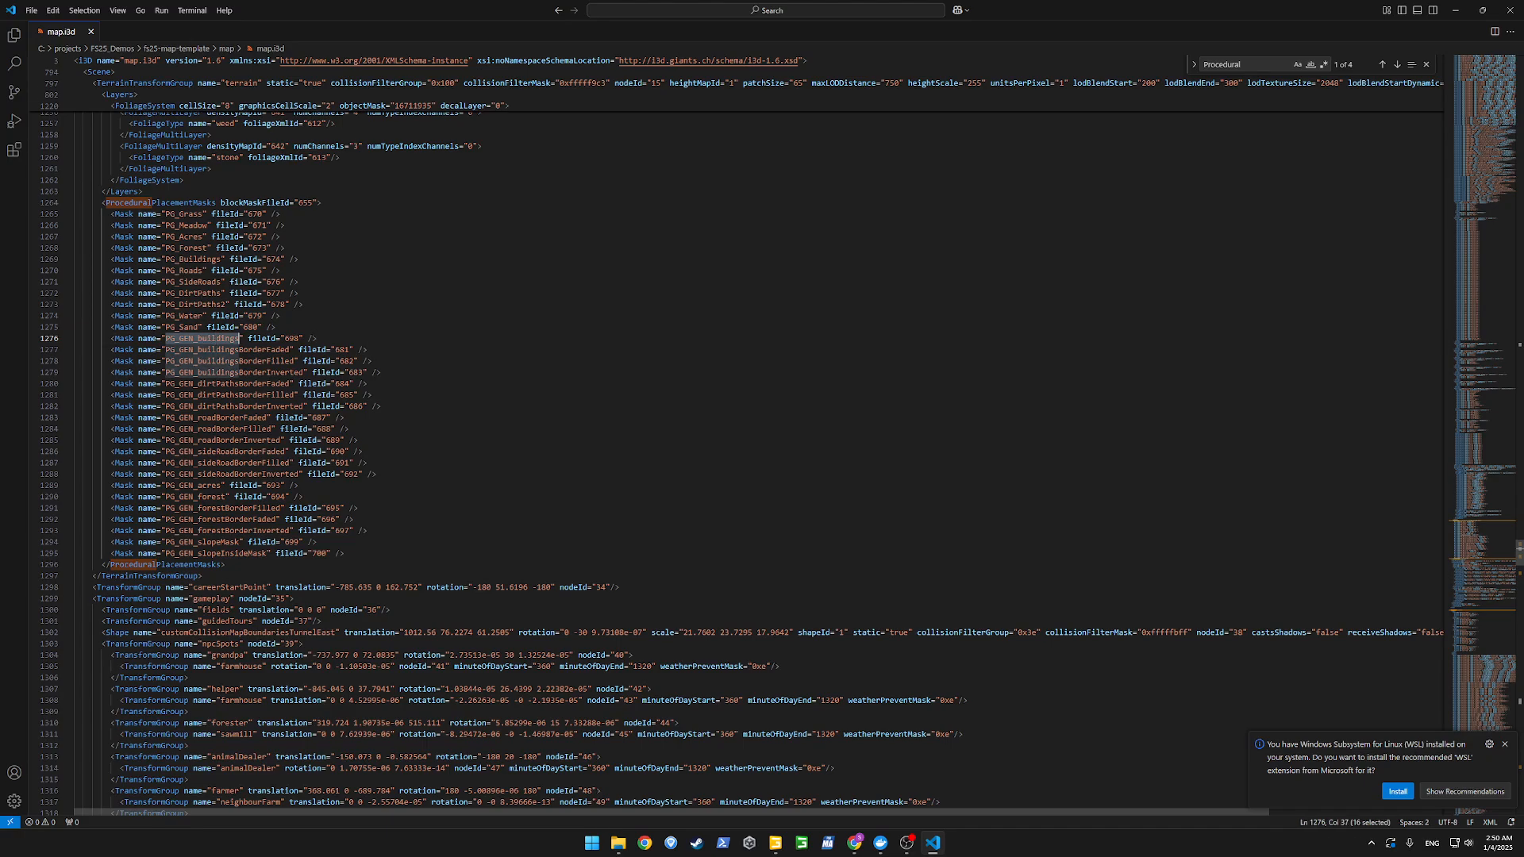
double_click(194, 259)
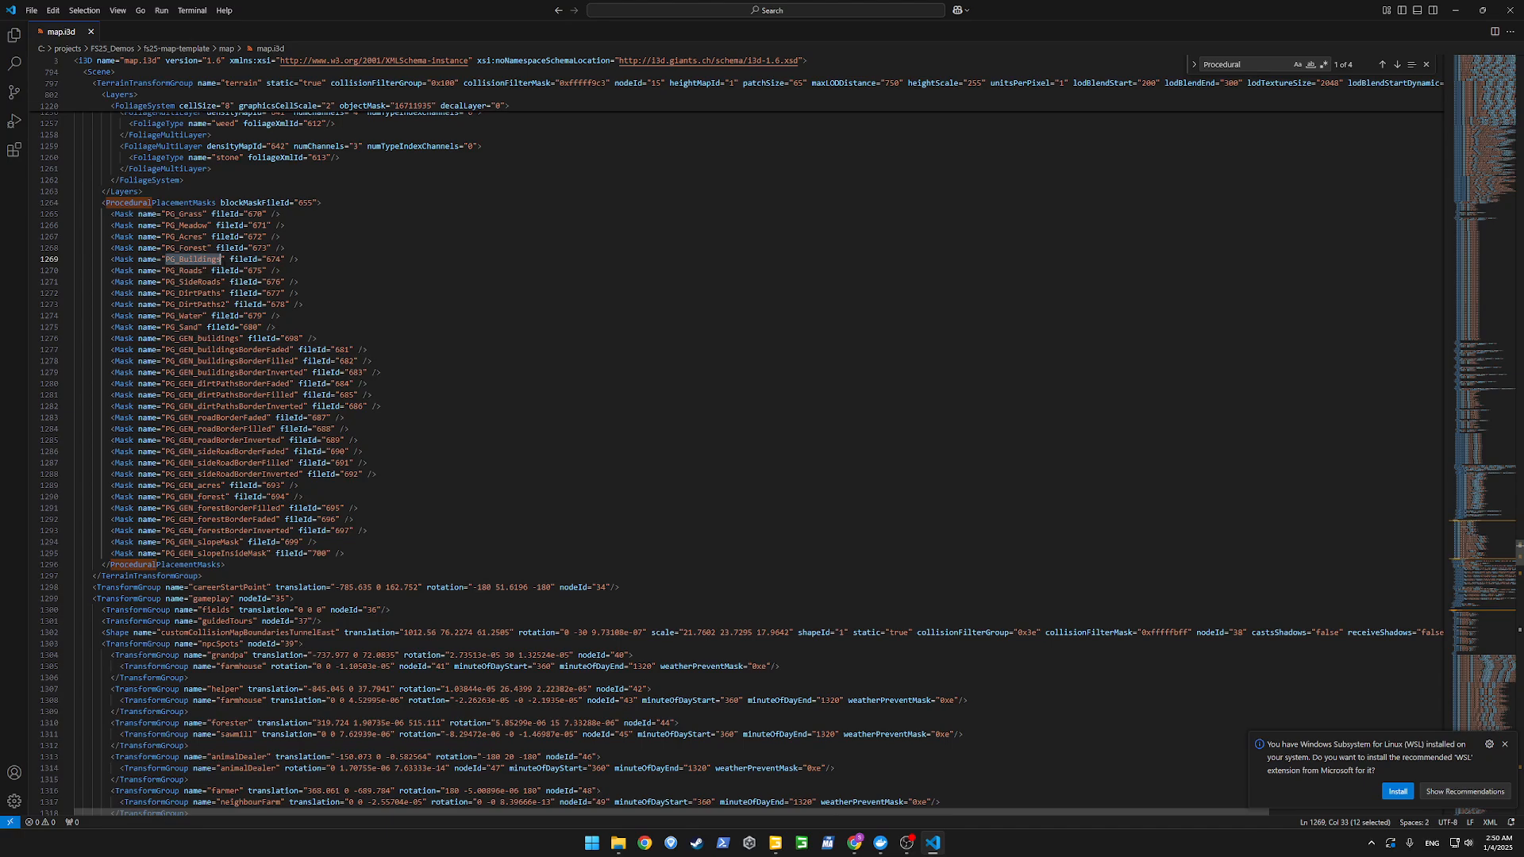
double_click(204, 339)
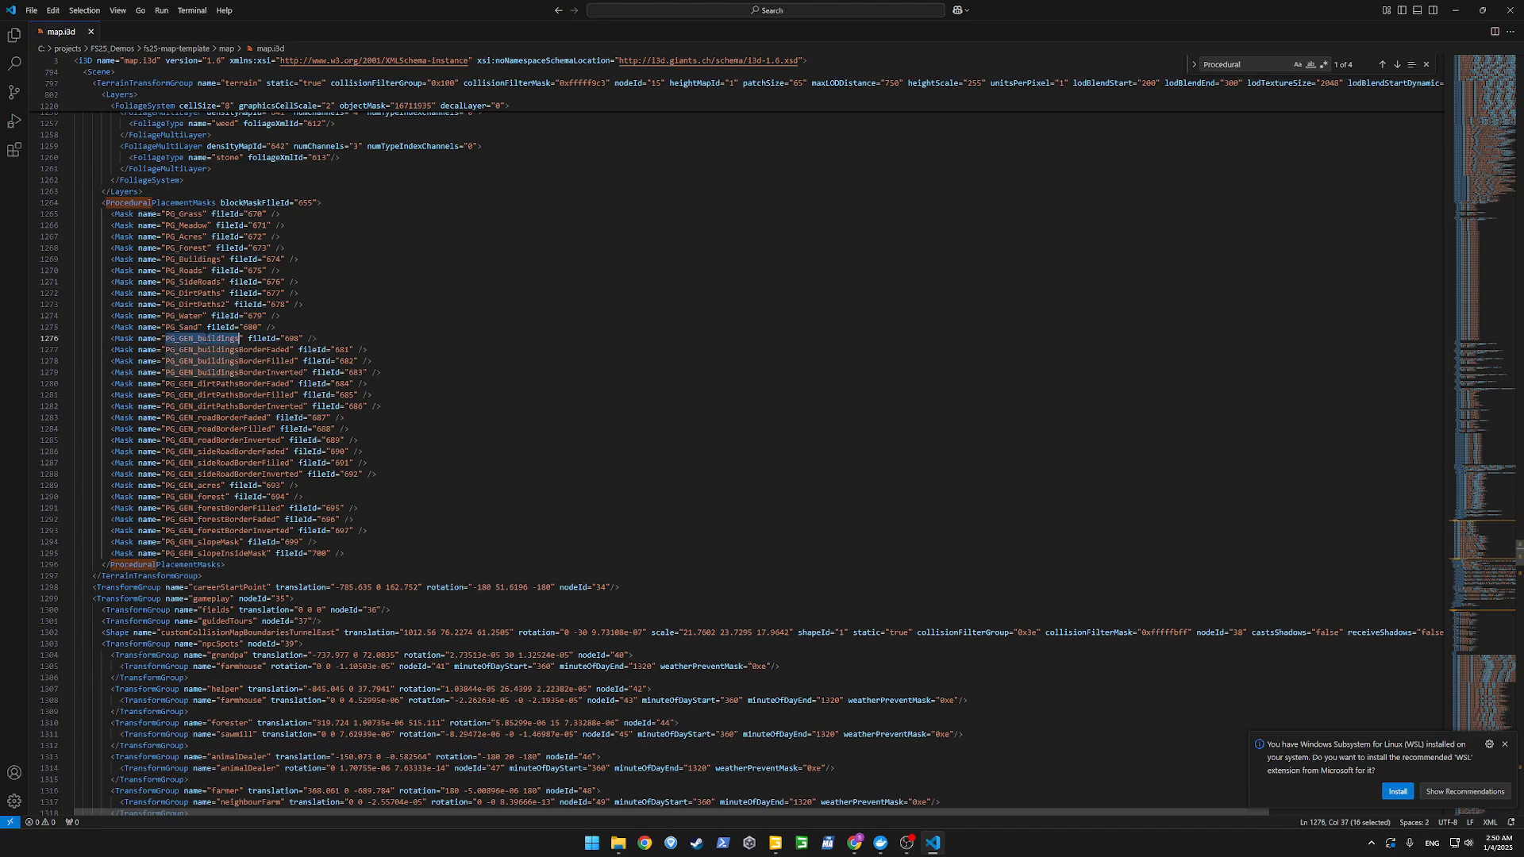
Examine the PG_GEN_slopeMask and PG_GEN_slopeInsideMask entries and the closing tag of the mask list.
scroll(203, 339, down, 3)
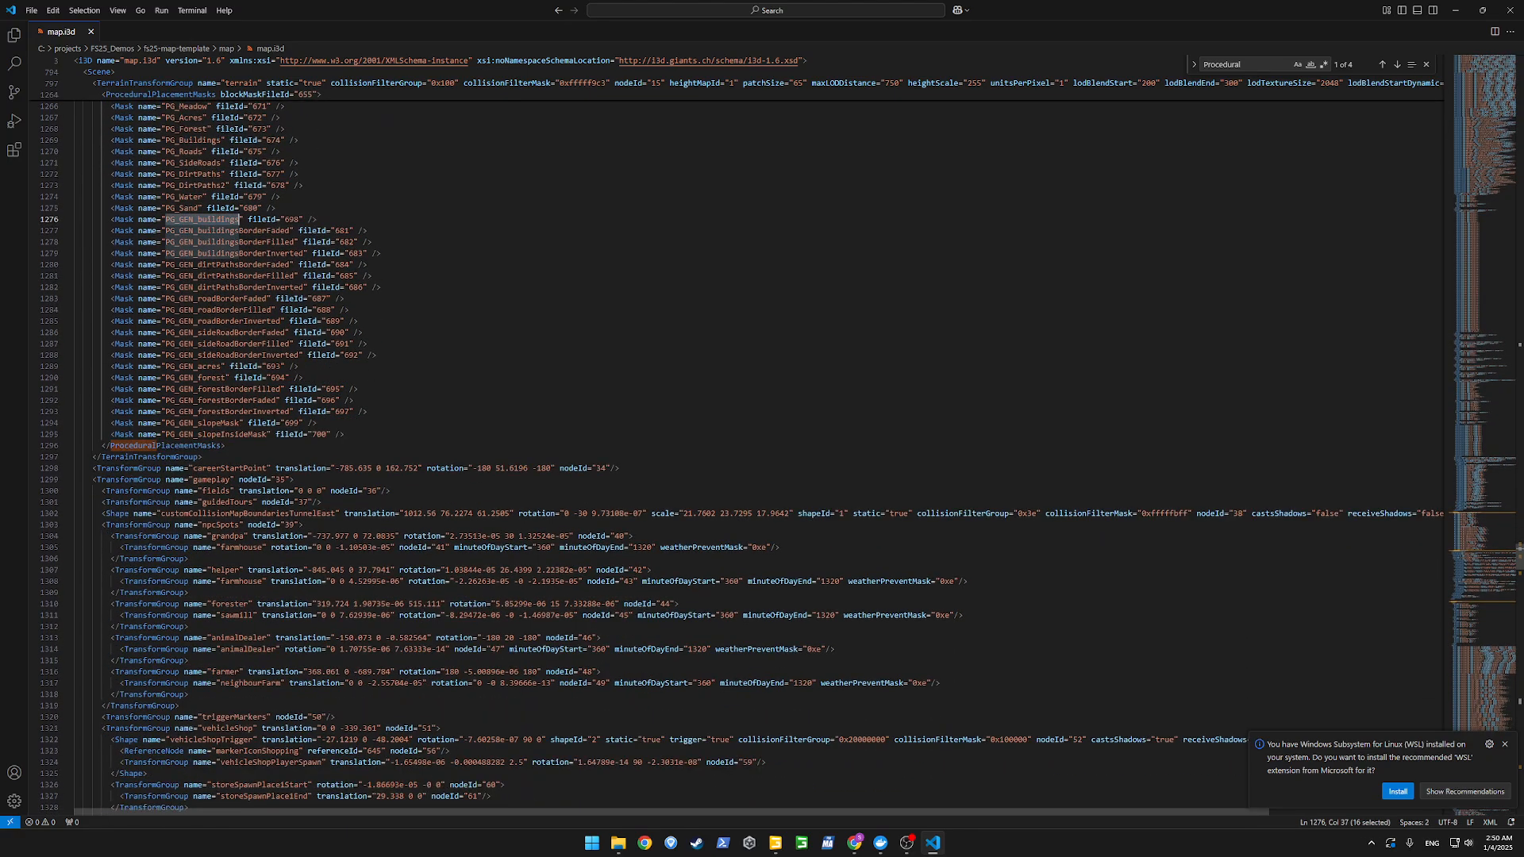
scroll(762, 452, down, 2)
double_click(203, 363)
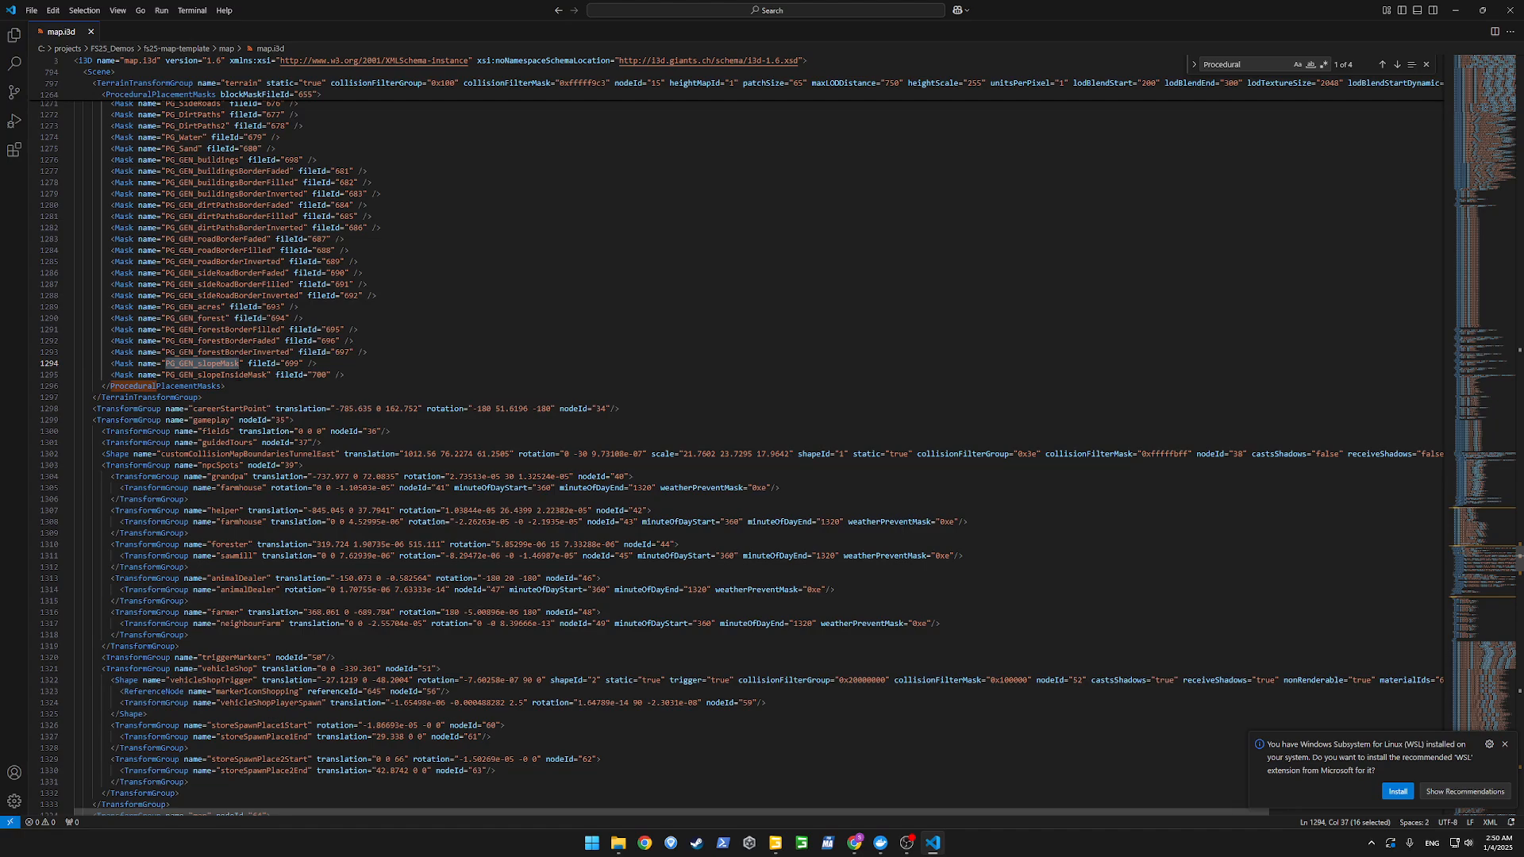
double_click(205, 375)
double_click(204, 386)
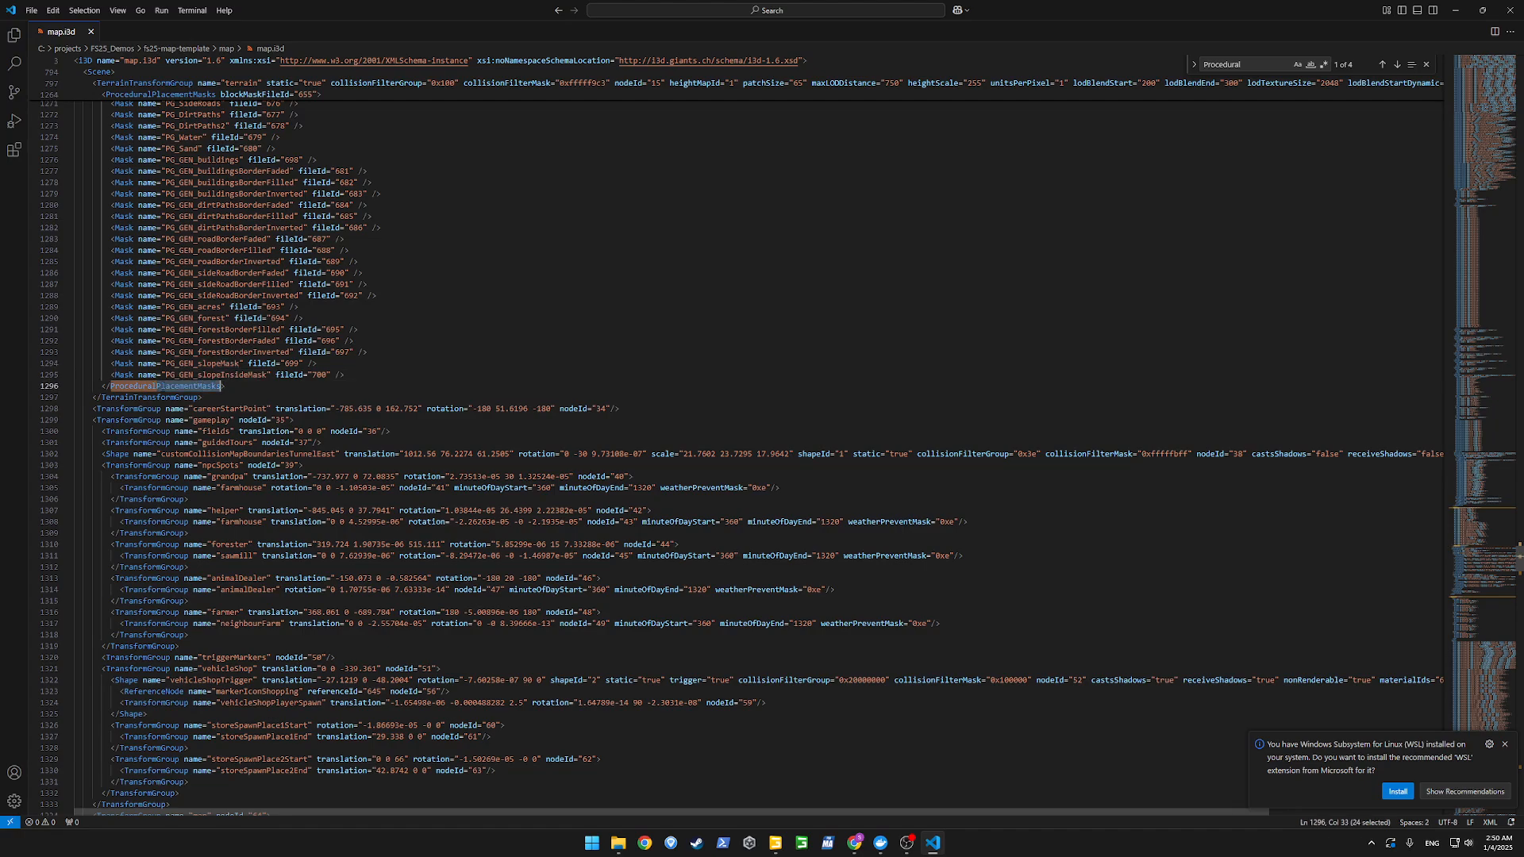
scroll(762, 453, up, 4)
Look up the fileId 681 of PG_GEN_buildingsBorderFaded in the Files section and highlight its mask file path.
double_click(342, 289)
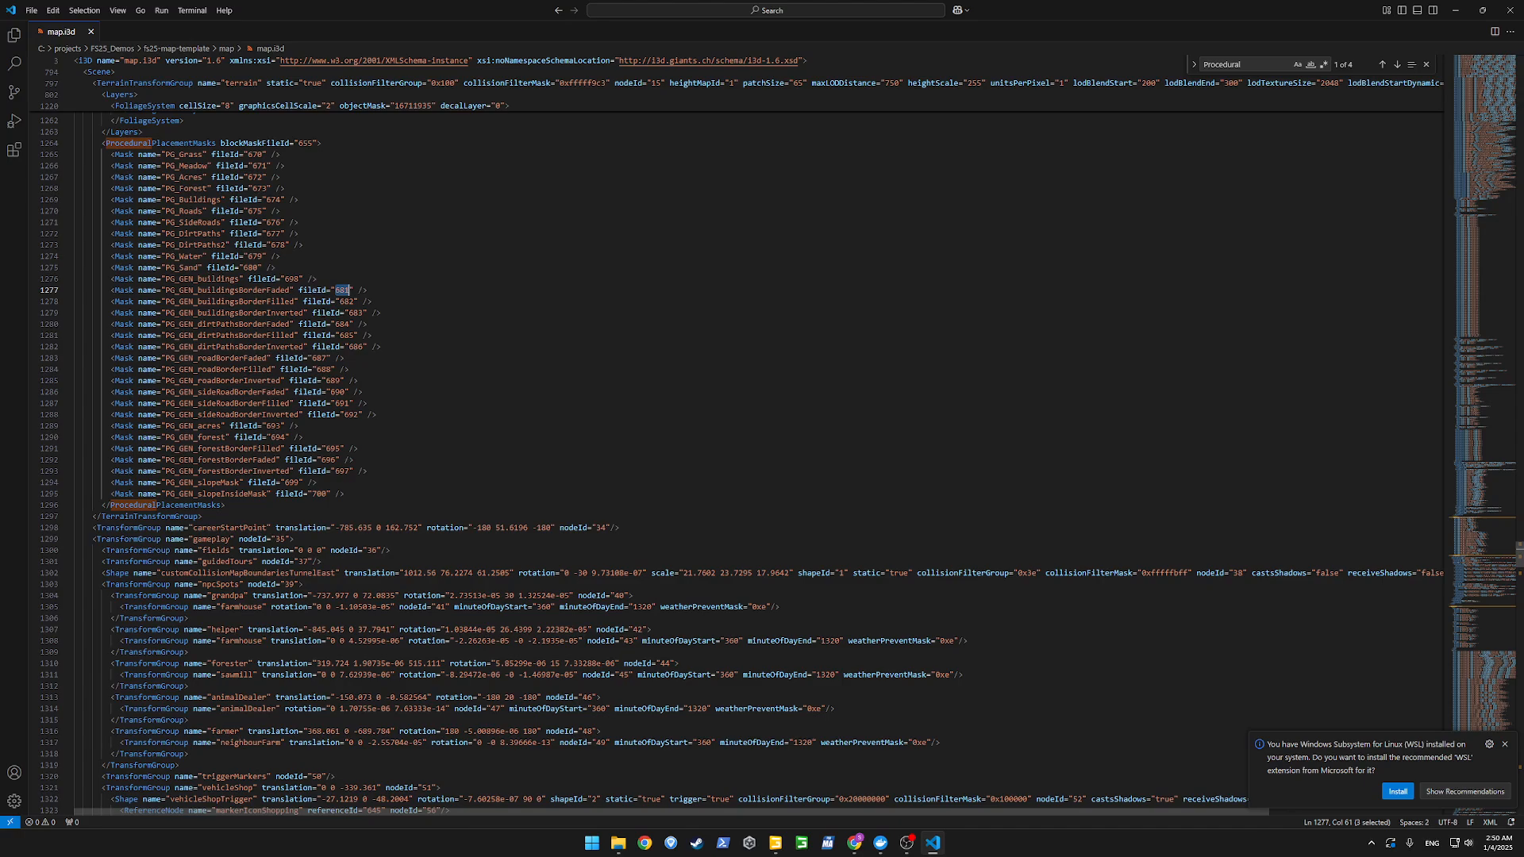
key(ctrl+f)
key(Return)
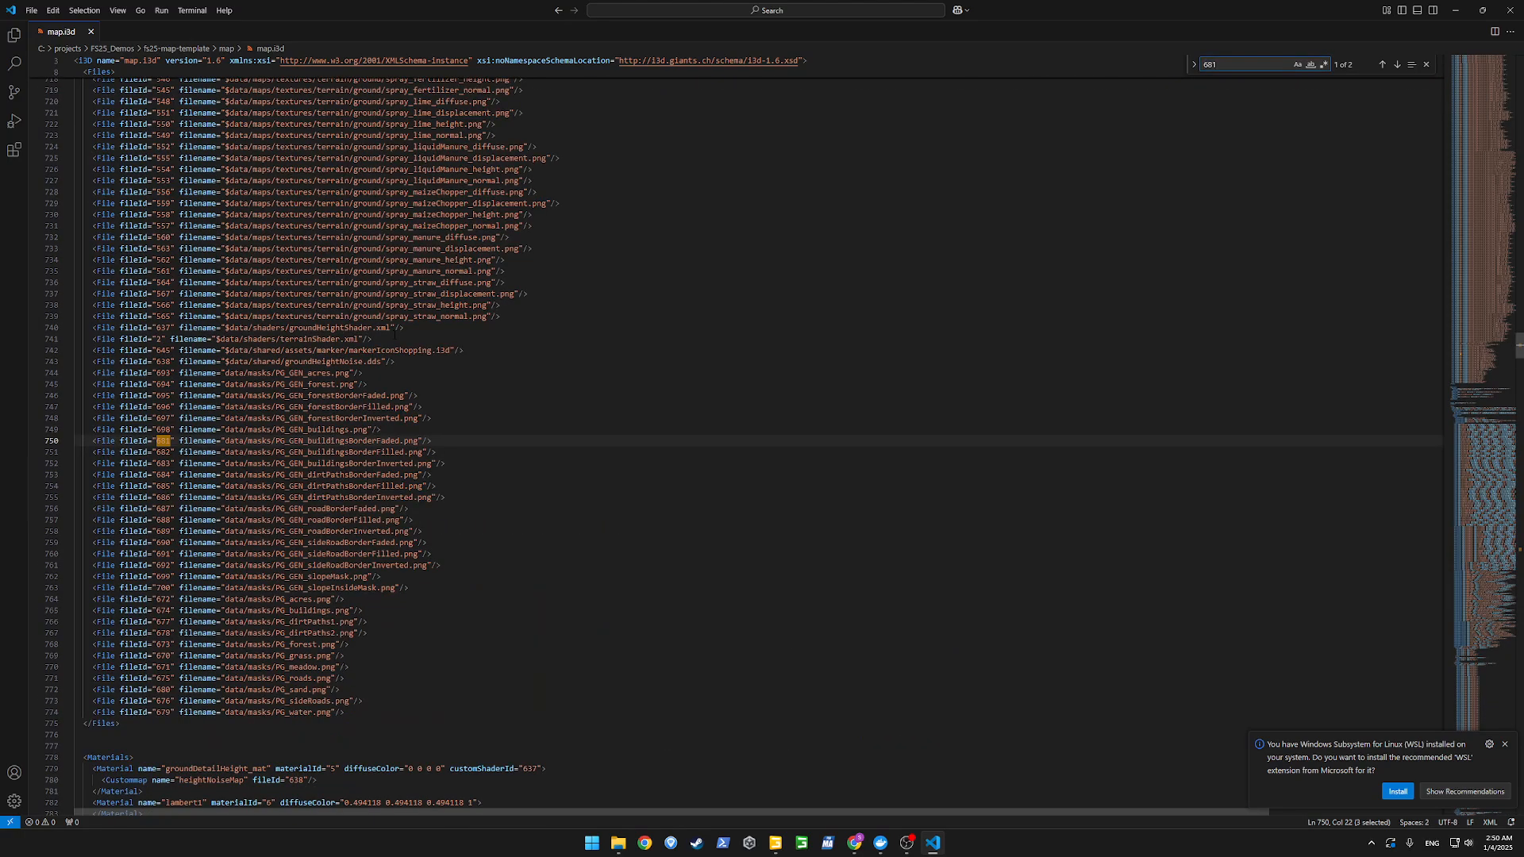
click(428, 441)
drag(227, 441, 432, 440)
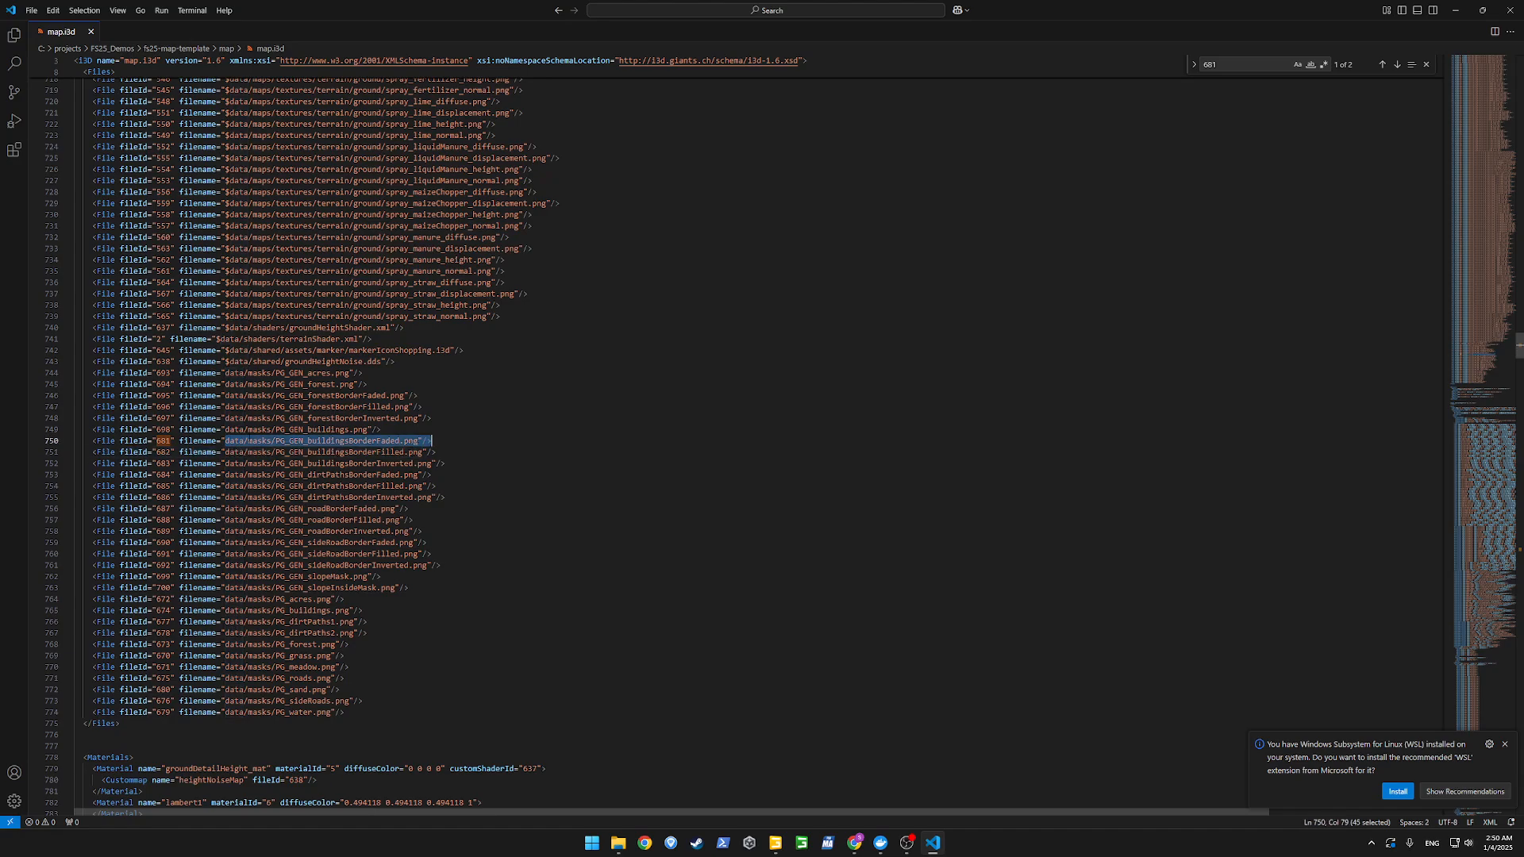
click(570, 513)
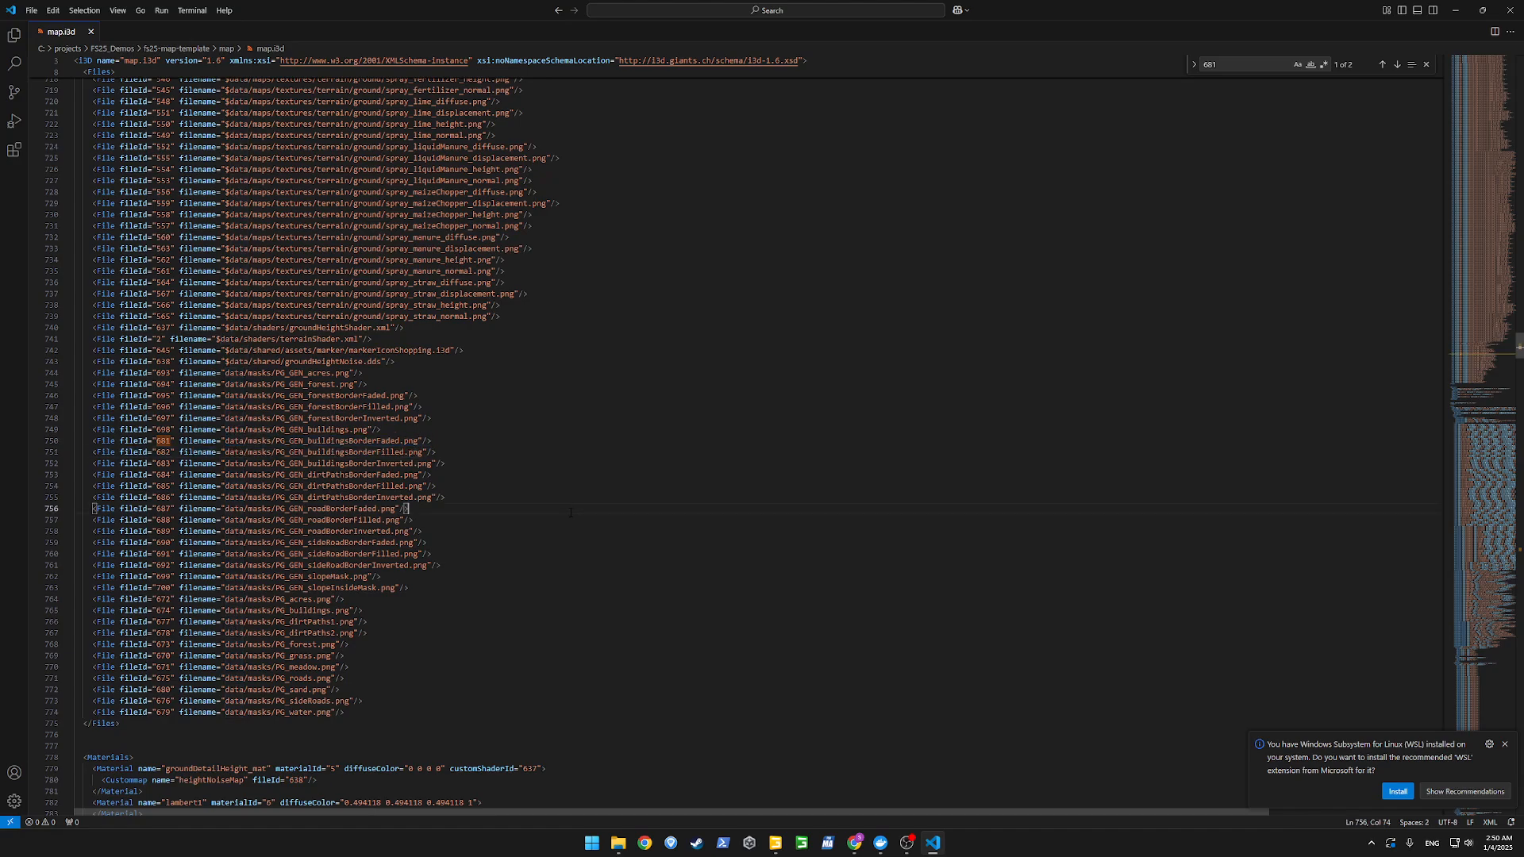
Search for "<rules" and examine the ClearAll and CreateBorders rules with their scripts.
key(ctrl+f)
text(<rule)
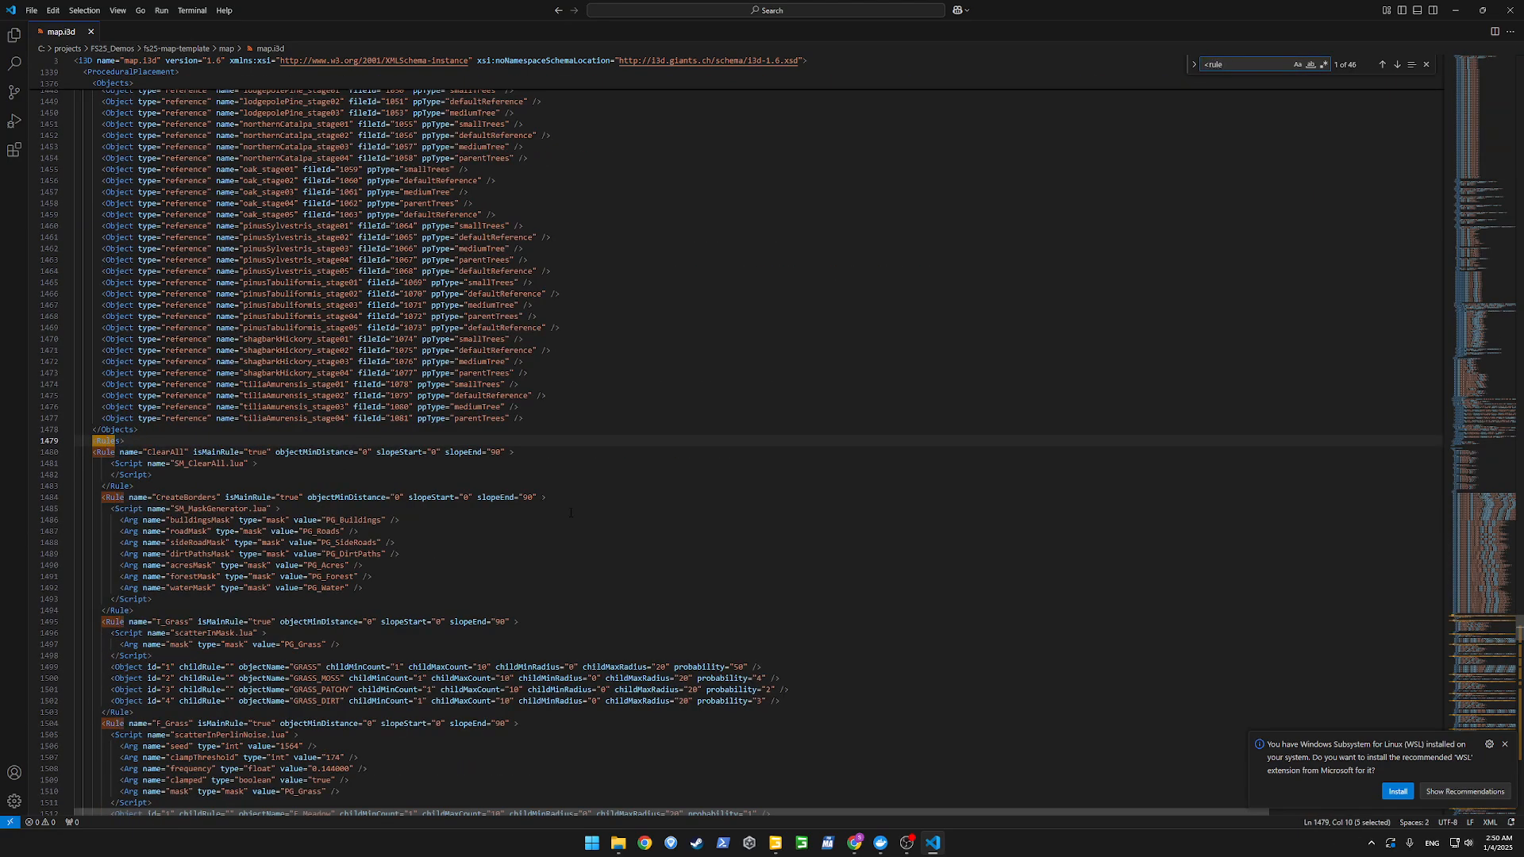
text(s)
scroll(570, 513, down, 5)
click(290, 348)
drag(144, 292, 147, 236)
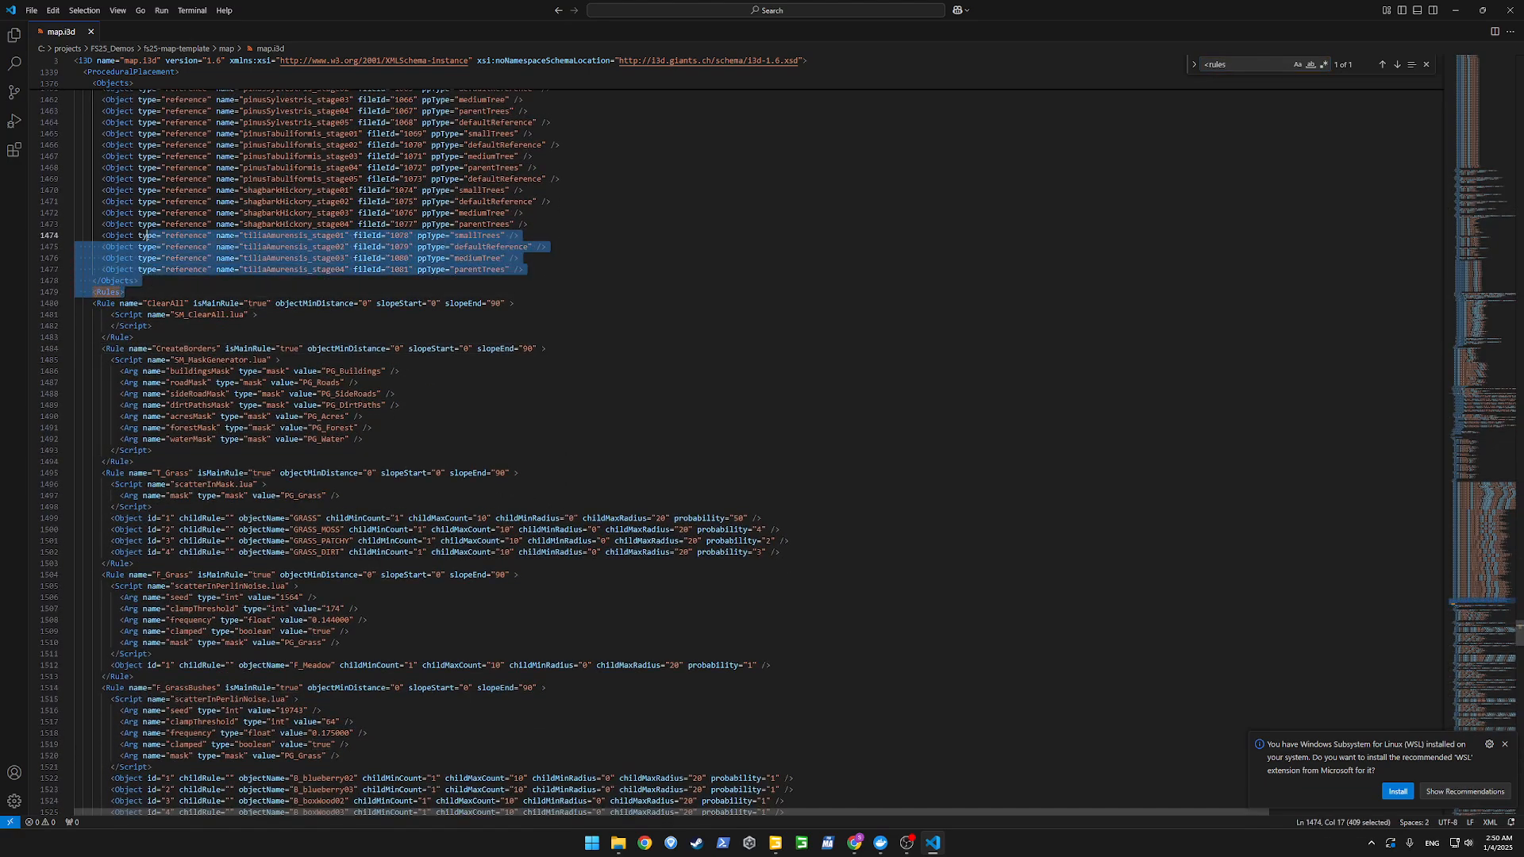
click(280, 393)
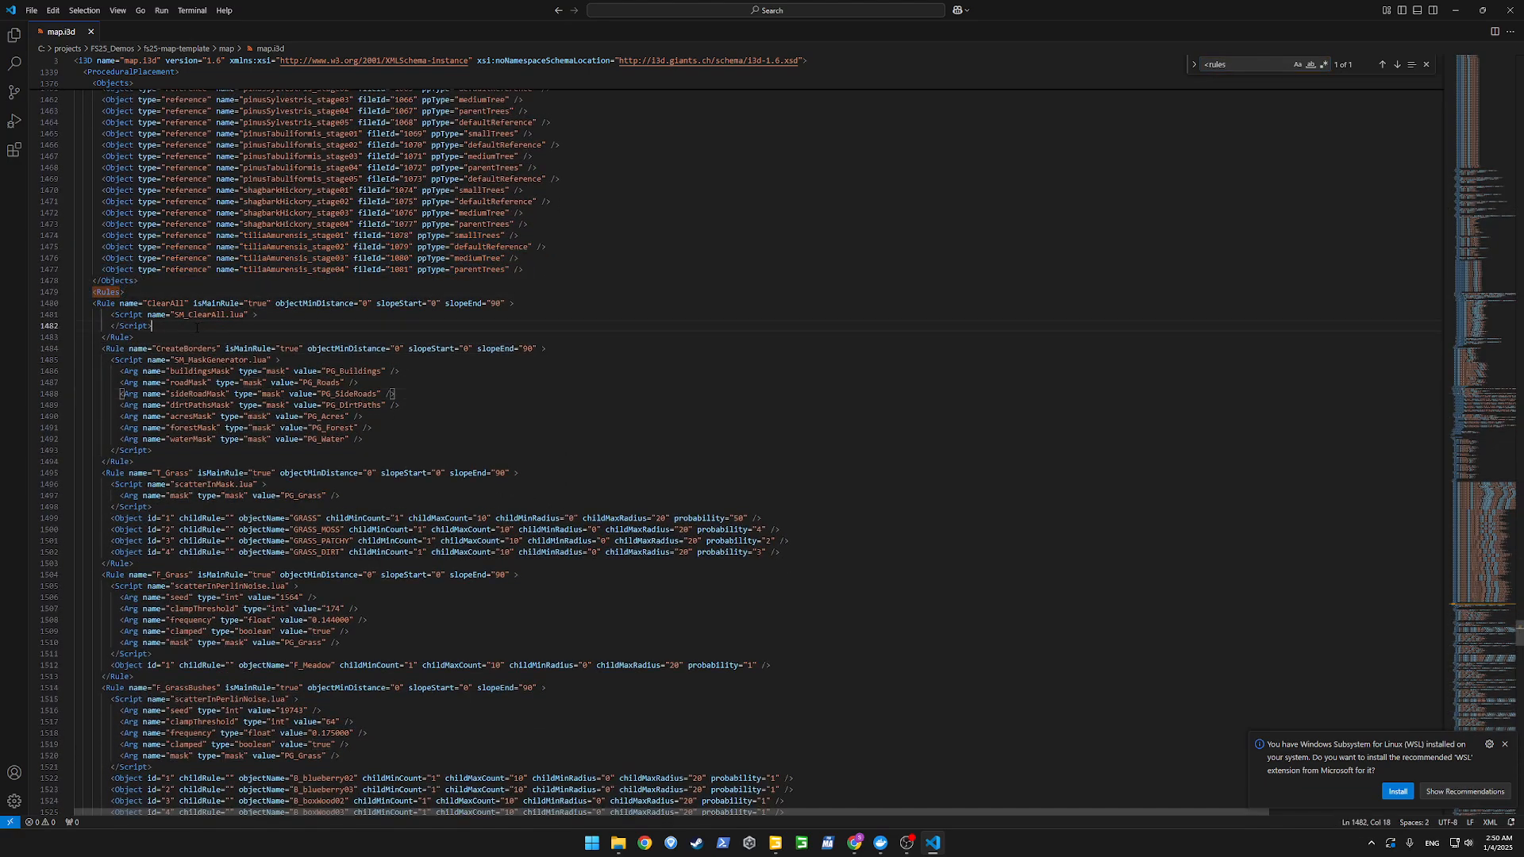
drag(152, 326, 115, 303)
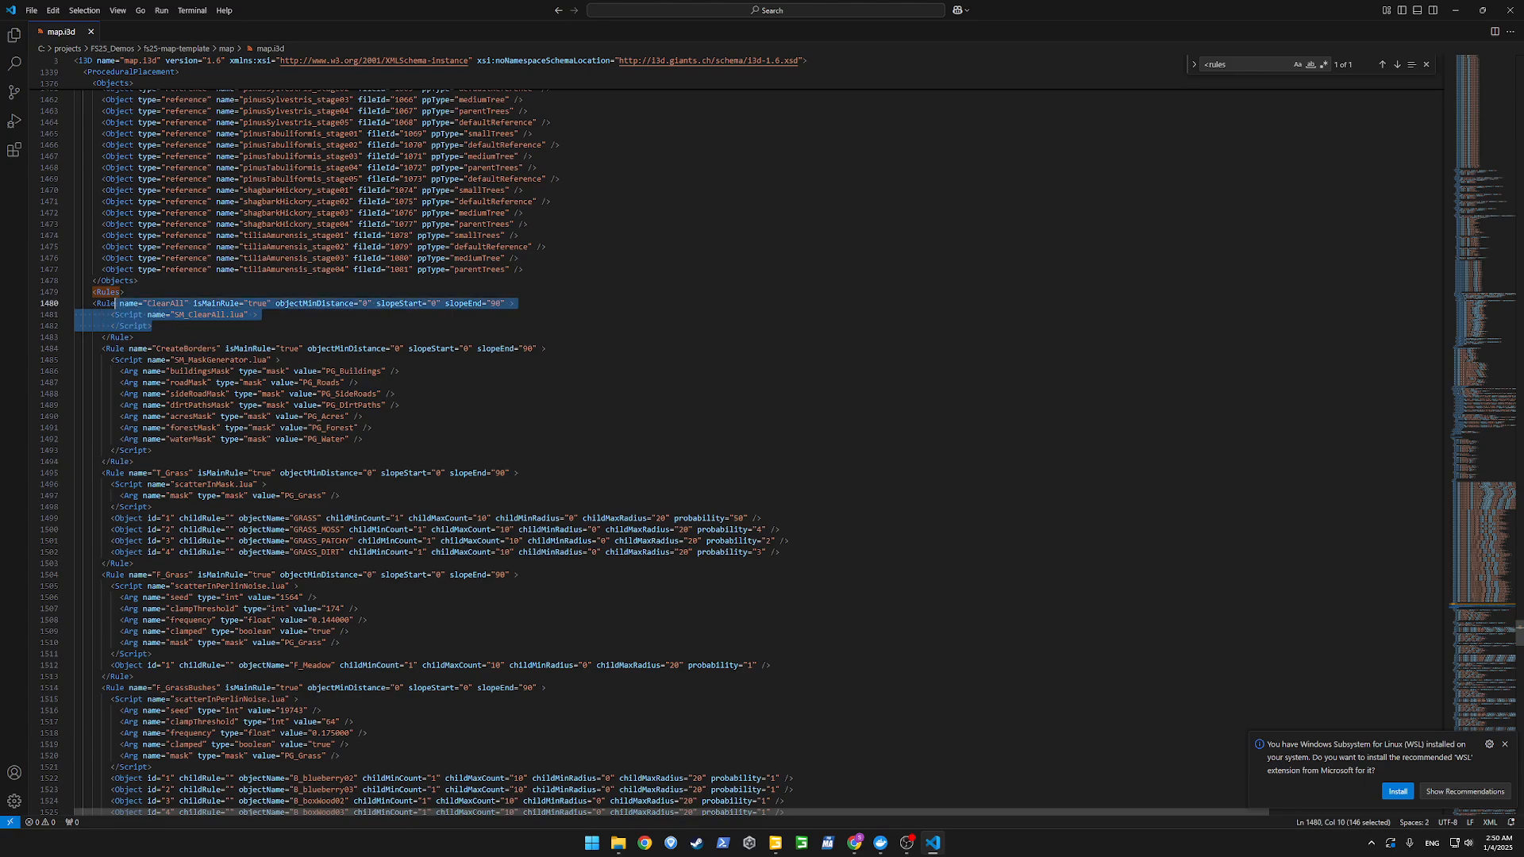
double_click(213, 348)
key(alt+Tab)
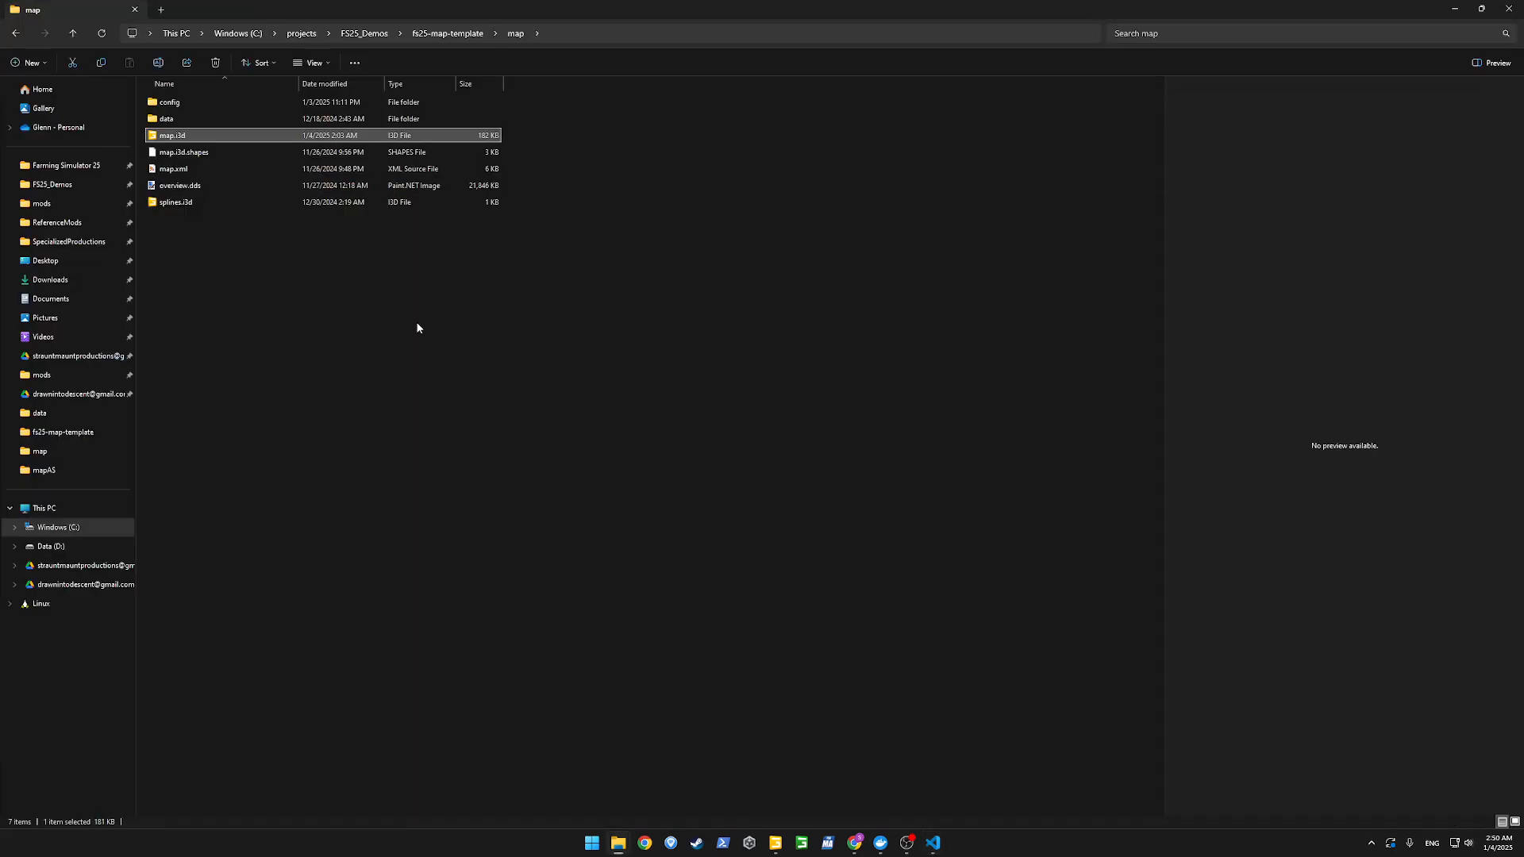
key(alt+Tab)
Examine the T_Grass and F_Grass rules, their PG_Grass mask argument and object entries, then return to the start of the rules.
click(137, 461)
scroll(136, 461, down, 10)
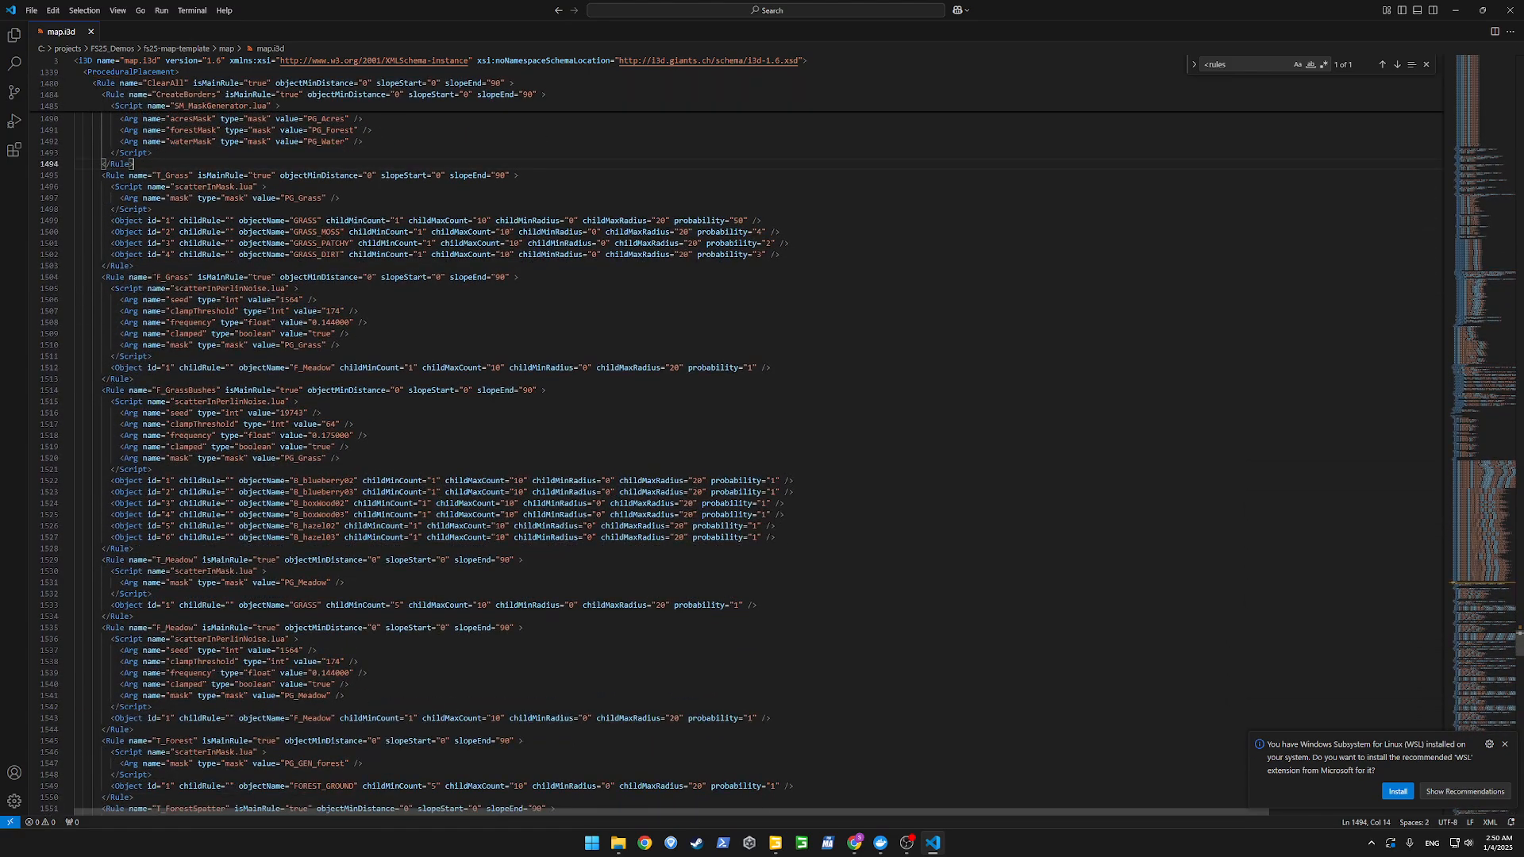
drag(101, 278, 111, 222)
double_click(321, 334)
double_click(302, 199)
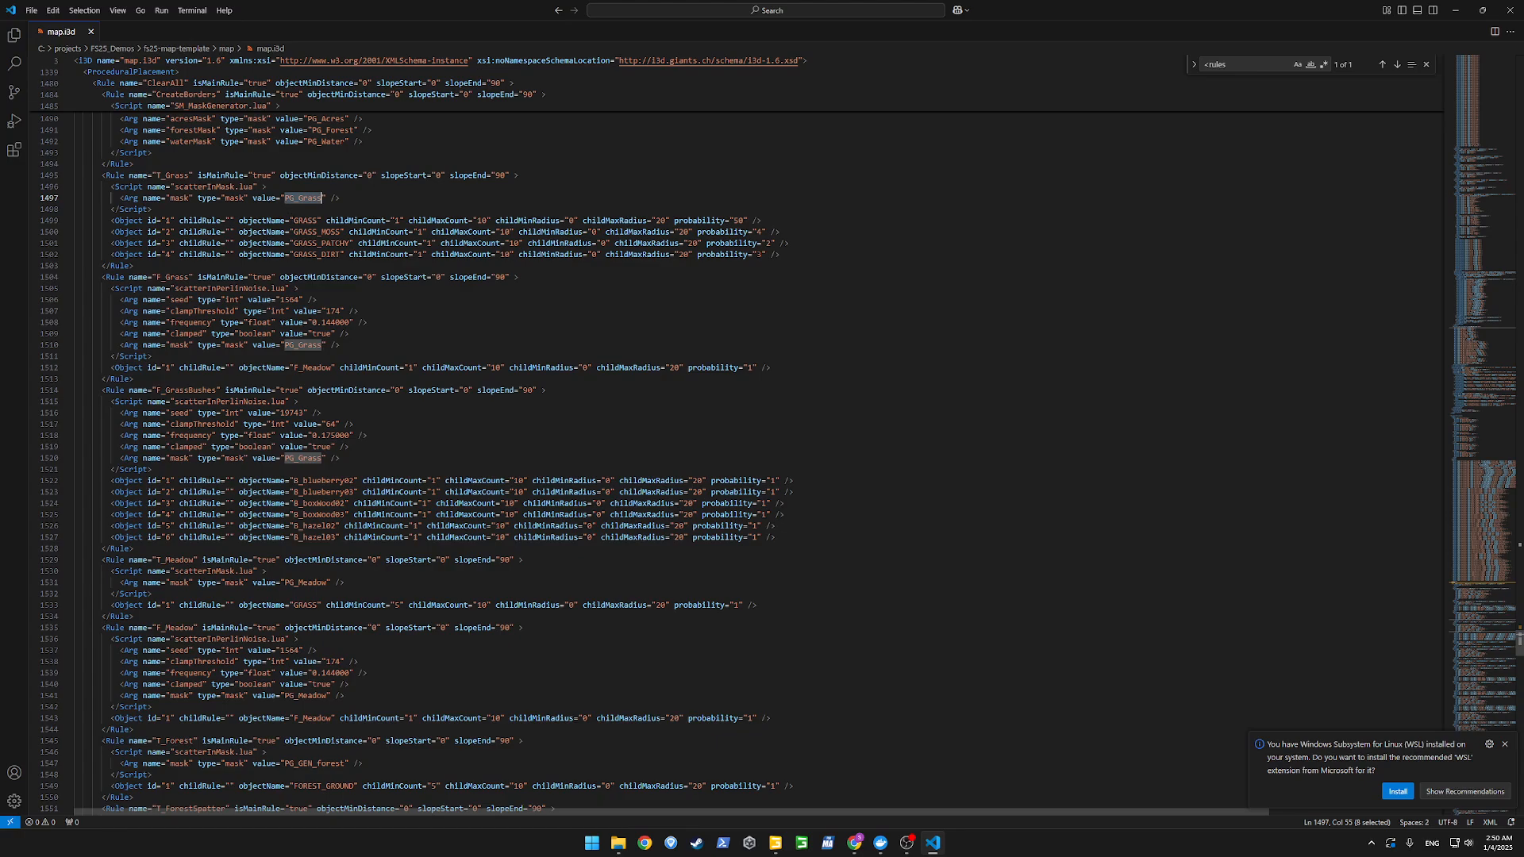
click(355, 311)
scroll(356, 311, up, 4)
click(329, 368)
scroll(329, 367, up, 4)
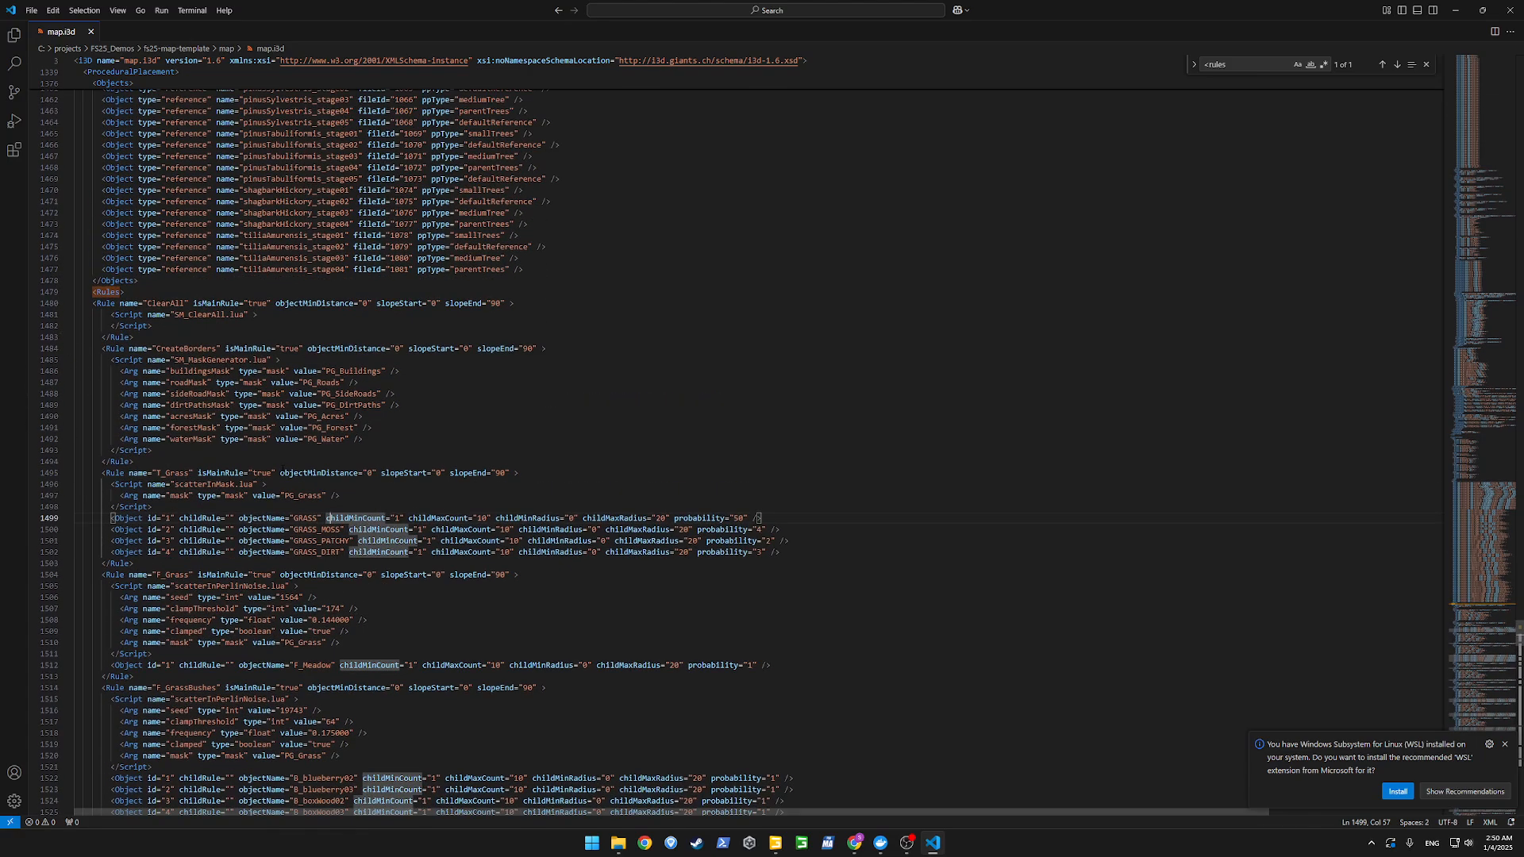
click(295, 449)
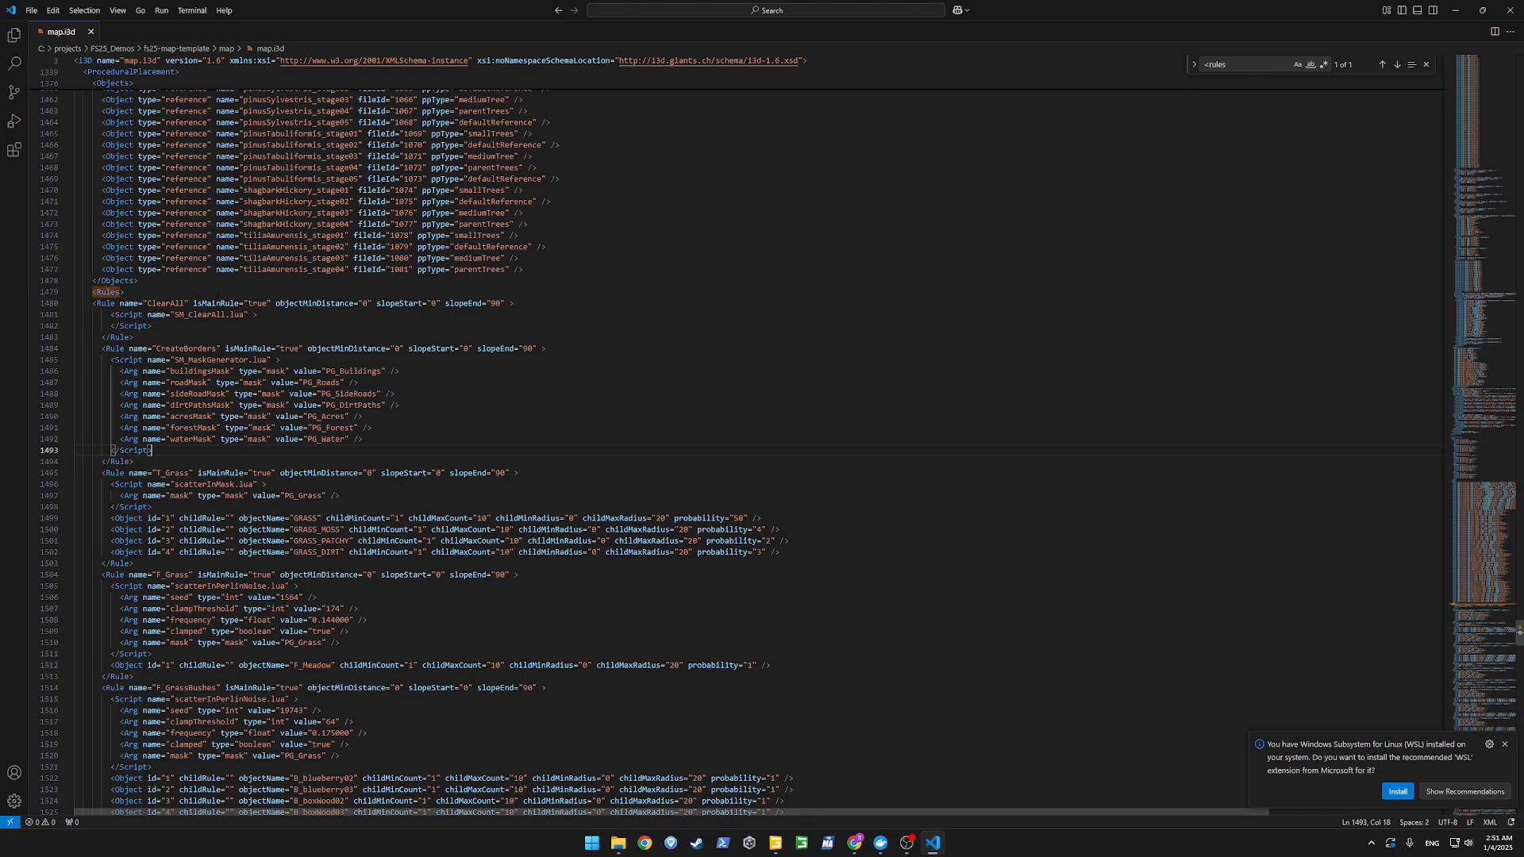
click(424, 474)
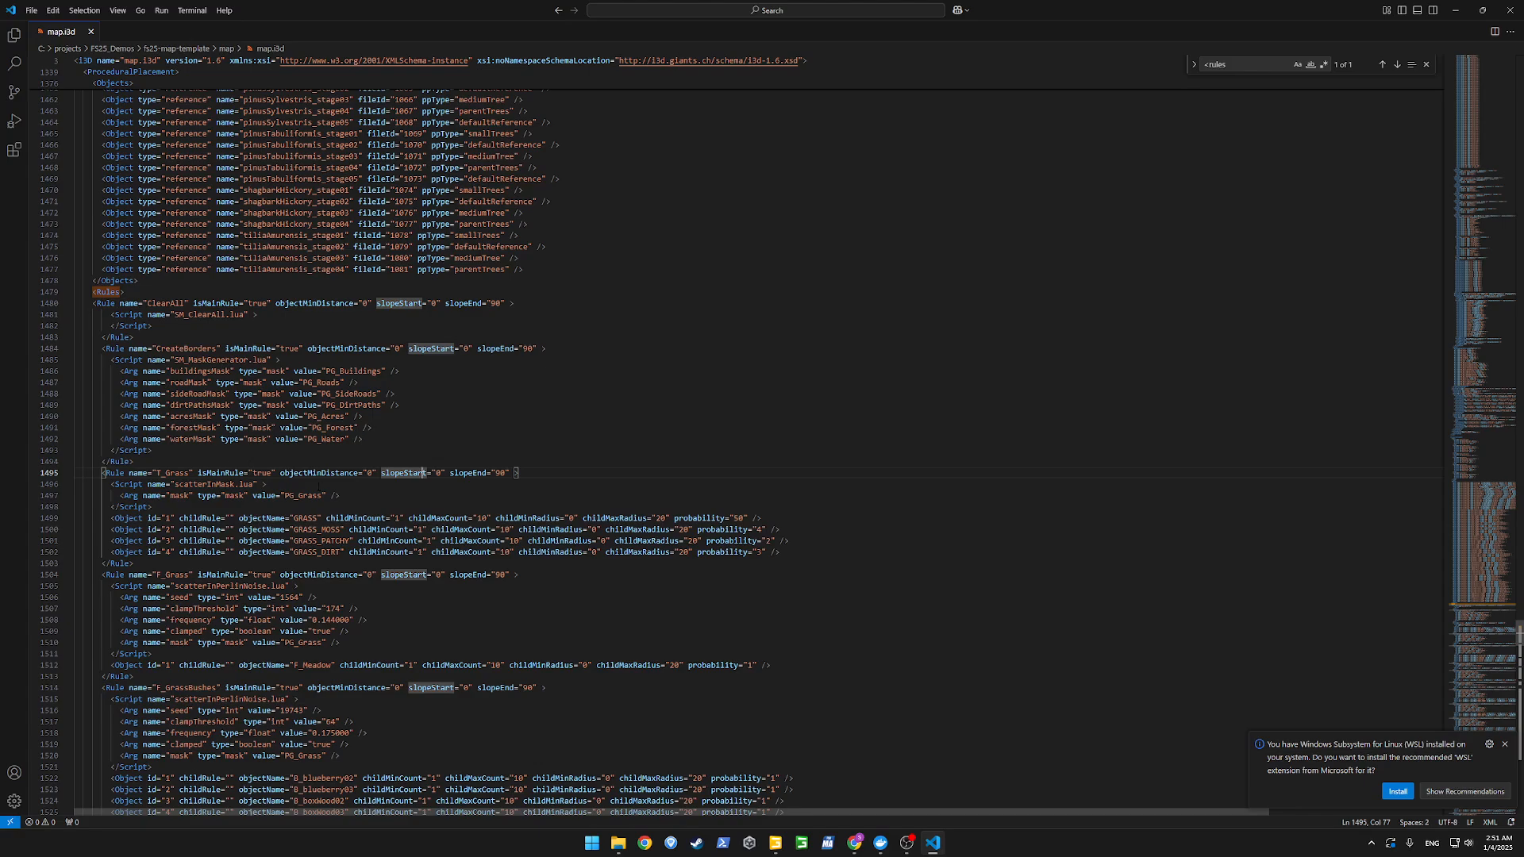
Examine the meadow and forest rules down to F_ForestBushes, and return to the start of the rules.
click(333, 495)
scroll(333, 495, down, 15)
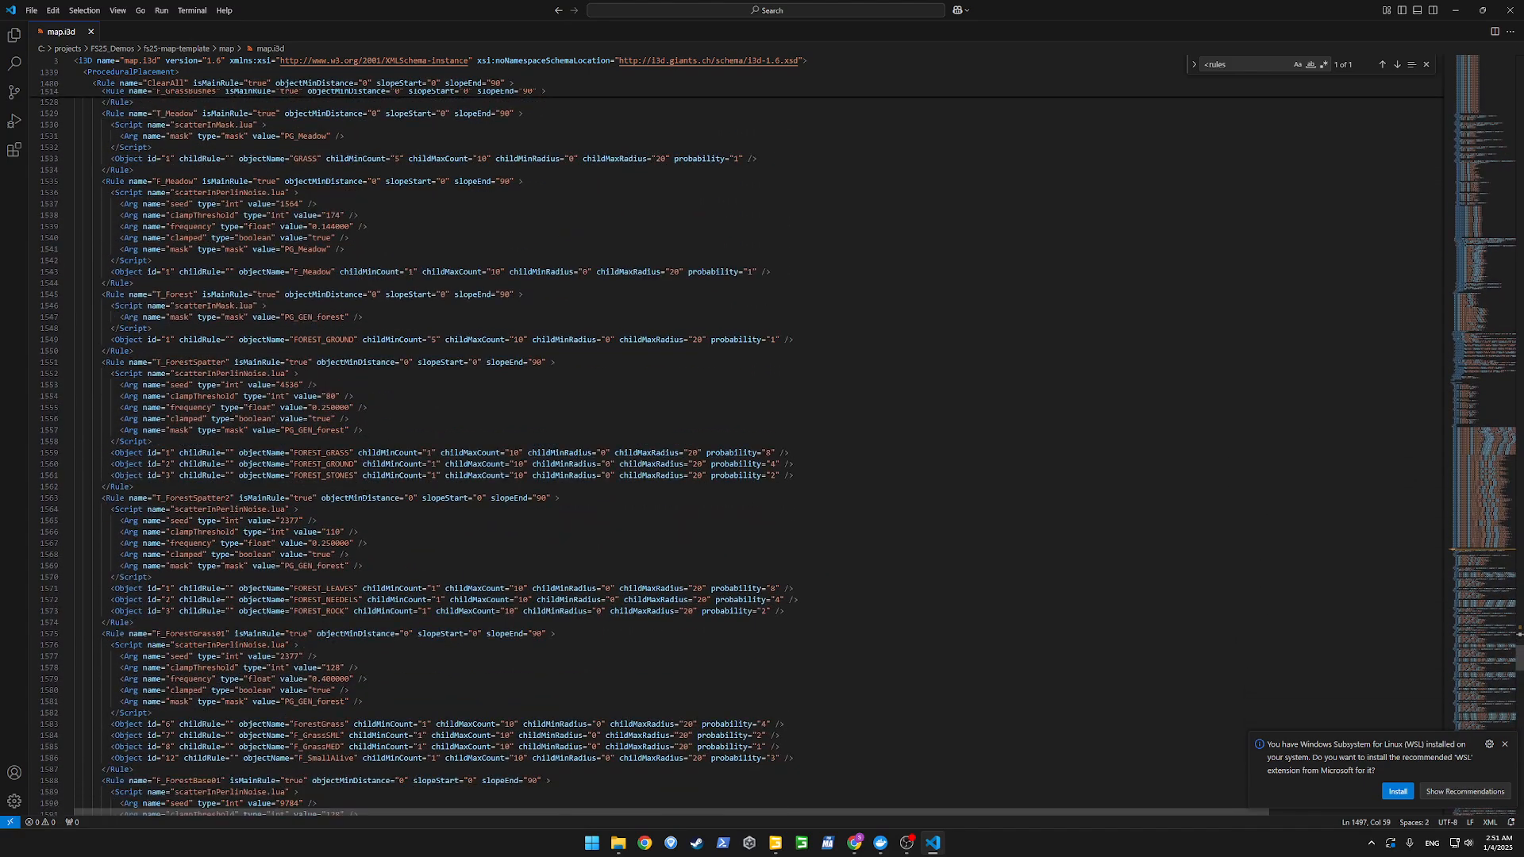
scroll(738, 453, down, 7)
click(365, 502)
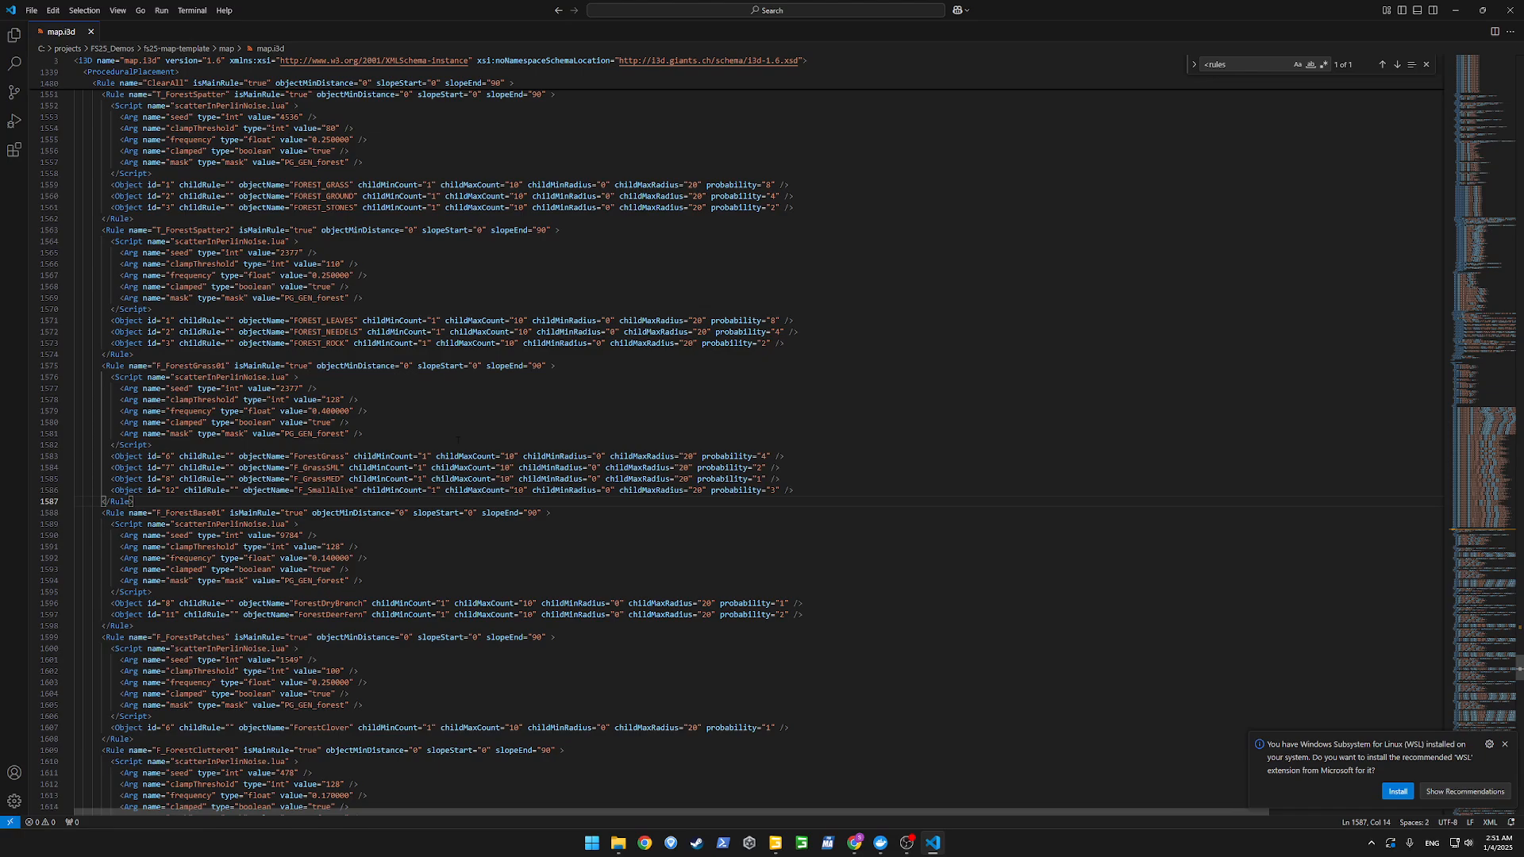
click(457, 442)
scroll(574, 623, down, 9)
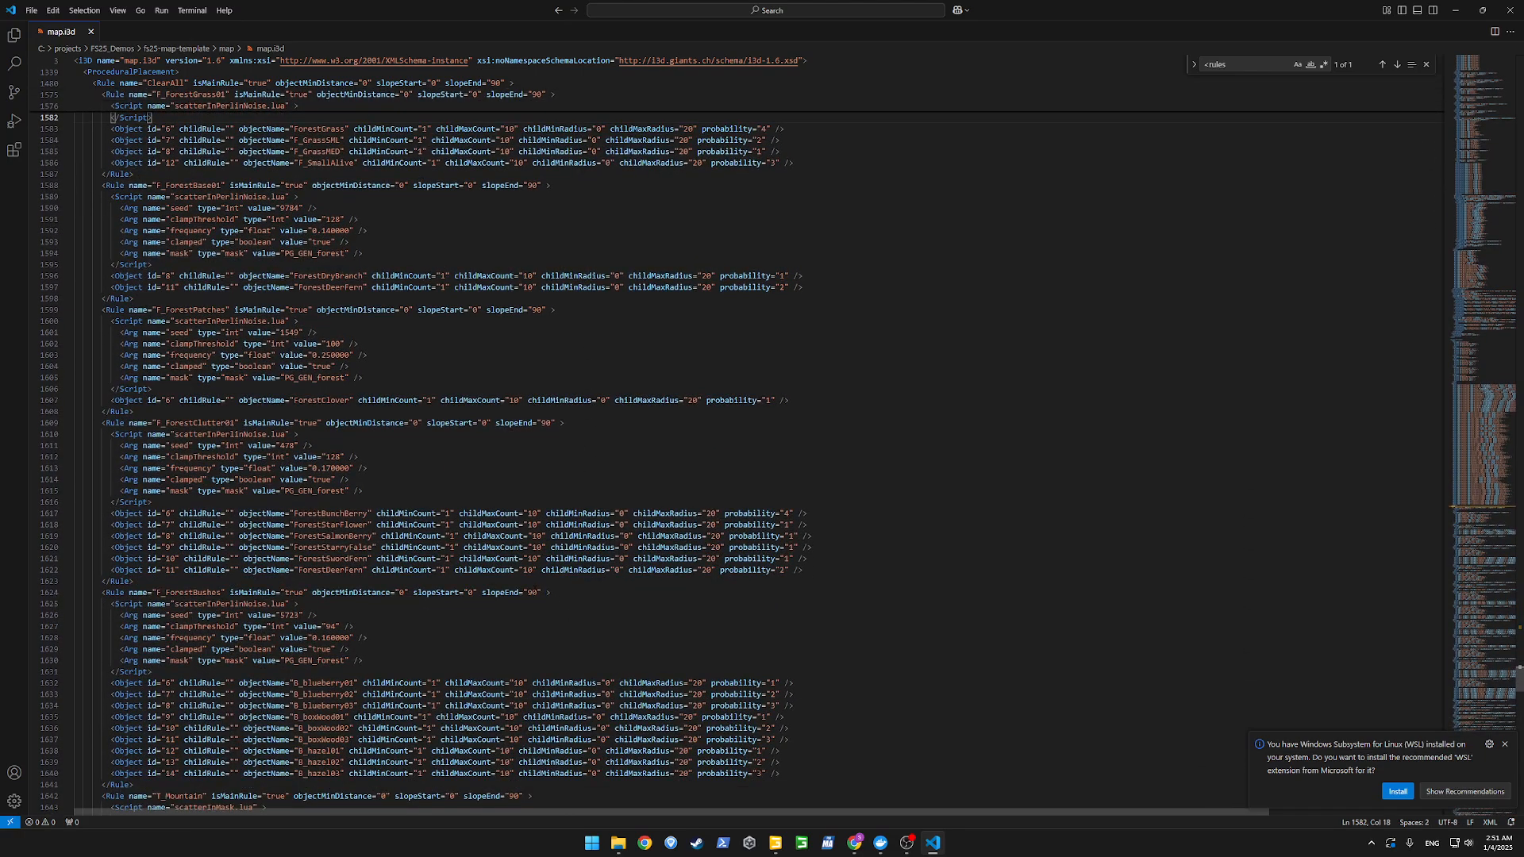
scroll(738, 452, up, 20)
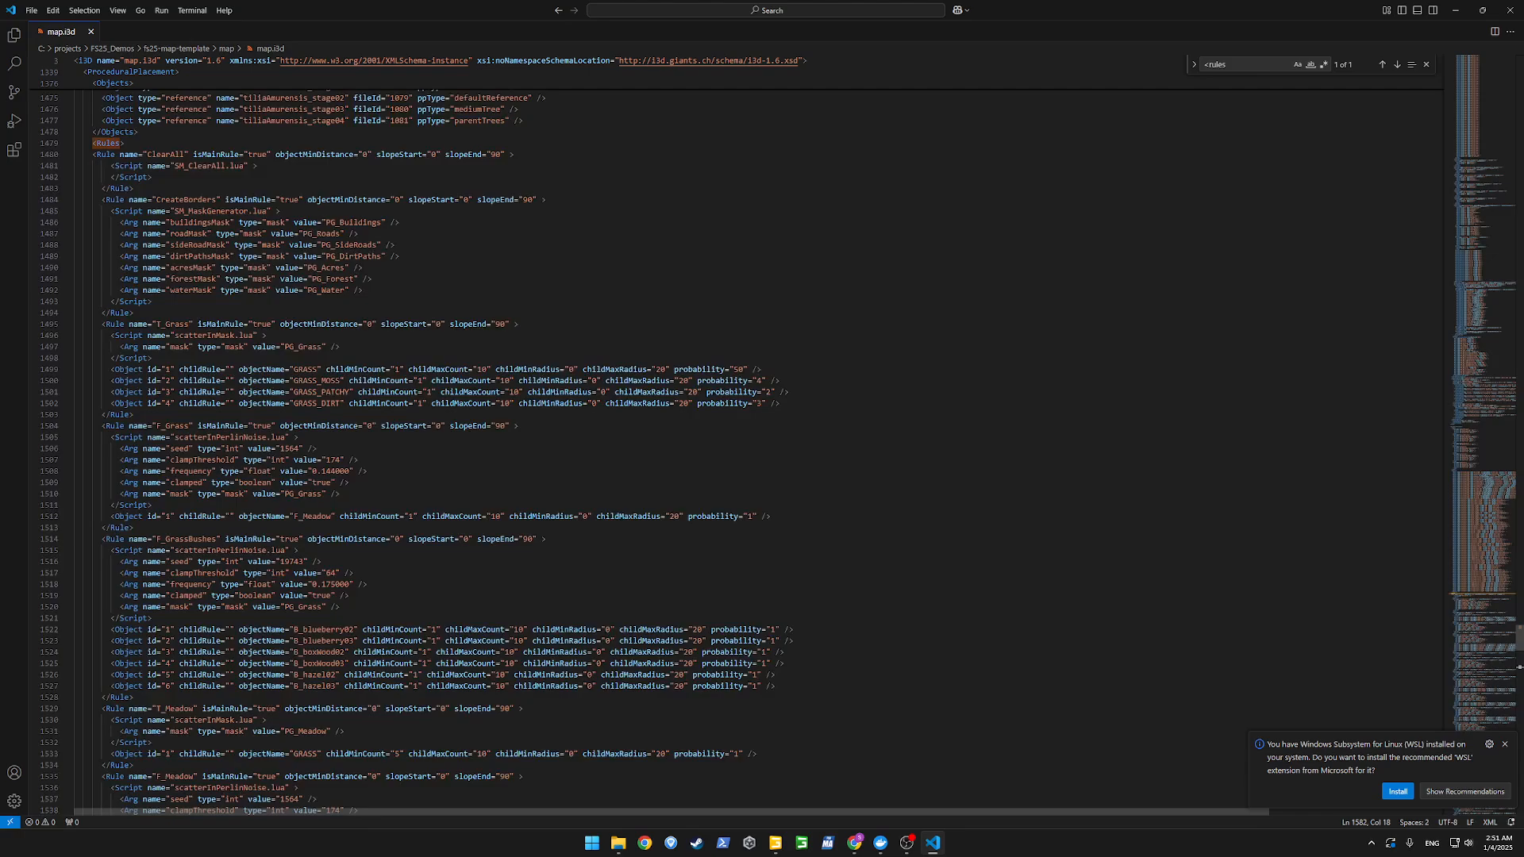
Examine the rules from T_ForestSpatter through the mountain, building, path, road, water and acre rules to Trees_Forest.
scroll(250, 438, down, 20)
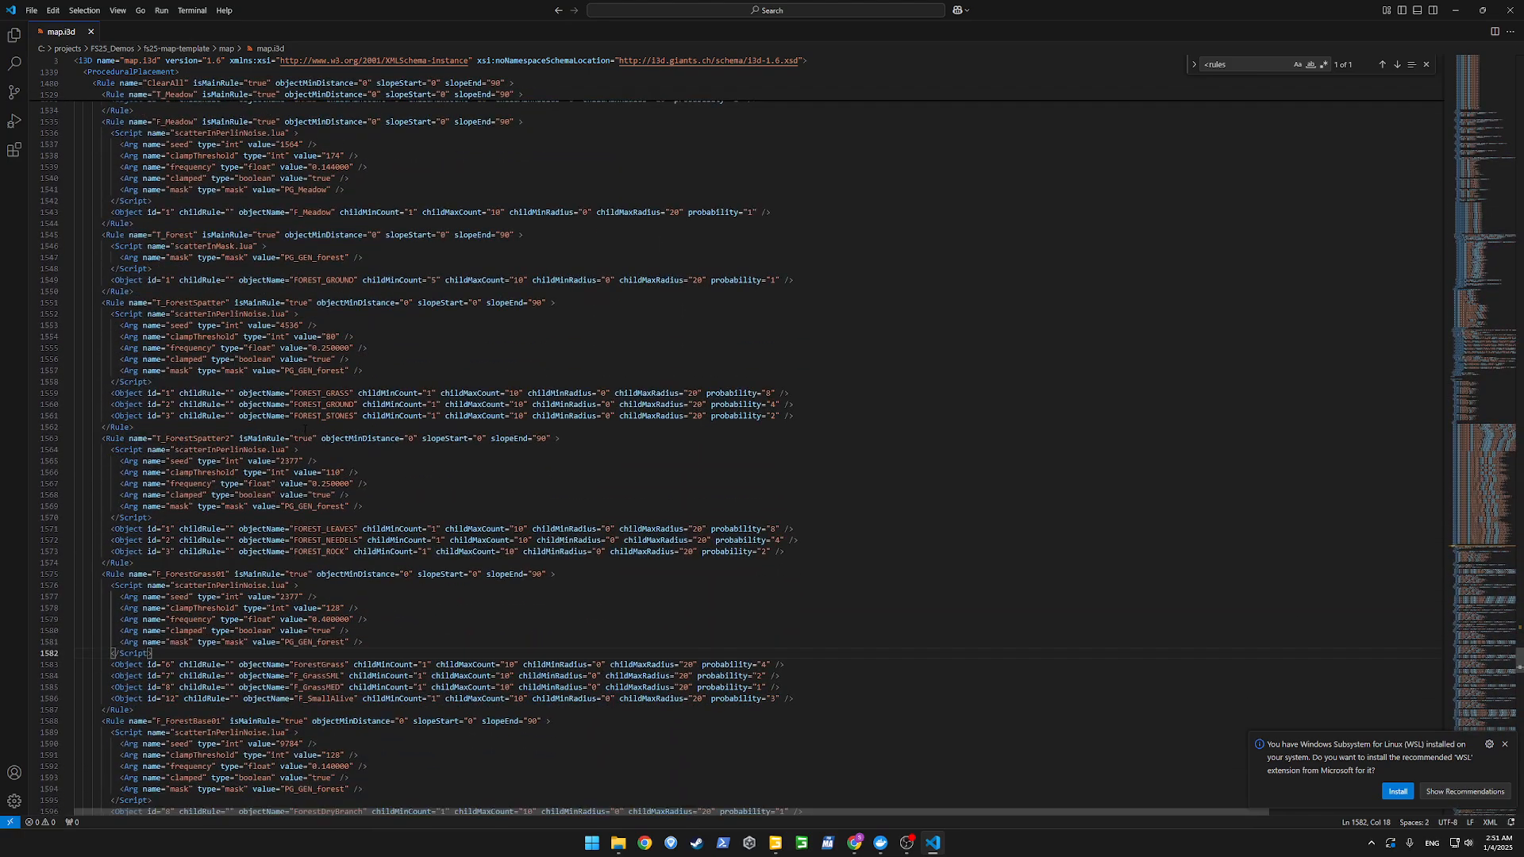
double_click(176, 303)
scroll(190, 381, down, 15)
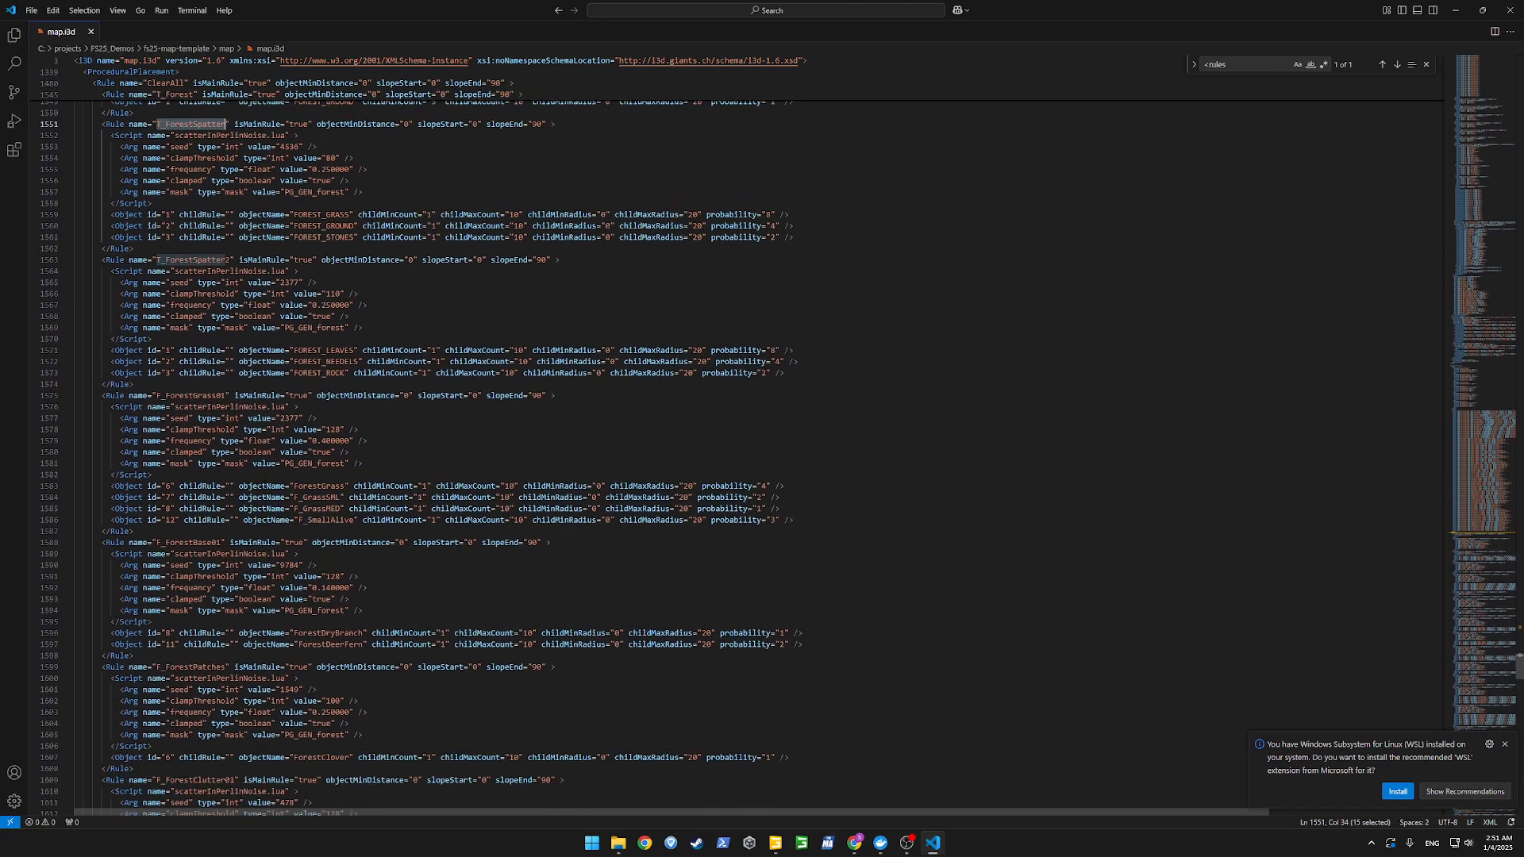
scroll(205, 406, down, 20)
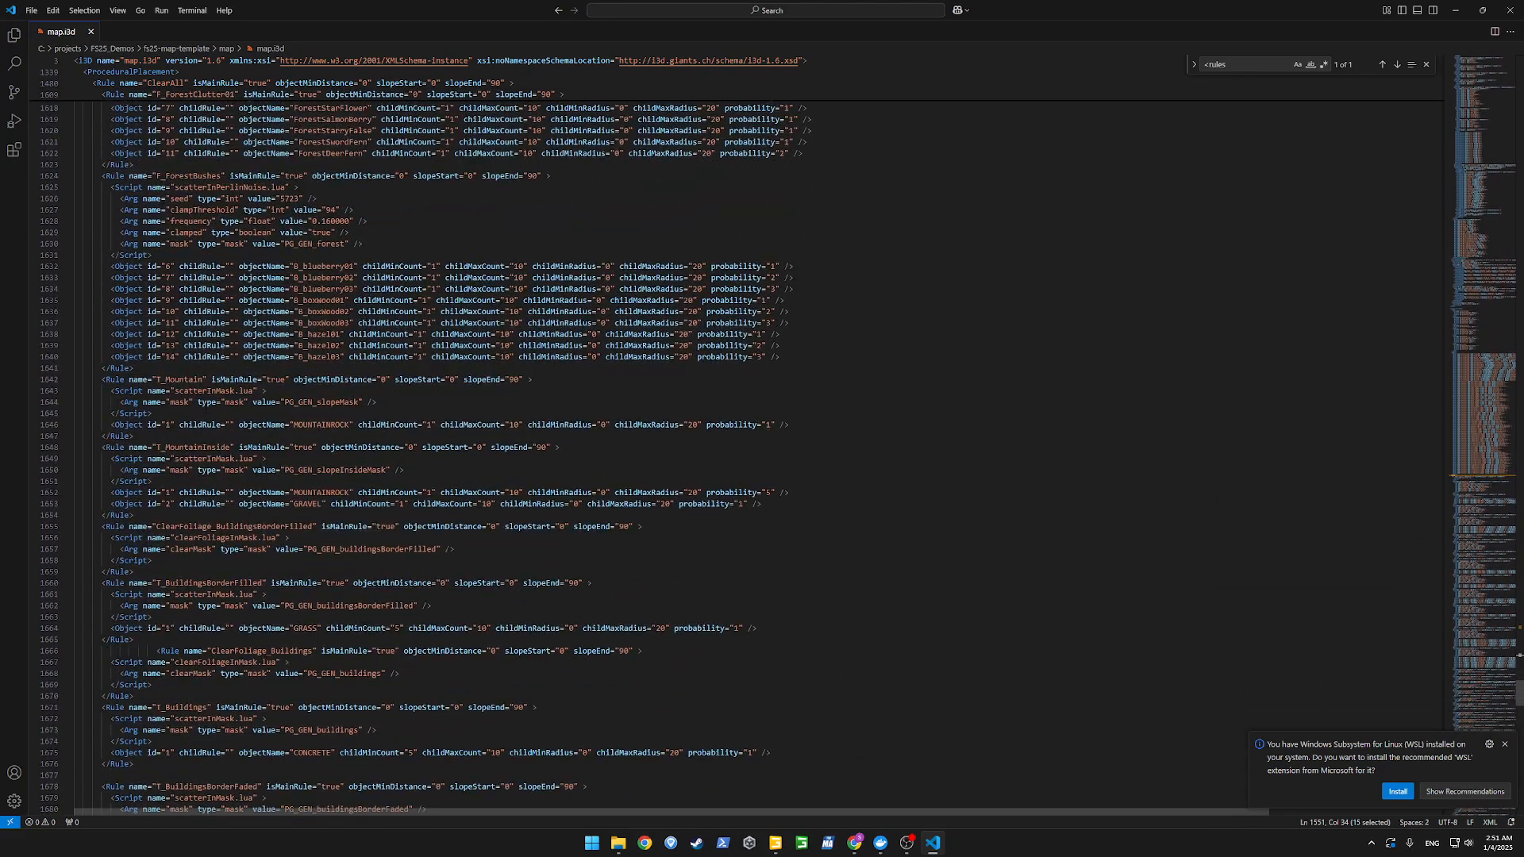
scroll(205, 310, down, 20)
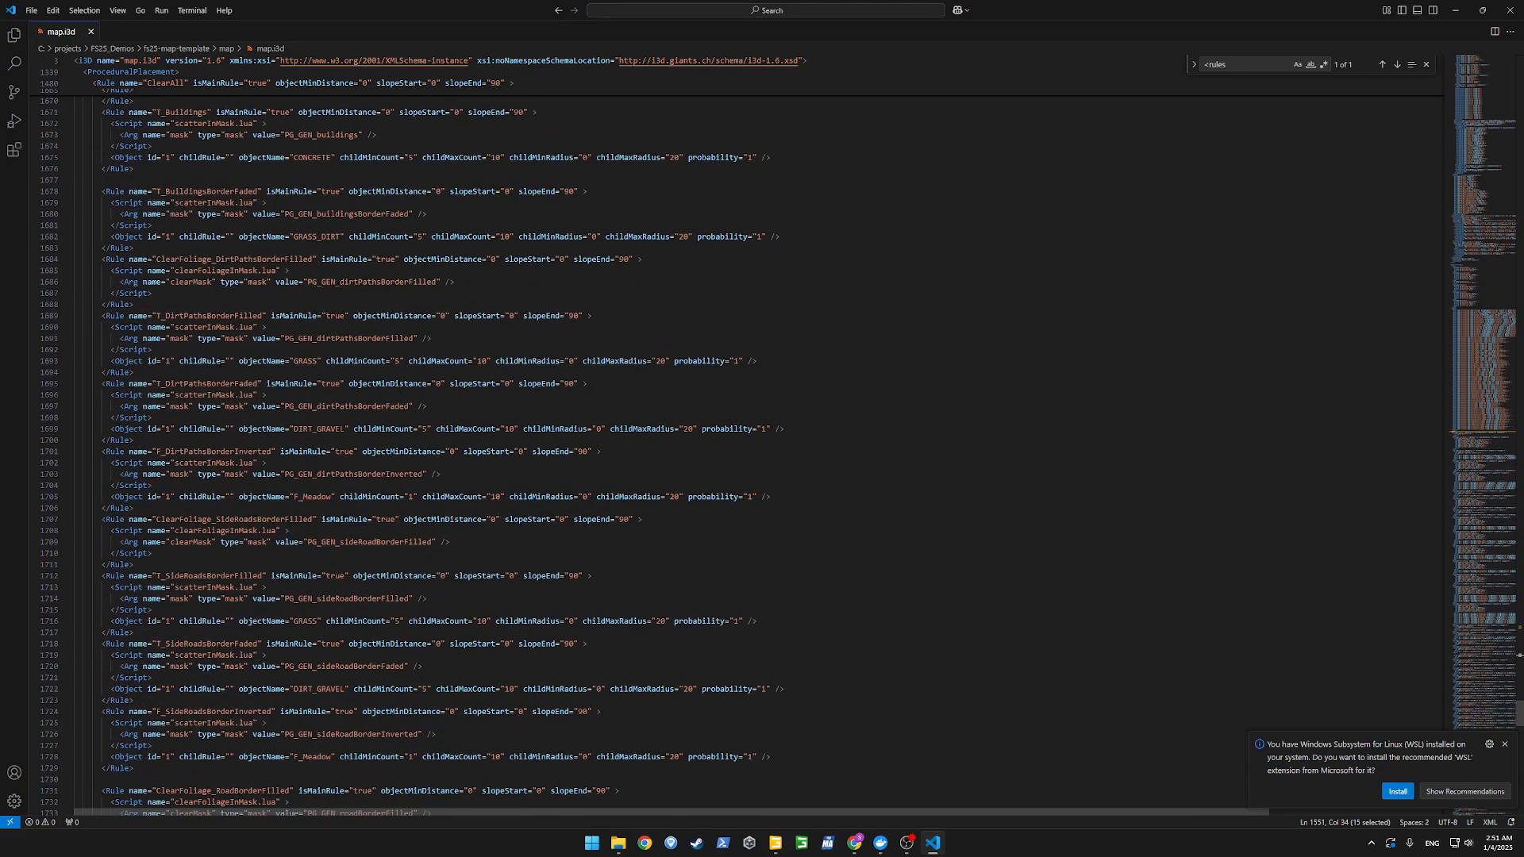
scroll(205, 317, down, 14)
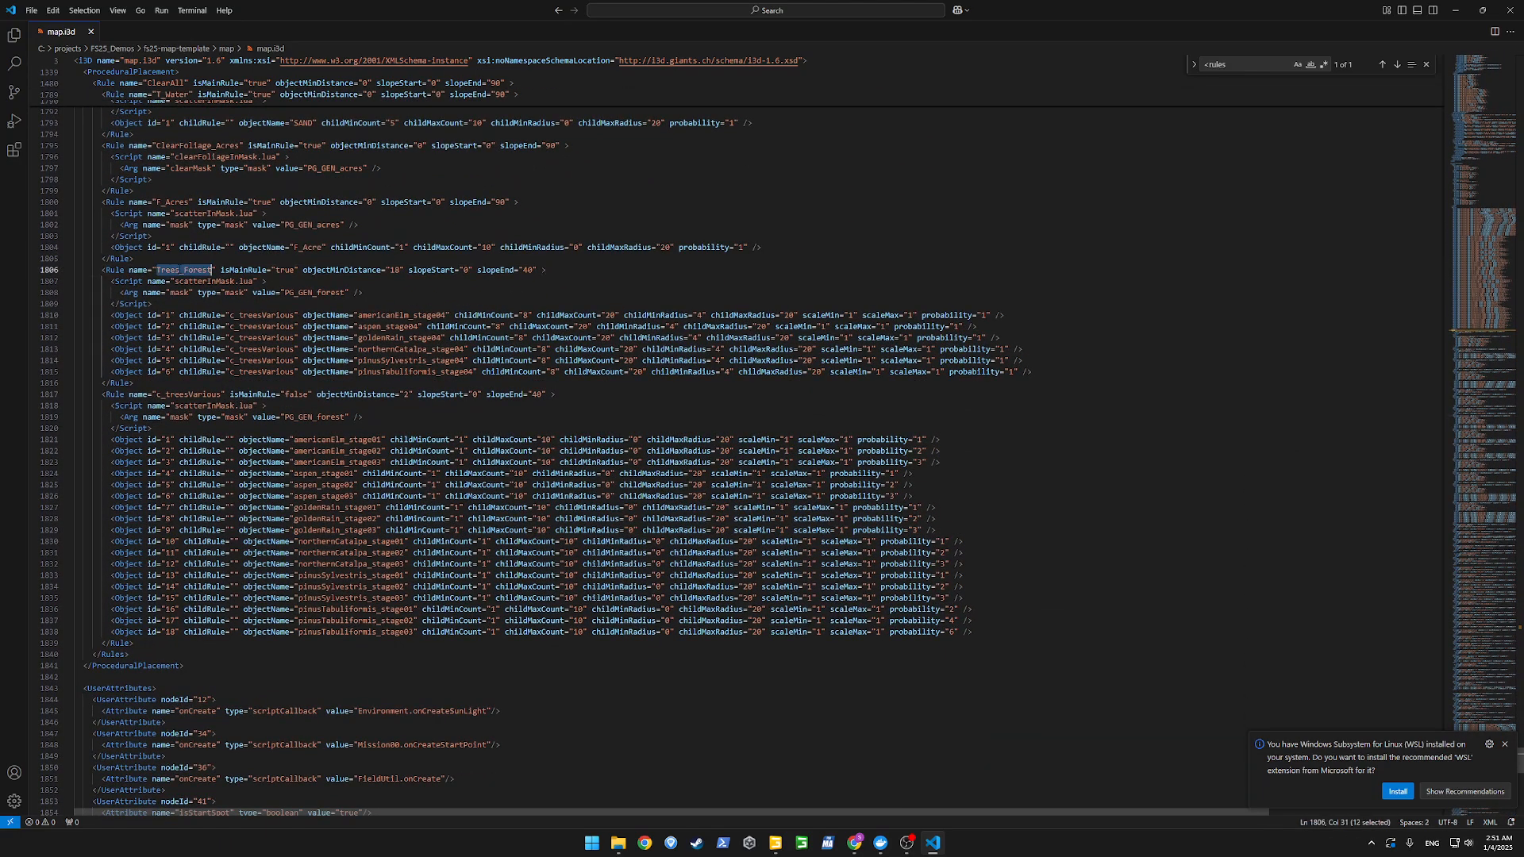
Examine the Trees_Forest rule with its c_treesVarious child objects, and highlight its PG_GEN_forest mask argument.
click(275, 439)
double_click(330, 295)
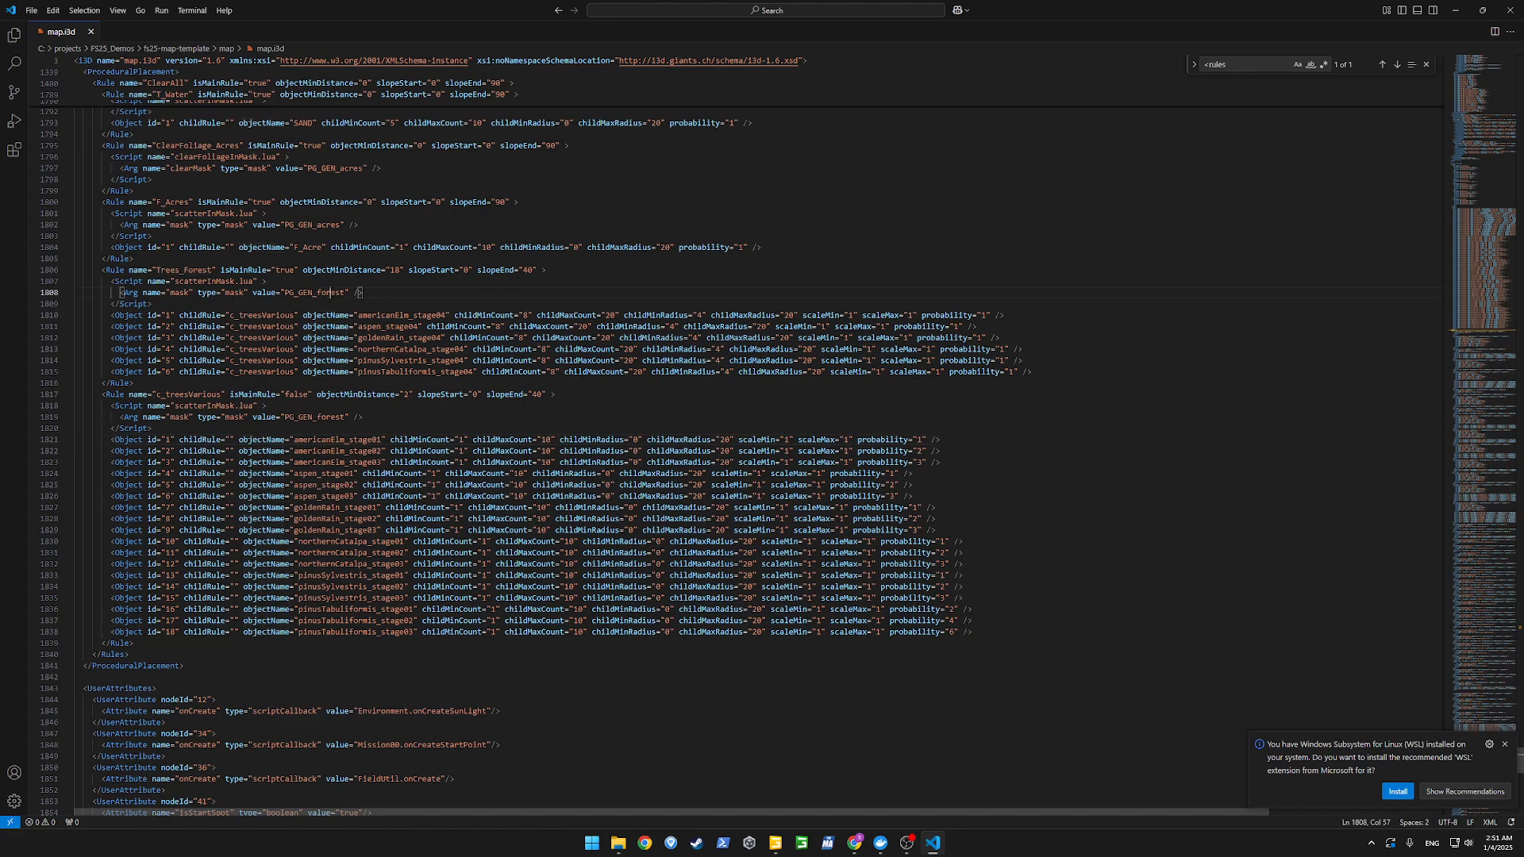
double_click(393, 315)
double_click(326, 293)
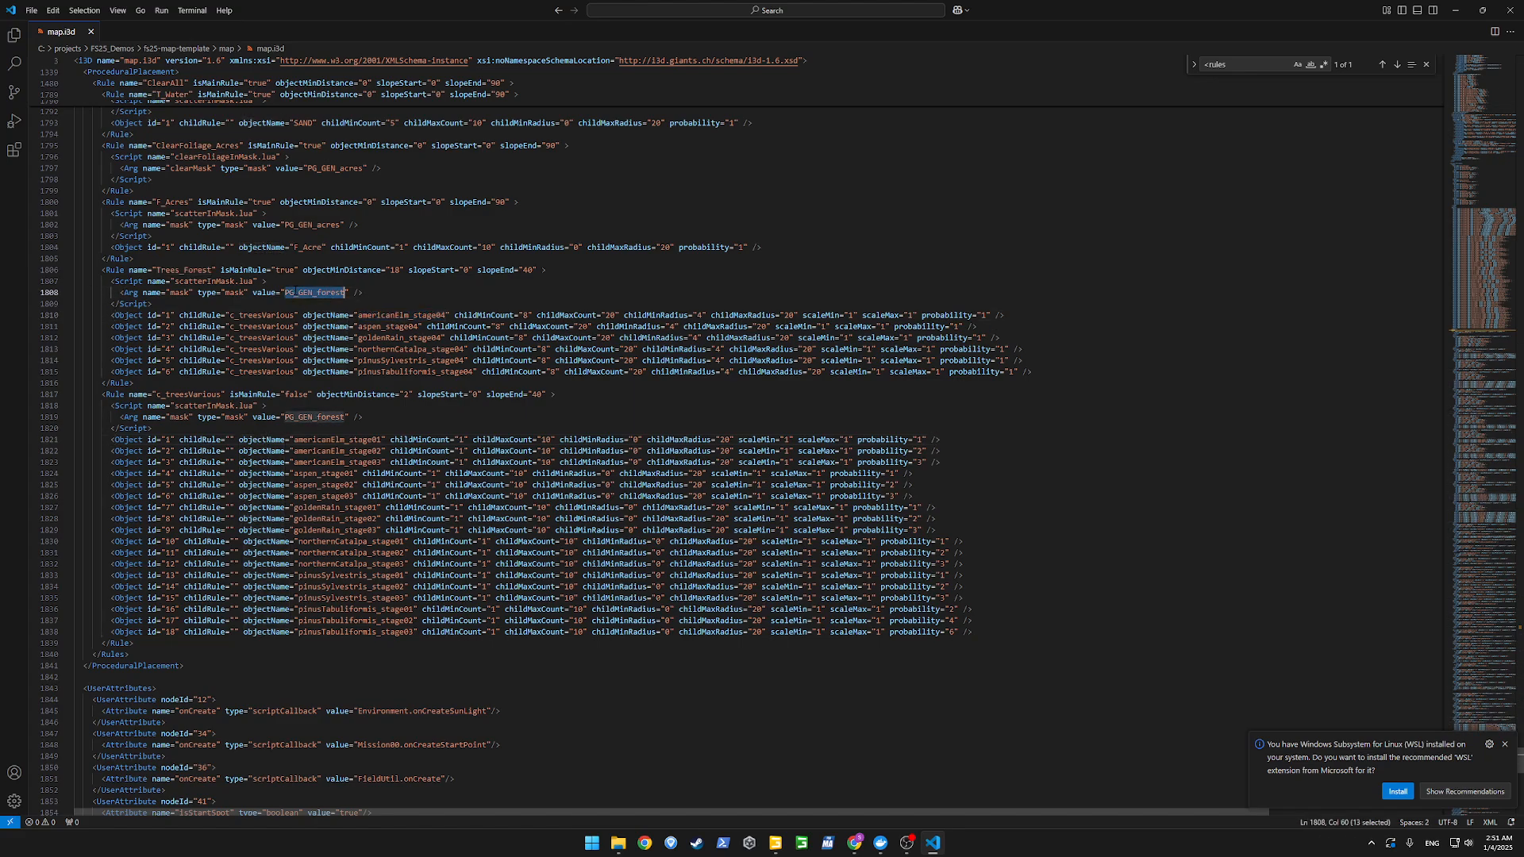
Search for americanElm_stage04 from the Trees_Forest rule and locate its entry in the ProceduralPlacement Objects section.
double_click(395, 316)
key(ctrl+f)
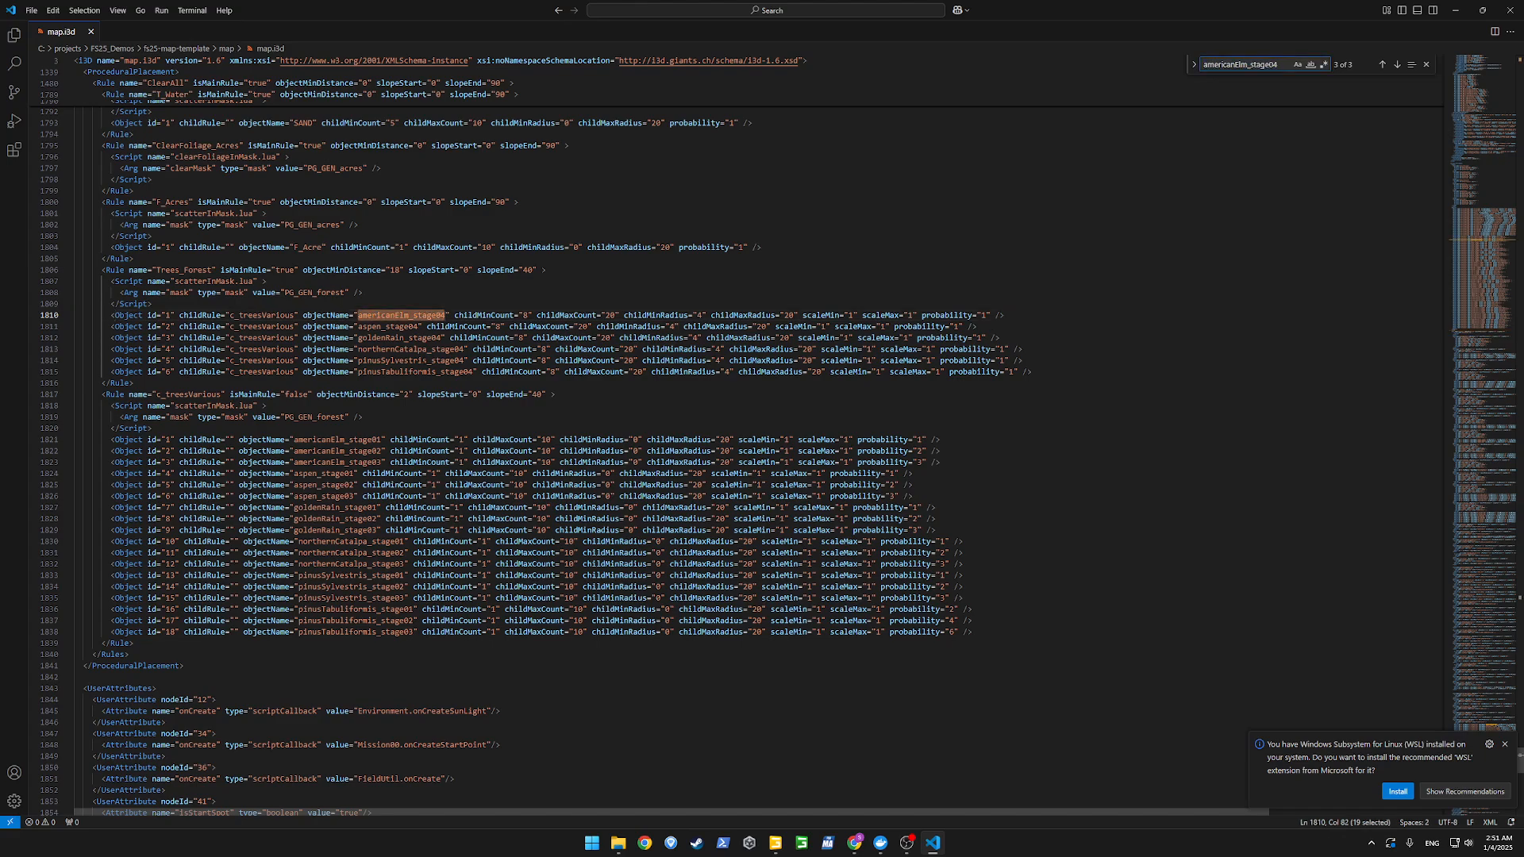
key(shift+Return)
scroll(714, 444, up, 10)
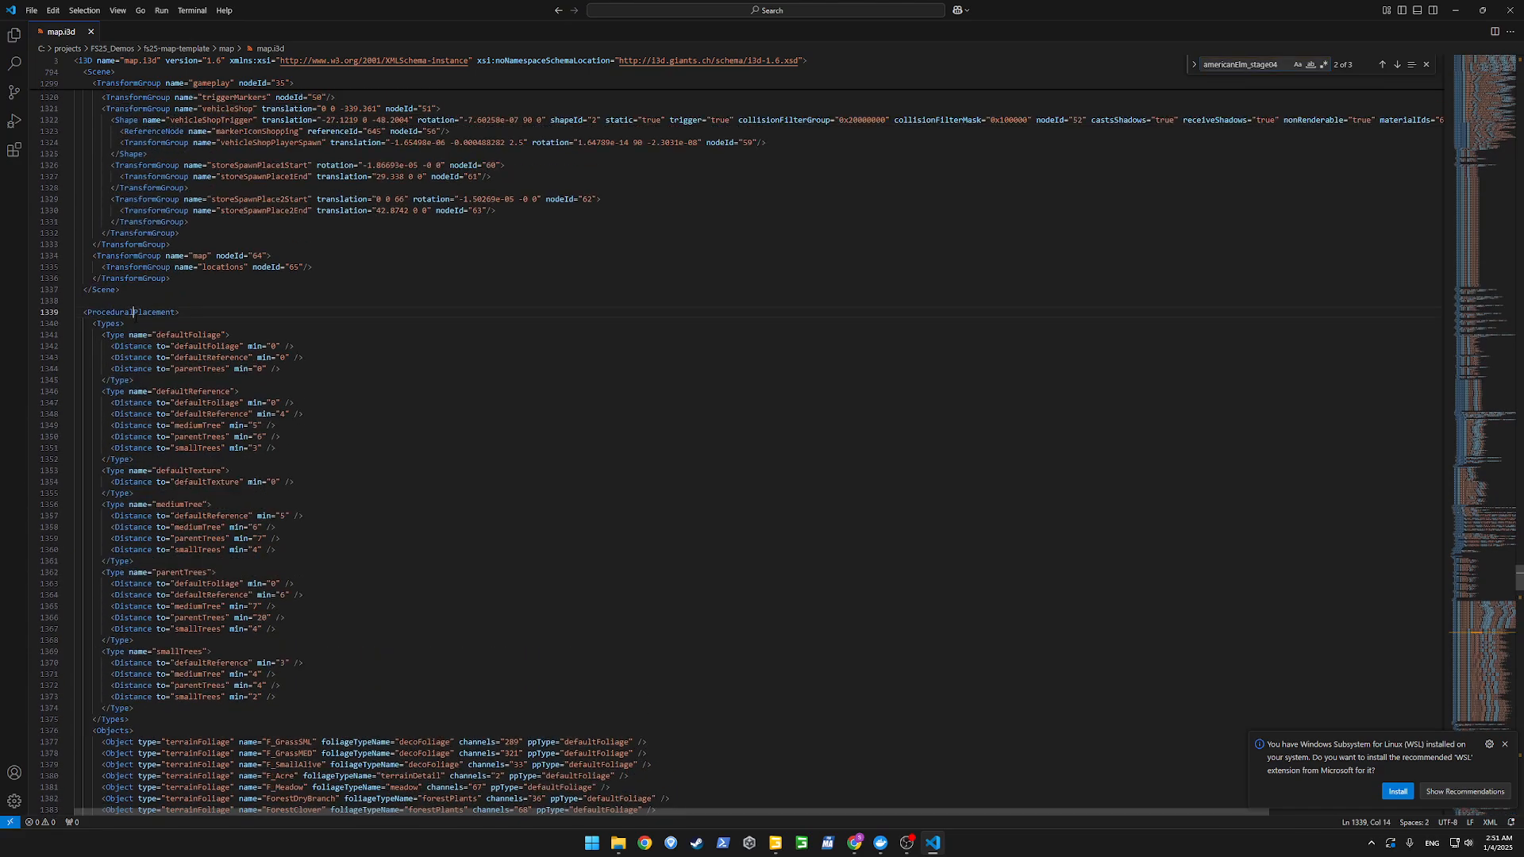
double_click(133, 312)
scroll(132, 312, down, 5)
scroll(92, 304, down, 6)
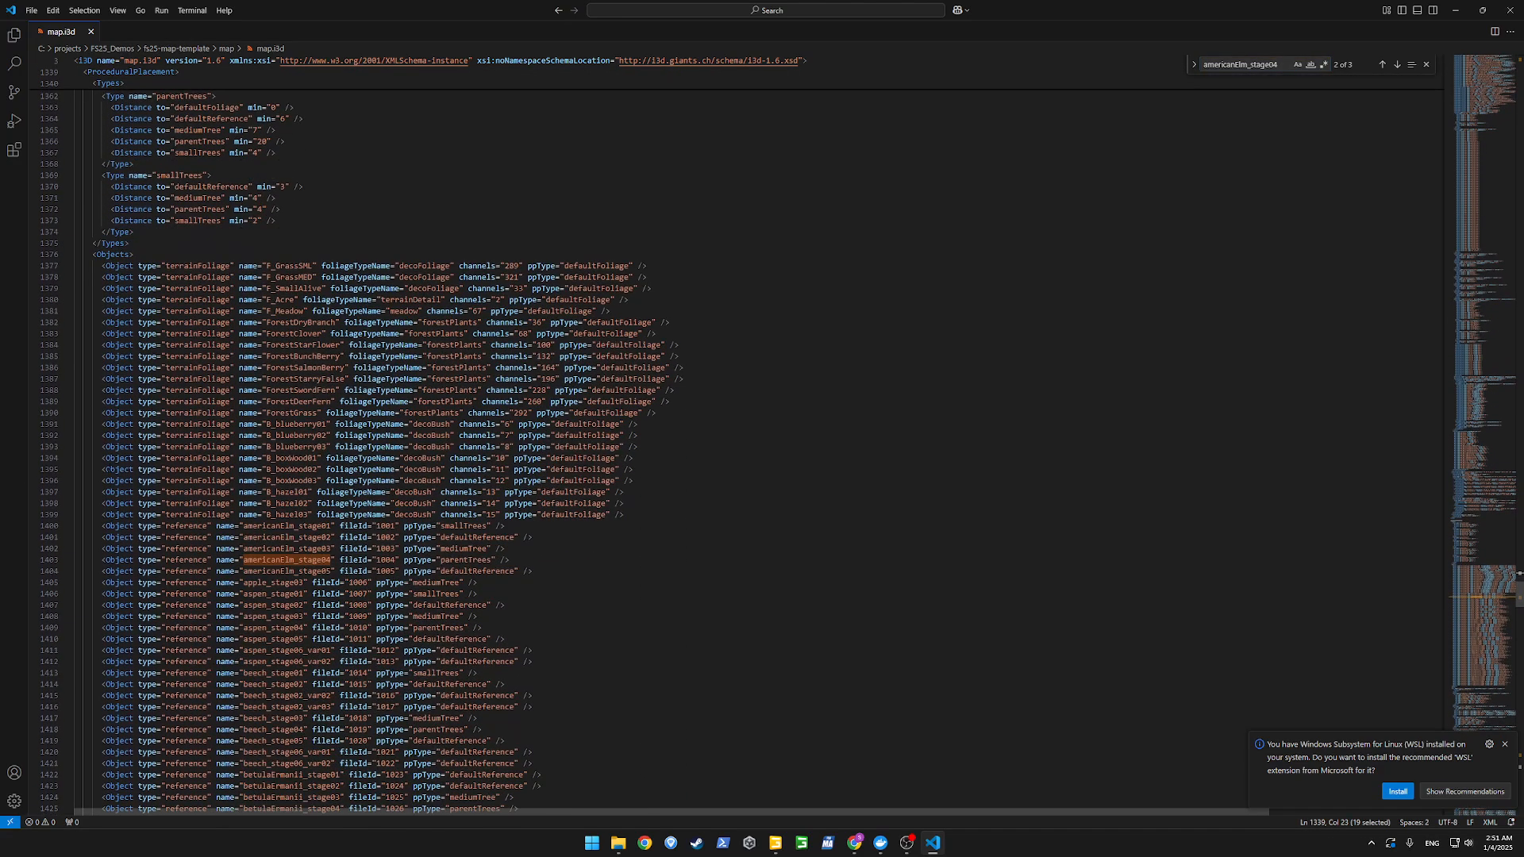
scroll(722, 448, down, 5)
Examine the reference-type tree objects and highlight the mediumTree ppType of americanElm_stage03.
drag(175, 348, 299, 562)
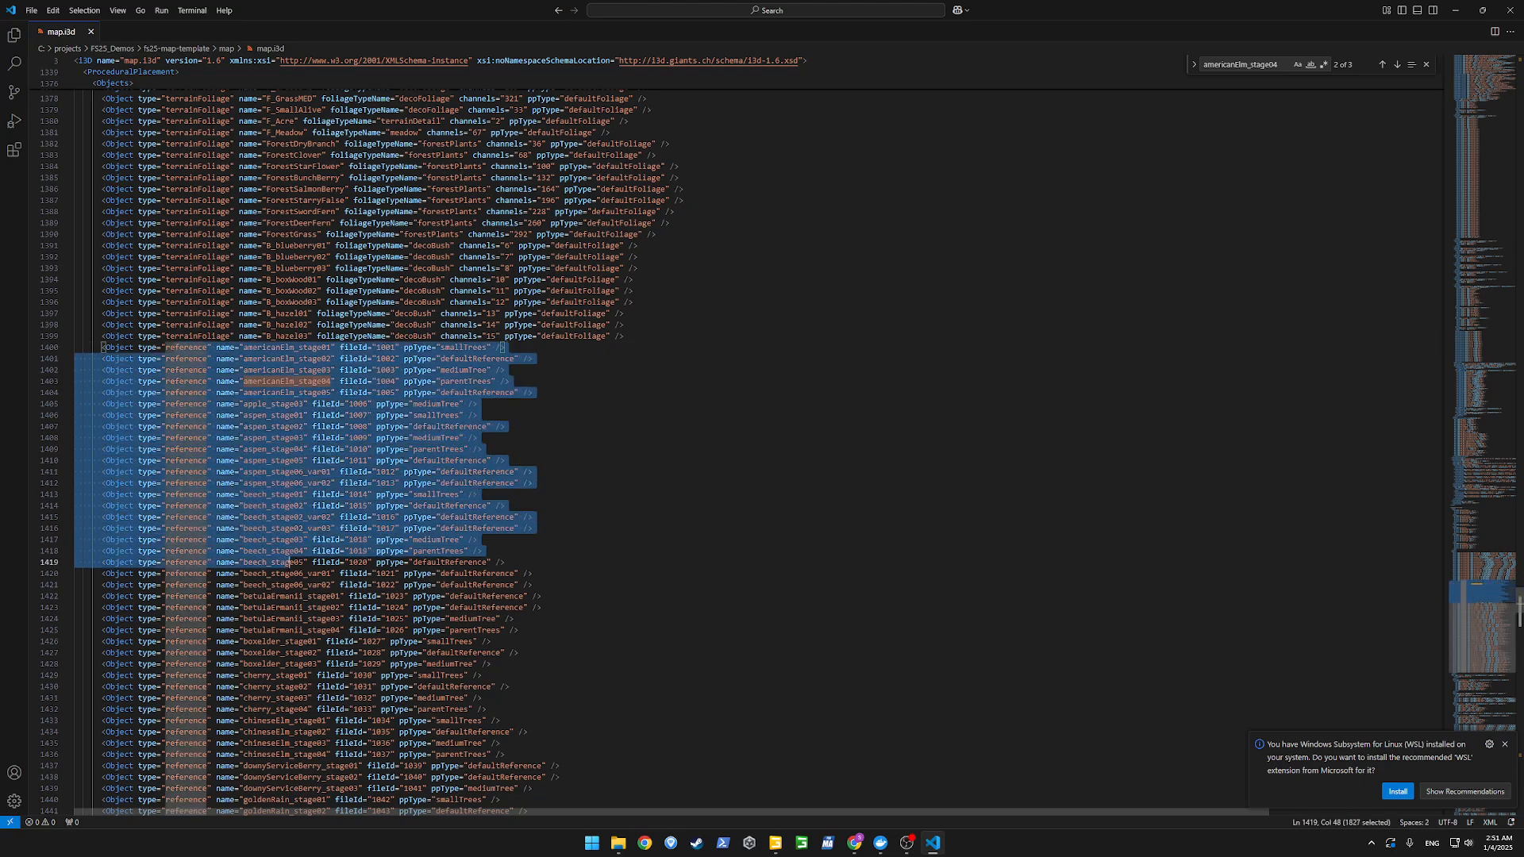
click(186, 506)
double_click(274, 439)
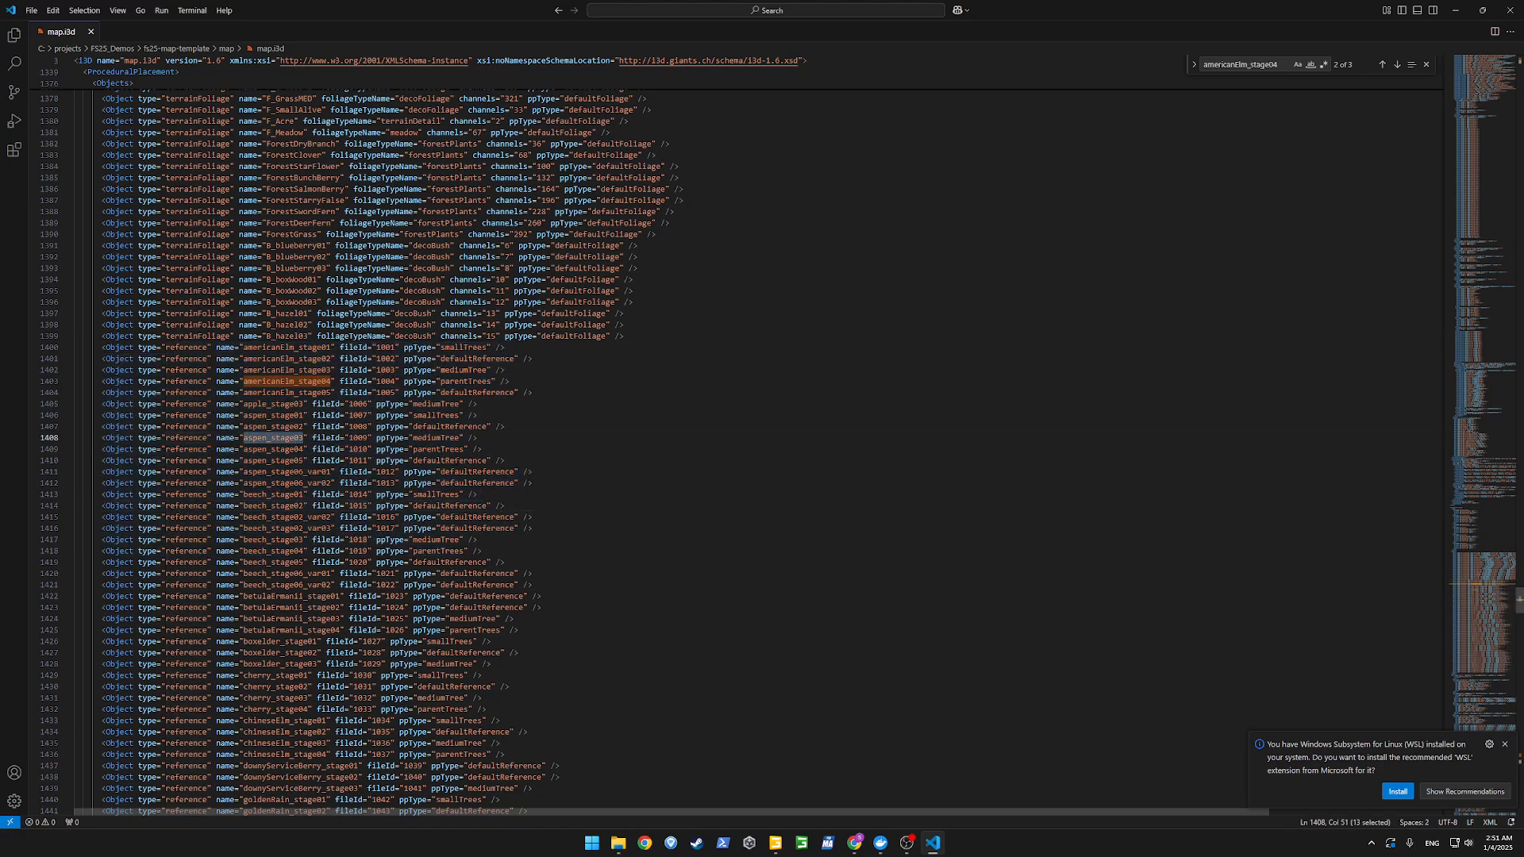
click(274, 427)
click(455, 359)
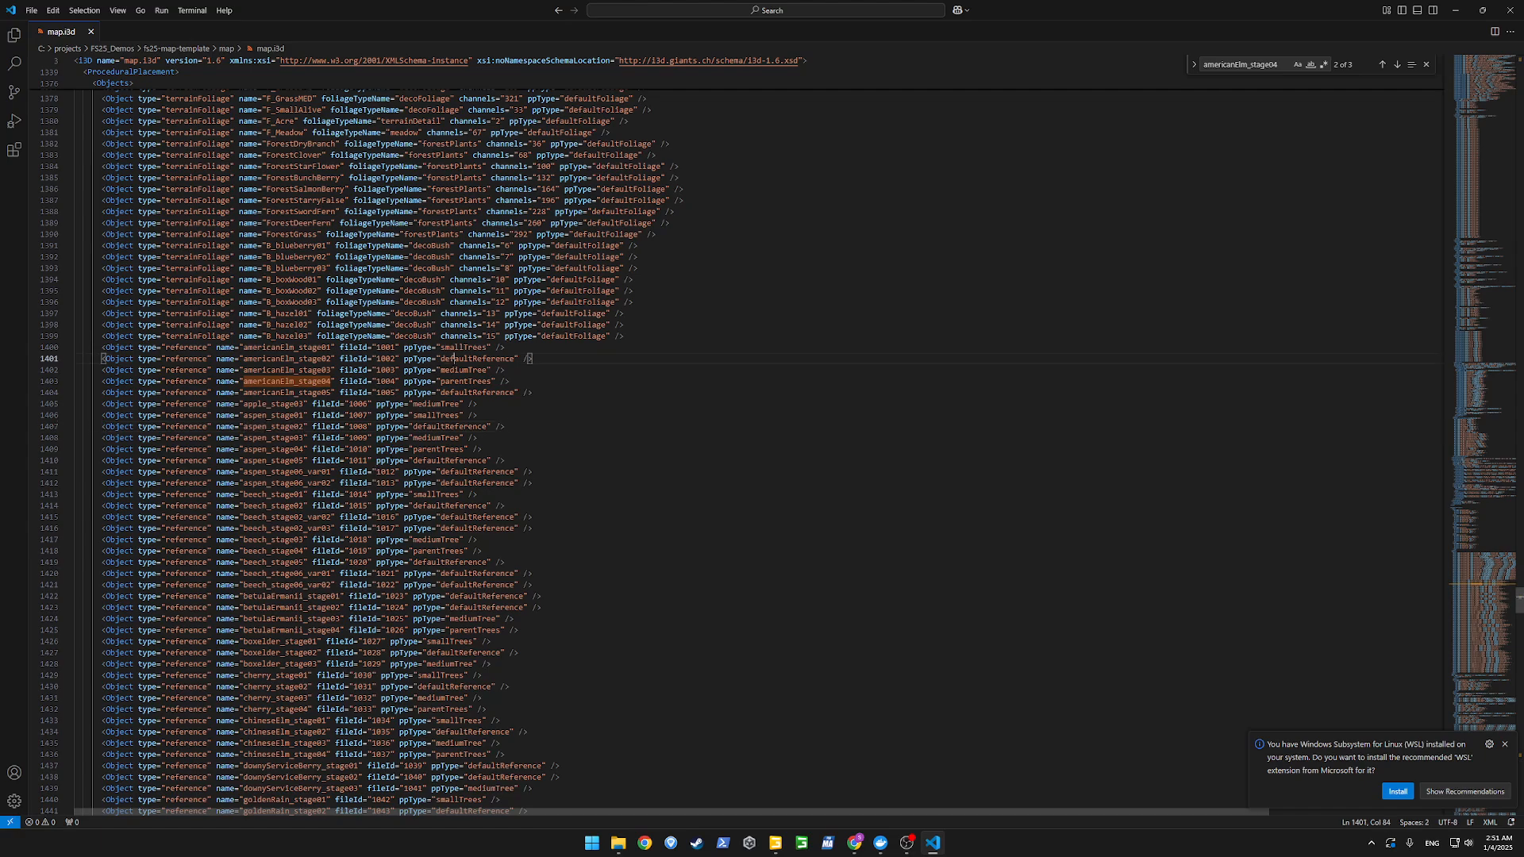
click(459, 370)
double_click(459, 370)
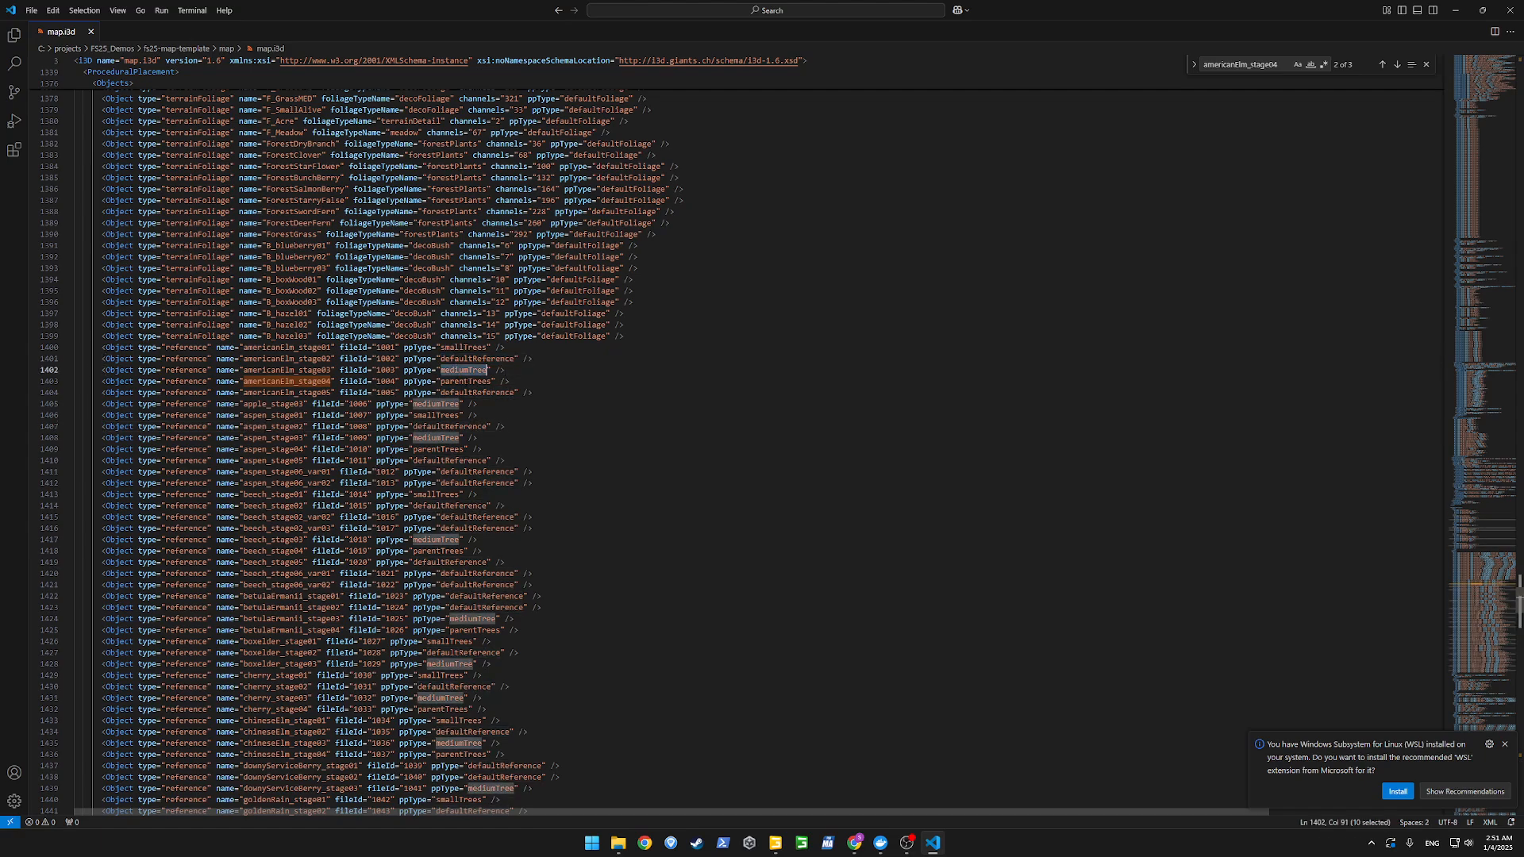
Examine the Types distance definitions and highlight the parentTrees type's minimum distance to parentTrees.
scroll(412, 453, up, 15)
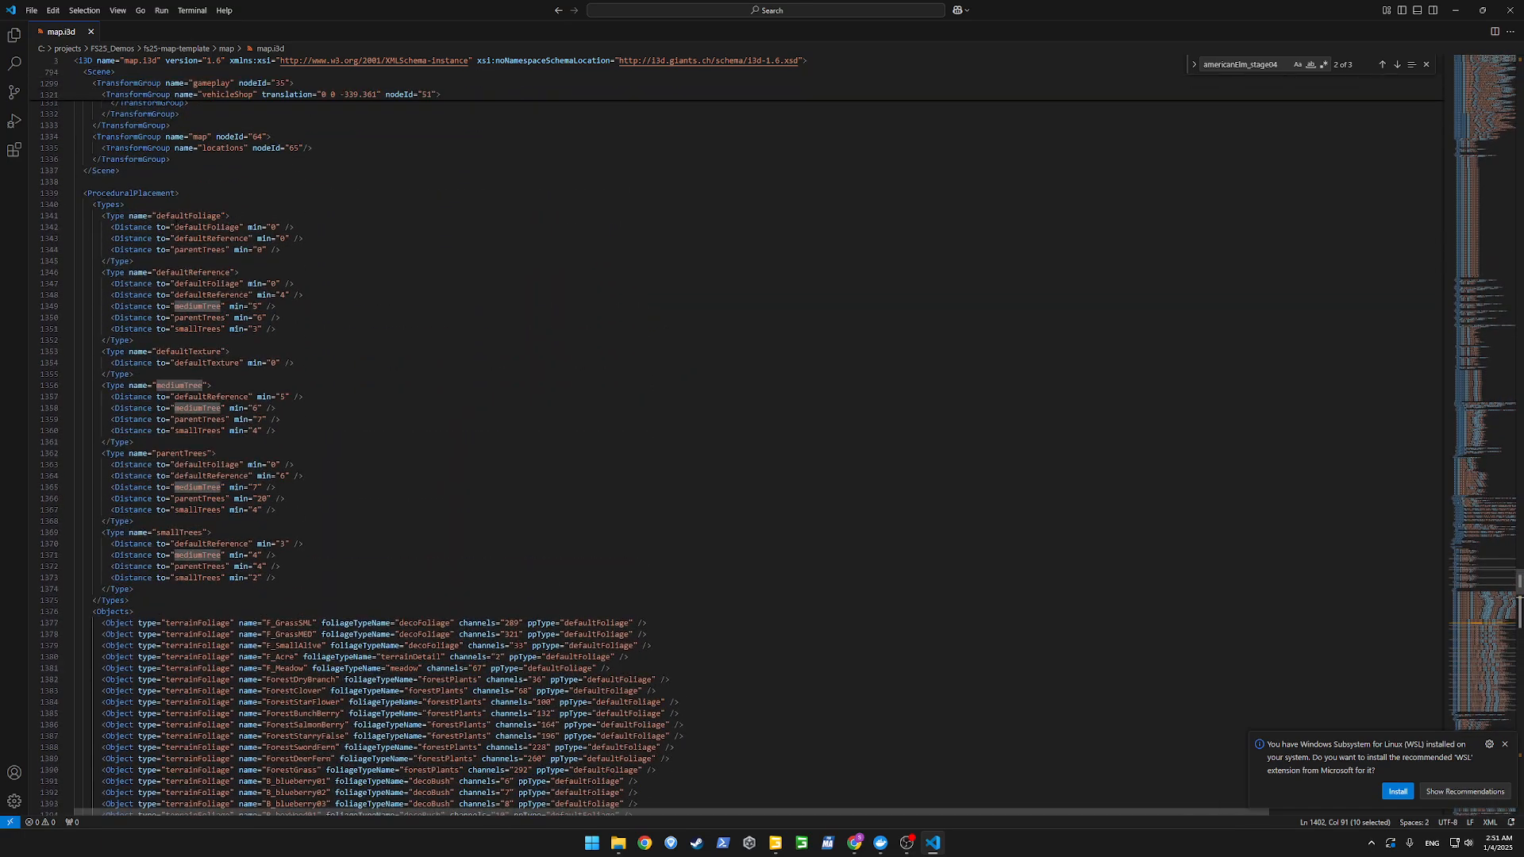
click(296, 362)
scroll(692, 682, down, 7)
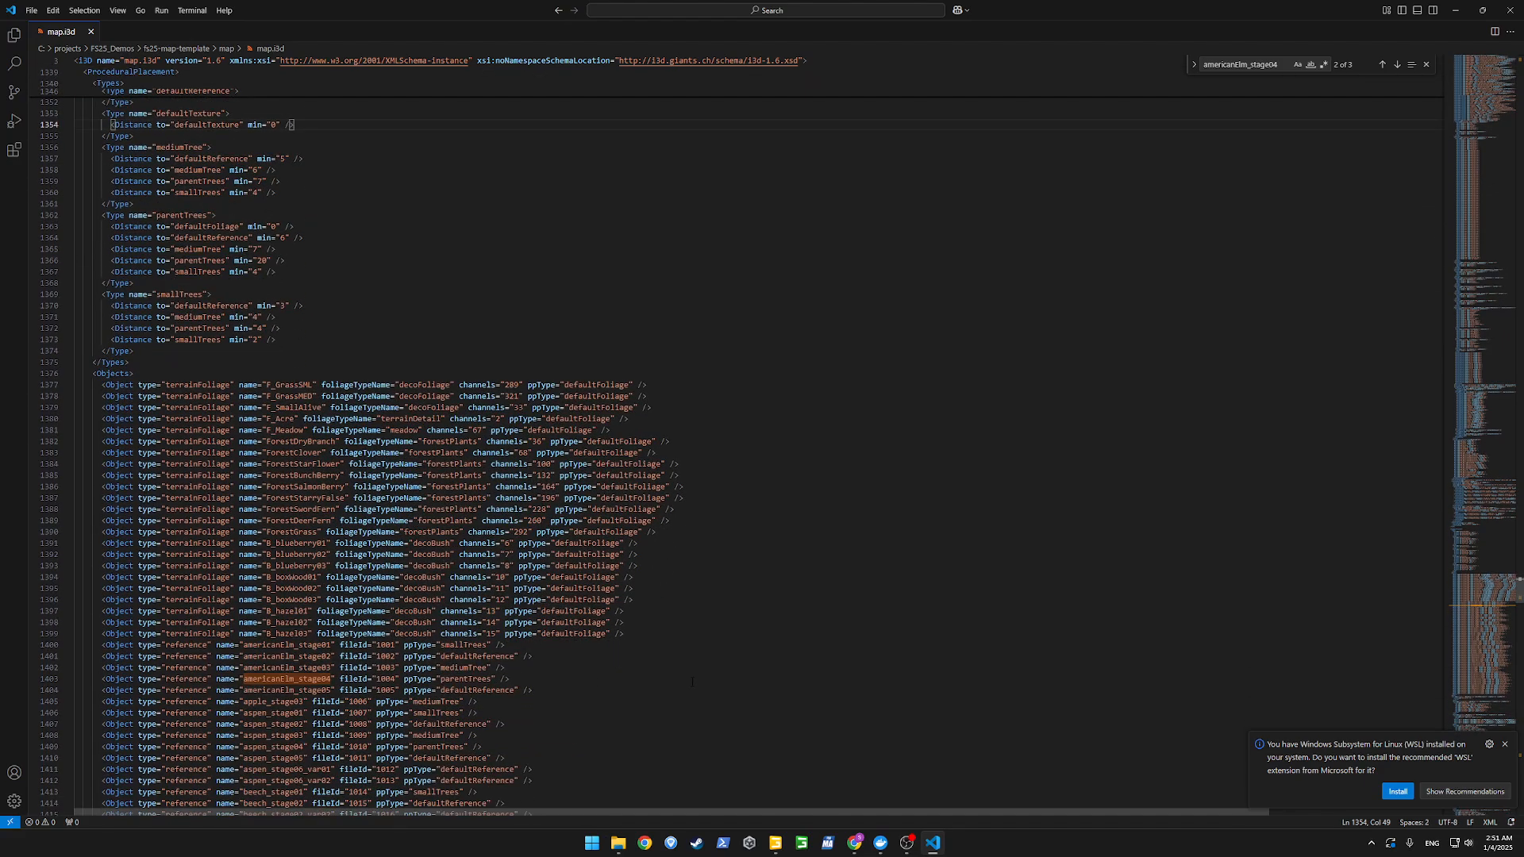
scroll(84, 466, up, 6)
drag(180, 435, 280, 480)
click(211, 503)
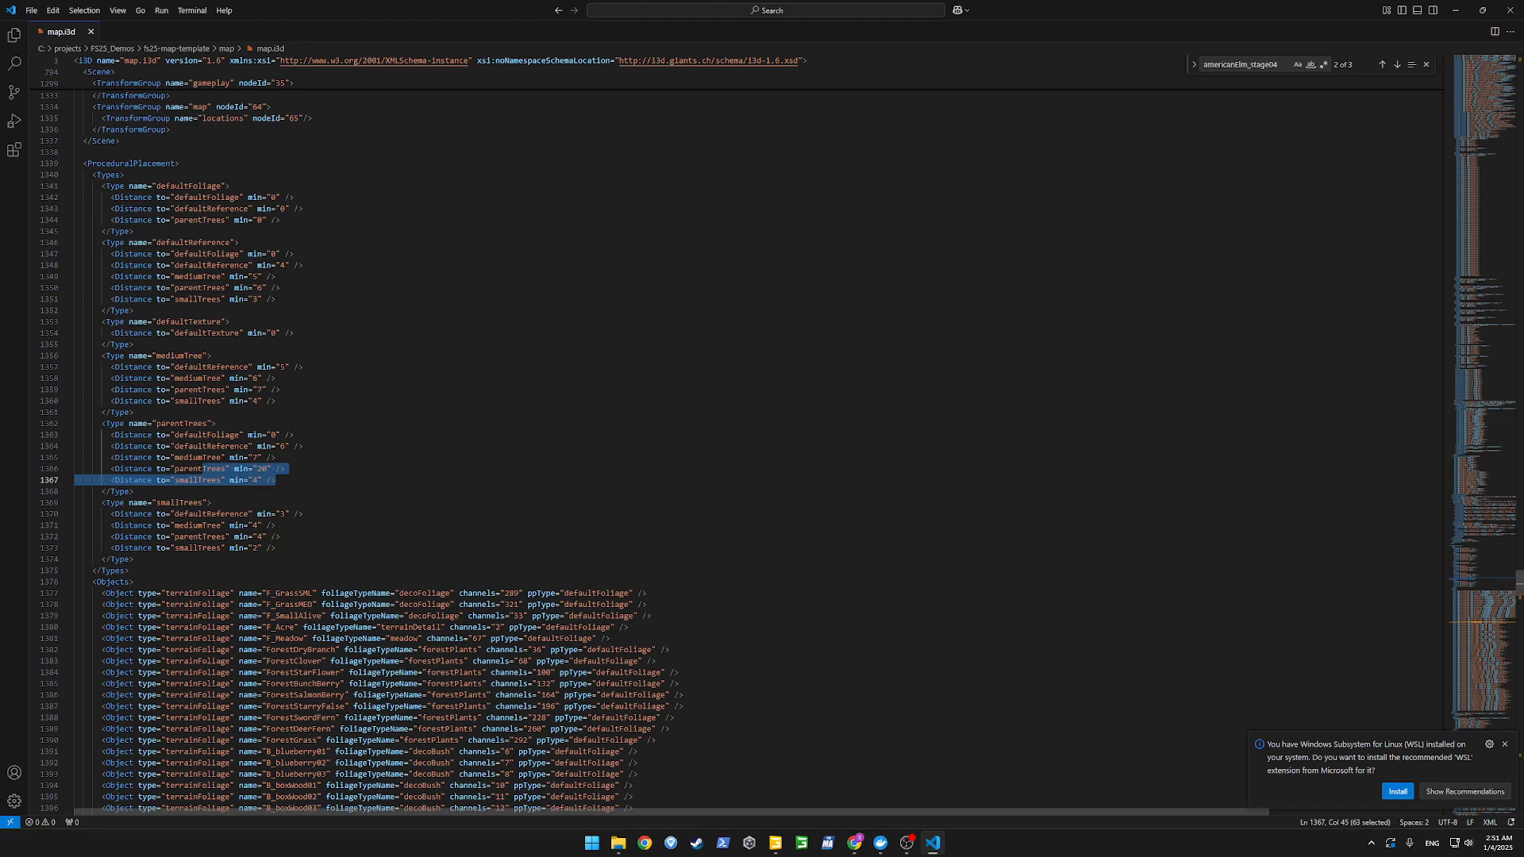
click(275, 480)
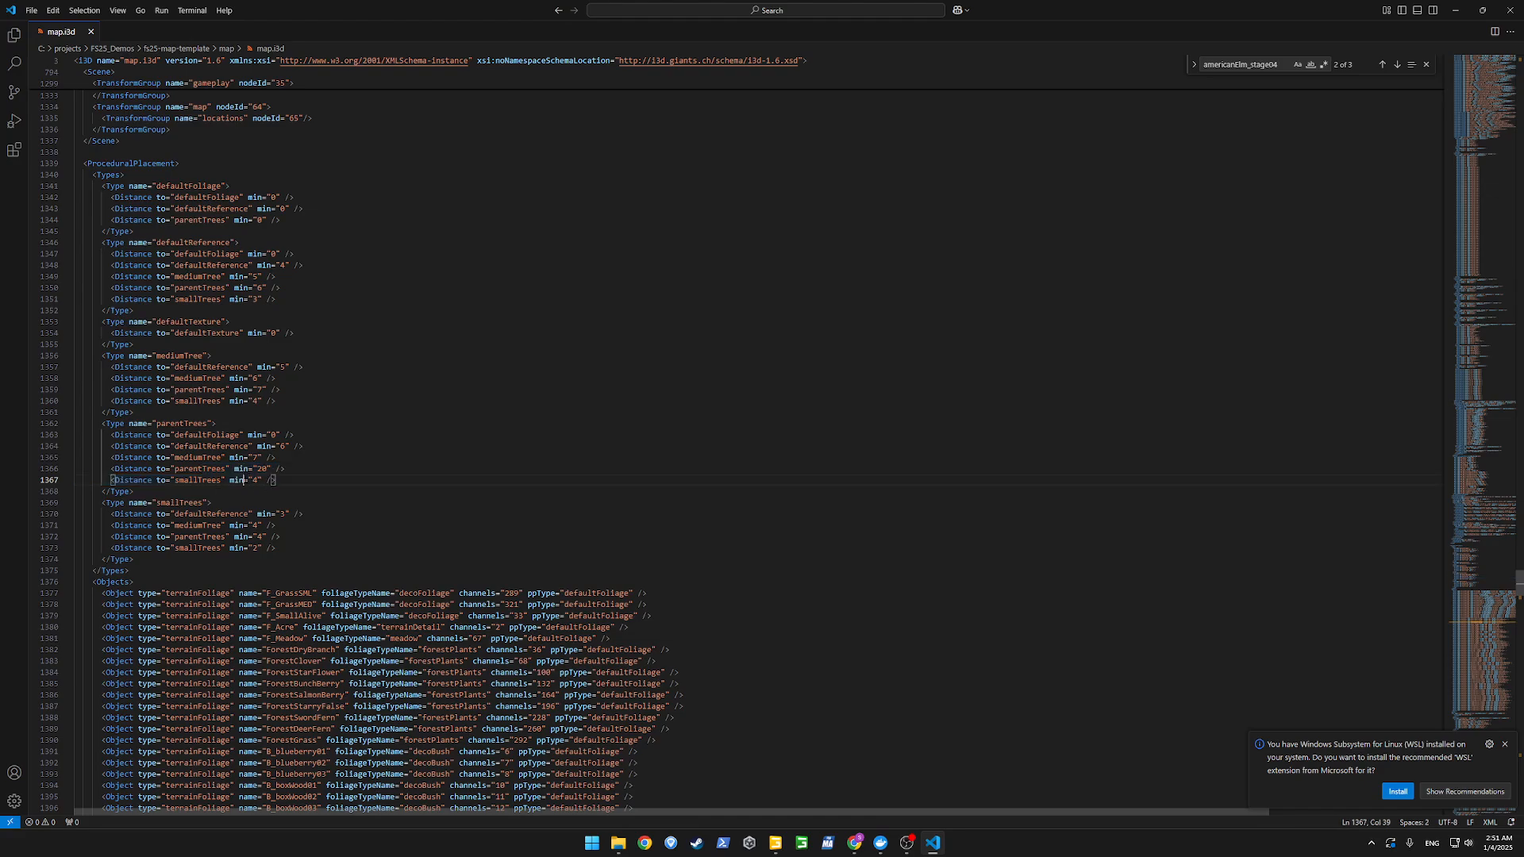
drag(243, 480, 212, 469)
click(211, 503)
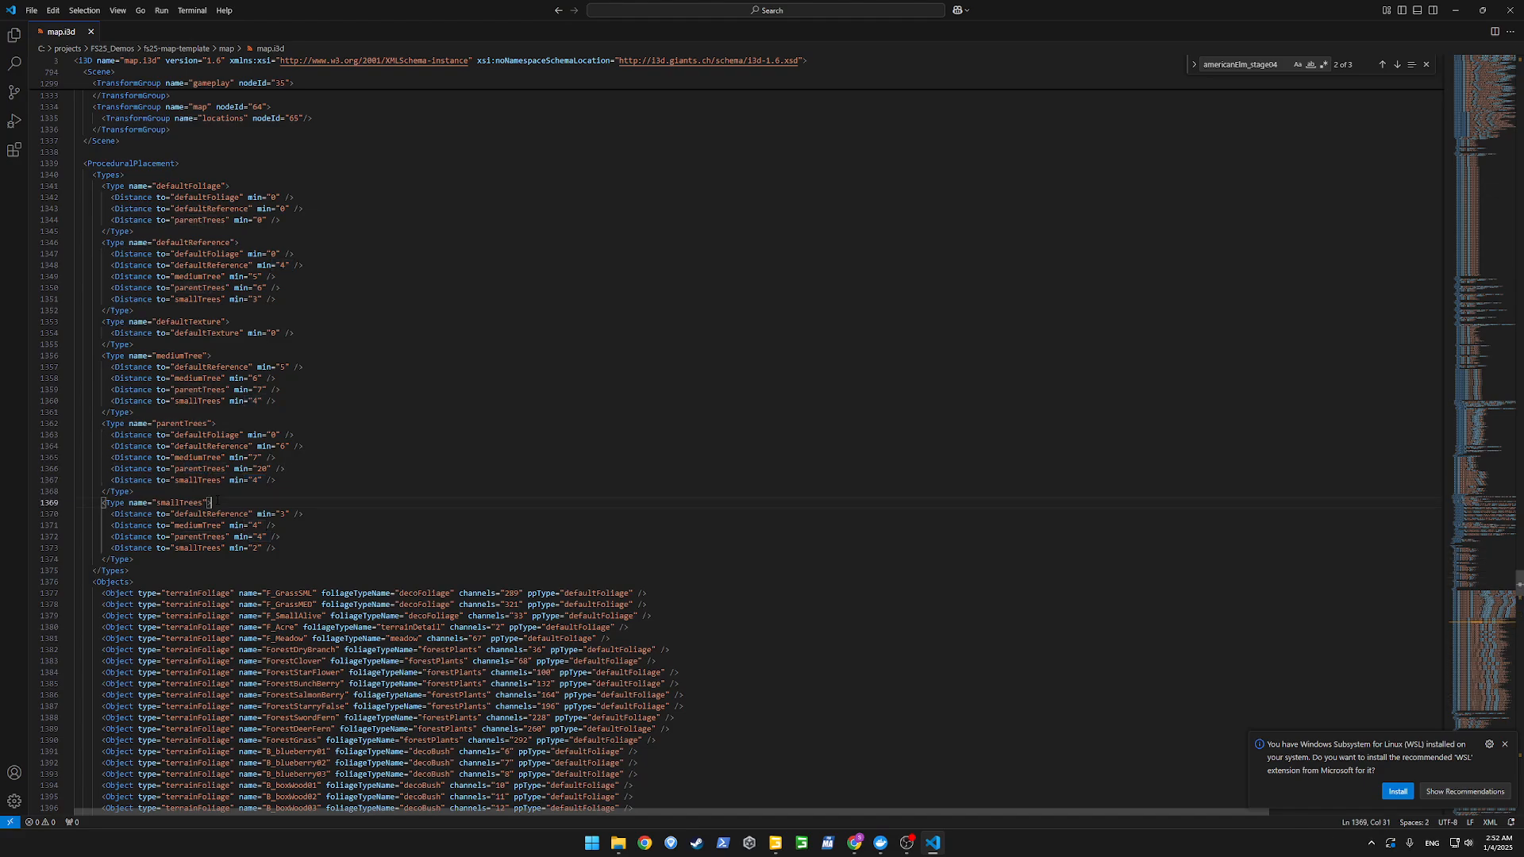
double_click(196, 469)
double_click(261, 469)
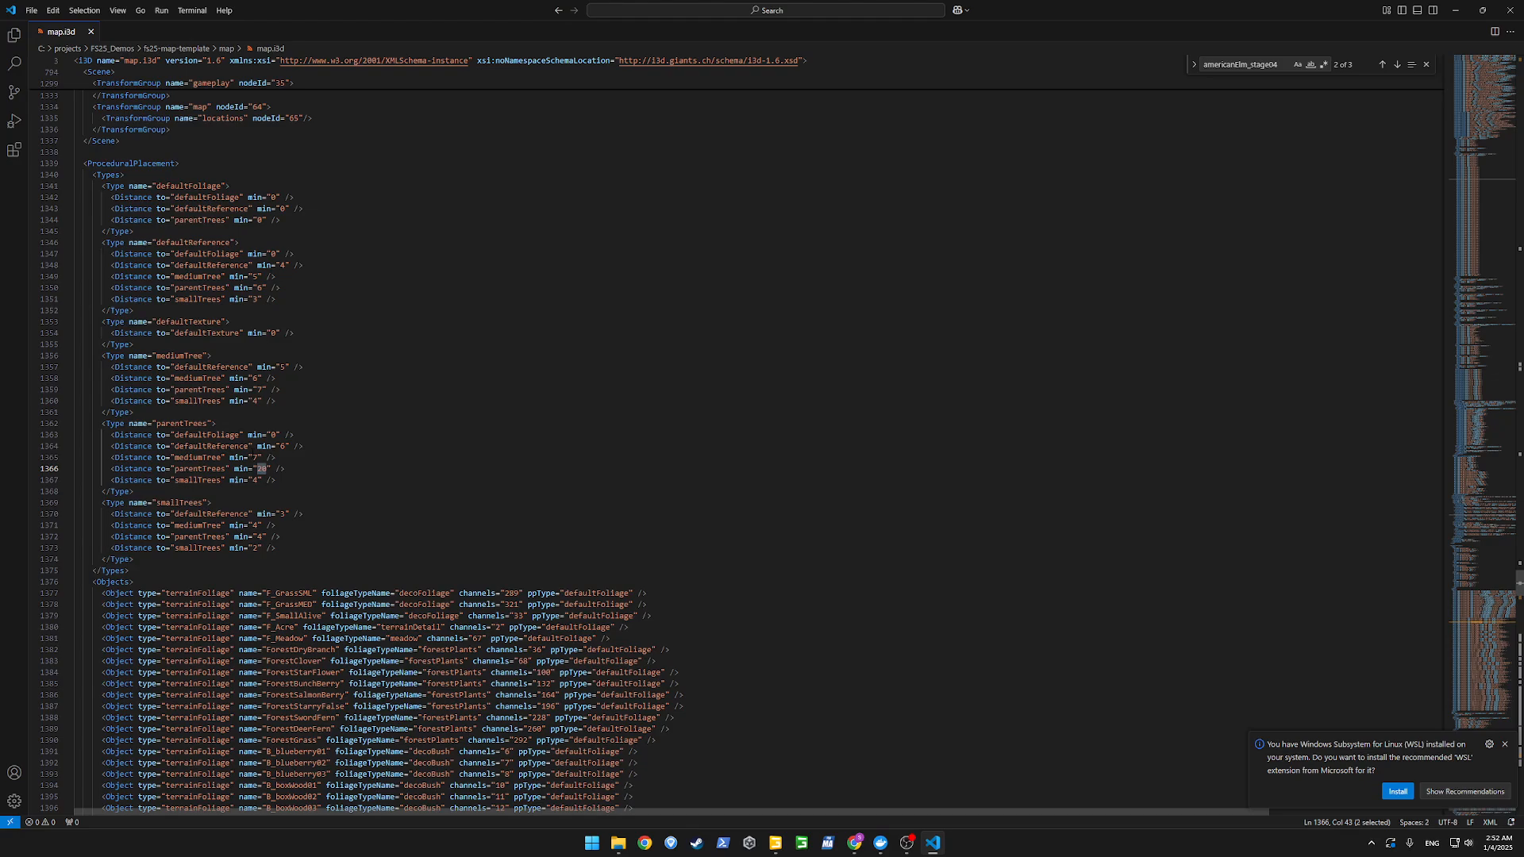
Examine the fileId and ppType attributes of the reference tree entries in the Objects section.
scroll(476, 445, down, 15)
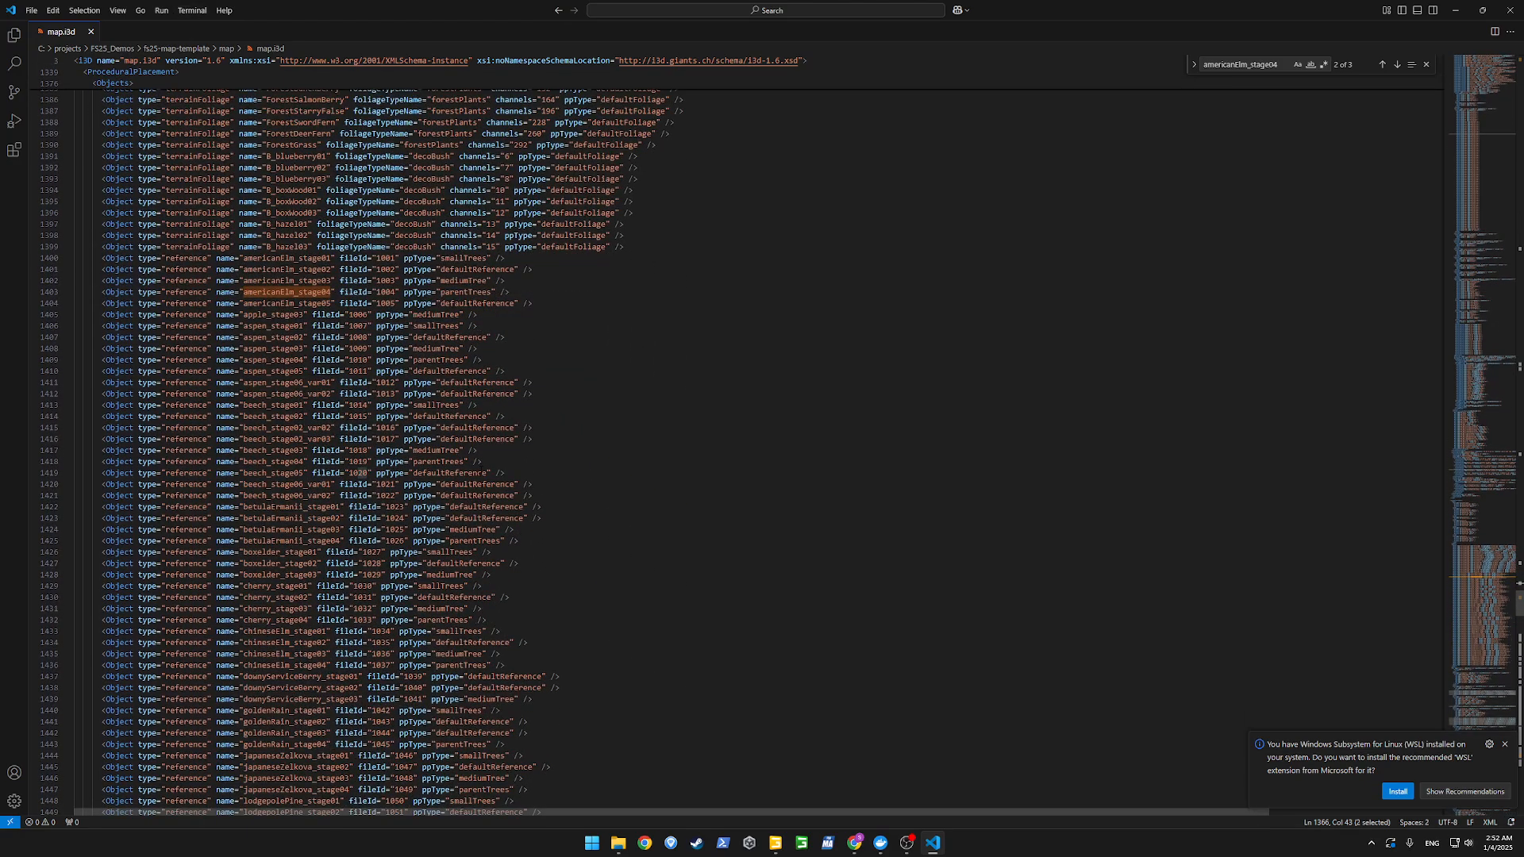
click(493, 473)
scroll(492, 473, up, 1)
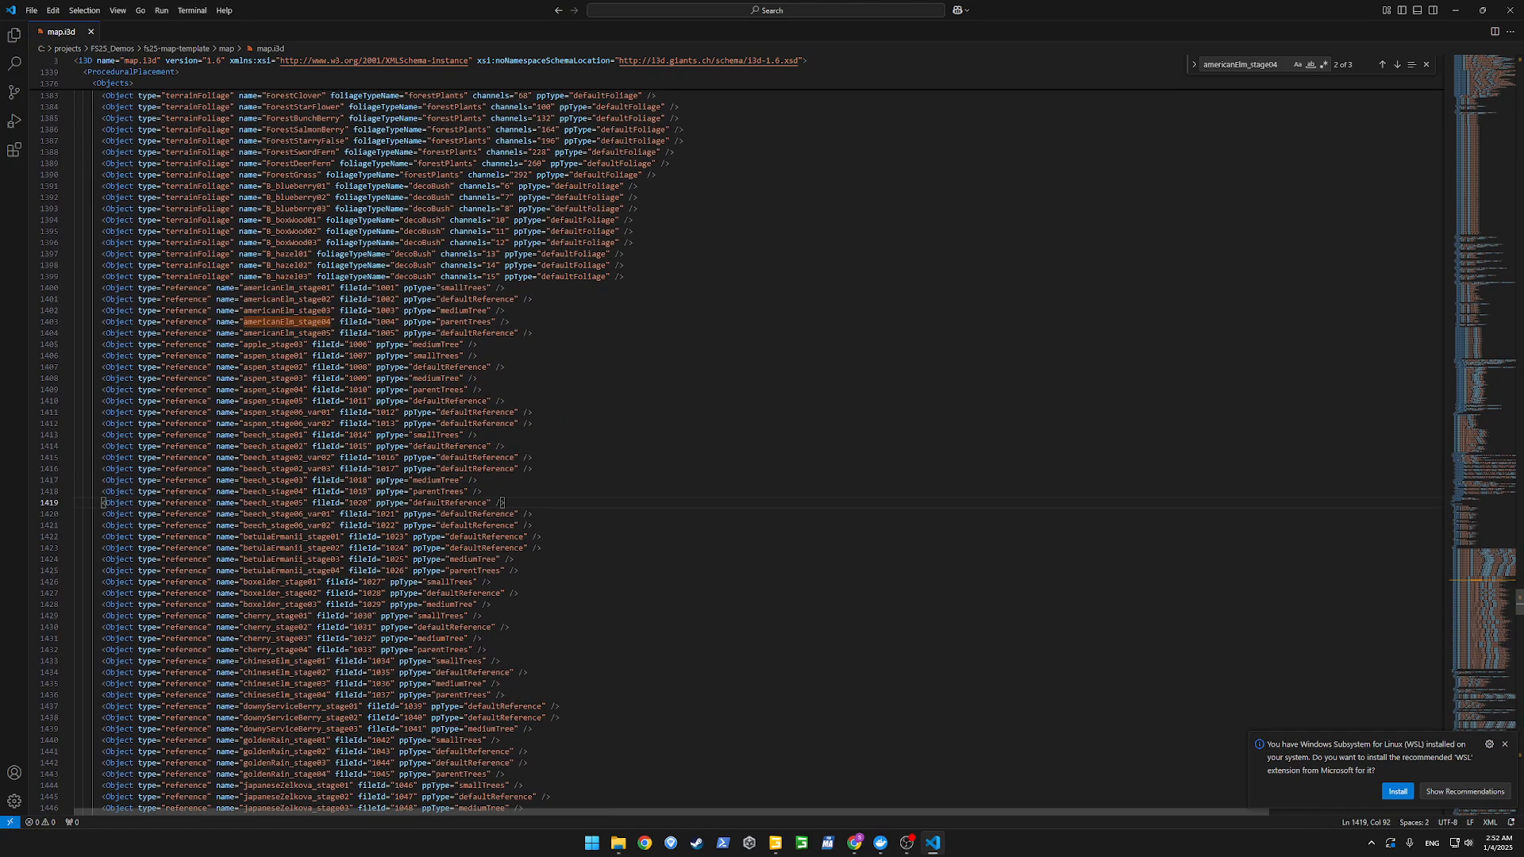
click(302, 311)
click(508, 401)
scroll(508, 401, up, 7)
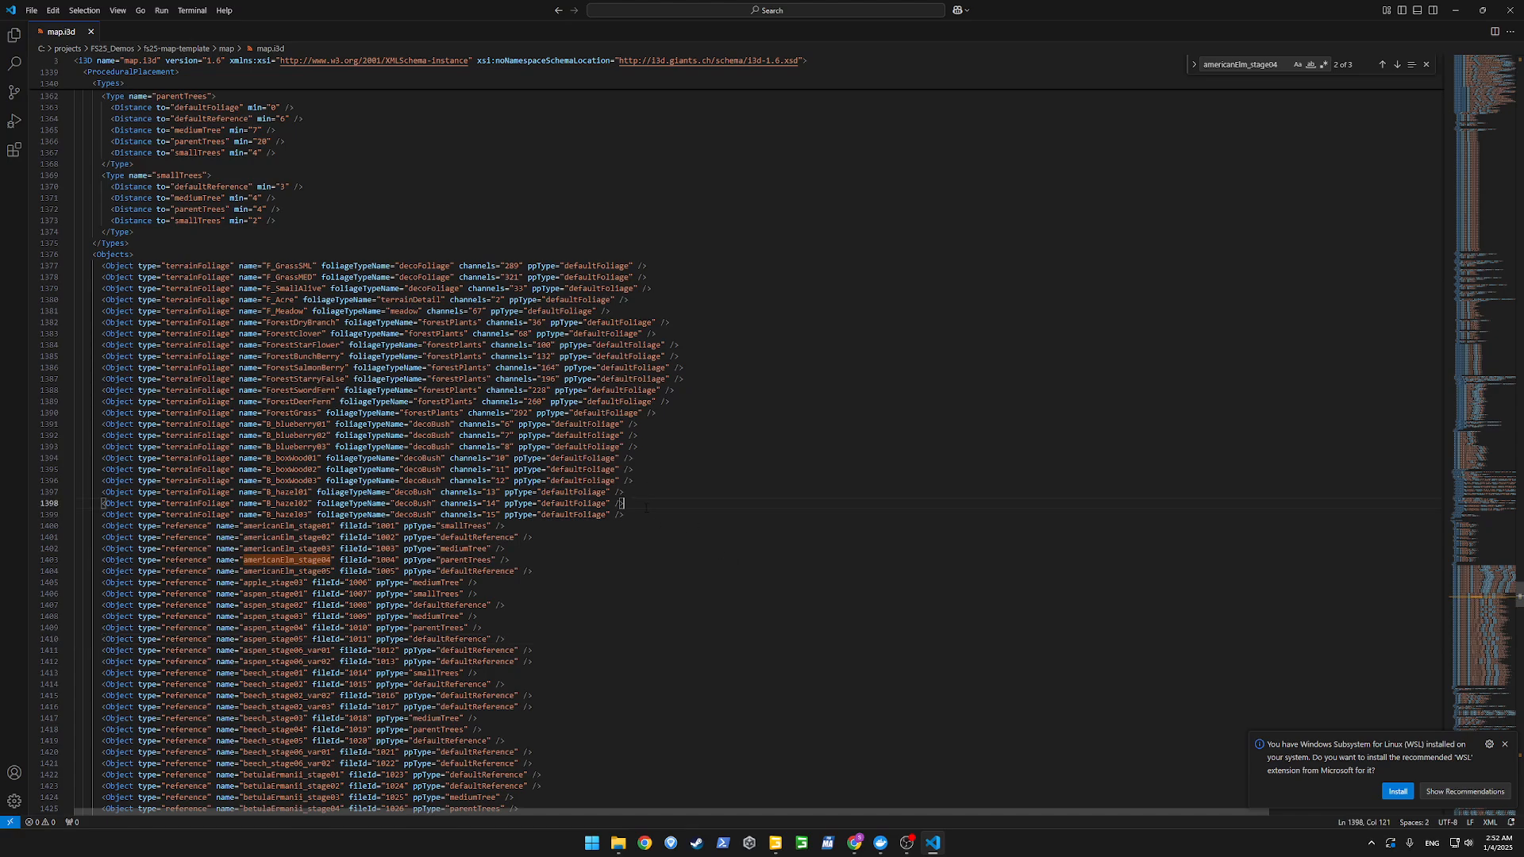
Examine the terrainFoliage objects and highlight F_Acre's terrainDetail foliage type and channels value.
drag(656, 517, 0, 294)
click(289, 447)
click(294, 469)
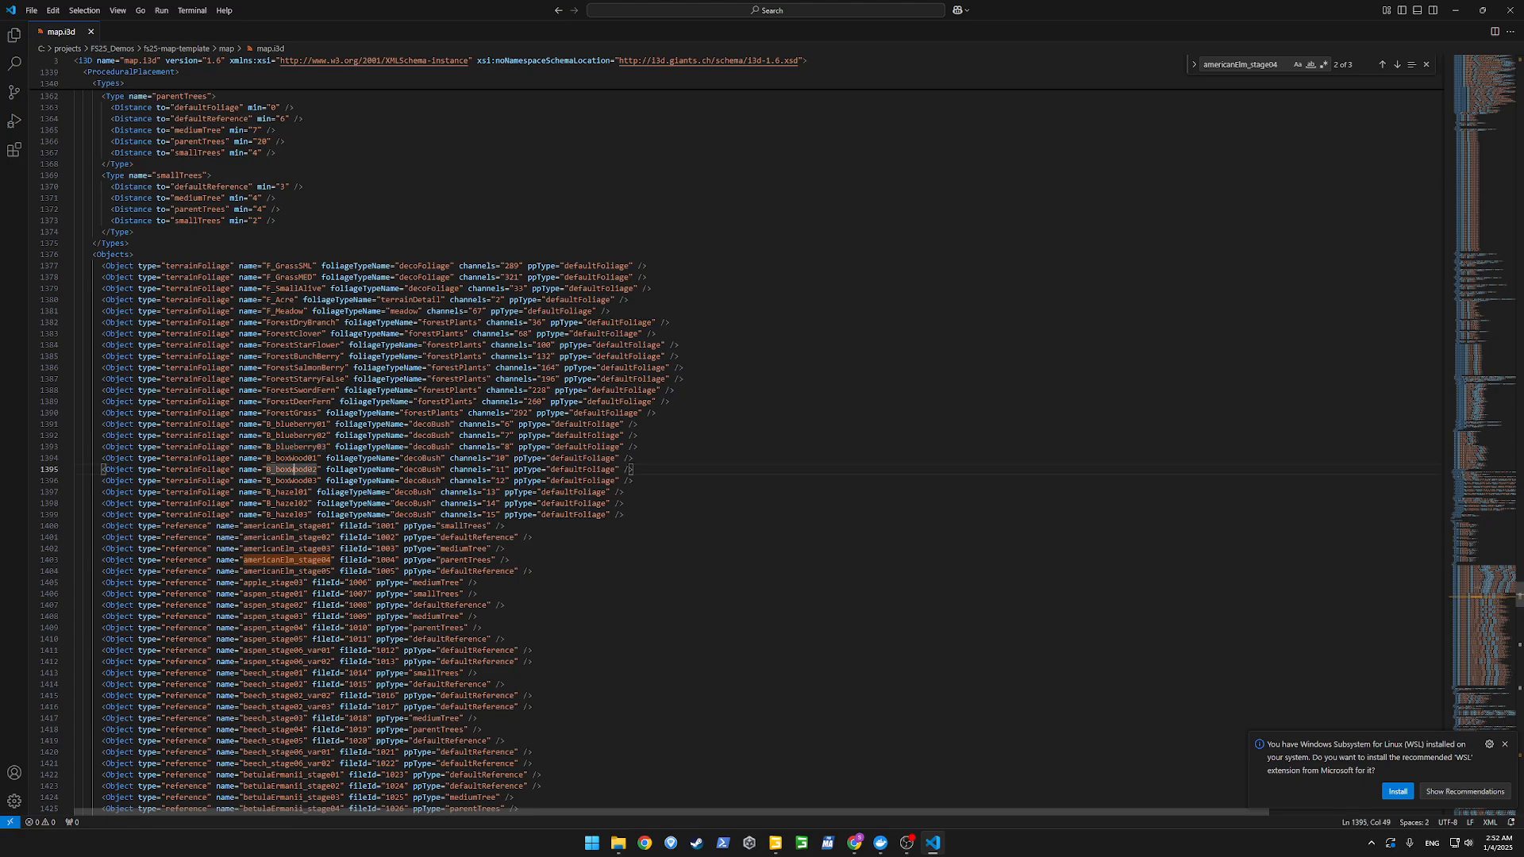
double_click(302, 323)
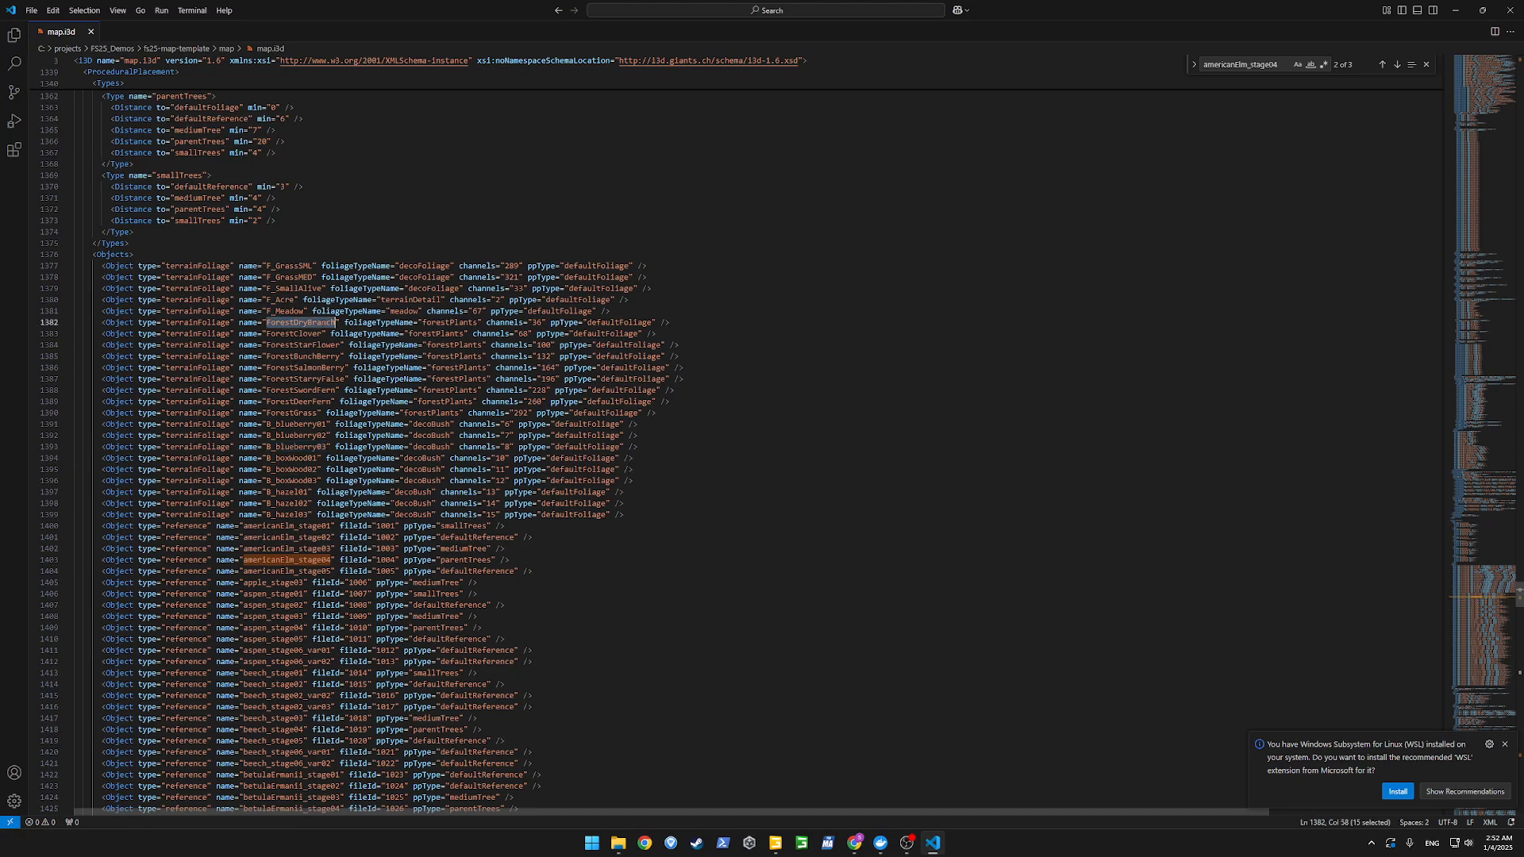
click(294, 380)
click(281, 312)
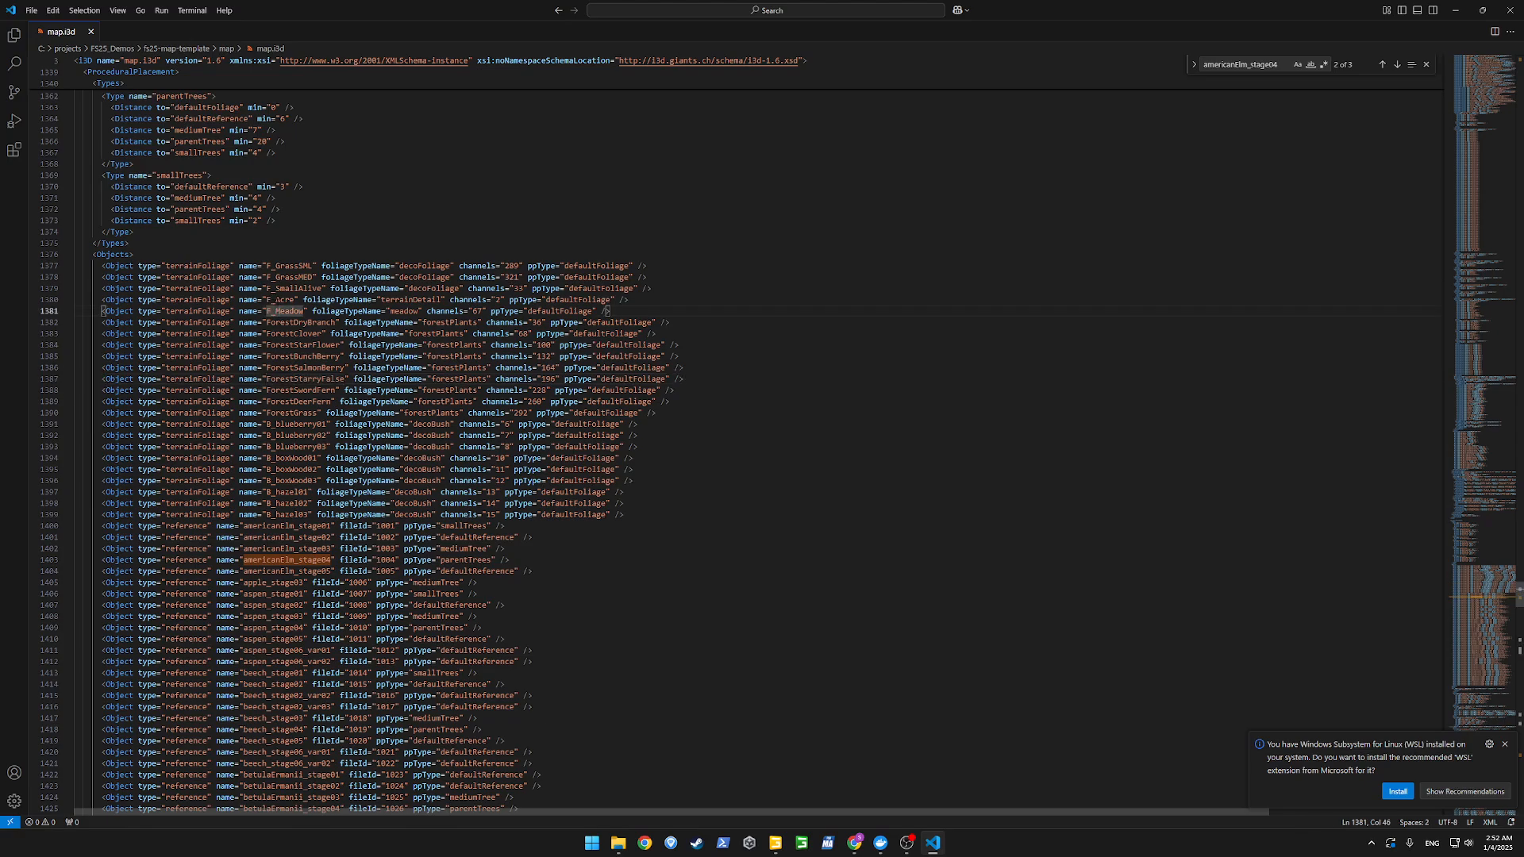
click(282, 300)
double_click(429, 300)
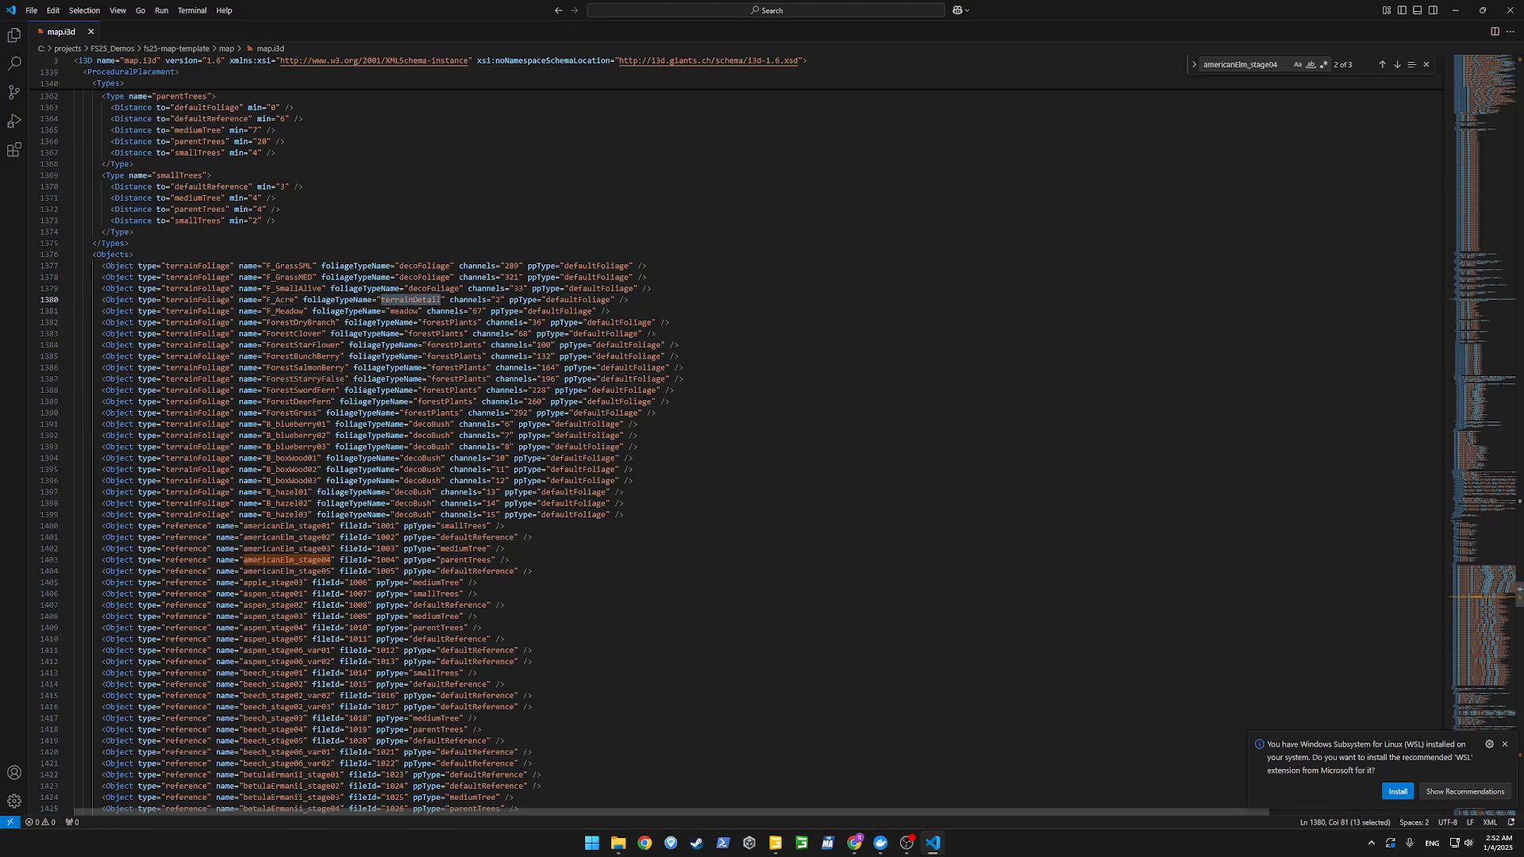
drag(486, 300, 510, 300)
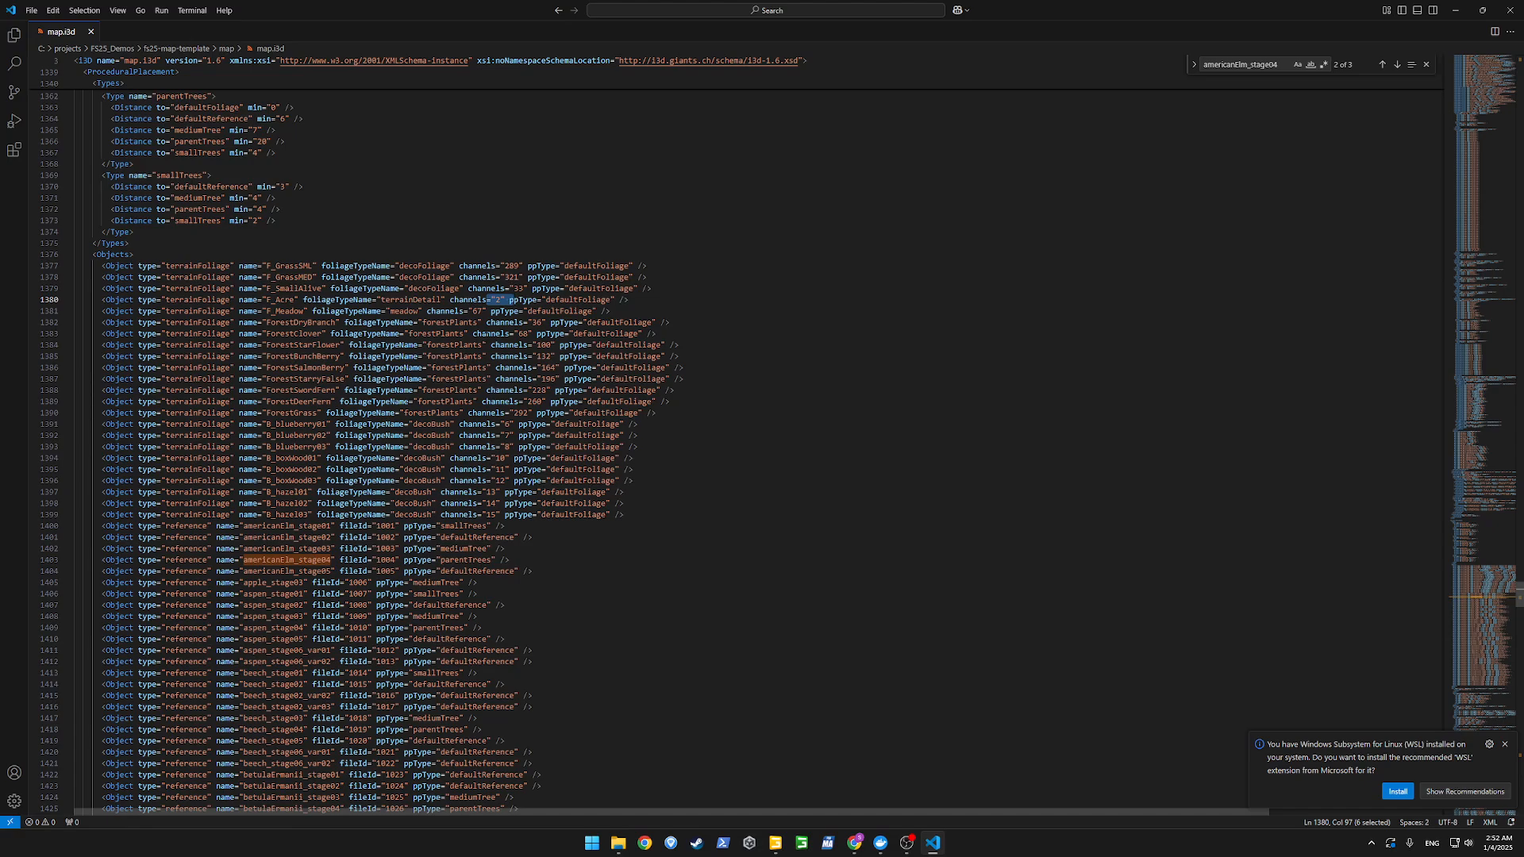
click(486, 344)
Check the Procedural Placement Rules window in GIANTS Editor, and return to the Types distance definitions of map.i3d in VS Code.
key(alt+Tab)
key(alt+Tab)
key(alt+Tab)
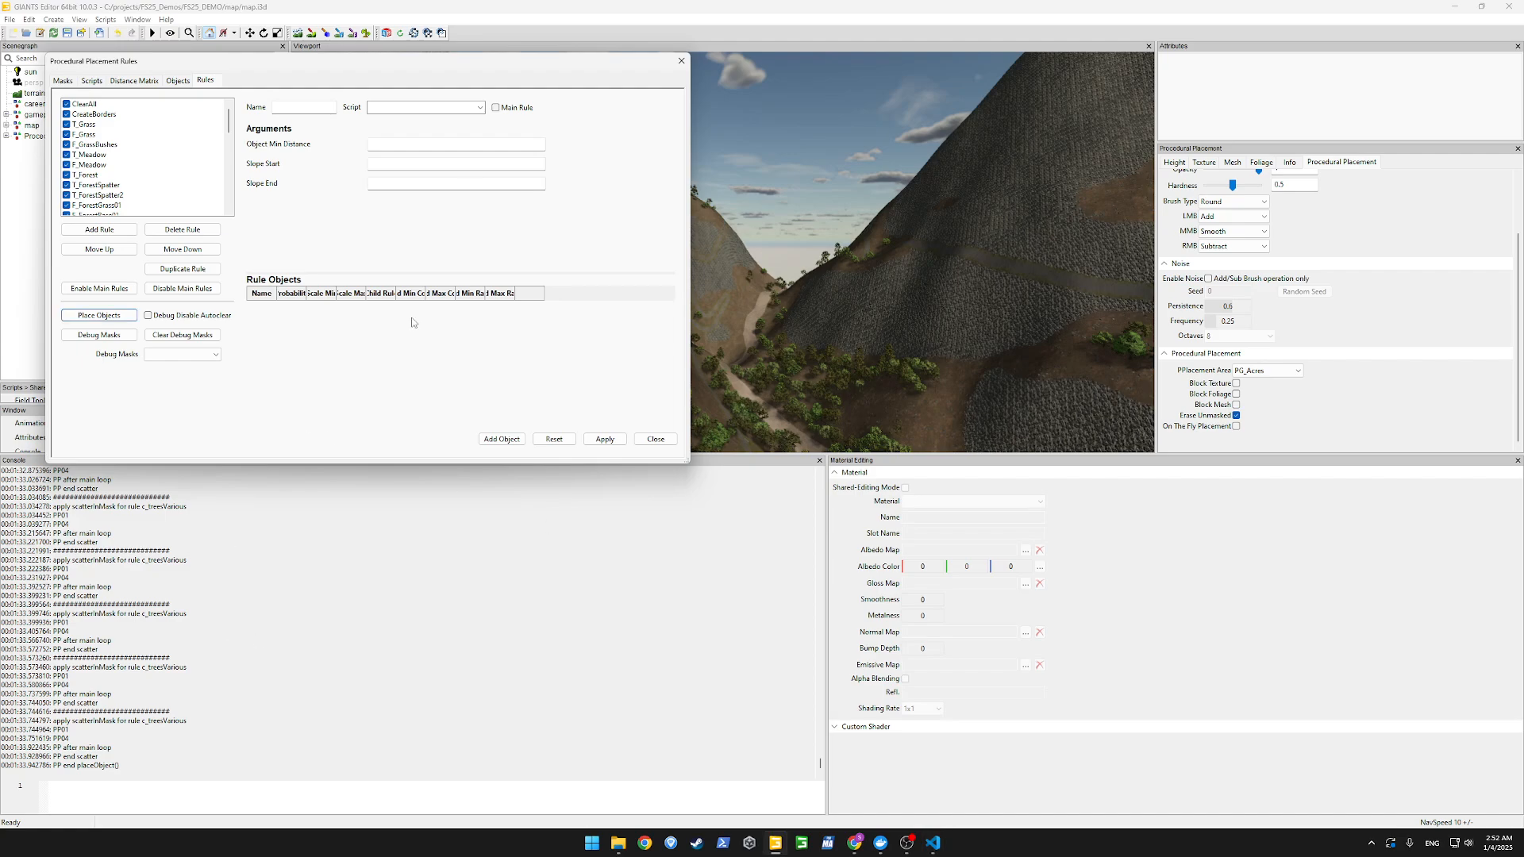
key(alt+Tab)
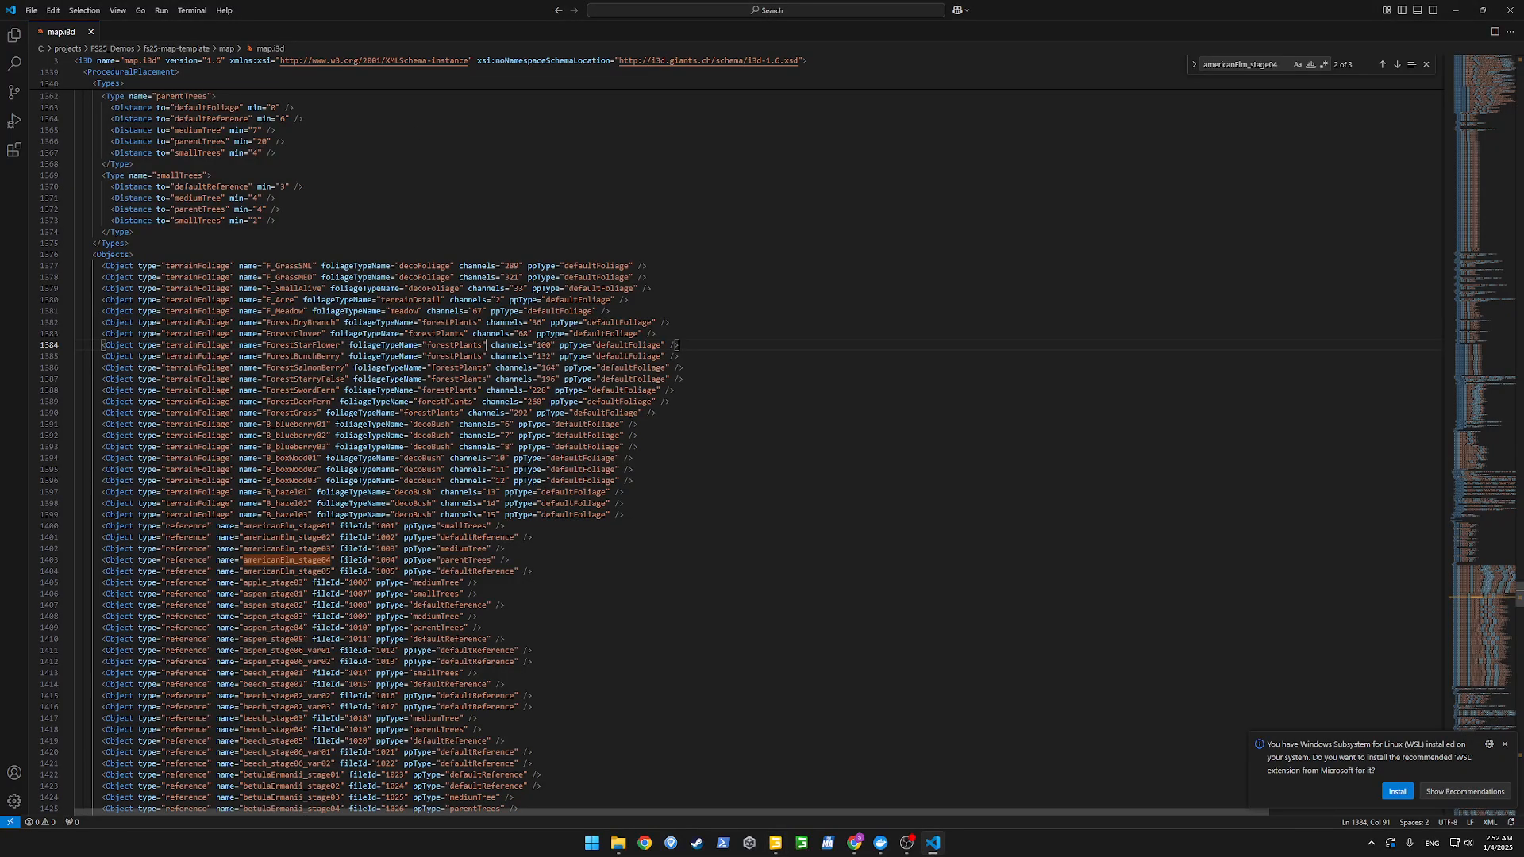
click(230, 470)
scroll(230, 470, up, 9)
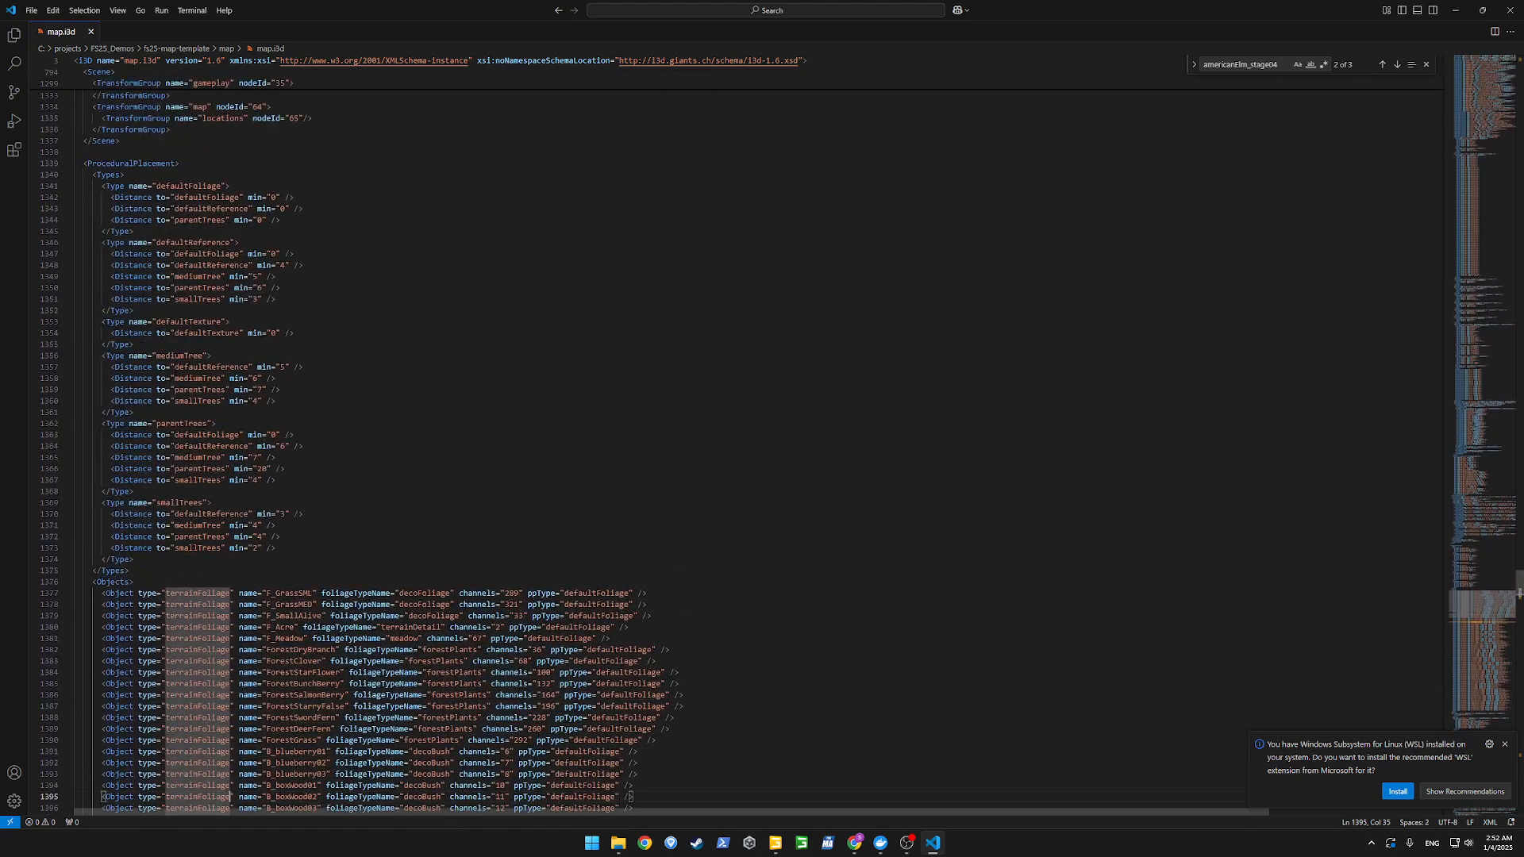
Examine the terrainFoliage objects and highlight the defaultFoliage distance target in the Types section of map.i3d.
click(119, 582)
click(303, 751)
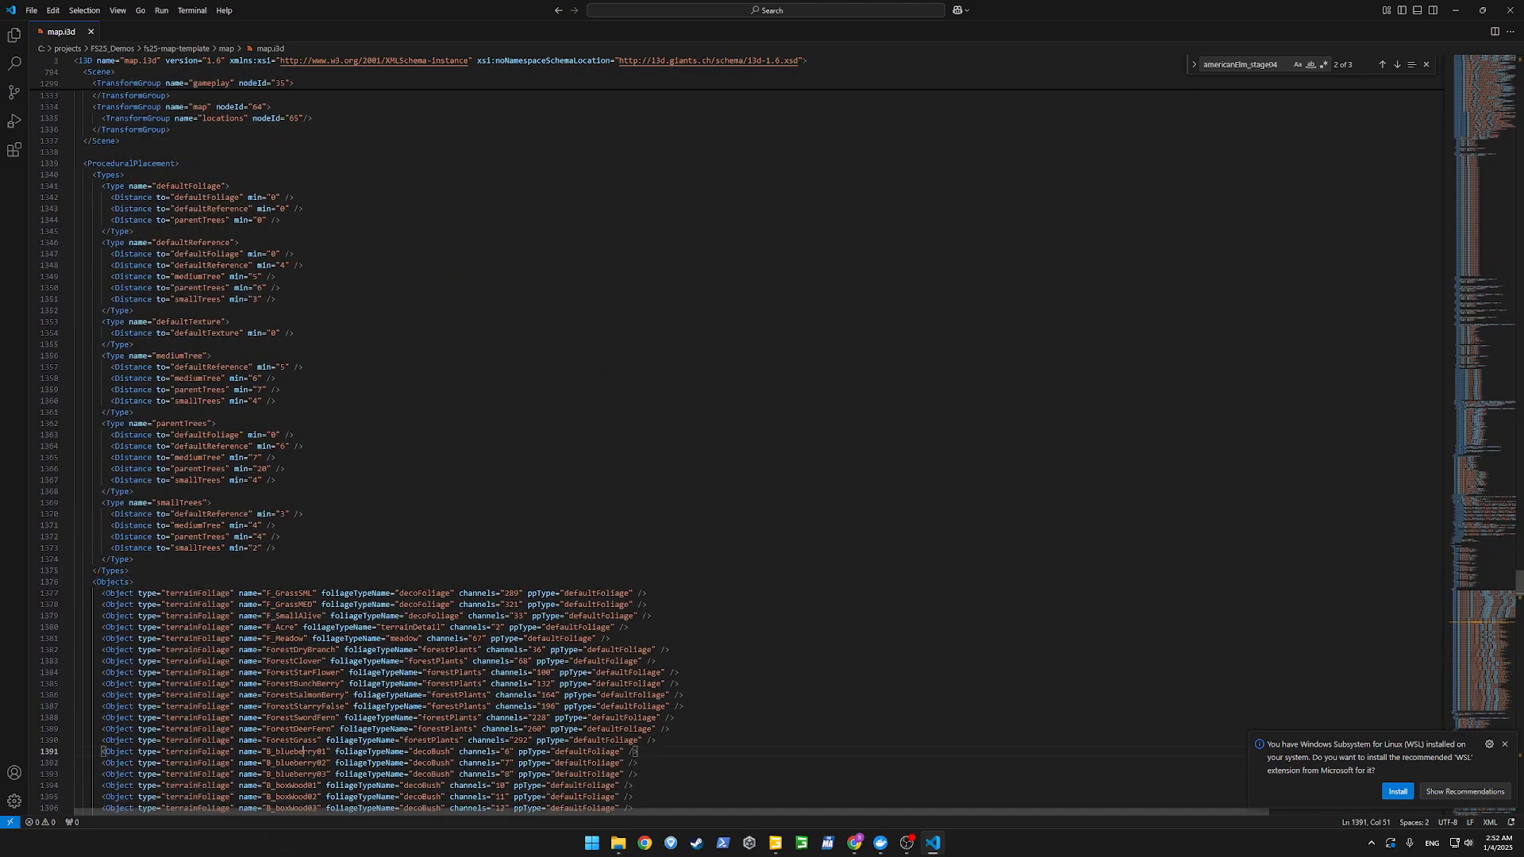
double_click(226, 197)
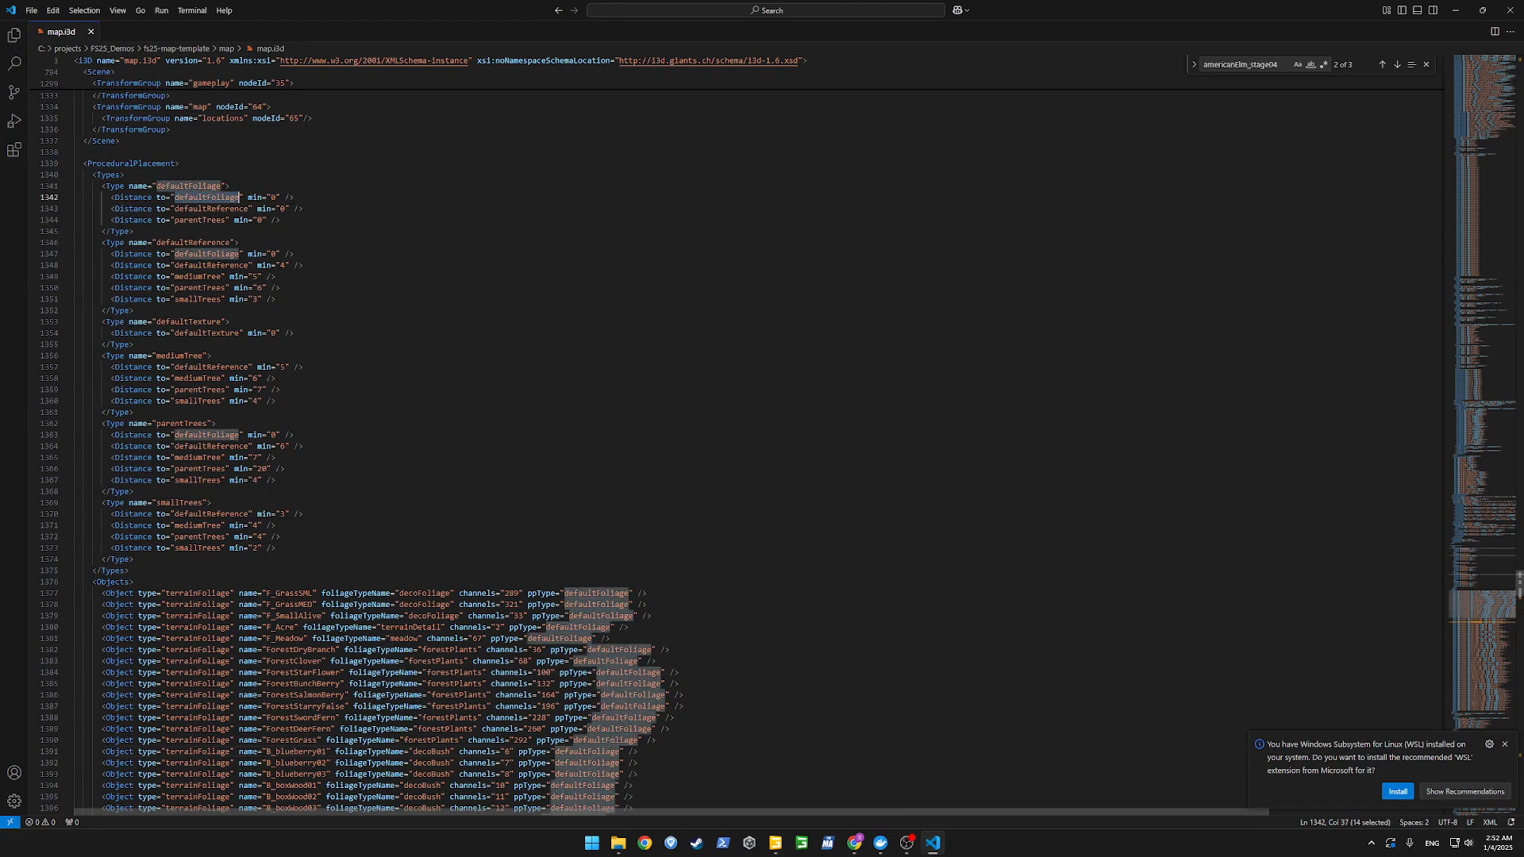
double_click(190, 355)
Switch to GIANTS Editor, review the Distance Matrix of the Procedural Placement Rules, and return to the Rules view.
key(alt+Tab)
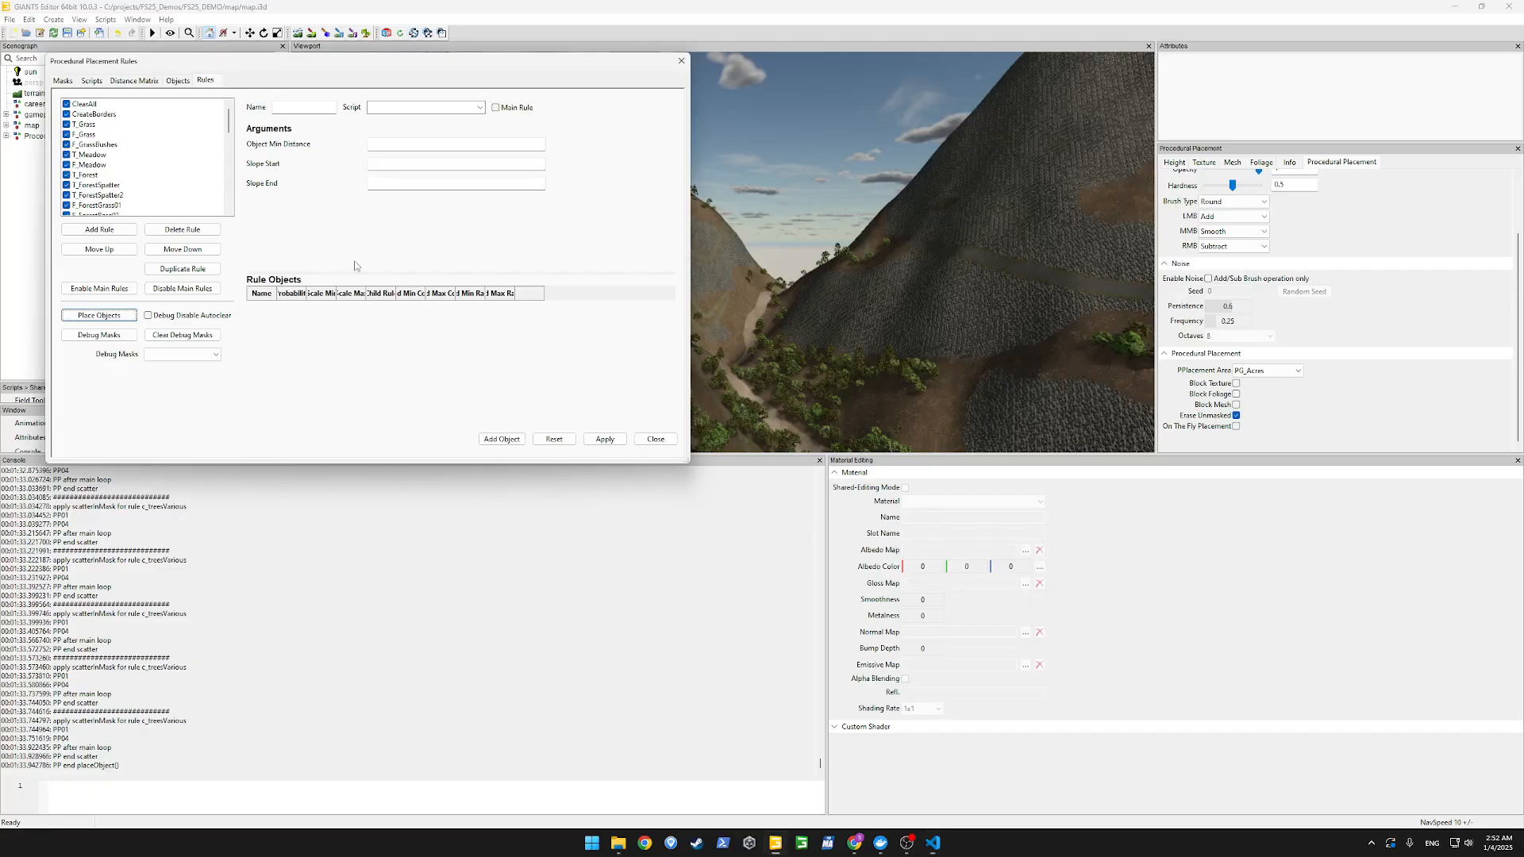
click(133, 80)
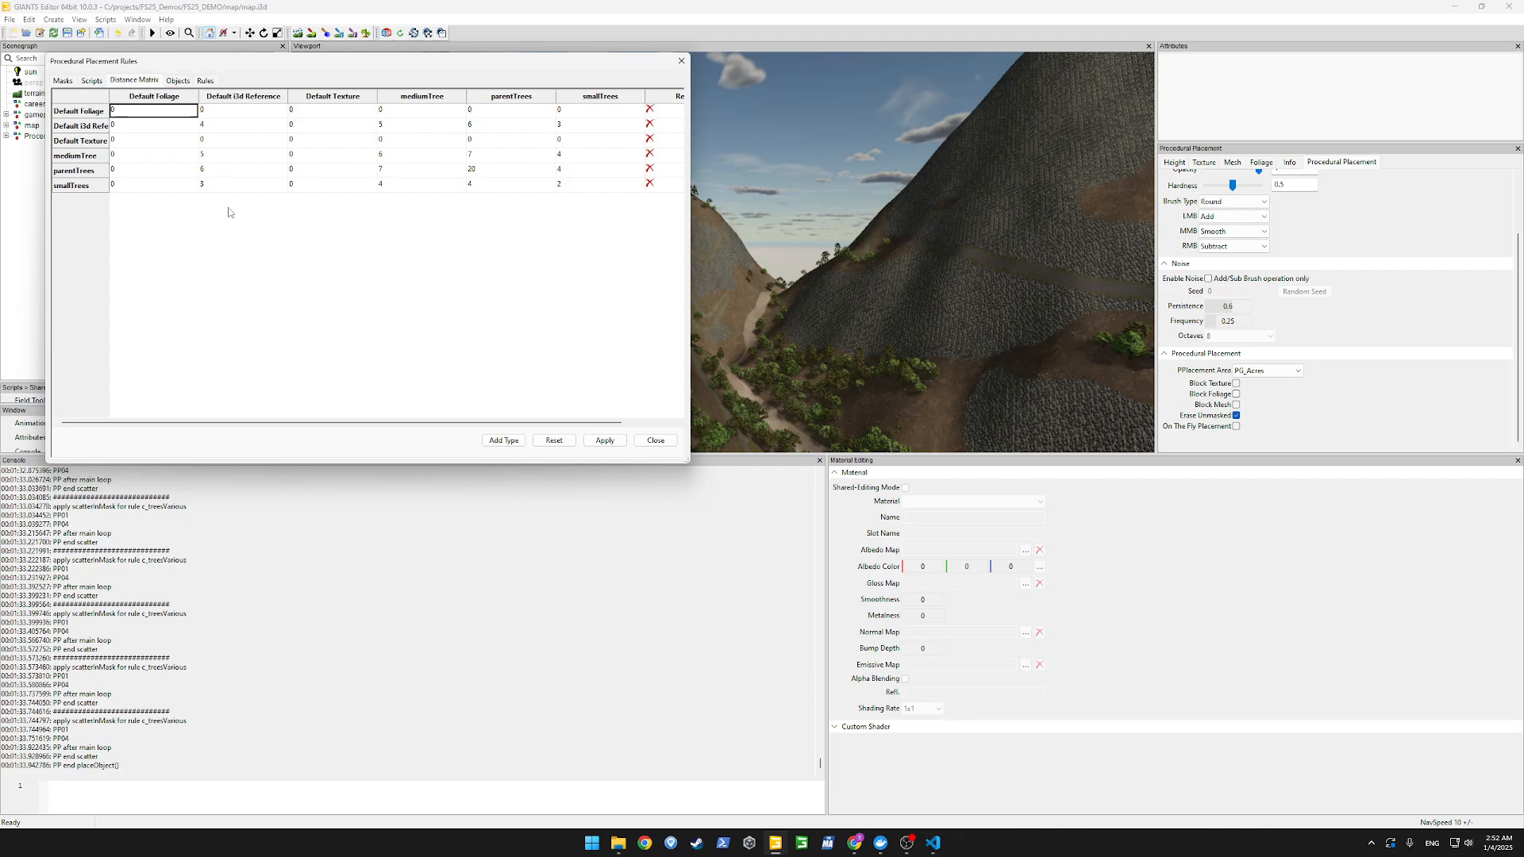
click(205, 81)
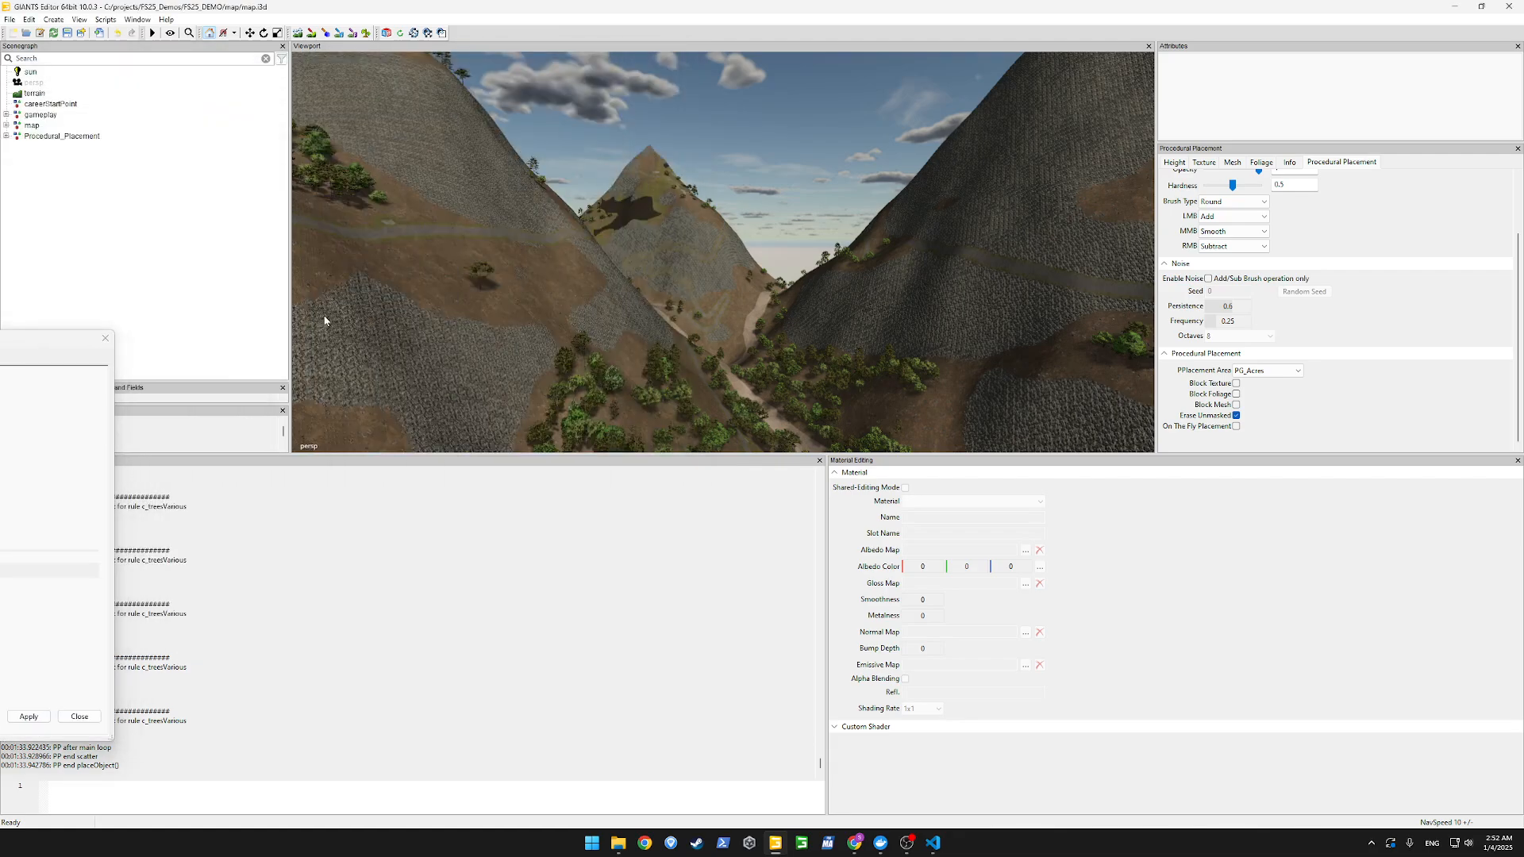
Inspect the generated acre and grass areas on the terrain up close and save map.i3d in GIANTS Editor.
alt+drag(323, 320, 623, 343)
scroll(722, 332, up, 5)
alt+drag(679, 234, 679, 299)
scroll(601, 312, down, 8)
scroll(623, 286, up, 4)
scroll(645, 293, up, 2)
scroll(665, 300, up, 3)
key(ctrl+s)
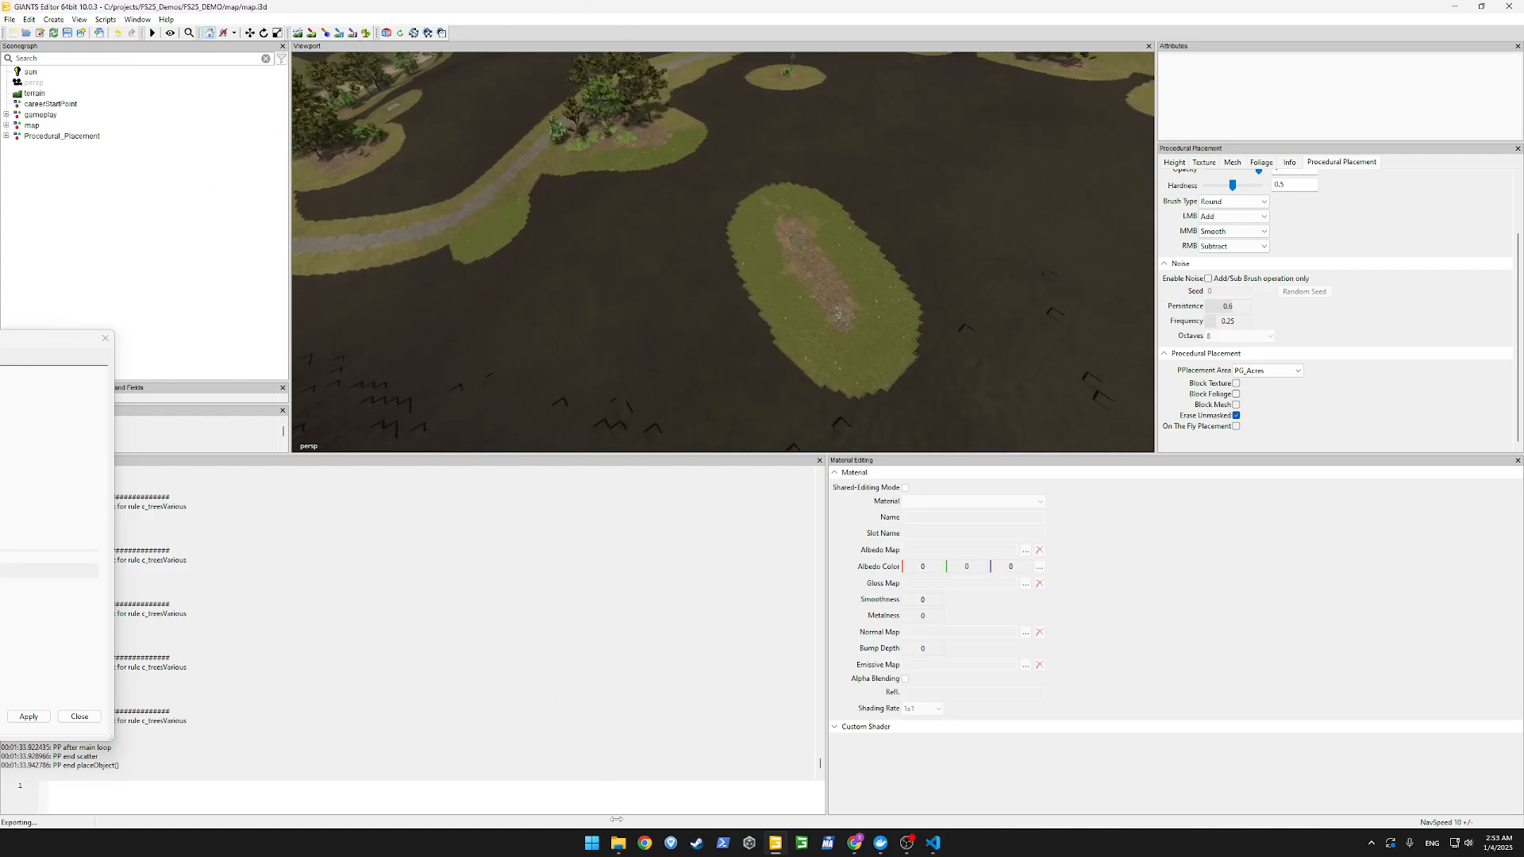
Switch to File Explorer and open the masks folder under FS25_DEMO\map\data.
mouse_move(618, 843)
click(786, 778)
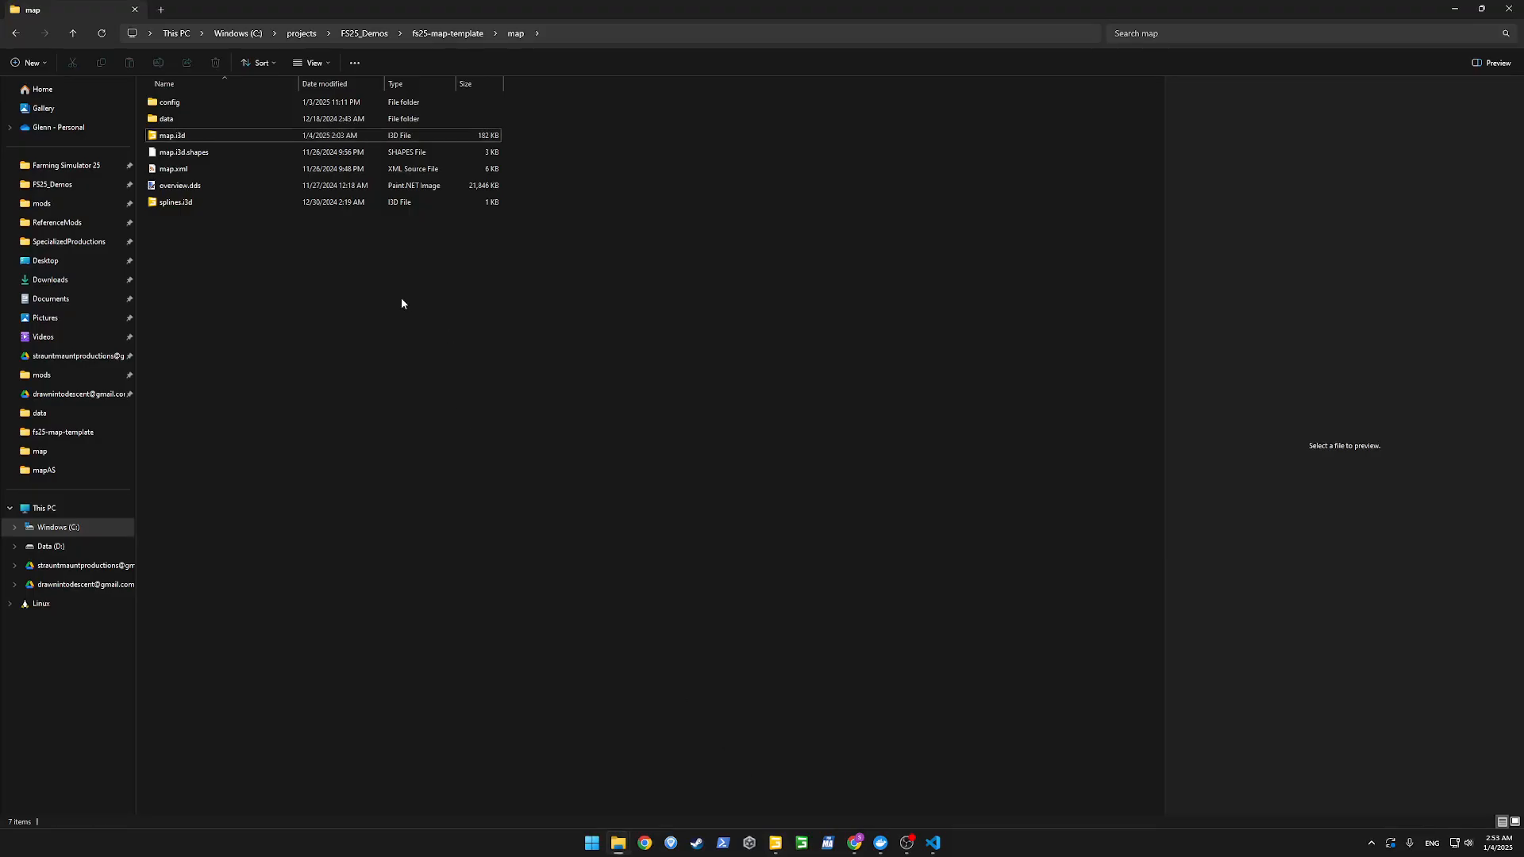
double_click(166, 117)
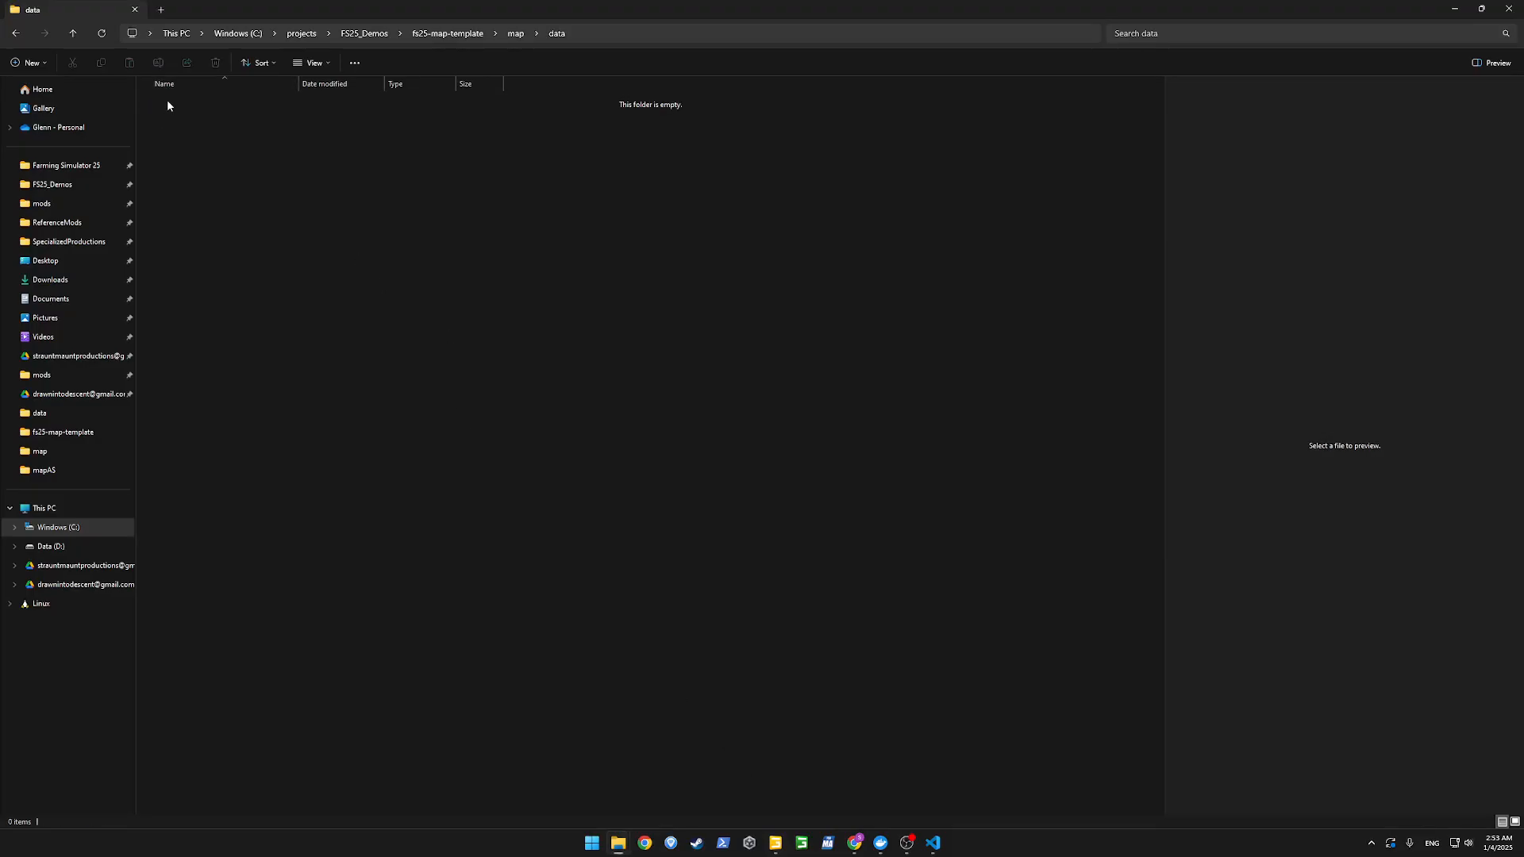
key(alt+Left)
click(364, 33)
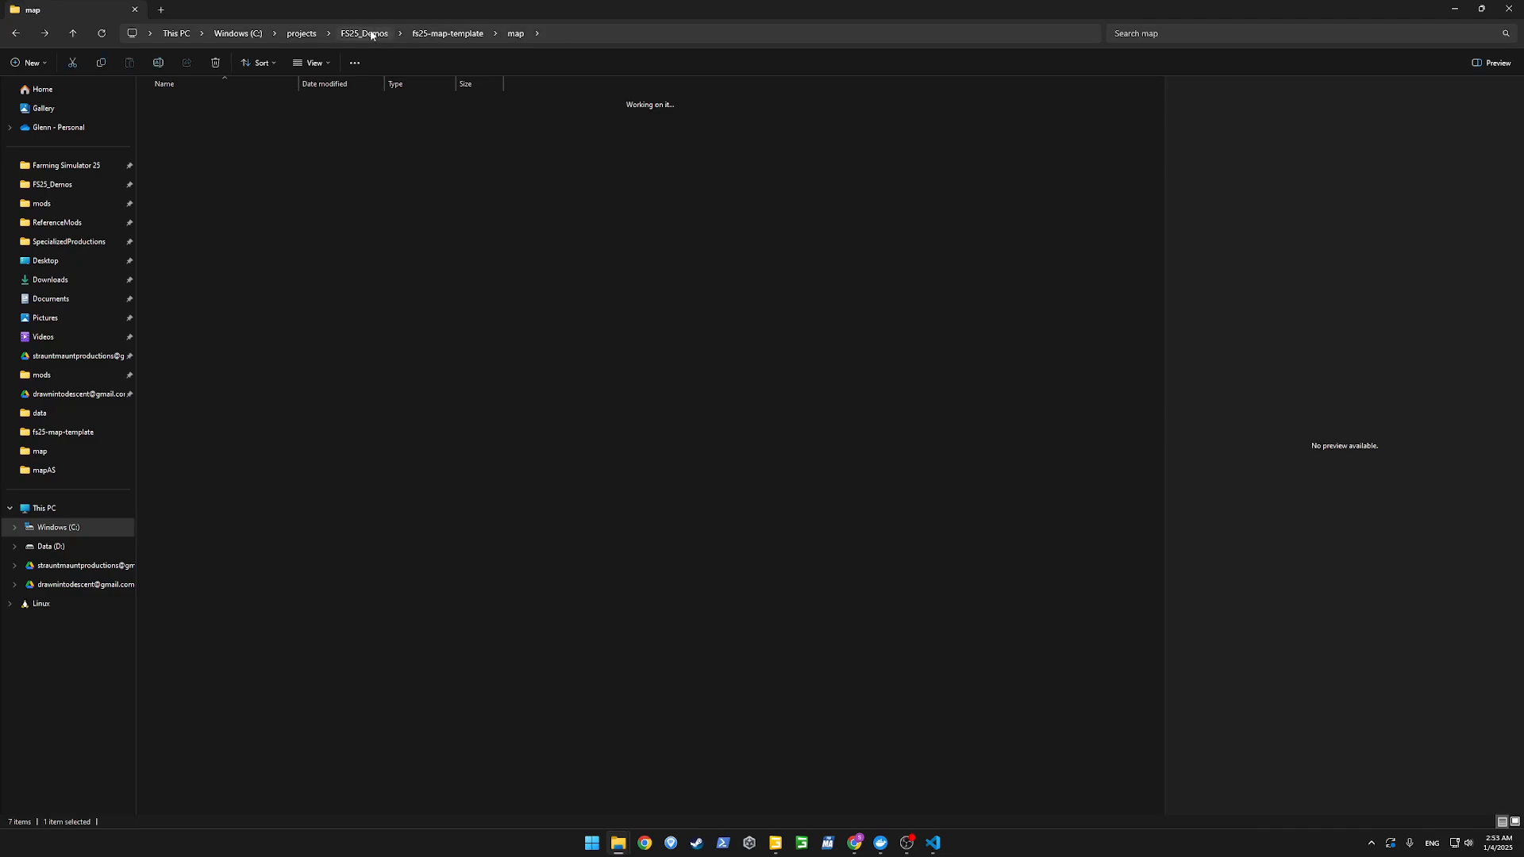
double_click(216, 103)
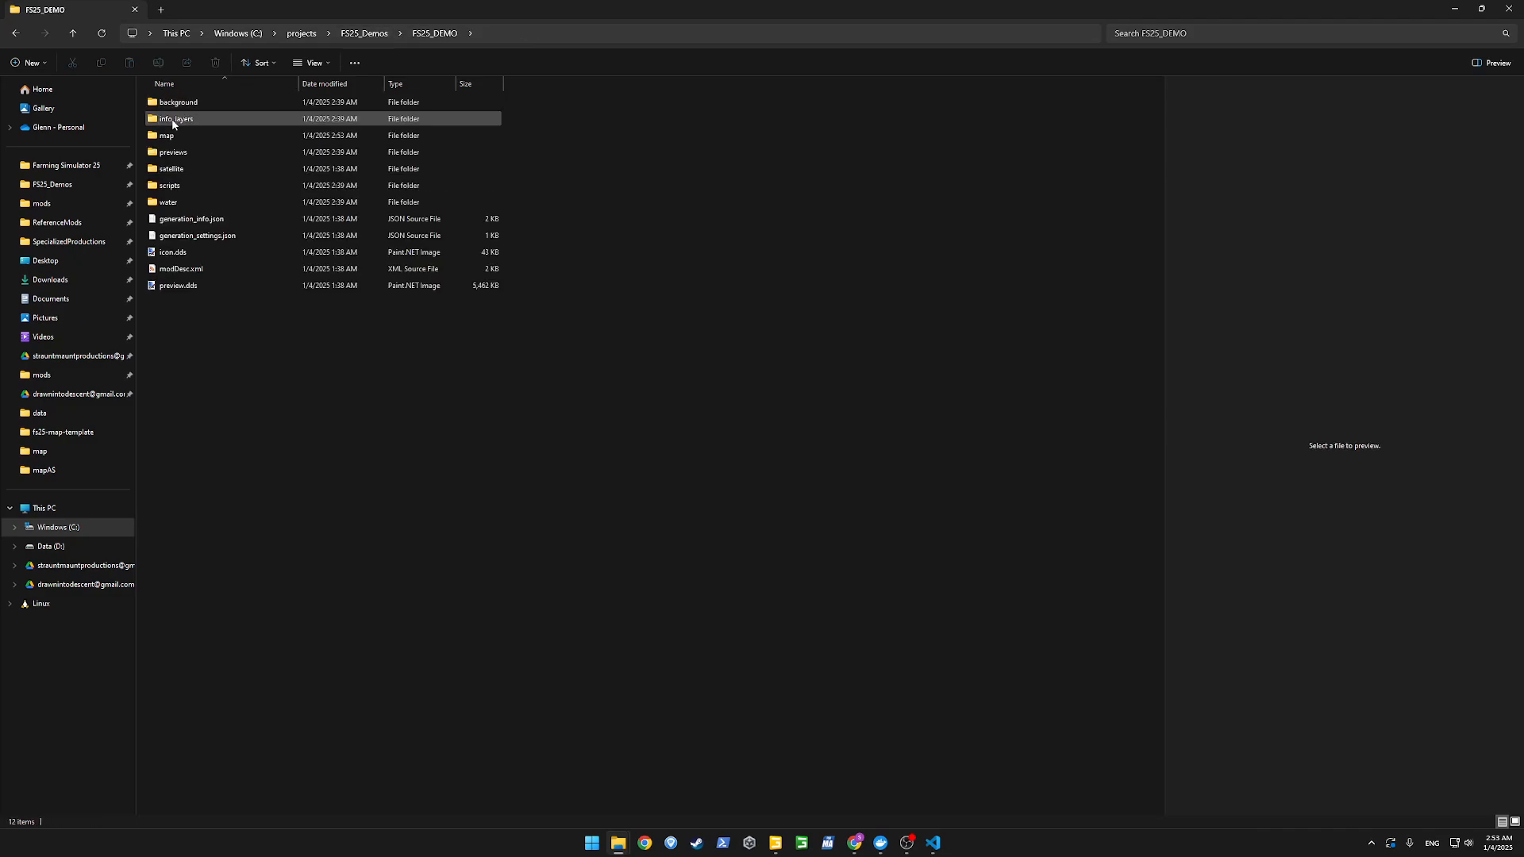
click(171, 135)
double_click(170, 135)
double_click(169, 118)
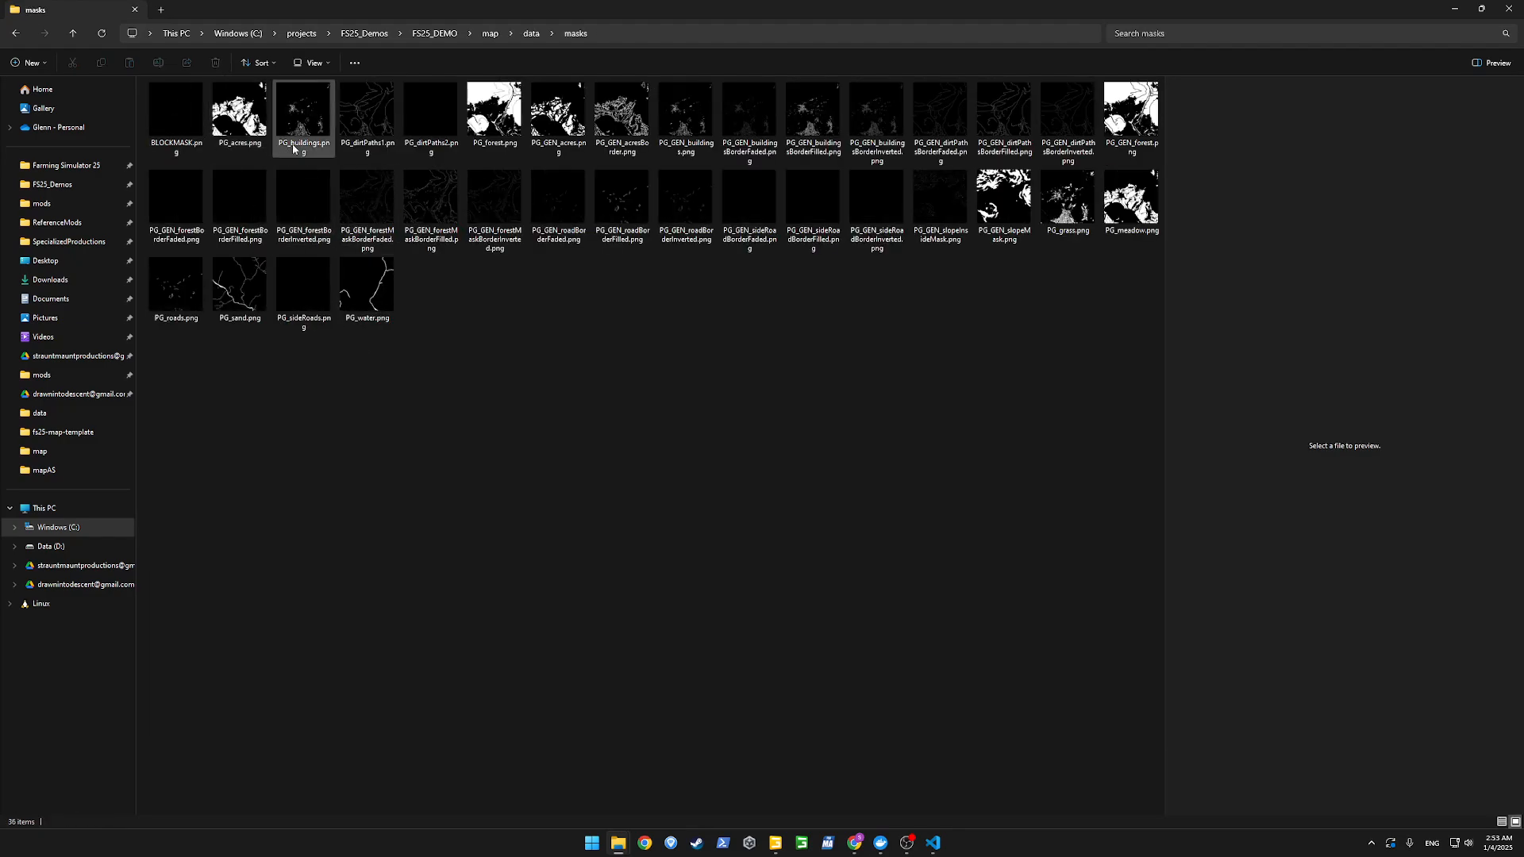
Inspect the acre areas around the settlements in GIANTS Editor and return to the masks folder in File Explorer.
key(alt+Tab)
alt+drag(834, 357, 781, 263)
scroll(775, 290, down, 10)
scroll(763, 276, down, 6)
scroll(781, 270, up, 10)
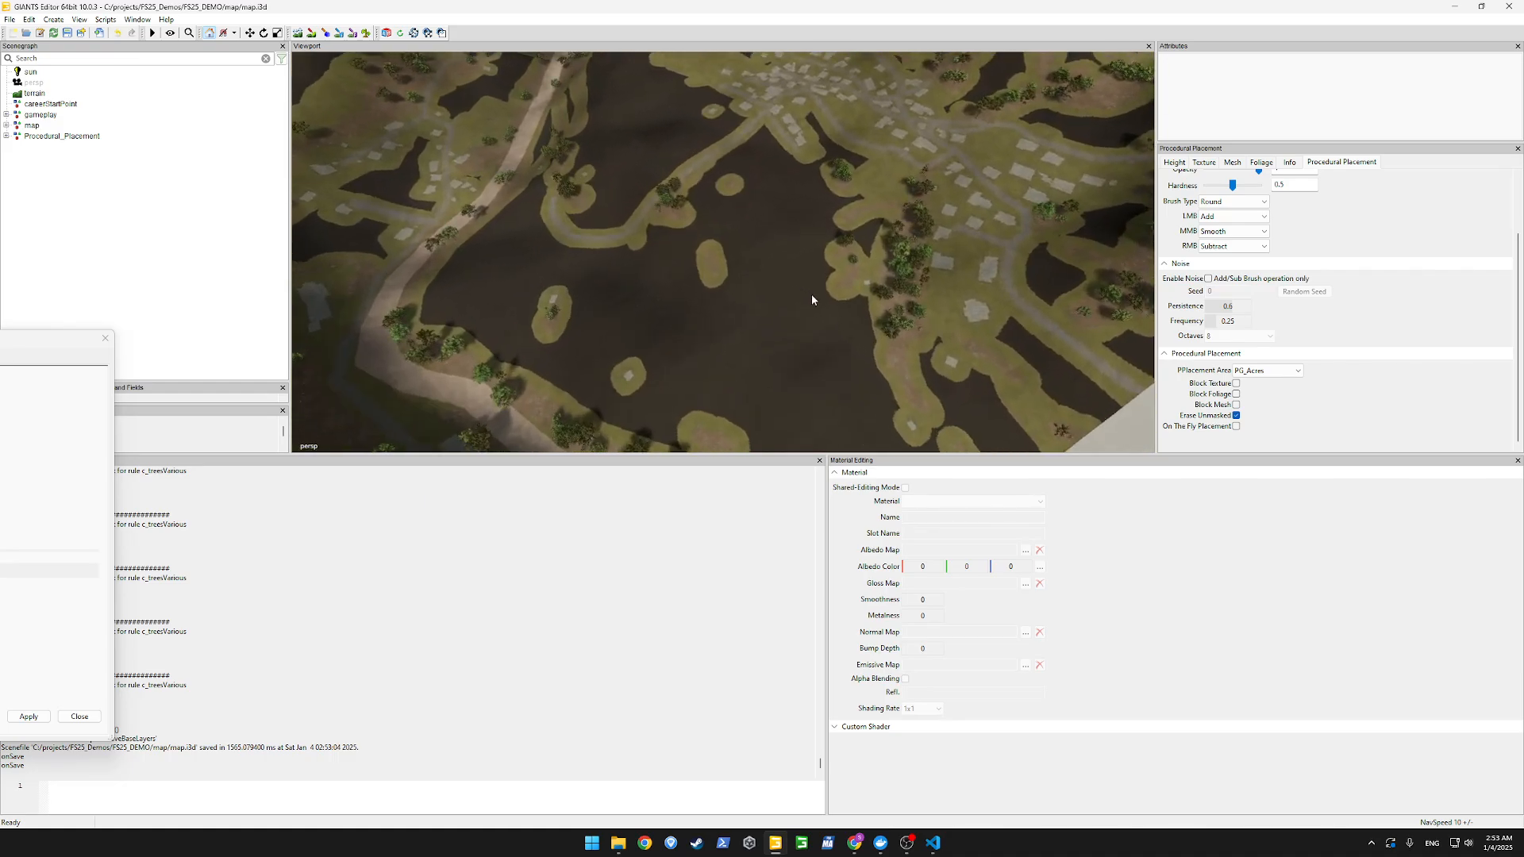
scroll(811, 295, up, 5)
key(alt+Tab)
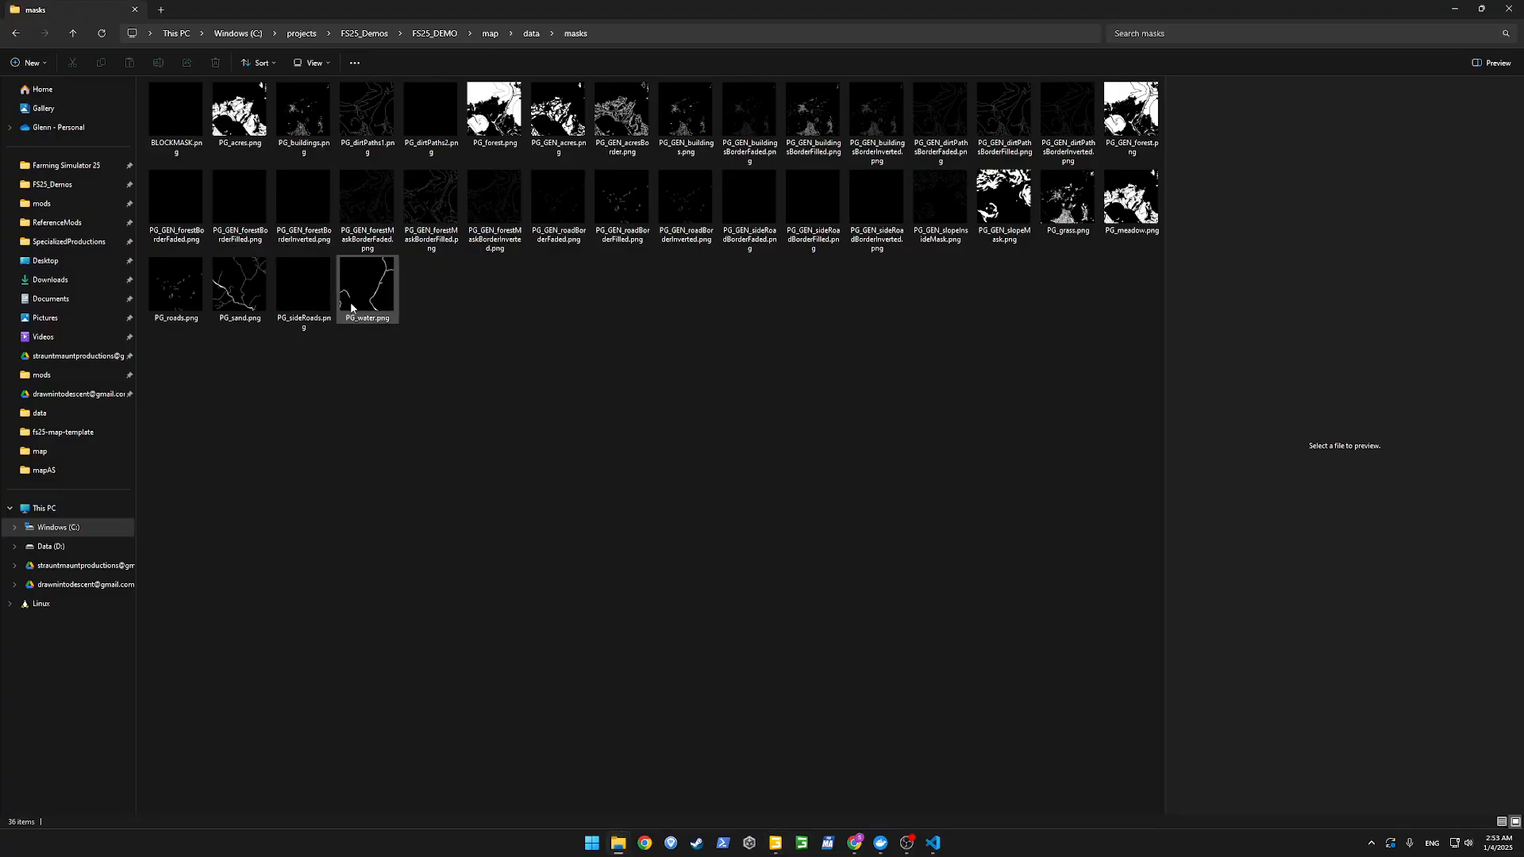
Open PG_acres.png from the masks folder and compare it with an overview of the whole terrain in GIANTS Editor.
double_click(239, 111)
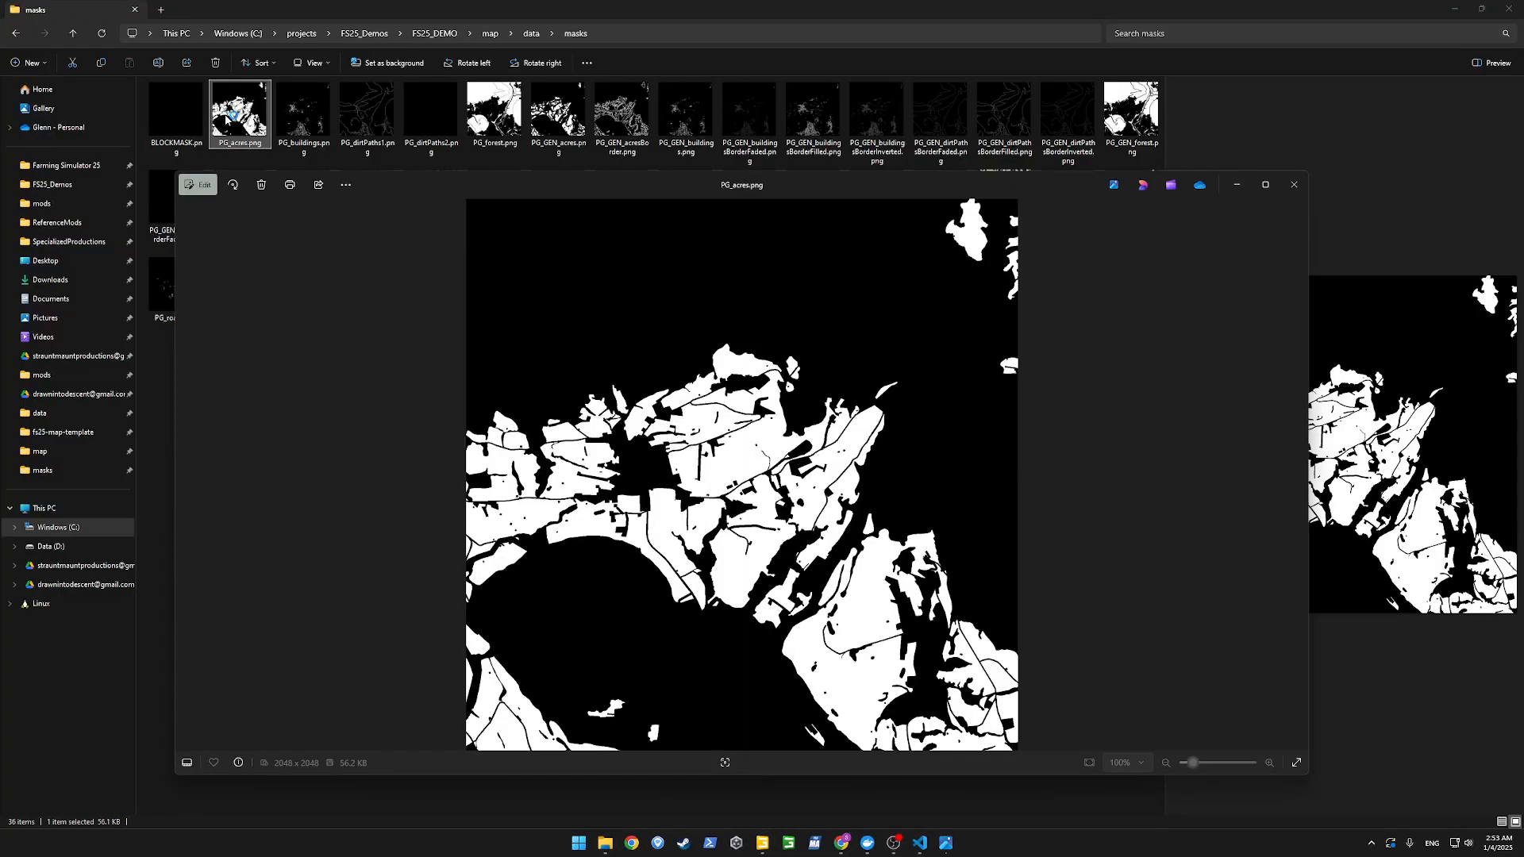
key(alt+Tab)
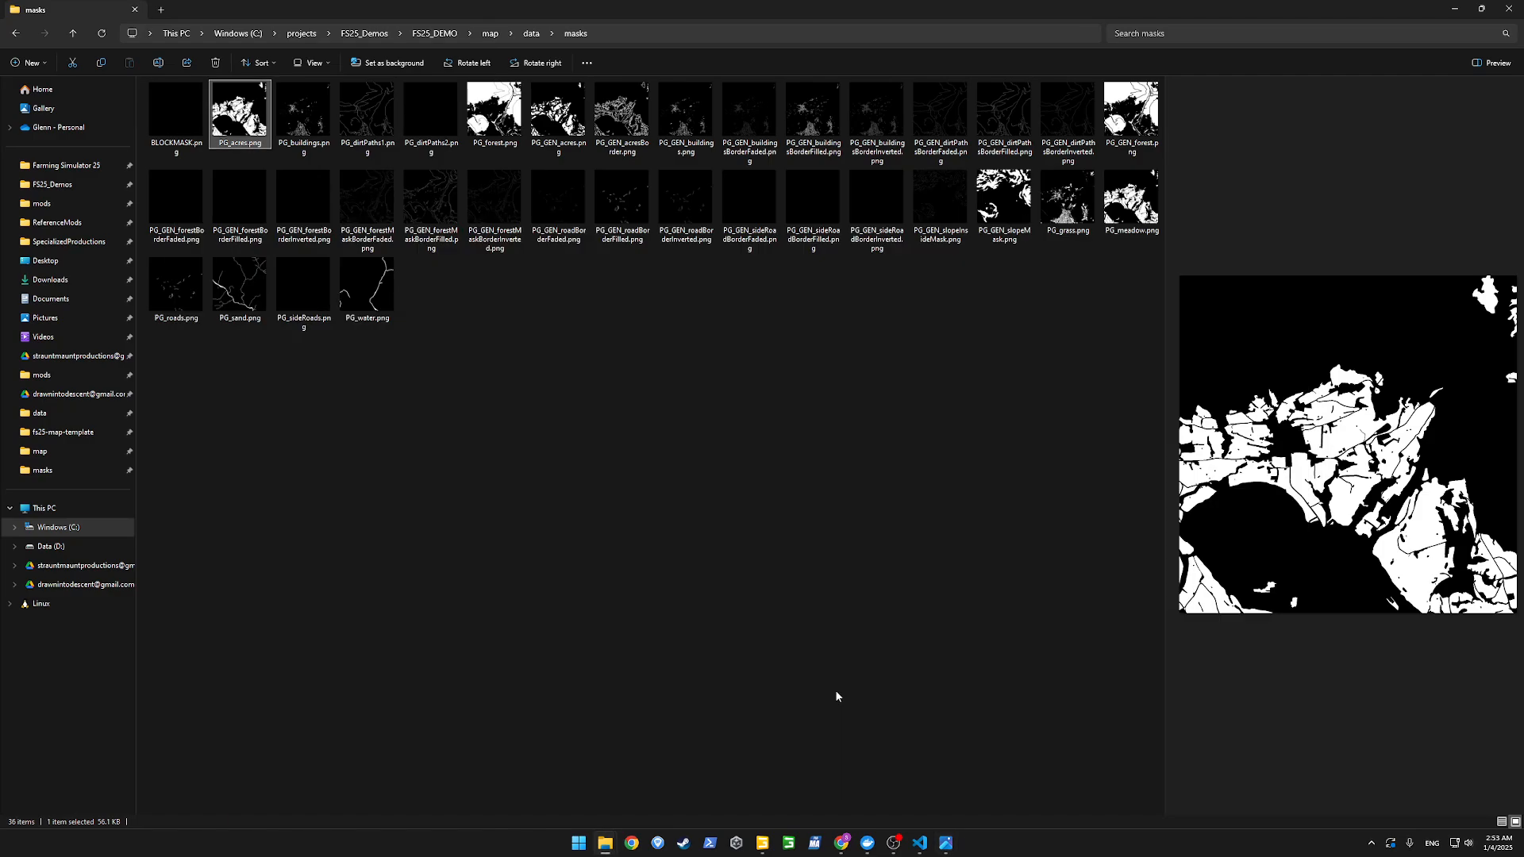
key(alt+Tab)
key(alt+Tab)
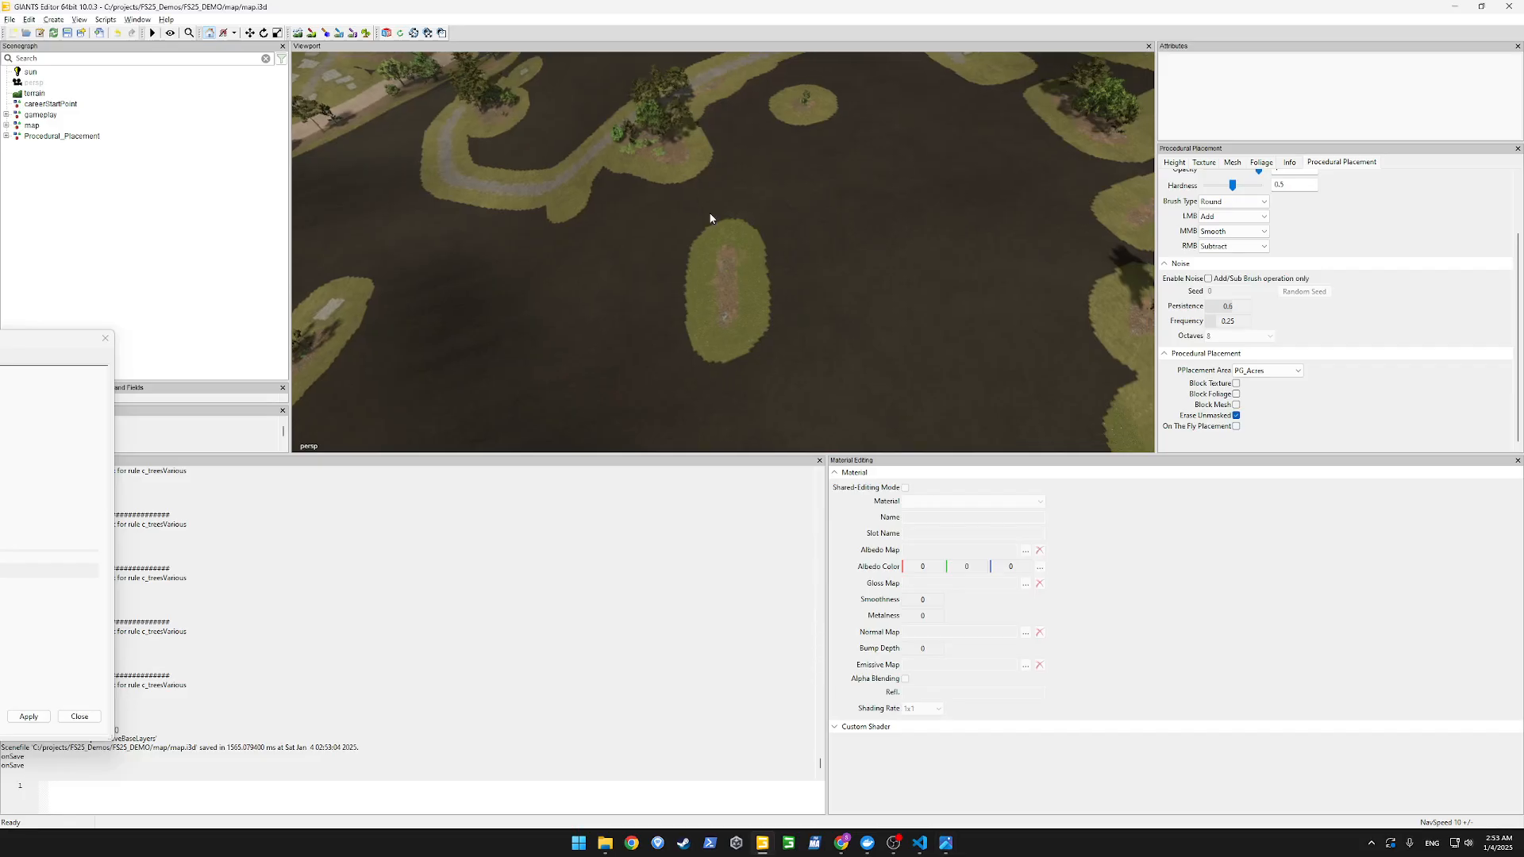
scroll(696, 207, down, 8)
alt+drag(696, 208, 641, 146)
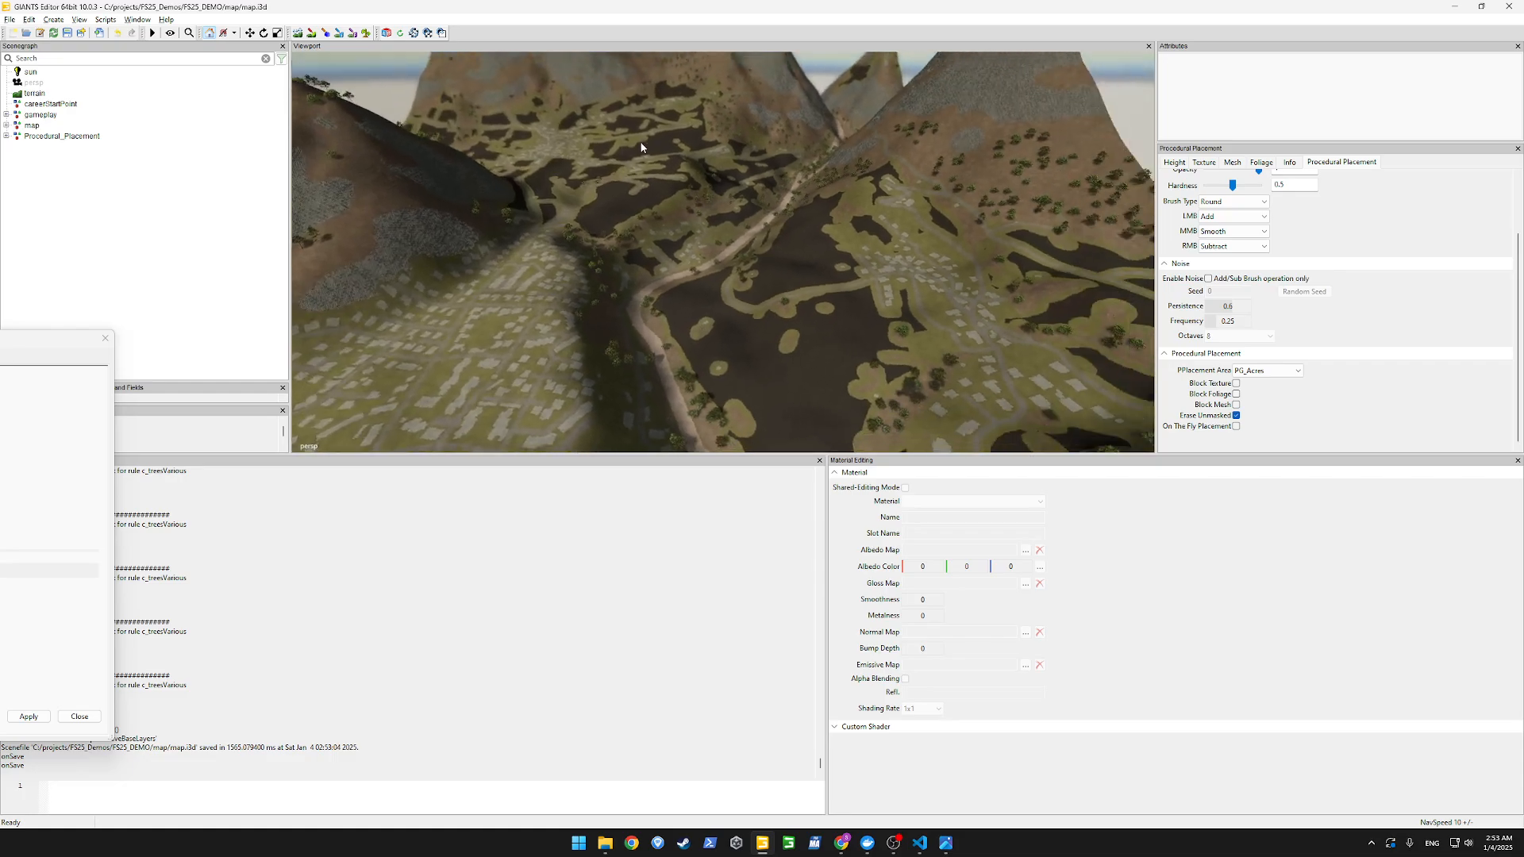
scroll(647, 145, down, 3)
scroll(648, 148, down, 3)
key(alt+Tab)
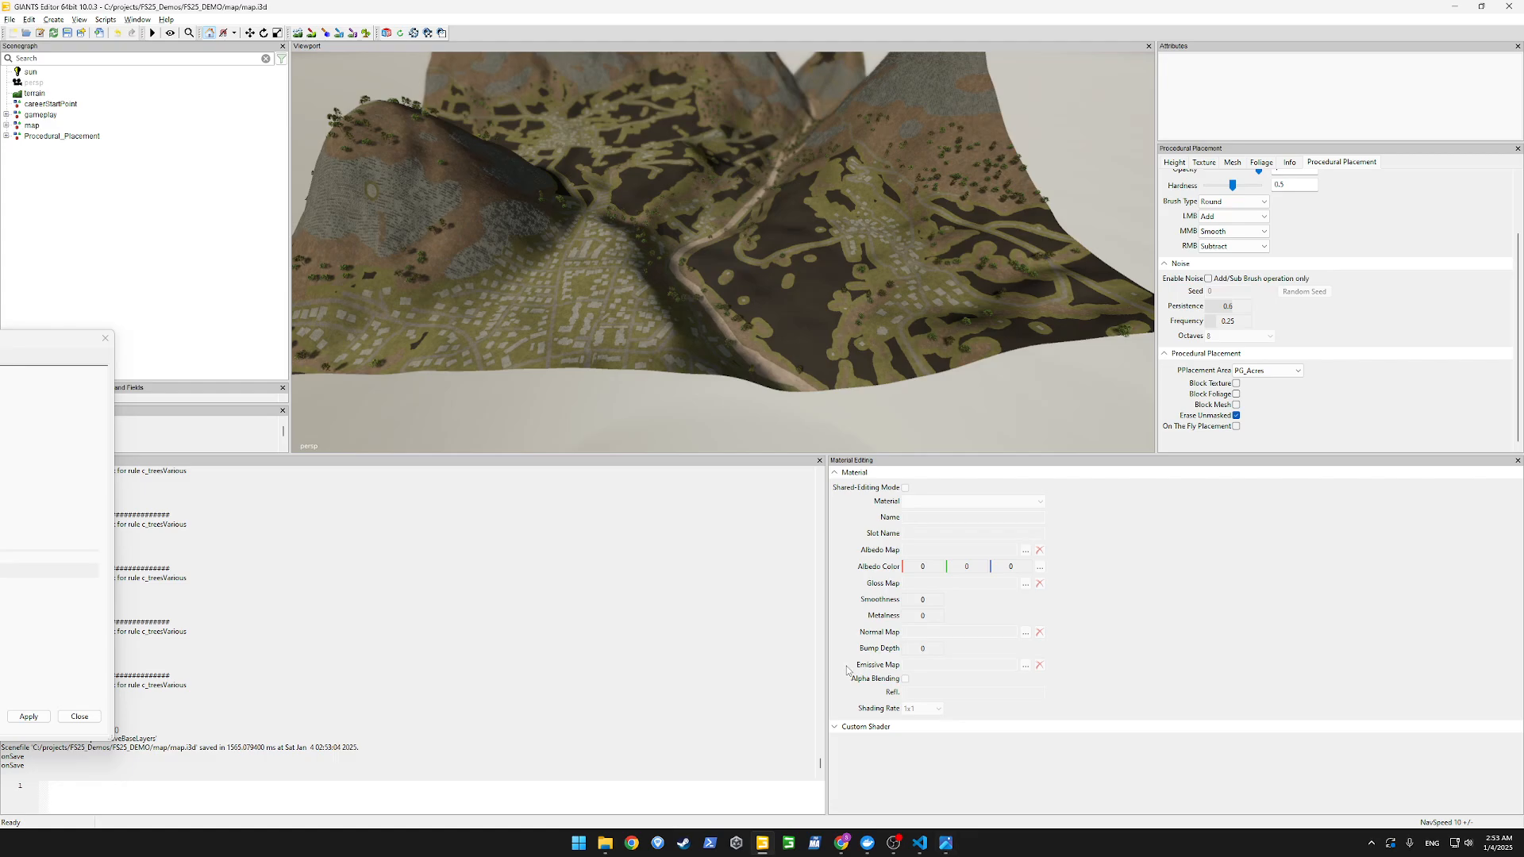
key(alt+Tab)
key(alt+Tab)
key(alt+Tab)
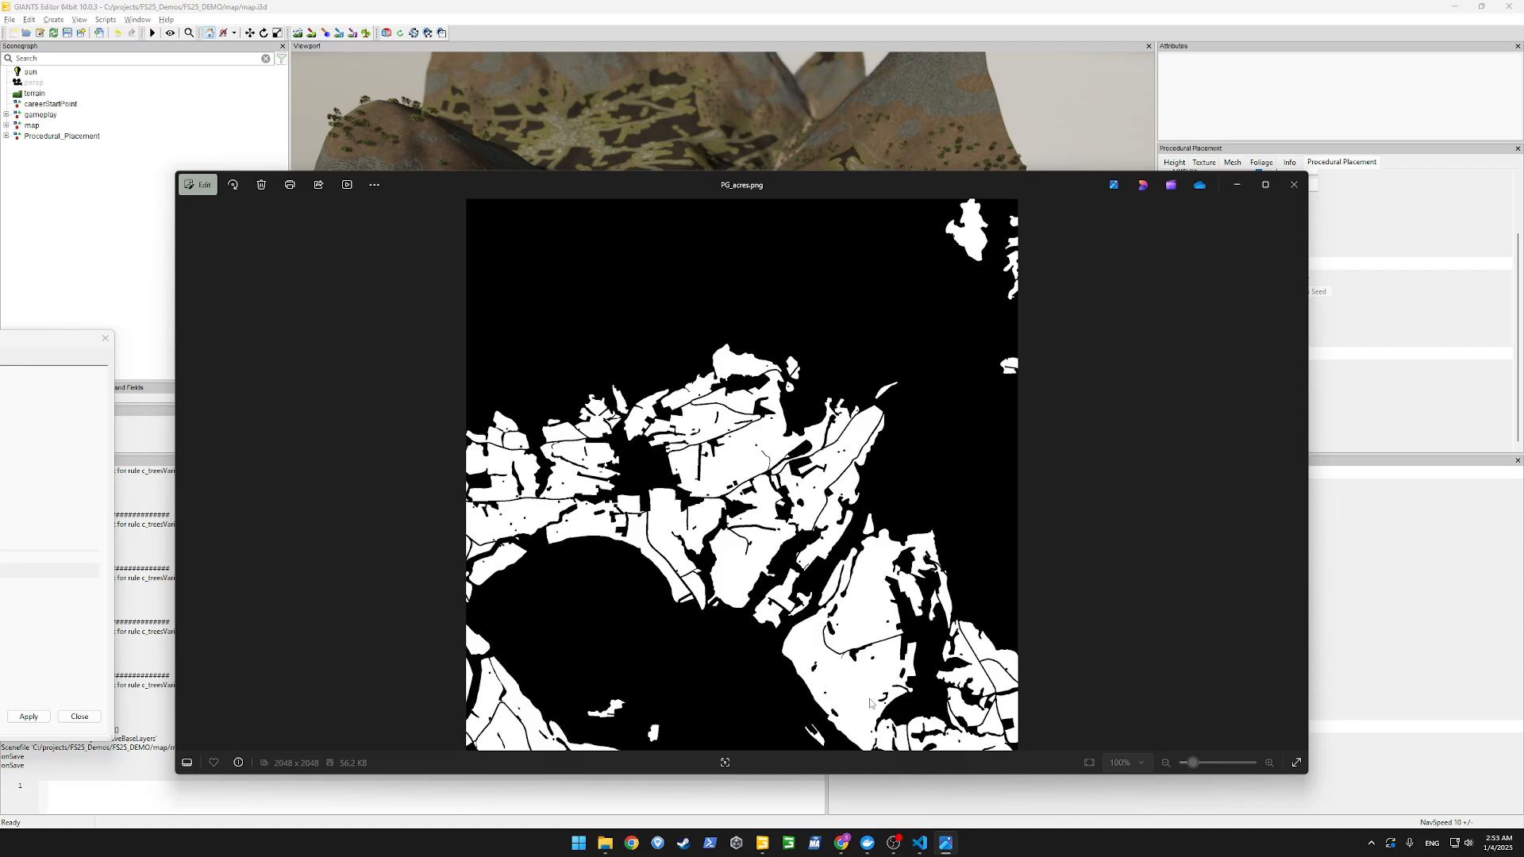
Display the PG_Acres placement mask over the terrain in GIANTS Editor and compare it with PG_acres.png.
key(alt+Tab)
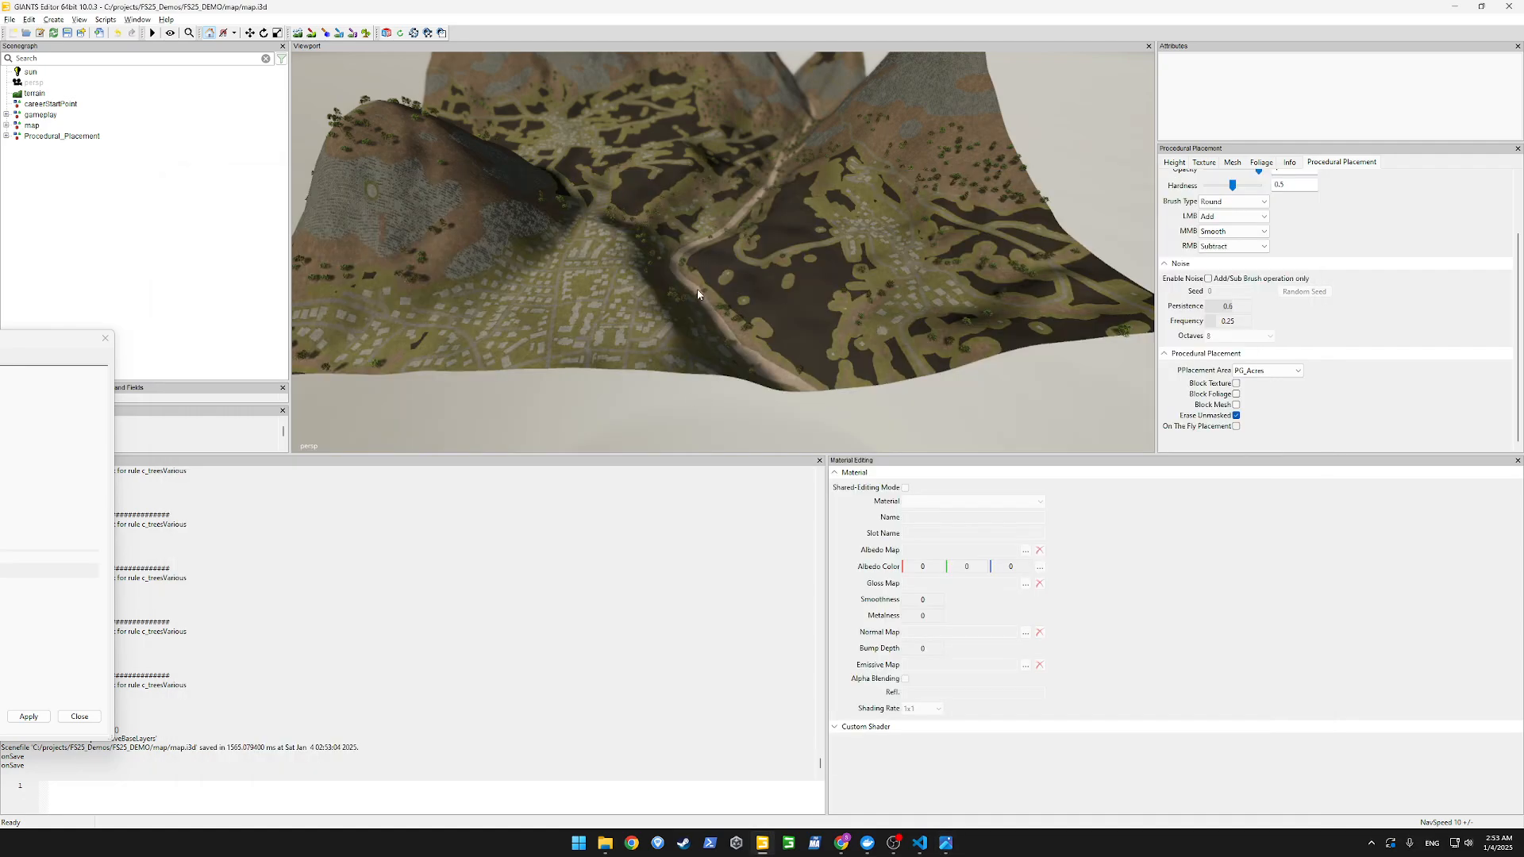
alt+drag(698, 295, 633, 204)
scroll(727, 286, up, 8)
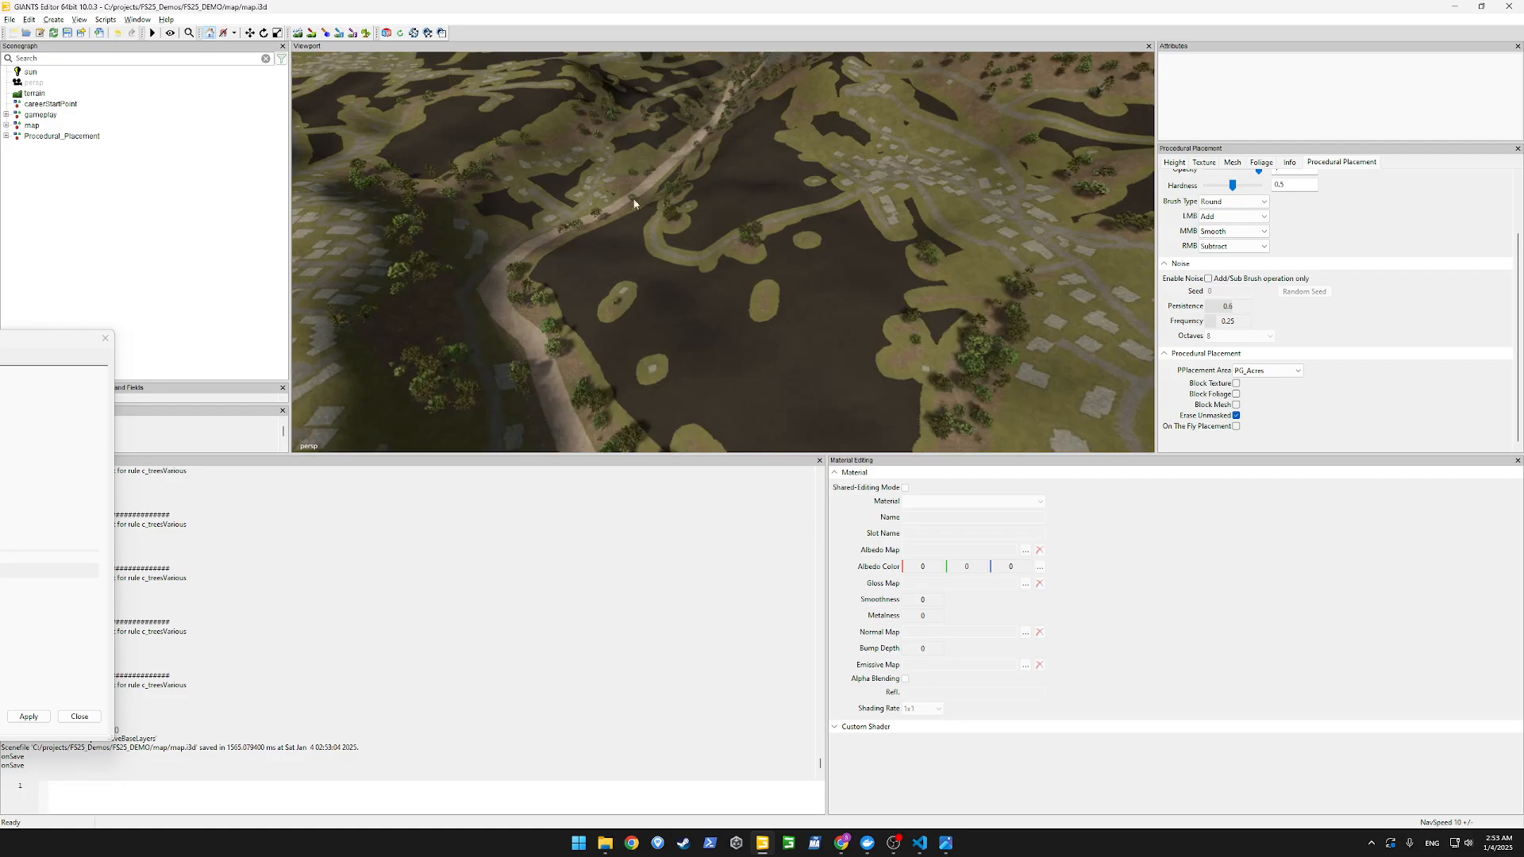
click(352, 31)
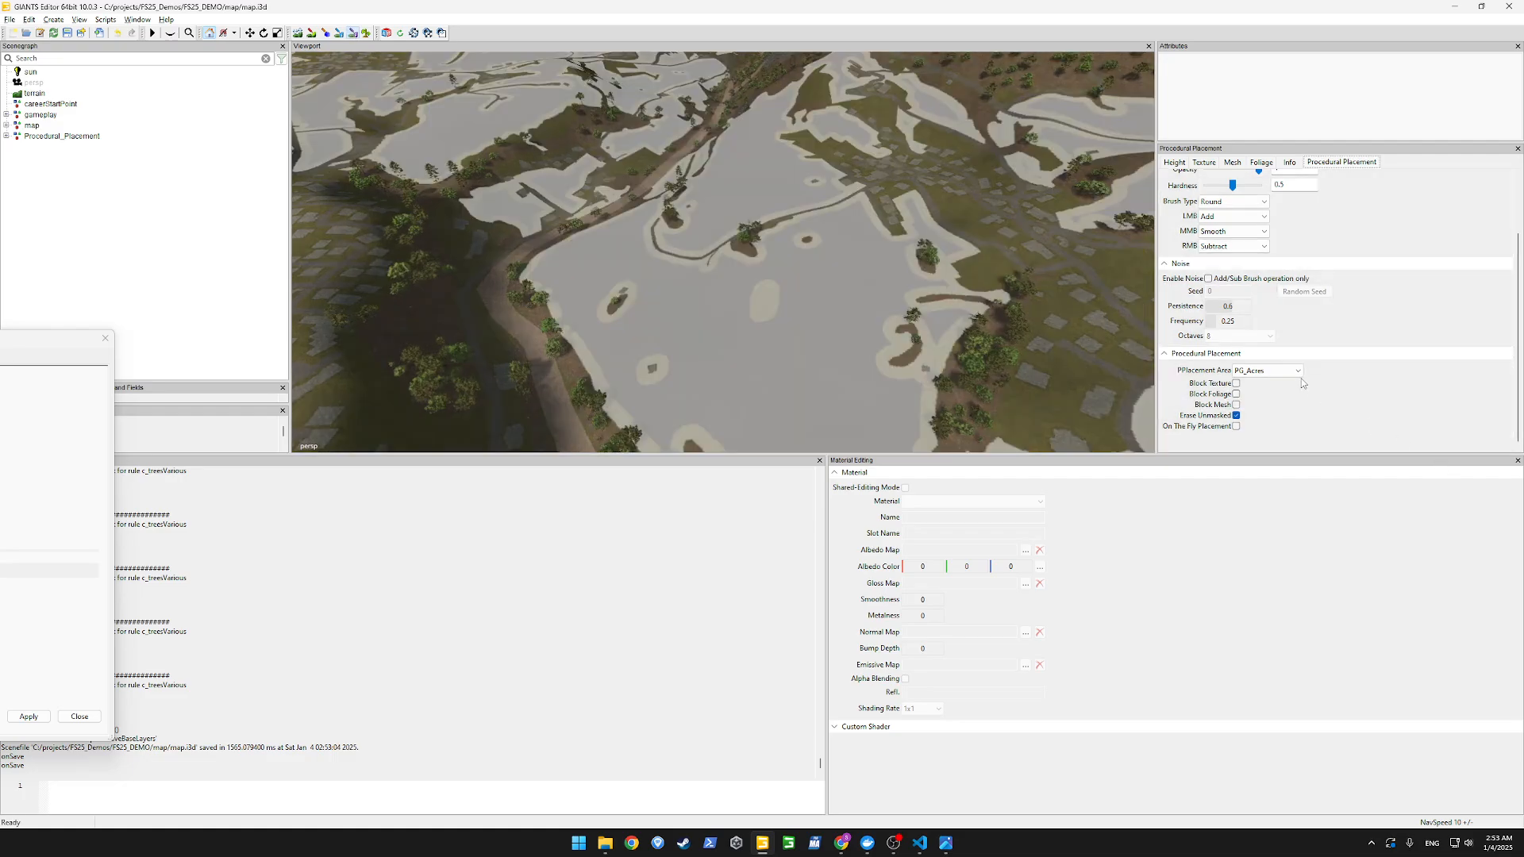
key(alt+Tab)
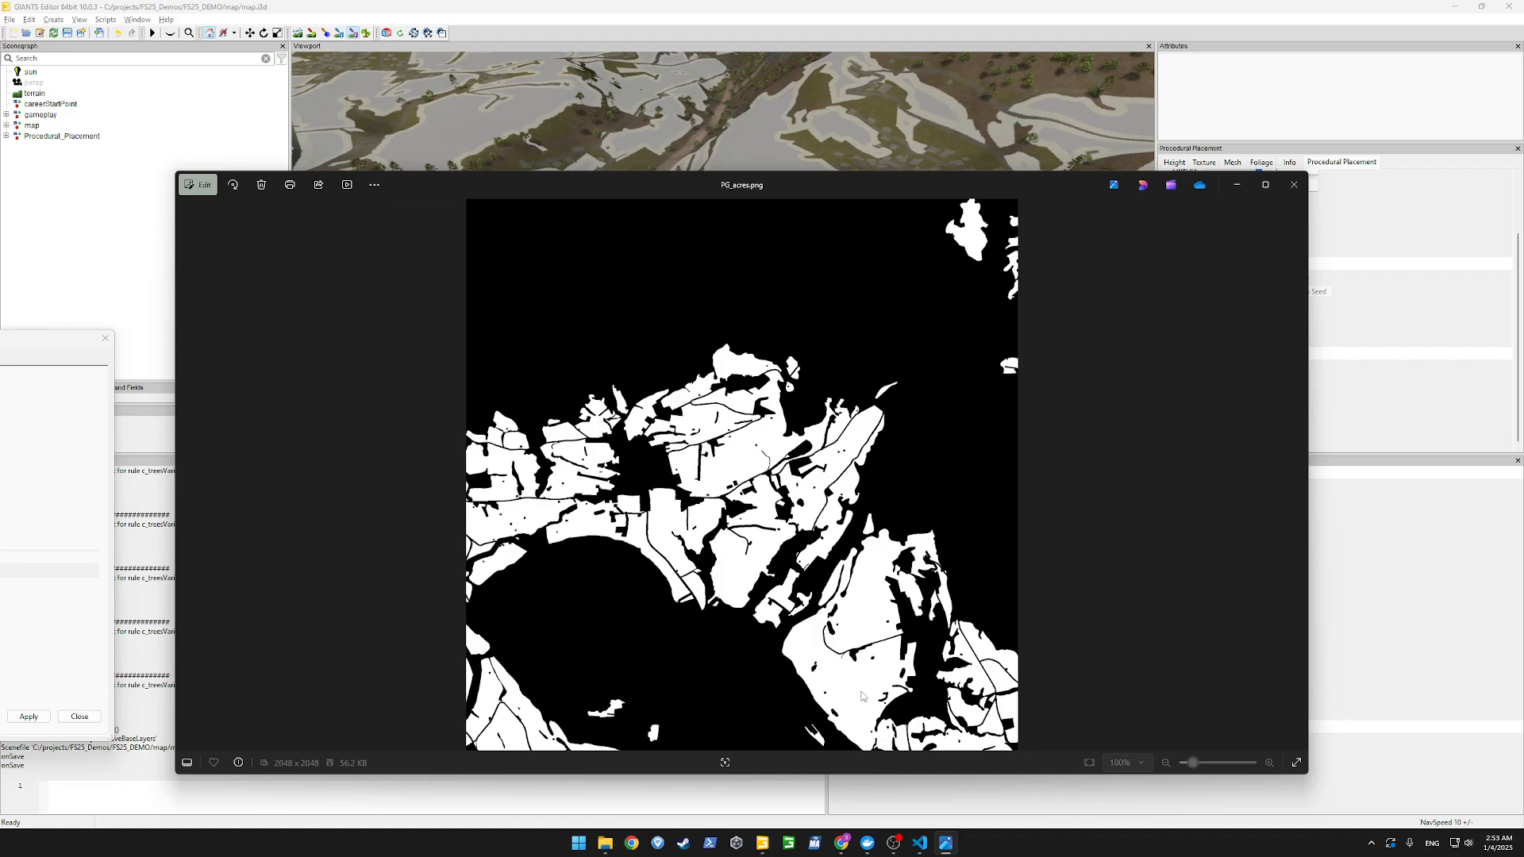
Open the generated mask PG_GEN_acres.png from the masks folder in File Explorer.
mouse_move(605, 842)
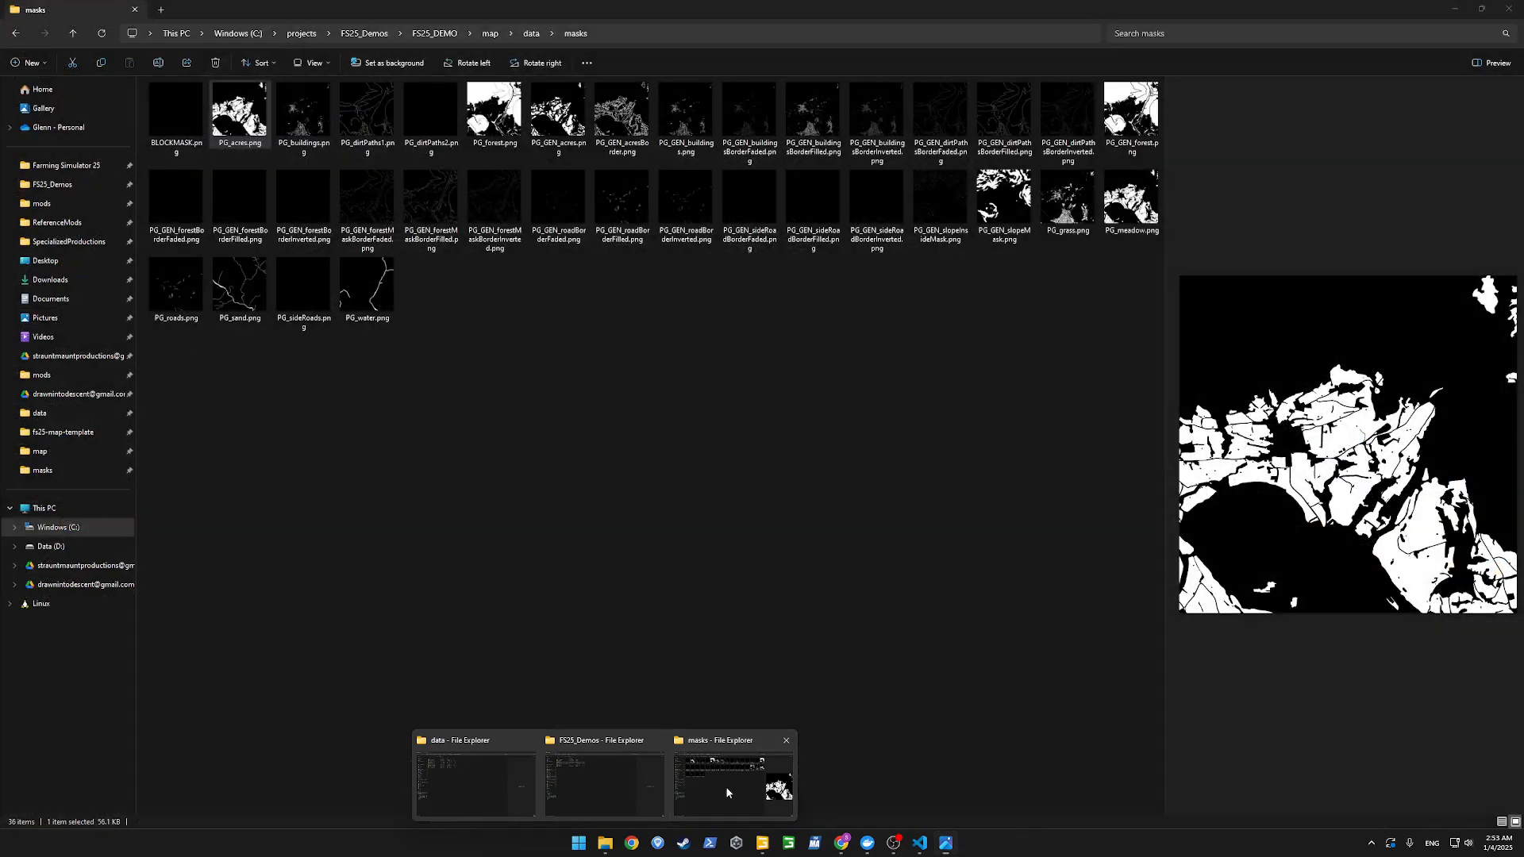
click(727, 792)
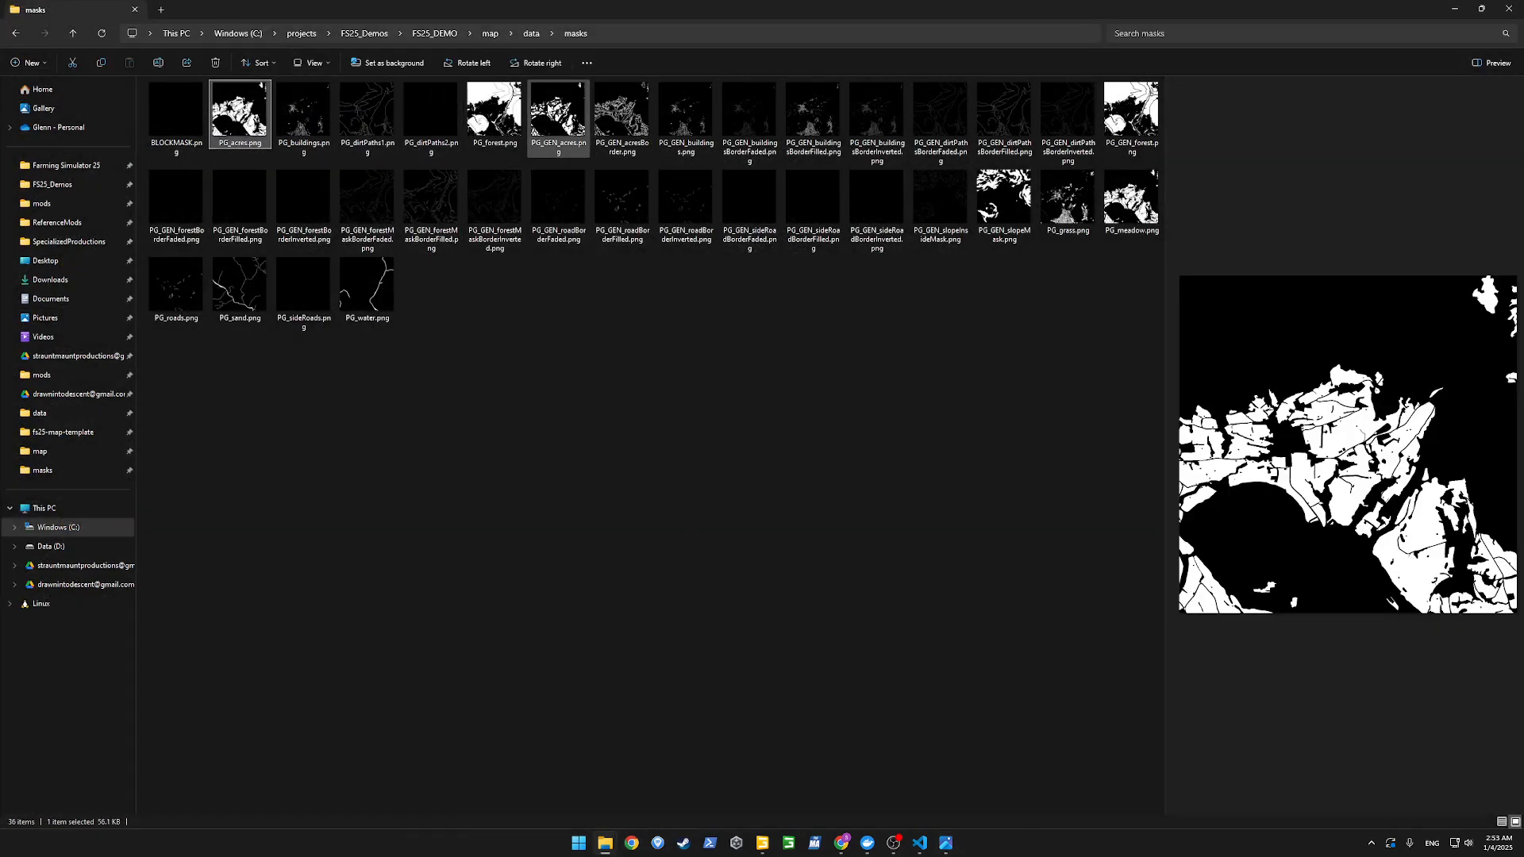
click(552, 108)
double_click(551, 109)
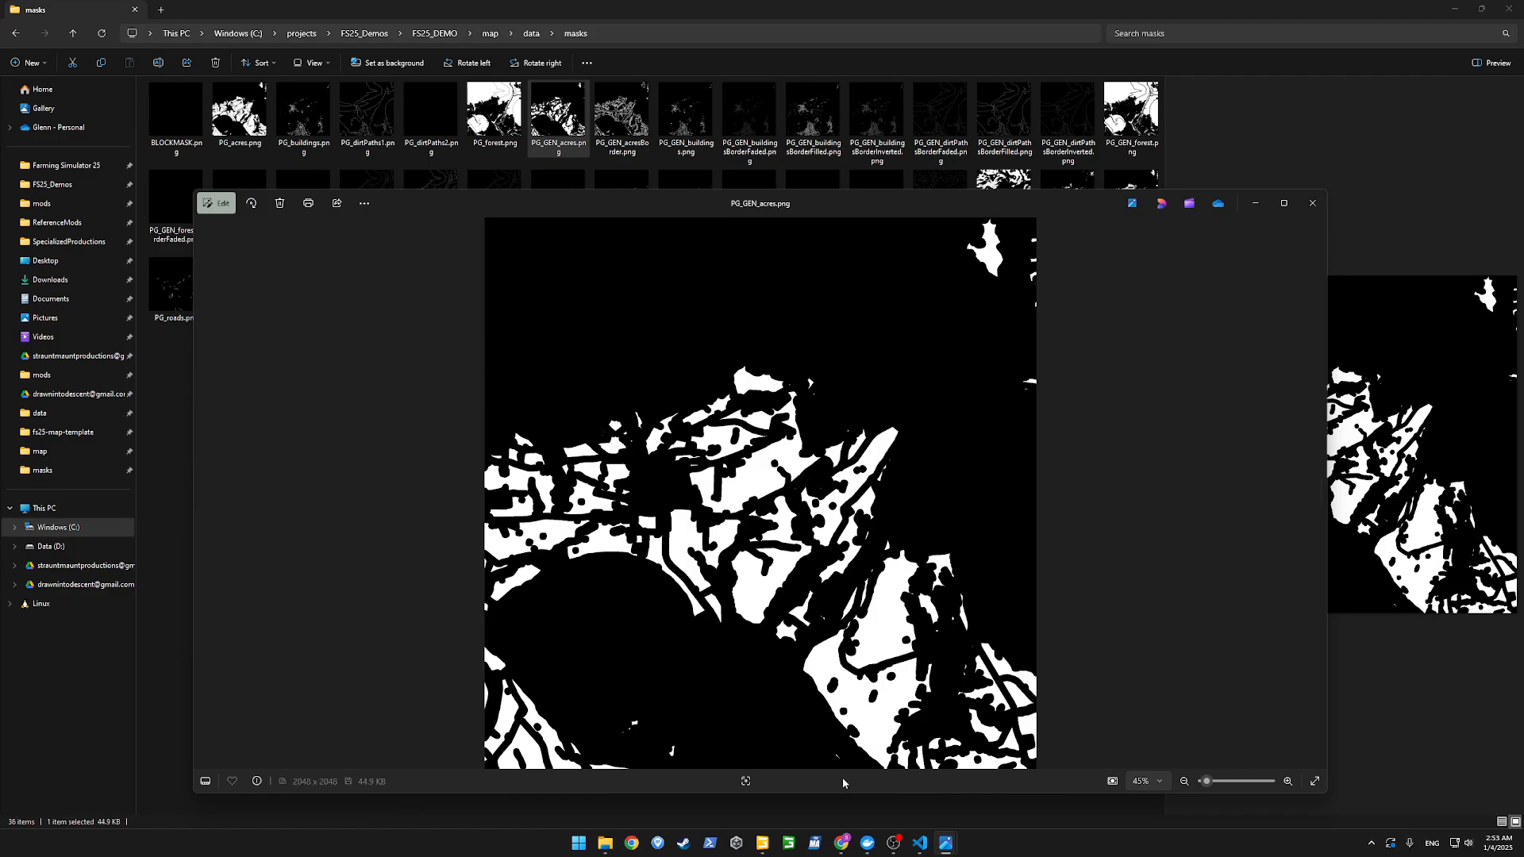
In GIANTS Editor, set the placement area to PG_GEN_acres, view its mask over the terrain, and hide the overlay.
click(762, 843)
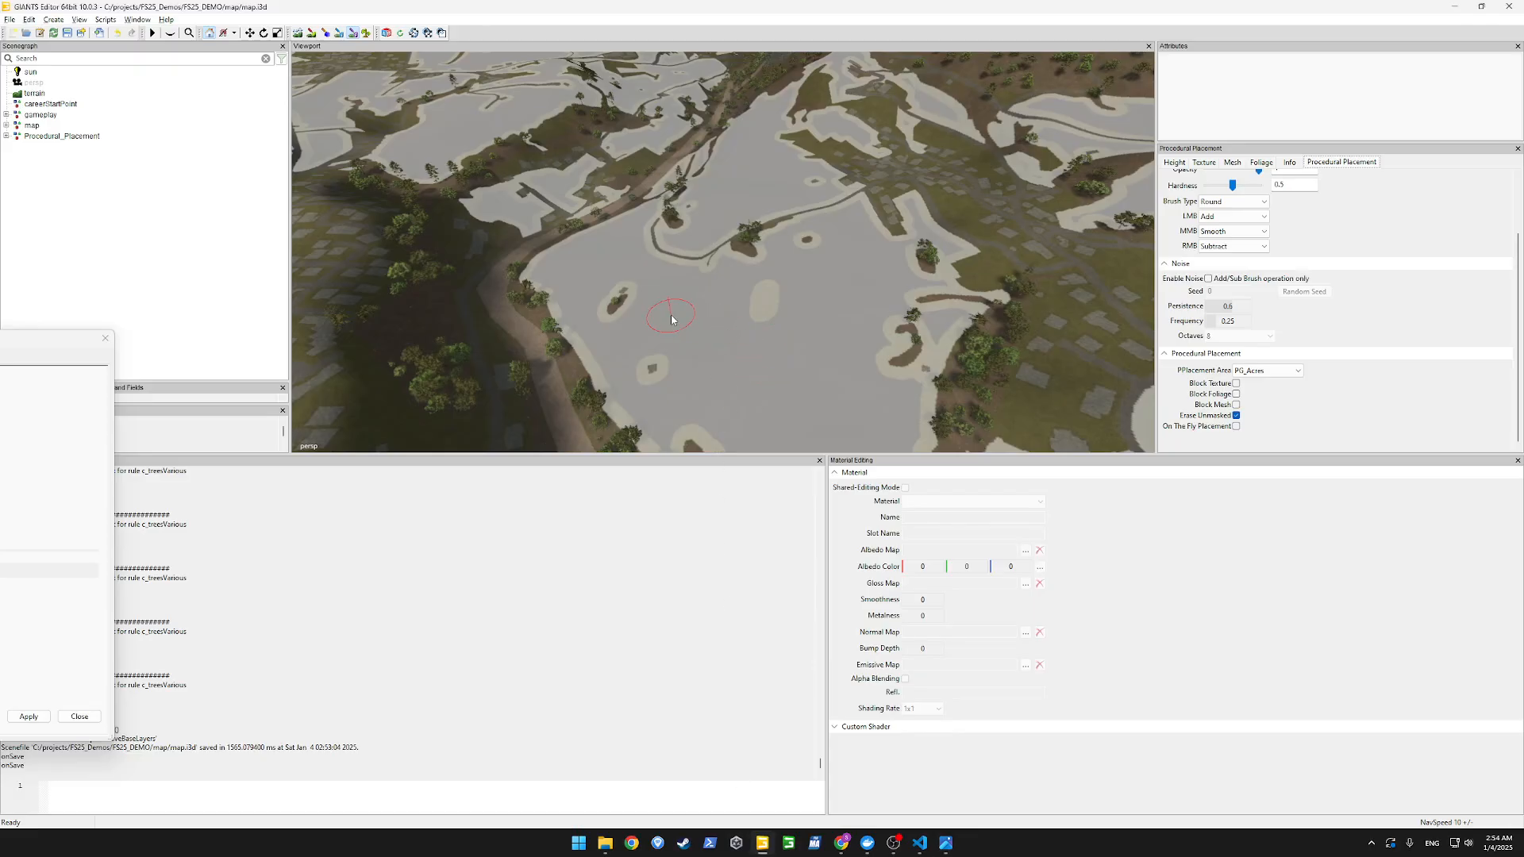
click(354, 33)
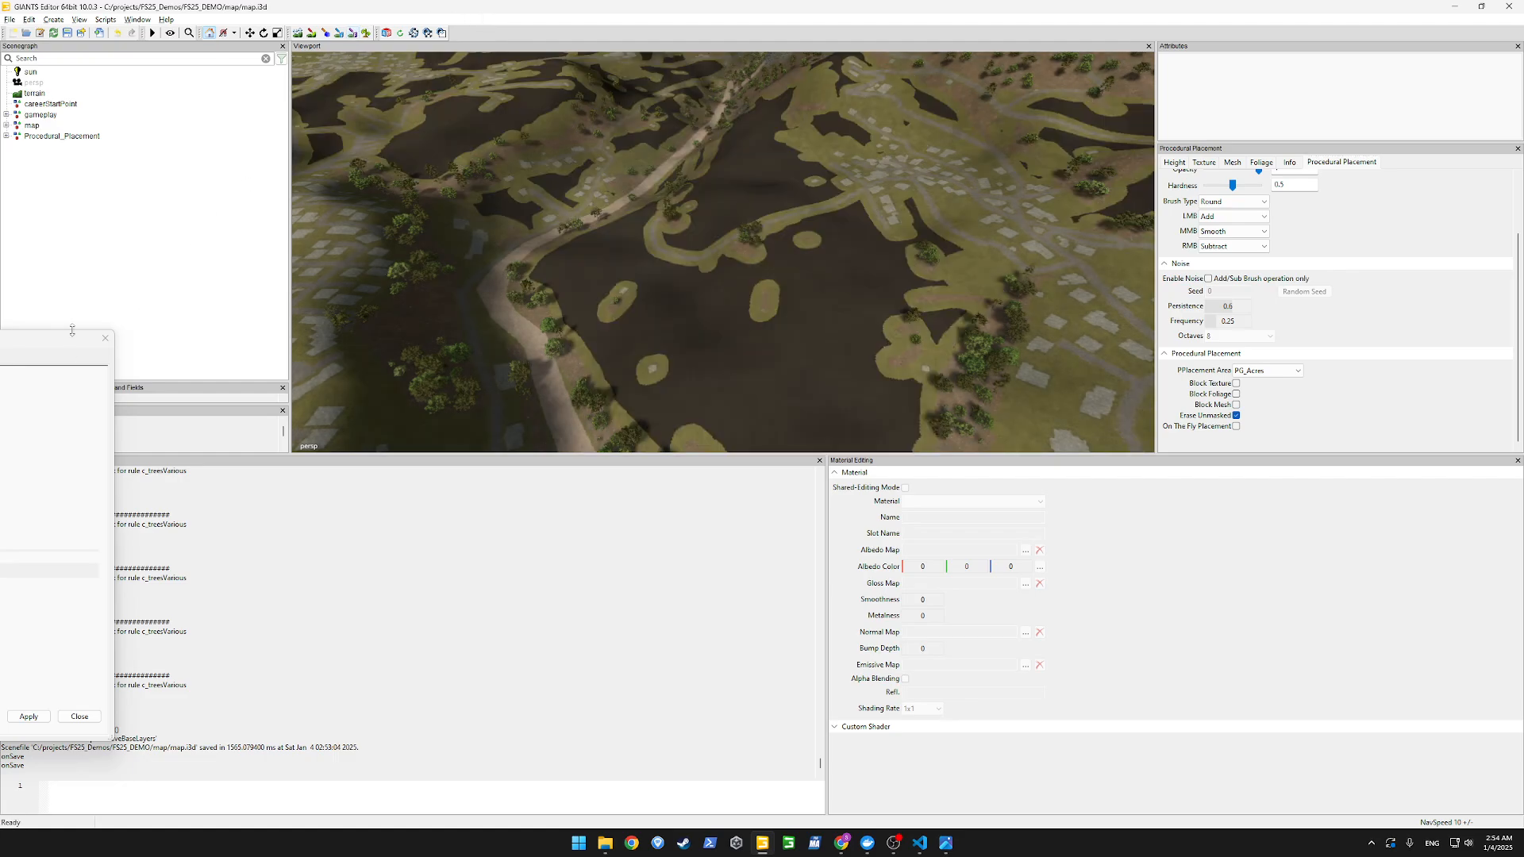
drag(63, 337, 216, 349)
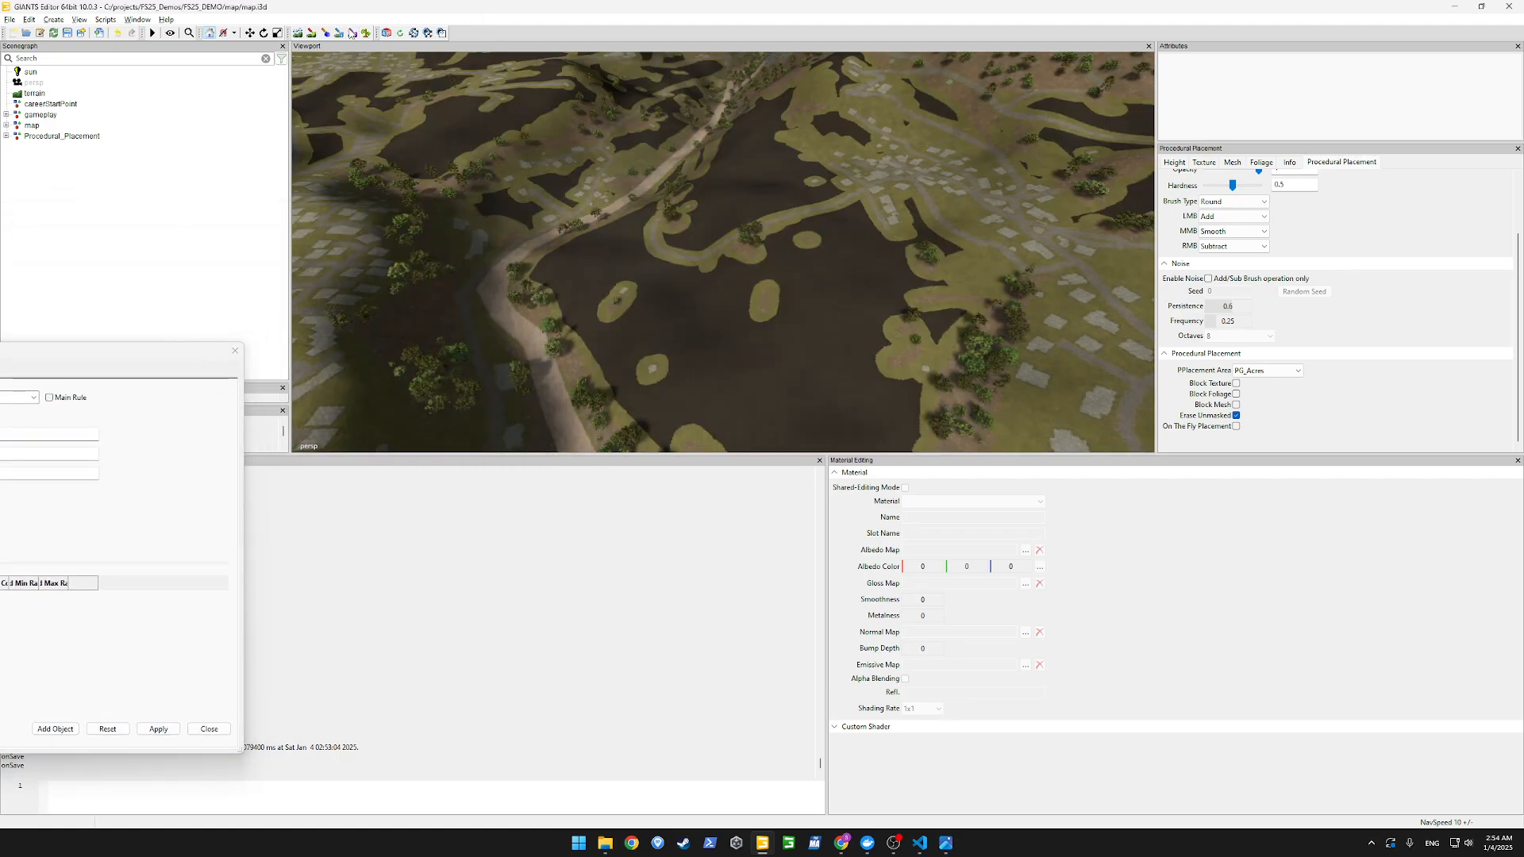
click(354, 33)
click(1280, 371)
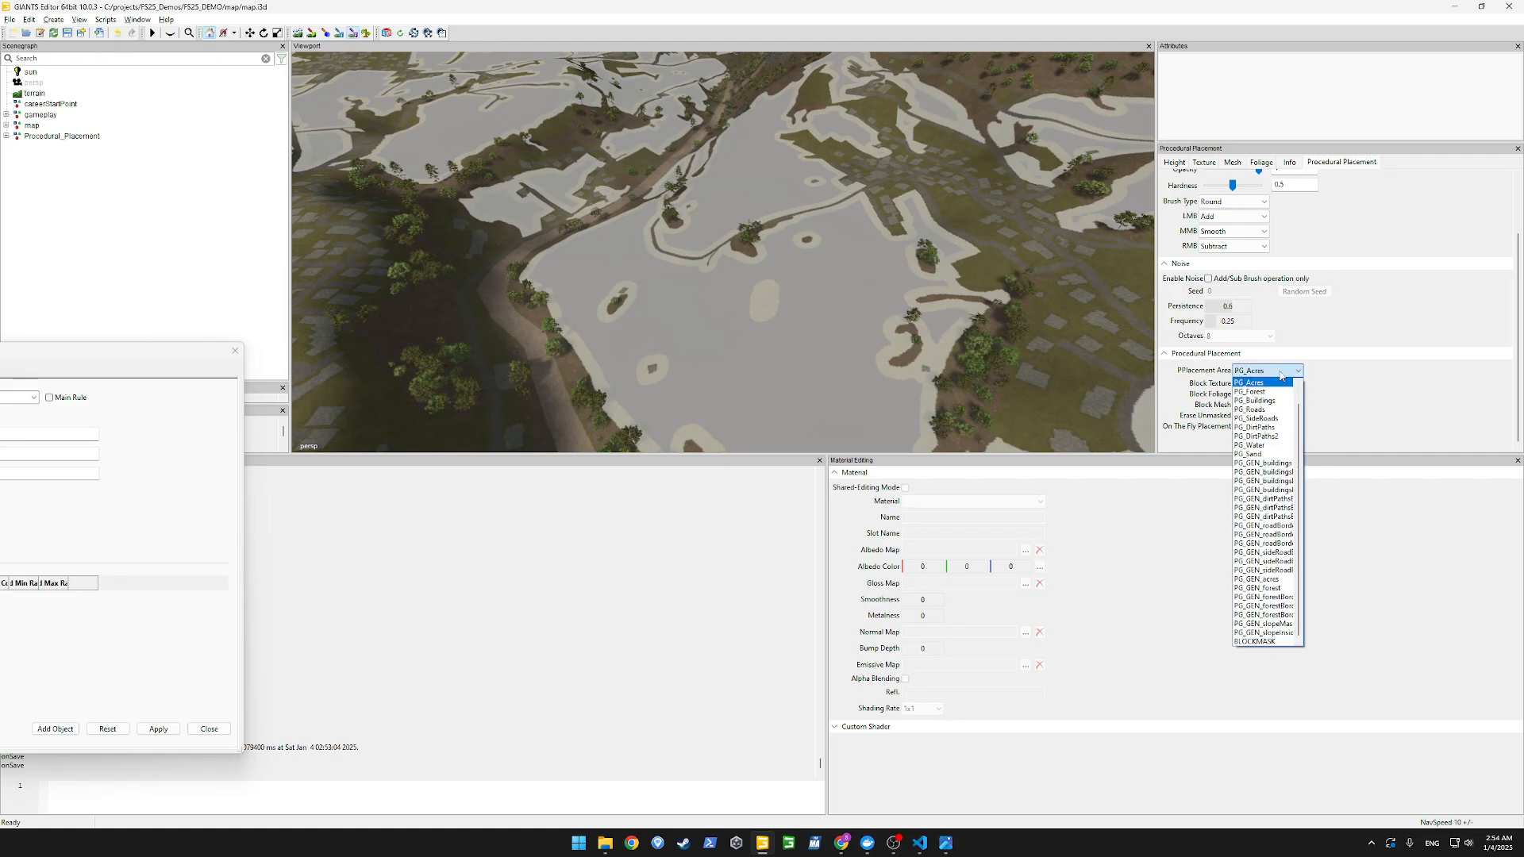
click(1266, 581)
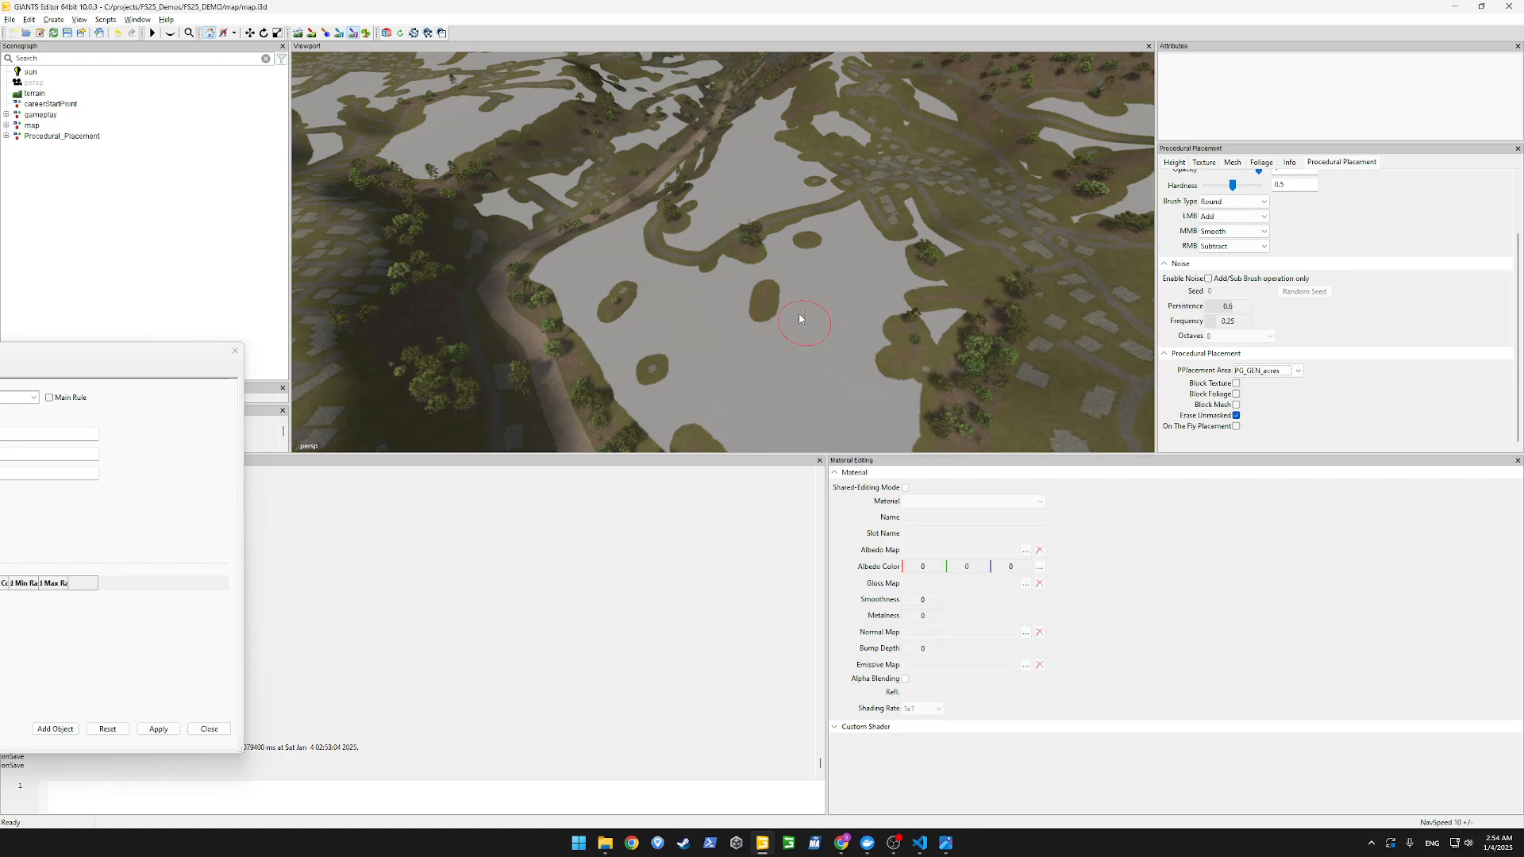
click(354, 33)
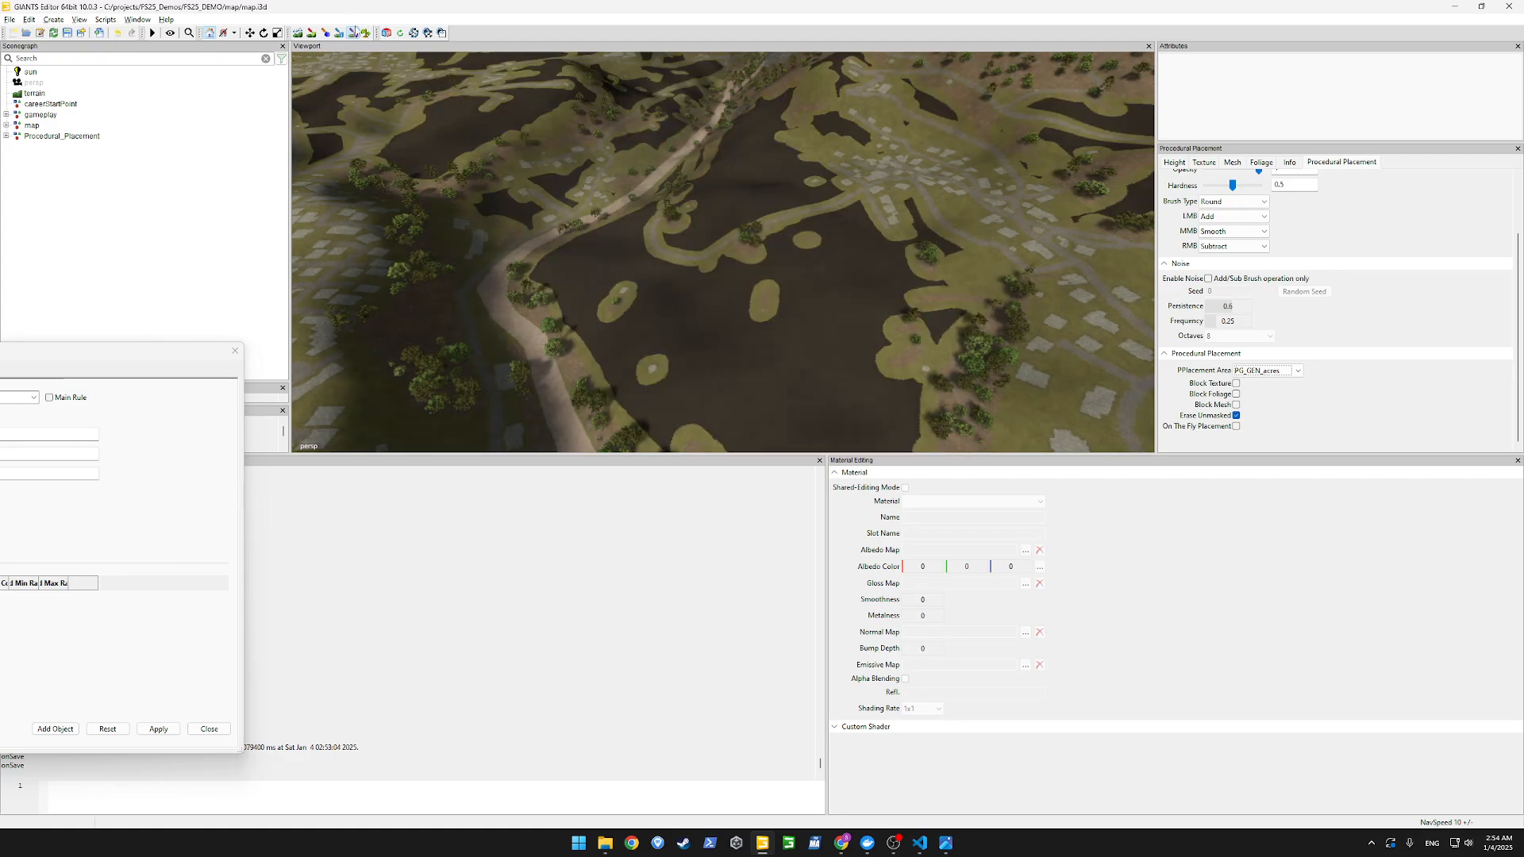
Save map.i3d and exit GIANTS Editor, including its Procedural Placement Rules window.
click(217, 366)
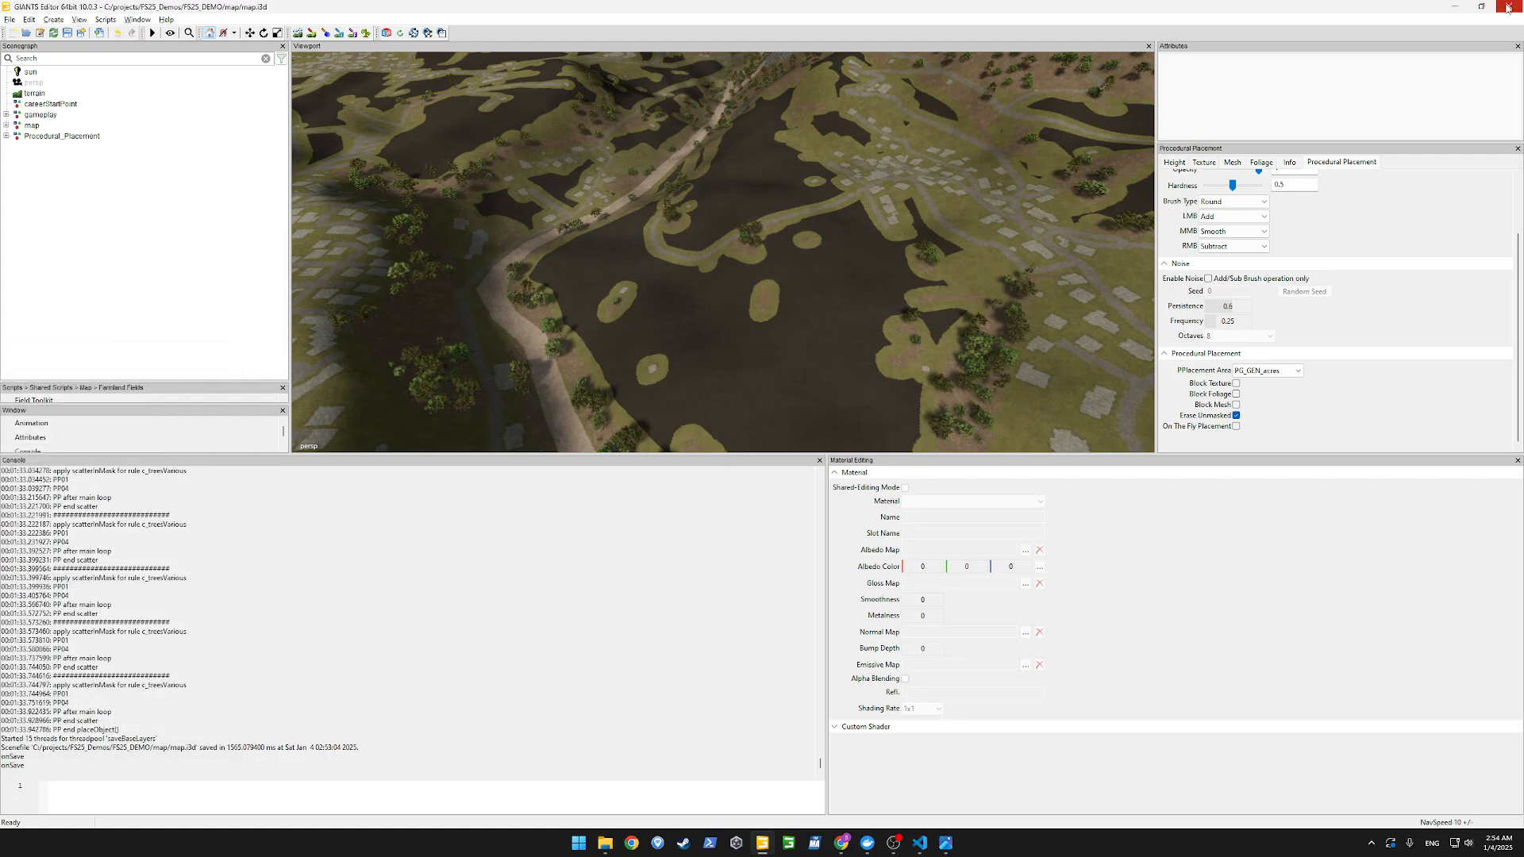
key(ctrl+s)
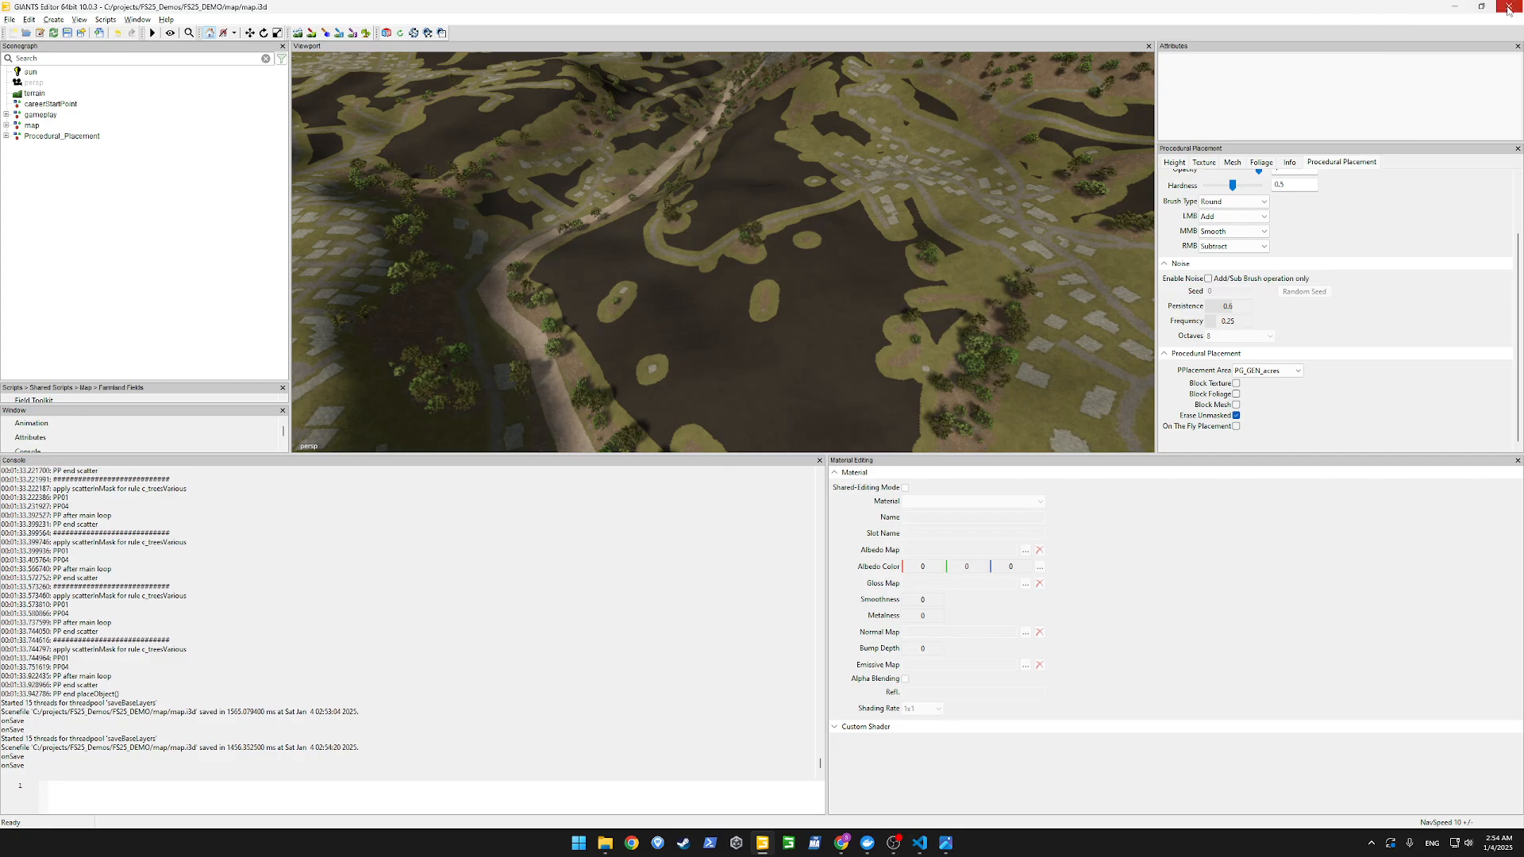
key(alt+F4)
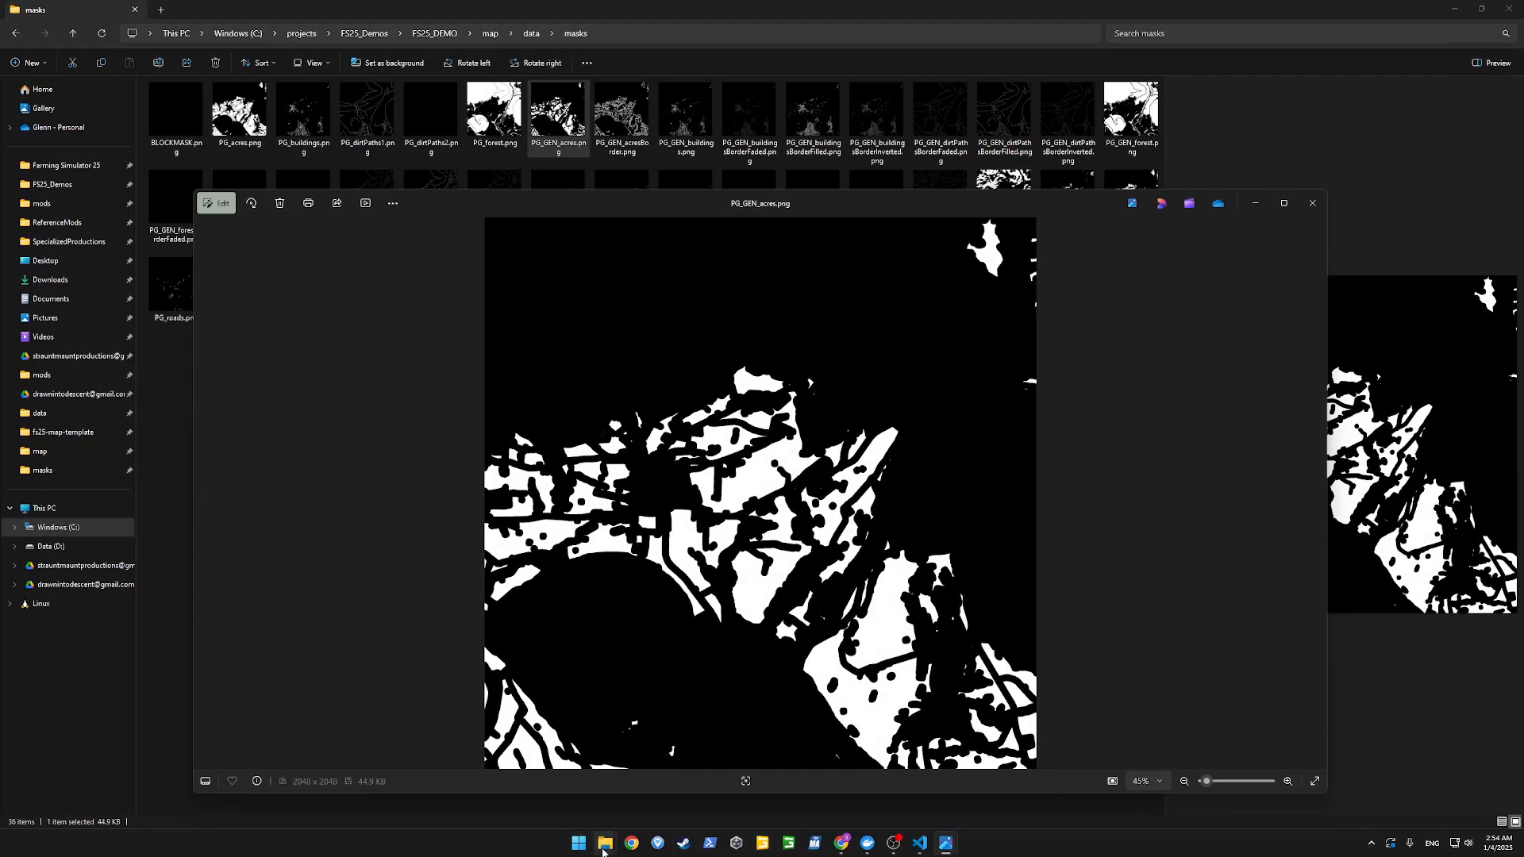
Switch to File Explorer, return from the masks folder to the map folder, and open map.i3d in GIANTS Editor.
mouse_move(605, 843)
click(719, 787)
click(567, 403)
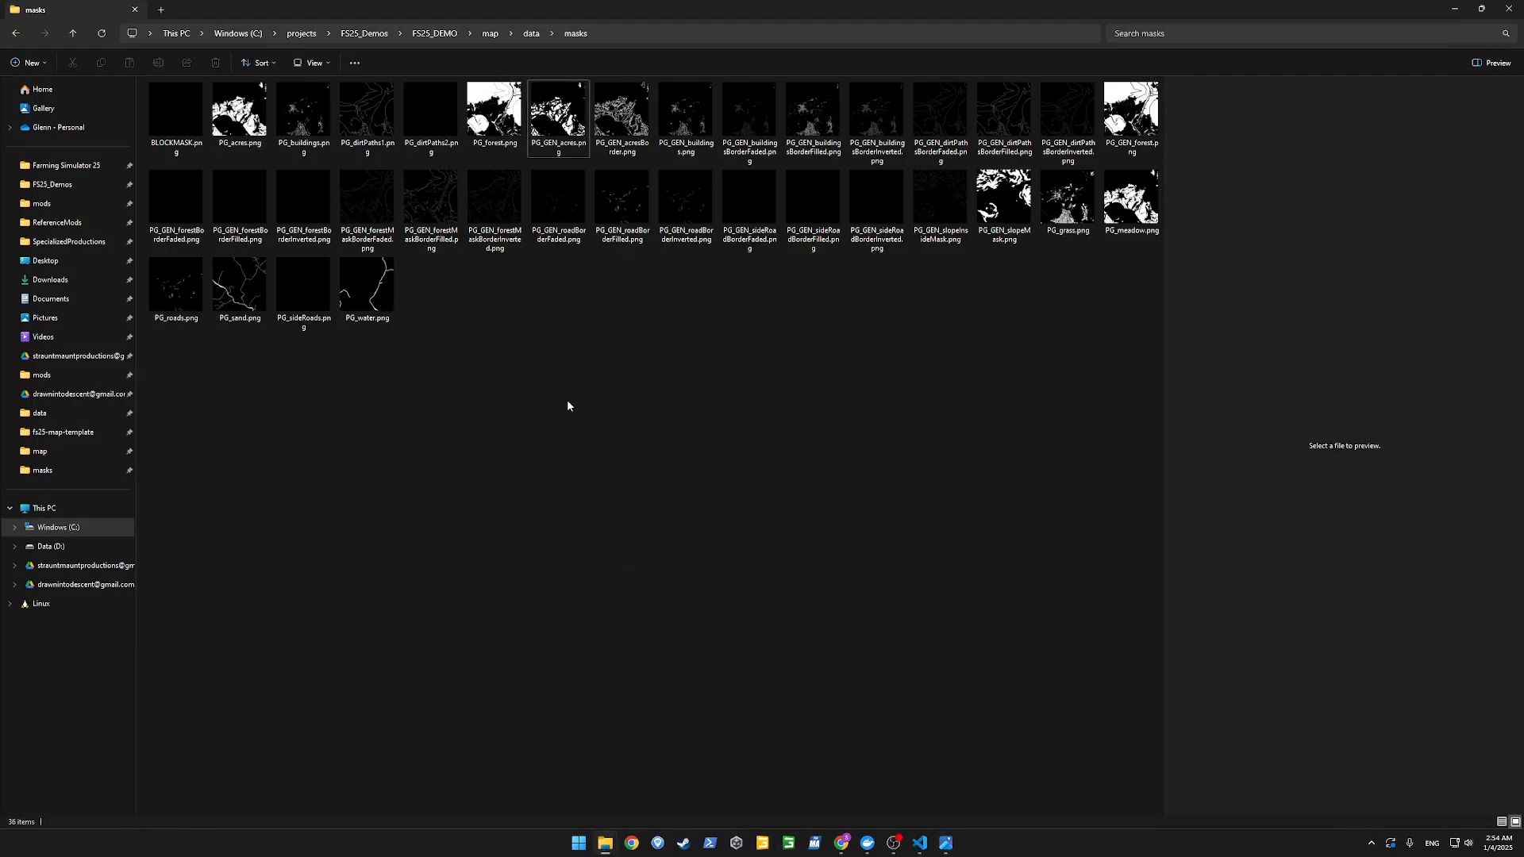
click(488, 33)
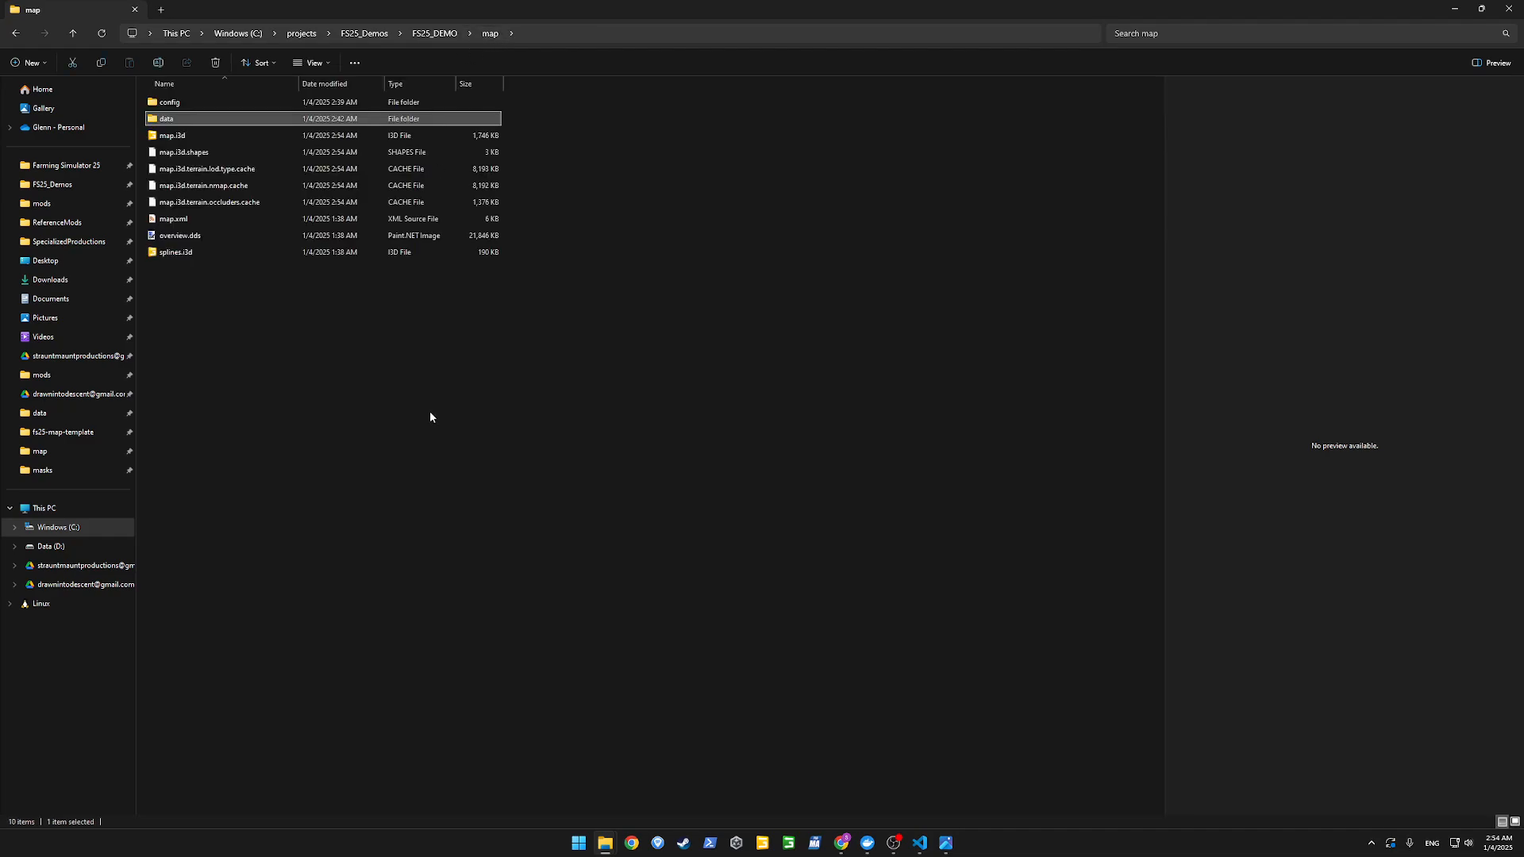
click(187, 139)
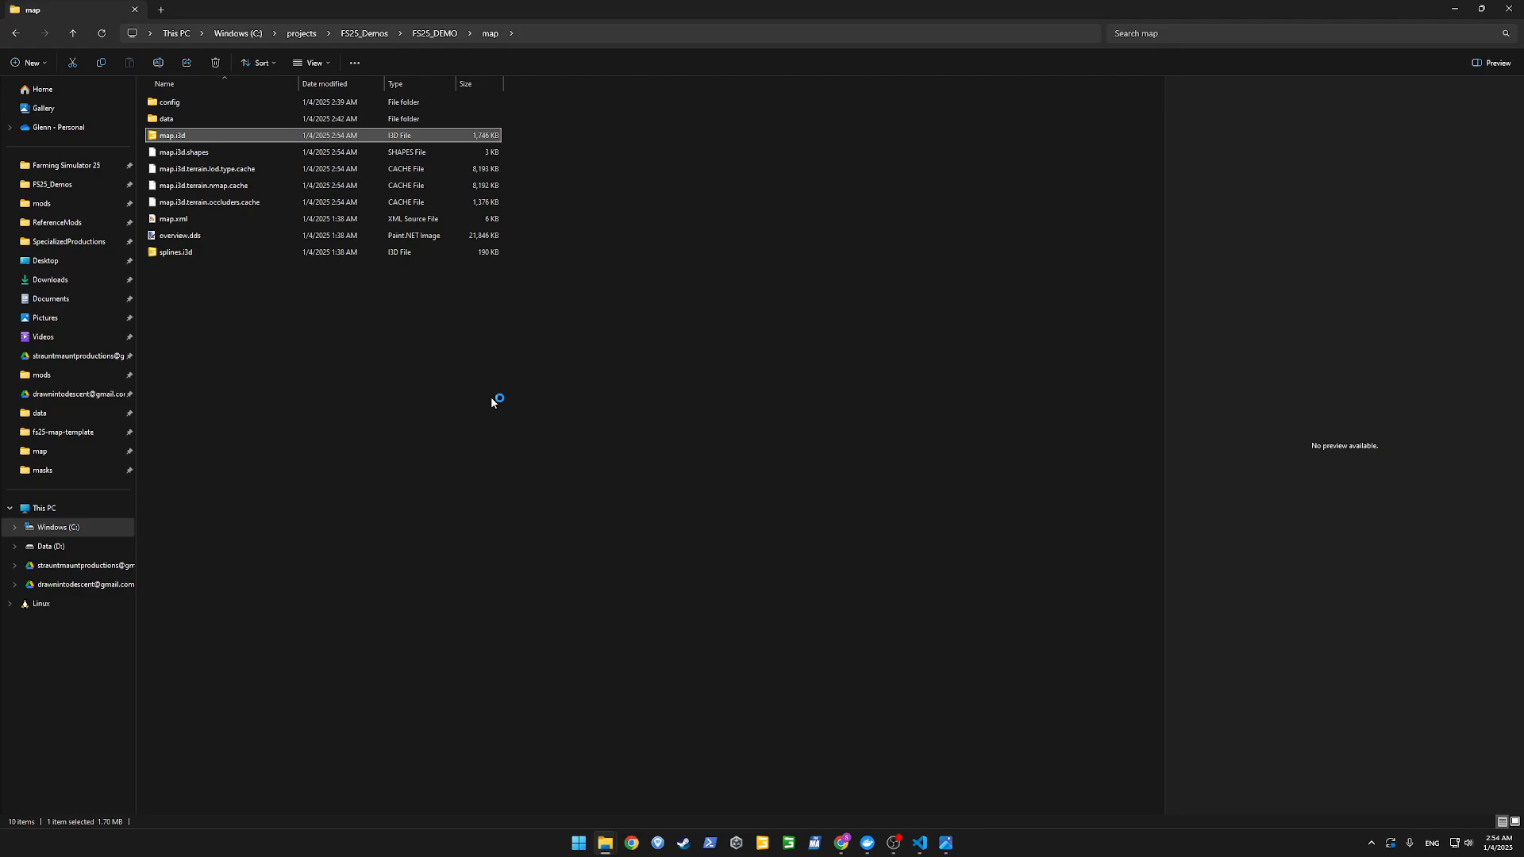
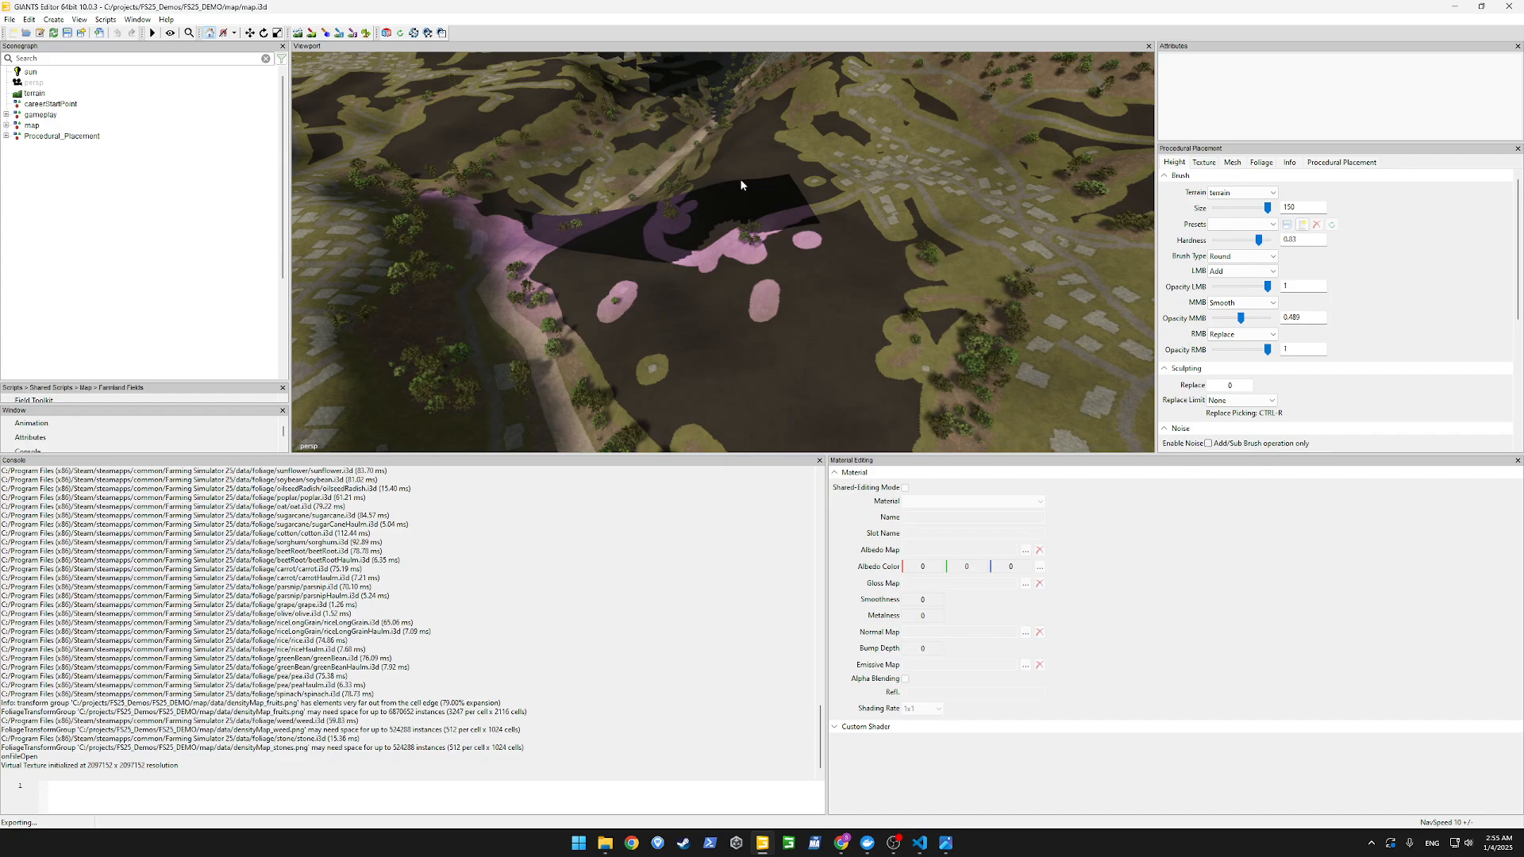
Open the Procedural Placement Rules window and place objects with the listed rules.
click(138, 19)
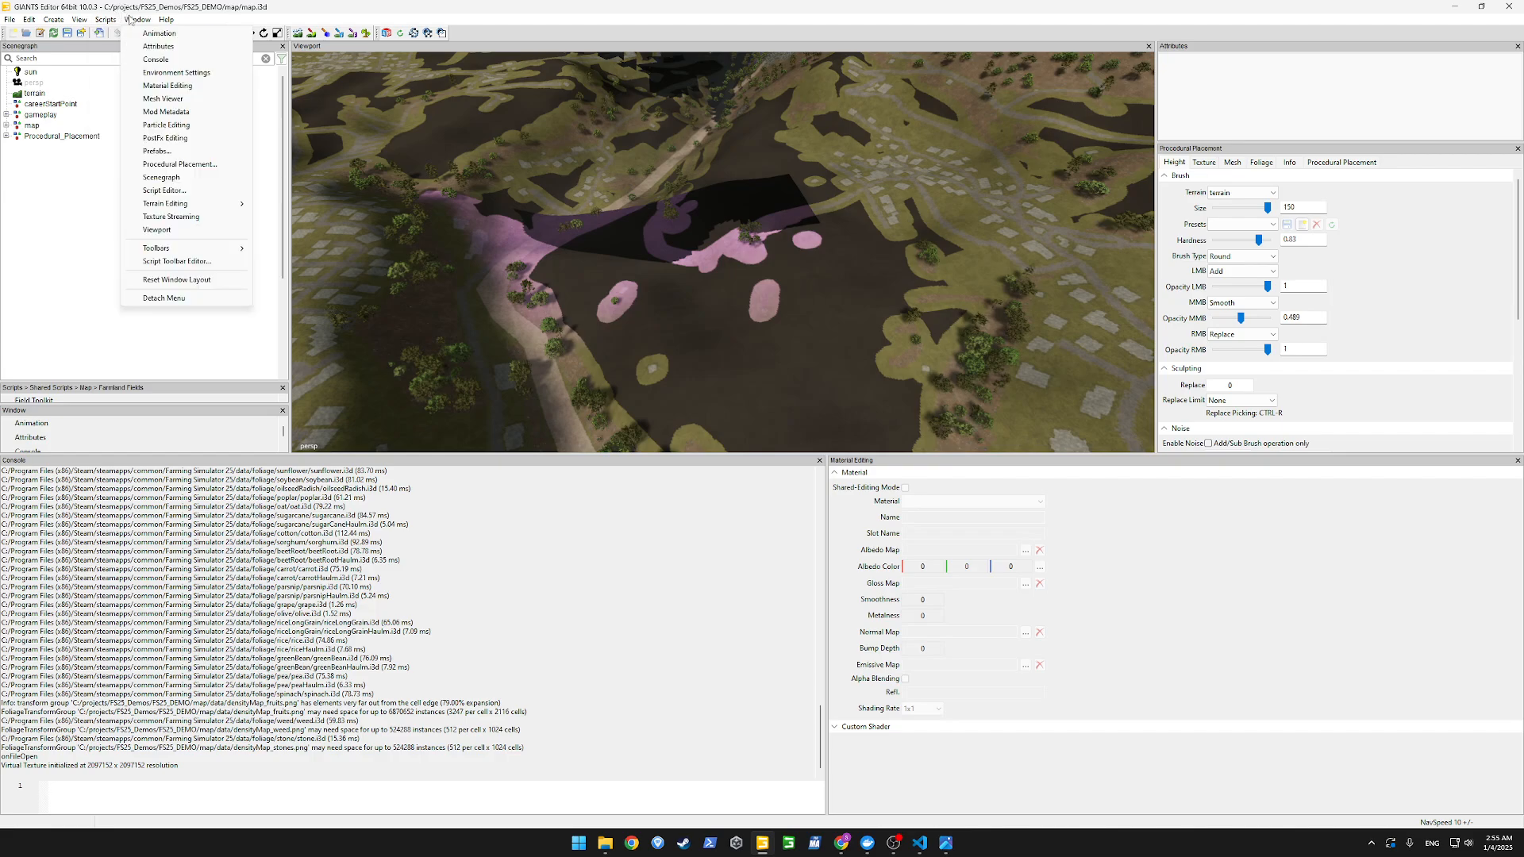
mouse_move(166, 20)
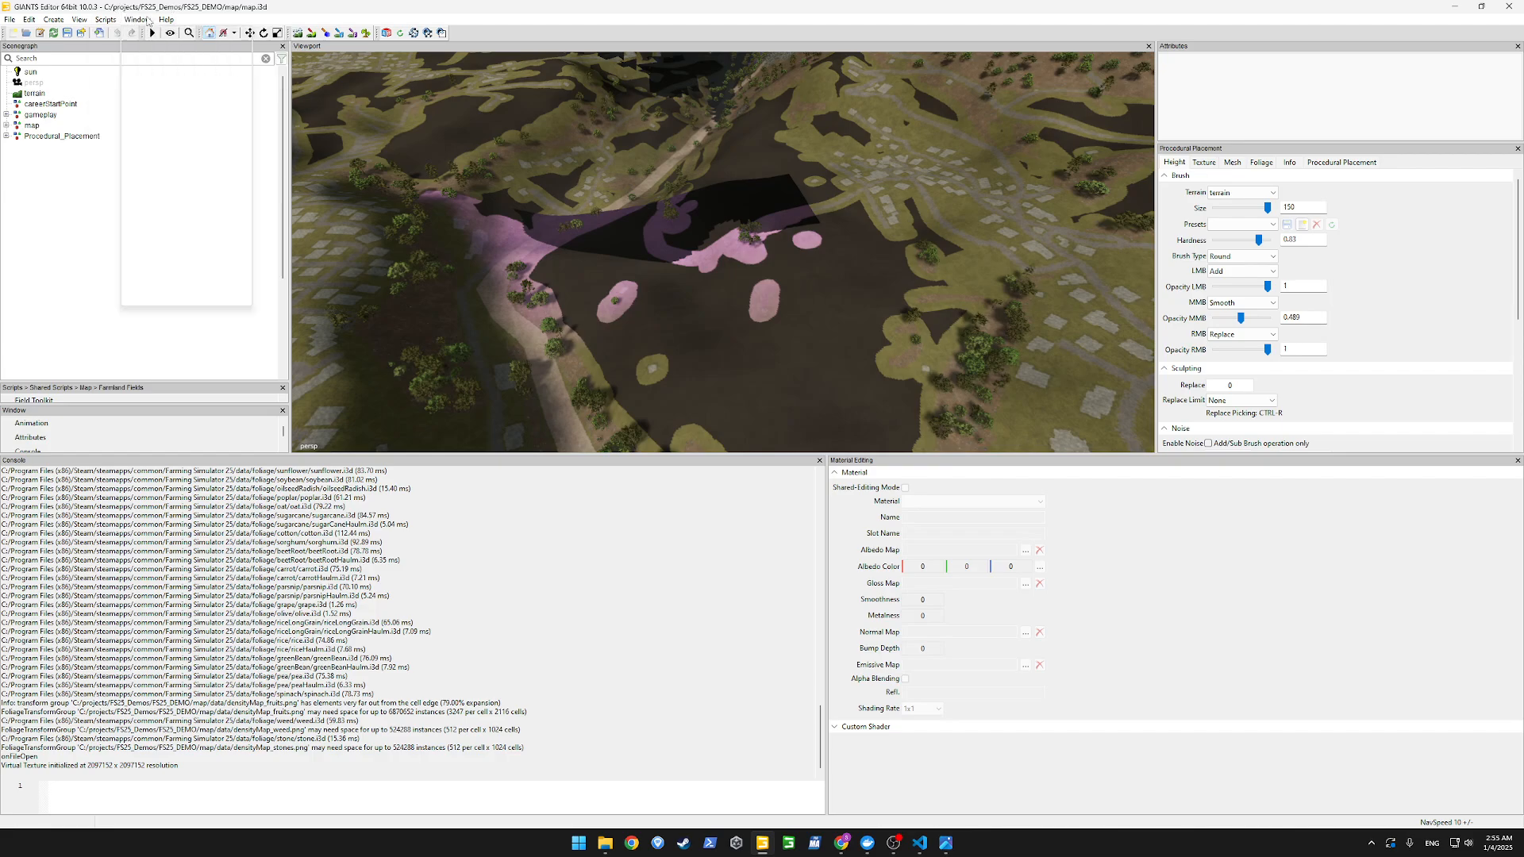
click(179, 169)
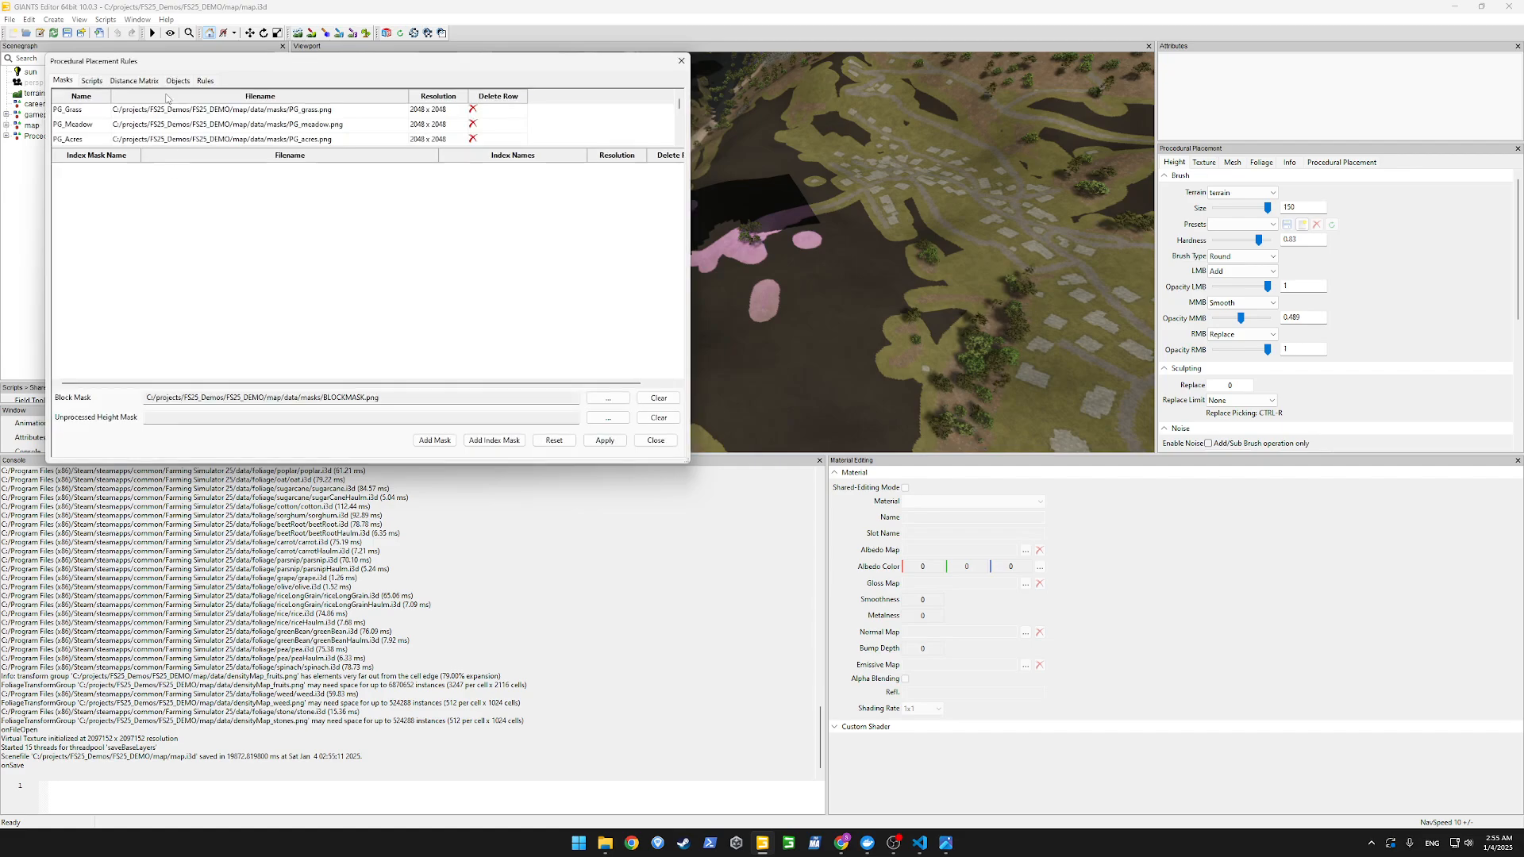
click(207, 81)
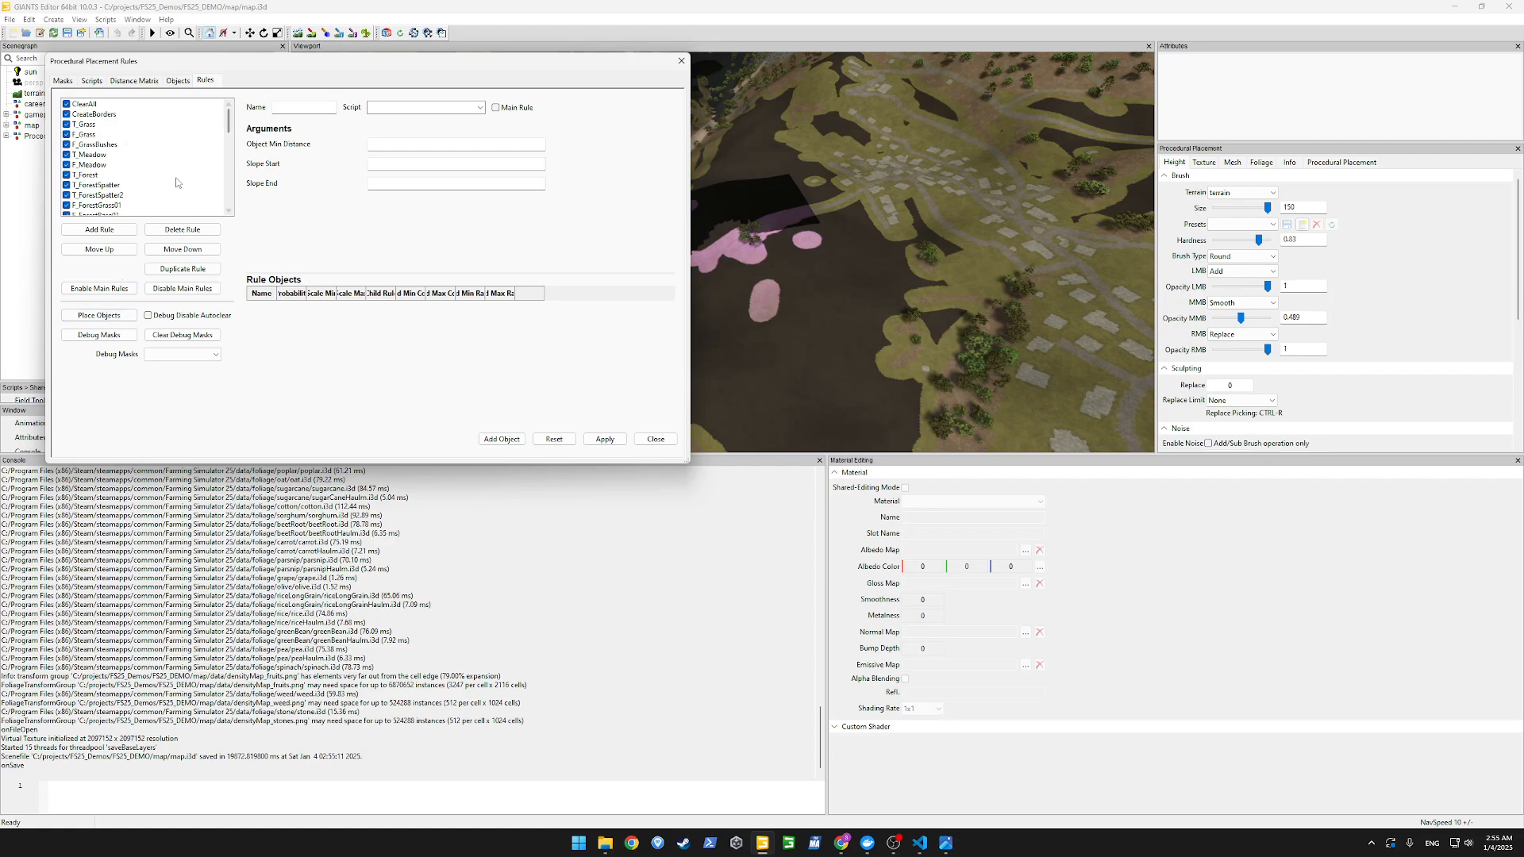
click(99, 315)
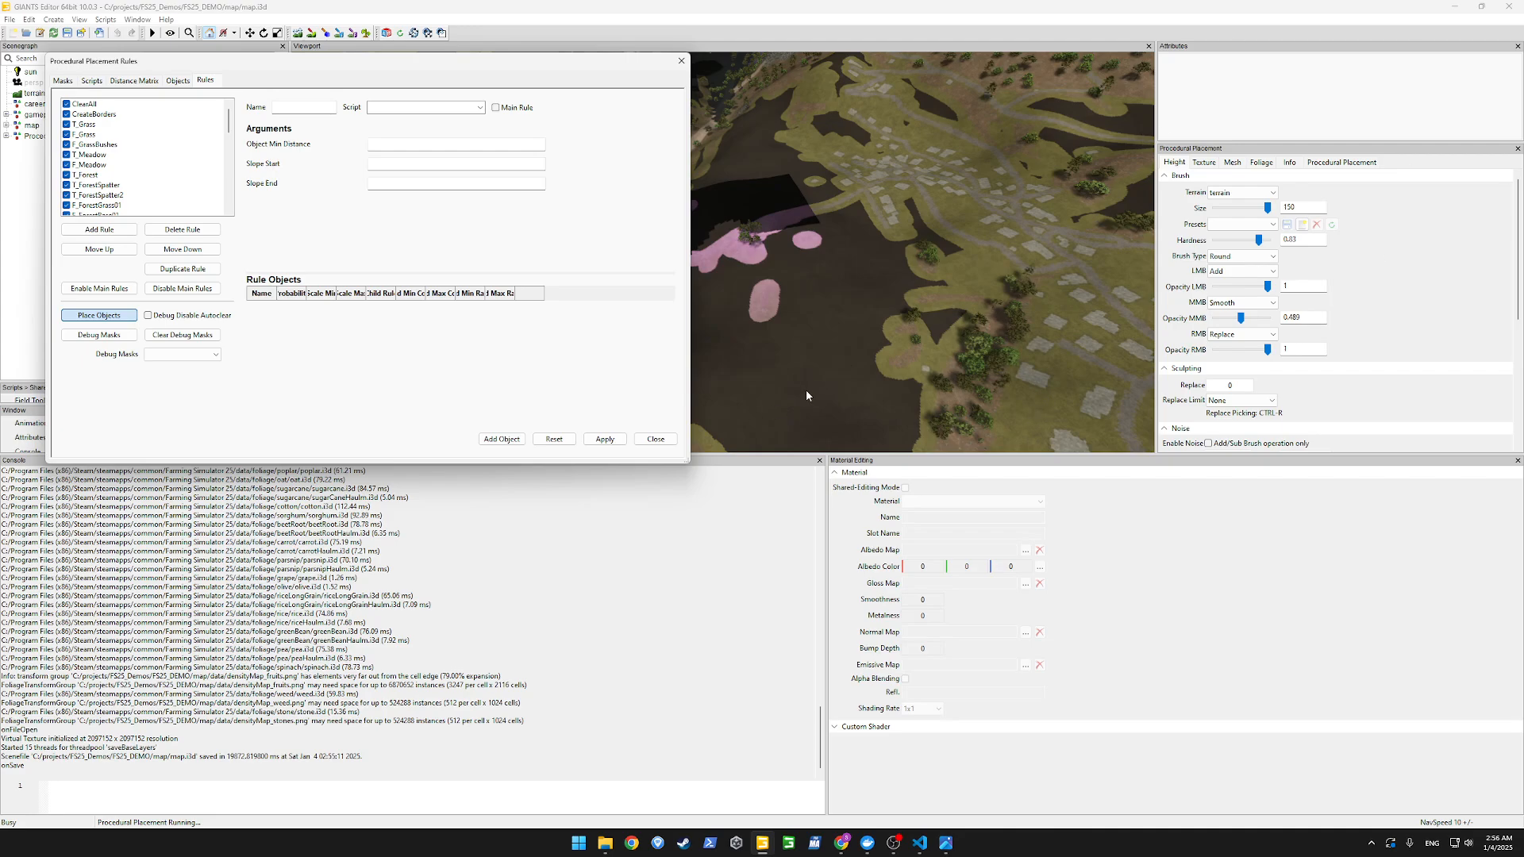
Check the map, FS25_DEMO and FS25_Demos folders in File Explorer, and return to GIANTS Editor.
mouse_move(605, 847)
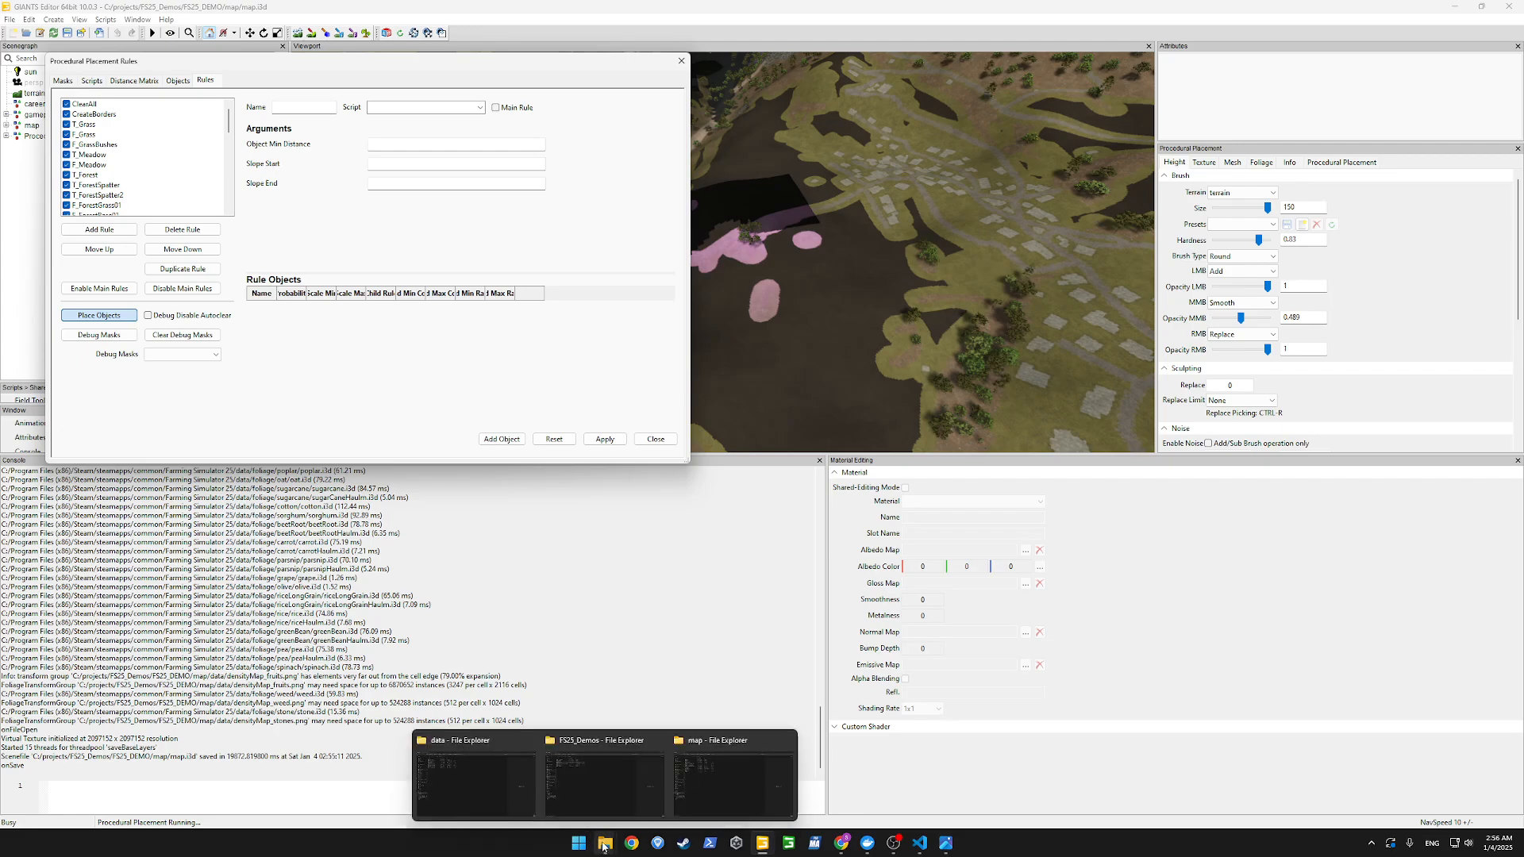
click(701, 797)
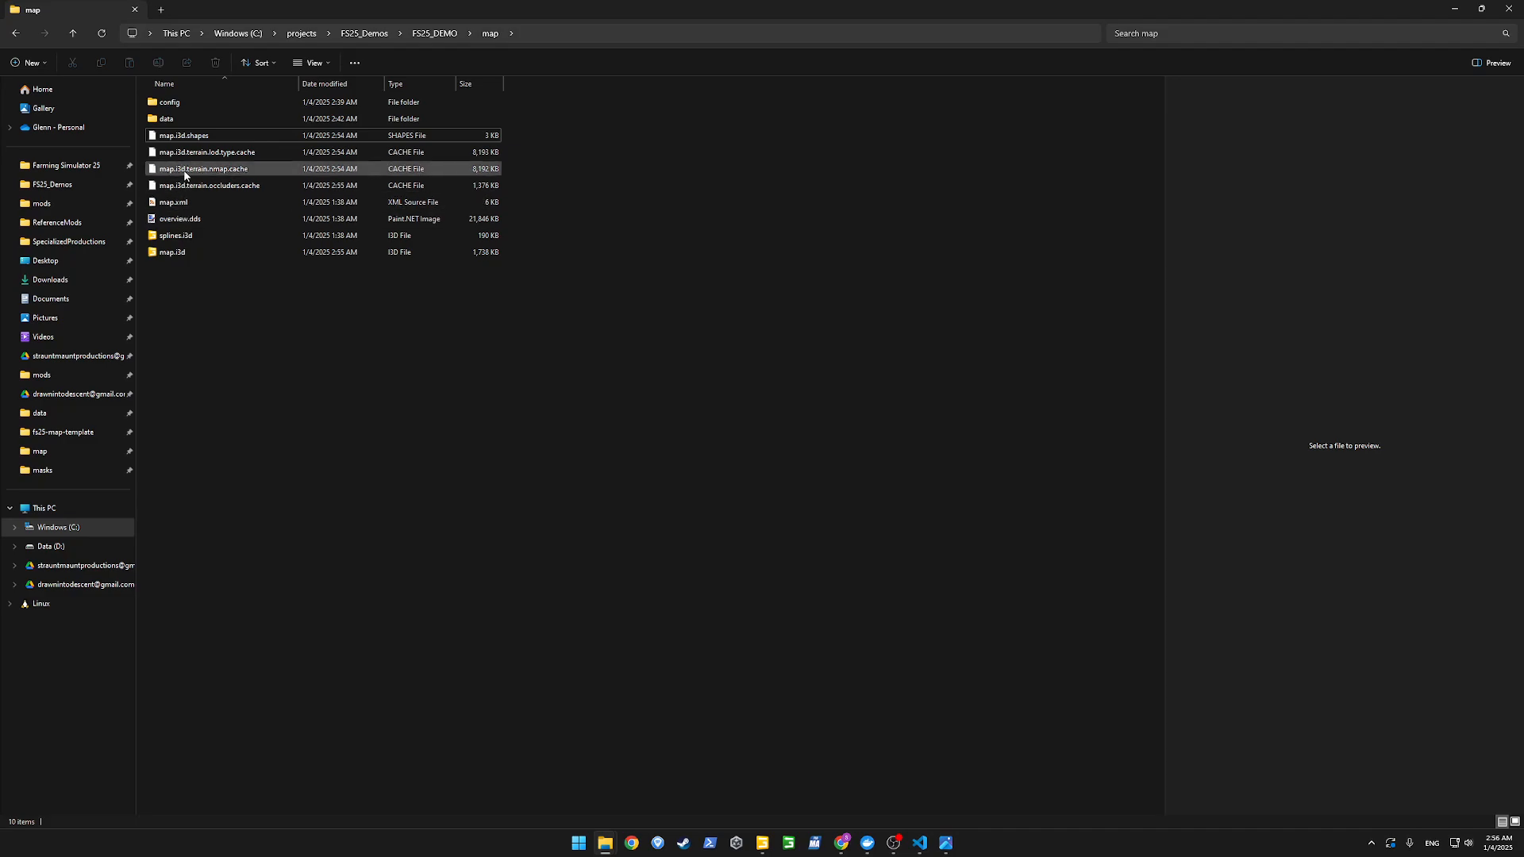
click(181, 254)
click(199, 273)
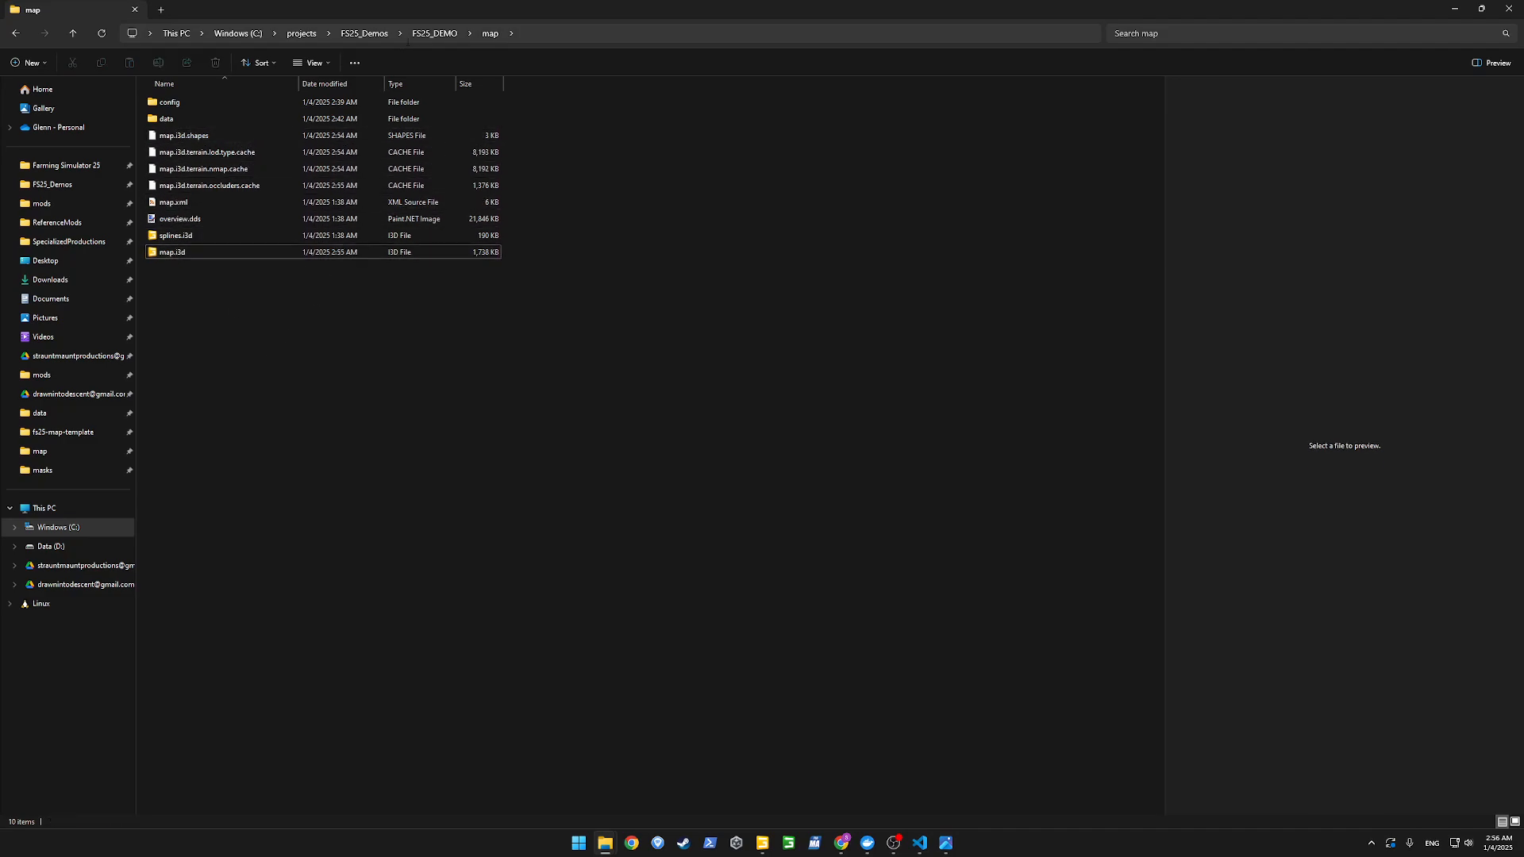
click(425, 36)
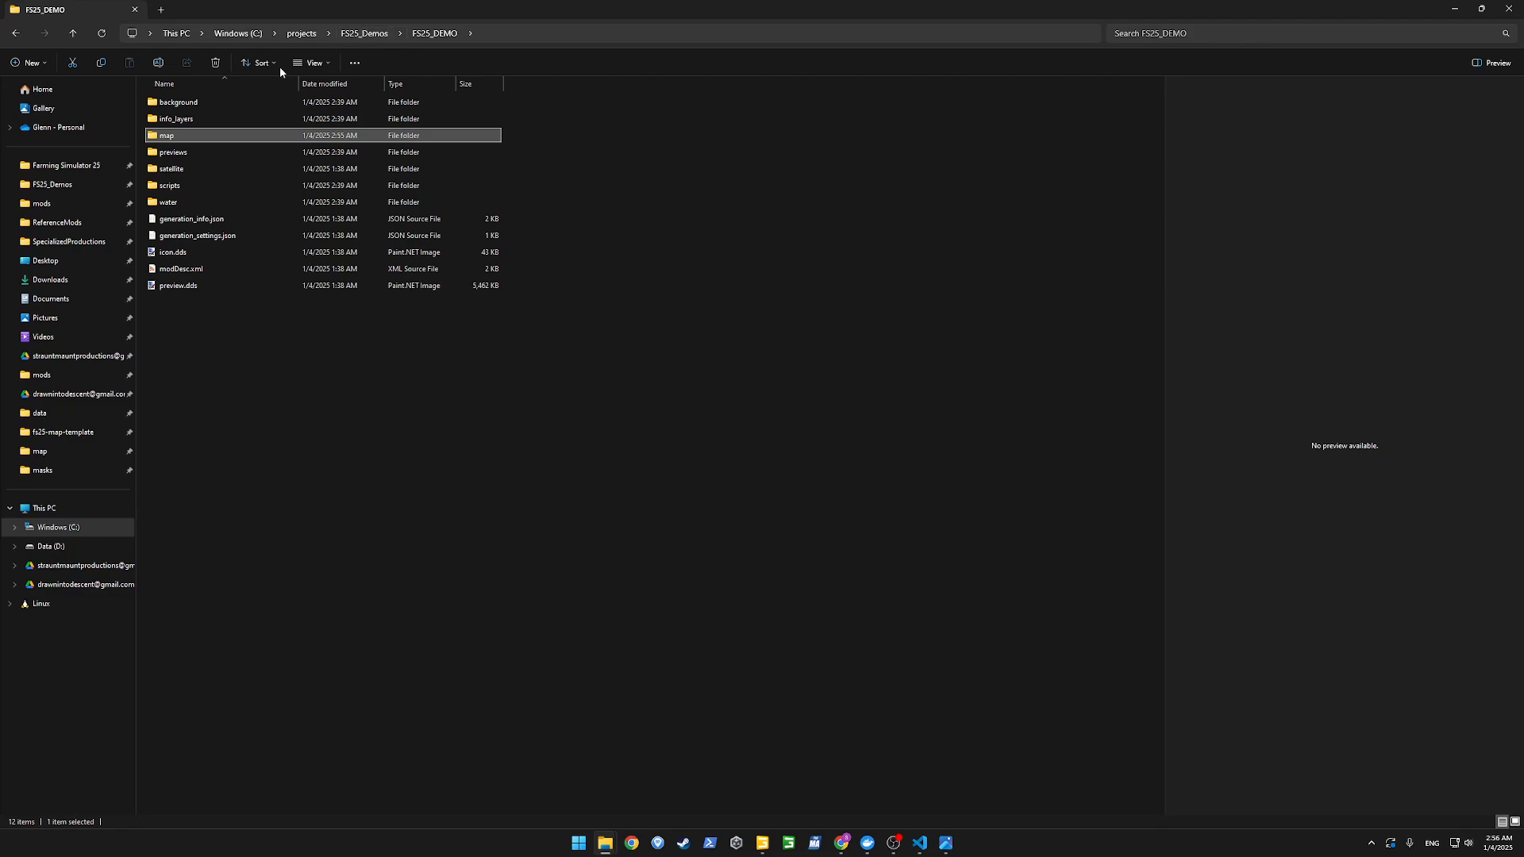
click(364, 33)
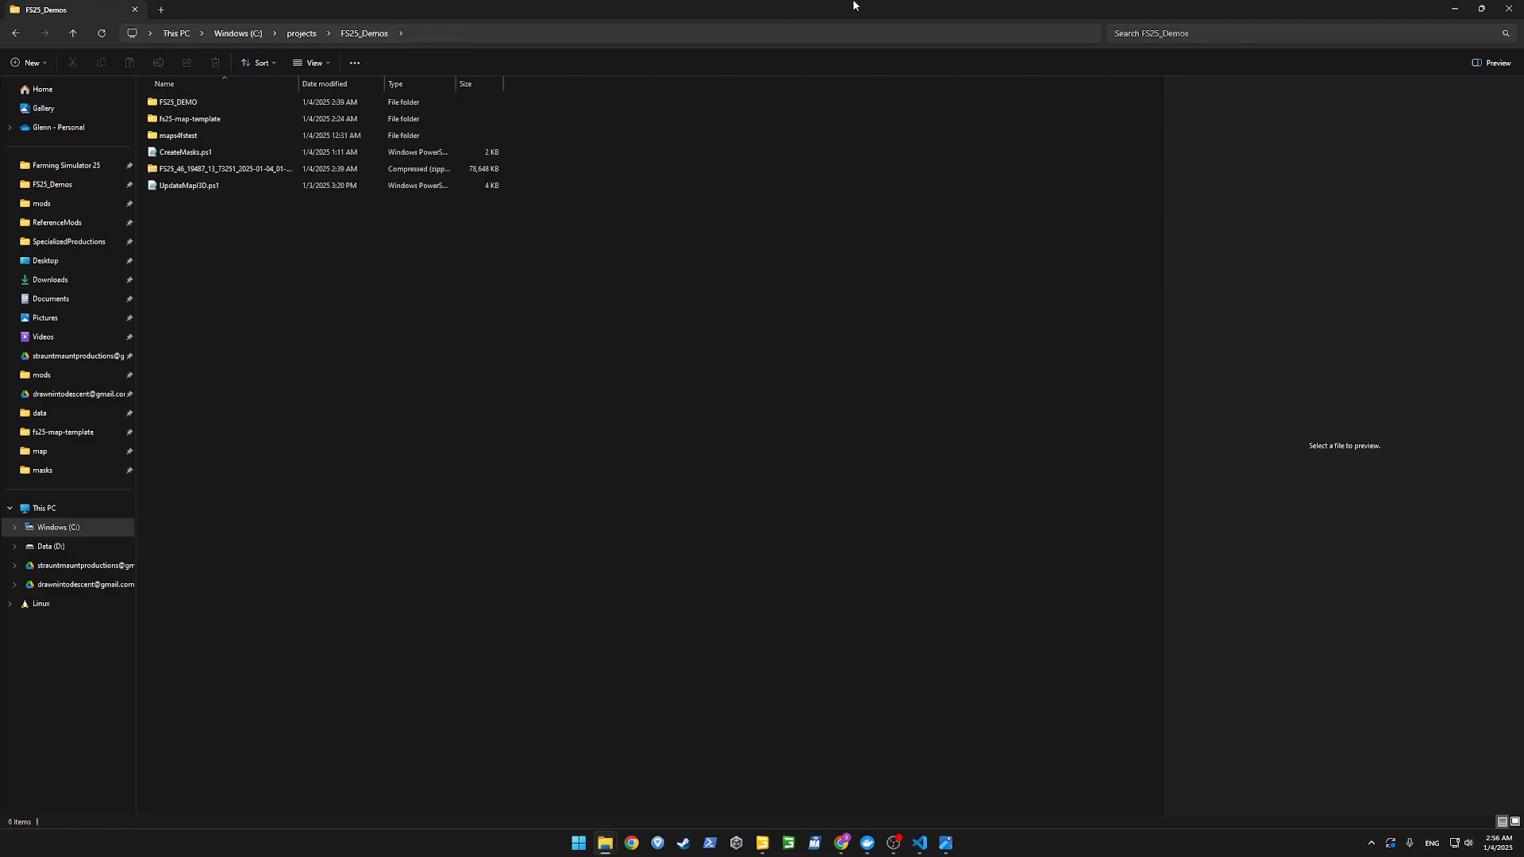
click(1490, 7)
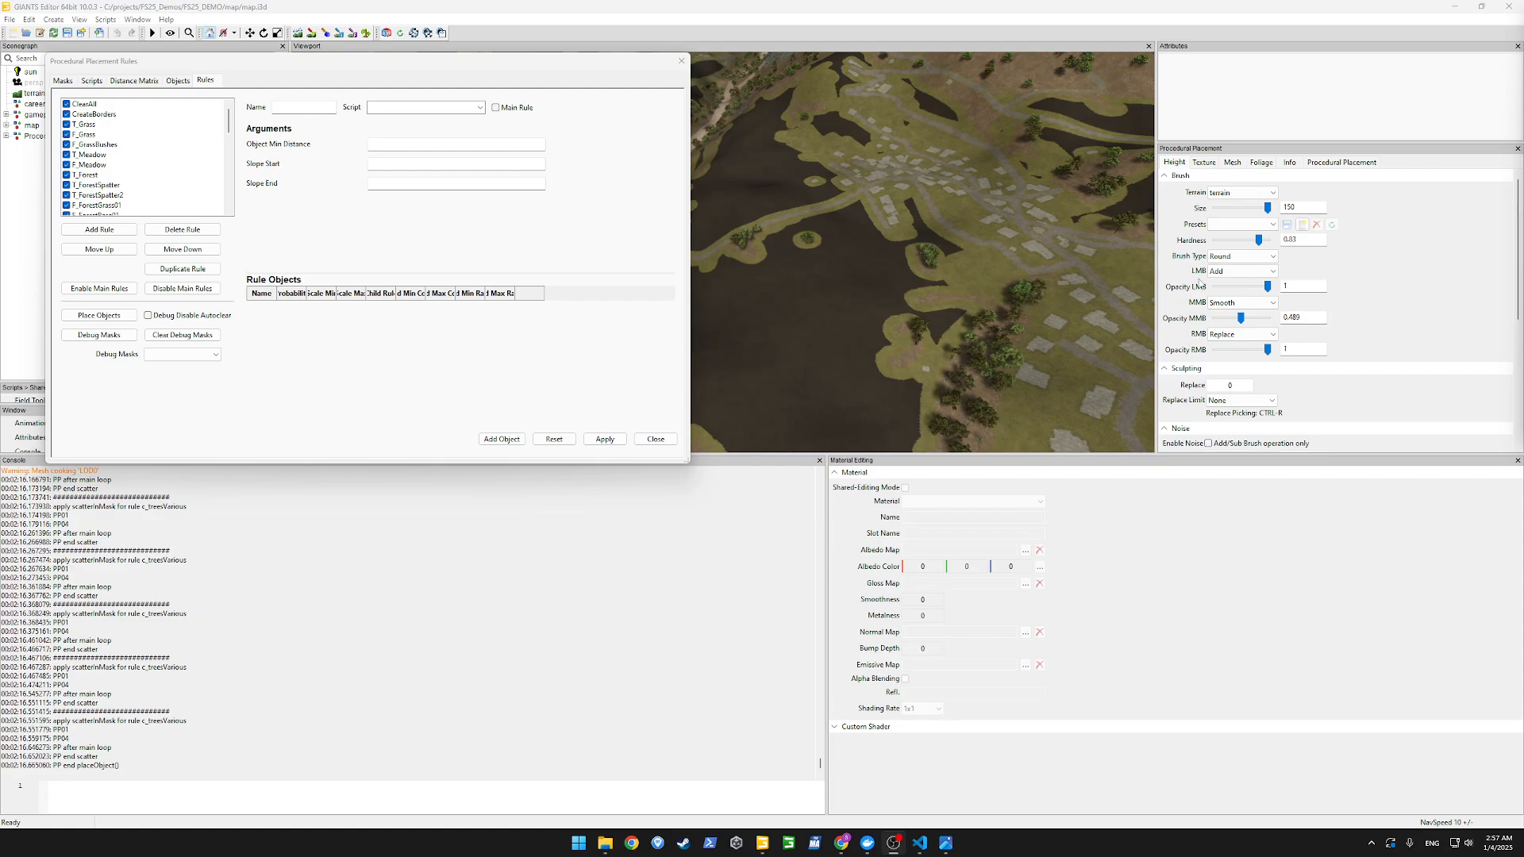
Move the rules window aside and inspect the placed trees, grass and ground textures around the fields, roads and slopes up close.
drag(623, 65, 243, 258)
alt+drag(972, 258, 1064, 245)
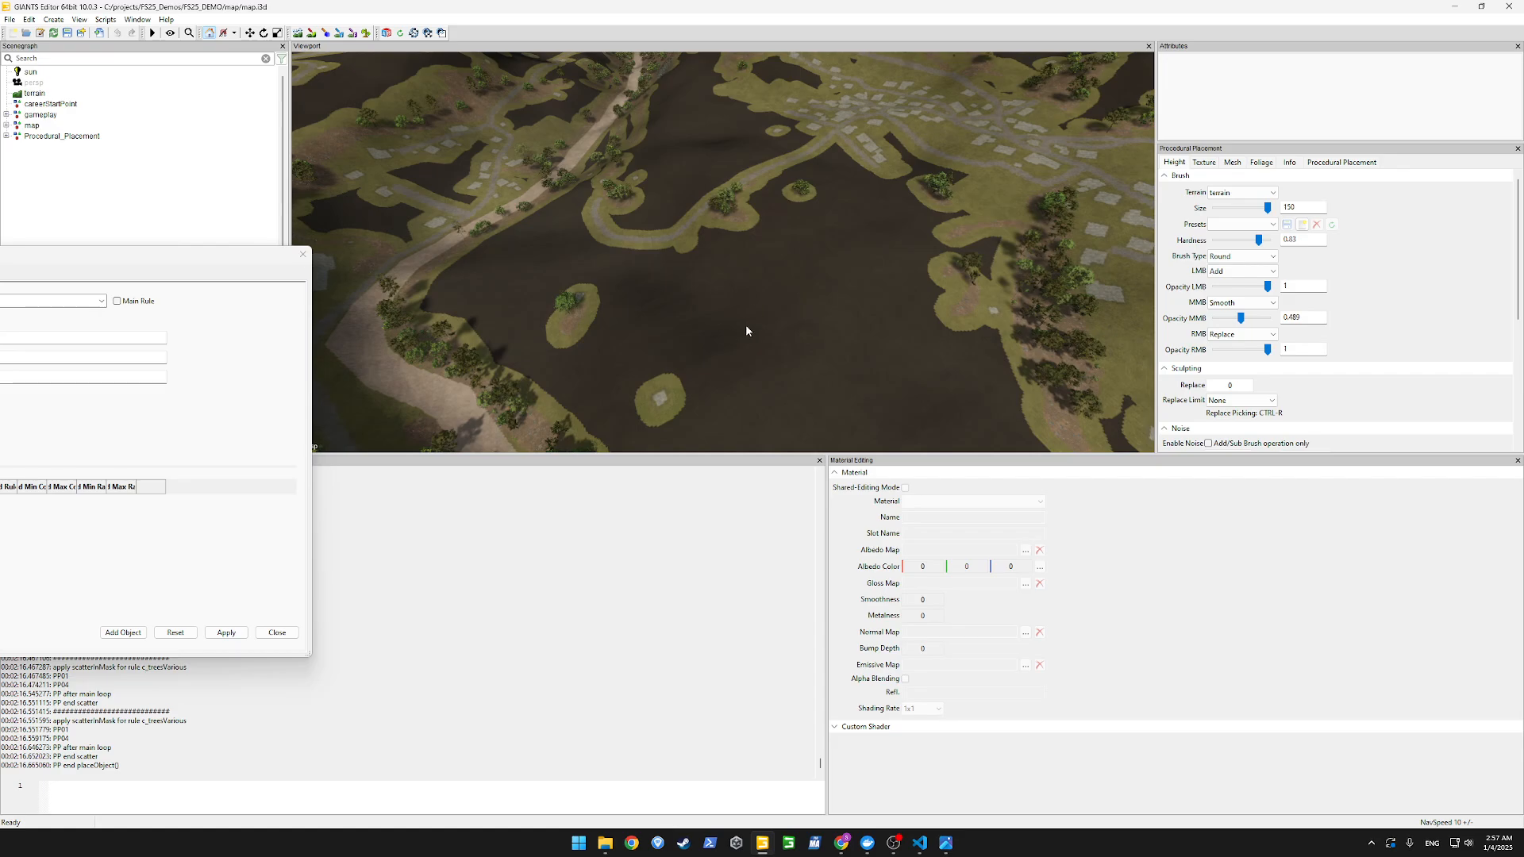
alt+drag(746, 325, 686, 242)
scroll(769, 315, down, 8)
alt+drag(659, 187, 689, 423)
scroll(775, 186, up, 8)
scroll(698, 146, up, 8)
scroll(696, 151, up, 8)
scroll(647, 135, up, 8)
scroll(673, 113, up, 8)
scroll(695, 146, up, 8)
scroll(658, 88, up, 8)
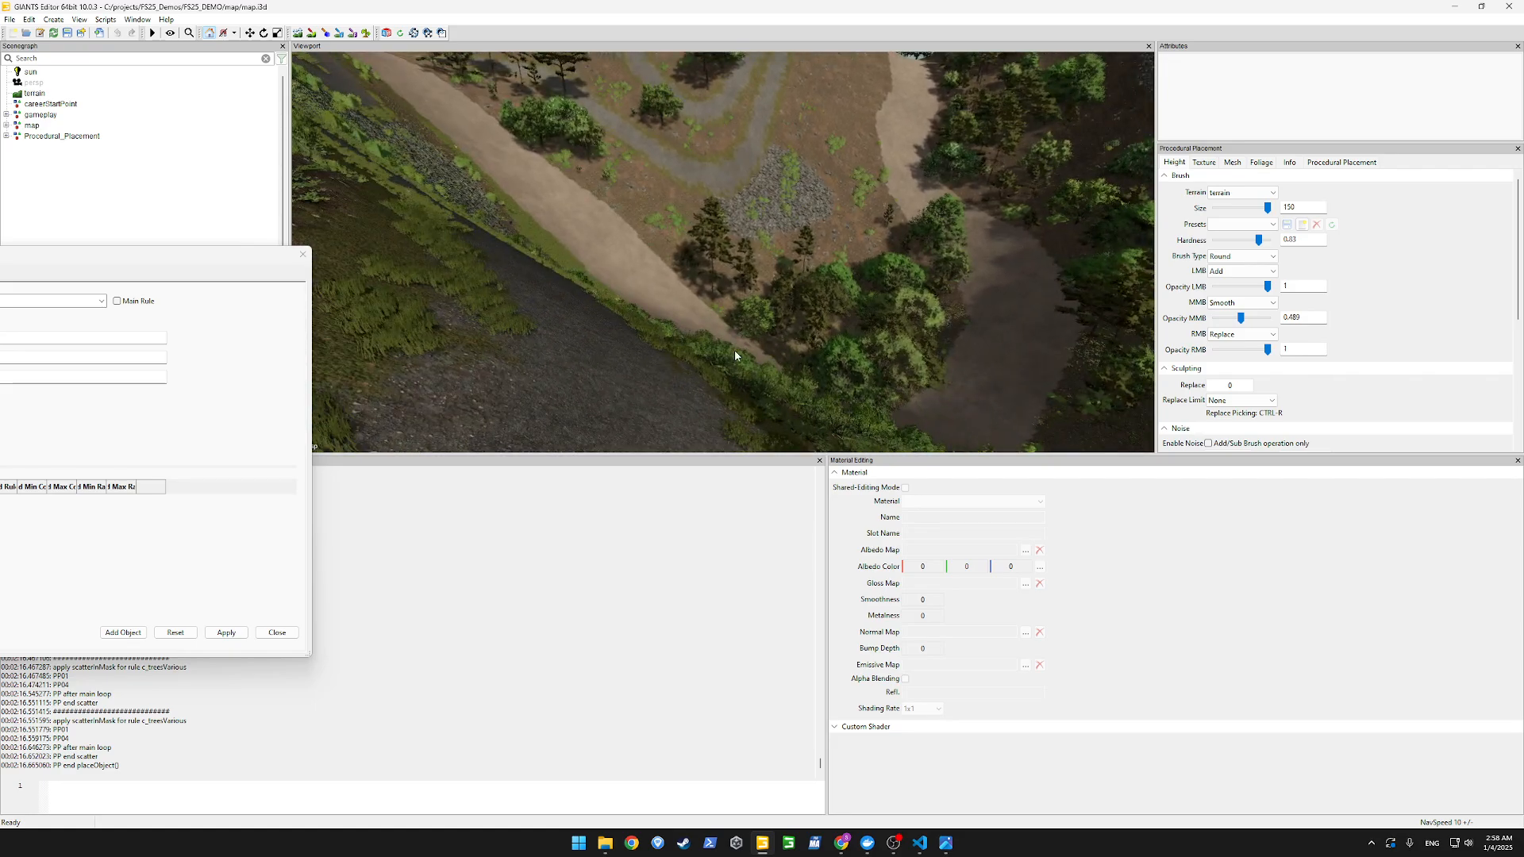
alt+drag(735, 355, 630, 254)
Display the SM_CastObjectToMask.lua script in the Procedural Placement Rules window.
drag(231, 254, 845, 215)
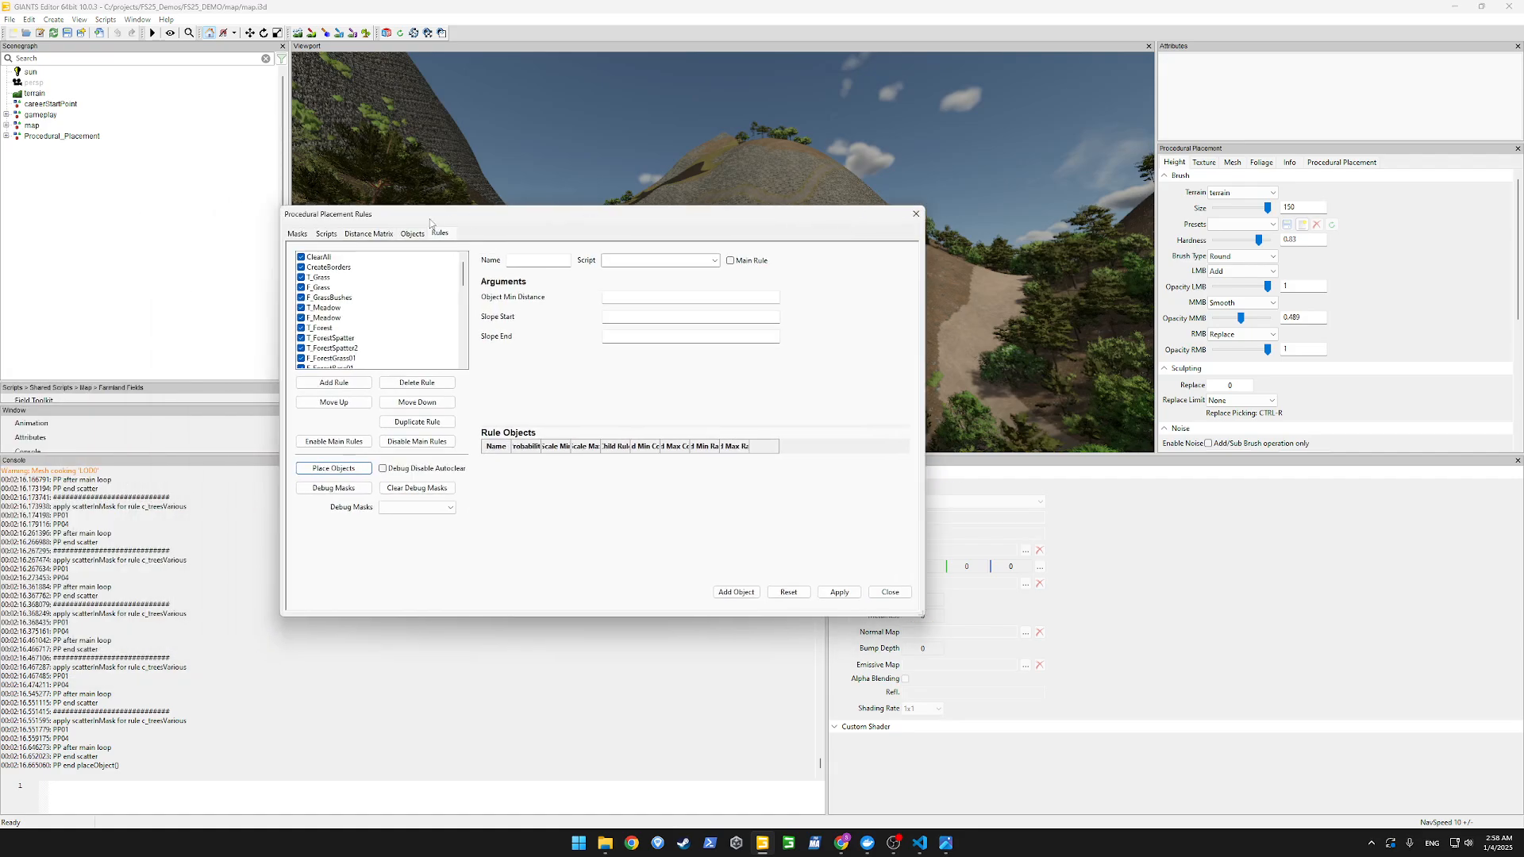
click(325, 235)
click(359, 251)
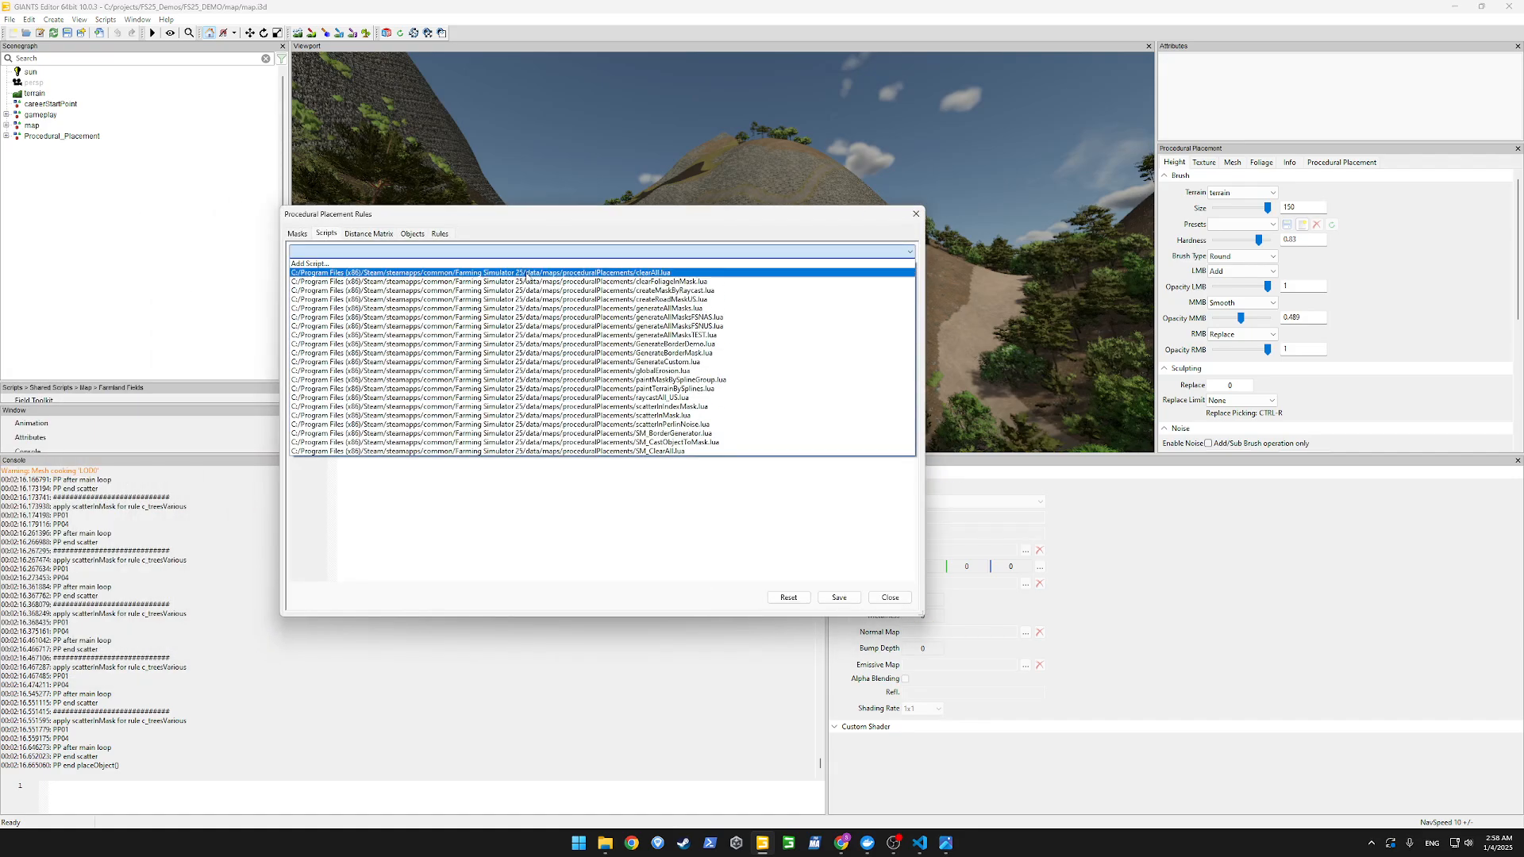
click(635, 442)
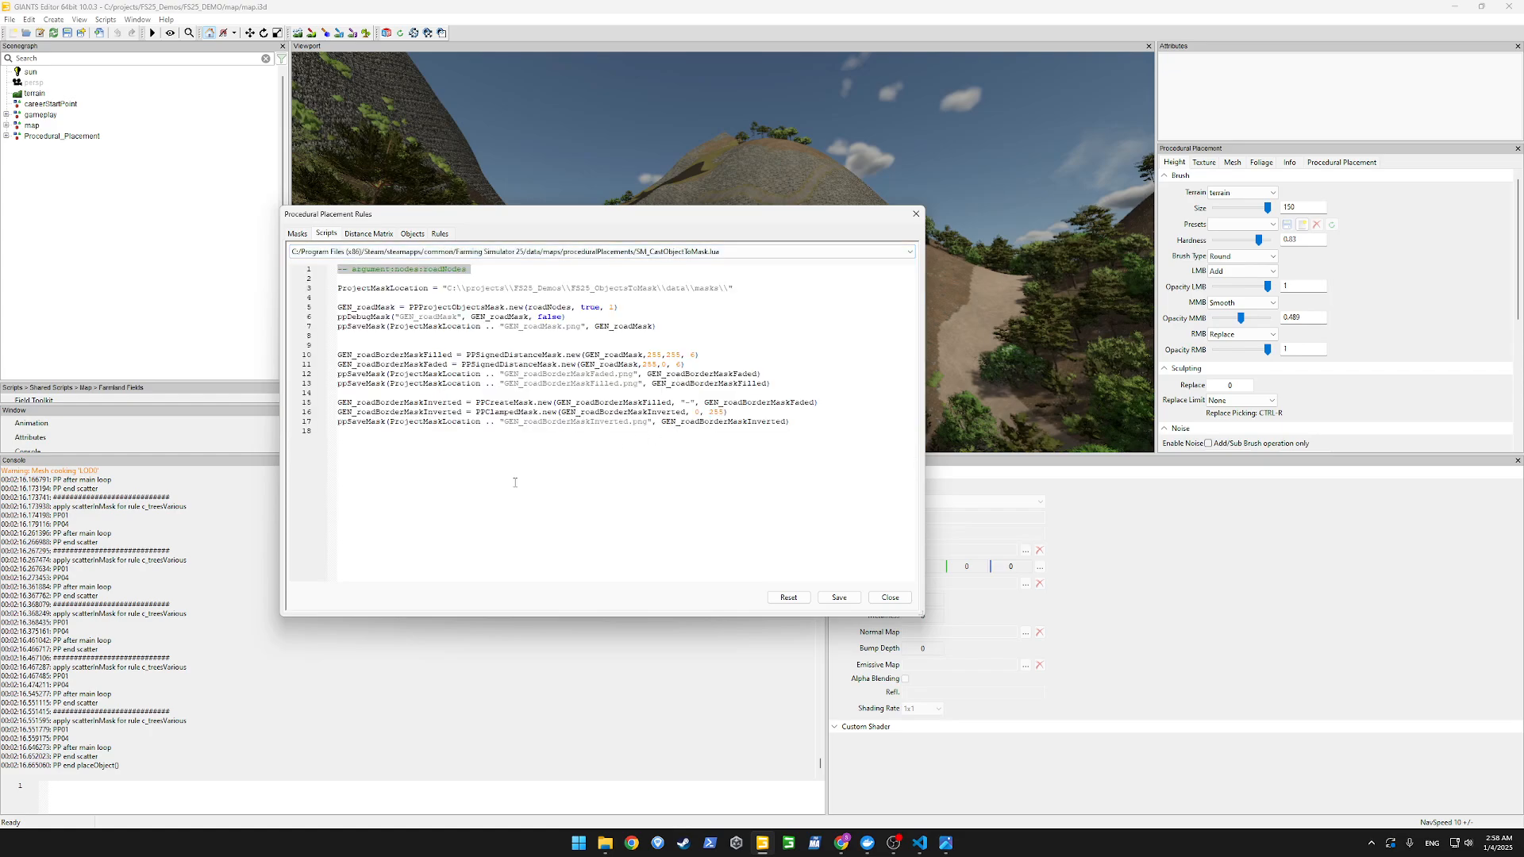
Try a PPSplineMask.new( call at the end of the script to read its argument hint, delete it, and close the rules window.
text(P)
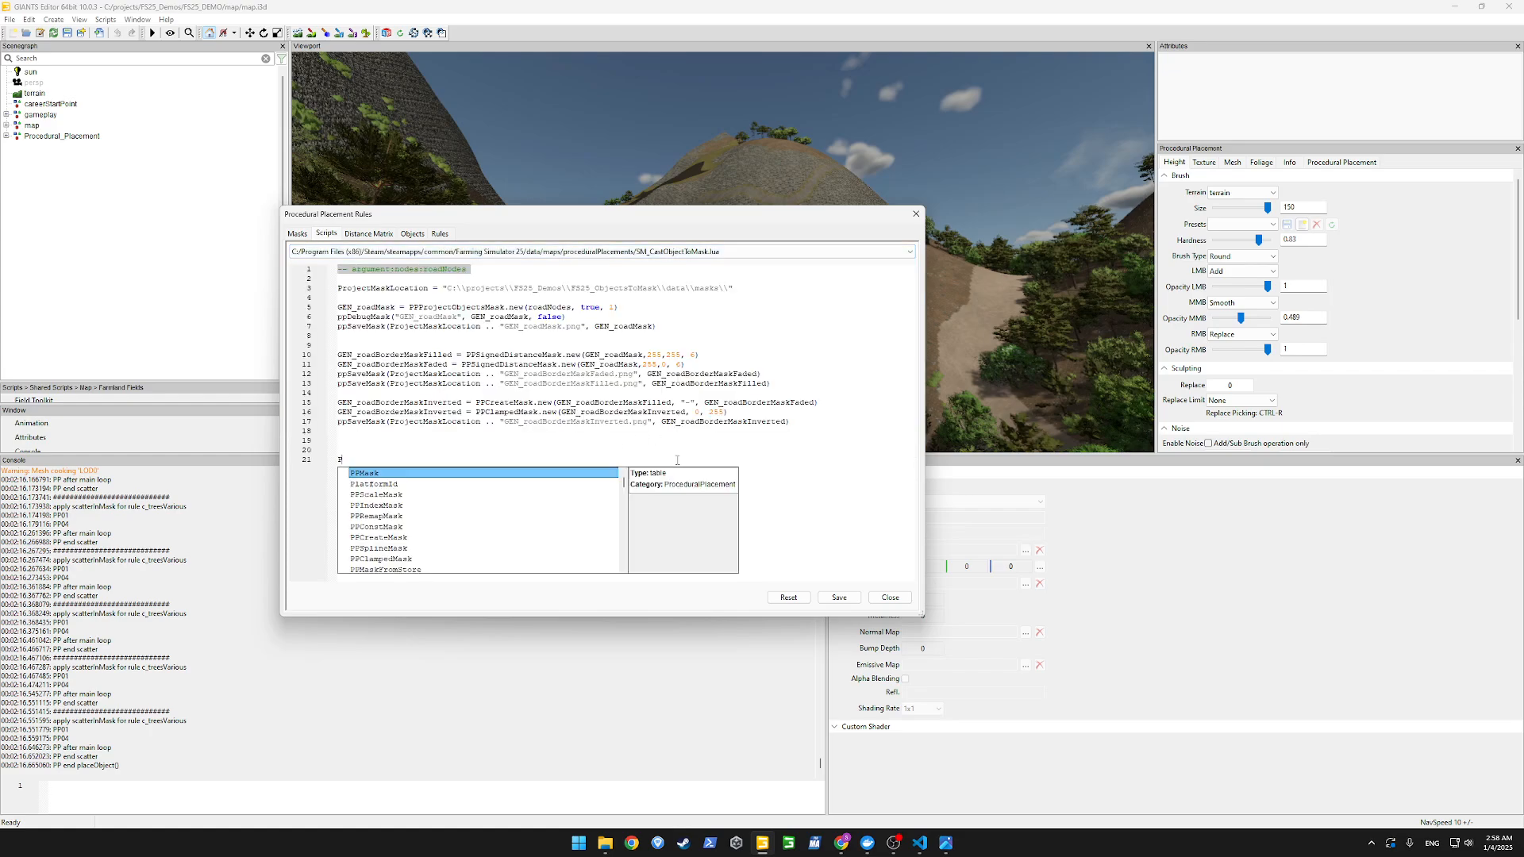
text(PSpl)
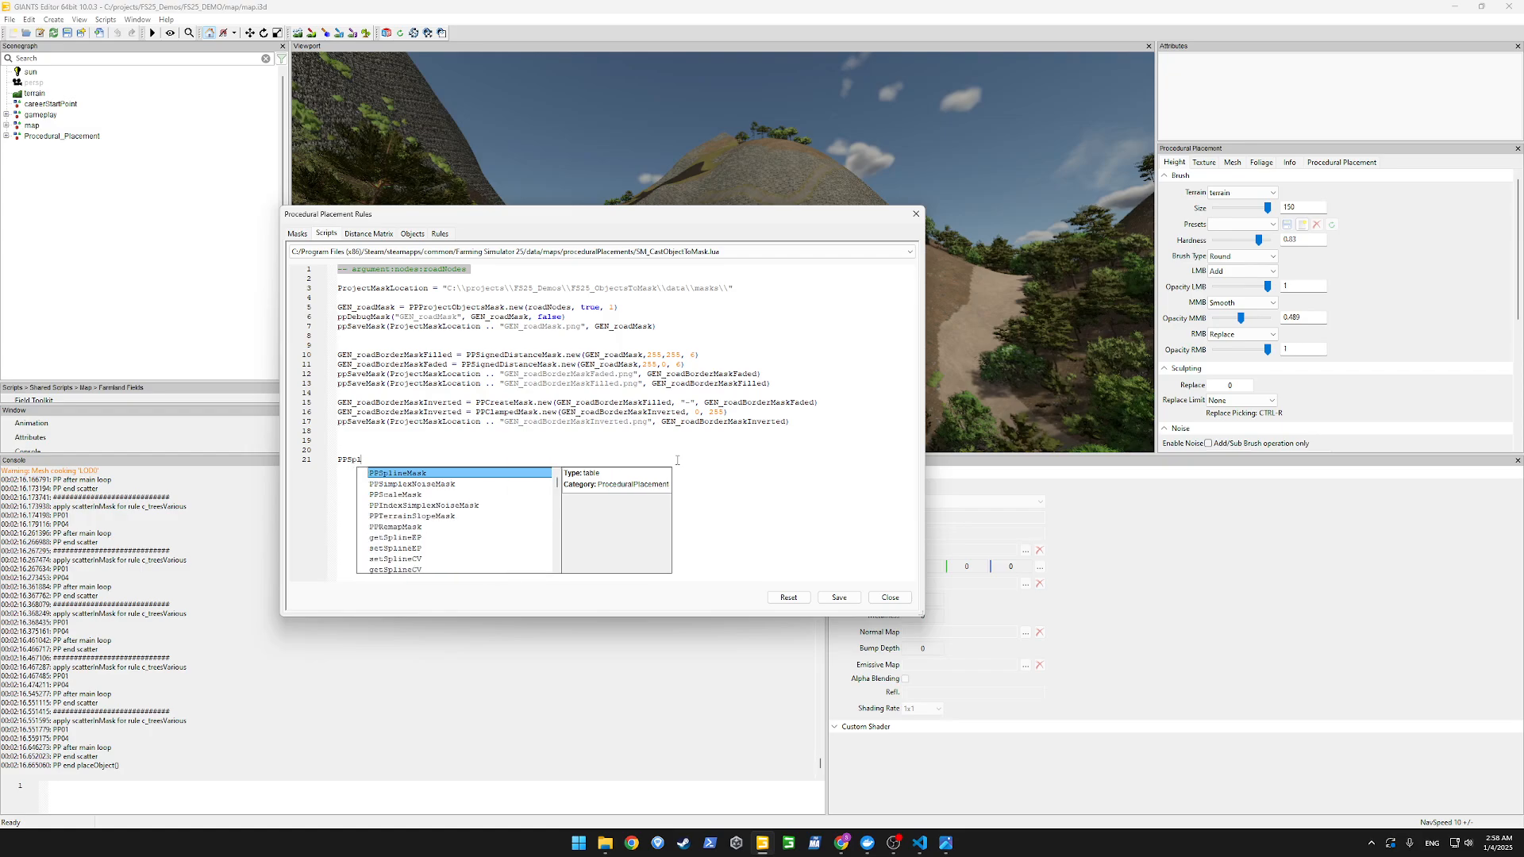
text(ineMask.new()
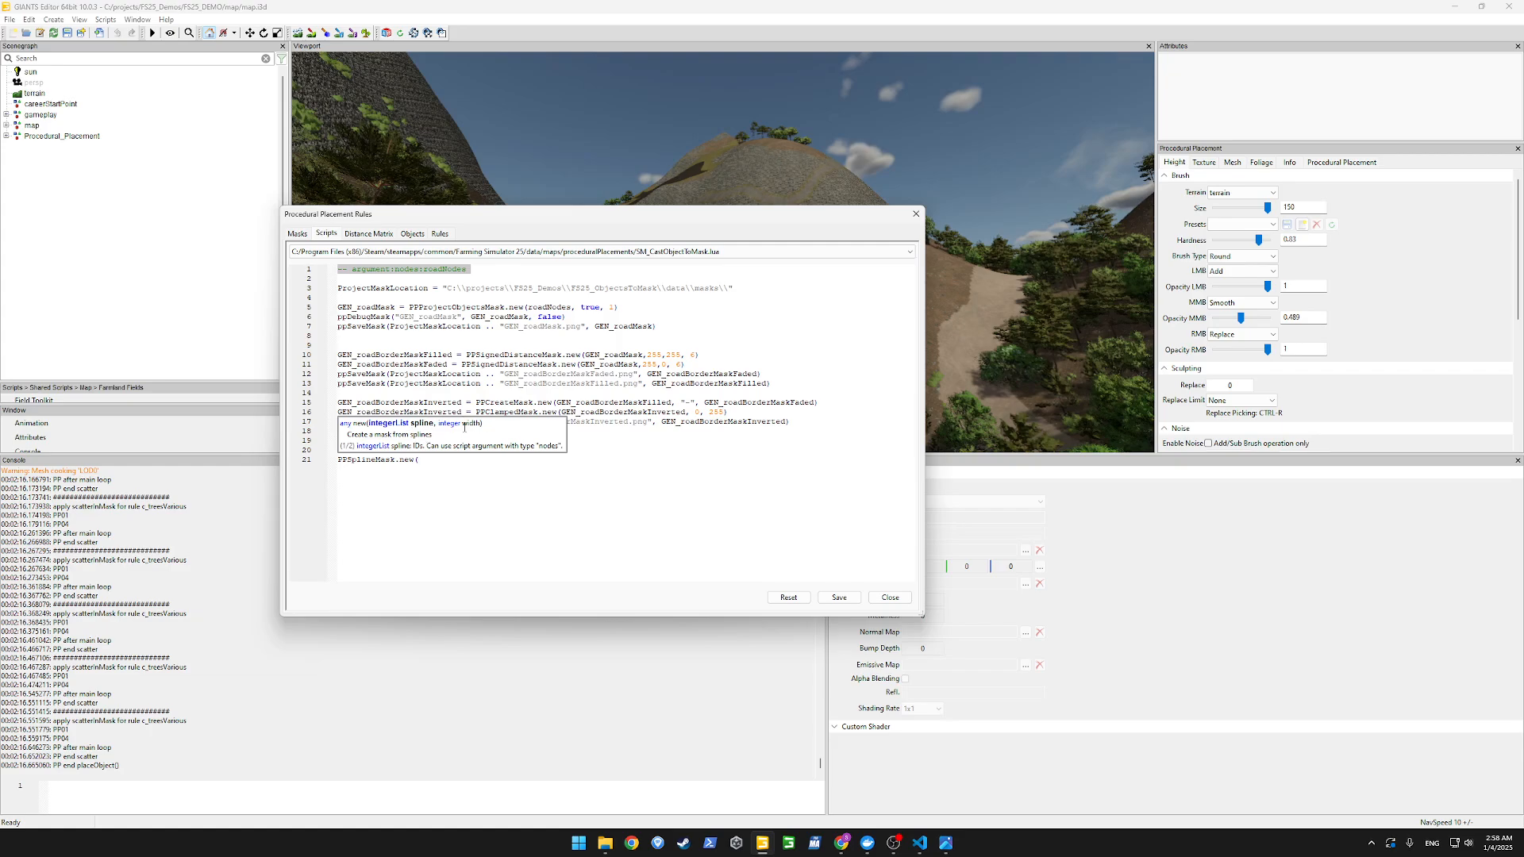
click(627, 508)
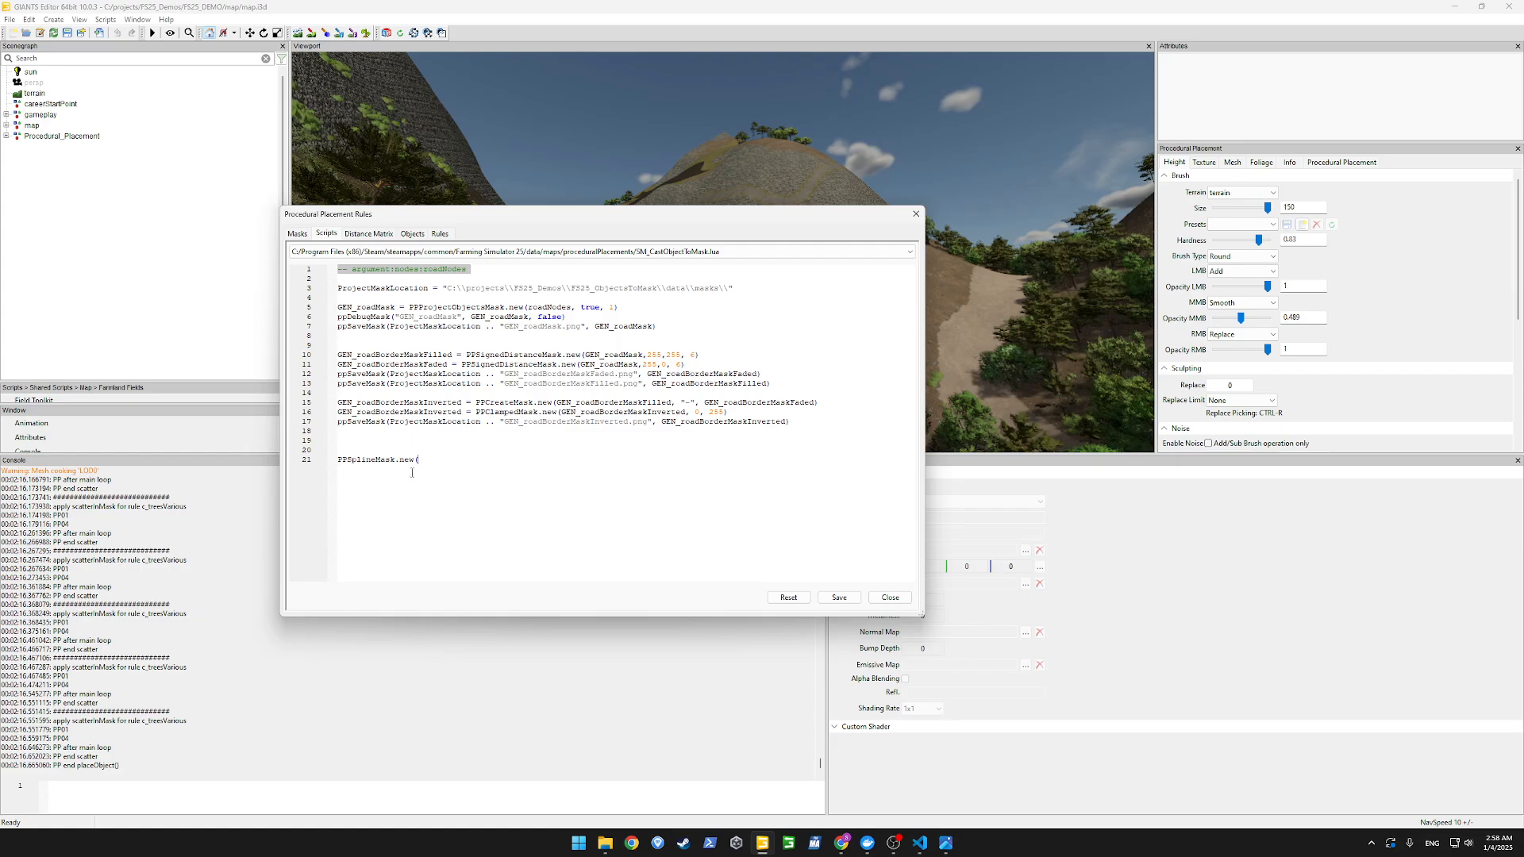
key(shift+Home)
key(shift+Up)
key(BackSpace)
click(890, 598)
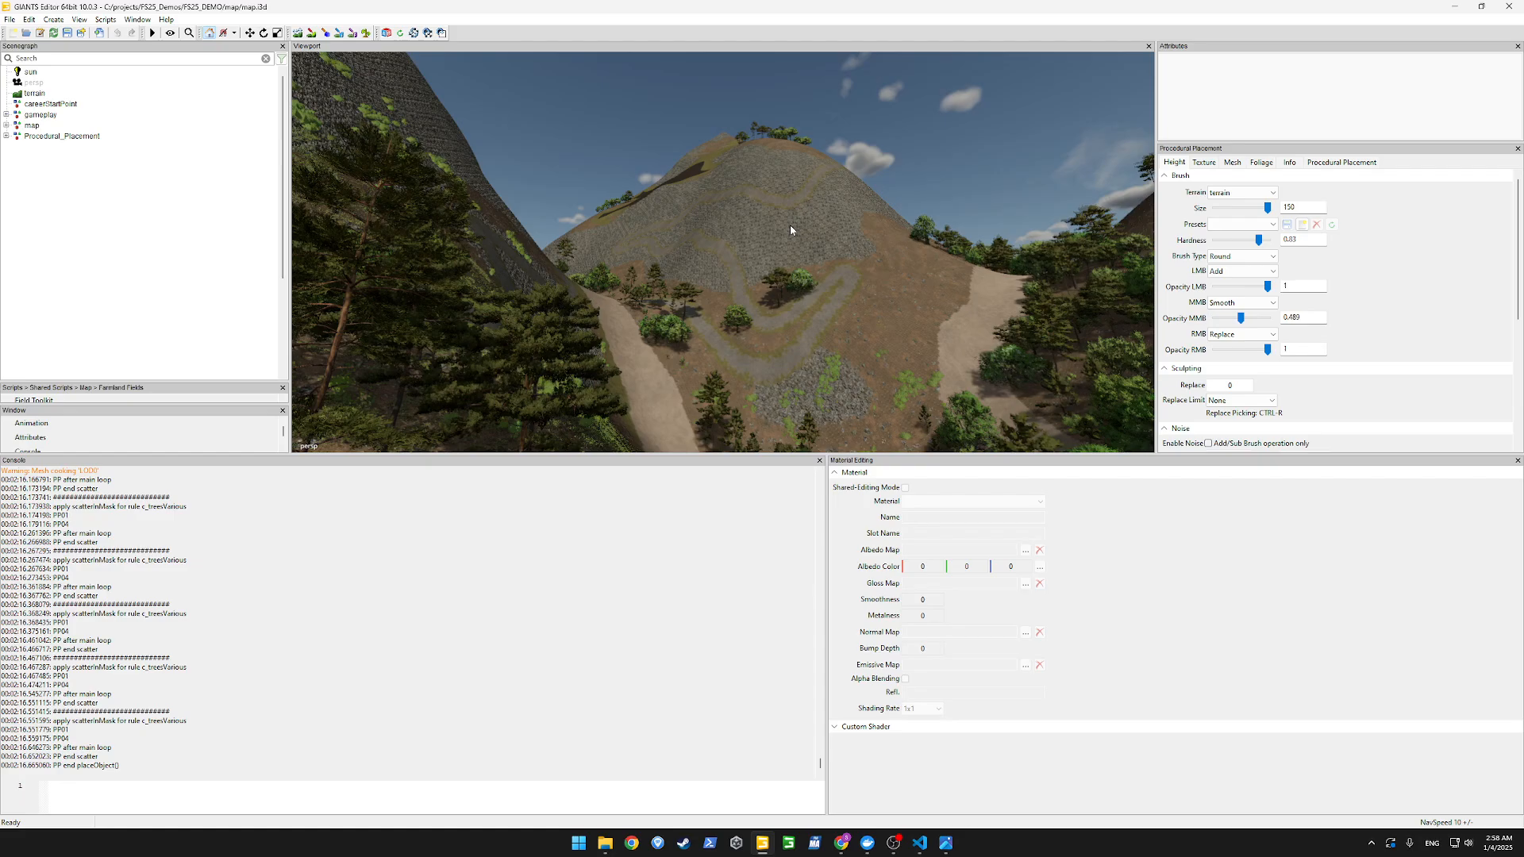
Look across the valley's fields, village and mountainside in the viewport.
alt+drag(789, 256, 441, 303)
scroll(441, 302, up, 1)
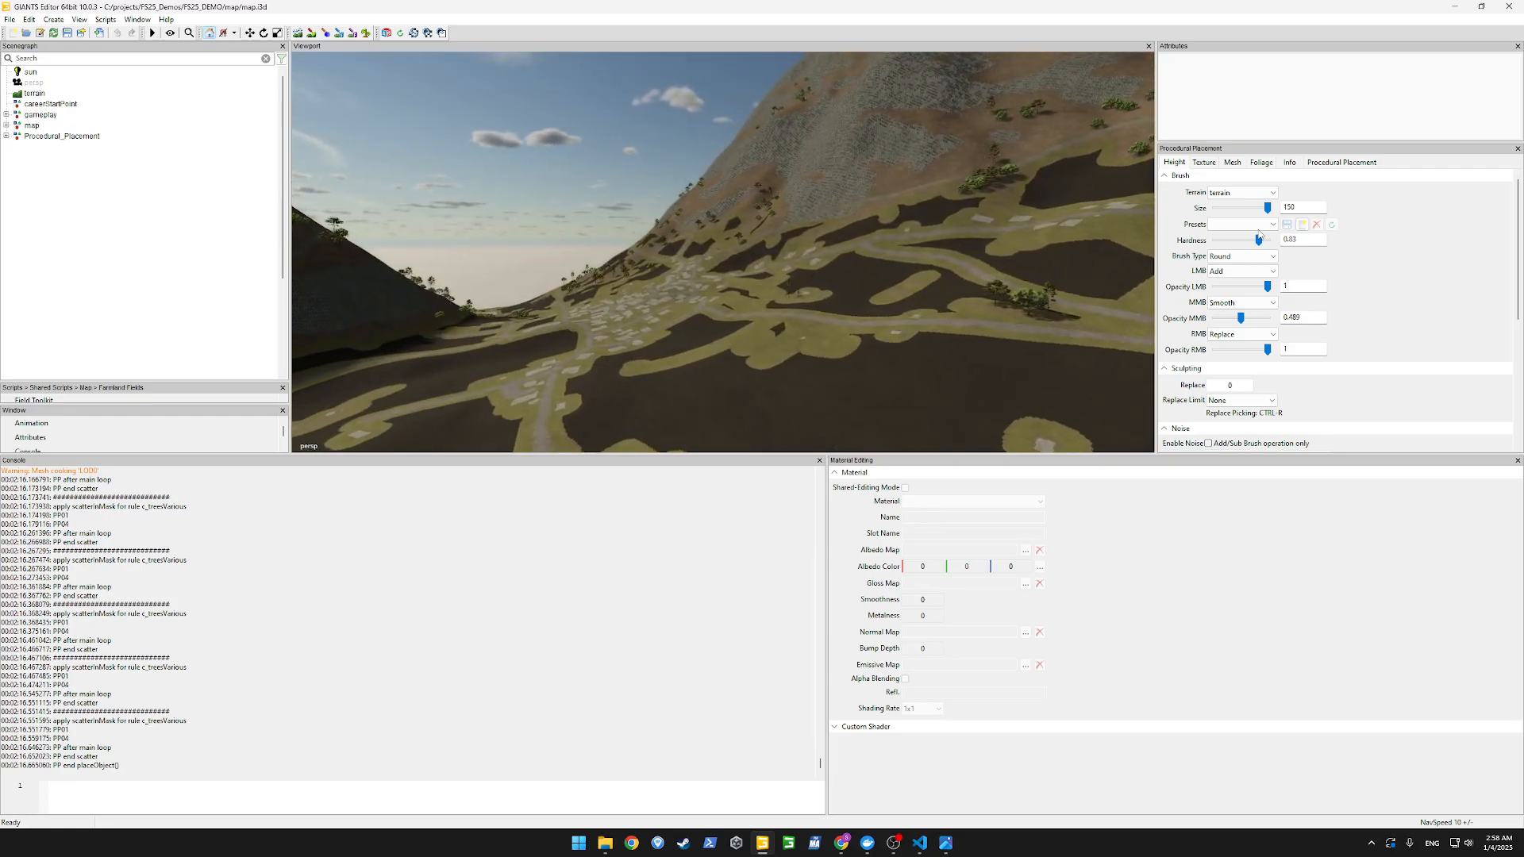